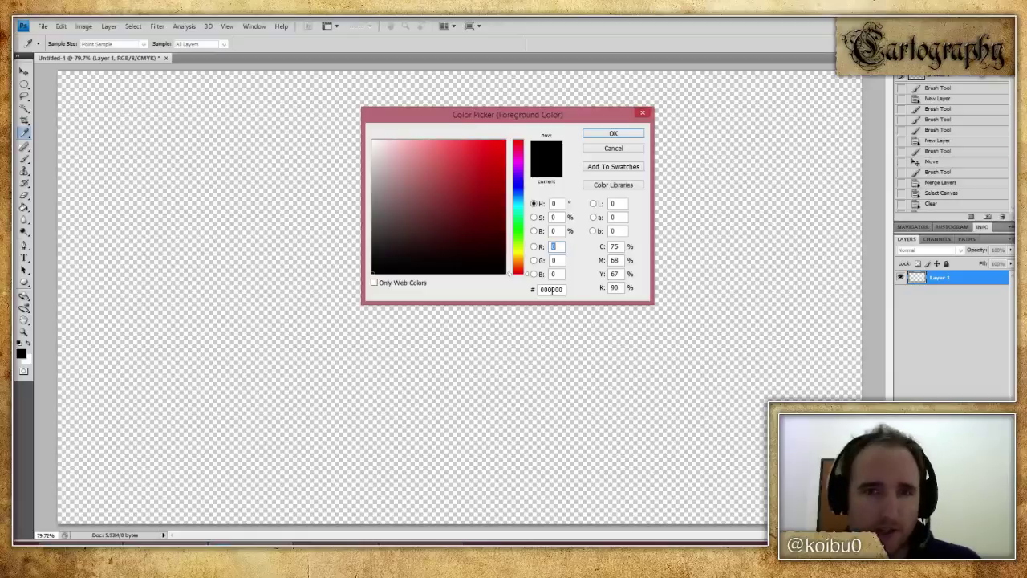
- Set the foreground color to e7e3d0 and fill the empty canvas with it using the Paint Bucket
{"action": "double_click", "coordinate": [551, 289]}
{"action": "type", "text": "e7e3d0"}
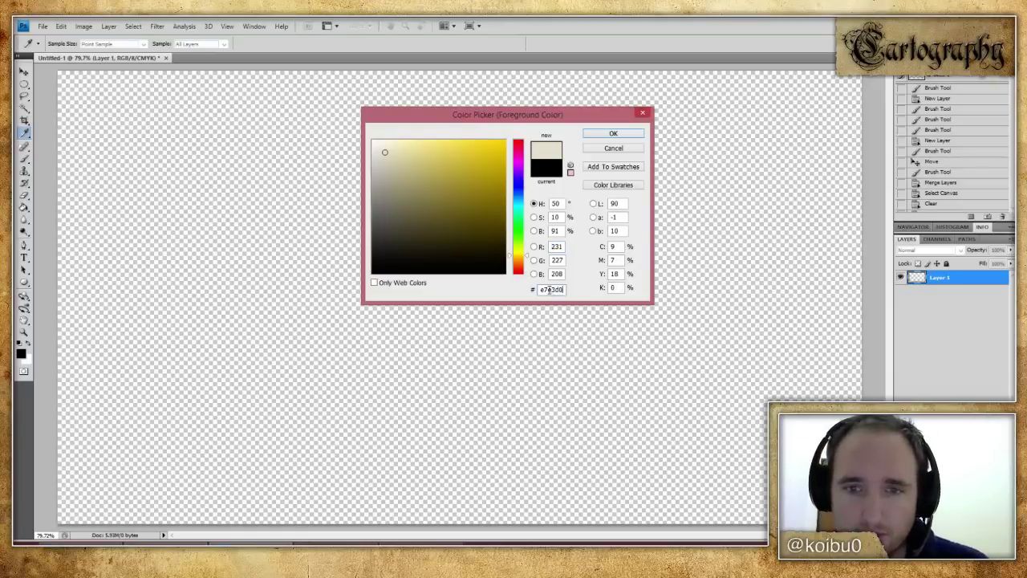
{"action": "left_click", "coordinate": [610, 132]}
{"action": "key", "text": "g"}
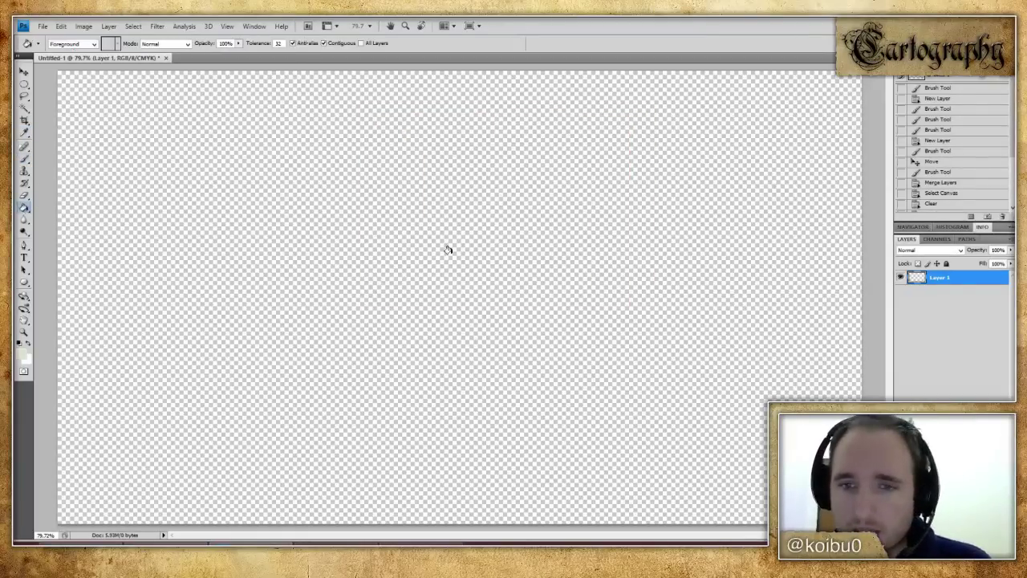
{"action": "left_click", "coordinate": [491, 269]}
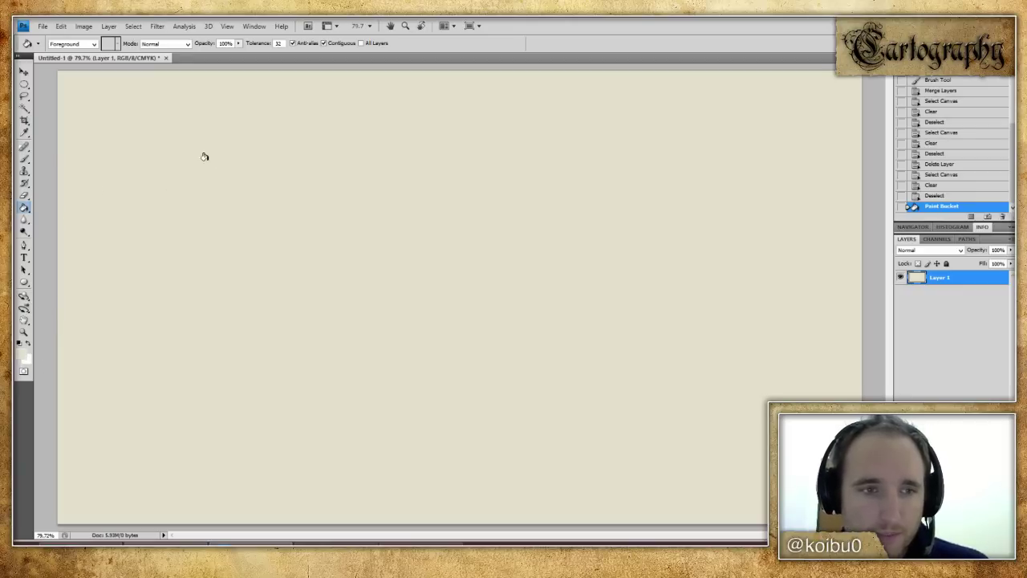
- Swap the foreground and background colors and set the new foreground to the slightly darker beige d7d0af
{"action": "left_click", "coordinate": [21, 344]}
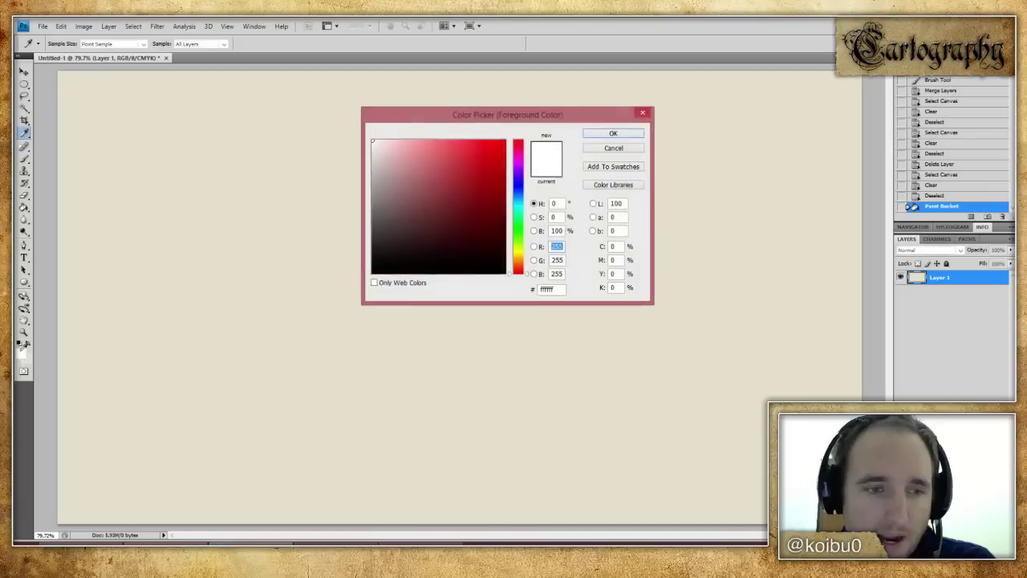
{"action": "left_click", "coordinate": [561, 291]}
{"action": "type", "text": "e7e3d0"}
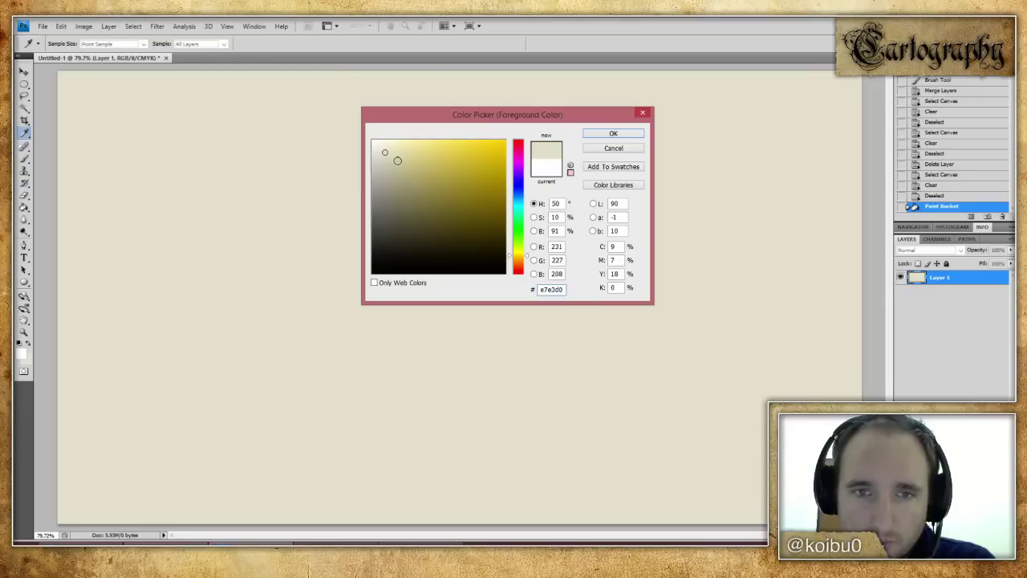
{"action": "left_click", "coordinate": [397, 160]}
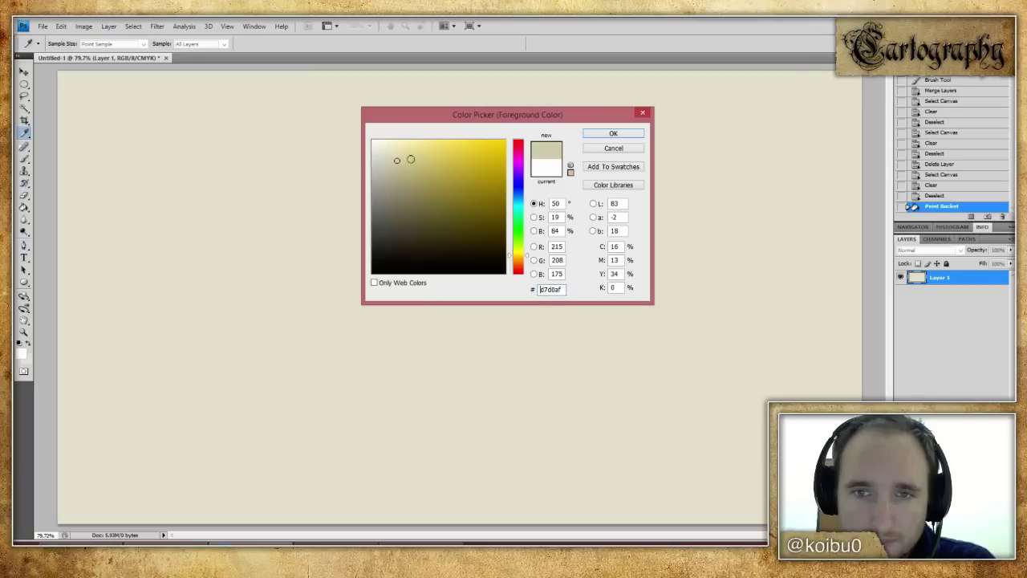
{"action": "left_click", "coordinate": [627, 135]}
- Try the Clouds render filter twice over the beige fill, undoing each result
{"action": "left_click", "coordinate": [107, 24]}
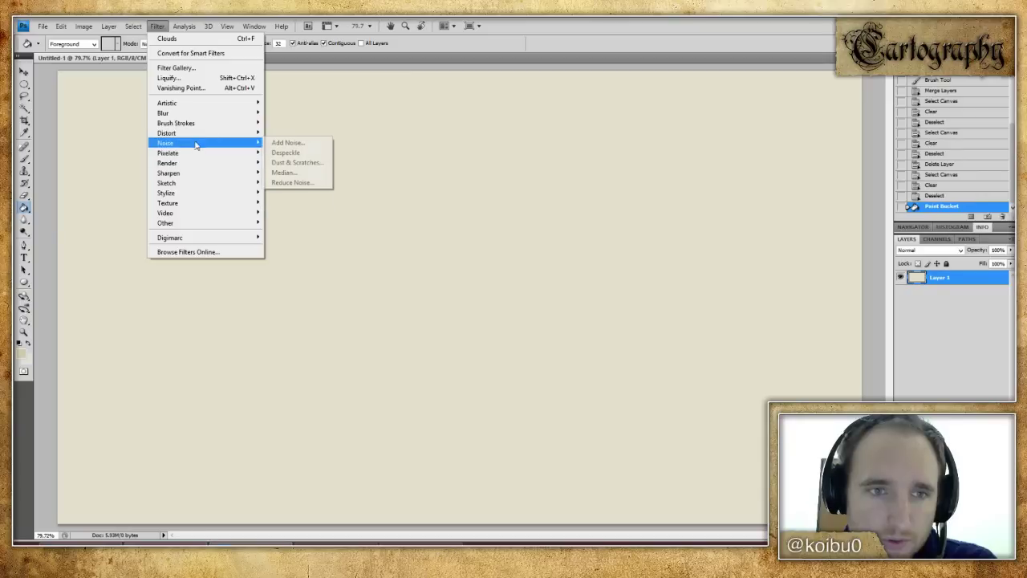
{"action": "left_click", "coordinate": [299, 164]}
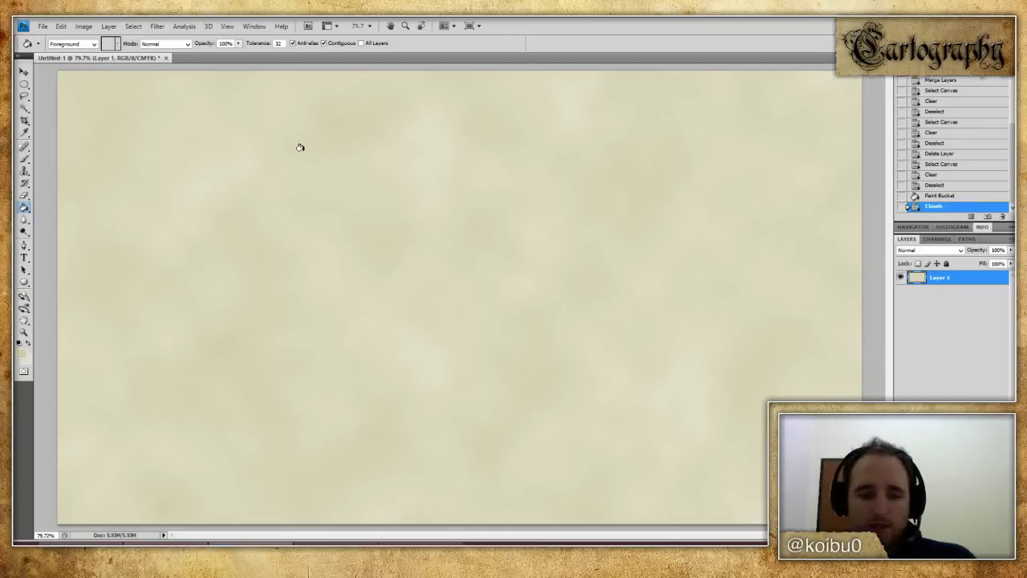
{"action": "key", "text": "ctrl+z"}
{"action": "left_click", "coordinate": [157, 25]}
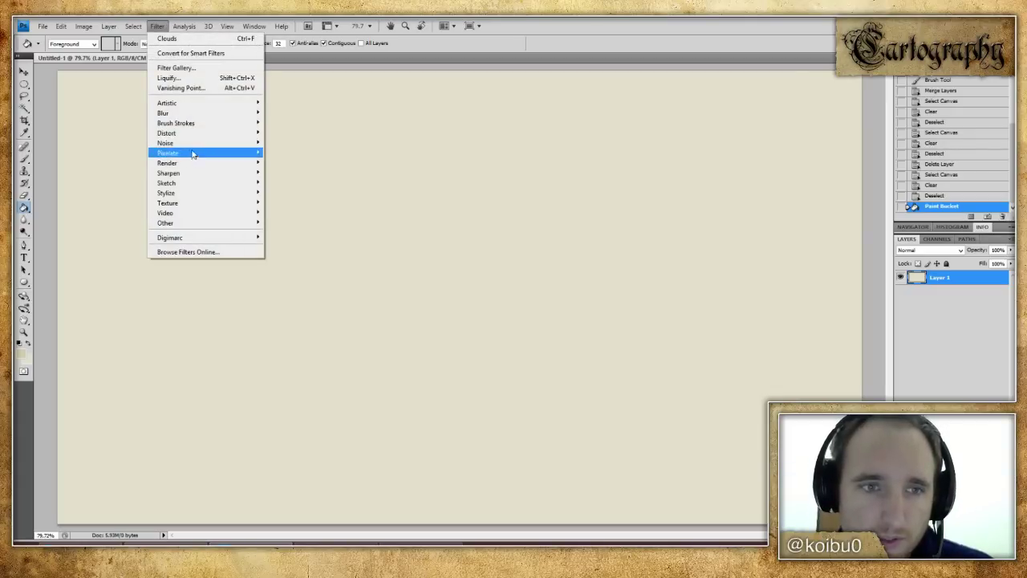
{"action": "mouse_move", "coordinate": [201, 165]}
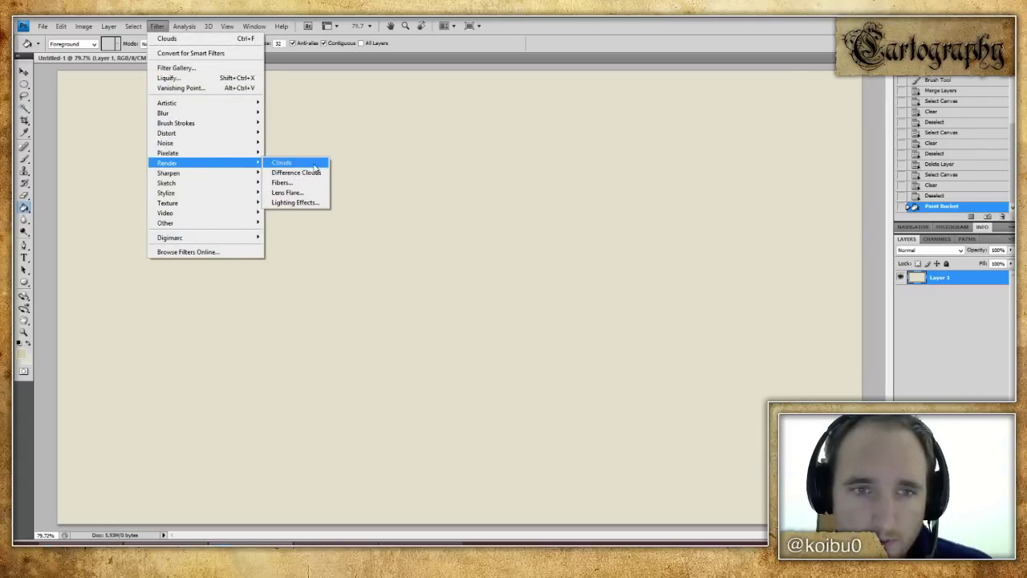
{"action": "left_click", "coordinate": [299, 163]}
{"action": "key", "text": "ctrl+z"}
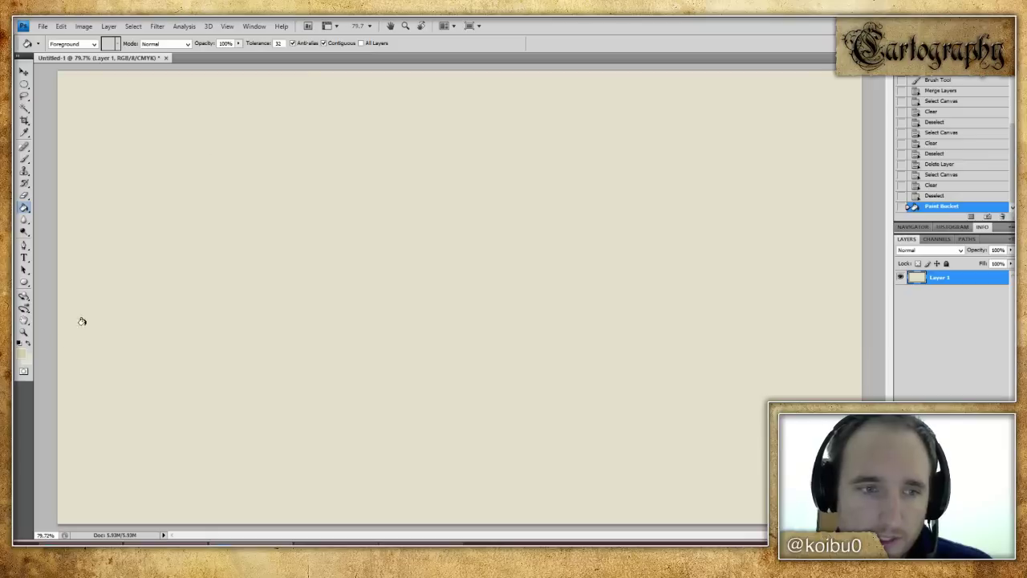
- Try the Clouds filter again with the lighter beige as the foreground color, and undo it
{"action": "left_click", "coordinate": [23, 354]}
{"action": "key", "text": "Return"}
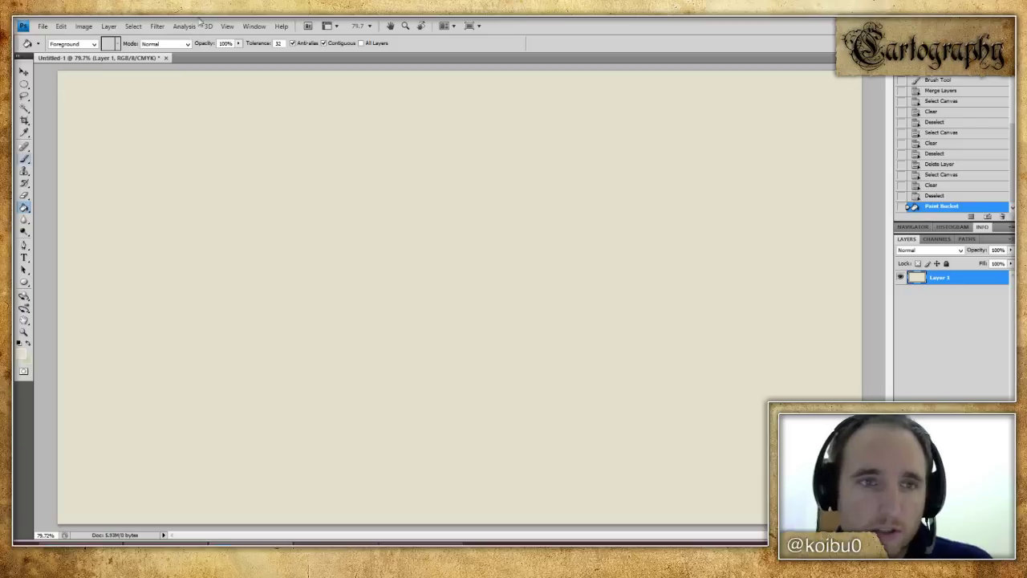
{"action": "left_click", "coordinate": [156, 27]}
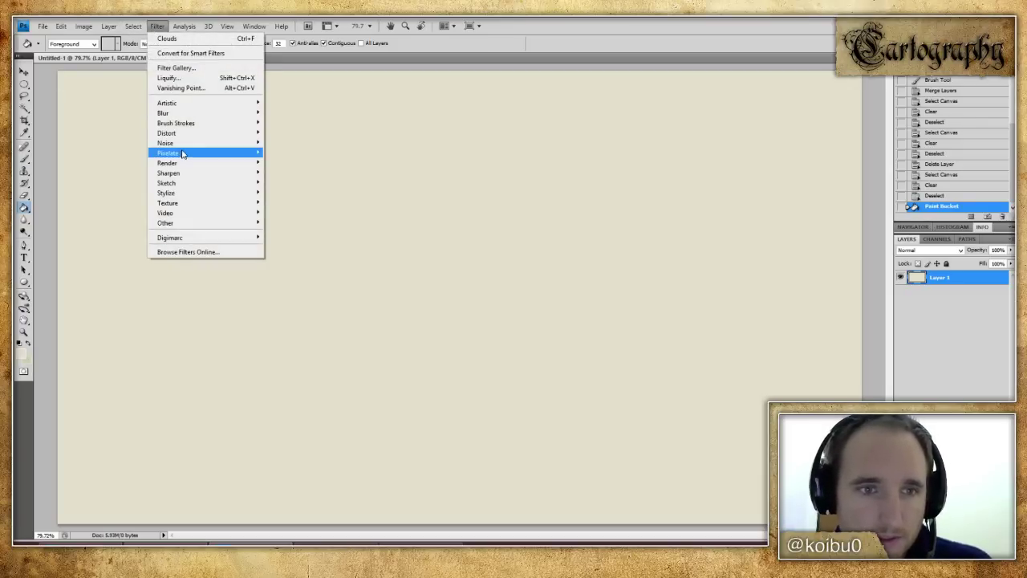
{"action": "mouse_move", "coordinate": [184, 163]}
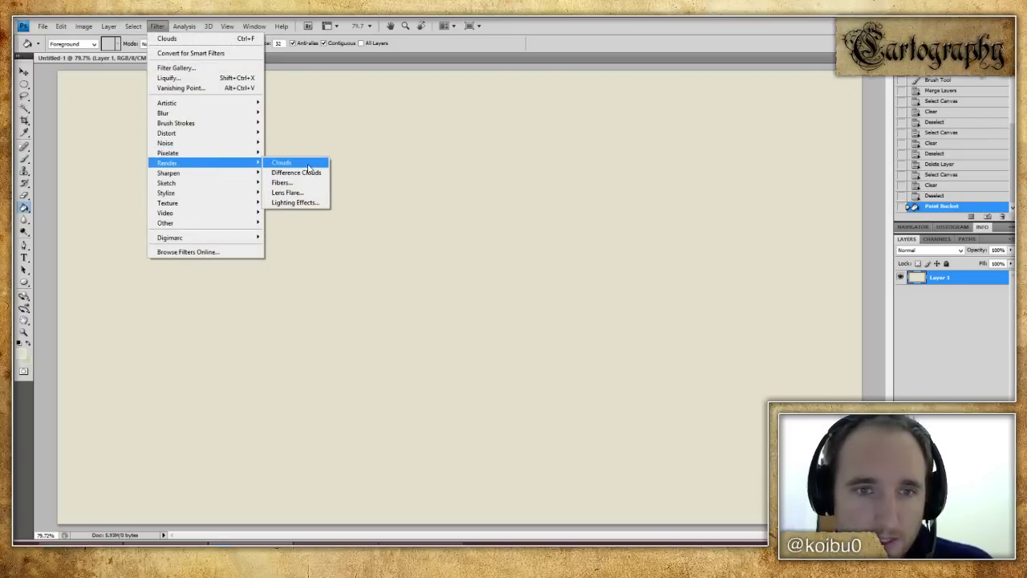
{"action": "left_click", "coordinate": [303, 163]}
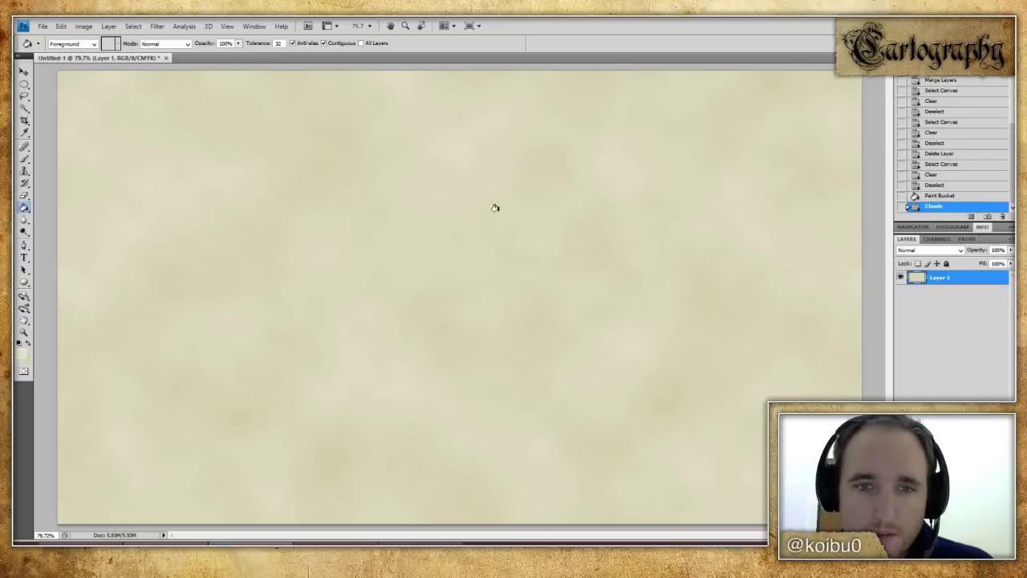
{"action": "key", "text": "ctrl+z"}
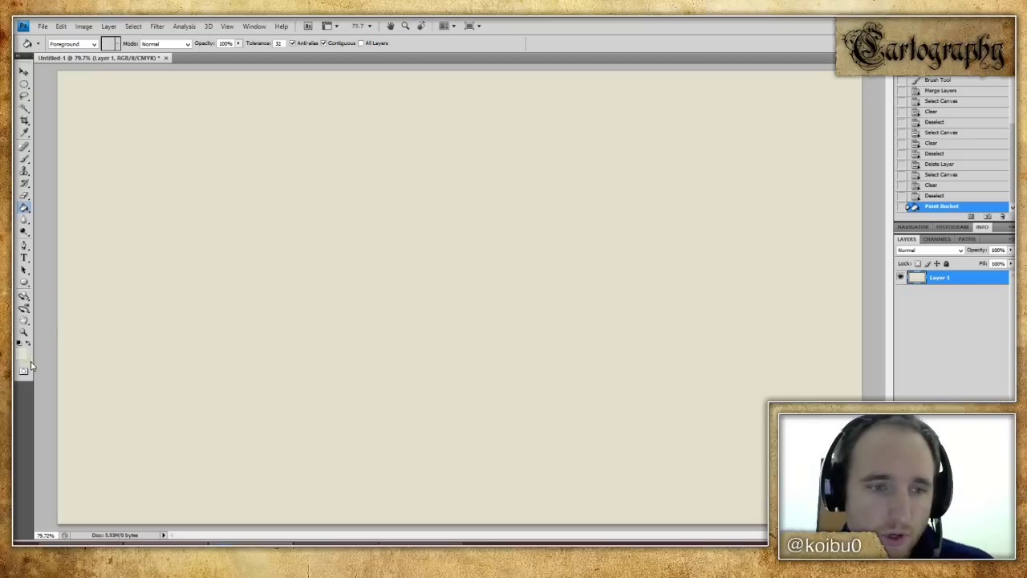
- Set the background color to dad4b5 and render Clouds over the beige layer
{"action": "left_click", "coordinate": [29, 361]}
{"action": "left_click", "coordinate": [385, 153]}
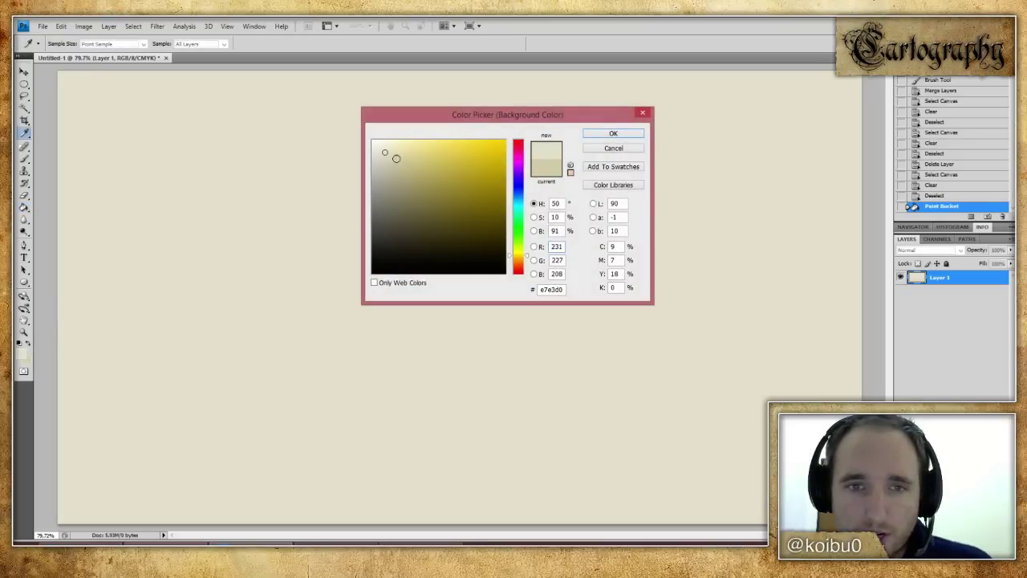
{"action": "left_click", "coordinate": [391, 158]}
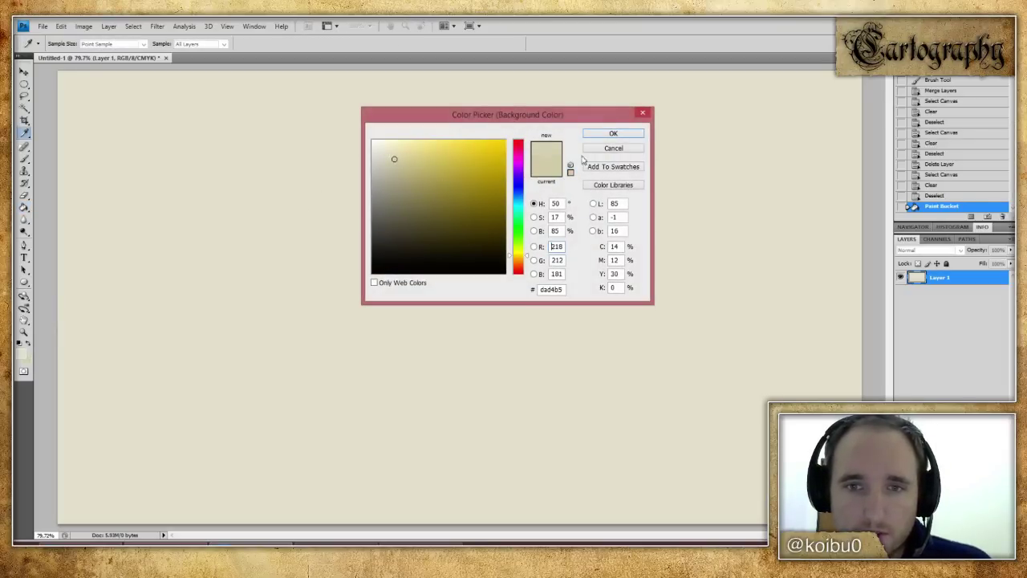
{"action": "left_click", "coordinate": [630, 135]}
{"action": "left_click", "coordinate": [158, 26]}
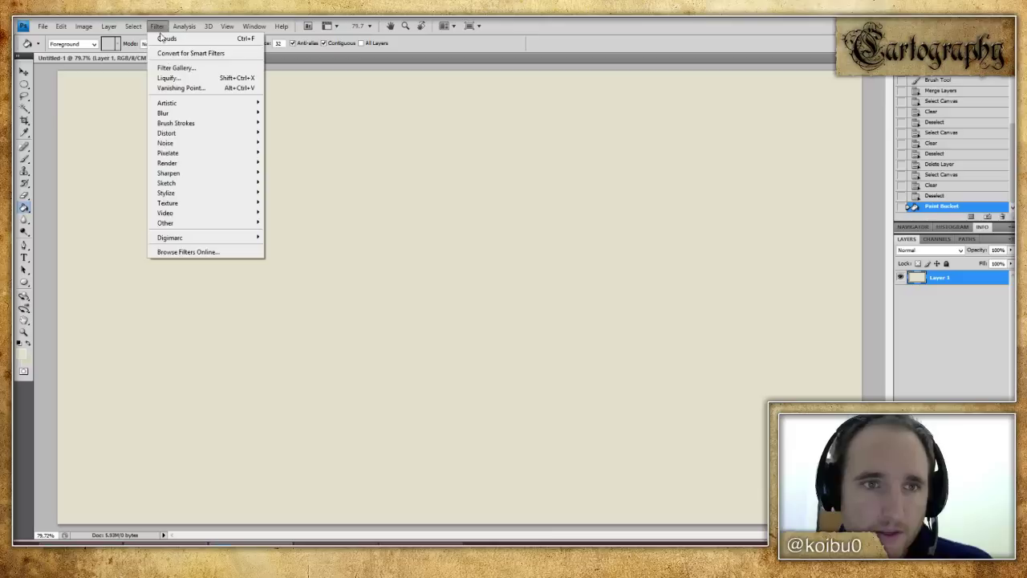
{"action": "mouse_move", "coordinate": [201, 163]}
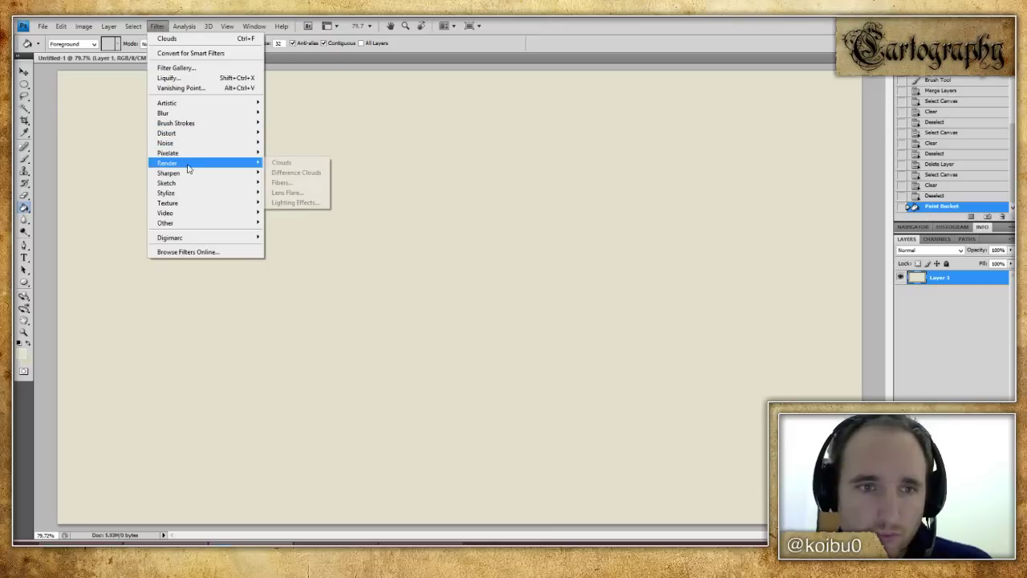
{"action": "left_click", "coordinate": [307, 165]}
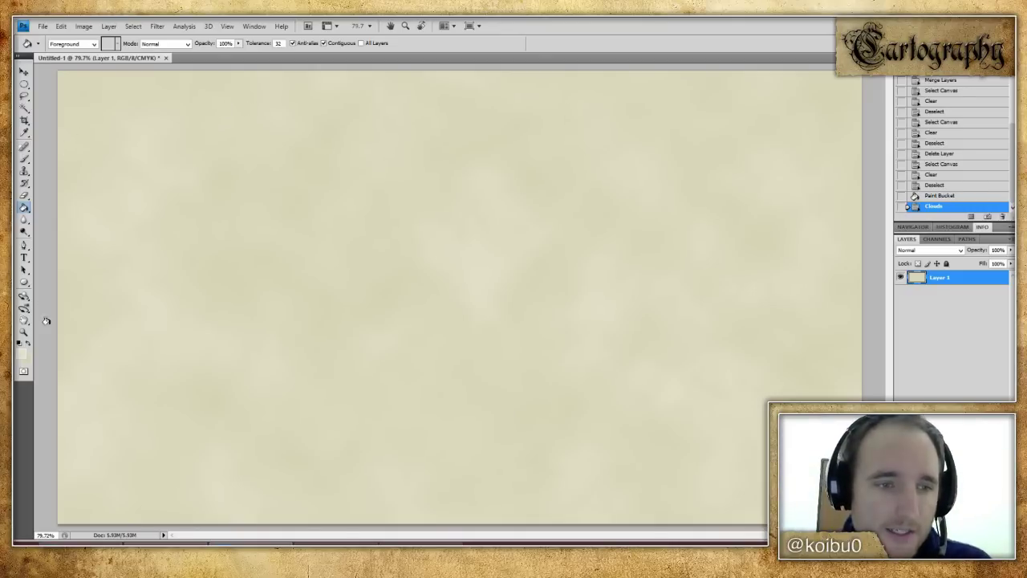
- Set up the Brush tool with the default black foreground color, a 1 px diameter and 100% hardness
{"action": "left_click", "coordinate": [24, 159]}
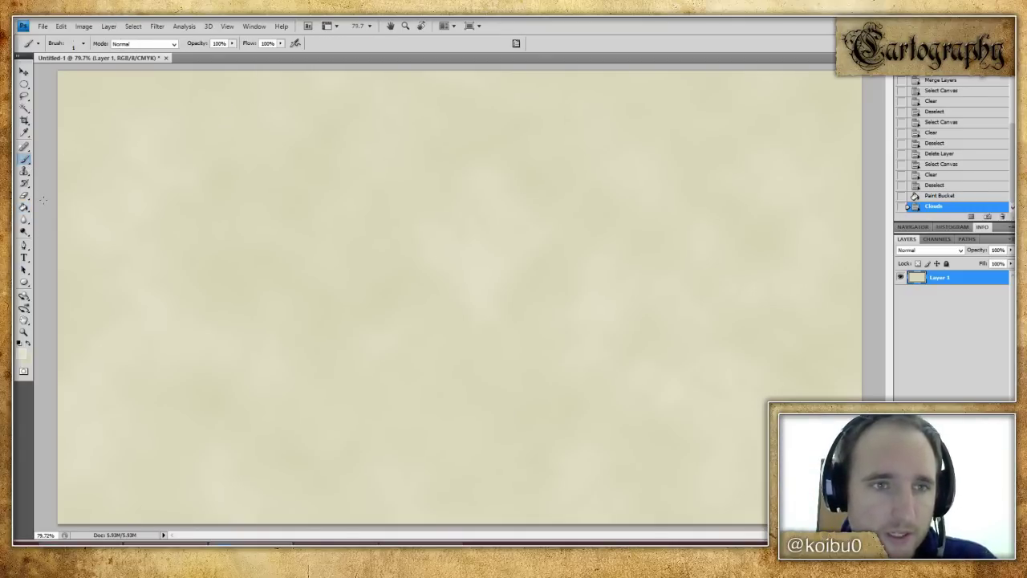
{"action": "left_click", "coordinate": [19, 343]}
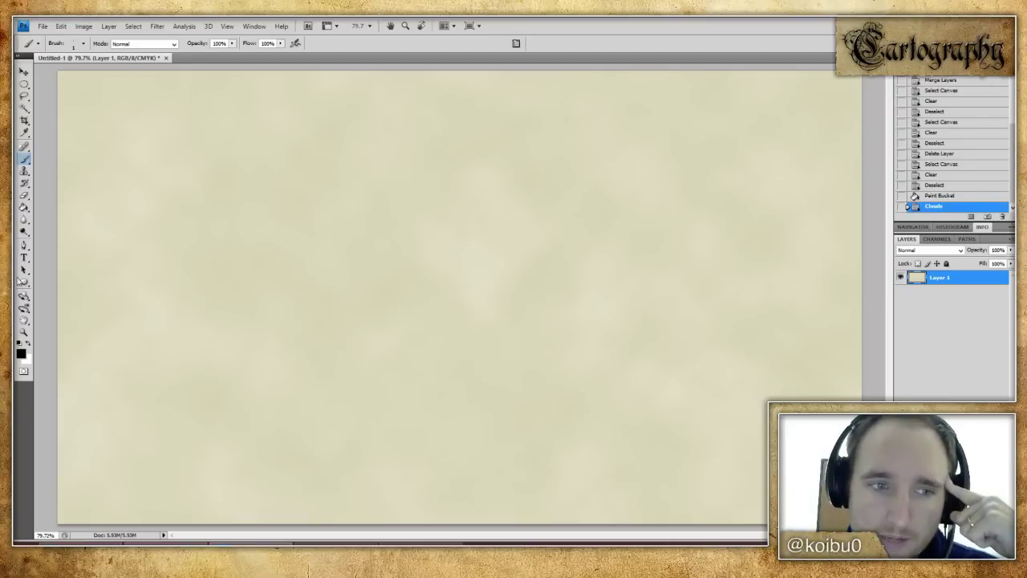
{"action": "left_click", "coordinate": [80, 44]}
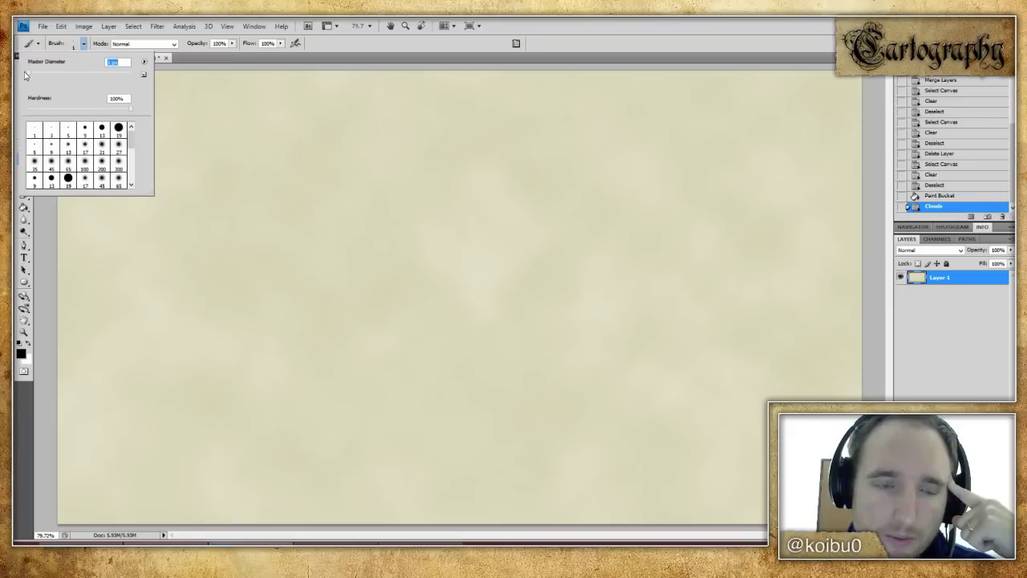
{"action": "left_click", "coordinate": [132, 110]}
{"action": "left_click", "coordinate": [78, 45]}
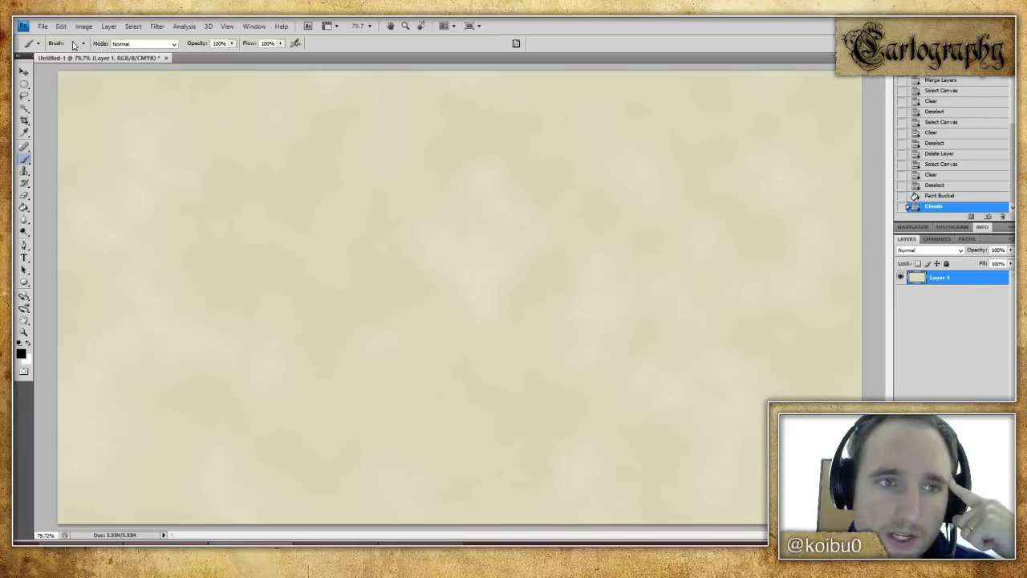
{"action": "left_click", "coordinate": [22, 354]}
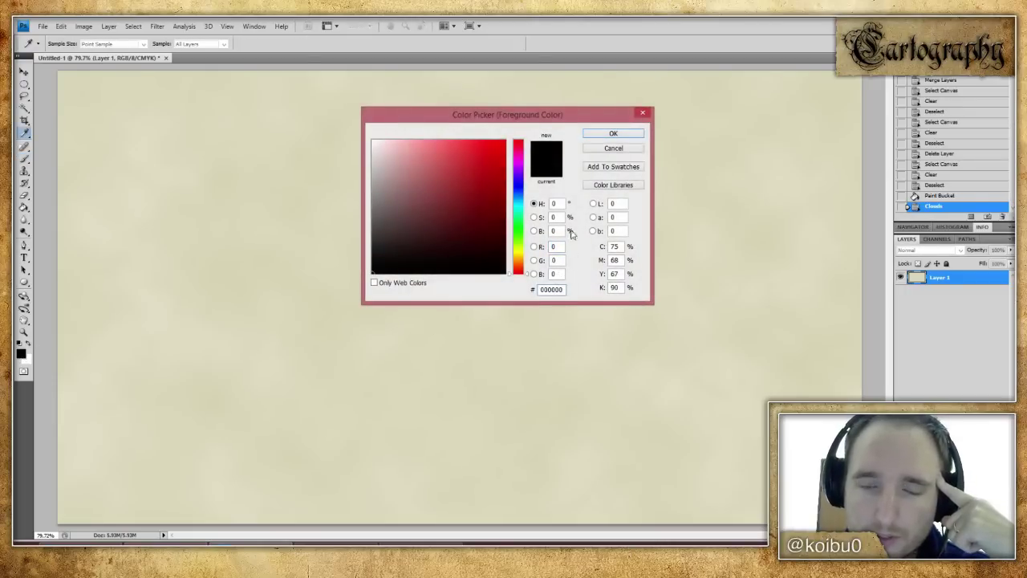
{"action": "left_click", "coordinate": [617, 135]}
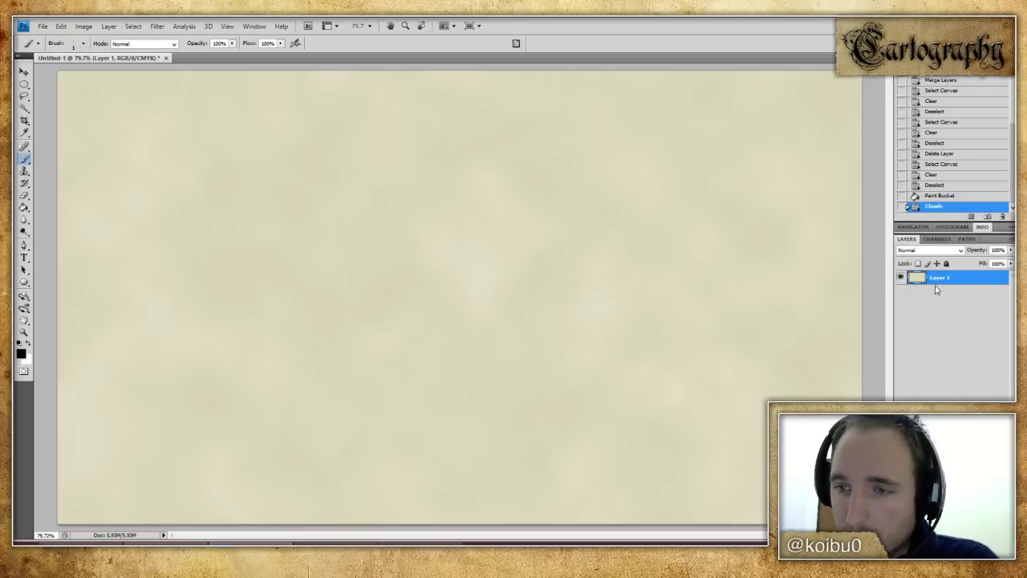
- Add a new layer and sketch two neighbouring landmass outlines separated by a narrow channel, undoing the extra stroke that crosses the right one
{"action": "key", "text": "ctrl+shift+alt+n"}
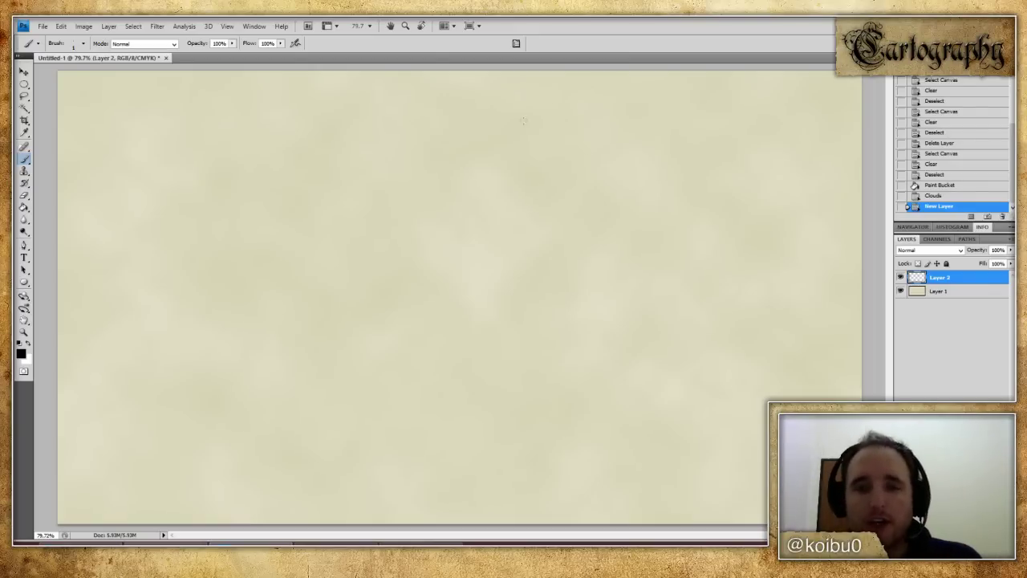
{"action": "mouse_move", "coordinate": [491, 122]}
{"action": "left_mouse_down"}
{"action": "mouse_move", "coordinate": [456, 276]}
{"action": "mouse_move", "coordinate": [473, 271]}
{"action": "mouse_move", "coordinate": [466, 235]}
{"action": "mouse_move", "coordinate": [510, 126]}
{"action": "mouse_move", "coordinate": [543, 111]}
{"action": "mouse_move", "coordinate": [664, 107]}
{"action": "mouse_move", "coordinate": [700, 136]}
{"action": "mouse_move", "coordinate": [717, 216]}
{"action": "mouse_move", "coordinate": [699, 264]}
{"action": "mouse_move", "coordinate": [638, 285]}
{"action": "mouse_move", "coordinate": [482, 281]}
{"action": "mouse_move", "coordinate": [435, 318]}
{"action": "mouse_move", "coordinate": [410, 317]}
{"action": "left_mouse_up"}
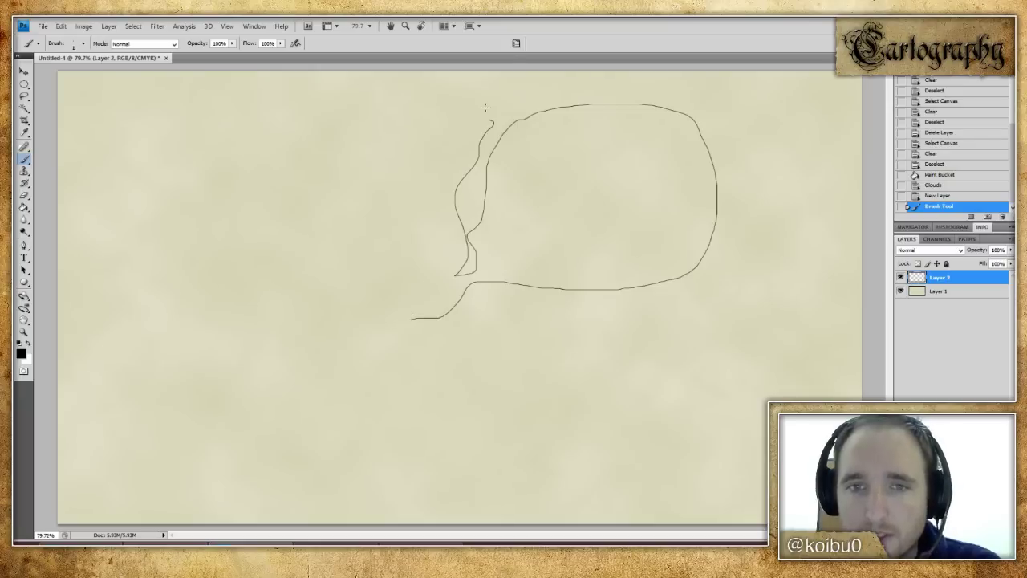
{"action": "mouse_move", "coordinate": [492, 122]}
{"action": "left_mouse_down"}
{"action": "mouse_move", "coordinate": [141, 250]}
{"action": "mouse_move", "coordinate": [352, 465]}
{"action": "mouse_move", "coordinate": [409, 318]}
{"action": "left_mouse_up"}
{"action": "mouse_move", "coordinate": [509, 112]}
{"action": "left_mouse_down"}
{"action": "mouse_move", "coordinate": [475, 280]}
{"action": "mouse_move", "coordinate": [485, 364]}
{"action": "mouse_move", "coordinate": [765, 319]}
{"action": "mouse_move", "coordinate": [792, 104]}
{"action": "mouse_move", "coordinate": [763, 69]}
{"action": "left_mouse_up"}
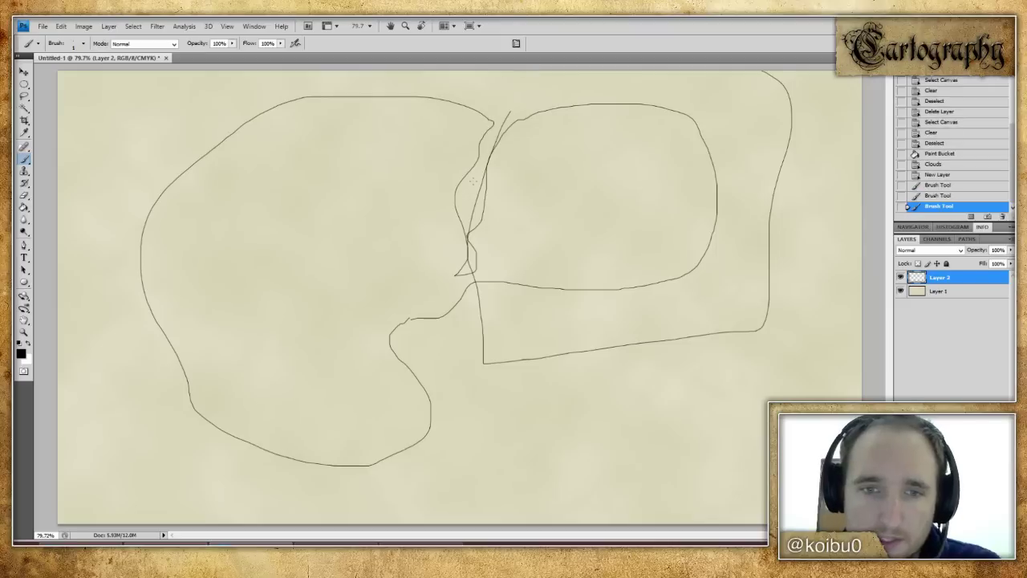
{"action": "key", "text": "ctrl+z"}
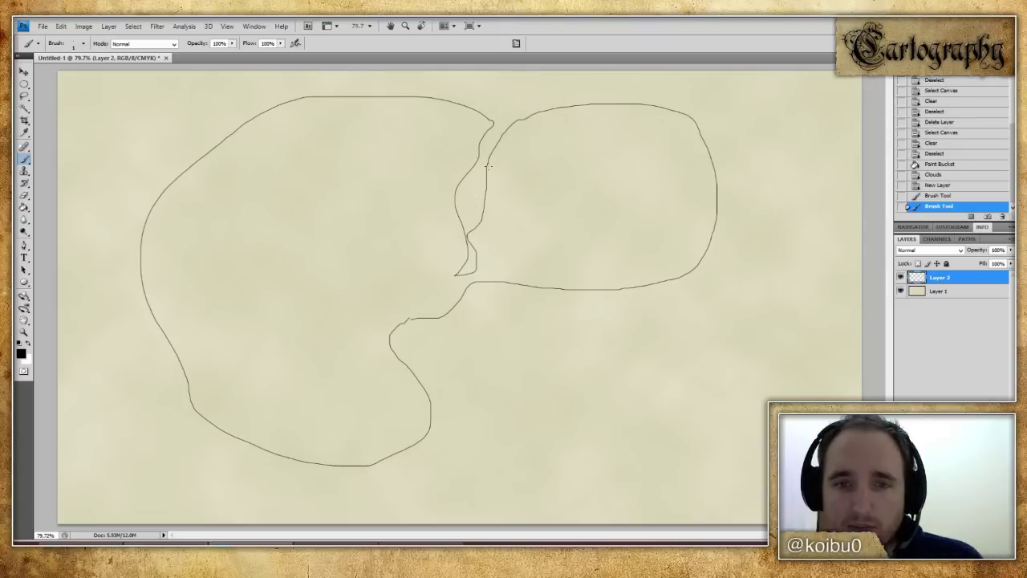
- Circle the junction at the channel's lower end, draw short strokes across the channel, and add a curve below the junction
{"action": "mouse_move", "coordinate": [472, 271]}
{"action": "left_mouse_down"}
{"action": "mouse_move", "coordinate": [462, 284]}
{"action": "mouse_move", "coordinate": [480, 276]}
{"action": "mouse_move", "coordinate": [467, 271]}
{"action": "left_mouse_up"}
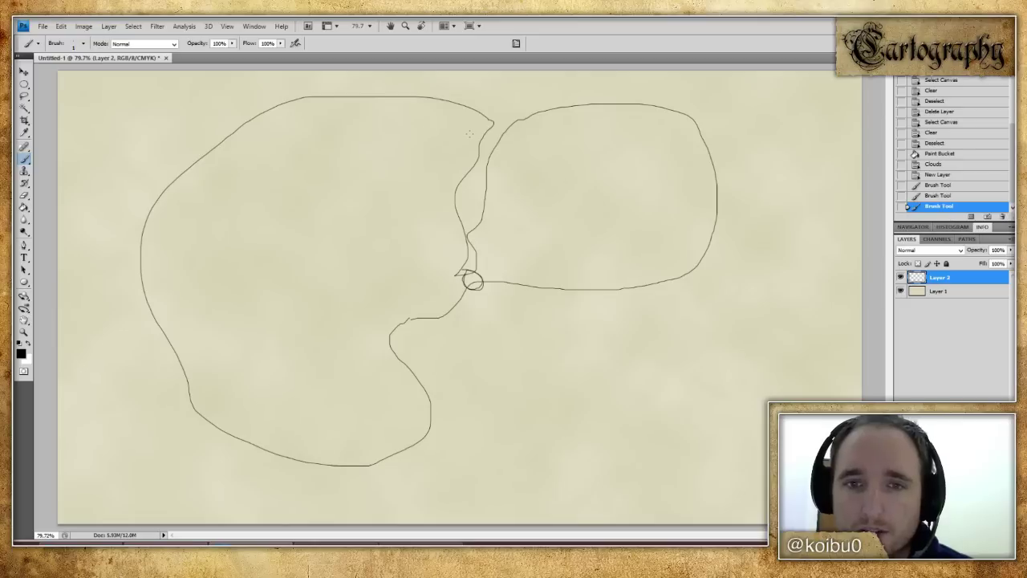
{"action": "left_click_drag", "start_coordinate": [471, 135], "coordinate": [493, 139]}
{"action": "left_click_drag", "start_coordinate": [452, 200], "coordinate": [477, 198]}
{"action": "left_click_drag", "start_coordinate": [447, 232], "coordinate": [473, 224]}
{"action": "mouse_move", "coordinate": [438, 295]}
{"action": "left_mouse_down"}
{"action": "mouse_move", "coordinate": [526, 335]}
{"action": "mouse_move", "coordinate": [549, 313]}
{"action": "left_mouse_up"}
{"action": "mouse_move", "coordinate": [479, 268]}
{"action": "left_mouse_down"}
{"action": "mouse_move", "coordinate": [486, 295]}
{"action": "mouse_move", "coordinate": [480, 263]}
{"action": "mouse_move", "coordinate": [454, 283]}
{"action": "mouse_move", "coordinate": [485, 262]}
{"action": "left_mouse_up"}
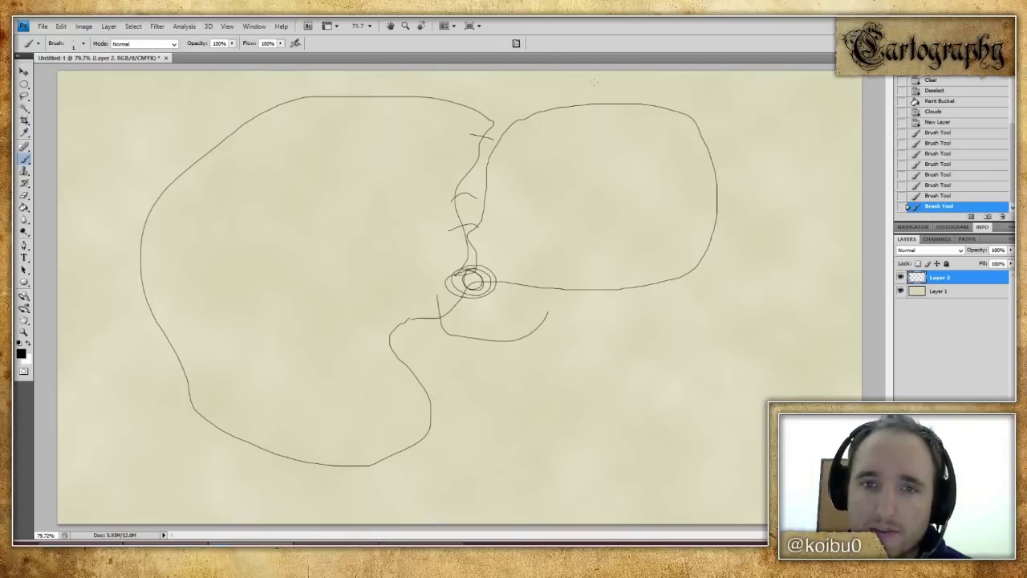
- Draw curved route strokes above and below the right landmass, and add a stroke from the circled junction into the left landmass
{"action": "mouse_move", "coordinate": [647, 88]}
{"action": "left_mouse_down"}
{"action": "mouse_move", "coordinate": [520, 114]}
{"action": "mouse_move", "coordinate": [504, 123]}
{"action": "mouse_move", "coordinate": [510, 139]}
{"action": "left_mouse_up"}
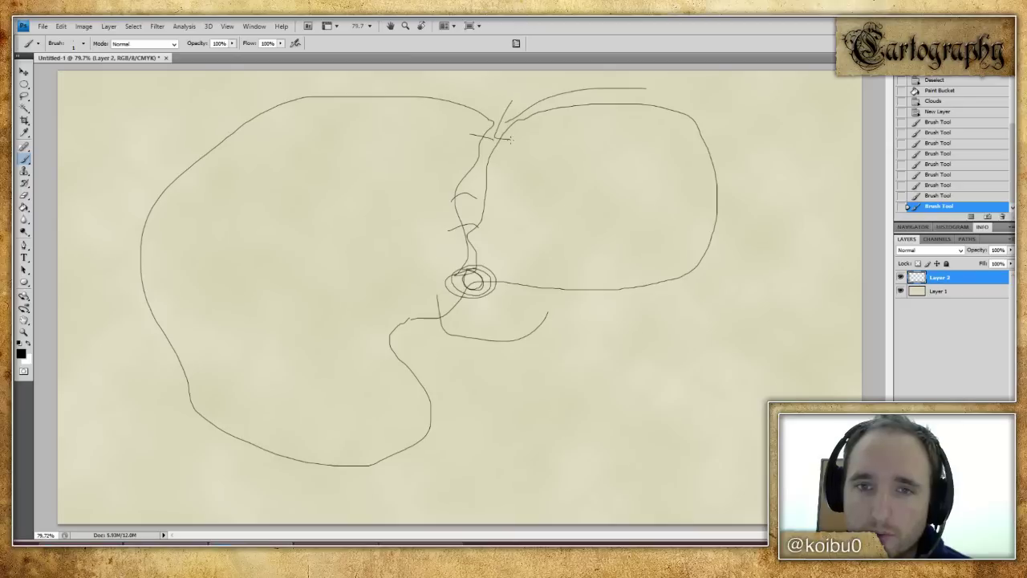
{"action": "mouse_move", "coordinate": [701, 306]}
{"action": "left_mouse_down"}
{"action": "mouse_move", "coordinate": [520, 367]}
{"action": "mouse_move", "coordinate": [495, 317]}
{"action": "mouse_move", "coordinate": [524, 343]}
{"action": "left_mouse_up"}
{"action": "mouse_move", "coordinate": [484, 277]}
{"action": "left_mouse_down"}
{"action": "mouse_move", "coordinate": [496, 267]}
{"action": "mouse_move", "coordinate": [412, 289]}
{"action": "left_mouse_up"}
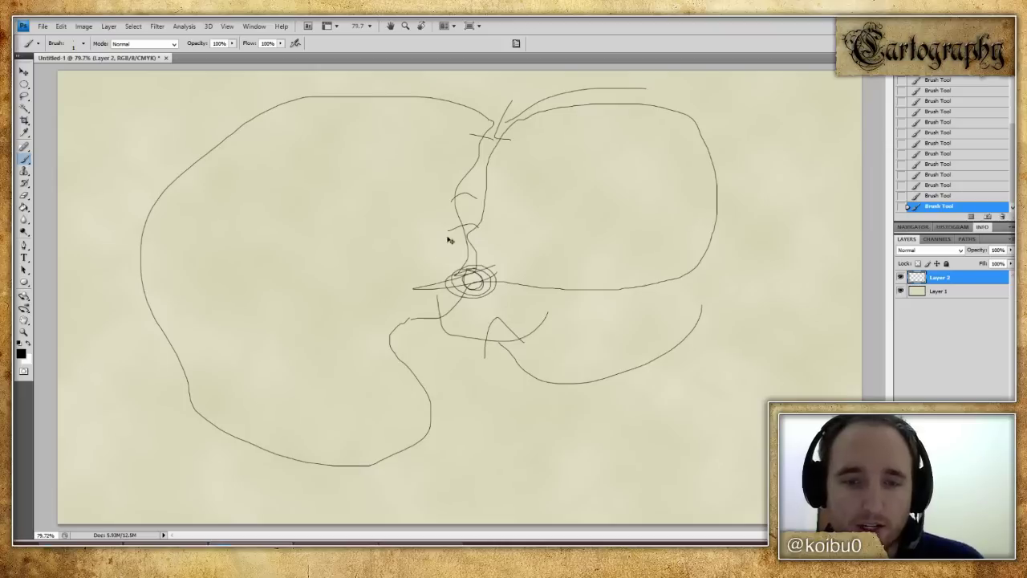
- Undo the route, junction and channel-crossing strokes back to the two bare landmass outlines
{"action": "key", "text": "ctrl+alt+z"}
{"action": "key", "text": "ctrl+alt+z"}
{"action": "key", "text": "ctrl+alt+z"}
{"action": "key", "text": "ctrl+alt+z"}
{"action": "key", "text": "ctrl+alt+z"}
{"action": "key", "text": "ctrl+alt+z"}
{"action": "key", "text": "ctrl+alt+z"}
{"action": "key", "text": "ctrl+alt+z"}
{"action": "key", "text": "ctrl+alt+z"}
{"action": "key", "text": "ctrl+alt+z"}
{"action": "key", "text": "ctrl+alt+z"}
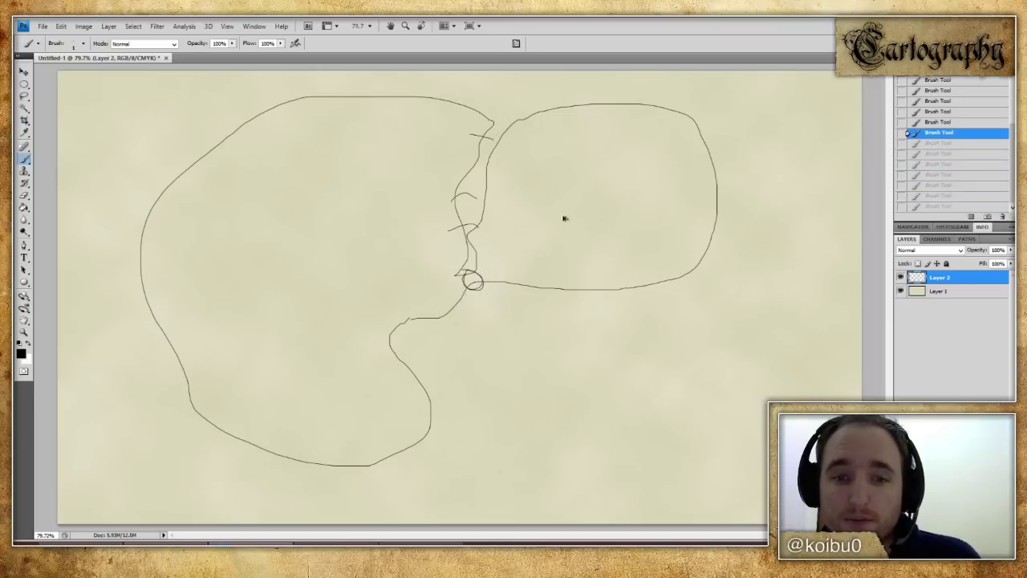
- Sketch a loop inside the right landmass, a route through the channel curving out below it, and an oval around the junction
{"action": "left_click_drag", "start_coordinate": [623, 147], "coordinate": [640, 151]}
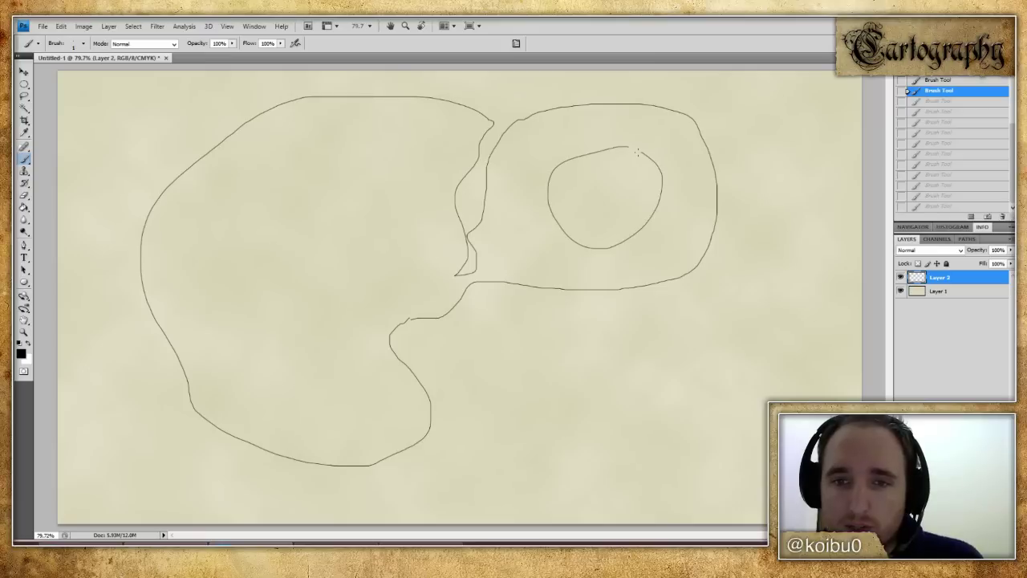
{"action": "mouse_move", "coordinate": [563, 106]}
{"action": "left_mouse_down"}
{"action": "mouse_move", "coordinate": [514, 98]}
{"action": "mouse_move", "coordinate": [503, 108]}
{"action": "mouse_move", "coordinate": [461, 205]}
{"action": "mouse_move", "coordinate": [454, 275]}
{"action": "mouse_move", "coordinate": [773, 341]}
{"action": "mouse_move", "coordinate": [760, 337]}
{"action": "left_mouse_up"}
{"action": "left_click_drag", "start_coordinate": [461, 262], "coordinate": [511, 298]}
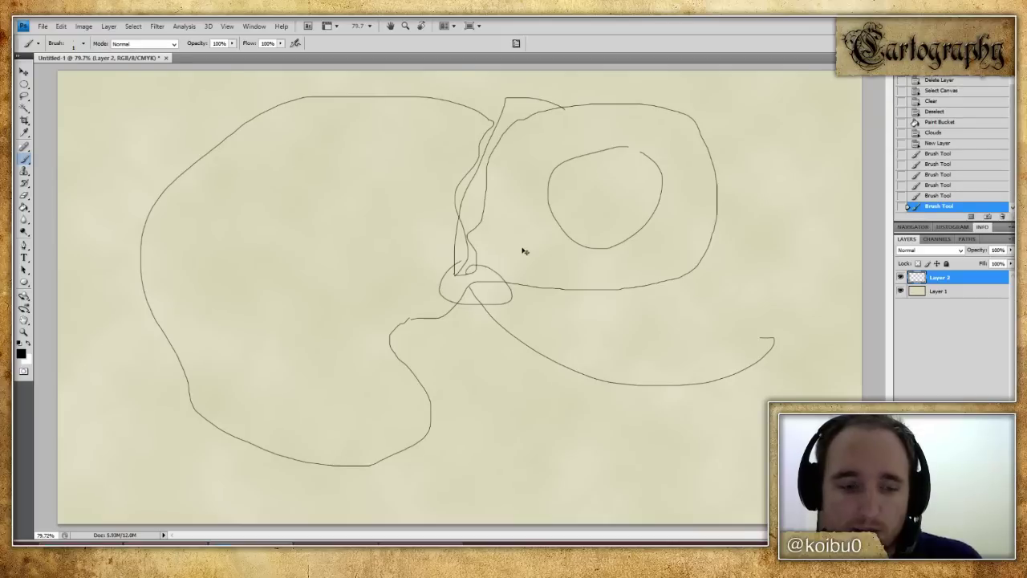
- Undo all remaining strokes, including both landmass outlines, to empty the sketch layer
{"action": "key", "text": "ctrl+alt+z"}
{"action": "key", "text": "ctrl+alt+z"}
{"action": "key", "text": "ctrl+alt+z"}
{"action": "key", "text": "ctrl+alt+z"}
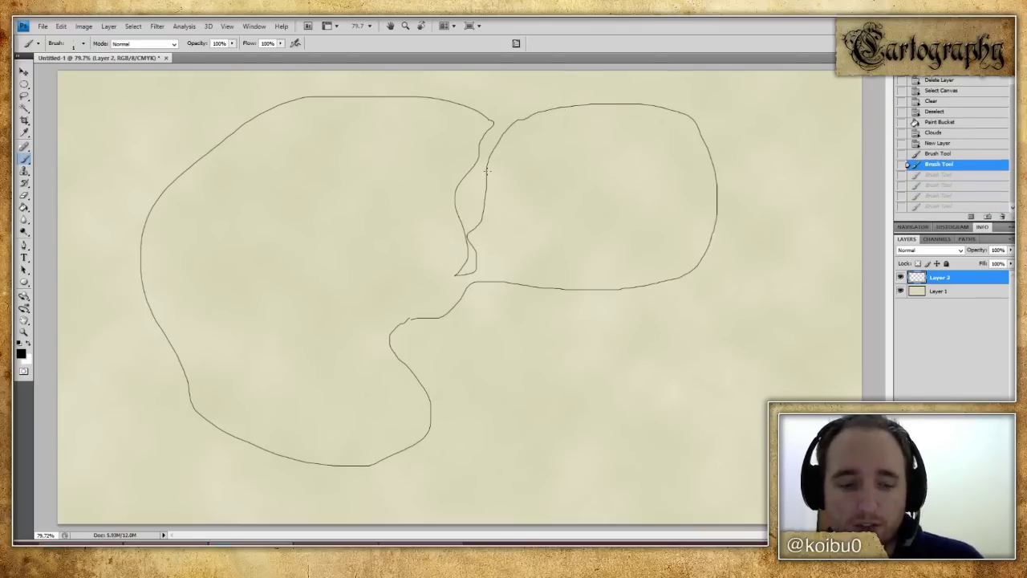
{"action": "key", "text": "ctrl+alt+z"}
{"action": "key", "text": "ctrl+alt+z"}
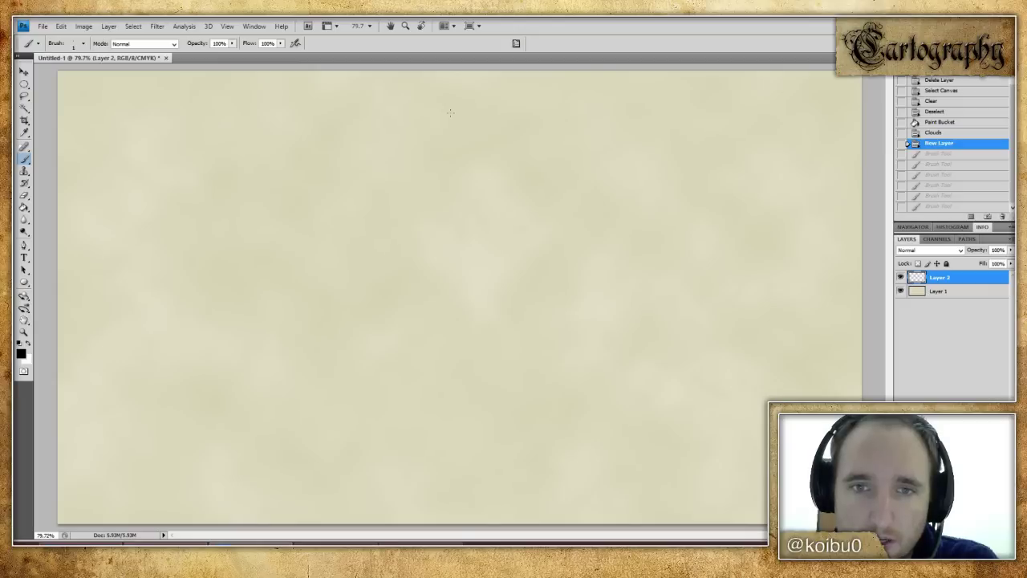
- Draw a jagged river outline with forked branches on its left and a right bank running down to a short spur, undoing the trial strokes
{"action": "mouse_move", "coordinate": [453, 115]}
{"action": "left_mouse_down"}
{"action": "mouse_move", "coordinate": [436, 154]}
{"action": "mouse_move", "coordinate": [401, 135]}
{"action": "mouse_move", "coordinate": [383, 147]}
{"action": "left_mouse_up"}
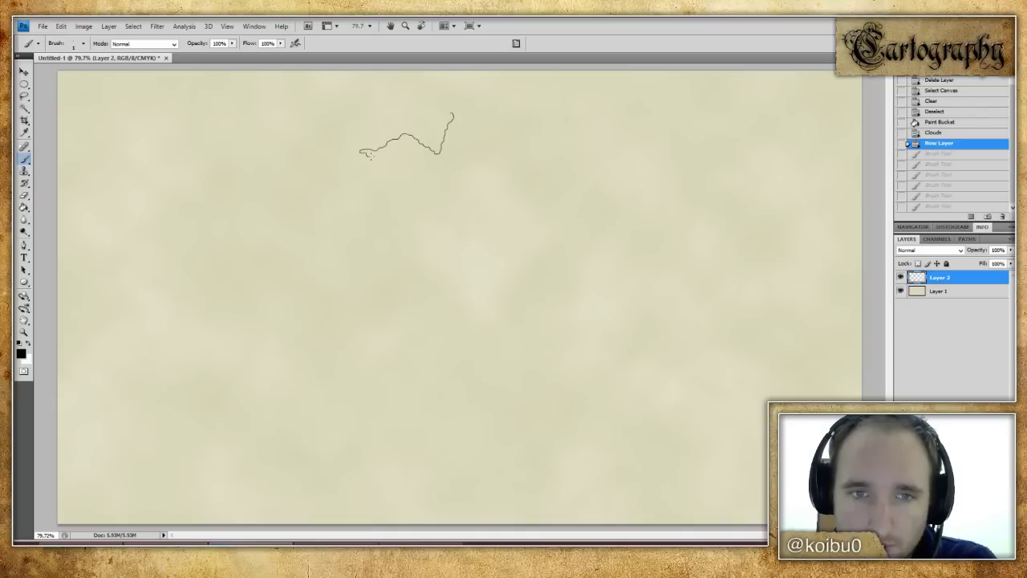
{"action": "mouse_move", "coordinate": [383, 152]}
{"action": "left_mouse_down"}
{"action": "mouse_move", "coordinate": [406, 142]}
{"action": "mouse_move", "coordinate": [417, 153]}
{"action": "mouse_move", "coordinate": [367, 195]}
{"action": "mouse_move", "coordinate": [393, 253]}
{"action": "mouse_move", "coordinate": [387, 206]}
{"action": "mouse_move", "coordinate": [415, 224]}
{"action": "mouse_move", "coordinate": [381, 196]}
{"action": "mouse_move", "coordinate": [419, 167]}
{"action": "left_mouse_up"}
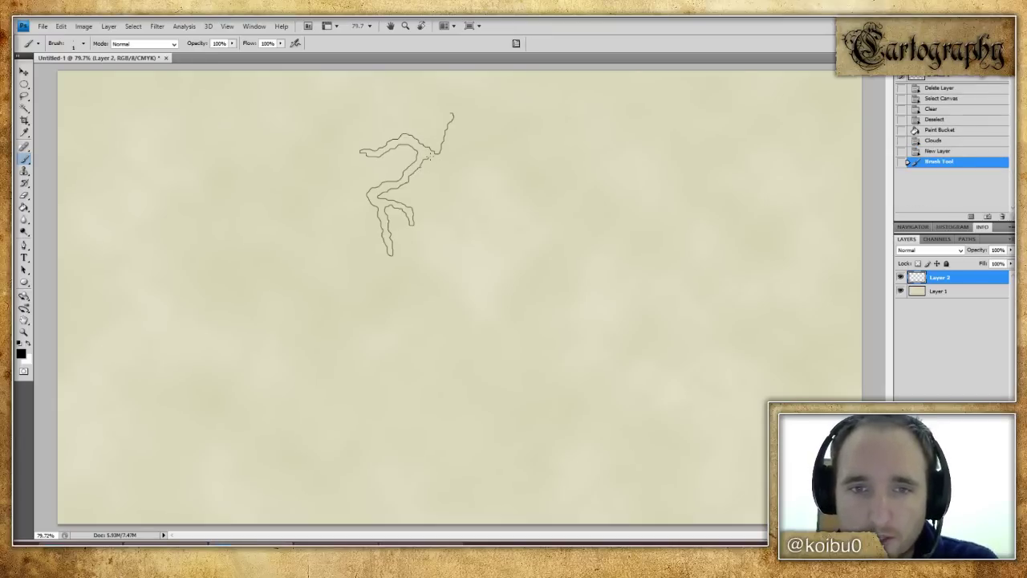
{"action": "left_click_drag", "start_coordinate": [441, 163], "coordinate": [425, 266]}
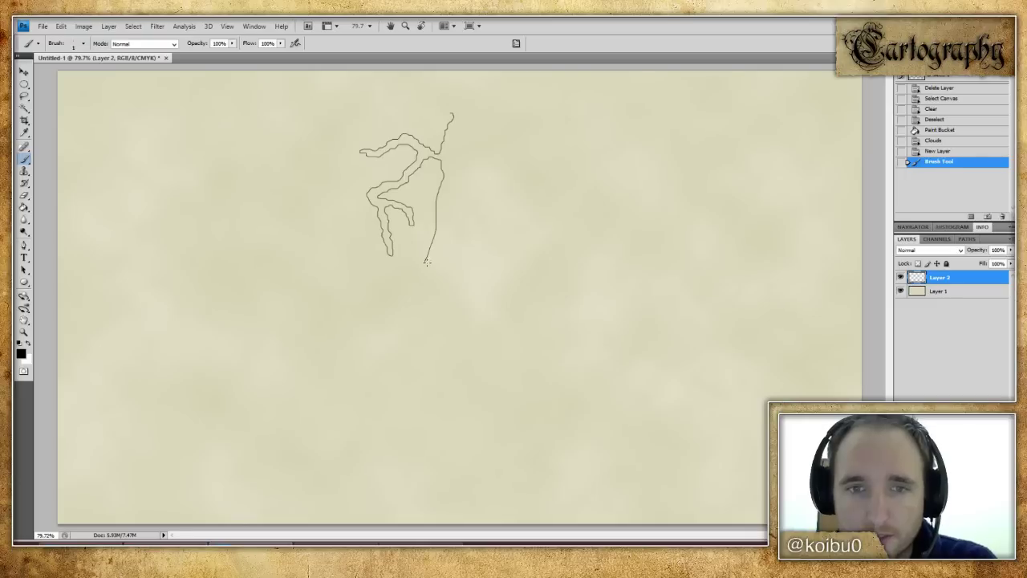
{"action": "key", "text": "ctrl+z"}
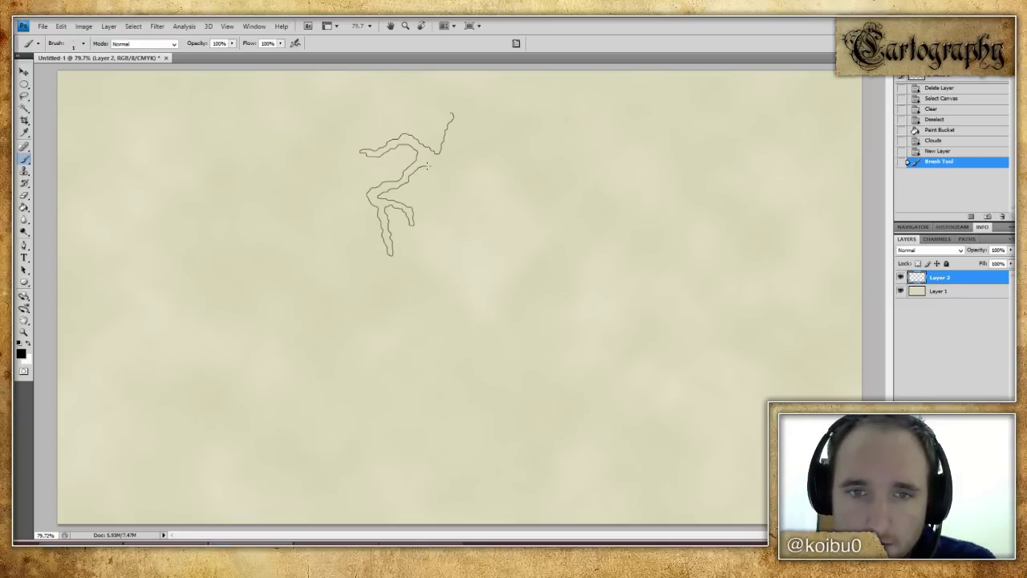
{"action": "left_click_drag", "start_coordinate": [433, 169], "coordinate": [431, 166]}
{"action": "key", "text": "ctrl+z"}
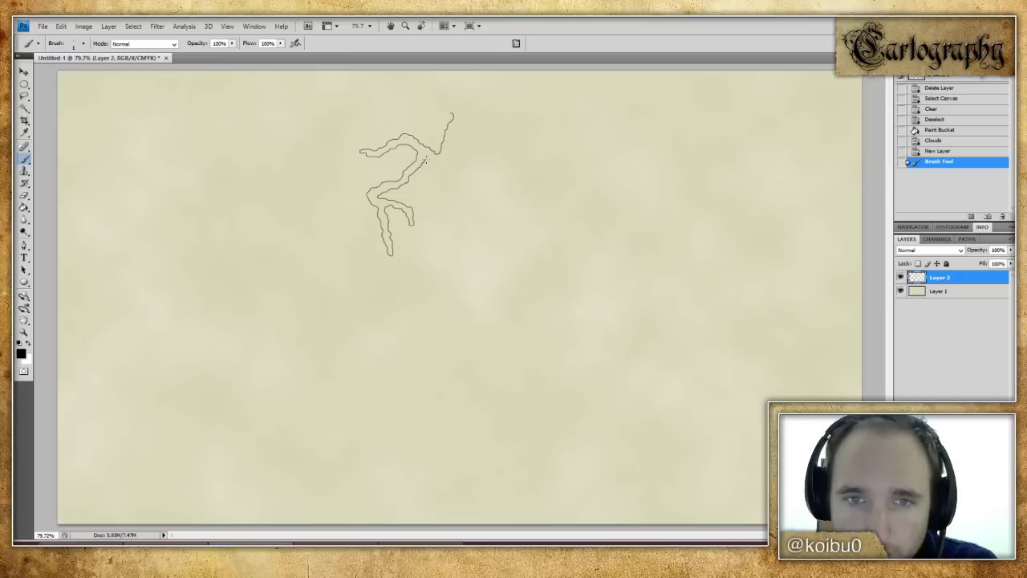
{"action": "mouse_move", "coordinate": [431, 160]}
{"action": "left_mouse_down"}
{"action": "mouse_move", "coordinate": [455, 192]}
{"action": "mouse_move", "coordinate": [457, 255]}
{"action": "mouse_move", "coordinate": [451, 246]}
{"action": "left_mouse_up"}
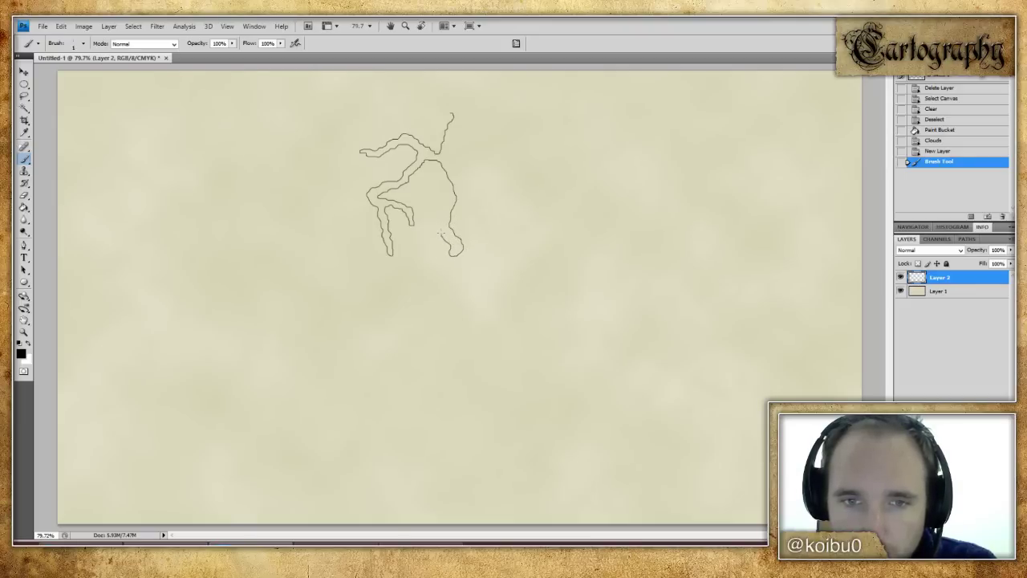
{"action": "mouse_move", "coordinate": [435, 229]}
{"action": "left_mouse_down"}
{"action": "mouse_move", "coordinate": [448, 259]}
{"action": "mouse_move", "coordinate": [464, 252]}
{"action": "left_mouse_up"}
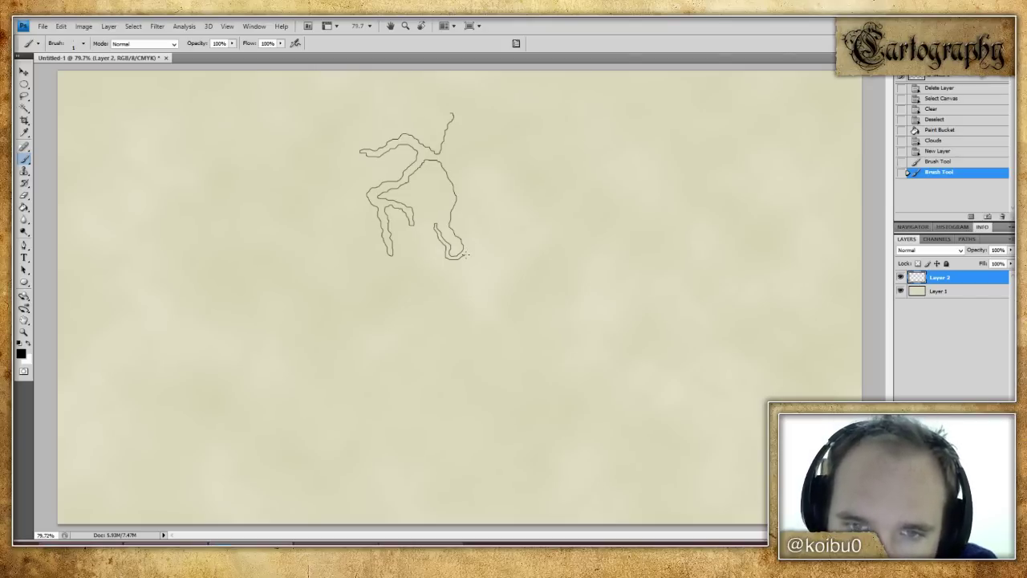
- At 100% zoom, extend the river outline down and to the right, ending in a short hooked branch and a longer right branch
{"action": "left_click", "coordinate": [24, 332]}
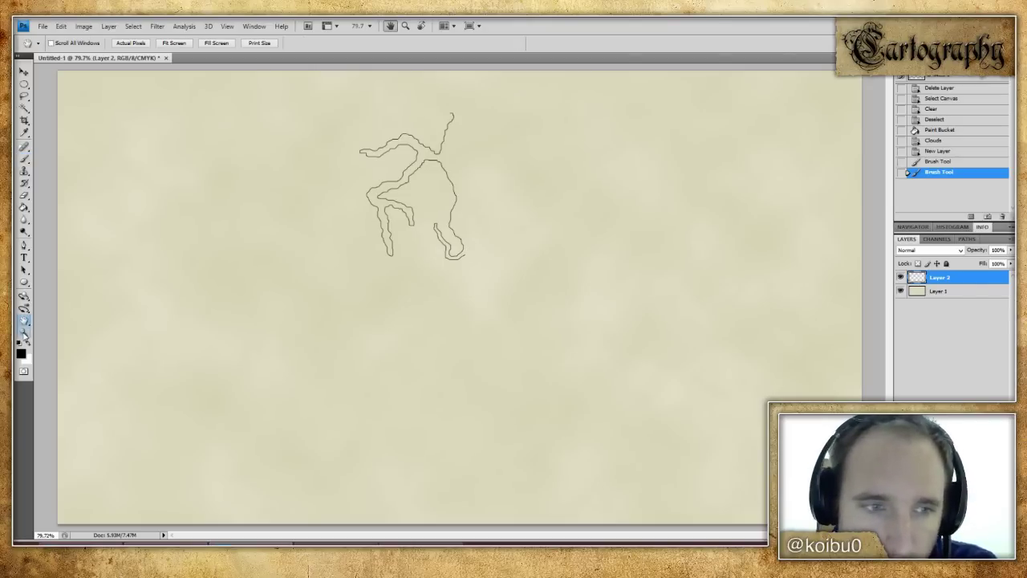
{"action": "double_click", "coordinate": [25, 336]}
{"action": "left_click", "coordinate": [25, 159]}
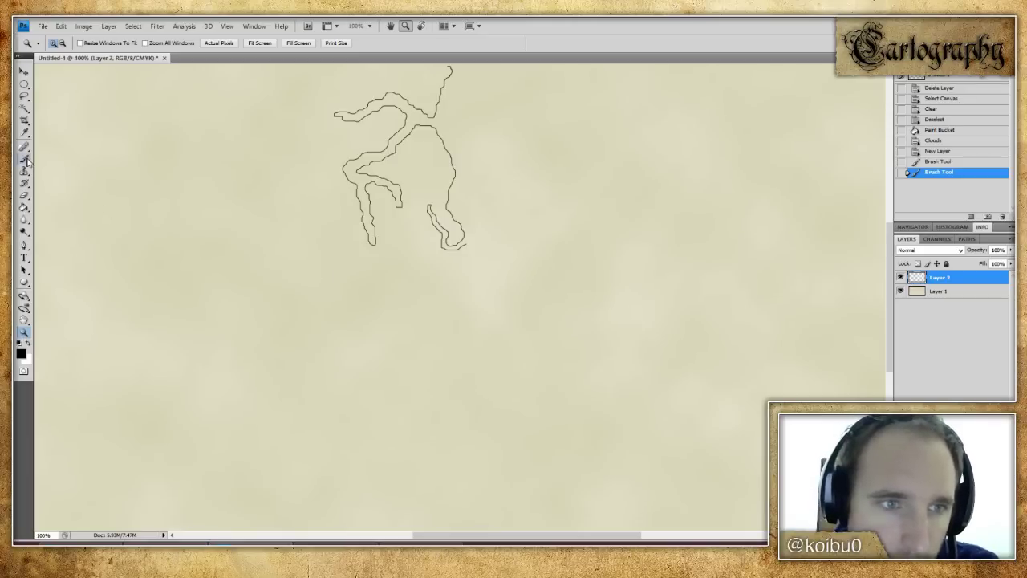
{"action": "mouse_move", "coordinate": [467, 244]}
{"action": "left_mouse_down"}
{"action": "mouse_move", "coordinate": [489, 274]}
{"action": "mouse_move", "coordinate": [470, 301]}
{"action": "mouse_move", "coordinate": [483, 331]}
{"action": "mouse_move", "coordinate": [493, 314]}
{"action": "mouse_move", "coordinate": [484, 316]}
{"action": "mouse_move", "coordinate": [484, 303]}
{"action": "mouse_move", "coordinate": [510, 288]}
{"action": "mouse_move", "coordinate": [541, 321]}
{"action": "mouse_move", "coordinate": [578, 337]}
{"action": "left_mouse_up"}
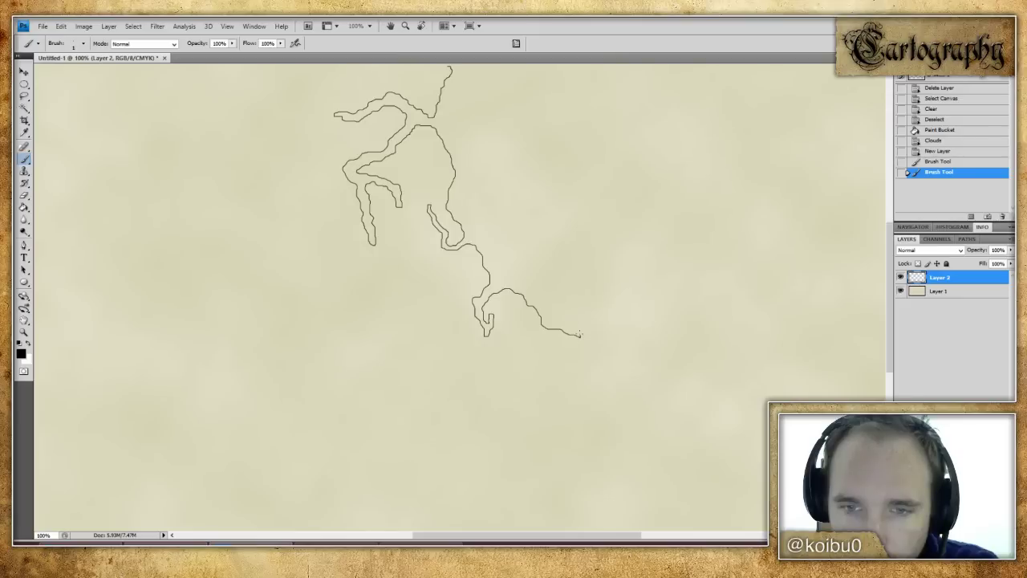
{"action": "mouse_move", "coordinate": [567, 325]}
{"action": "left_mouse_down"}
{"action": "mouse_move", "coordinate": [533, 291]}
{"action": "mouse_move", "coordinate": [488, 249]}
{"action": "left_mouse_up"}
{"action": "key", "text": "ctrl+z"}
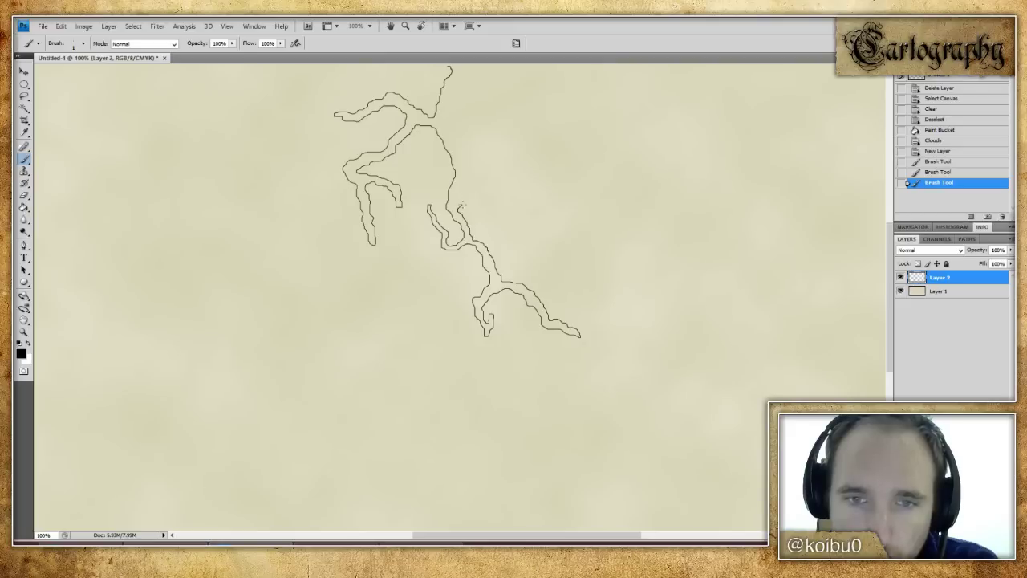
- Outline two side branches on the river's right, one descending and one rising, and draw the right bank up to the river mouth
{"action": "mouse_move", "coordinate": [477, 207]}
{"action": "left_mouse_down"}
{"action": "mouse_move", "coordinate": [513, 247]}
{"action": "mouse_move", "coordinate": [536, 250]}
{"action": "mouse_move", "coordinate": [479, 198]}
{"action": "mouse_move", "coordinate": [457, 193]}
{"action": "mouse_move", "coordinate": [472, 171]}
{"action": "mouse_move", "coordinate": [533, 137]}
{"action": "left_mouse_up"}
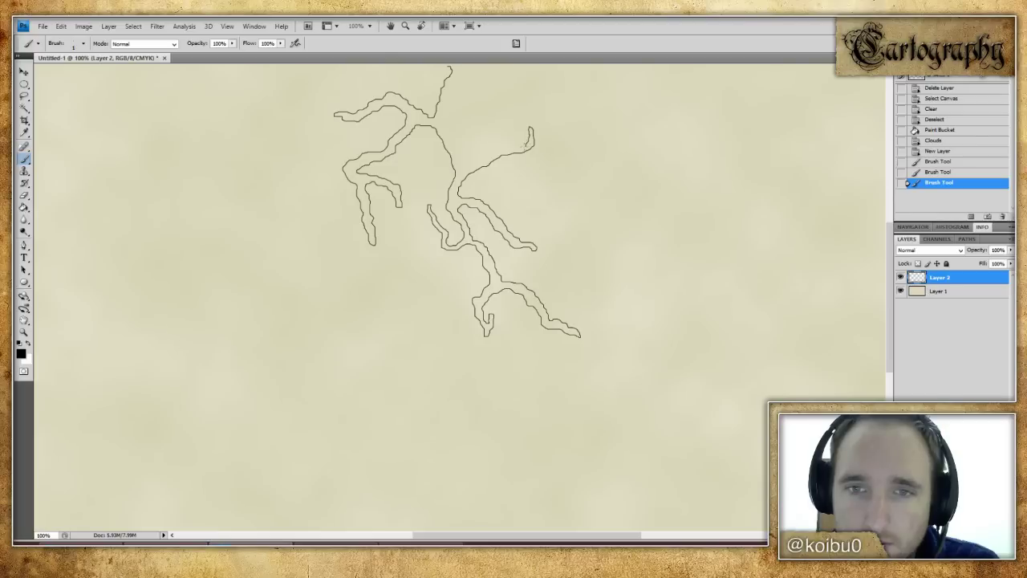
{"action": "mouse_move", "coordinate": [501, 149]}
{"action": "left_mouse_down"}
{"action": "mouse_move", "coordinate": [464, 167]}
{"action": "mouse_move", "coordinate": [446, 128]}
{"action": "mouse_move", "coordinate": [449, 178]}
{"action": "left_mouse_up"}
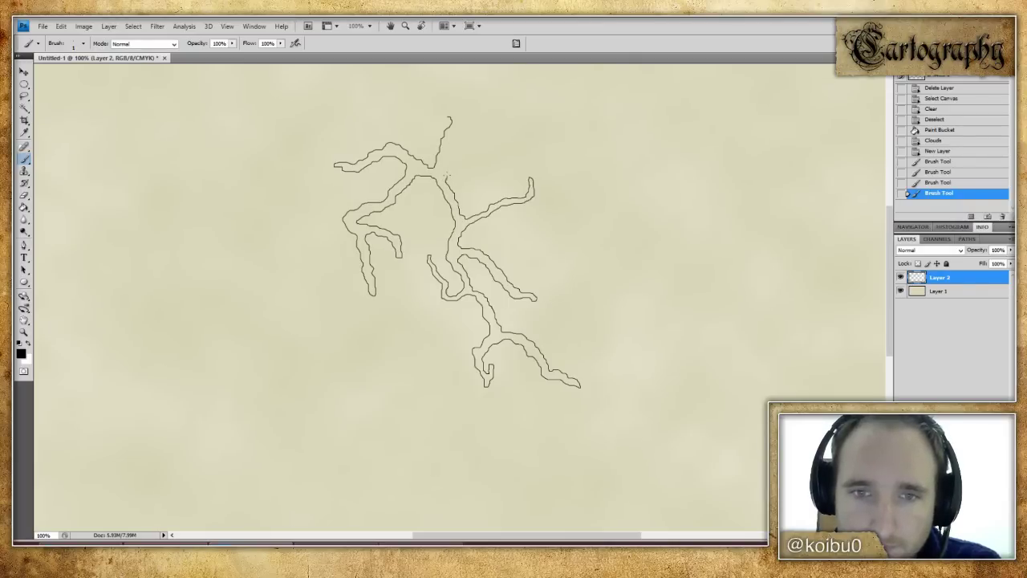
{"action": "left_click_drag", "start_coordinate": [446, 171], "coordinate": [483, 123]}
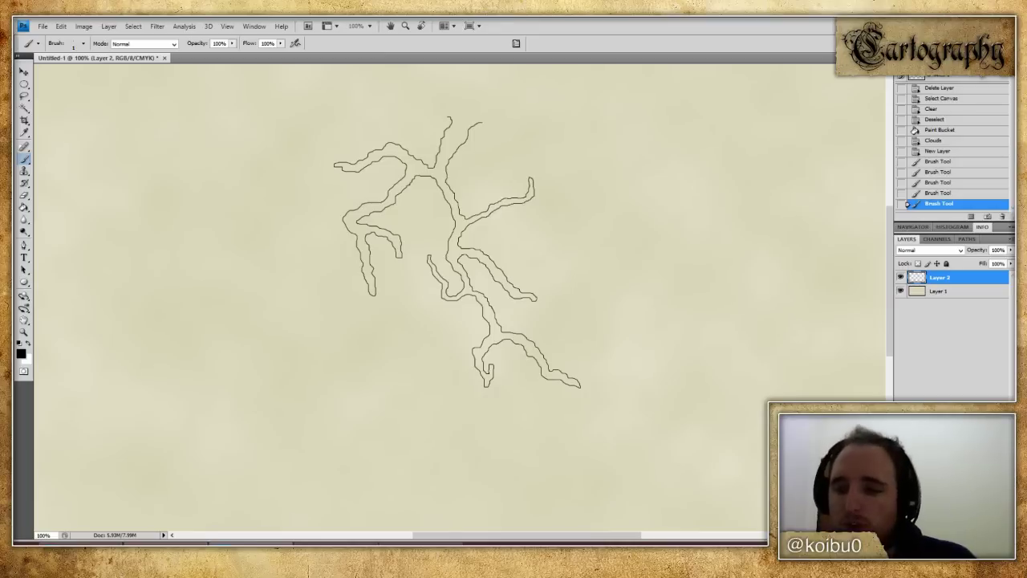
- Add a new layer and draw a jagged northern coastline from the river mouth eastward past a pointed headland, undoing the stray strokes
{"action": "key", "text": "ctrl+shift+alt+n"}
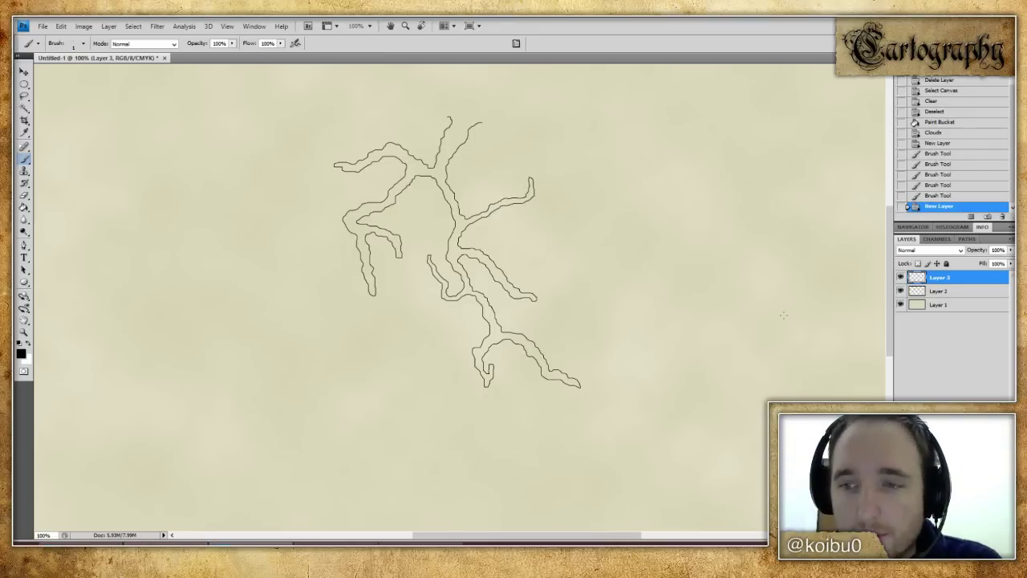
{"action": "mouse_move", "coordinate": [608, 150]}
{"action": "left_mouse_down"}
{"action": "mouse_move", "coordinate": [437, 293]}
{"action": "mouse_move", "coordinate": [521, 265]}
{"action": "left_mouse_up"}
{"action": "key", "text": "ctrl+z"}
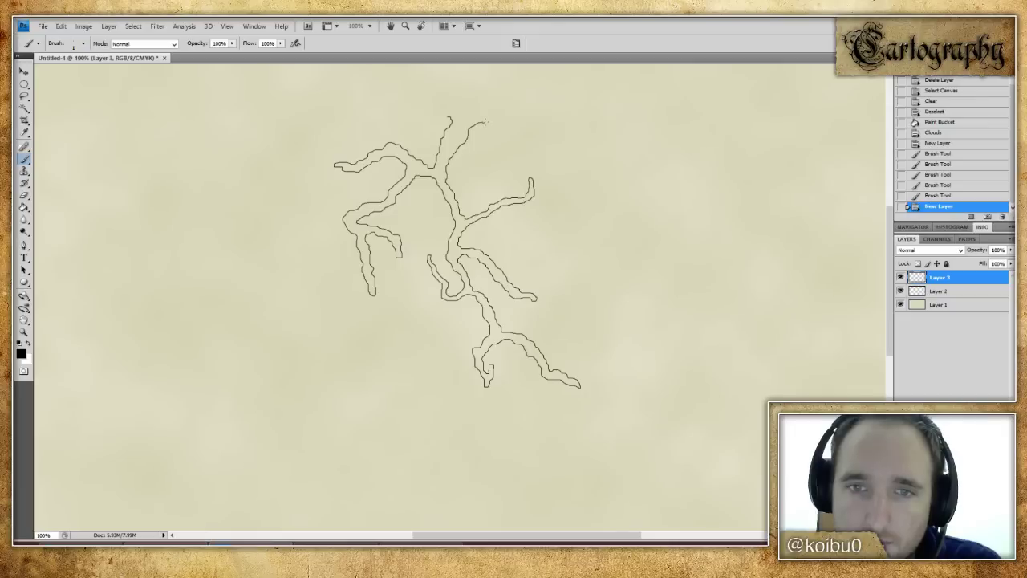
{"action": "mouse_move", "coordinate": [487, 121]}
{"action": "left_mouse_down"}
{"action": "mouse_move", "coordinate": [573, 110]}
{"action": "mouse_move", "coordinate": [599, 144]}
{"action": "mouse_move", "coordinate": [633, 148]}
{"action": "mouse_move", "coordinate": [668, 117]}
{"action": "mouse_move", "coordinate": [668, 139]}
{"action": "mouse_move", "coordinate": [722, 213]}
{"action": "left_mouse_up"}
{"action": "mouse_move", "coordinate": [627, 206]}
{"action": "left_mouse_down"}
{"action": "mouse_move", "coordinate": [631, 304]}
{"action": "mouse_move", "coordinate": [684, 340]}
{"action": "mouse_move", "coordinate": [671, 406]}
{"action": "mouse_move", "coordinate": [646, 429]}
{"action": "left_mouse_up"}
{"action": "key", "text": "ctrl+z"}
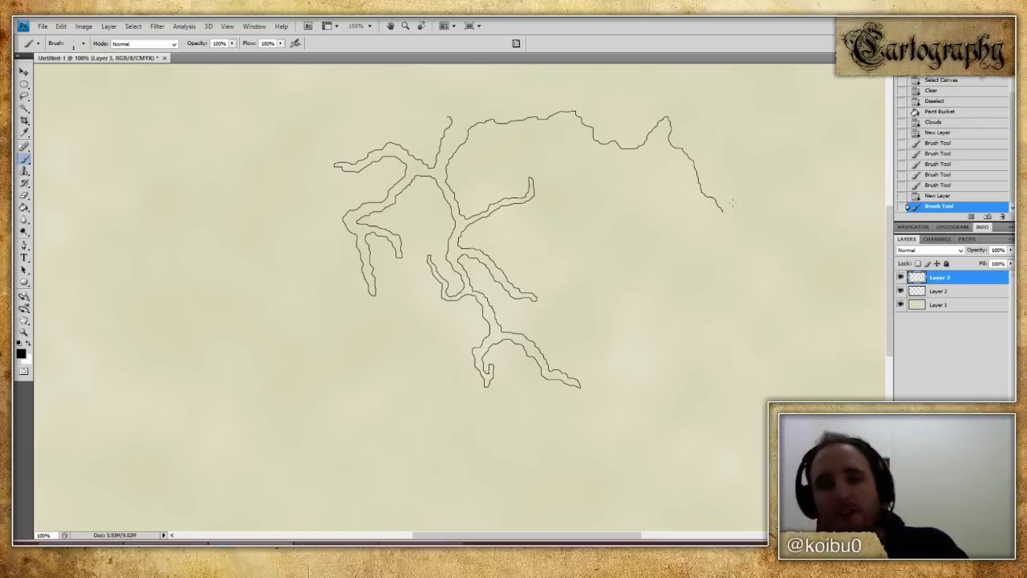
{"action": "mouse_move", "coordinate": [476, 163]}
{"action": "left_mouse_down"}
{"action": "mouse_move", "coordinate": [509, 145]}
{"action": "mouse_move", "coordinate": [573, 155]}
{"action": "mouse_move", "coordinate": [670, 206]}
{"action": "mouse_move", "coordinate": [700, 245]}
{"action": "left_mouse_up"}
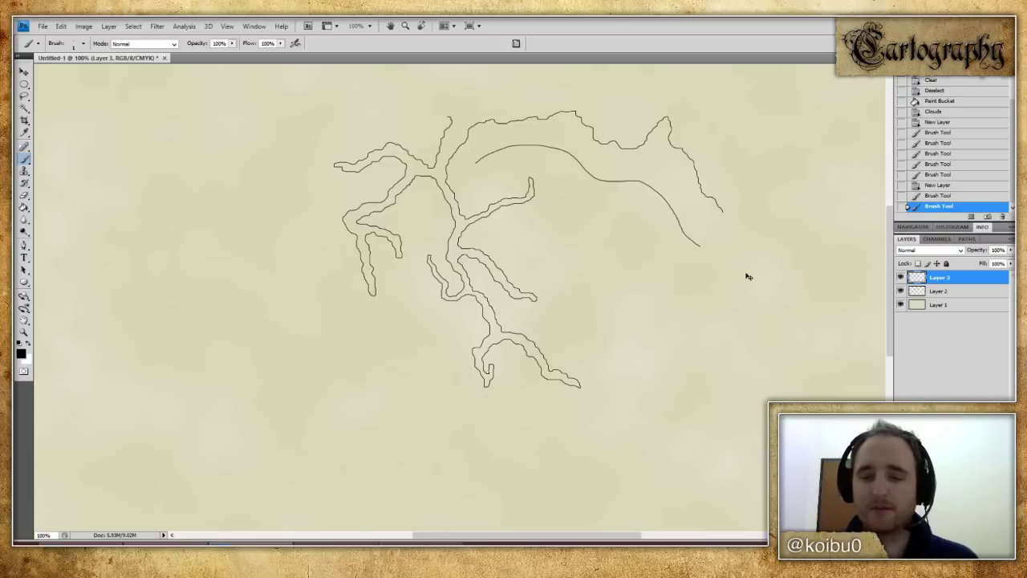
{"action": "key", "text": "ctrl+z"}
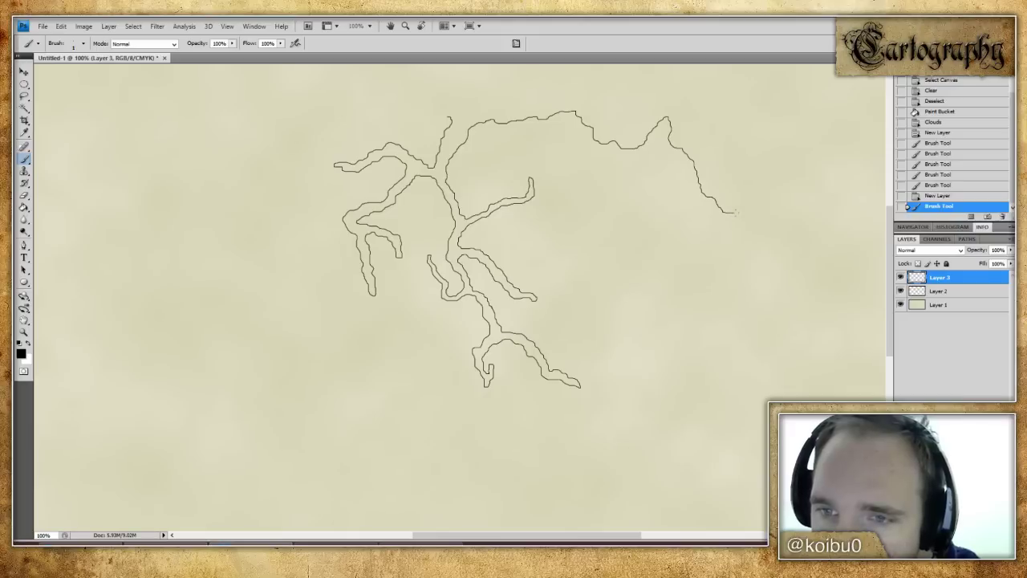
{"action": "left_click_drag", "start_coordinate": [747, 214], "coordinate": [749, 234]}
{"action": "key", "text": "ctrl+z"}
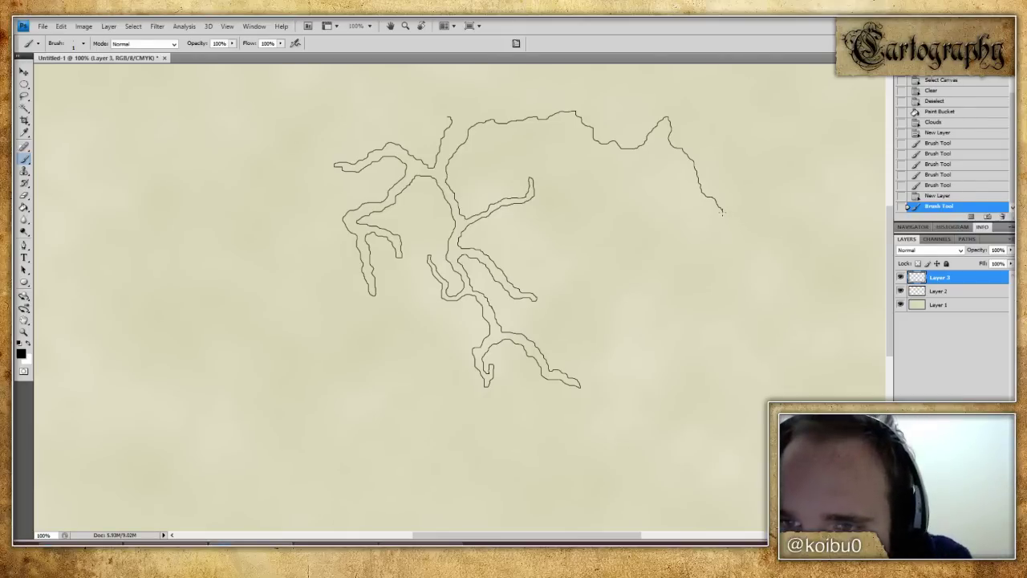
- Continue the jagged coastline around an eastern peninsula, down to a southeastern cape, and back west toward the river's lower branch
{"action": "mouse_move", "coordinate": [724, 212]}
{"action": "left_mouse_down"}
{"action": "mouse_move", "coordinate": [740, 246]}
{"action": "mouse_move", "coordinate": [798, 229]}
{"action": "mouse_move", "coordinate": [799, 250]}
{"action": "left_mouse_up"}
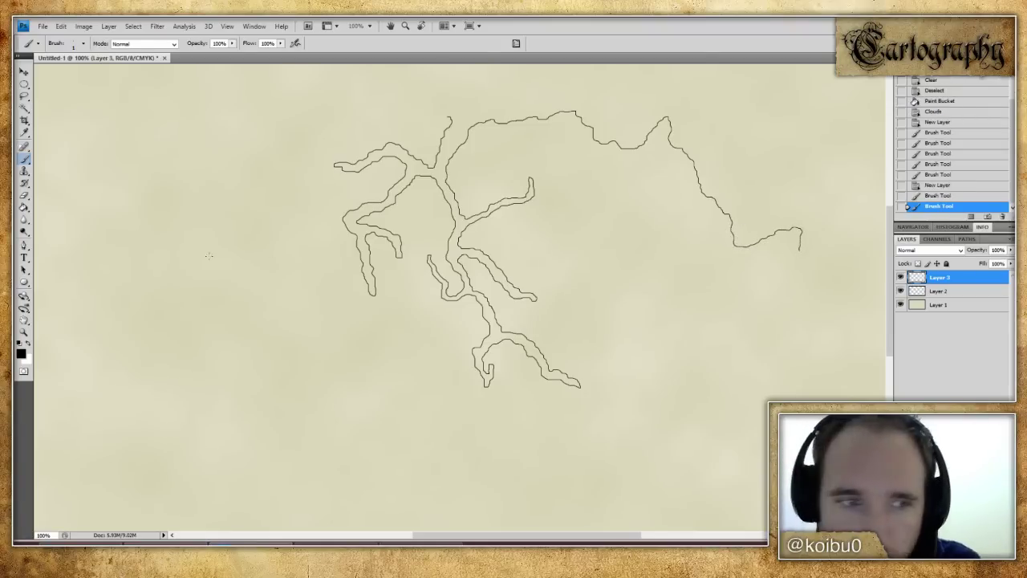
{"action": "double_click", "coordinate": [24, 321]}
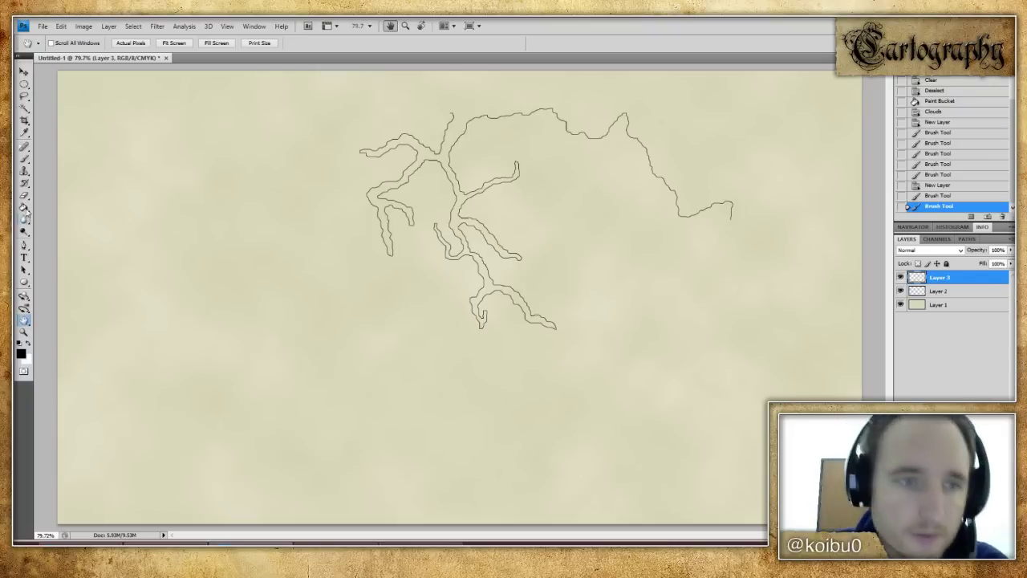
{"action": "left_click", "coordinate": [24, 158]}
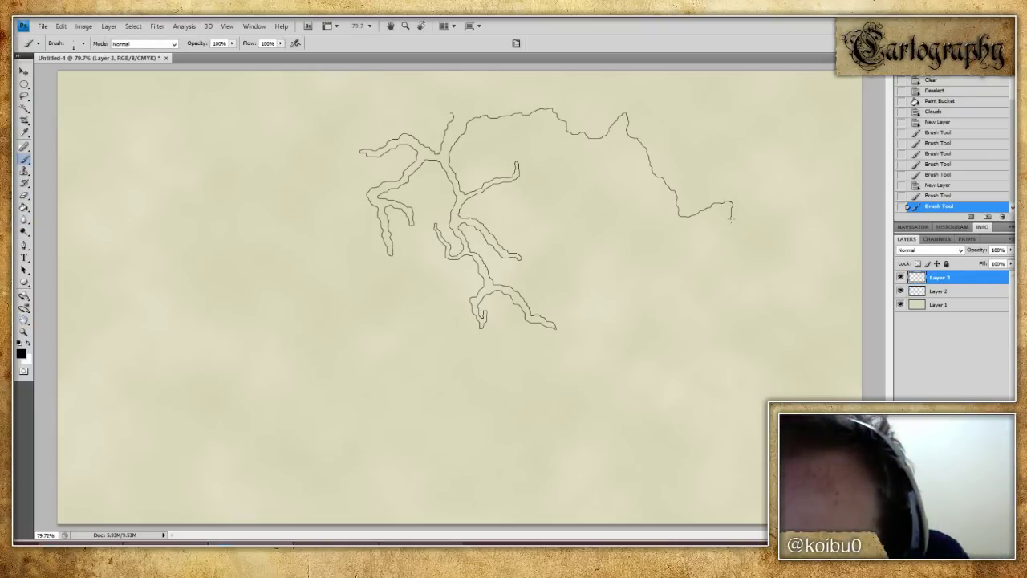
{"action": "mouse_move", "coordinate": [731, 223]}
{"action": "left_mouse_down"}
{"action": "mouse_move", "coordinate": [690, 254]}
{"action": "mouse_move", "coordinate": [656, 242]}
{"action": "mouse_move", "coordinate": [630, 285]}
{"action": "left_mouse_up"}
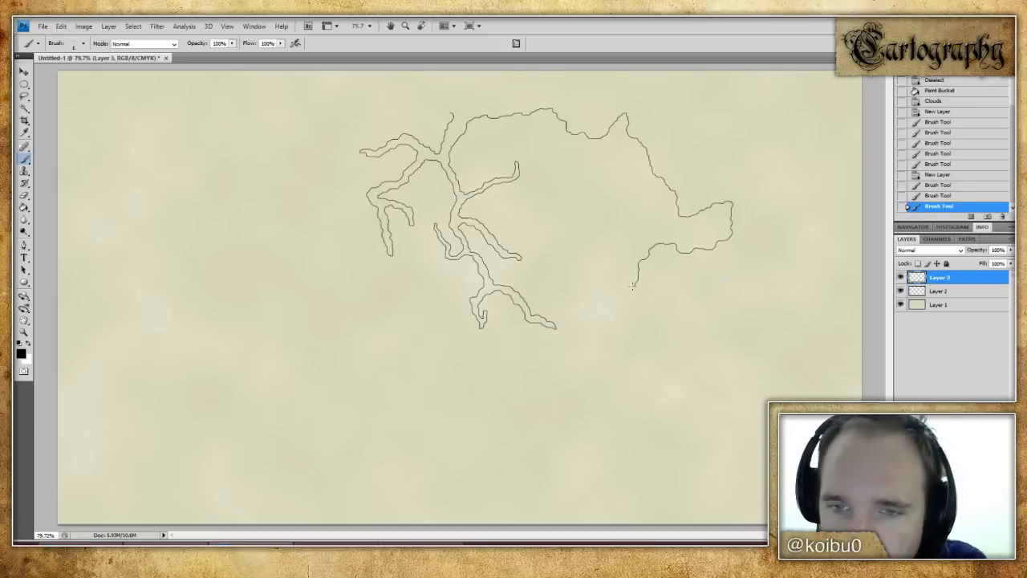
{"action": "mouse_move", "coordinate": [632, 285]}
{"action": "left_mouse_down"}
{"action": "mouse_move", "coordinate": [618, 309]}
{"action": "mouse_move", "coordinate": [666, 360]}
{"action": "mouse_move", "coordinate": [640, 370]}
{"action": "mouse_move", "coordinate": [630, 362]}
{"action": "left_mouse_up"}
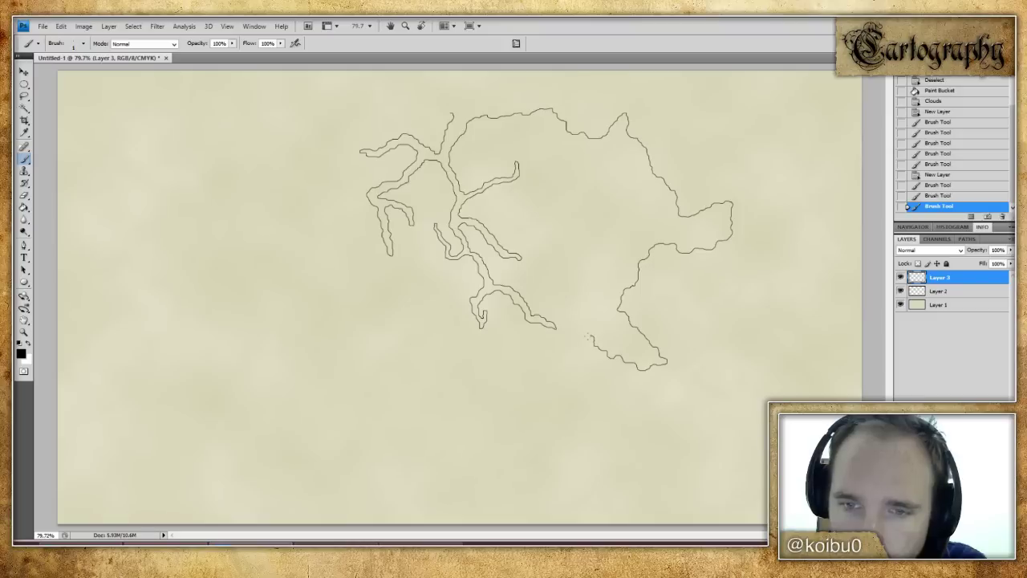
- Extend the southern coastline west past the tip of the river's lower right branch and down to the left, undoing one trial stroke
{"action": "left_click", "coordinate": [577, 337]}
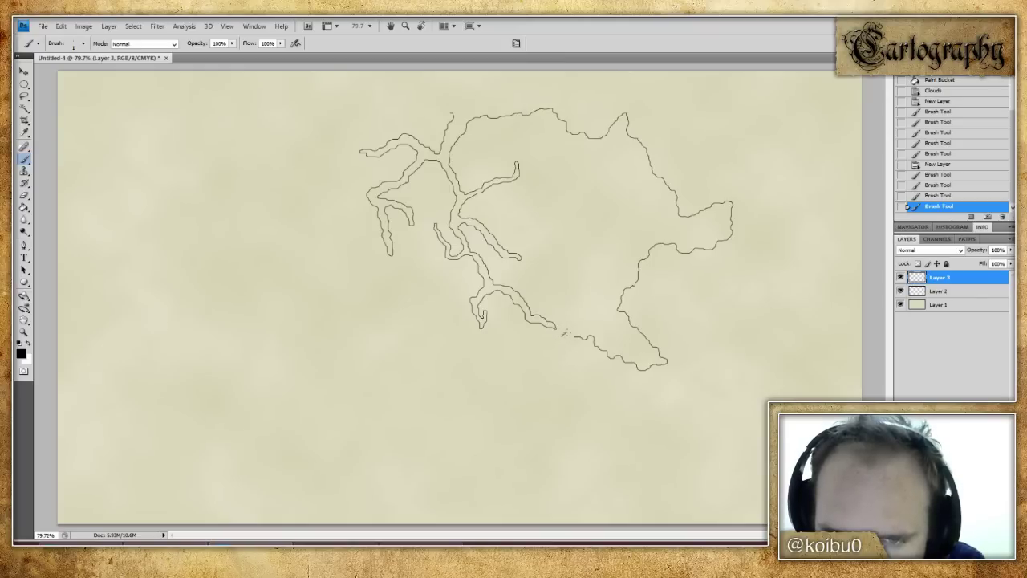
{"action": "left_click_drag", "start_coordinate": [565, 333], "coordinate": [575, 338]}
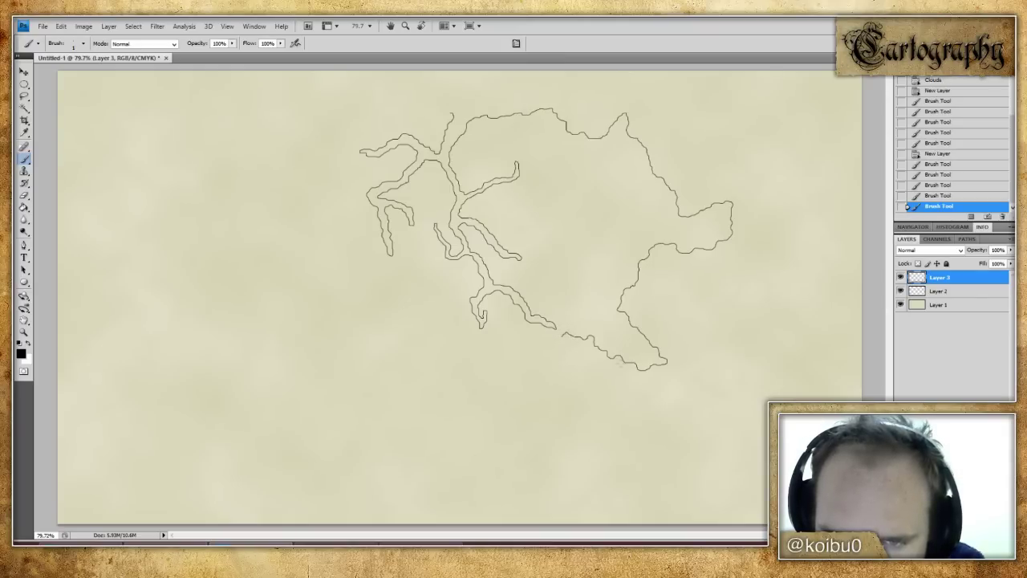
{"action": "key", "text": "ctrl+z"}
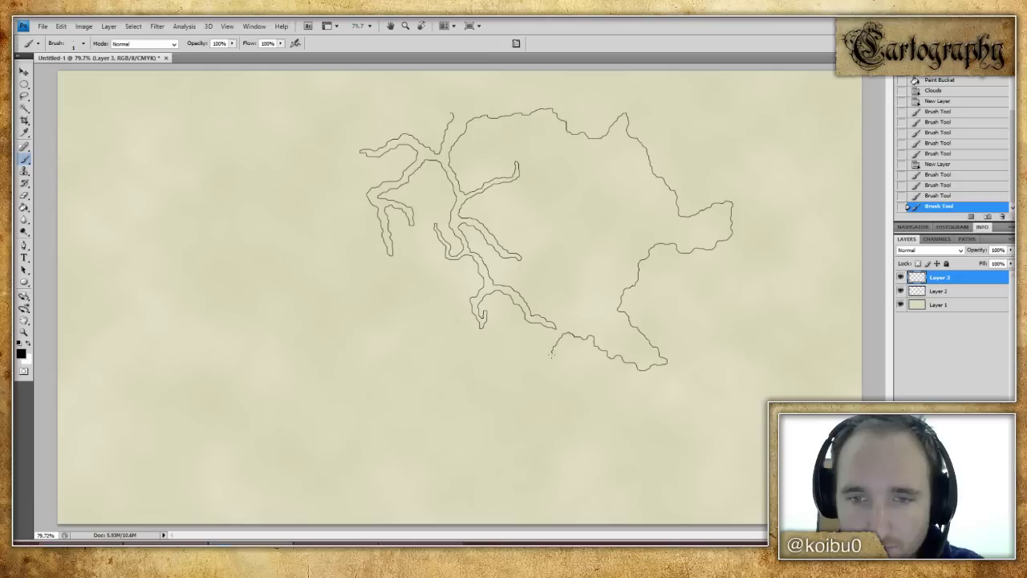
{"action": "left_click_drag", "start_coordinate": [536, 359], "coordinate": [536, 358]}
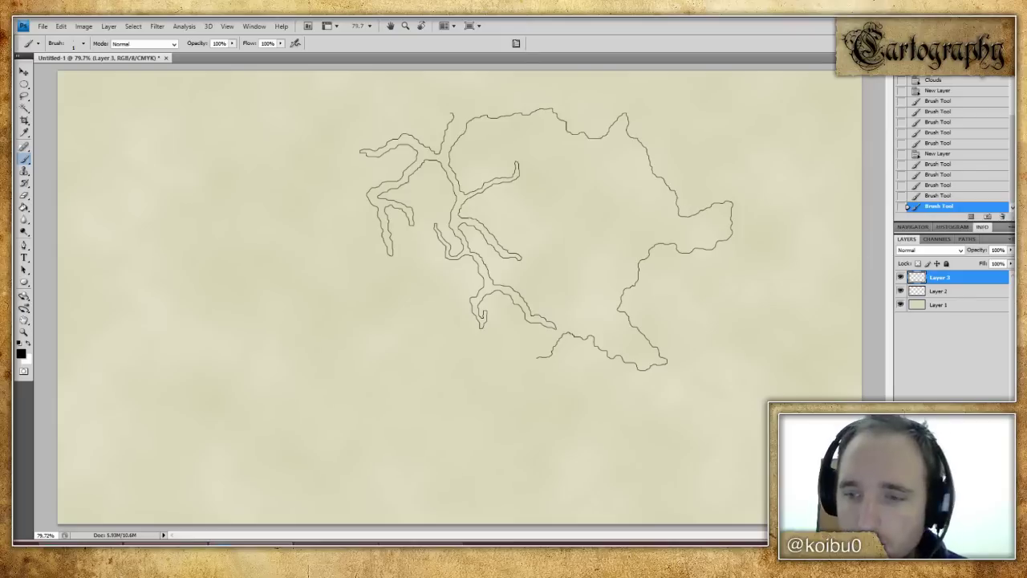
- Add a new layer and try a smooth freehand loop around the river's right-hand side branches, undoing the stroke
{"action": "key", "text": "ctrl+shift+alt+n"}
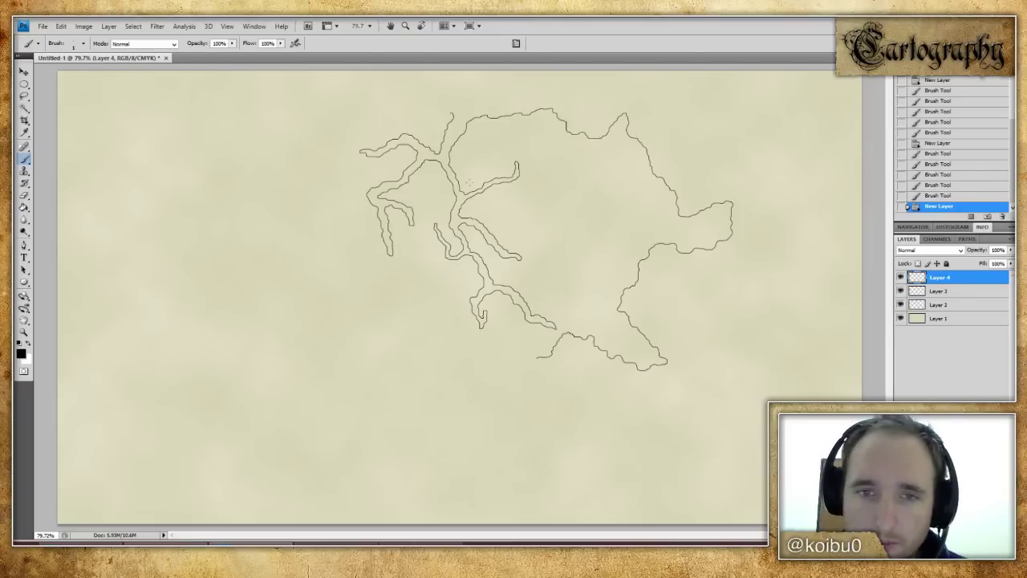
{"action": "mouse_move", "coordinate": [457, 206]}
{"action": "left_mouse_down"}
{"action": "mouse_move", "coordinate": [475, 251]}
{"action": "mouse_move", "coordinate": [561, 159]}
{"action": "mouse_move", "coordinate": [467, 181]}
{"action": "mouse_move", "coordinate": [463, 197]}
{"action": "left_mouse_up"}
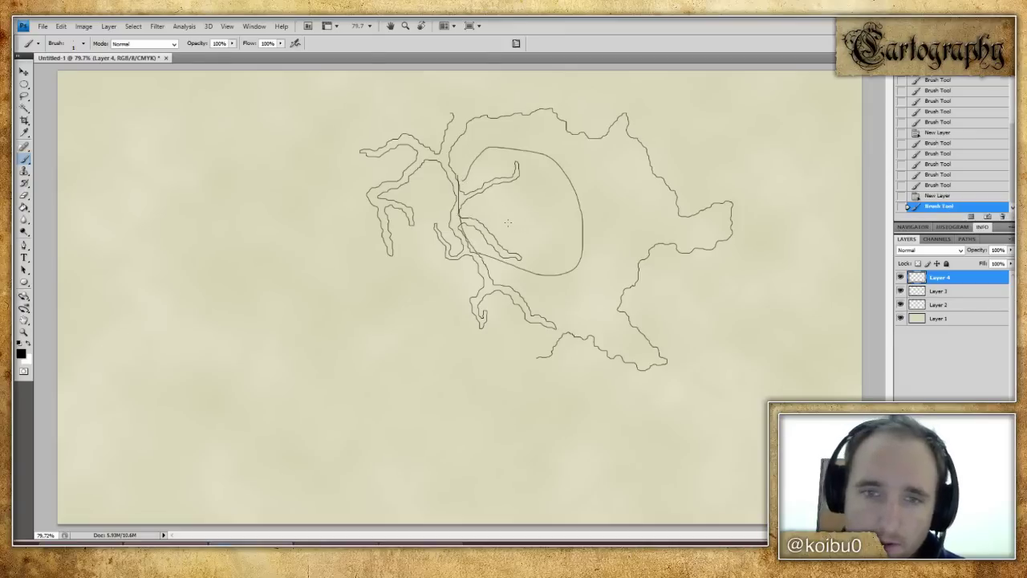
{"action": "key", "text": "ctrl+z"}
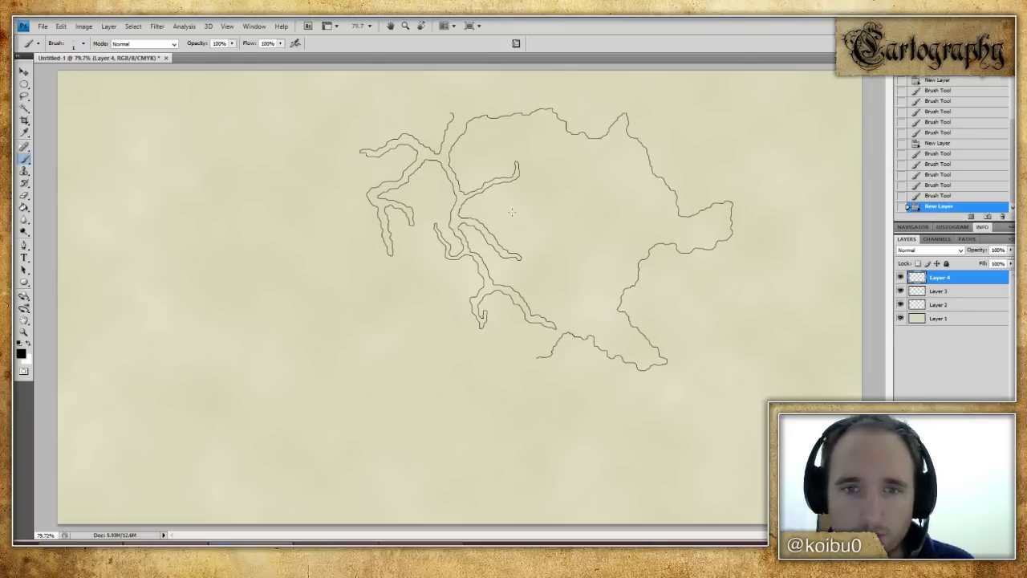
- Sample the parchment background colour and paint over the two upper right-hand river branches with a much larger brush
{"action": "key", "text": "i"}
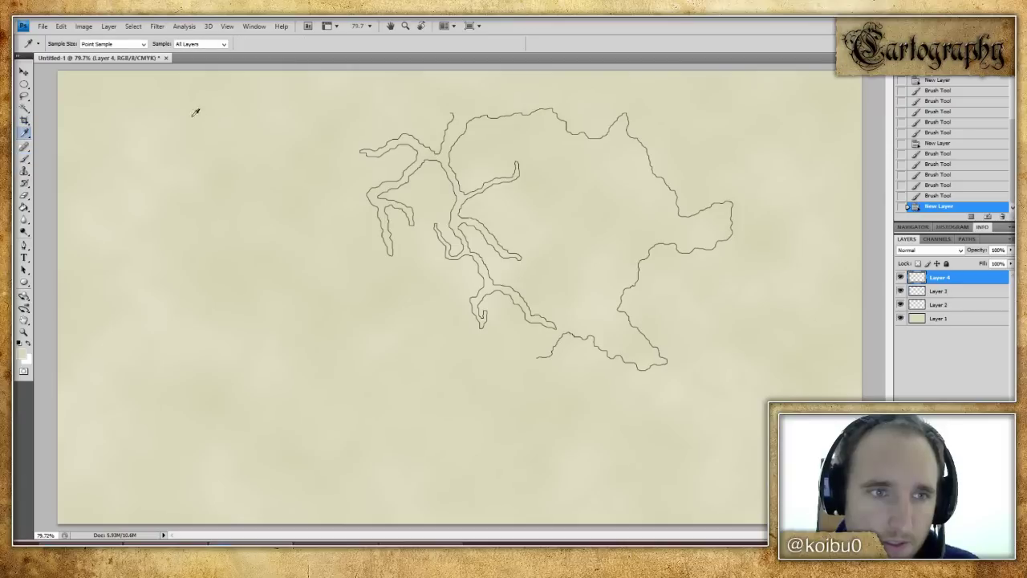
{"action": "left_click", "coordinate": [24, 159]}
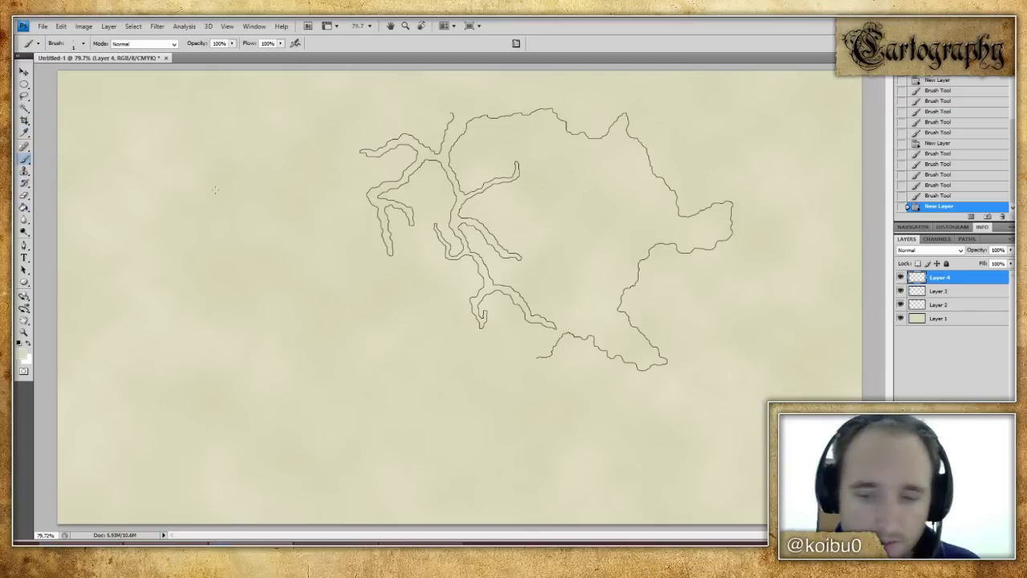
{"action": "key", "text": "bracketright"}
{"action": "key", "text": "bracketright"}
{"action": "key", "text": "bracketright"}
{"action": "key", "text": "bracketright"}
{"action": "key", "text": "bracketright"}
{"action": "key", "text": "bracketright"}
{"action": "key", "text": "bracketright"}
{"action": "key", "text": "bracketright"}
{"action": "key", "text": "bracketright"}
{"action": "key", "text": "bracketright"}
{"action": "mouse_move", "coordinate": [514, 173]}
{"action": "left_mouse_down"}
{"action": "mouse_move", "coordinate": [523, 163]}
{"action": "mouse_move", "coordinate": [474, 194]}
{"action": "mouse_move", "coordinate": [471, 218]}
{"action": "mouse_move", "coordinate": [501, 247]}
{"action": "mouse_move", "coordinate": [487, 238]}
{"action": "left_mouse_up"}
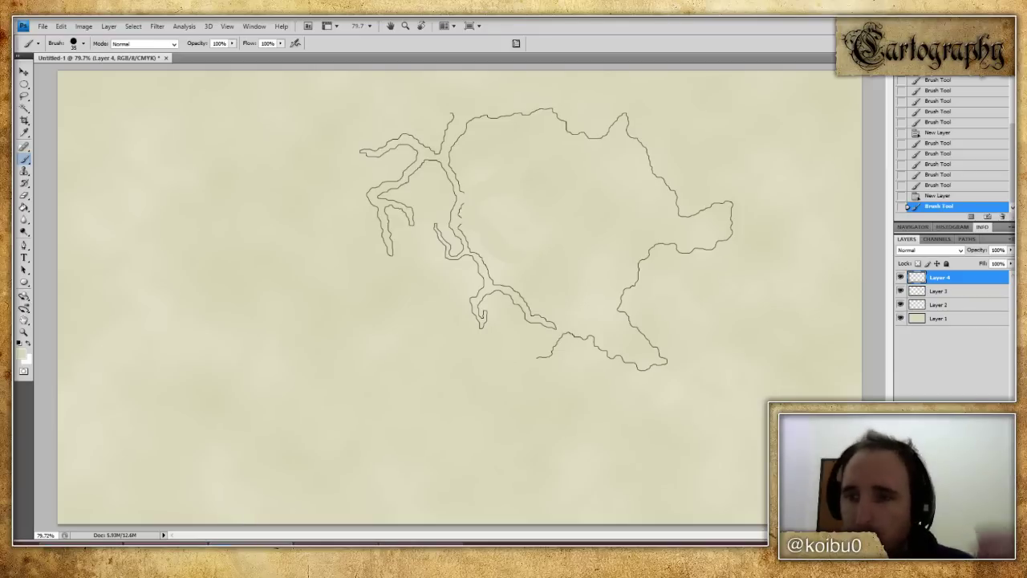
- Compare the map with and without the painted-over branches and revert to the state before that stroke
{"action": "left_click", "coordinate": [951, 197]}
{"action": "left_click", "coordinate": [949, 206]}
{"action": "key", "text": "ctrl+z"}
{"action": "left_click", "coordinate": [949, 208]}
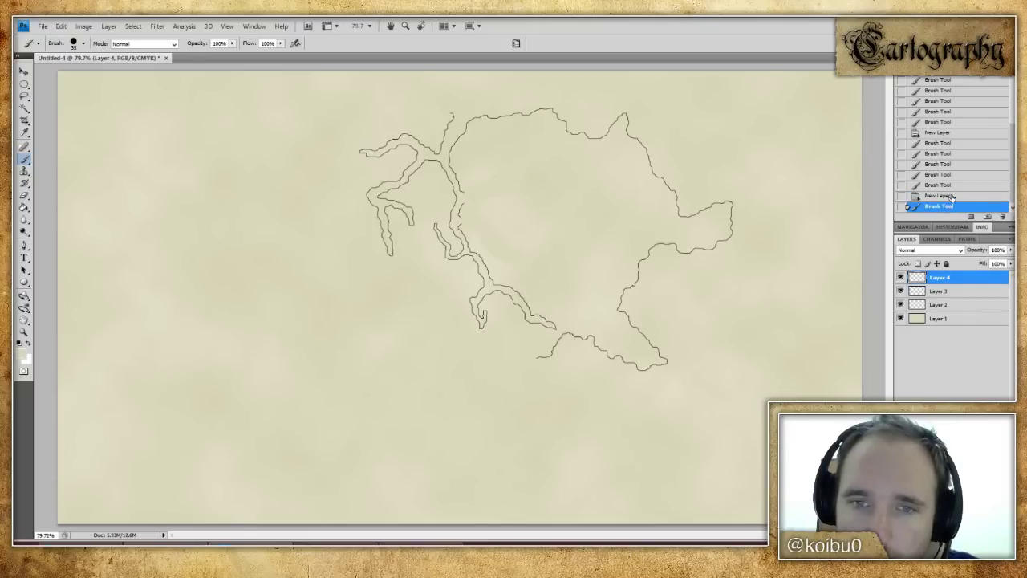
{"action": "key", "text": "ctrl+z"}
{"action": "left_click", "coordinate": [950, 206]}
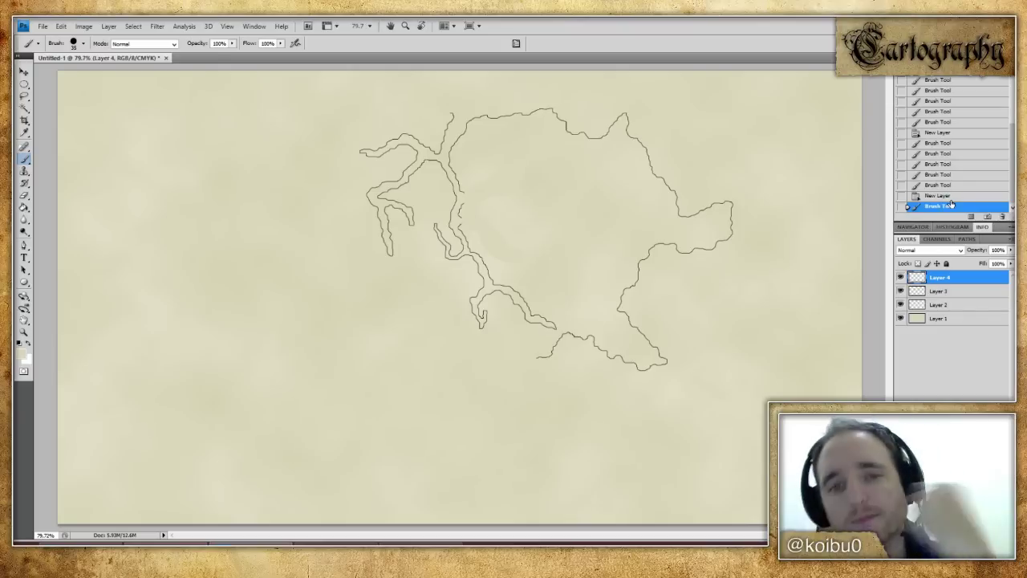
{"action": "left_click", "coordinate": [951, 190]}
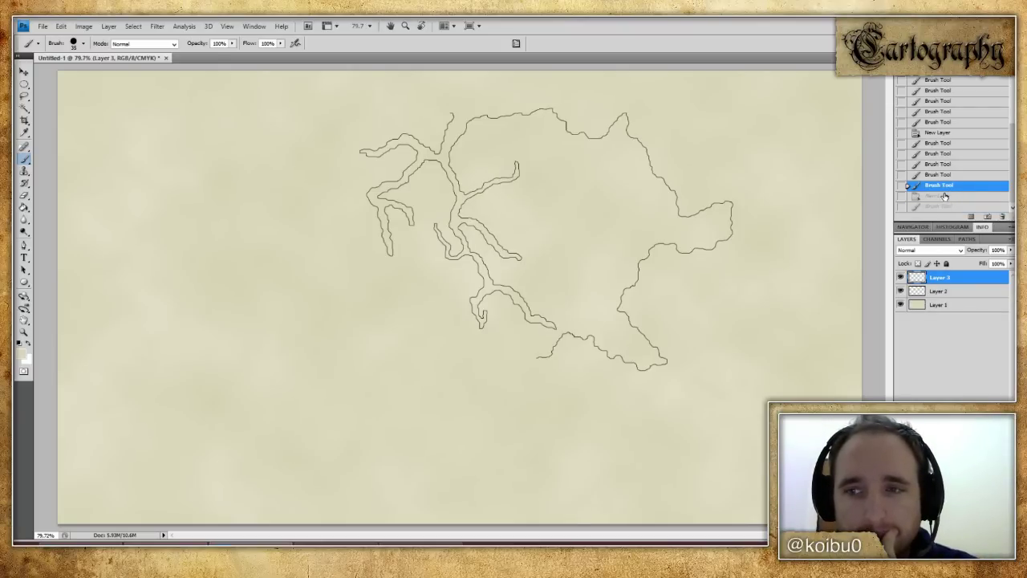
{"action": "left_click", "coordinate": [941, 197]}
{"action": "left_click", "coordinate": [940, 200]}
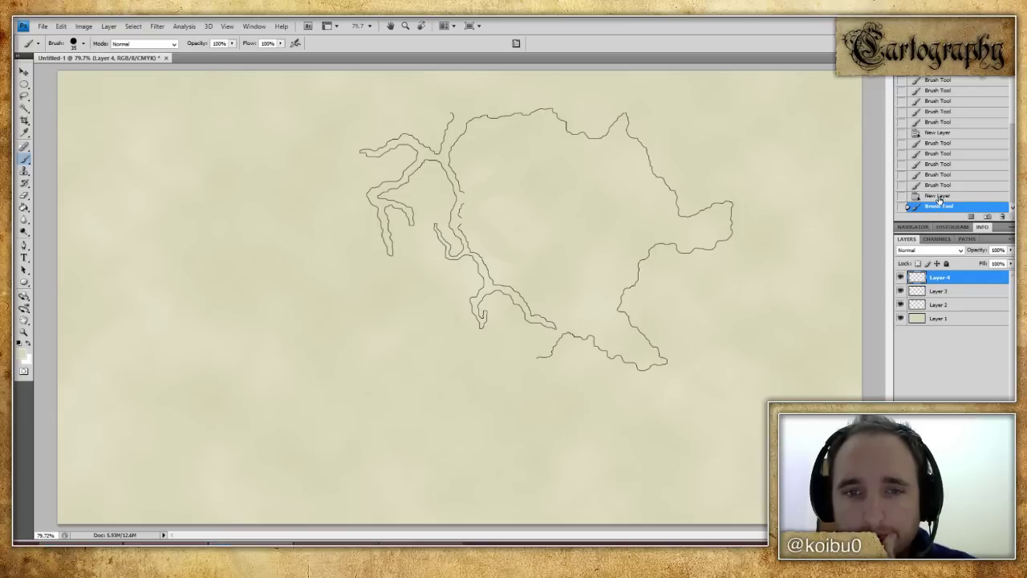
{"action": "left_click", "coordinate": [940, 197]}
- On Layer 2, lasso the two upper side branches on the river's right, delete them, and deselect
{"action": "left_click", "coordinate": [945, 305]}
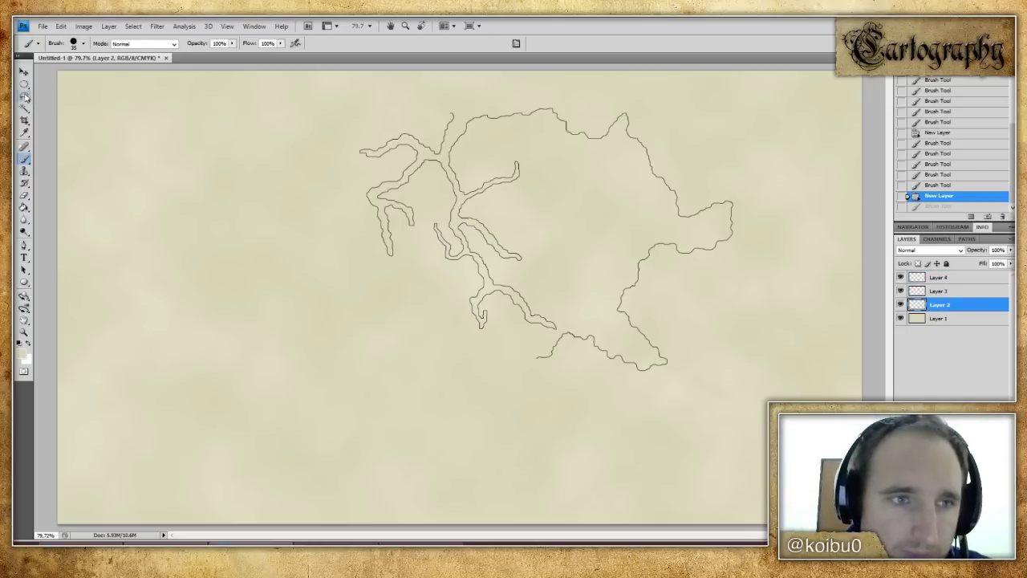
{"action": "left_click", "coordinate": [24, 94]}
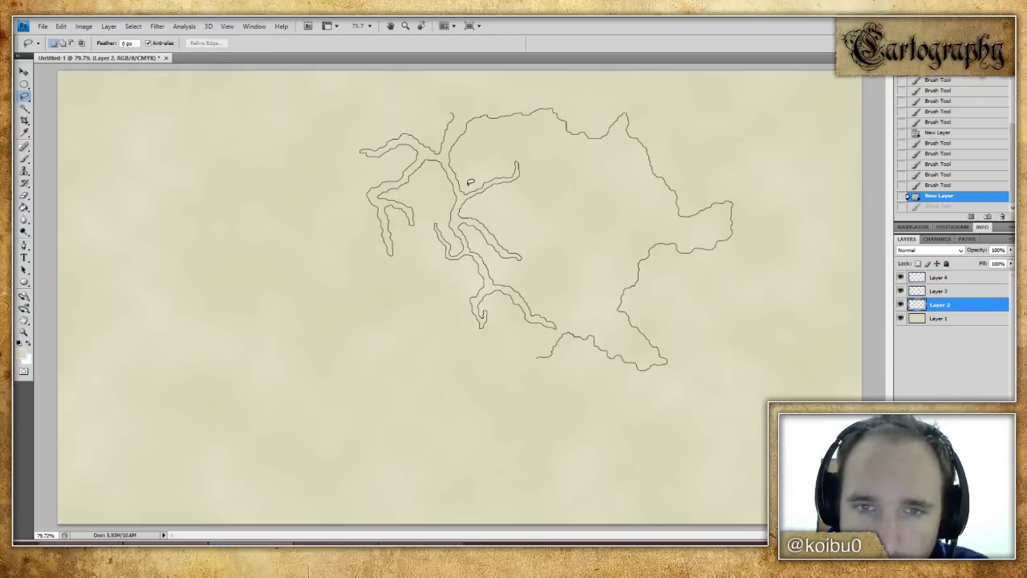
{"action": "mouse_move", "coordinate": [471, 186]}
{"action": "left_mouse_down"}
{"action": "mouse_move", "coordinate": [467, 227]}
{"action": "mouse_move", "coordinate": [504, 262]}
{"action": "mouse_move", "coordinate": [556, 250]}
{"action": "mouse_move", "coordinate": [551, 183]}
{"action": "mouse_move", "coordinate": [523, 150]}
{"action": "mouse_move", "coordinate": [486, 162]}
{"action": "left_mouse_up"}
{"action": "key", "text": "Delete"}
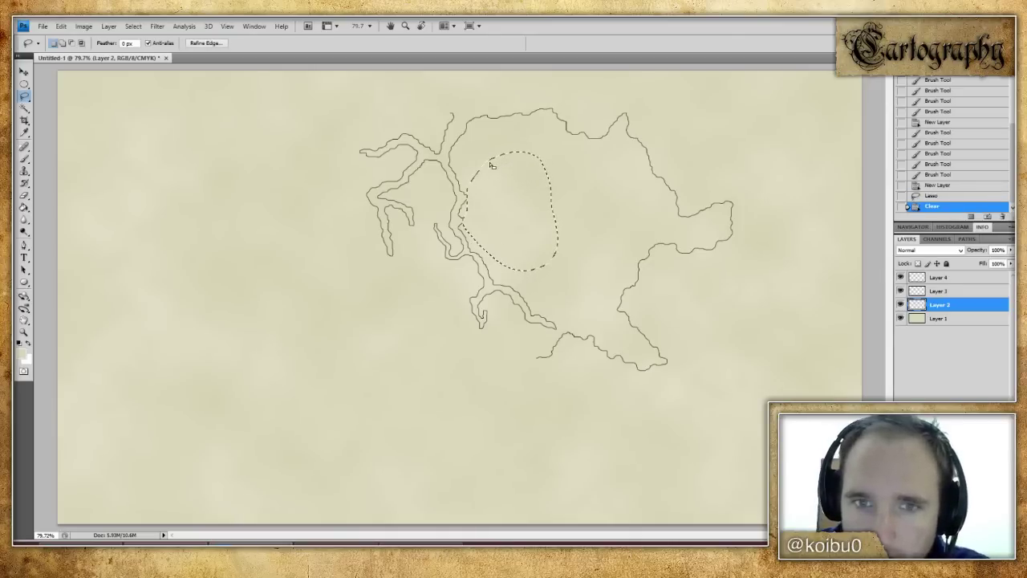
{"action": "key", "text": "ctrl+d"}
- Redraw the river's right bank across the gap with a thin black brush and close the leftover bank line into a small island
{"action": "left_click", "coordinate": [24, 331]}
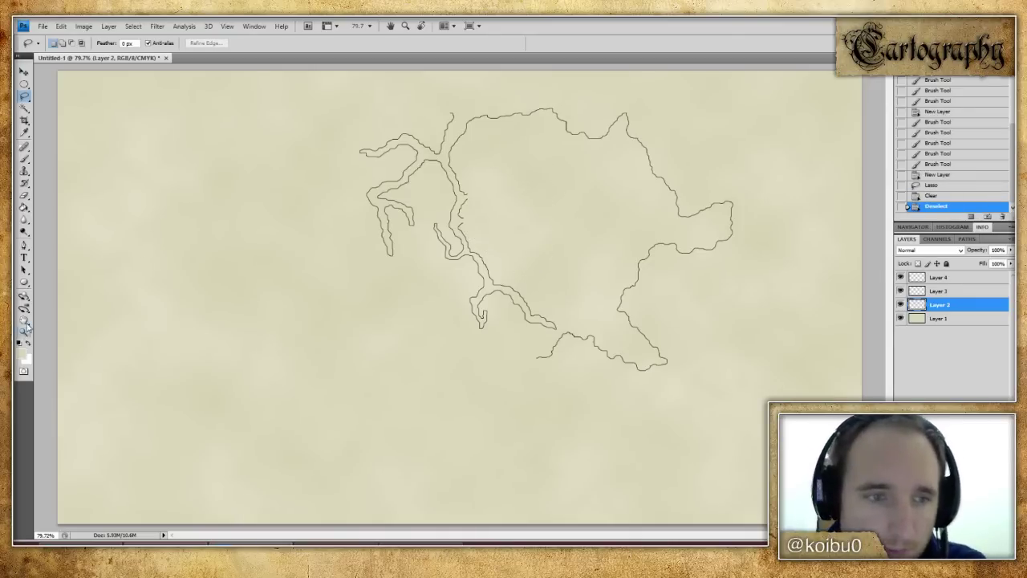
{"action": "left_click_drag", "start_coordinate": [400, 162], "coordinate": [498, 272]}
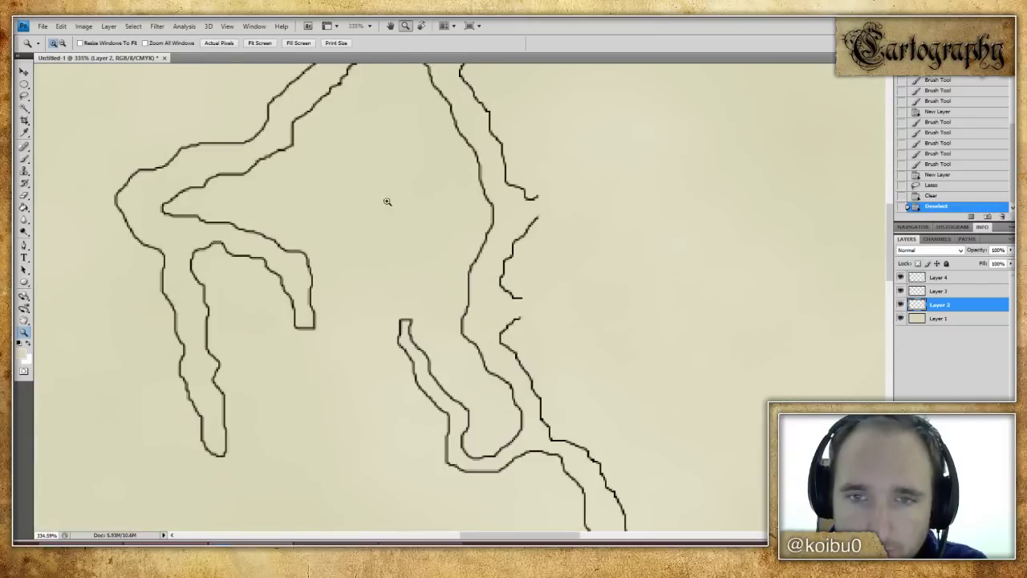
{"action": "left_click", "coordinate": [24, 158]}
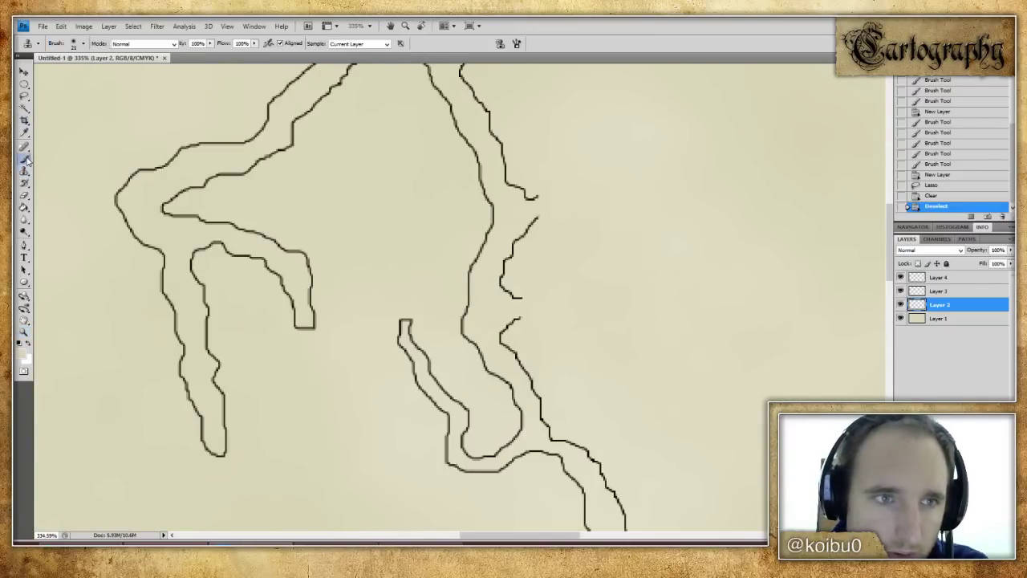
{"action": "key", "text": "bracketleft"}
{"action": "key", "text": "bracketleft"}
{"action": "key", "text": "bracketleft"}
{"action": "key", "text": "bracketleft"}
{"action": "key", "text": "d"}
{"action": "key", "text": "bracketleft"}
{"action": "key", "text": "bracketleft"}
{"action": "key", "text": "bracketleft"}
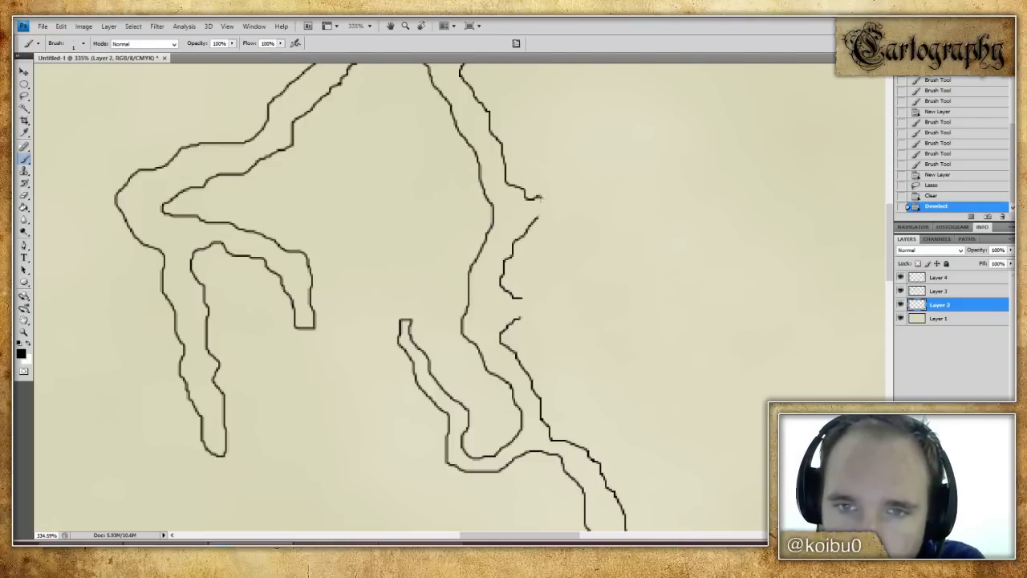
{"action": "mouse_move", "coordinate": [543, 200]}
{"action": "left_mouse_down"}
{"action": "mouse_move", "coordinate": [558, 272]}
{"action": "mouse_move", "coordinate": [520, 317]}
{"action": "mouse_move", "coordinate": [522, 298]}
{"action": "left_mouse_up"}
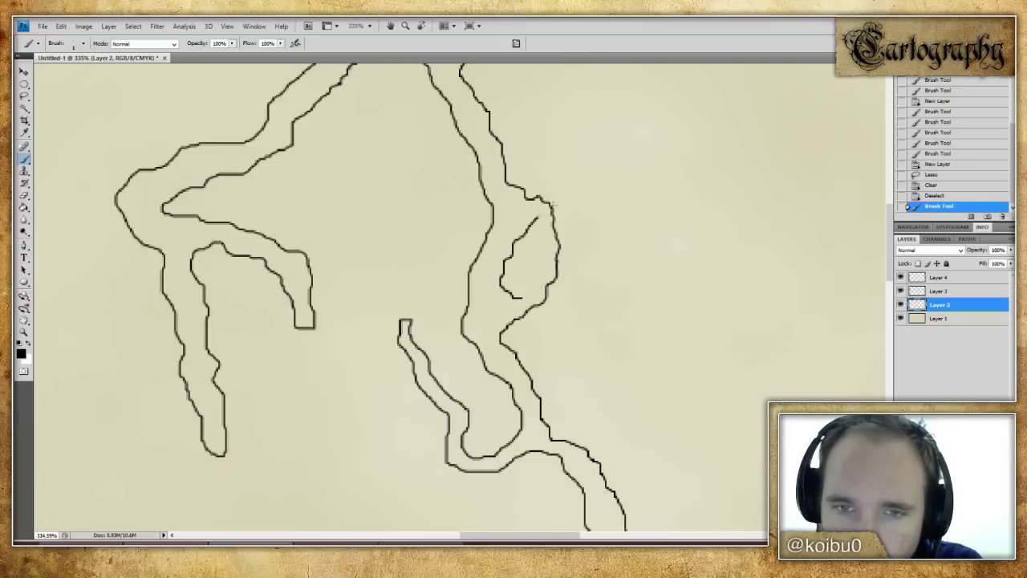
{"action": "mouse_move", "coordinate": [538, 228]}
{"action": "left_mouse_down"}
{"action": "mouse_move", "coordinate": [522, 273]}
{"action": "mouse_move", "coordinate": [530, 282]}
{"action": "left_mouse_up"}
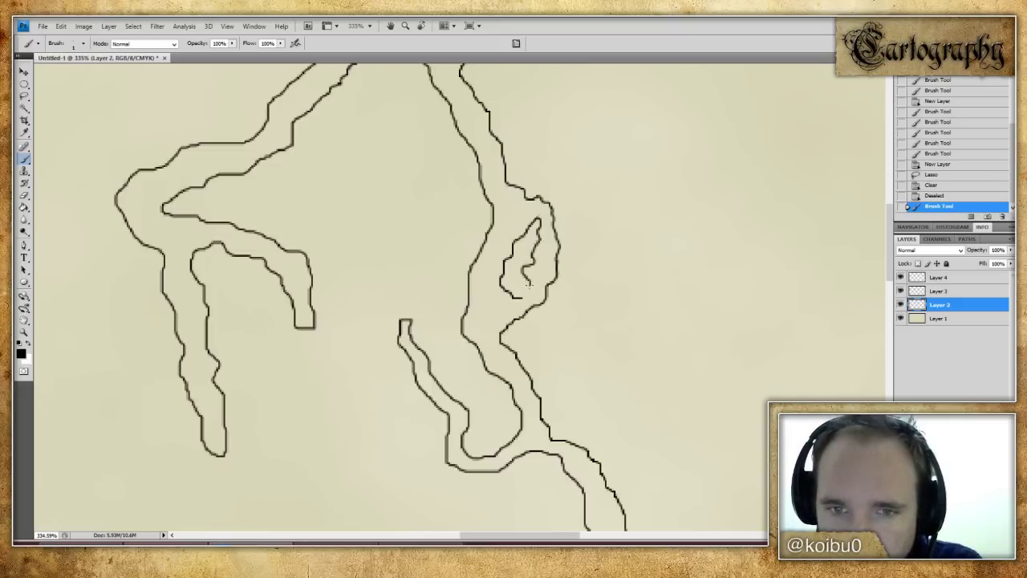
{"action": "left_click_drag", "start_coordinate": [530, 197], "coordinate": [551, 183]}
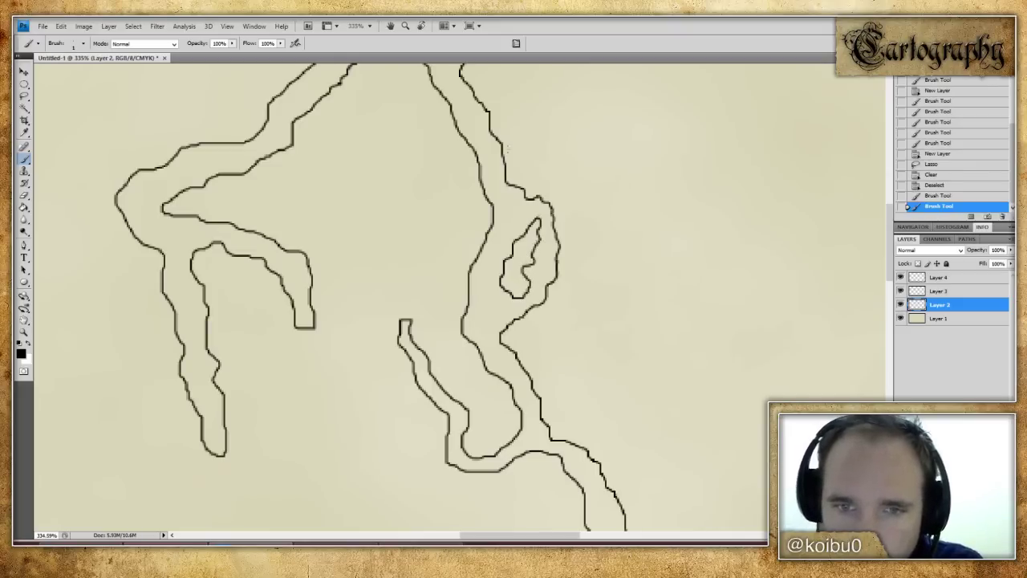
{"action": "double_click", "coordinate": [25, 320]}
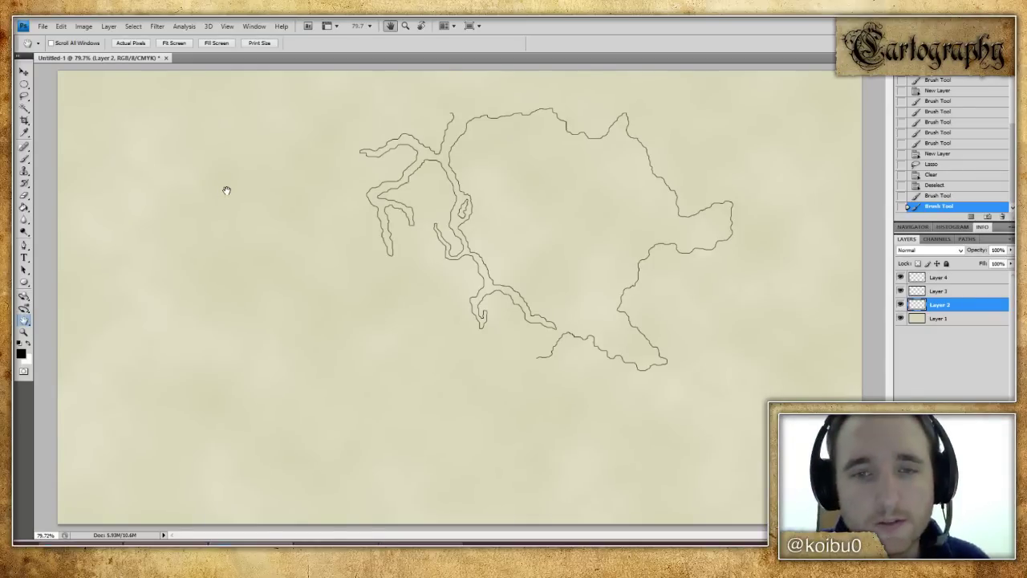
- Lasso the small island in the river, delete its outline, and deselect
{"action": "left_click", "coordinate": [25, 95]}
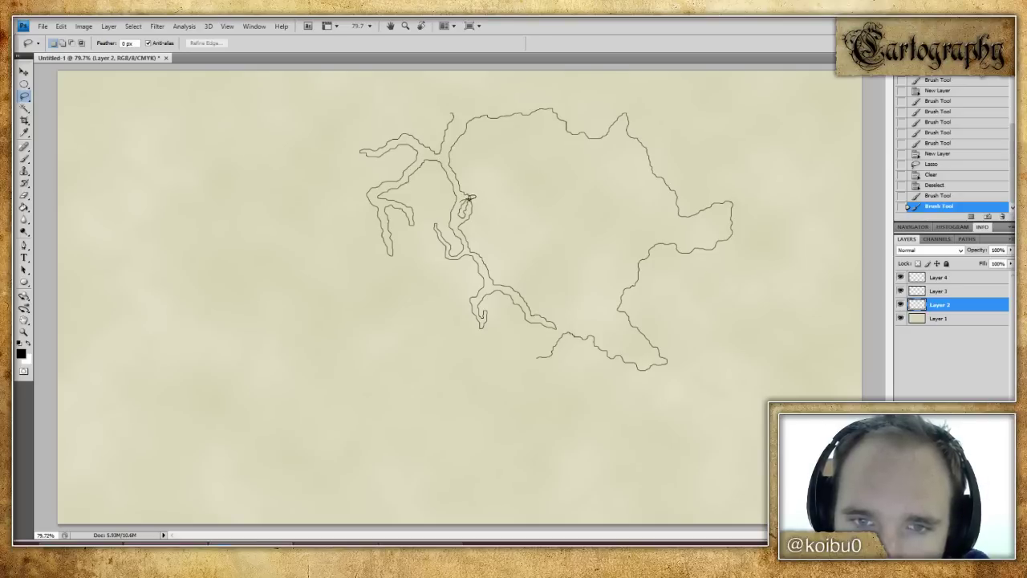
{"action": "mouse_move", "coordinate": [471, 207]}
{"action": "left_mouse_down"}
{"action": "mouse_move", "coordinate": [460, 220]}
{"action": "mouse_move", "coordinate": [455, 206]}
{"action": "mouse_move", "coordinate": [466, 197]}
{"action": "left_mouse_up"}
{"action": "key", "text": "Right"}
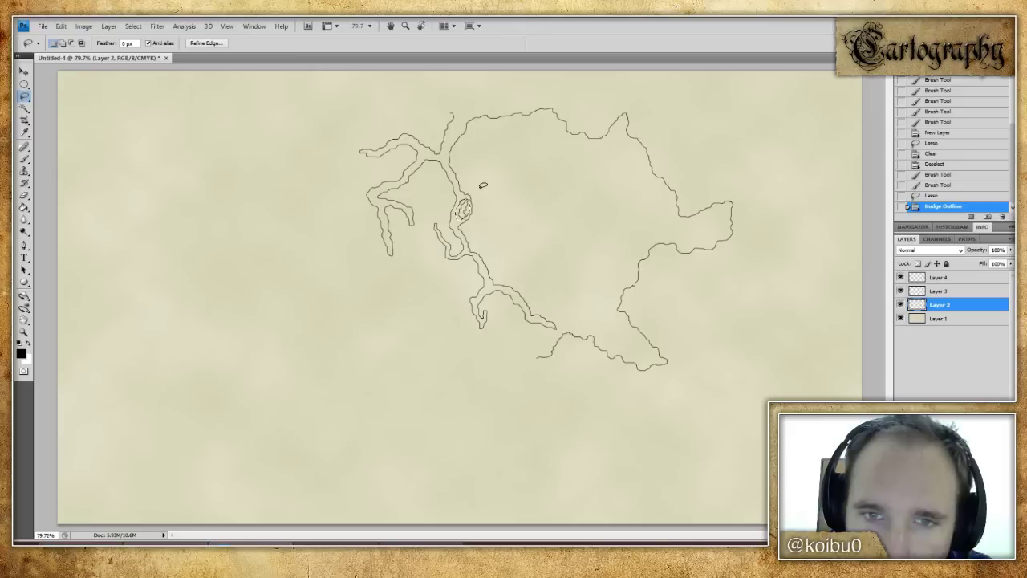
{"action": "key", "text": "Delete"}
{"action": "key", "text": "ctrl+d"}
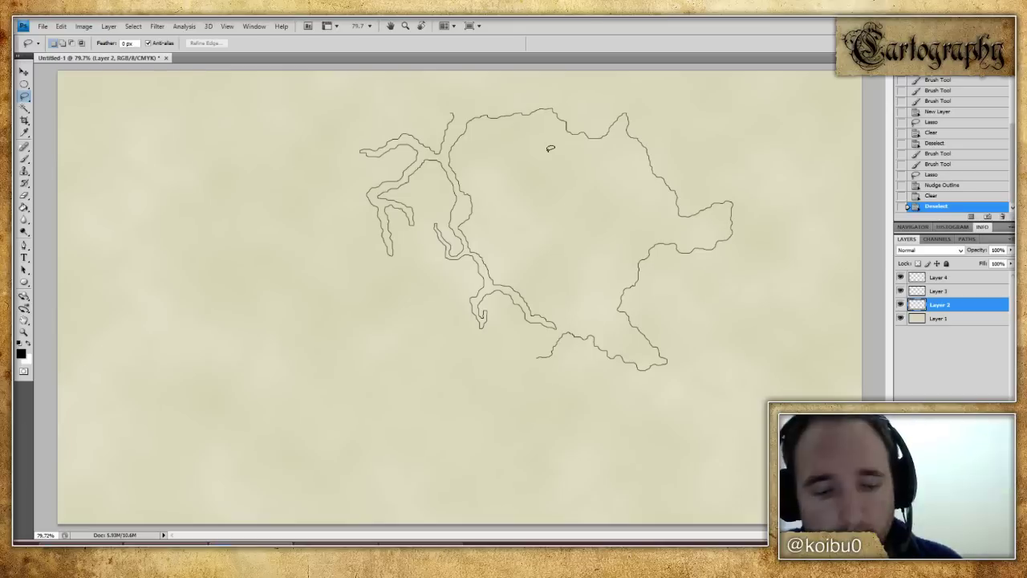
- Compare the river with and without the small island and revert to the state that includes it
{"action": "left_click", "coordinate": [958, 166]}
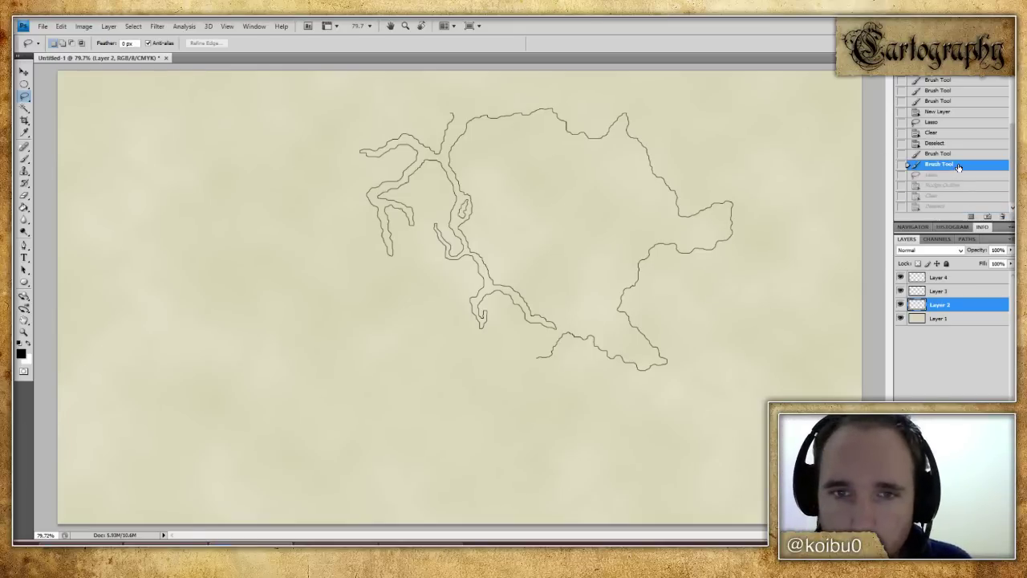
{"action": "left_click", "coordinate": [937, 208]}
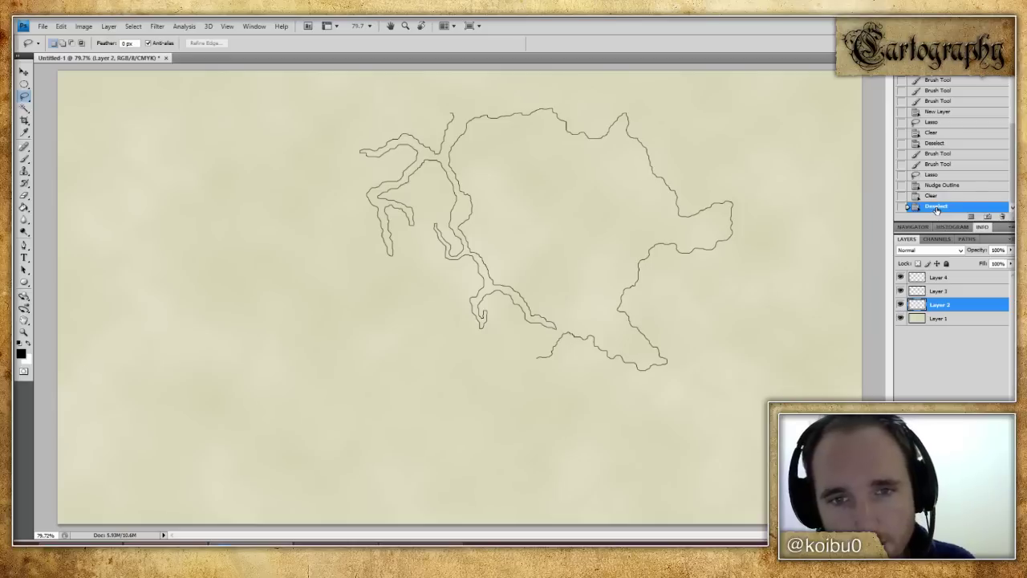
{"action": "left_click", "coordinate": [950, 165]}
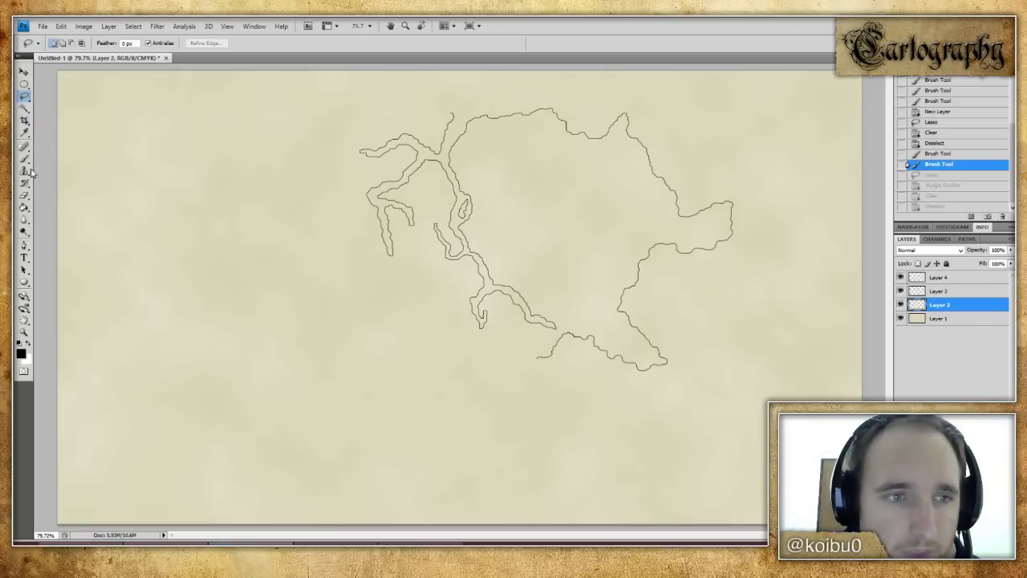
- Switch back to the Brush tool, check what Layer 4 contains by toggling its visibility, and delete that layer
{"action": "left_click", "coordinate": [28, 159]}
{"action": "left_click", "coordinate": [942, 276]}
{"action": "left_click", "coordinate": [901, 278]}
{"action": "left_click", "coordinate": [902, 278]}
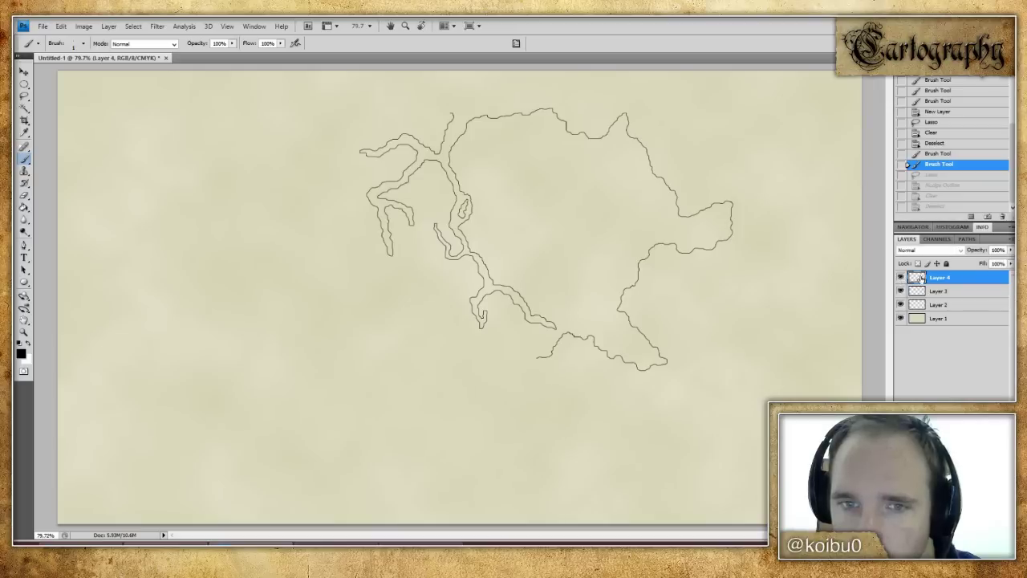
{"action": "key", "text": "Delete"}
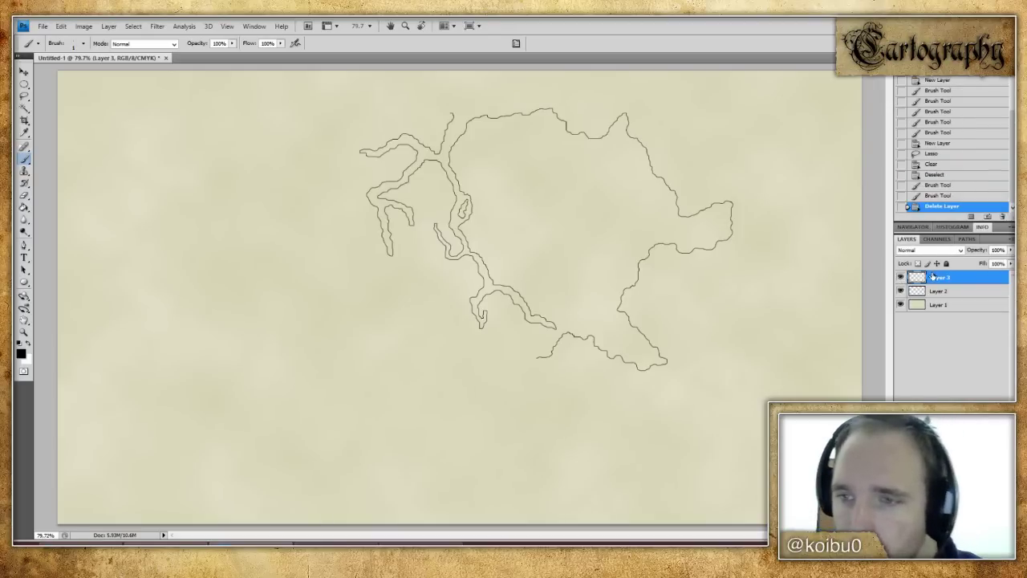
- Check Layer 3's contents by toggling its visibility and try a jagged coastline stroke westward from the river mouth, undoing it
{"action": "left_click", "coordinate": [902, 277]}
{"action": "left_click", "coordinate": [901, 277]}
{"action": "left_click", "coordinate": [901, 277]}
{"action": "left_click", "coordinate": [901, 277]}
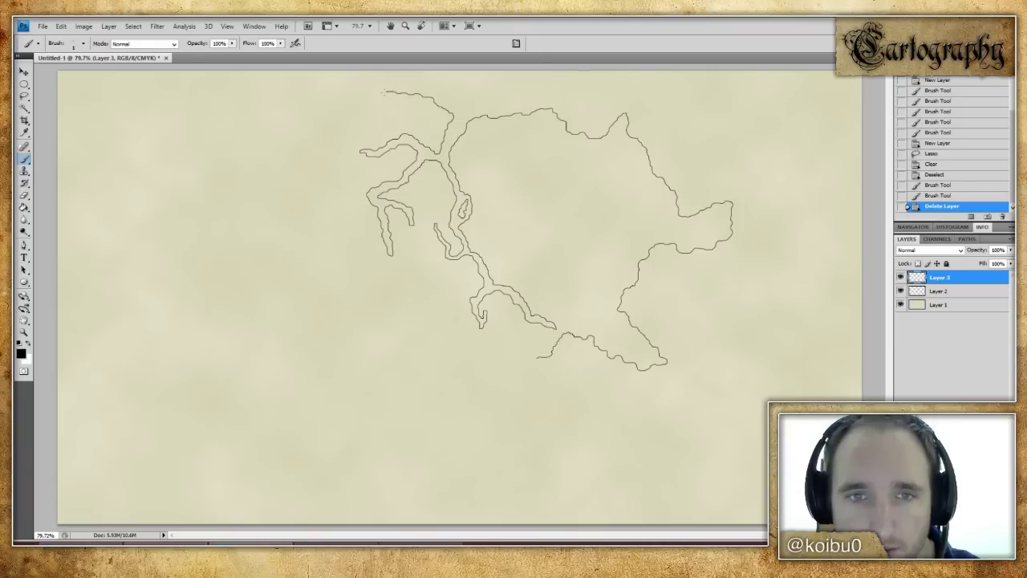
{"action": "left_click_drag", "start_coordinate": [379, 92], "coordinate": [383, 92]}
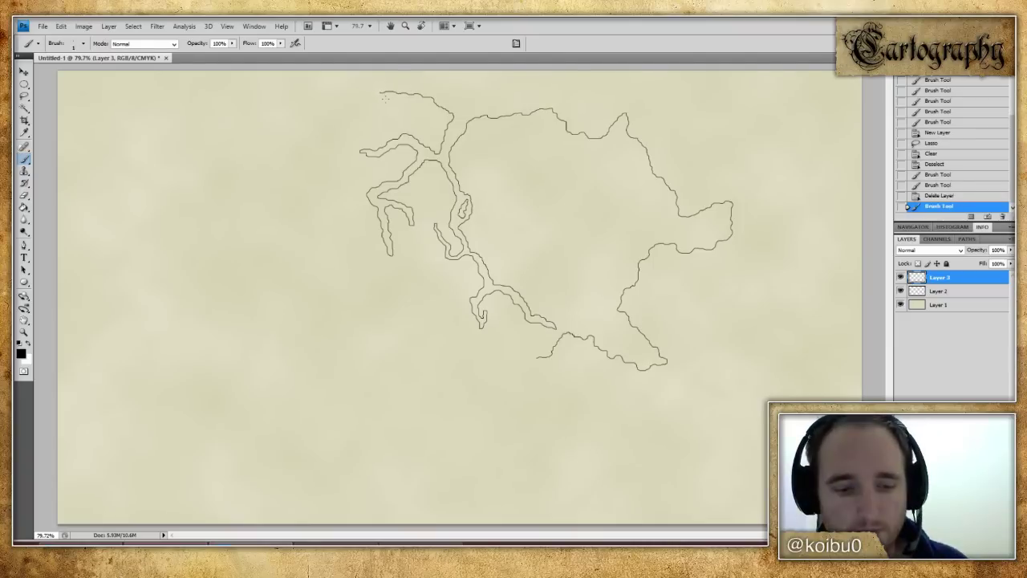
{"action": "key", "text": "ctrl+z"}
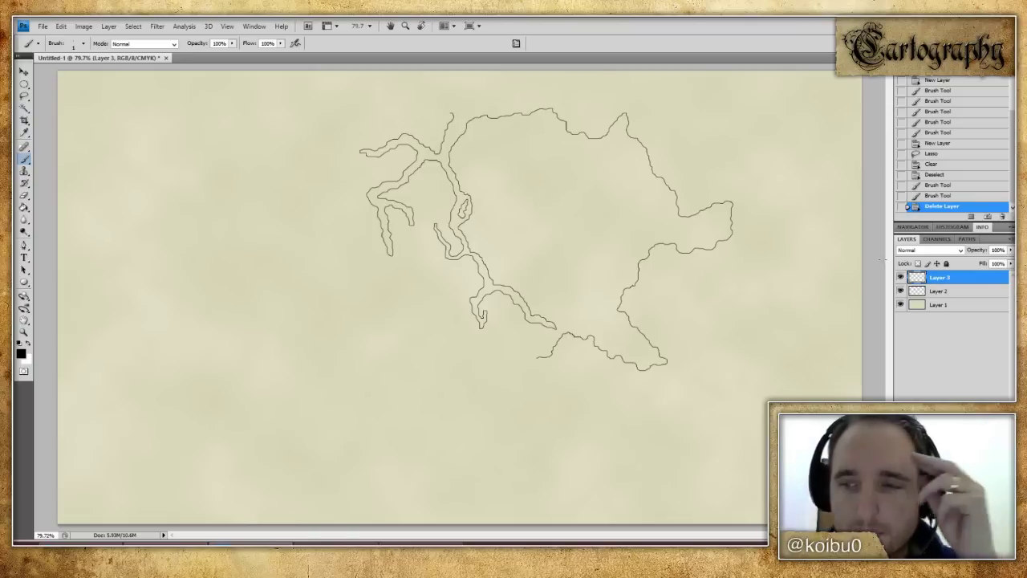
- Add a new layer and sketch a smooth western land outline joining the southern coast's end to the river mouth, replacing a first trial outline
{"action": "key", "text": "ctrl+shift+alt+n"}
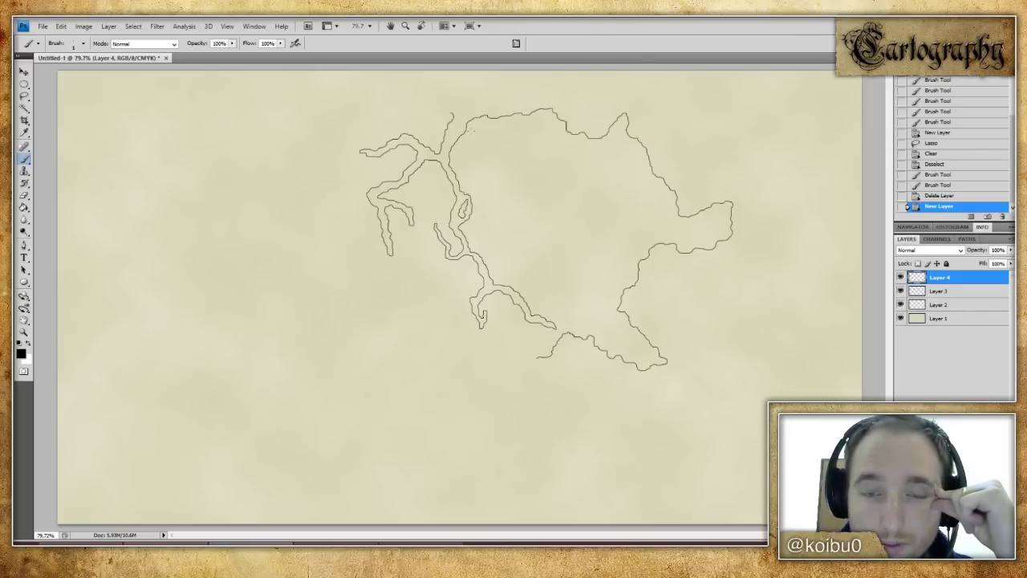
{"action": "mouse_move", "coordinate": [452, 120]}
{"action": "left_mouse_down"}
{"action": "mouse_move", "coordinate": [210, 159]}
{"action": "mouse_move", "coordinate": [202, 216]}
{"action": "mouse_move", "coordinate": [262, 485]}
{"action": "mouse_move", "coordinate": [316, 511]}
{"action": "mouse_move", "coordinate": [415, 446]}
{"action": "mouse_move", "coordinate": [443, 382]}
{"action": "mouse_move", "coordinate": [553, 350]}
{"action": "left_mouse_up"}
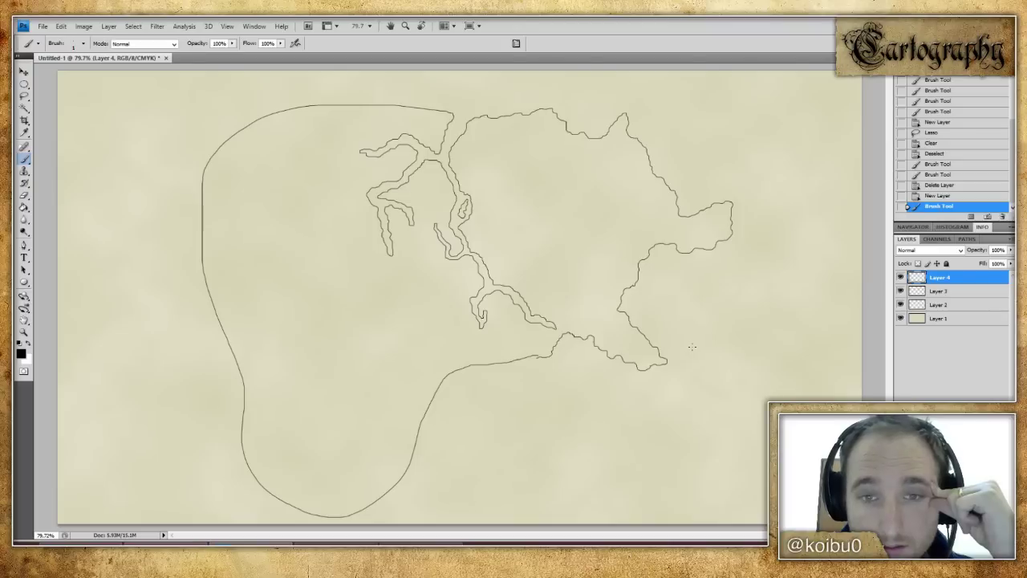
{"action": "key", "text": "ctrl+z"}
{"action": "mouse_move", "coordinate": [552, 348]}
{"action": "left_mouse_down"}
{"action": "mouse_move", "coordinate": [431, 366]}
{"action": "mouse_move", "coordinate": [363, 357]}
{"action": "mouse_move", "coordinate": [305, 320]}
{"action": "mouse_move", "coordinate": [262, 259]}
{"action": "mouse_move", "coordinate": [168, 204]}
{"action": "mouse_move", "coordinate": [178, 163]}
{"action": "mouse_move", "coordinate": [296, 158]}
{"action": "mouse_move", "coordinate": [382, 118]}
{"action": "mouse_move", "coordinate": [454, 122]}
{"action": "left_mouse_up"}
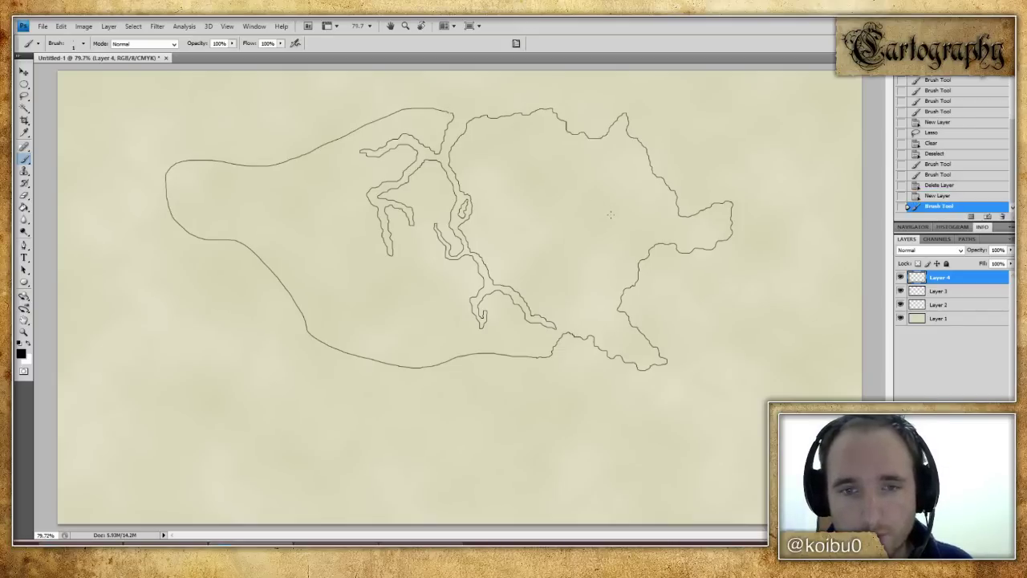
- Undo the smooth western outline and try a much larger one reaching the canvas's southwest corner, undoing that as well
{"action": "key", "text": "ctrl+z"}
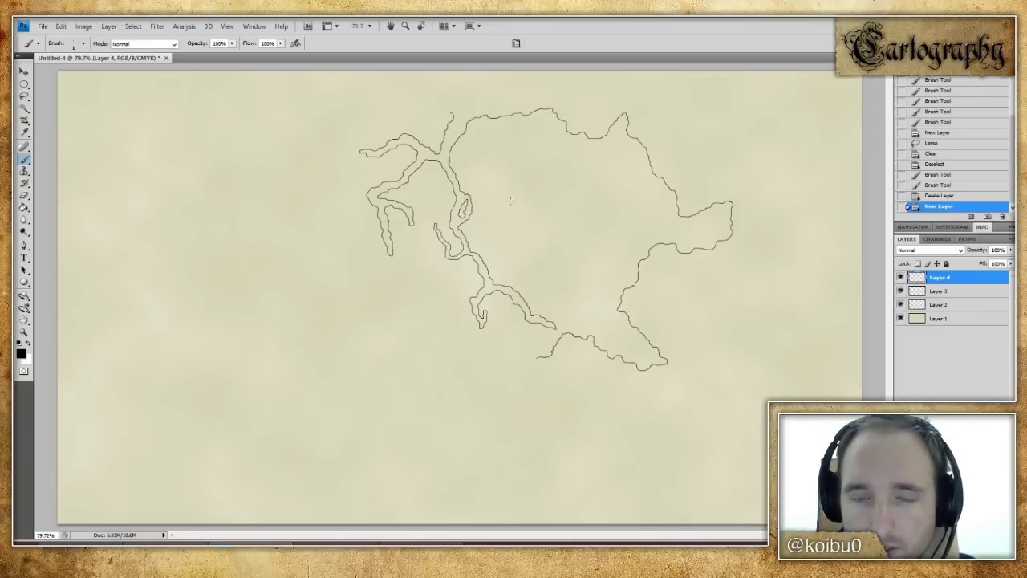
{"action": "mouse_move", "coordinate": [407, 103]}
{"action": "left_mouse_down"}
{"action": "mouse_move", "coordinate": [143, 96]}
{"action": "mouse_move", "coordinate": [107, 297]}
{"action": "mouse_move", "coordinate": [115, 507]}
{"action": "mouse_move", "coordinate": [131, 518]}
{"action": "mouse_move", "coordinate": [193, 507]}
{"action": "mouse_move", "coordinate": [233, 457]}
{"action": "mouse_move", "coordinate": [300, 452]}
{"action": "mouse_move", "coordinate": [374, 498]}
{"action": "mouse_move", "coordinate": [467, 508]}
{"action": "mouse_move", "coordinate": [598, 496]}
{"action": "mouse_move", "coordinate": [612, 443]}
{"action": "mouse_move", "coordinate": [537, 376]}
{"action": "mouse_move", "coordinate": [537, 357]}
{"action": "mouse_move", "coordinate": [561, 343]}
{"action": "left_mouse_up"}
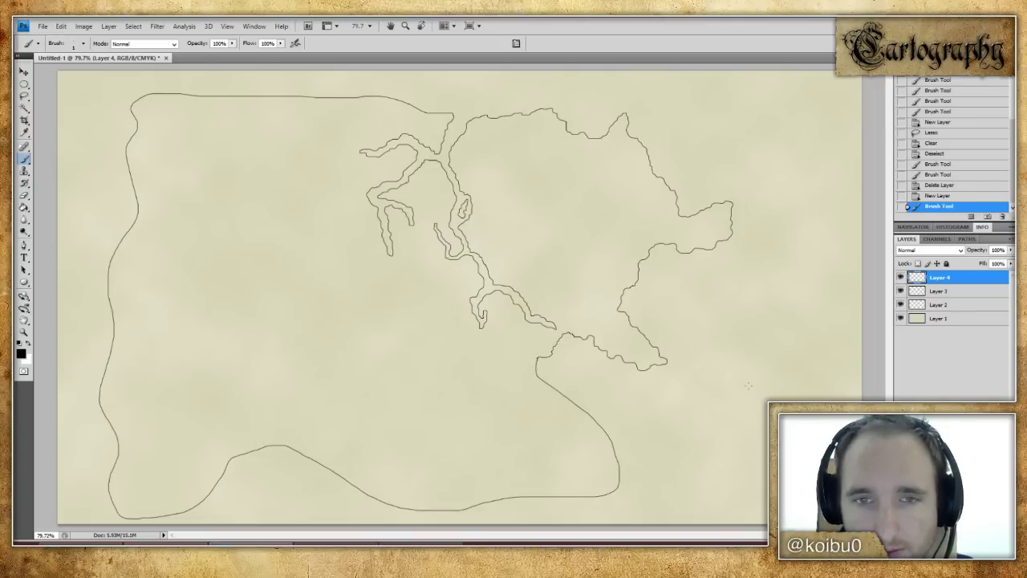
{"action": "key", "text": "ctrl+z"}
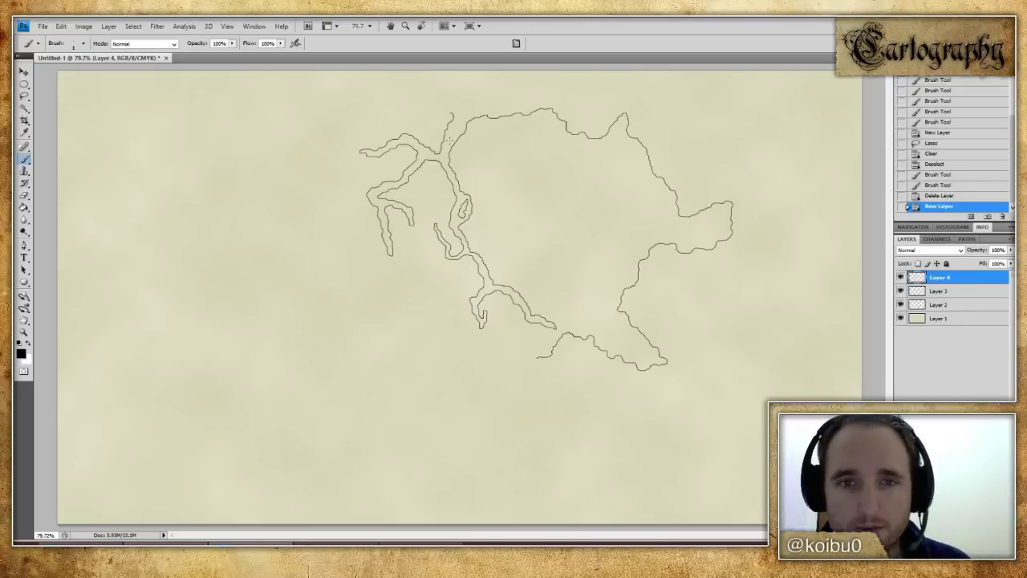
- Try a narrow western outline with a southern lobe, a cross over the eastern land and a loop along the river, undoing them all
{"action": "mouse_move", "coordinate": [423, 112]}
{"action": "left_mouse_down"}
{"action": "mouse_move", "coordinate": [348, 146]}
{"action": "mouse_move", "coordinate": [368, 323]}
{"action": "mouse_move", "coordinate": [409, 363]}
{"action": "mouse_move", "coordinate": [397, 392]}
{"action": "mouse_move", "coordinate": [415, 424]}
{"action": "mouse_move", "coordinate": [477, 386]}
{"action": "mouse_move", "coordinate": [510, 331]}
{"action": "mouse_move", "coordinate": [526, 332]}
{"action": "mouse_move", "coordinate": [547, 346]}
{"action": "left_mouse_up"}
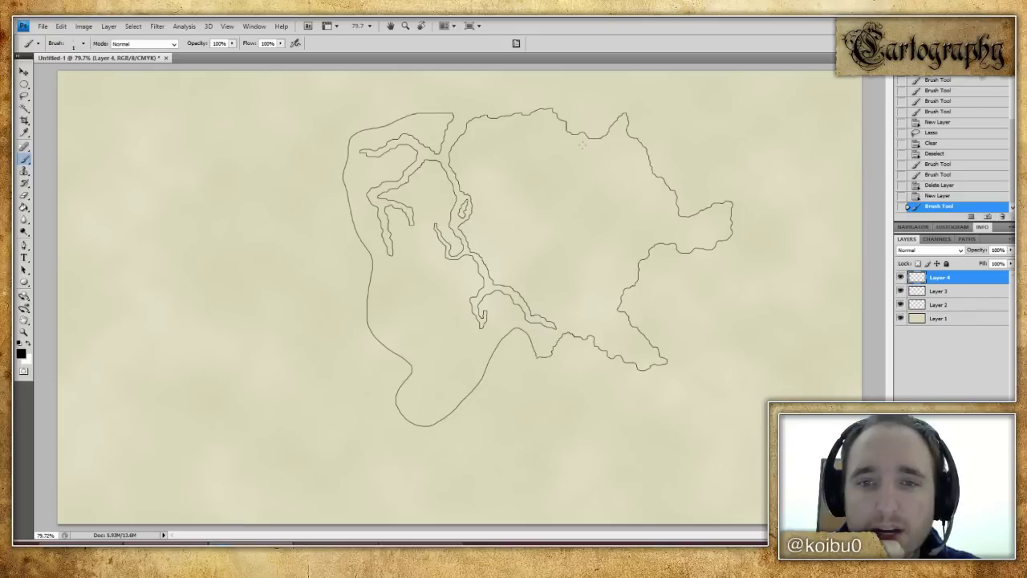
{"action": "left_click_drag", "start_coordinate": [500, 142], "coordinate": [599, 269]}
{"action": "left_click_drag", "start_coordinate": [546, 251], "coordinate": [628, 191]}
{"action": "mouse_move", "coordinate": [424, 133]}
{"action": "left_mouse_down"}
{"action": "mouse_move", "coordinate": [427, 325]}
{"action": "mouse_move", "coordinate": [479, 357]}
{"action": "mouse_move", "coordinate": [417, 154]}
{"action": "left_mouse_up"}
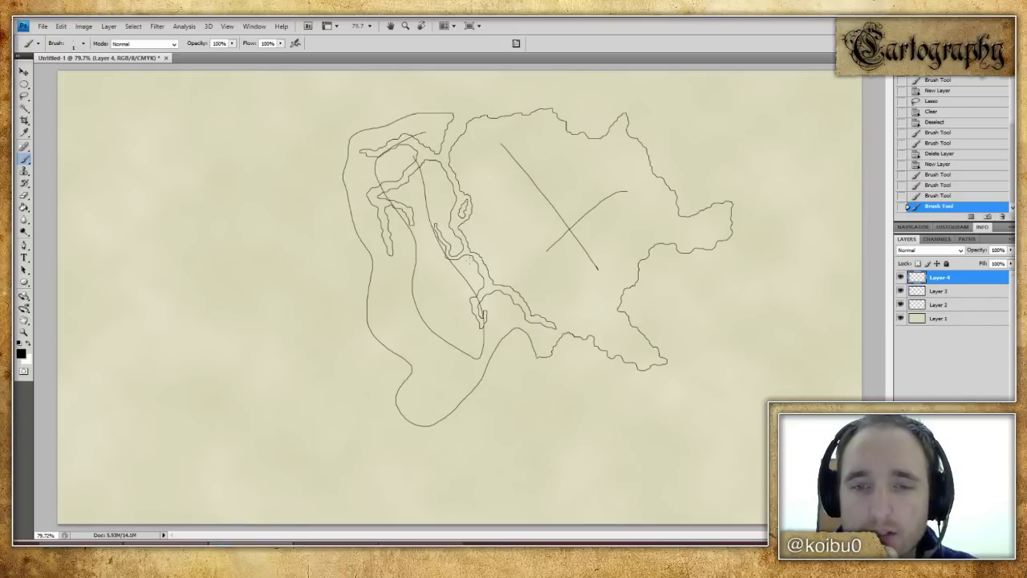
{"action": "key", "text": "ctrl+alt+z"}
{"action": "key", "text": "ctrl+alt+z"}
{"action": "key", "text": "ctrl+alt+z"}
{"action": "key", "text": "ctrl+alt+z"}
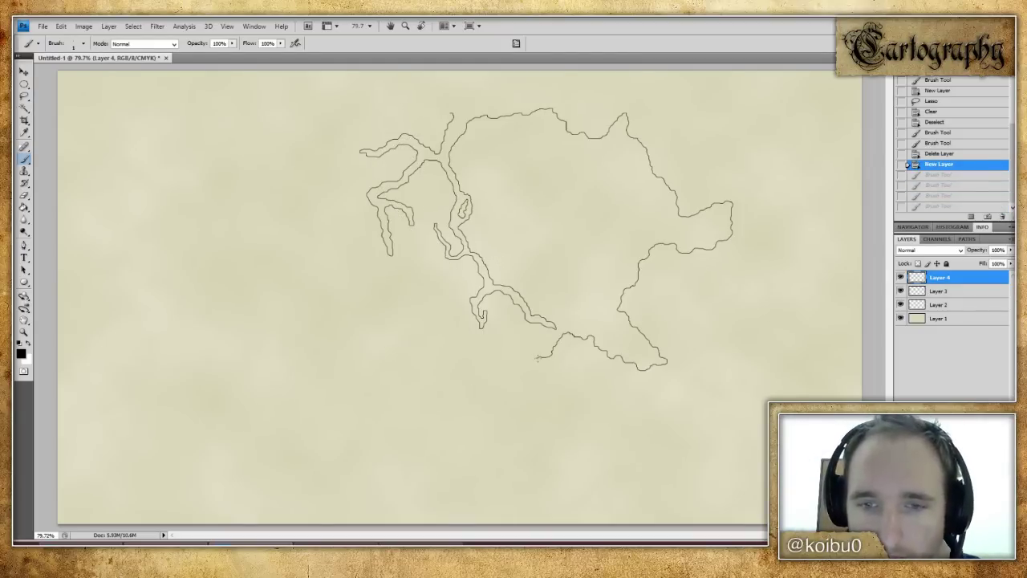
- Try two broader western outlines with southern peninsulas between the river mouth and the southern coast's end, undoing each one
{"action": "mouse_move", "coordinate": [535, 359]}
{"action": "left_mouse_down"}
{"action": "mouse_move", "coordinate": [421, 430]}
{"action": "mouse_move", "coordinate": [380, 420]}
{"action": "mouse_move", "coordinate": [342, 380]}
{"action": "mouse_move", "coordinate": [296, 299]}
{"action": "mouse_move", "coordinate": [273, 392]}
{"action": "mouse_move", "coordinate": [238, 425]}
{"action": "mouse_move", "coordinate": [217, 350]}
{"action": "mouse_move", "coordinate": [298, 148]}
{"action": "mouse_move", "coordinate": [333, 103]}
{"action": "mouse_move", "coordinate": [411, 111]}
{"action": "mouse_move", "coordinate": [448, 104]}
{"action": "left_mouse_up"}
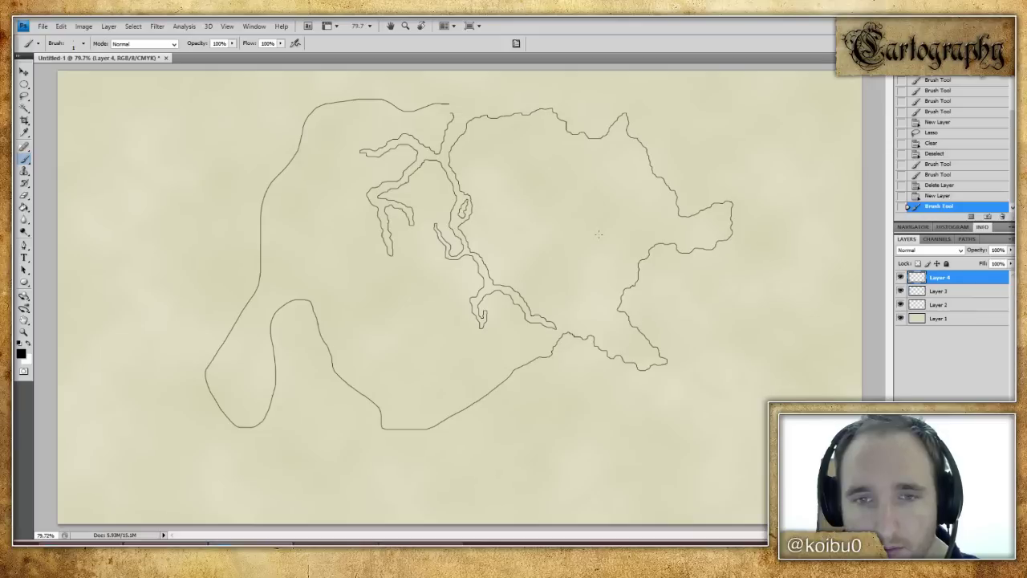
{"action": "key", "text": "ctrl+z"}
{"action": "mouse_move", "coordinate": [450, 116]}
{"action": "left_mouse_down"}
{"action": "mouse_move", "coordinate": [394, 103]}
{"action": "mouse_move", "coordinate": [227, 115]}
{"action": "mouse_move", "coordinate": [162, 321]}
{"action": "mouse_move", "coordinate": [155, 405]}
{"action": "mouse_move", "coordinate": [170, 464]}
{"action": "mouse_move", "coordinate": [302, 351]}
{"action": "mouse_move", "coordinate": [370, 332]}
{"action": "mouse_move", "coordinate": [337, 441]}
{"action": "mouse_move", "coordinate": [379, 470]}
{"action": "mouse_move", "coordinate": [404, 319]}
{"action": "mouse_move", "coordinate": [491, 365]}
{"action": "mouse_move", "coordinate": [541, 353]}
{"action": "left_mouse_up"}
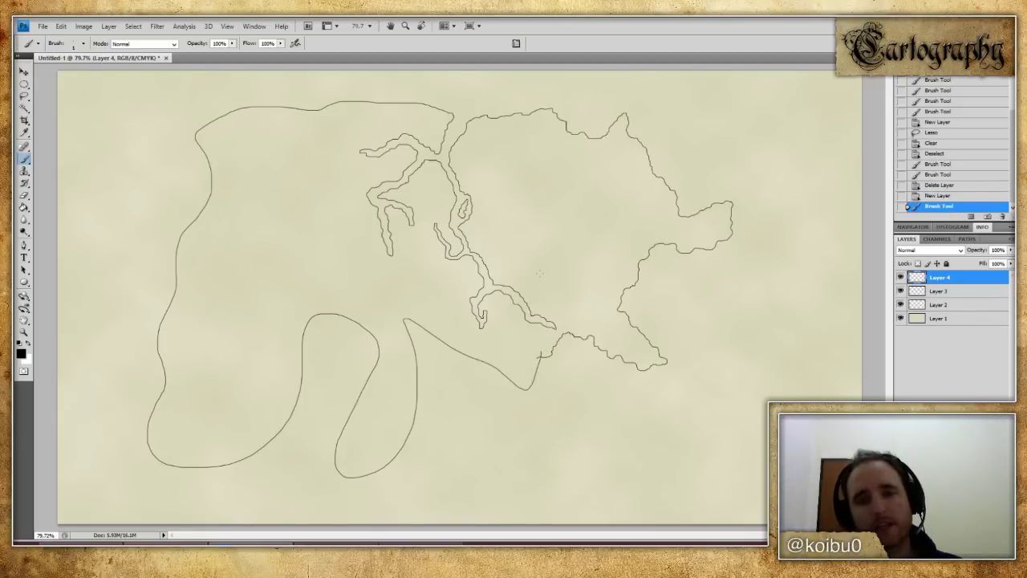
{"action": "key", "text": "ctrl+z"}
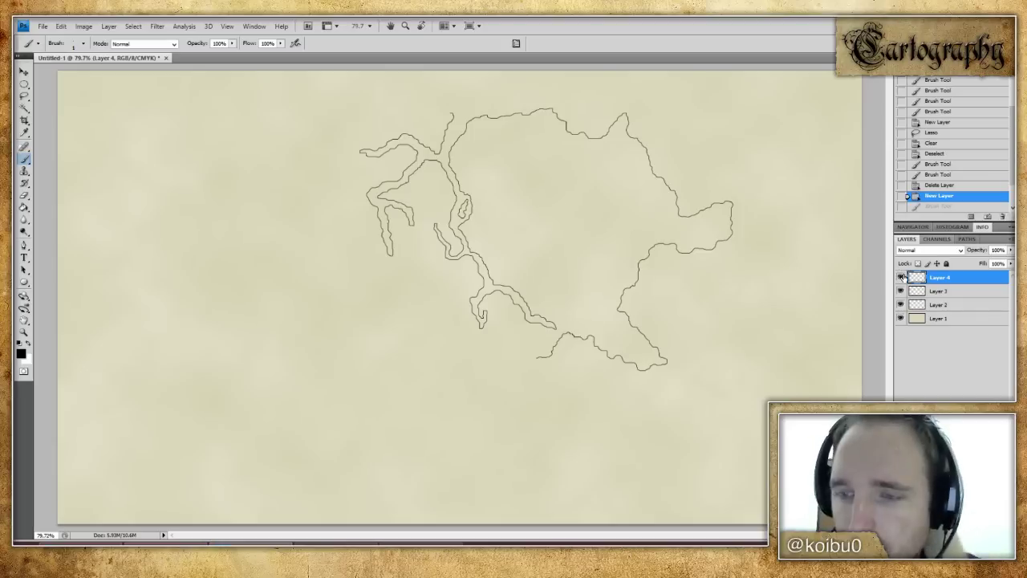
- Replace the empty Layer 4 with a fresh layer, undoing a trial coastline stroke southwest from the southern coast's end
{"action": "key", "text": "Delete"}
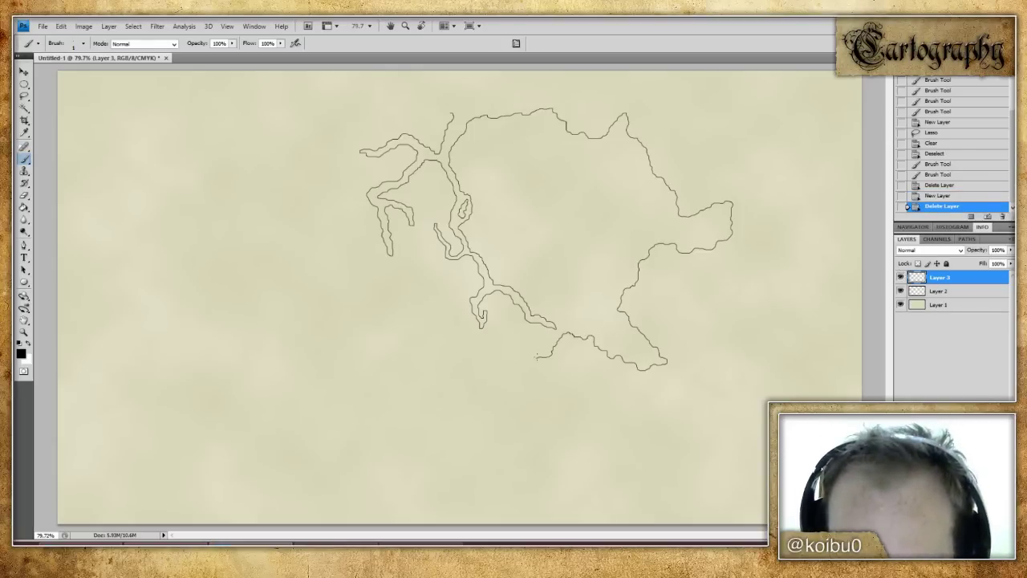
{"action": "key", "text": "ctrl+shift+alt+n"}
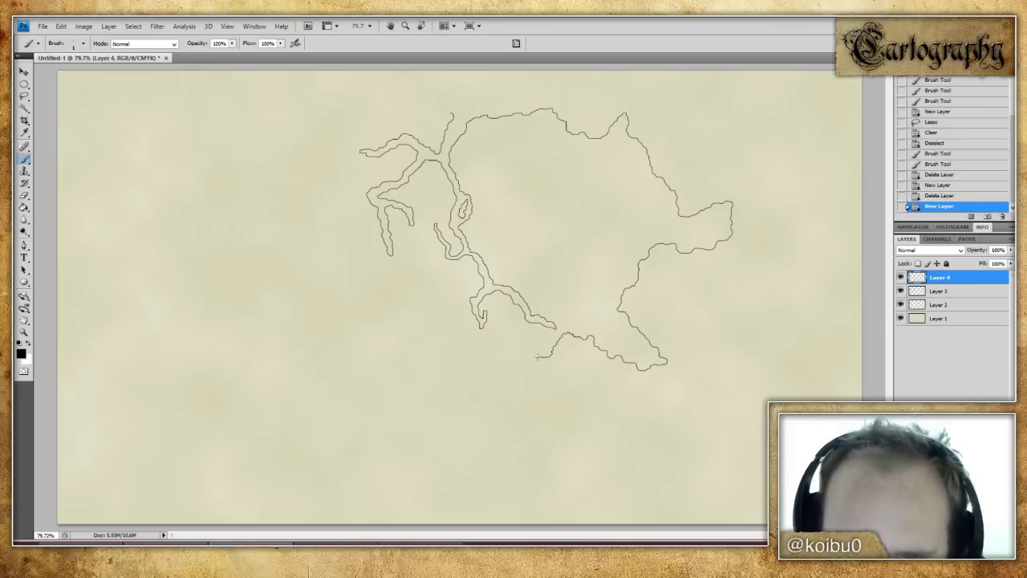
{"action": "mouse_move", "coordinate": [536, 357]}
{"action": "left_mouse_down"}
{"action": "mouse_move", "coordinate": [517, 372]}
{"action": "mouse_move", "coordinate": [498, 364]}
{"action": "mouse_move", "coordinate": [491, 390]}
{"action": "left_mouse_up"}
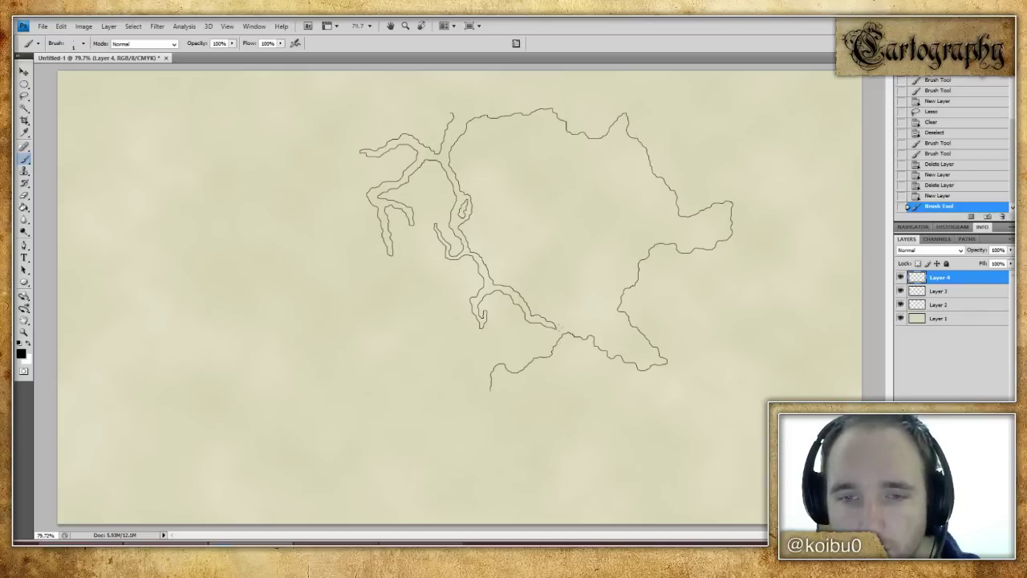
{"action": "key", "text": "ctrl+z"}
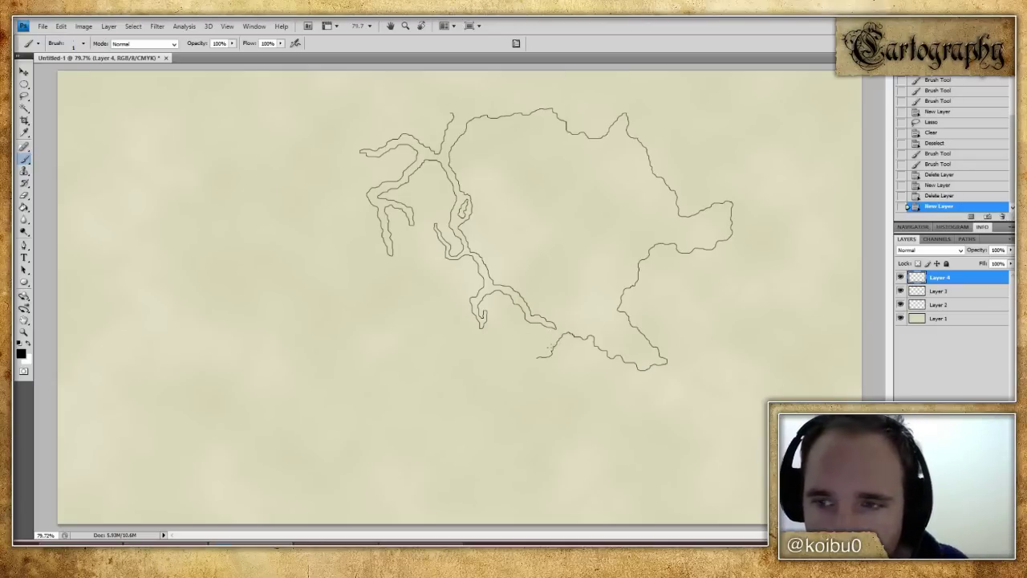
{"action": "key", "text": "ctrl+alt+z"}
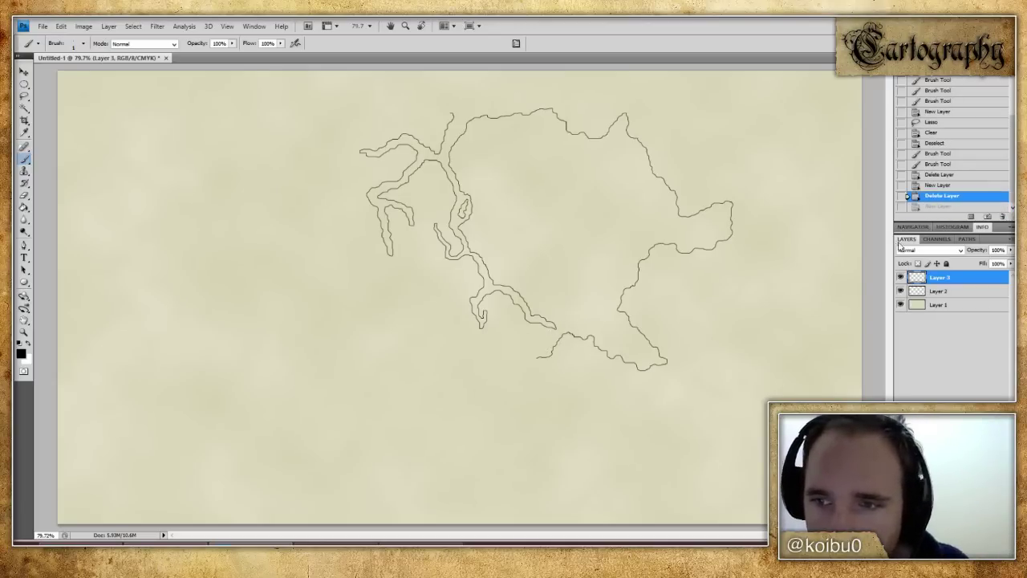
{"action": "left_click", "coordinate": [939, 206]}
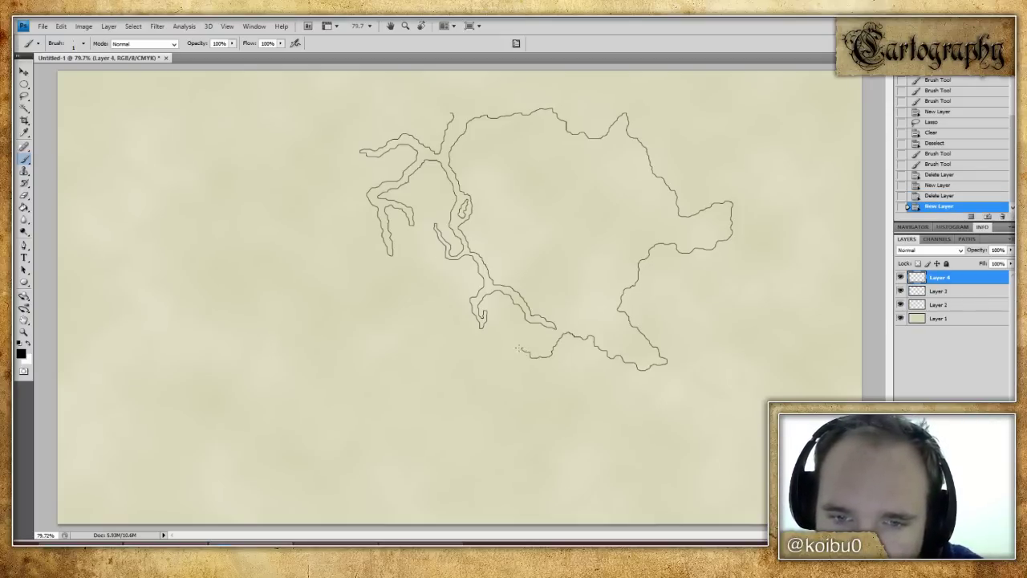
- Draw a jagged southern coast westward with two narrow peninsulas on Layer 4, and a northern coast running west from the river mouth
{"action": "mouse_move", "coordinate": [506, 347]}
{"action": "left_mouse_down"}
{"action": "mouse_move", "coordinate": [484, 335]}
{"action": "mouse_move", "coordinate": [462, 371]}
{"action": "left_mouse_up"}
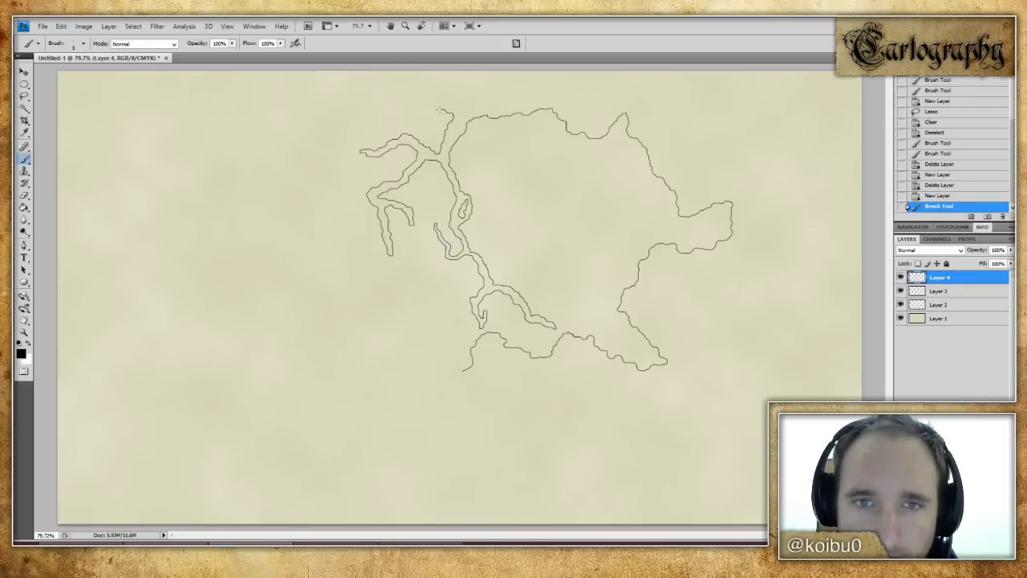
{"action": "mouse_move", "coordinate": [434, 108]}
{"action": "left_mouse_down"}
{"action": "mouse_move", "coordinate": [389, 84]}
{"action": "mouse_move", "coordinate": [321, 103]}
{"action": "mouse_move", "coordinate": [310, 117]}
{"action": "mouse_move", "coordinate": [277, 102]}
{"action": "left_mouse_up"}
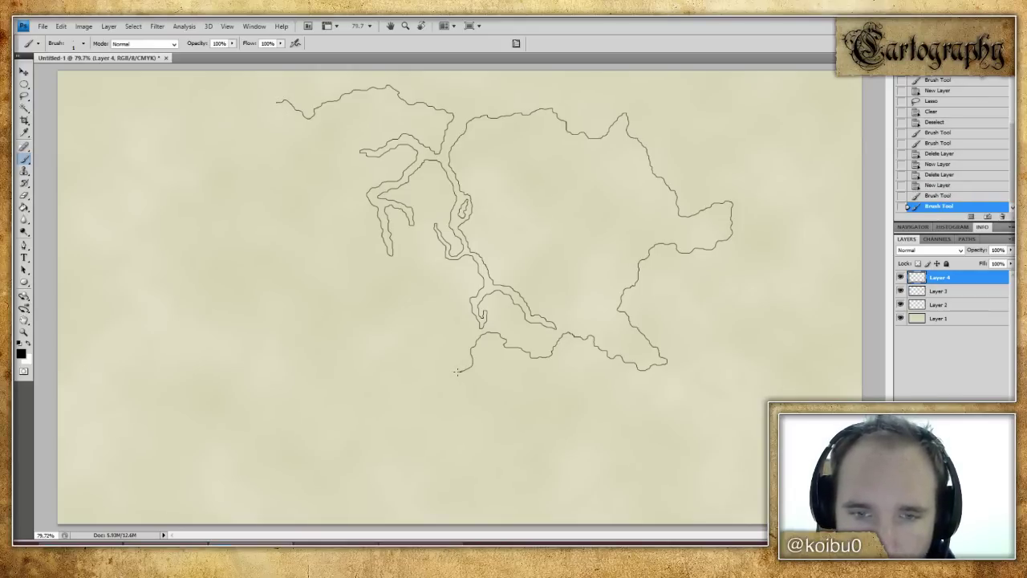
{"action": "mouse_move", "coordinate": [447, 369]}
{"action": "left_mouse_down"}
{"action": "mouse_move", "coordinate": [412, 372]}
{"action": "mouse_move", "coordinate": [394, 395]}
{"action": "mouse_move", "coordinate": [387, 427]}
{"action": "mouse_move", "coordinate": [415, 471]}
{"action": "mouse_move", "coordinate": [399, 476]}
{"action": "mouse_move", "coordinate": [380, 456]}
{"action": "mouse_move", "coordinate": [368, 371]}
{"action": "mouse_move", "coordinate": [353, 383]}
{"action": "mouse_move", "coordinate": [337, 443]}
{"action": "mouse_move", "coordinate": [294, 461]}
{"action": "mouse_move", "coordinate": [281, 444]}
{"action": "left_mouse_up"}
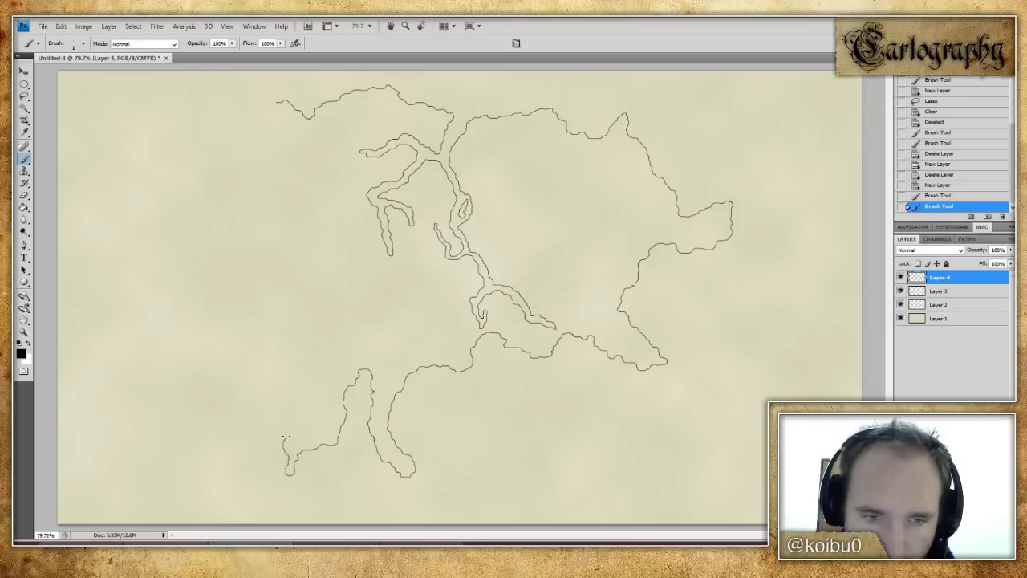
{"action": "mouse_move", "coordinate": [310, 436]}
{"action": "left_mouse_down"}
{"action": "mouse_move", "coordinate": [320, 427]}
{"action": "mouse_move", "coordinate": [311, 394]}
{"action": "mouse_move", "coordinate": [322, 358]}
{"action": "left_mouse_up"}
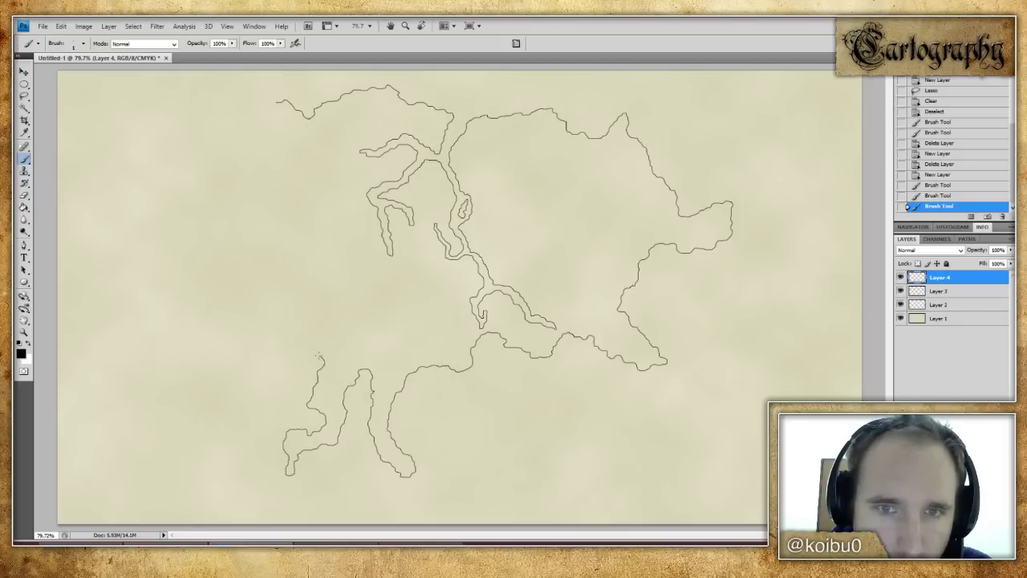
{"action": "mouse_move", "coordinate": [306, 353]}
{"action": "left_mouse_down"}
{"action": "mouse_move", "coordinate": [268, 362]}
{"action": "mouse_move", "coordinate": [254, 341]}
{"action": "mouse_move", "coordinate": [215, 332]}
{"action": "left_mouse_up"}
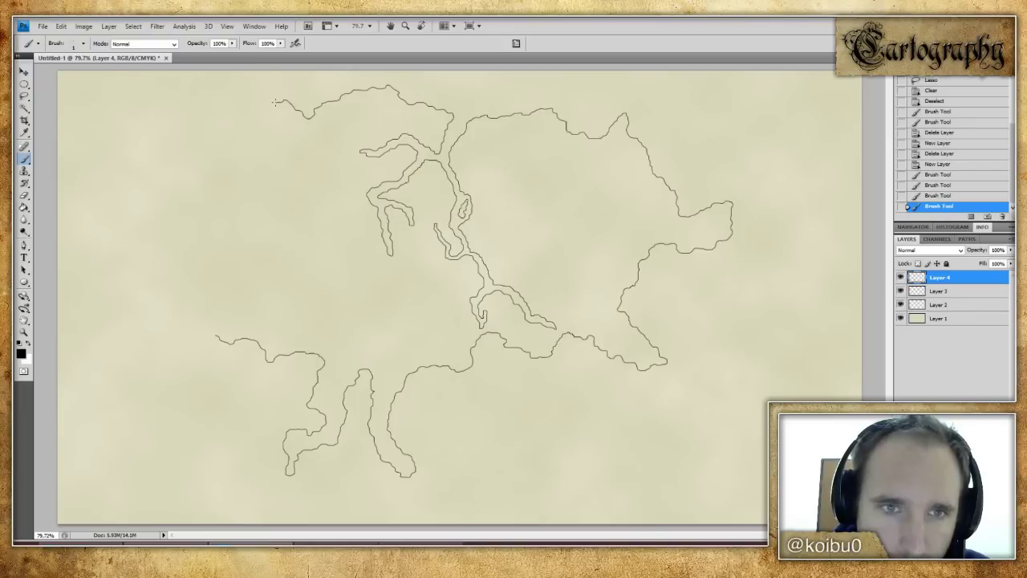
- Continue the jagged northern coast westward and down the map's western side, adding a small headland and a narrow inlet
{"action": "mouse_move", "coordinate": [259, 101]}
{"action": "left_mouse_down"}
{"action": "mouse_move", "coordinate": [226, 105]}
{"action": "mouse_move", "coordinate": [178, 169]}
{"action": "mouse_move", "coordinate": [164, 166]}
{"action": "mouse_move", "coordinate": [166, 152]}
{"action": "left_mouse_up"}
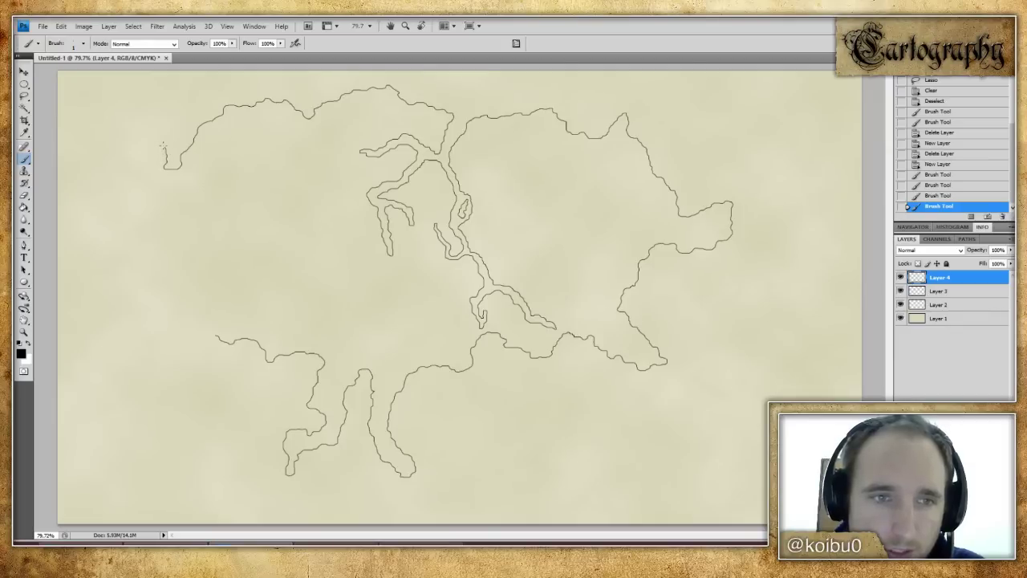
{"action": "mouse_move", "coordinate": [141, 137]}
{"action": "left_mouse_down"}
{"action": "mouse_move", "coordinate": [115, 161]}
{"action": "mouse_move", "coordinate": [93, 213]}
{"action": "mouse_move", "coordinate": [117, 218]}
{"action": "mouse_move", "coordinate": [123, 244]}
{"action": "mouse_move", "coordinate": [140, 199]}
{"action": "mouse_move", "coordinate": [160, 206]}
{"action": "mouse_move", "coordinate": [160, 247]}
{"action": "mouse_move", "coordinate": [111, 264]}
{"action": "left_mouse_up"}
{"action": "left_click_drag", "start_coordinate": [110, 284], "coordinate": [97, 343]}
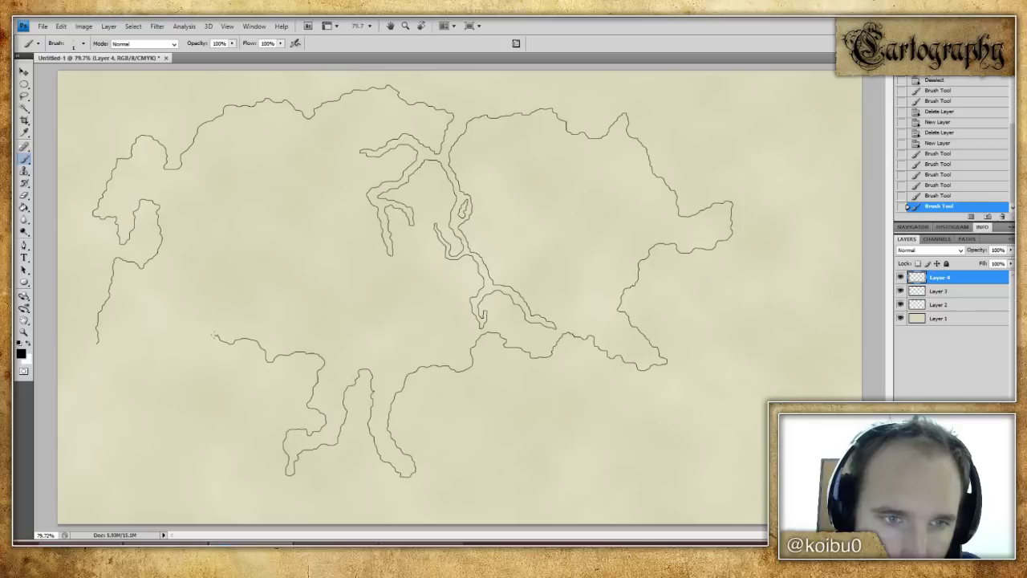
- Extend the southern coast to a pointed southwestern cape and join it northward to the western coast, closing the land outline
{"action": "mouse_move", "coordinate": [215, 337]}
{"action": "left_mouse_down"}
{"action": "mouse_move", "coordinate": [197, 323]}
{"action": "mouse_move", "coordinate": [182, 327]}
{"action": "left_mouse_up"}
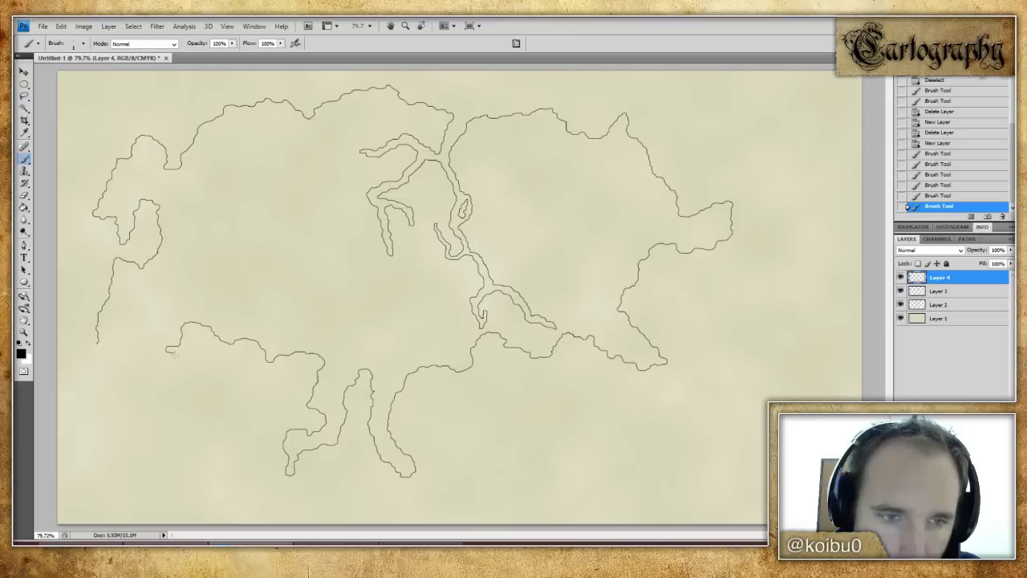
{"action": "left_click_drag", "start_coordinate": [180, 366], "coordinate": [183, 385]}
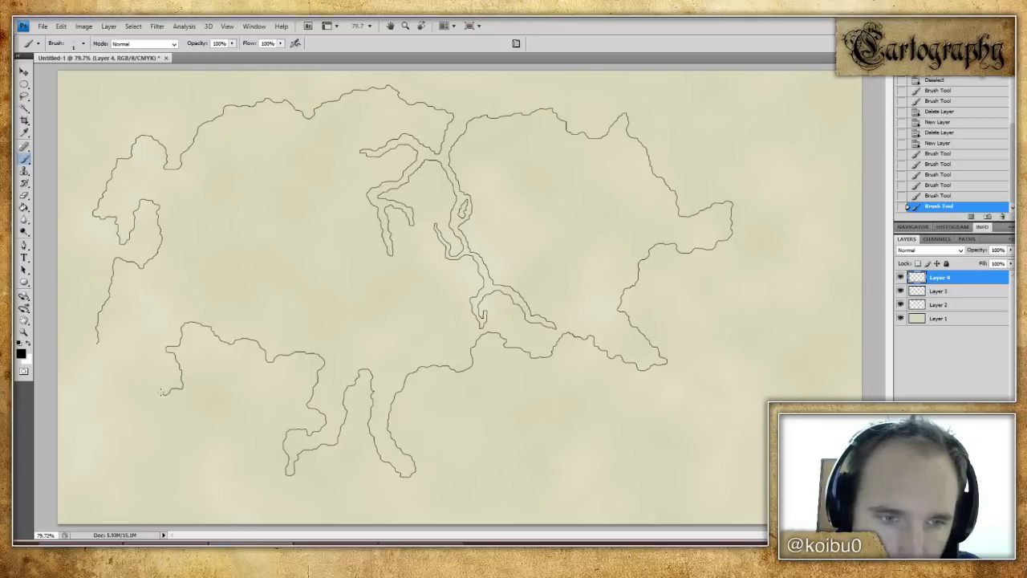
{"action": "mouse_move", "coordinate": [140, 377]}
{"action": "left_mouse_down"}
{"action": "mouse_move", "coordinate": [126, 405]}
{"action": "mouse_move", "coordinate": [102, 416]}
{"action": "left_mouse_up"}
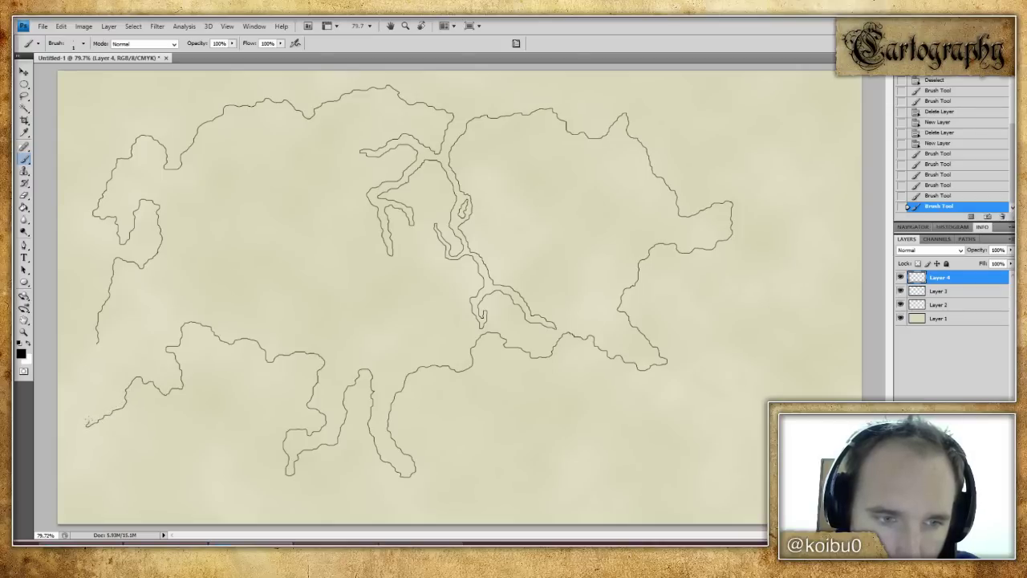
{"action": "left_click_drag", "start_coordinate": [90, 413], "coordinate": [96, 343]}
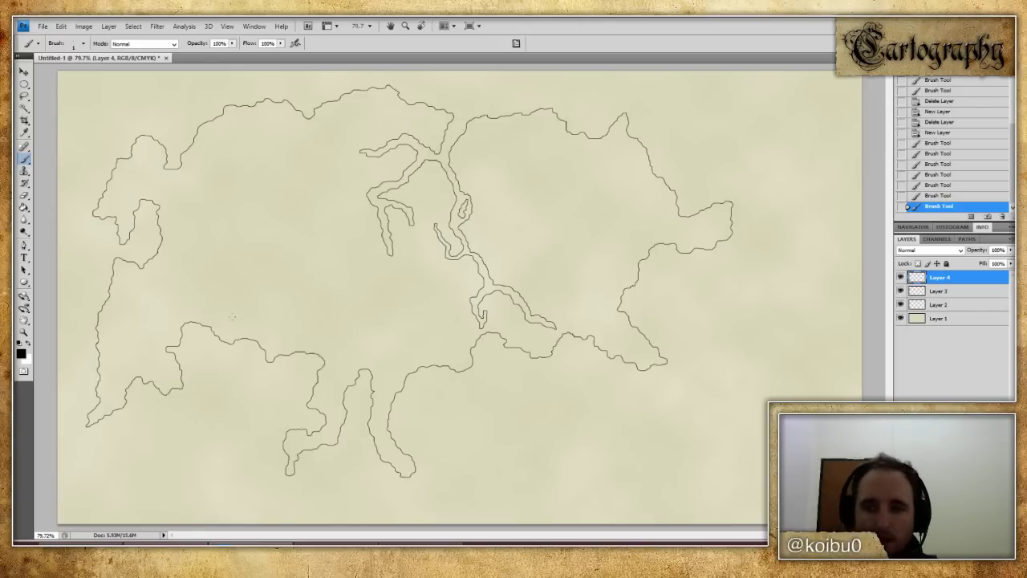
- Try a smooth alternative western outline with a large southern landmass on a new layer, undoing both the outline and the layer
{"action": "key", "text": "ctrl+shift+alt+n"}
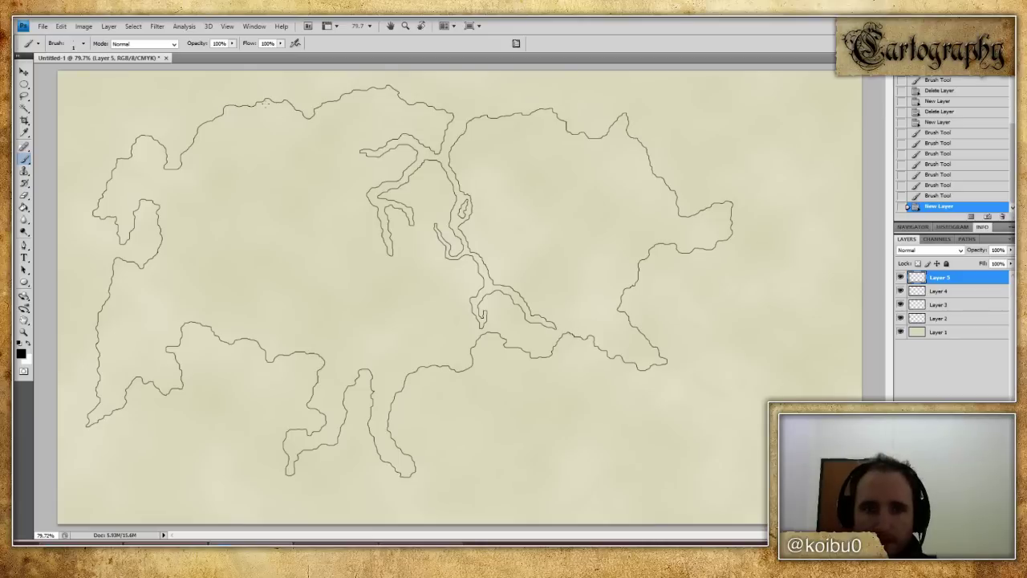
{"action": "mouse_move", "coordinate": [389, 84]}
{"action": "left_mouse_down"}
{"action": "mouse_move", "coordinate": [315, 106]}
{"action": "mouse_move", "coordinate": [283, 146]}
{"action": "mouse_move", "coordinate": [218, 184]}
{"action": "mouse_move", "coordinate": [148, 200]}
{"action": "mouse_move", "coordinate": [98, 291]}
{"action": "mouse_move", "coordinate": [83, 405]}
{"action": "mouse_move", "coordinate": [164, 388]}
{"action": "mouse_move", "coordinate": [196, 340]}
{"action": "mouse_move", "coordinate": [296, 371]}
{"action": "mouse_move", "coordinate": [294, 410]}
{"action": "mouse_move", "coordinate": [265, 451]}
{"action": "mouse_move", "coordinate": [286, 496]}
{"action": "mouse_move", "coordinate": [397, 524]}
{"action": "mouse_move", "coordinate": [464, 488]}
{"action": "mouse_move", "coordinate": [427, 412]}
{"action": "mouse_move", "coordinate": [463, 384]}
{"action": "mouse_move", "coordinate": [482, 334]}
{"action": "left_mouse_up"}
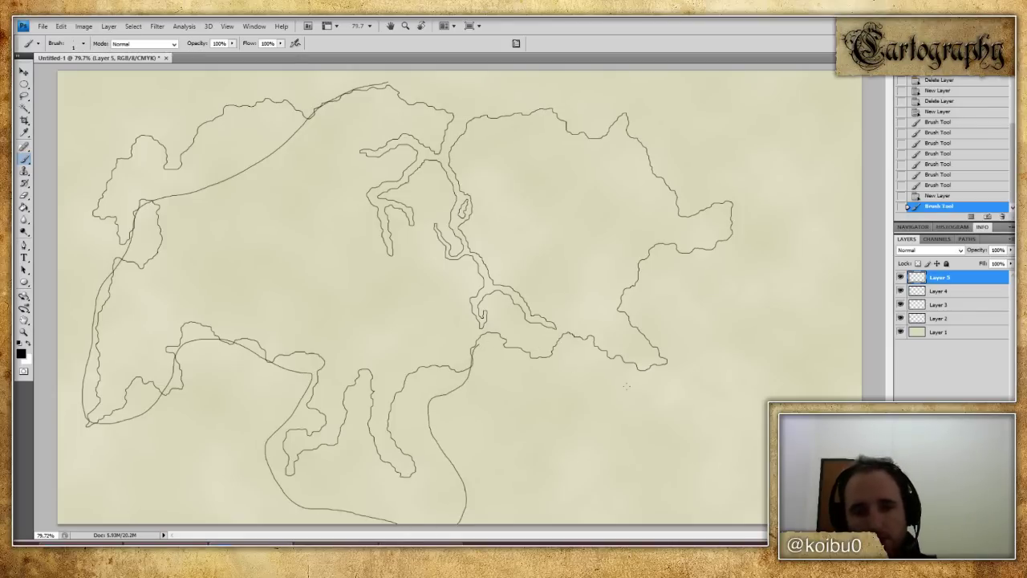
{"action": "key", "text": "ctrl+z"}
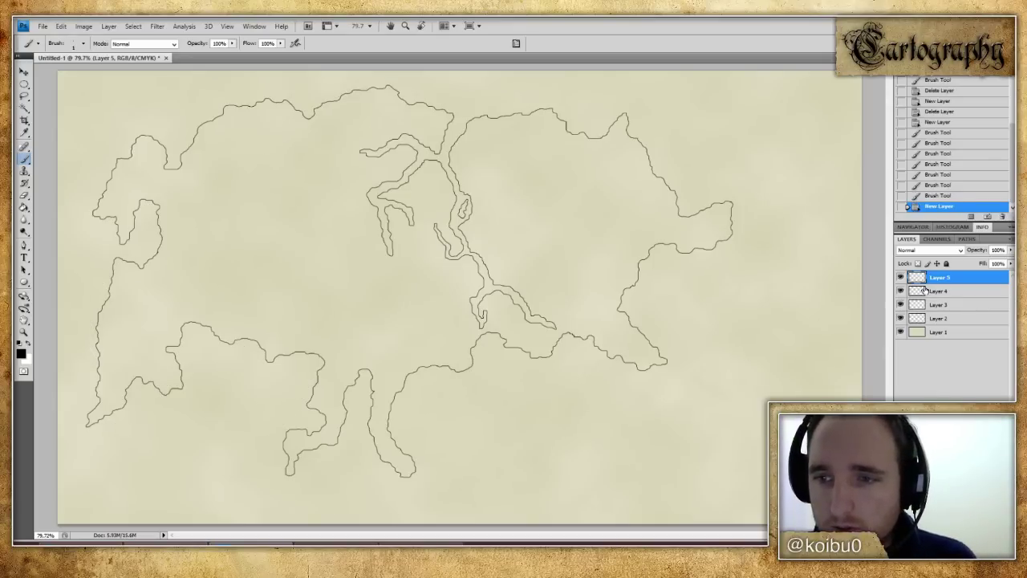
{"action": "key", "text": "ctrl+alt+z"}
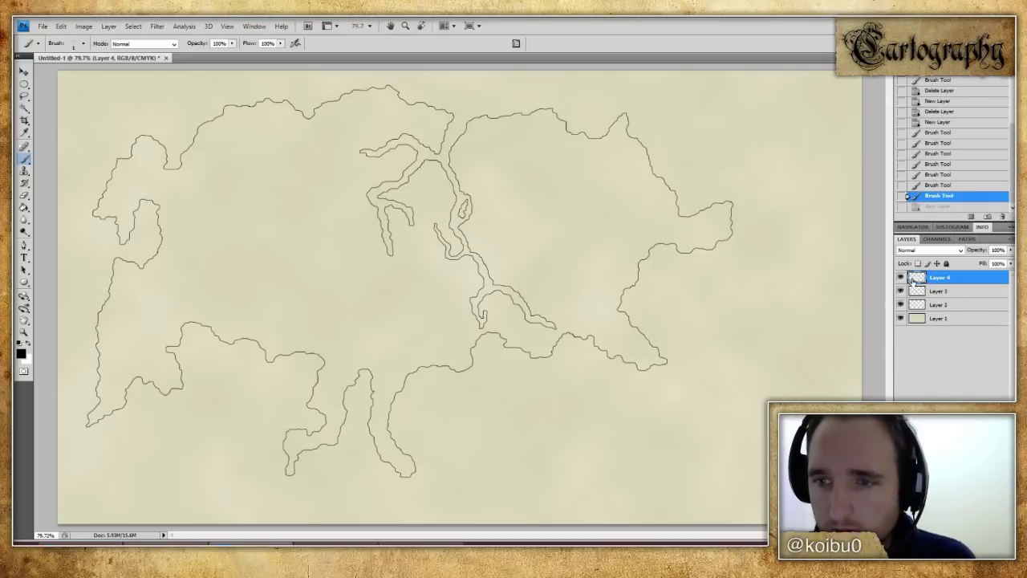
- Check Layer 4's contents by toggling its visibility and clear the entire western coastline from that layer
{"action": "left_click", "coordinate": [901, 278]}
{"action": "left_click", "coordinate": [901, 277]}
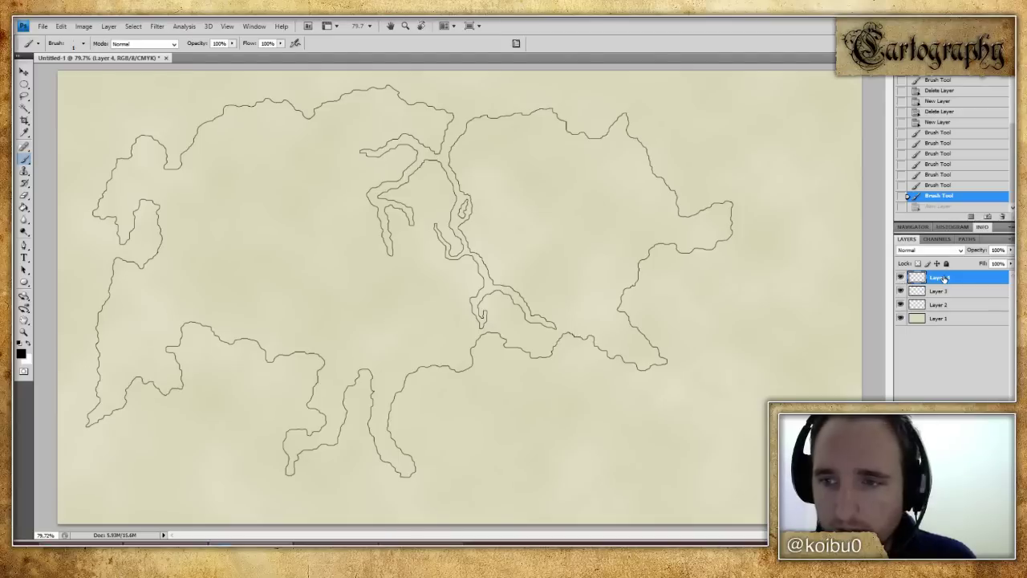
{"action": "key", "text": "ctrl+a"}
{"action": "key", "text": "Delete"}
{"action": "key", "text": "ctrl+d"}
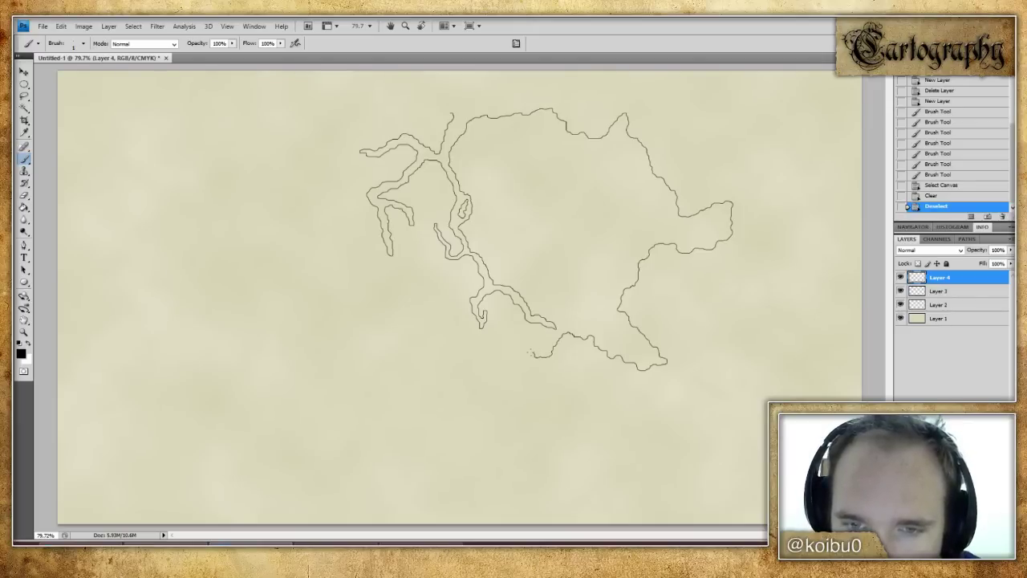
- Undo a short trial stroke on Layer 4, extend the jagged southern coast westward below the river's southern fork on Layer 3, and reselect Layer 4
{"action": "left_click_drag", "start_coordinate": [513, 347], "coordinate": [513, 347]}
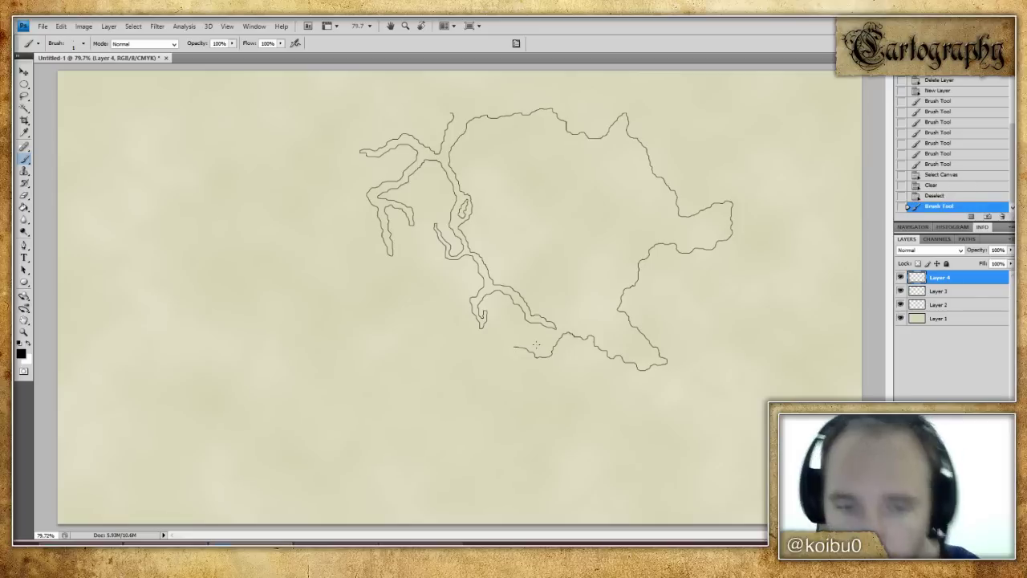
{"action": "key", "text": "ctrl+z"}
{"action": "left_click", "coordinate": [948, 292]}
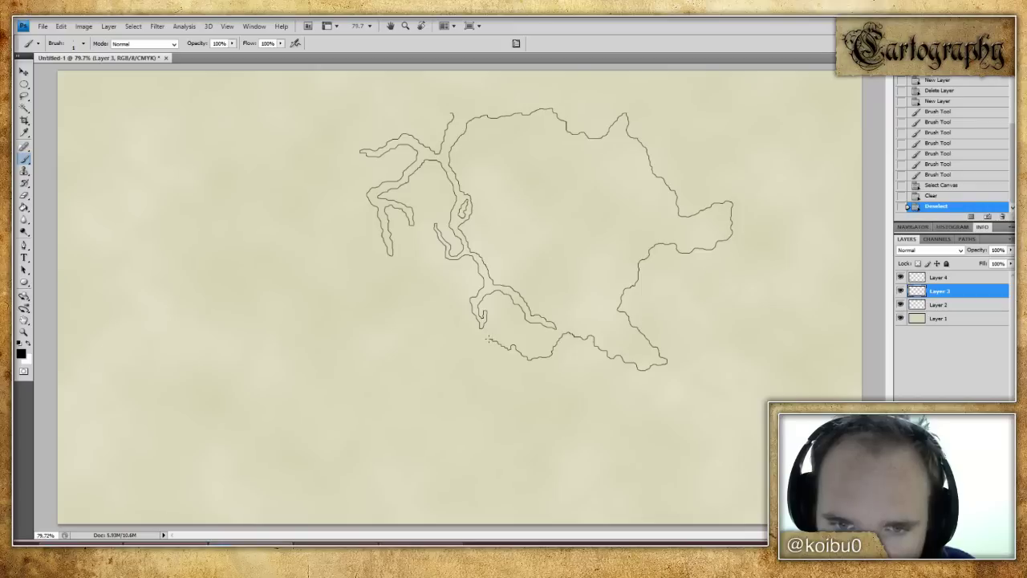
{"action": "left_click_drag", "start_coordinate": [475, 340], "coordinate": [497, 341]}
{"action": "left_click", "coordinate": [970, 279]}
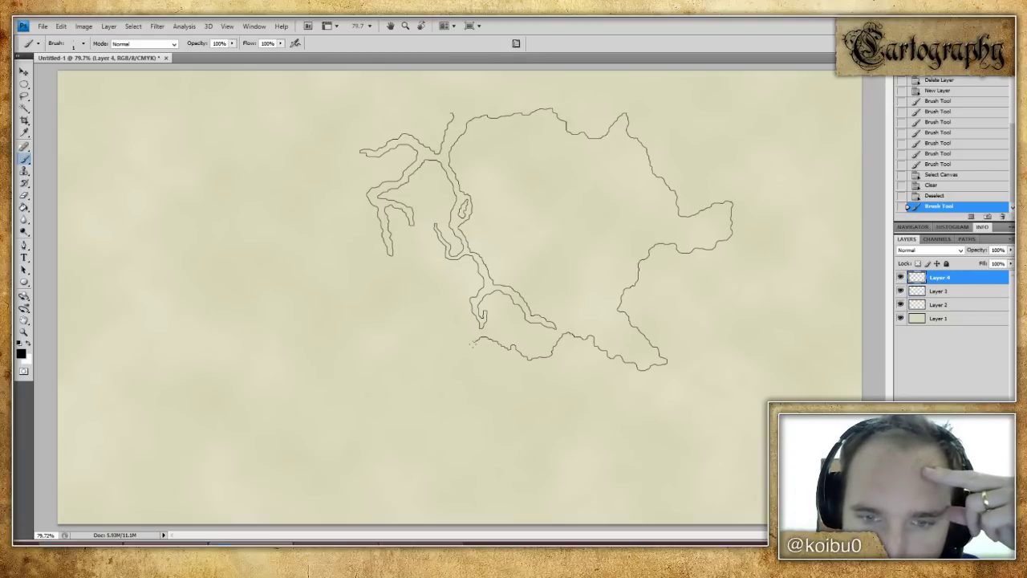
- Extend the jagged coast on Layer 4 from below the river's southern fork southward around a rounded southern cape
{"action": "mouse_move", "coordinate": [464, 353]}
{"action": "left_mouse_down"}
{"action": "mouse_move", "coordinate": [430, 386]}
{"action": "mouse_move", "coordinate": [438, 406]}
{"action": "left_mouse_up"}
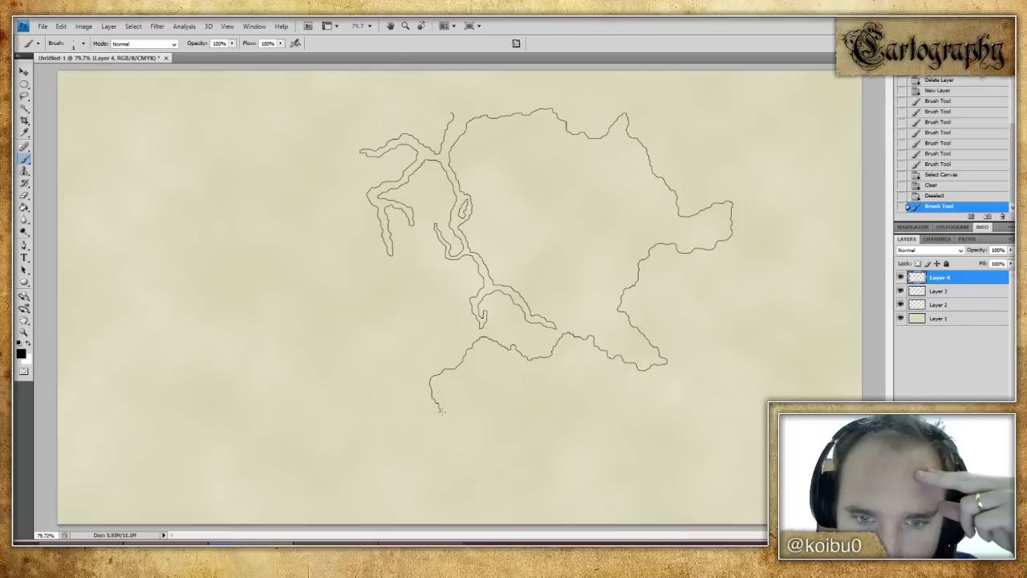
{"action": "mouse_move", "coordinate": [451, 424]}
{"action": "left_mouse_down"}
{"action": "mouse_move", "coordinate": [436, 468]}
{"action": "mouse_move", "coordinate": [445, 484]}
{"action": "mouse_move", "coordinate": [411, 511]}
{"action": "left_mouse_up"}
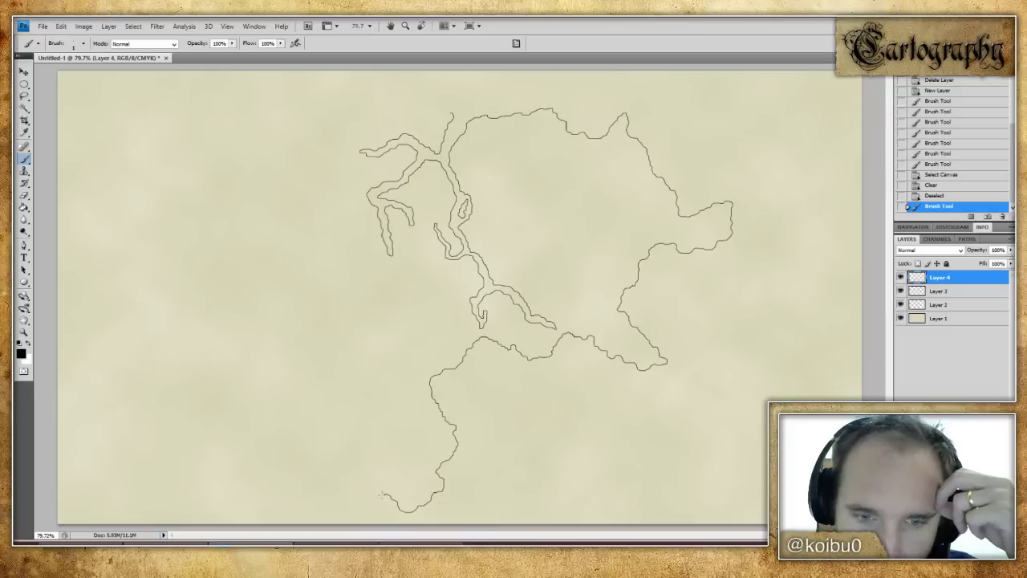
{"action": "left_click_drag", "start_coordinate": [373, 492], "coordinate": [365, 486]}
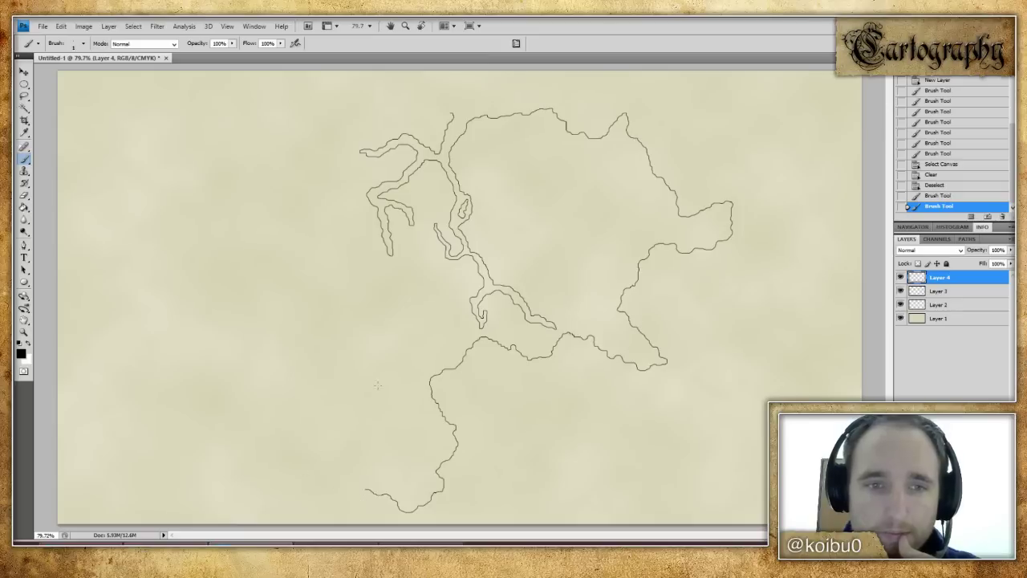
- Try a broad smooth western outline from the northern river mouth to the southern cape on Layer 4, and undo it
{"action": "mouse_move", "coordinate": [449, 112]}
{"action": "left_mouse_down"}
{"action": "mouse_move", "coordinate": [335, 107]}
{"action": "mouse_move", "coordinate": [277, 162]}
{"action": "mouse_move", "coordinate": [216, 251]}
{"action": "mouse_move", "coordinate": [112, 307]}
{"action": "mouse_move", "coordinate": [186, 437]}
{"action": "mouse_move", "coordinate": [377, 496]}
{"action": "left_mouse_up"}
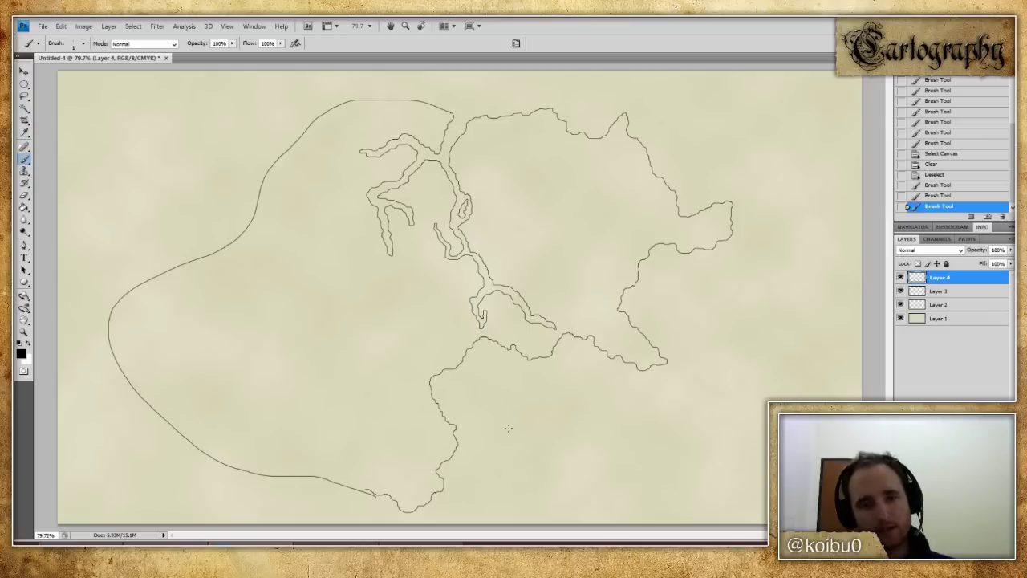
{"action": "key", "text": "ctrl+z"}
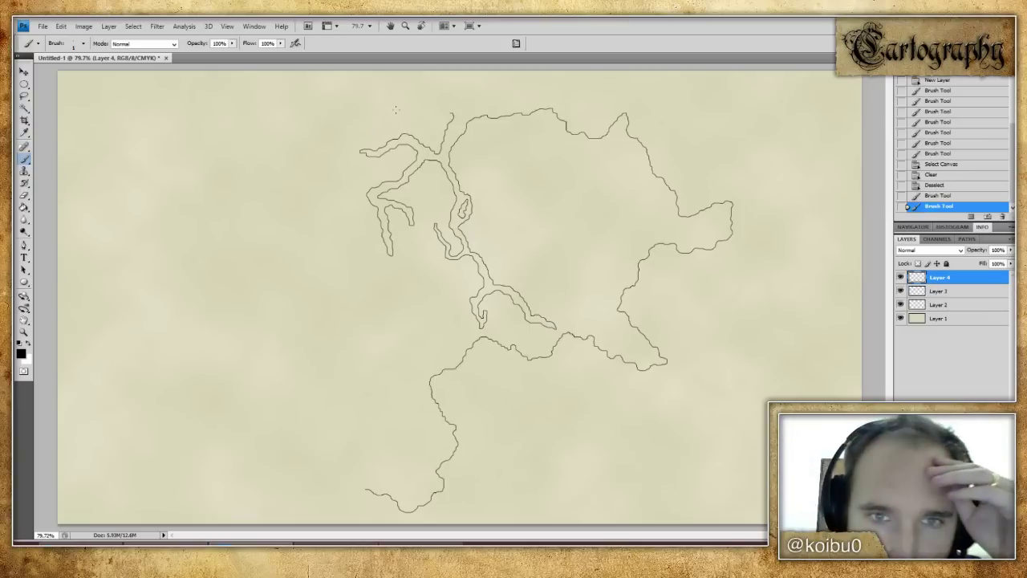
{"action": "left_click_drag", "start_coordinate": [362, 488], "coordinate": [368, 491]}
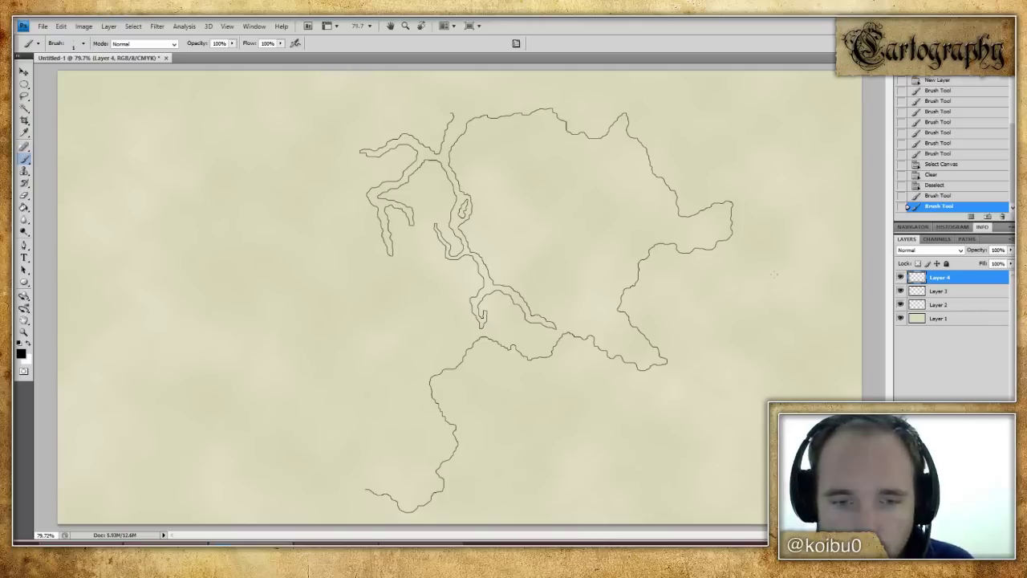
- Add a new layer above Layer 4
{"action": "key", "text": "ctrl+shift+alt+n"}
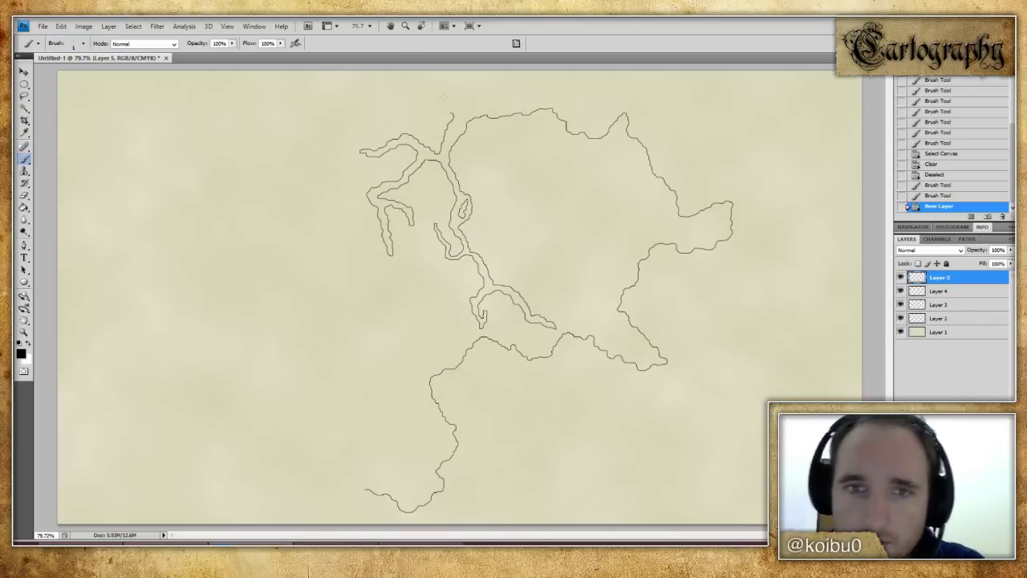
- Try smooth western outlines from the northern river mouth to the southern cape on Layer 5, undoing each attempt
{"action": "mouse_move", "coordinate": [452, 115]}
{"action": "left_mouse_down"}
{"action": "mouse_move", "coordinate": [325, 98]}
{"action": "mouse_move", "coordinate": [258, 149]}
{"action": "mouse_move", "coordinate": [246, 215]}
{"action": "mouse_move", "coordinate": [179, 286]}
{"action": "mouse_move", "coordinate": [156, 364]}
{"action": "mouse_move", "coordinate": [226, 443]}
{"action": "mouse_move", "coordinate": [306, 447]}
{"action": "mouse_move", "coordinate": [366, 487]}
{"action": "left_mouse_up"}
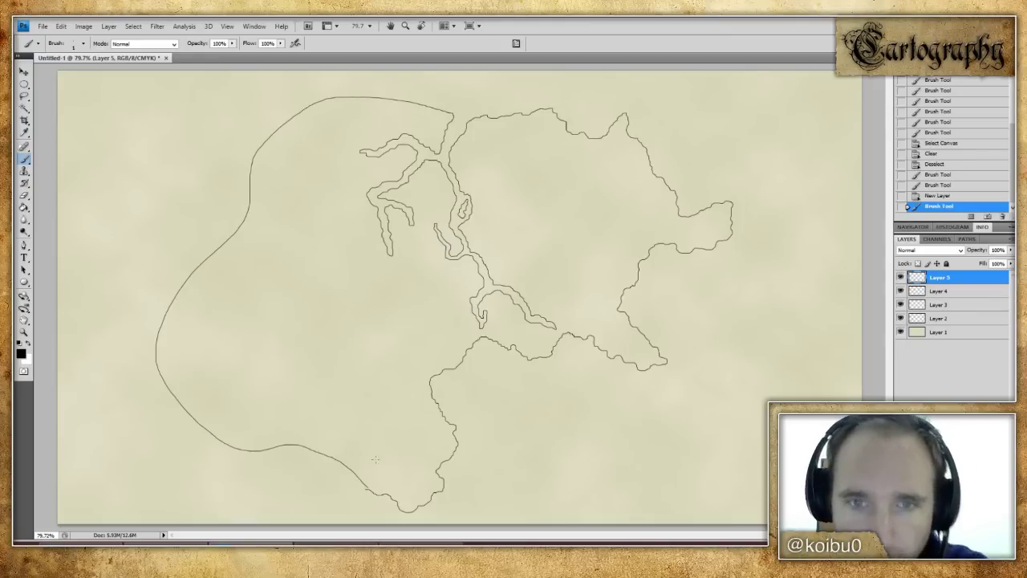
{"action": "key", "text": "ctrl+z"}
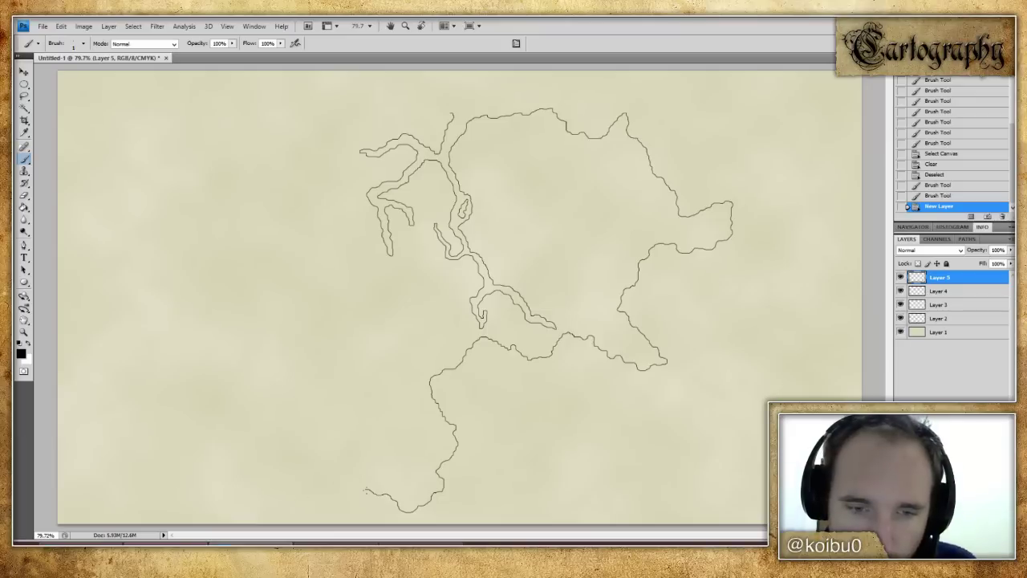
{"action": "mouse_move", "coordinate": [364, 487]}
{"action": "left_mouse_down"}
{"action": "mouse_move", "coordinate": [295, 373]}
{"action": "mouse_move", "coordinate": [246, 347]}
{"action": "mouse_move", "coordinate": [195, 350]}
{"action": "mouse_move", "coordinate": [141, 333]}
{"action": "mouse_move", "coordinate": [103, 246]}
{"action": "mouse_move", "coordinate": [146, 179]}
{"action": "mouse_move", "coordinate": [167, 110]}
{"action": "mouse_move", "coordinate": [236, 89]}
{"action": "mouse_move", "coordinate": [357, 101]}
{"action": "mouse_move", "coordinate": [430, 92]}
{"action": "mouse_move", "coordinate": [219, 110]}
{"action": "mouse_move", "coordinate": [201, 240]}
{"action": "mouse_move", "coordinate": [156, 291]}
{"action": "mouse_move", "coordinate": [147, 360]}
{"action": "mouse_move", "coordinate": [260, 413]}
{"action": "mouse_move", "coordinate": [362, 486]}
{"action": "left_mouse_up"}
{"action": "key", "text": "ctrl+z"}
{"action": "key", "text": "ctrl+z"}
{"action": "mouse_move", "coordinate": [451, 113]}
{"action": "left_mouse_down"}
{"action": "mouse_move", "coordinate": [362, 98]}
{"action": "mouse_move", "coordinate": [321, 107]}
{"action": "mouse_move", "coordinate": [294, 193]}
{"action": "mouse_move", "coordinate": [269, 229]}
{"action": "mouse_move", "coordinate": [209, 243]}
{"action": "mouse_move", "coordinate": [158, 277]}
{"action": "mouse_move", "coordinate": [130, 339]}
{"action": "mouse_move", "coordinate": [157, 389]}
{"action": "mouse_move", "coordinate": [342, 425]}
{"action": "mouse_move", "coordinate": [368, 487]}
{"action": "left_mouse_up"}
{"action": "key", "text": "ctrl+z"}
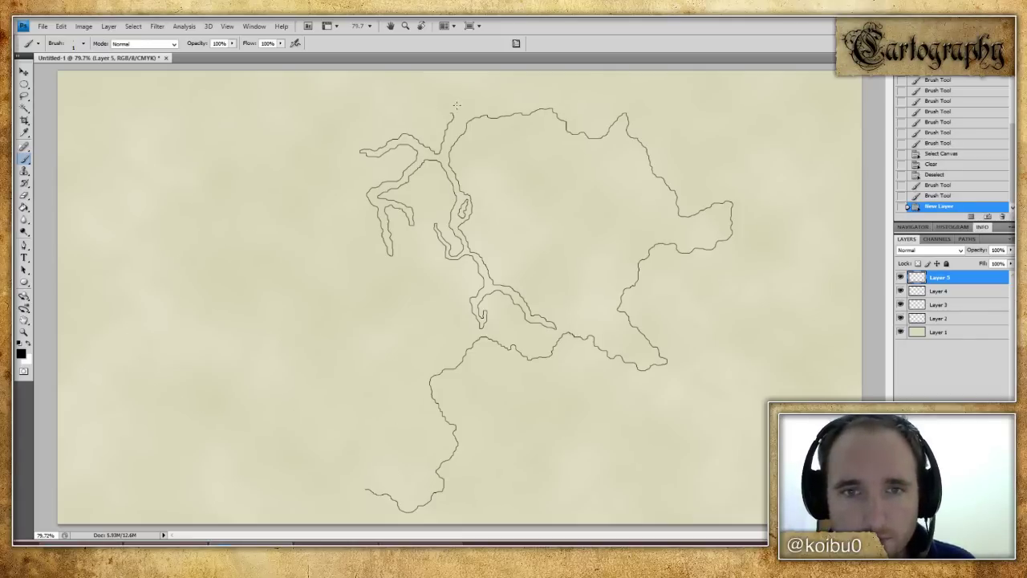
- Sketch a smooth western guide outline with a pointed cape on Layer 5, shift it northwest and reconnect it to the southern cape
{"action": "mouse_move", "coordinate": [452, 114]}
{"action": "left_mouse_down"}
{"action": "mouse_move", "coordinate": [383, 100]}
{"action": "mouse_move", "coordinate": [310, 104]}
{"action": "mouse_move", "coordinate": [239, 171]}
{"action": "mouse_move", "coordinate": [135, 237]}
{"action": "mouse_move", "coordinate": [136, 277]}
{"action": "mouse_move", "coordinate": [197, 319]}
{"action": "mouse_move", "coordinate": [268, 325]}
{"action": "mouse_move", "coordinate": [287, 344]}
{"action": "mouse_move", "coordinate": [268, 376]}
{"action": "mouse_move", "coordinate": [347, 448]}
{"action": "mouse_move", "coordinate": [367, 488]}
{"action": "left_mouse_up"}
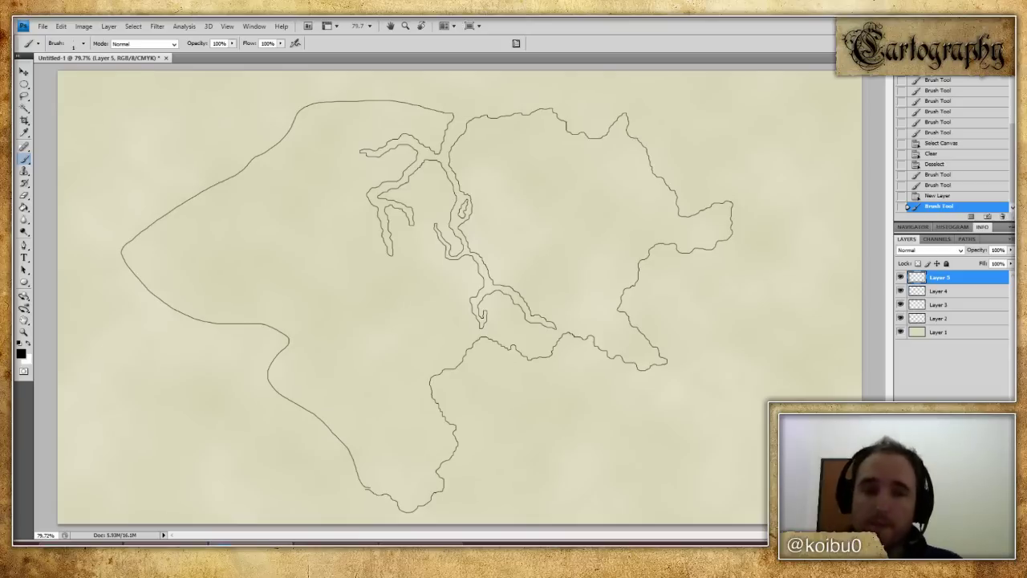
{"action": "key", "text": "v"}
{"action": "left_click_drag", "start_coordinate": [358, 161], "coordinate": [312, 155]}
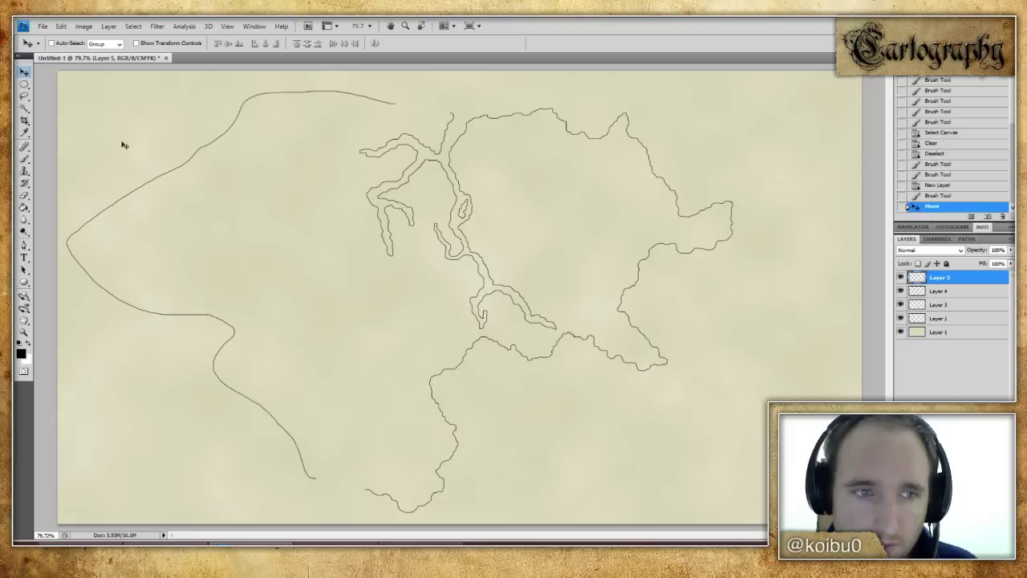
{"action": "left_click", "coordinate": [24, 158]}
{"action": "mouse_move", "coordinate": [268, 411]}
{"action": "left_mouse_down"}
{"action": "mouse_move", "coordinate": [300, 417]}
{"action": "mouse_move", "coordinate": [364, 461]}
{"action": "mouse_move", "coordinate": [368, 482]}
{"action": "left_mouse_up"}
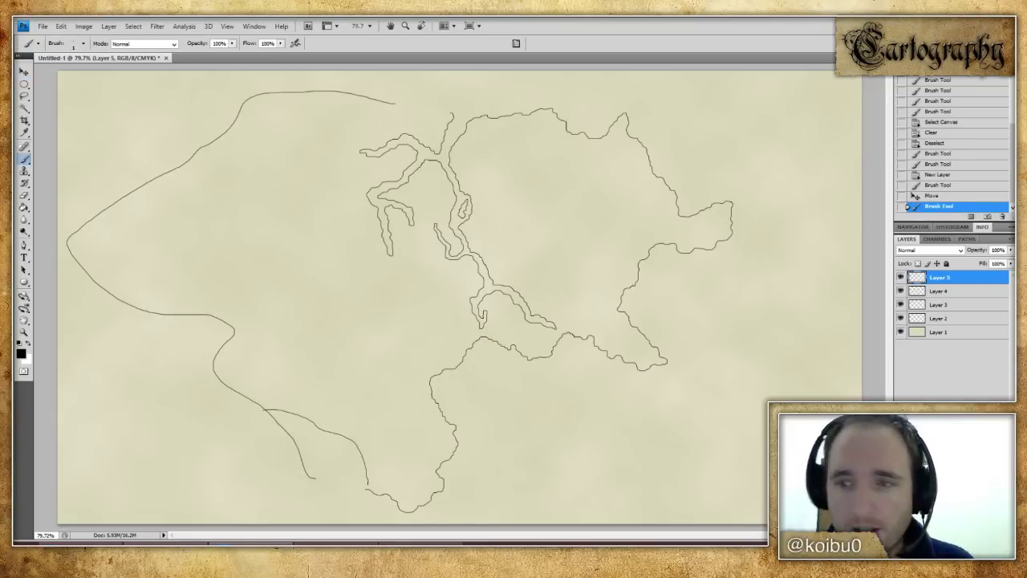
- On Layer 4, continue the jagged coast northwest from the southern cape with a narrow inlet and slender peninsula, hiding the Layer 5 guide
{"action": "left_click", "coordinate": [955, 291]}
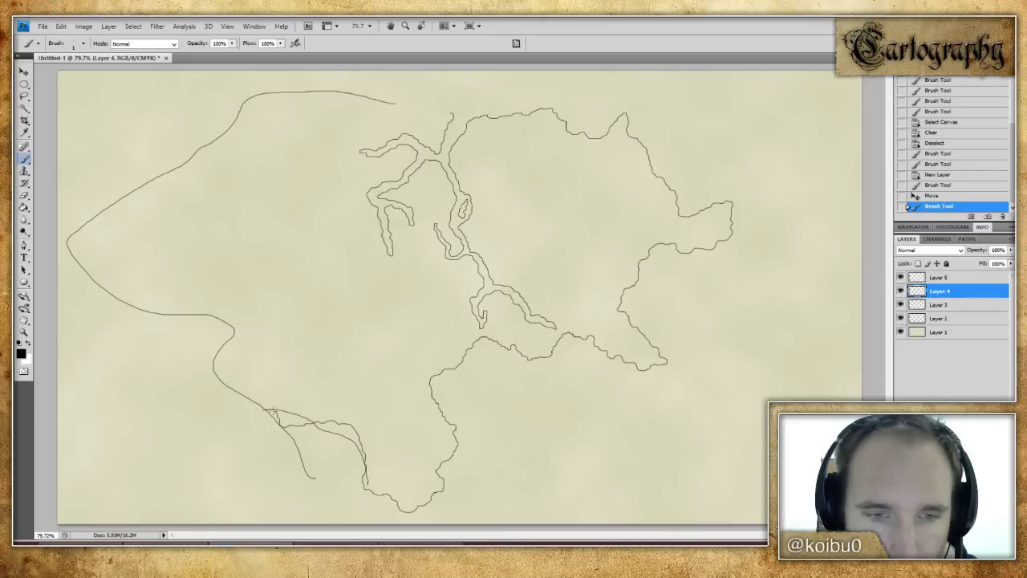
{"action": "left_click_drag", "start_coordinate": [258, 408], "coordinate": [251, 403]}
{"action": "left_click", "coordinate": [900, 277]}
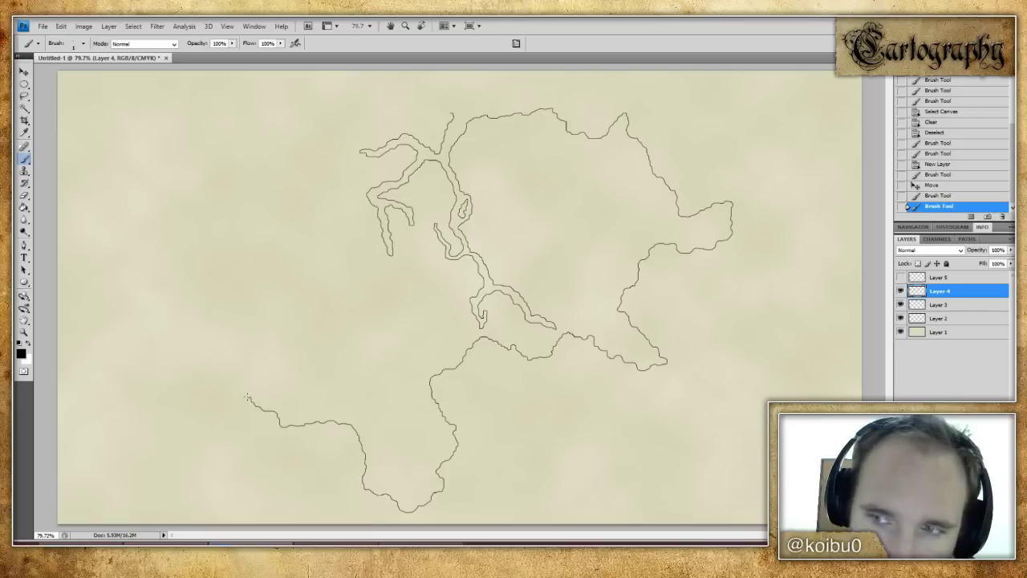
{"action": "left_click_drag", "start_coordinate": [250, 399], "coordinate": [238, 392]}
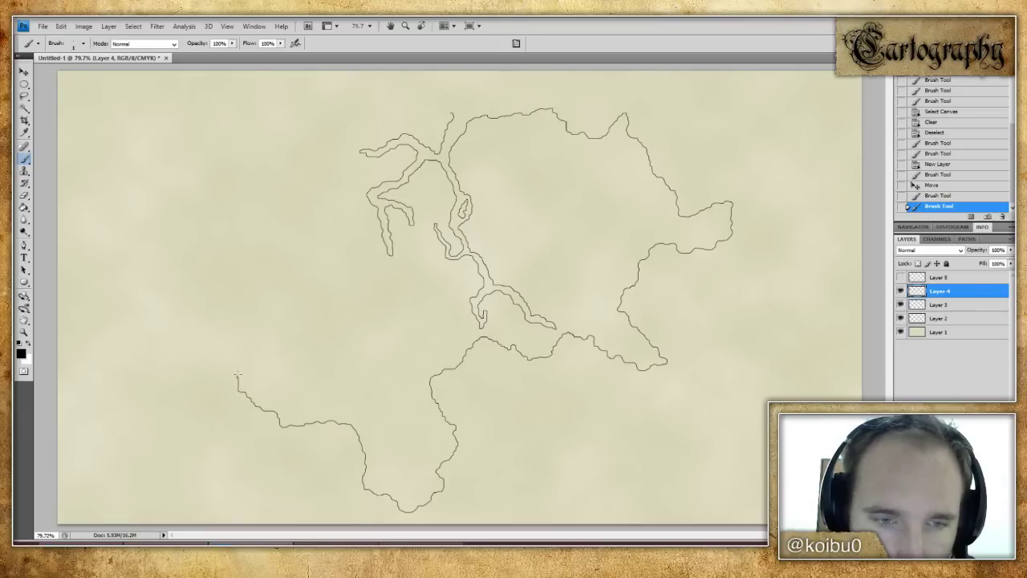
{"action": "left_click_drag", "start_coordinate": [244, 358], "coordinate": [235, 352]}
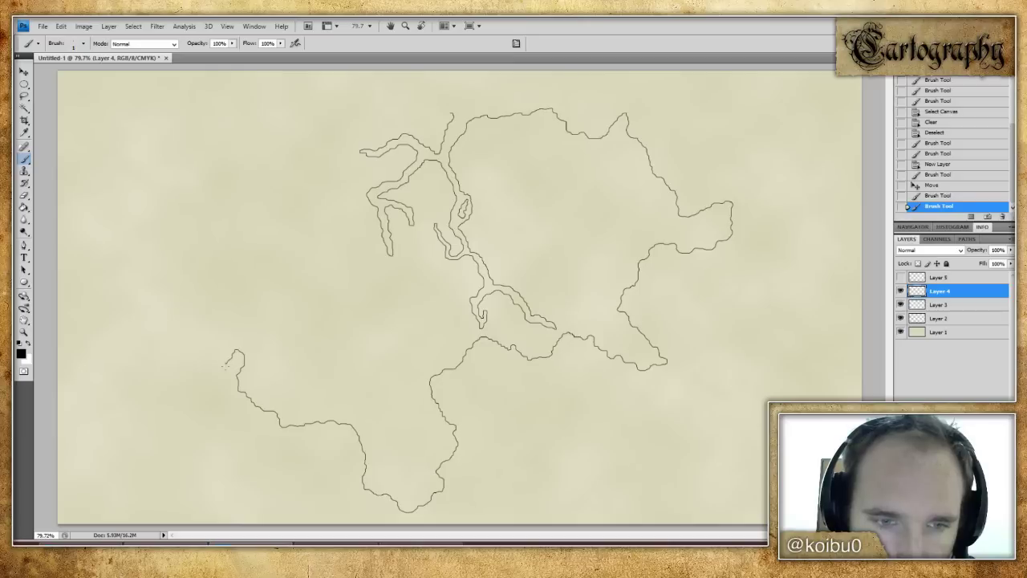
{"action": "left_click_drag", "start_coordinate": [224, 391], "coordinate": [226, 411]}
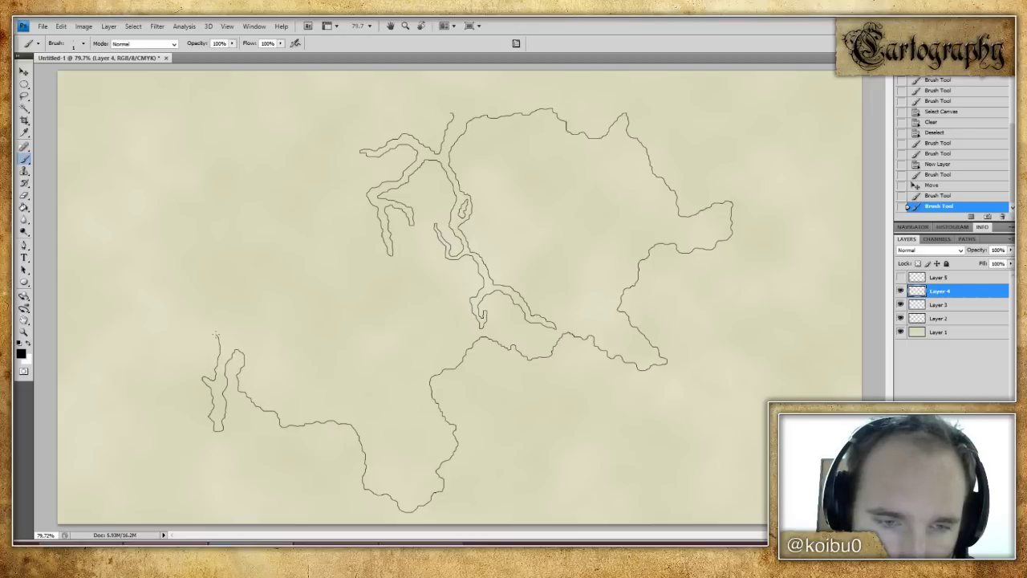
{"action": "left_click_drag", "start_coordinate": [215, 333], "coordinate": [207, 325]}
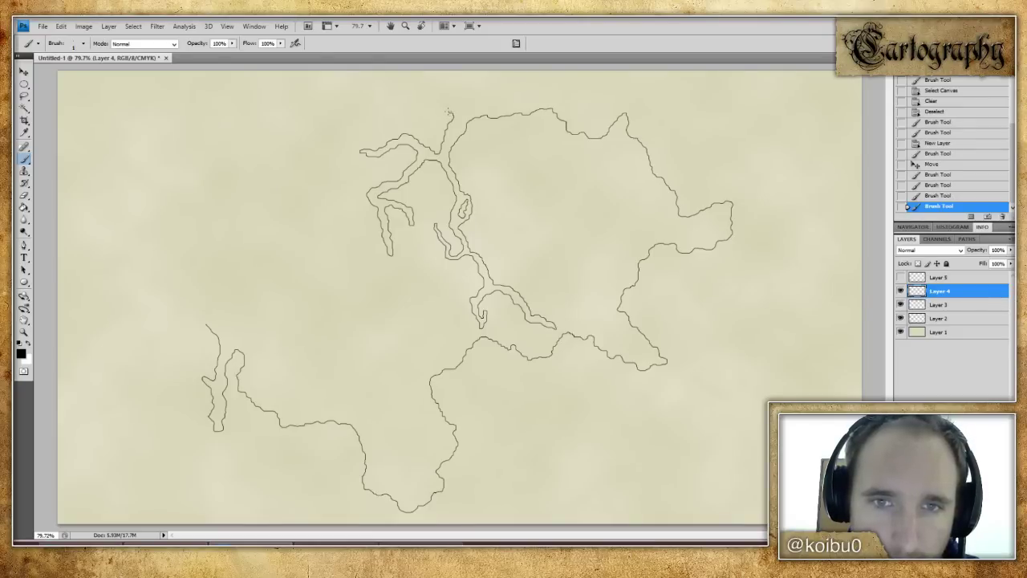
- Check the Layer 5 guide and draw the jagged northern coast westward from the river mouth on Layer 4
{"action": "left_click", "coordinate": [901, 277]}
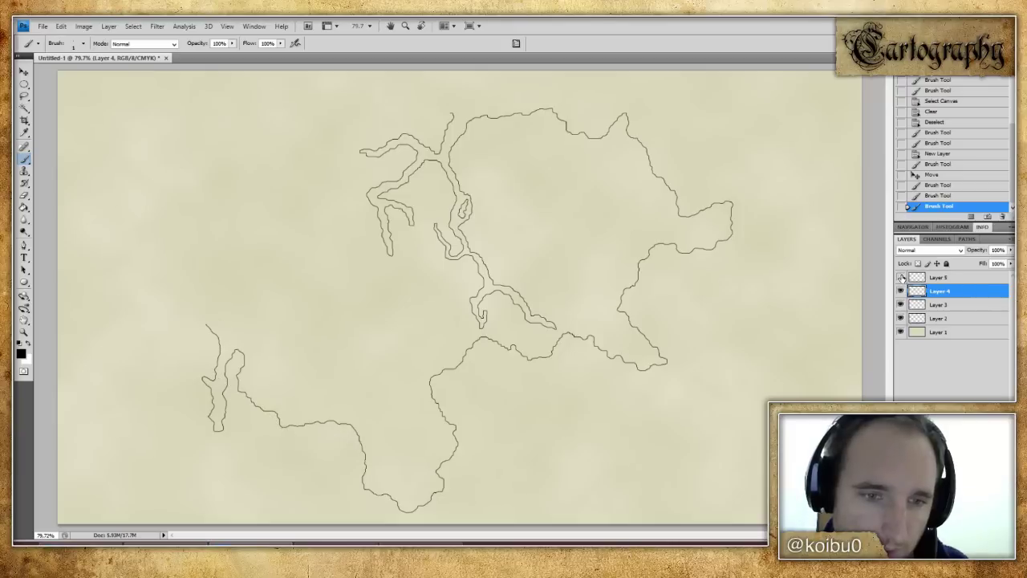
{"action": "left_click", "coordinate": [900, 277]}
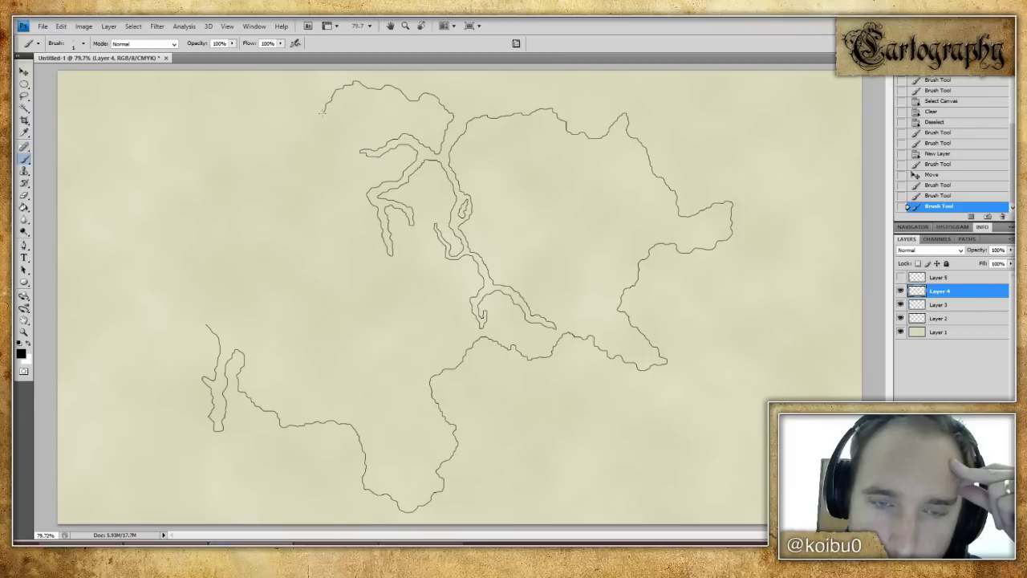
{"action": "mouse_move", "coordinate": [315, 116]}
{"action": "left_mouse_down"}
{"action": "mouse_move", "coordinate": [280, 126]}
{"action": "mouse_move", "coordinate": [267, 162]}
{"action": "left_mouse_up"}
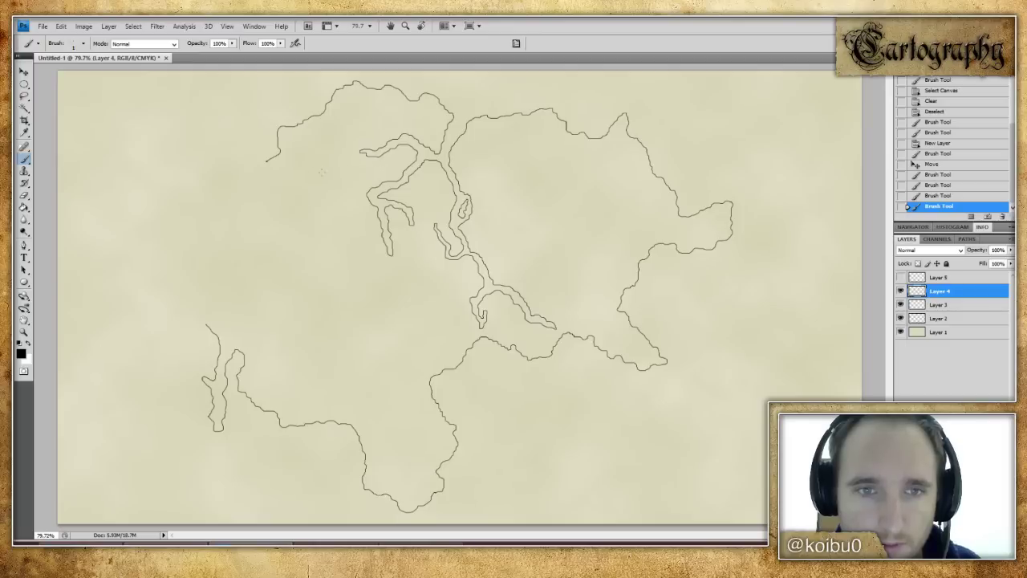
- Select the western end of the new northern coast with the Lasso, delete it and deselect
{"action": "key", "text": "m"}
{"action": "mouse_move", "coordinate": [273, 96]}
{"action": "left_mouse_down"}
{"action": "mouse_move", "coordinate": [262, 202]}
{"action": "mouse_move", "coordinate": [243, 202]}
{"action": "left_mouse_up"}
{"action": "key", "text": "l"}
{"action": "mouse_move", "coordinate": [230, 86]}
{"action": "left_mouse_down"}
{"action": "mouse_move", "coordinate": [302, 103]}
{"action": "mouse_move", "coordinate": [302, 146]}
{"action": "mouse_move", "coordinate": [279, 188]}
{"action": "mouse_move", "coordinate": [215, 138]}
{"action": "left_mouse_up"}
{"action": "key", "text": "Delete"}
{"action": "key", "text": "ctrl+d"}
{"action": "key", "text": "b"}
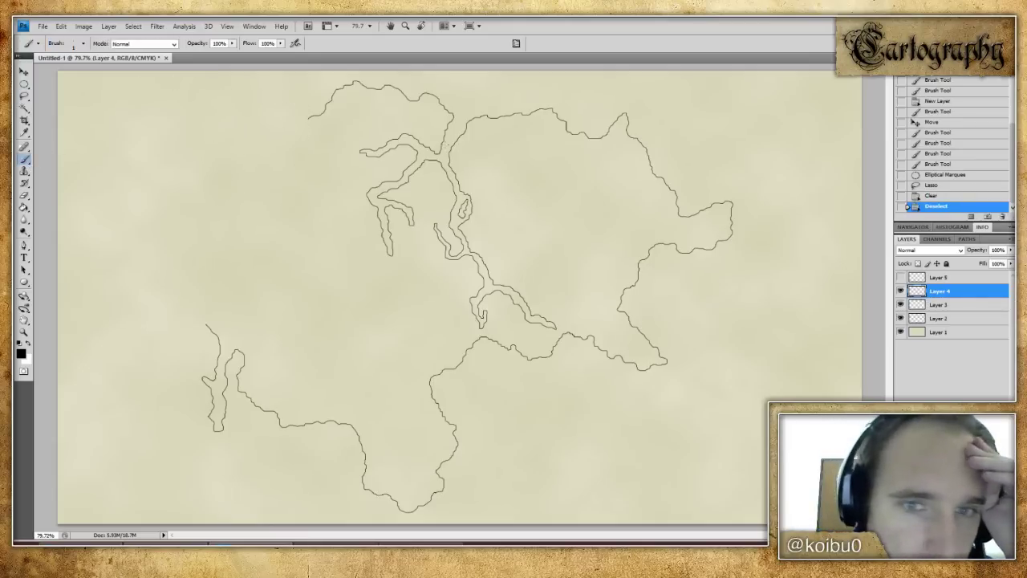
- Extend the jagged northern coast on Layer 4 westward through a deep rounded bay and past a headland
{"action": "left_click", "coordinate": [24, 332]}
{"action": "left_click", "coordinate": [207, 241]}
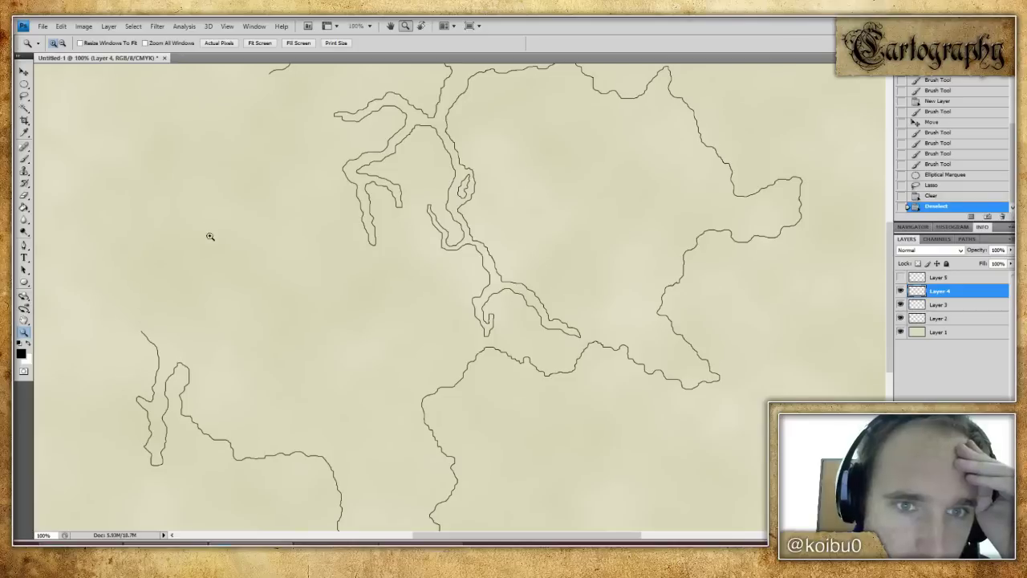
{"action": "scroll", "coordinate": [207, 241], "scroll_direction": "up", "scroll_amount": 2}
{"action": "left_click", "coordinate": [24, 158]}
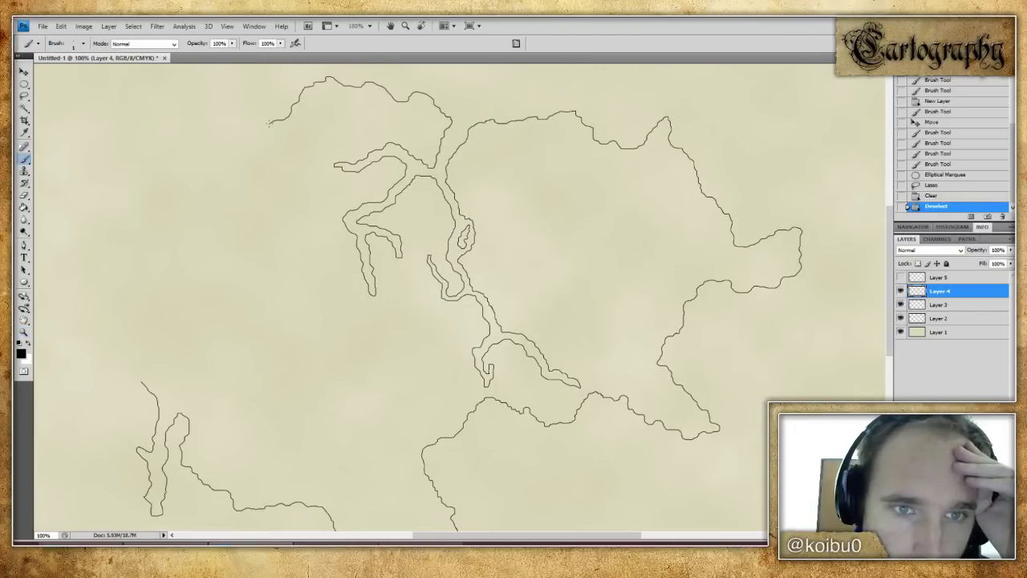
{"action": "mouse_move", "coordinate": [269, 125]}
{"action": "left_mouse_down"}
{"action": "mouse_move", "coordinate": [262, 138]}
{"action": "mouse_move", "coordinate": [225, 127]}
{"action": "mouse_move", "coordinate": [218, 95]}
{"action": "mouse_move", "coordinate": [175, 90]}
{"action": "mouse_move", "coordinate": [179, 104]}
{"action": "left_mouse_up"}
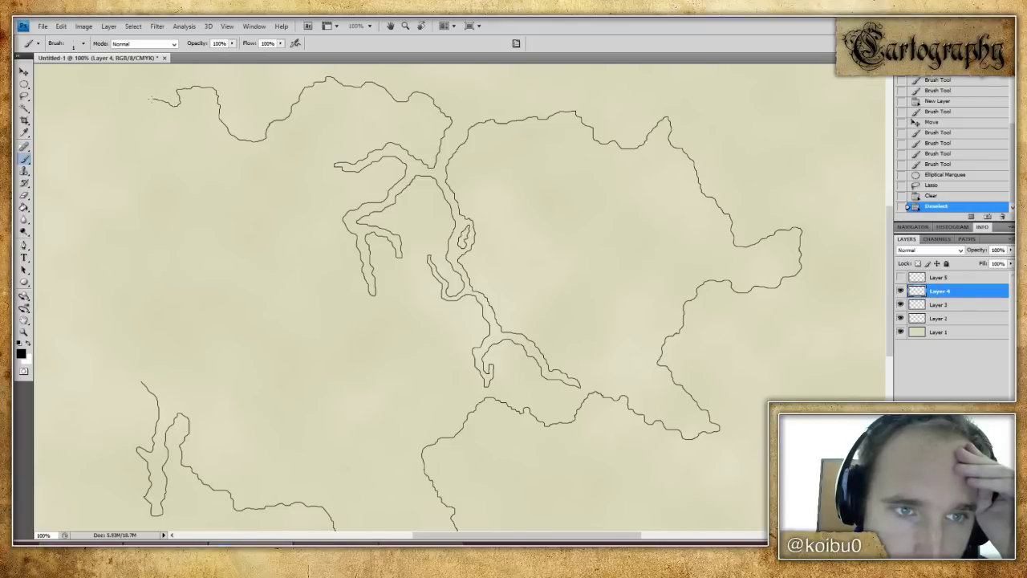
{"action": "left_click_drag", "start_coordinate": [141, 101], "coordinate": [88, 114]}
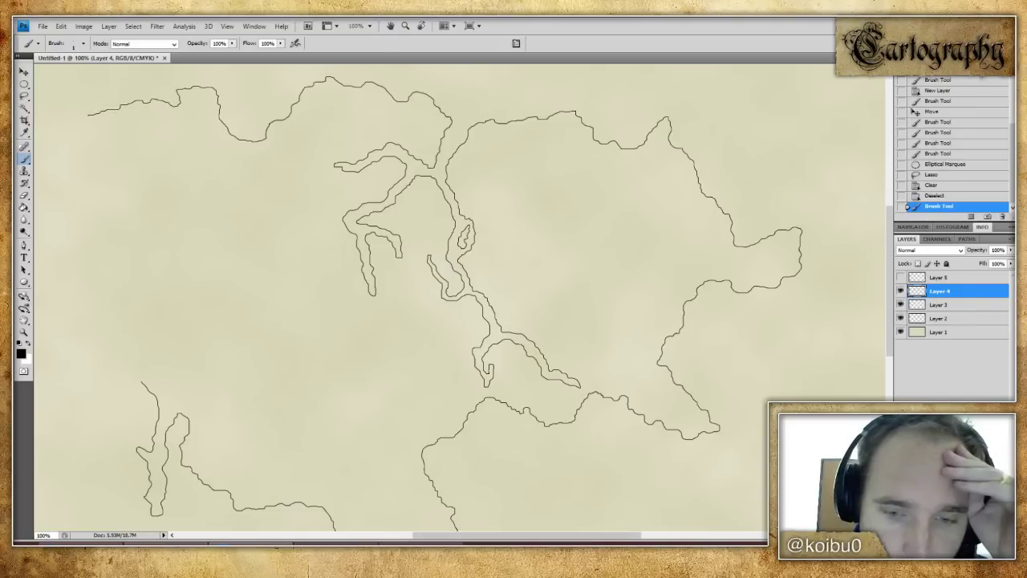
- Compare the northern coast with the Layer 5 guide outline and delete the stretch west of the bay from Layer 4
{"action": "left_click_drag", "start_coordinate": [498, 535], "coordinate": [433, 536]}
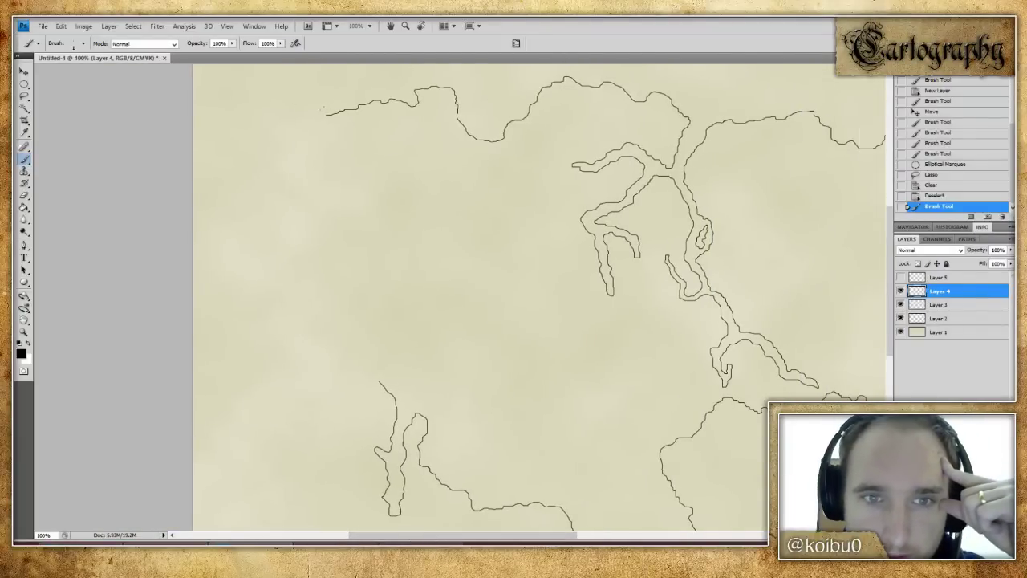
{"action": "left_click", "coordinate": [901, 277]}
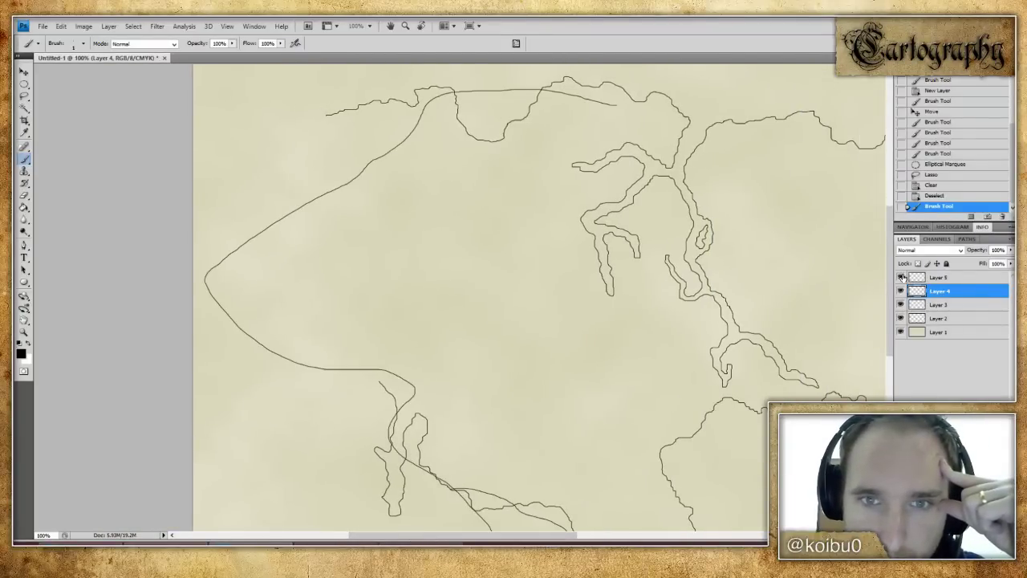
{"action": "left_click", "coordinate": [901, 277]}
{"action": "left_click", "coordinate": [900, 277]}
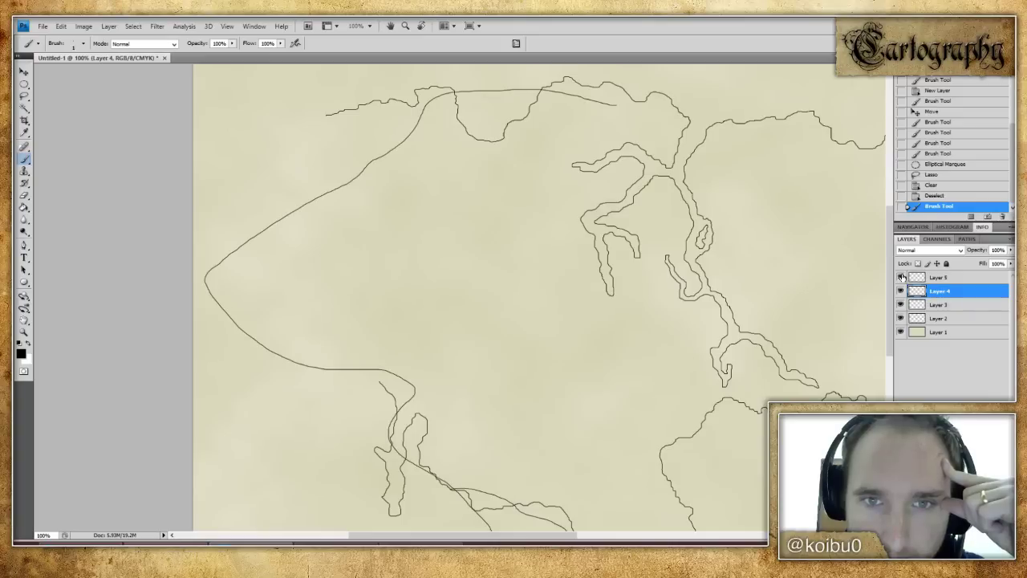
{"action": "left_click", "coordinate": [901, 277]}
{"action": "left_click", "coordinate": [25, 84]}
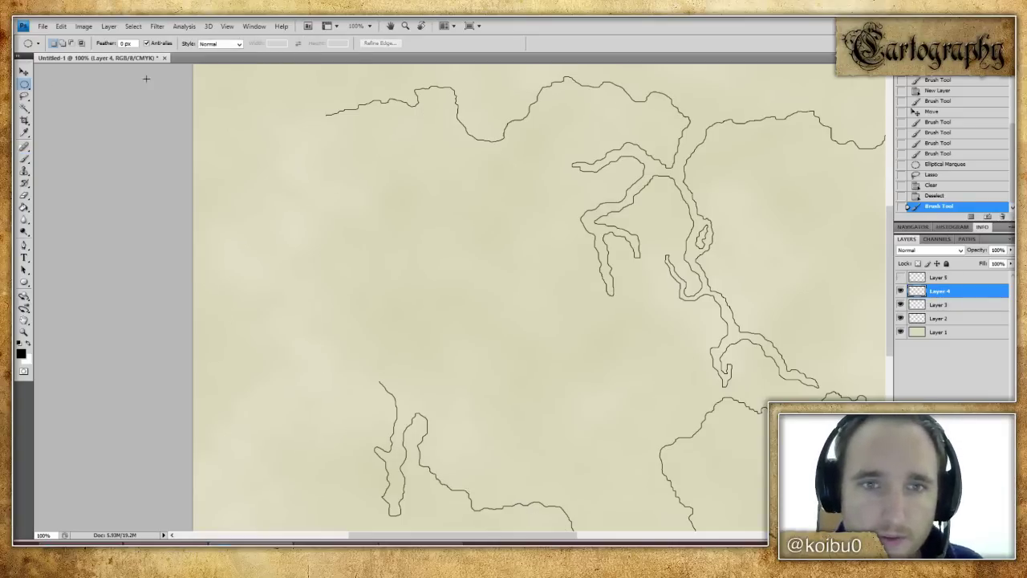
{"action": "left_click_drag", "start_coordinate": [436, 74], "coordinate": [385, 83]}
{"action": "left_click", "coordinate": [24, 96]}
{"action": "mouse_move", "coordinate": [313, 92]}
{"action": "left_mouse_down"}
{"action": "mouse_move", "coordinate": [476, 74]}
{"action": "mouse_move", "coordinate": [458, 94]}
{"action": "mouse_move", "coordinate": [342, 139]}
{"action": "mouse_move", "coordinate": [274, 87]}
{"action": "left_mouse_up"}
{"action": "key", "text": "Delete"}
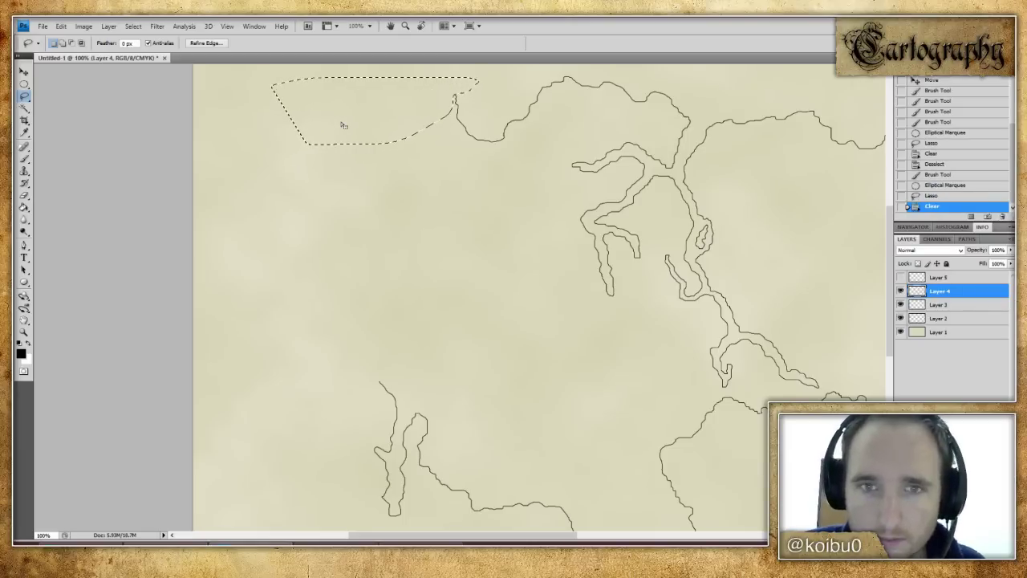
{"action": "key", "text": "ctrl+d"}
- Draw the coast southwest from the pointed headland beside the northern bay and check it against the Layer 5 guide
{"action": "left_click", "coordinate": [25, 135]}
{"action": "left_click", "coordinate": [25, 158]}
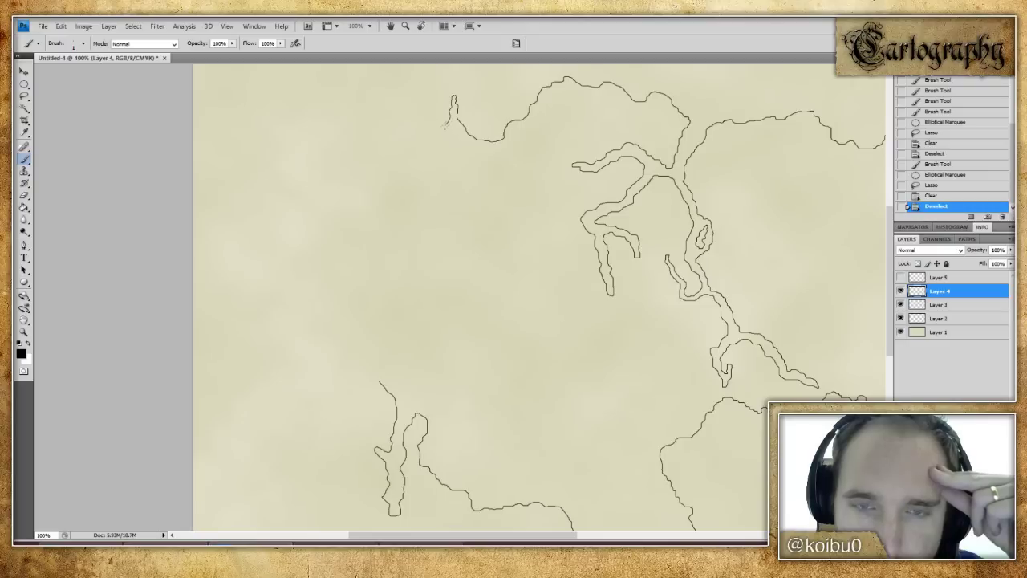
{"action": "mouse_move", "coordinate": [437, 142]}
{"action": "left_mouse_down"}
{"action": "mouse_move", "coordinate": [438, 157]}
{"action": "mouse_move", "coordinate": [395, 171]}
{"action": "left_mouse_up"}
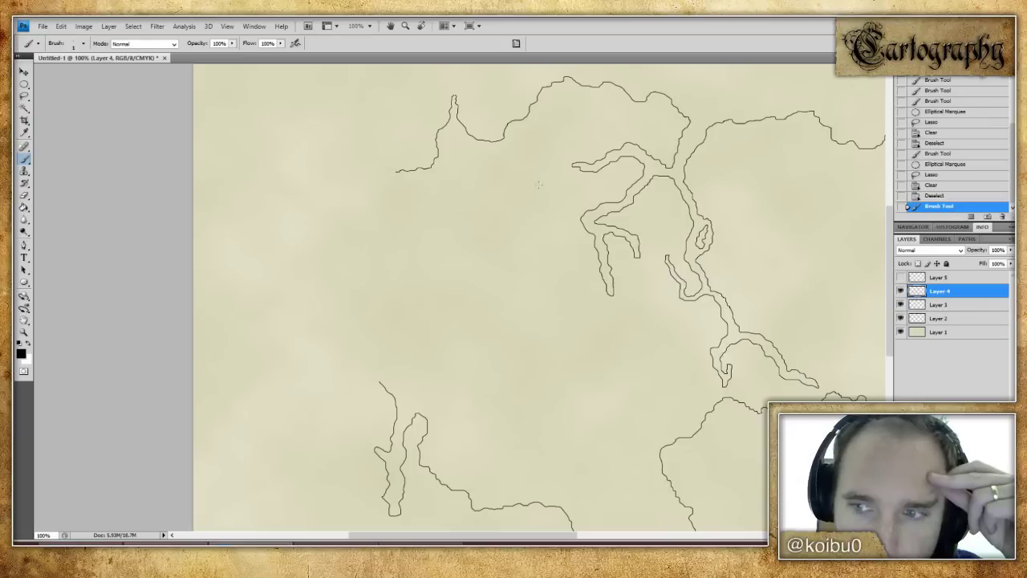
{"action": "left_click", "coordinate": [900, 277]}
{"action": "left_click", "coordinate": [900, 277]}
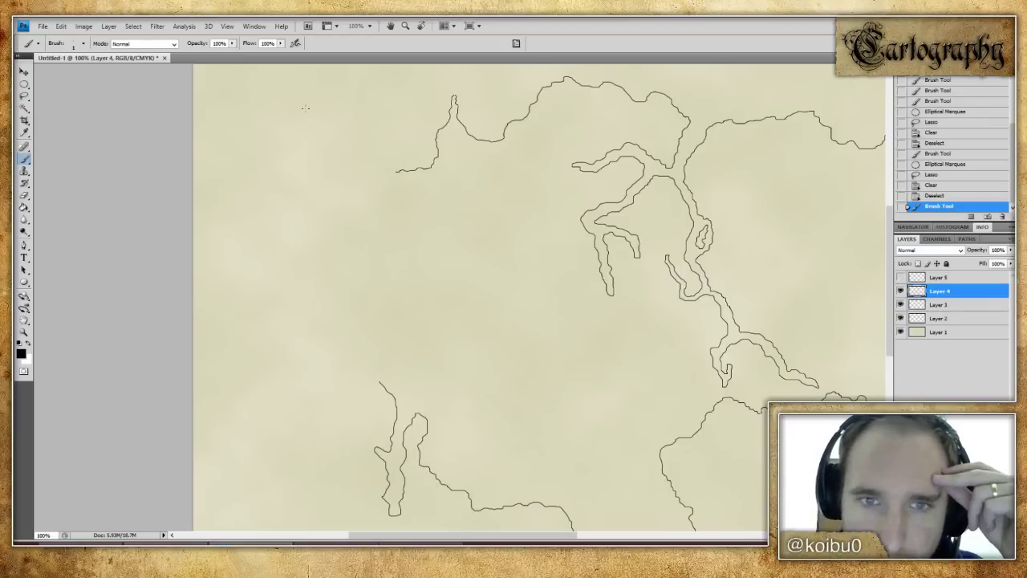
- Try extending the northern coast westward on Layer 4, compare it with the Layer 5 guide, and return to the preceding coast stroke
{"action": "mouse_move", "coordinate": [390, 170]}
{"action": "left_mouse_down"}
{"action": "mouse_move", "coordinate": [350, 177]}
{"action": "mouse_move", "coordinate": [341, 192]}
{"action": "mouse_move", "coordinate": [309, 173]}
{"action": "left_mouse_up"}
{"action": "left_click", "coordinate": [900, 278]}
{"action": "left_click", "coordinate": [900, 277]}
{"action": "key", "text": "ctrl+alt+z"}
{"action": "key", "text": "ctrl+alt+z"}
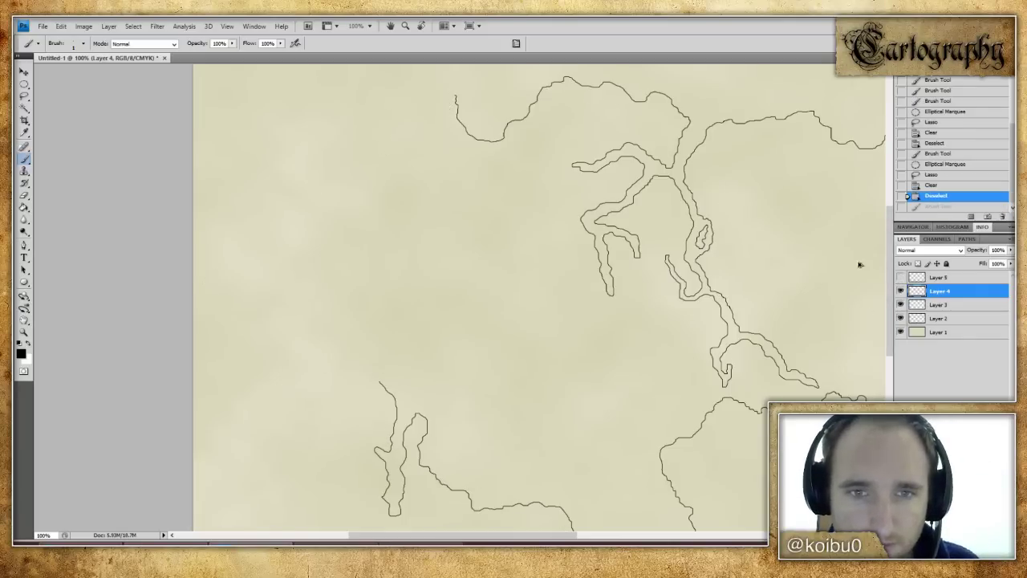
{"action": "key", "text": "ctrl+y"}
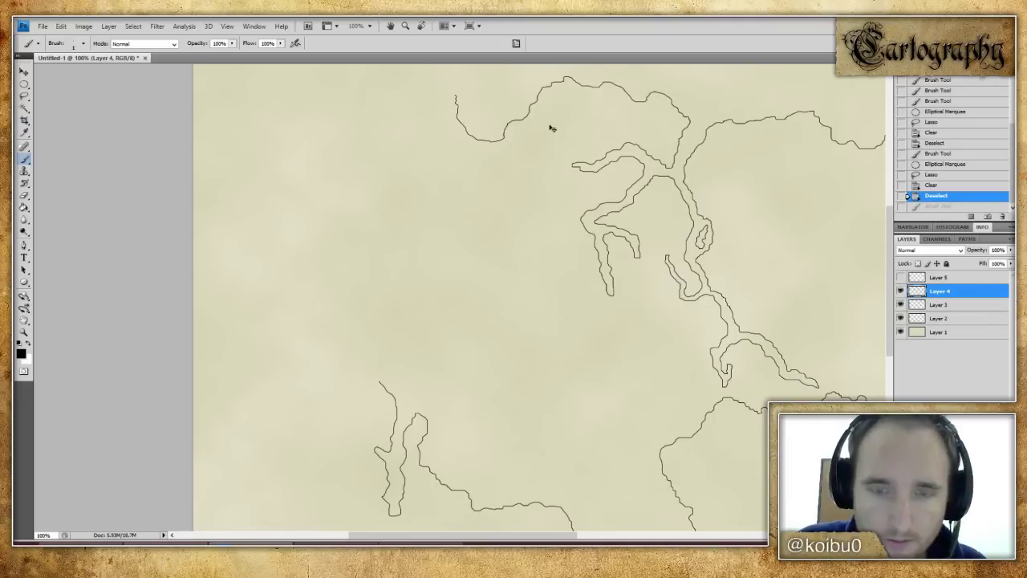
{"action": "left_click", "coordinate": [939, 207]}
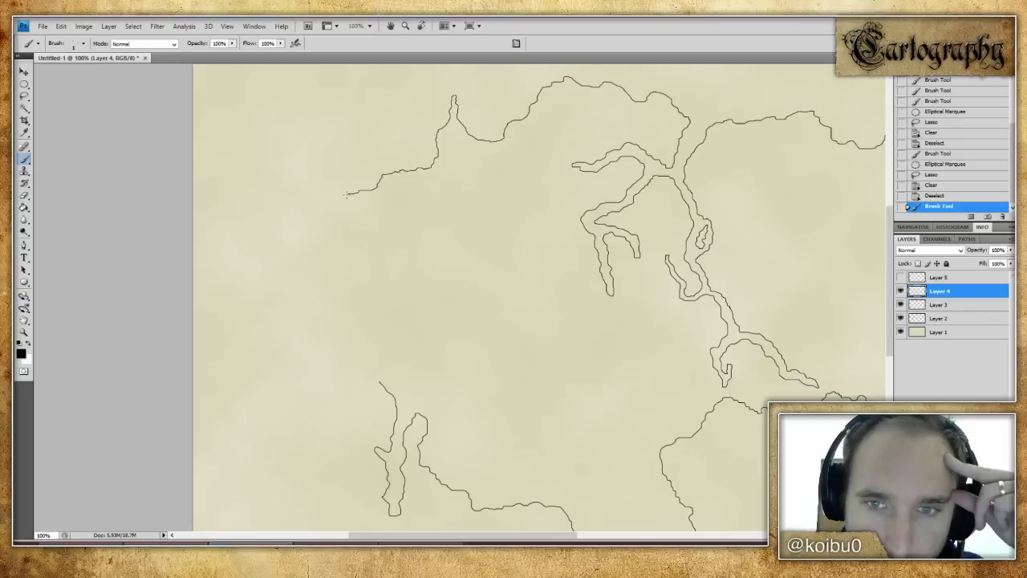
- Draw the western coast on Layer 4 around the pointed northwestern headland and the southern peninsula with its inlet, checking it against the Layer 5 guide
{"action": "mouse_move", "coordinate": [347, 197]}
{"action": "left_mouse_down"}
{"action": "mouse_move", "coordinate": [319, 219]}
{"action": "mouse_move", "coordinate": [294, 187]}
{"action": "mouse_move", "coordinate": [249, 183]}
{"action": "mouse_move", "coordinate": [237, 155]}
{"action": "mouse_move", "coordinate": [214, 204]}
{"action": "mouse_move", "coordinate": [223, 219]}
{"action": "mouse_move", "coordinate": [204, 279]}
{"action": "mouse_move", "coordinate": [227, 303]}
{"action": "mouse_move", "coordinate": [234, 349]}
{"action": "mouse_move", "coordinate": [253, 353]}
{"action": "mouse_move", "coordinate": [263, 341]}
{"action": "mouse_move", "coordinate": [249, 286]}
{"action": "mouse_move", "coordinate": [283, 253]}
{"action": "mouse_move", "coordinate": [288, 330]}
{"action": "mouse_move", "coordinate": [334, 348]}
{"action": "left_mouse_up"}
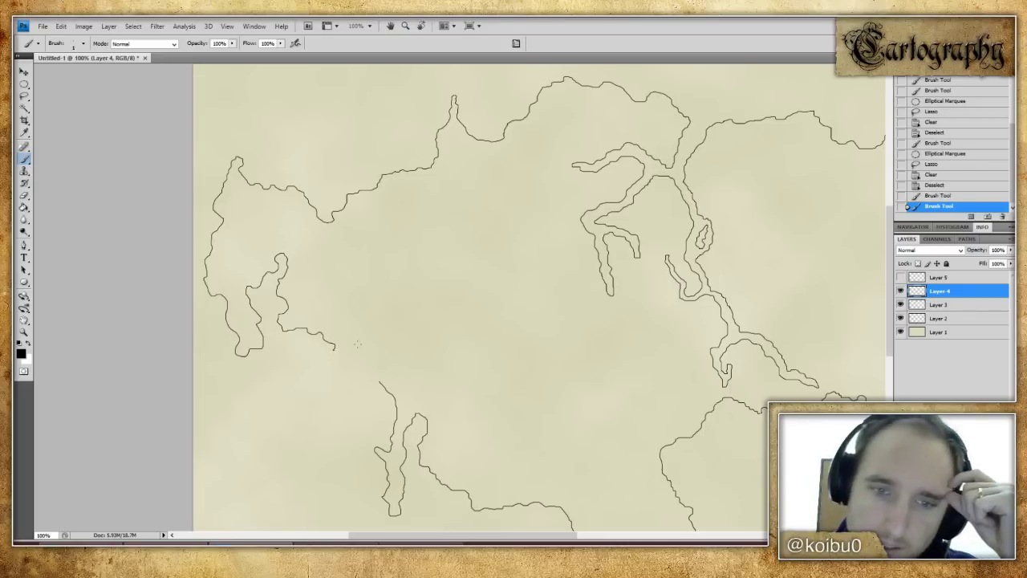
{"action": "left_click", "coordinate": [900, 277]}
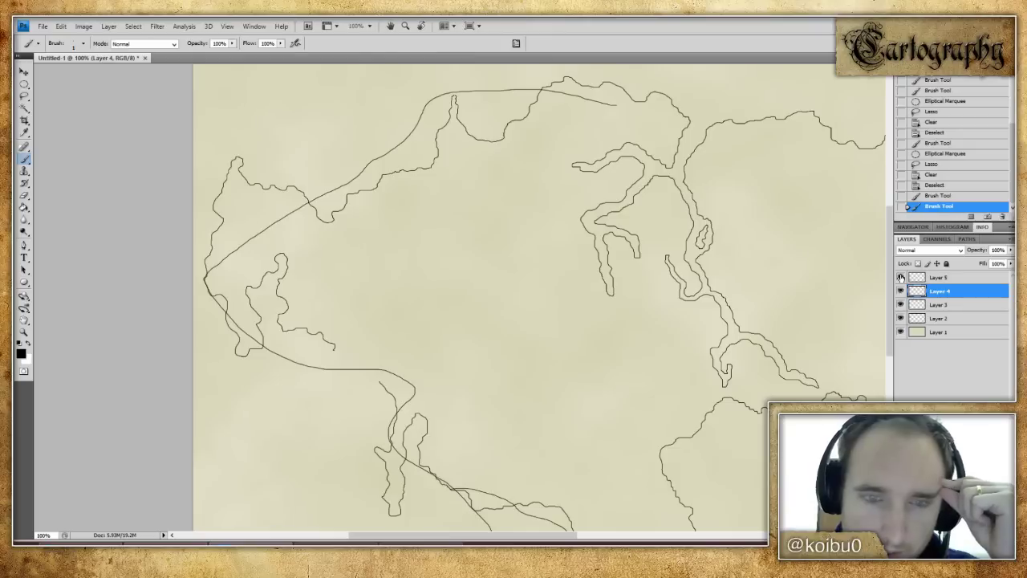
{"action": "left_click", "coordinate": [901, 277]}
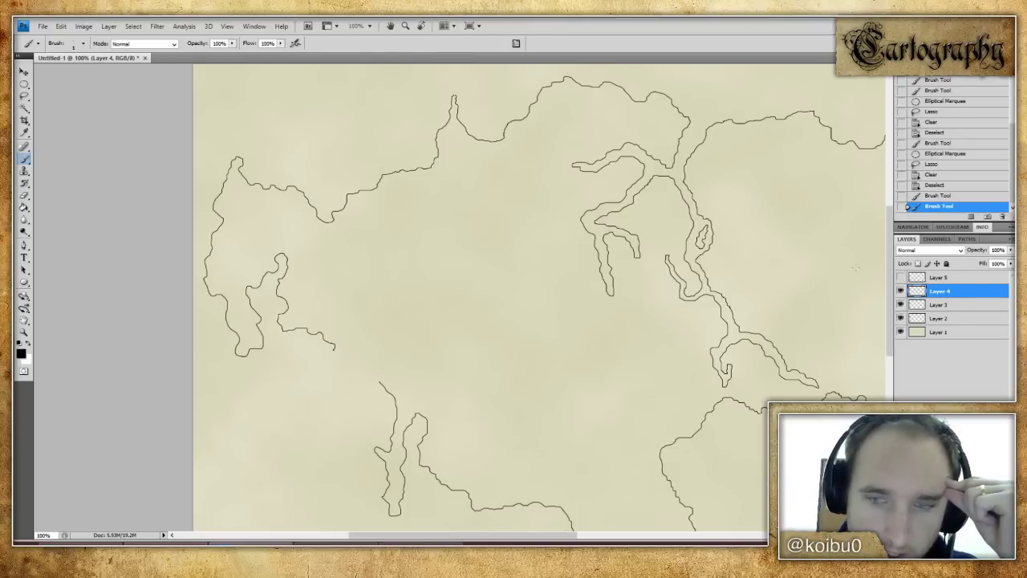
- Clear the whole guide outline from Layer 5 and deselect
{"action": "left_click", "coordinate": [900, 277]}
{"action": "key", "text": "ctrl+a"}
{"action": "left_click", "coordinate": [901, 277]}
{"action": "left_click", "coordinate": [901, 277]}
{"action": "left_click", "coordinate": [935, 278]}
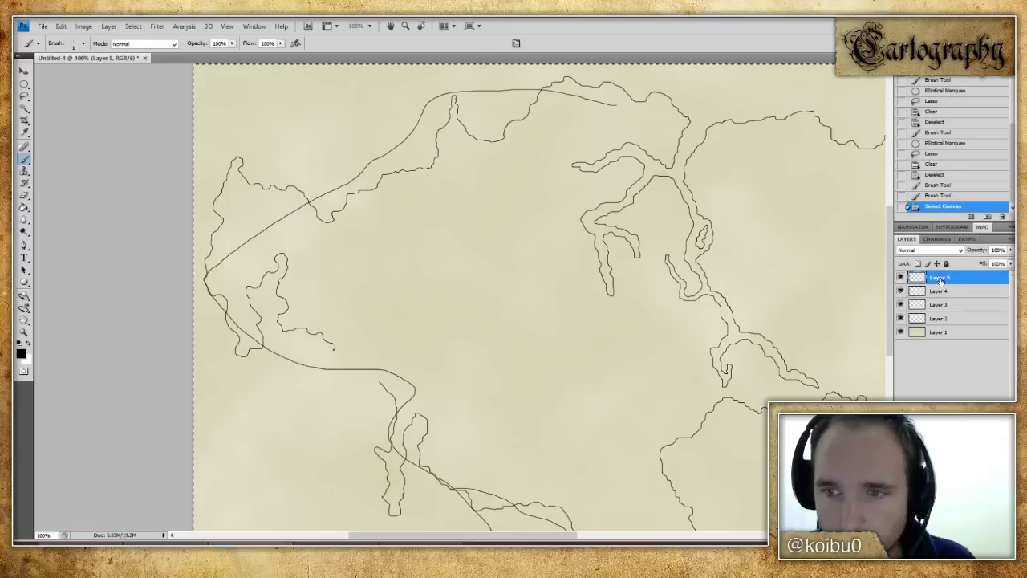
{"action": "key", "text": "ctrl+a"}
{"action": "key", "text": "Delete"}
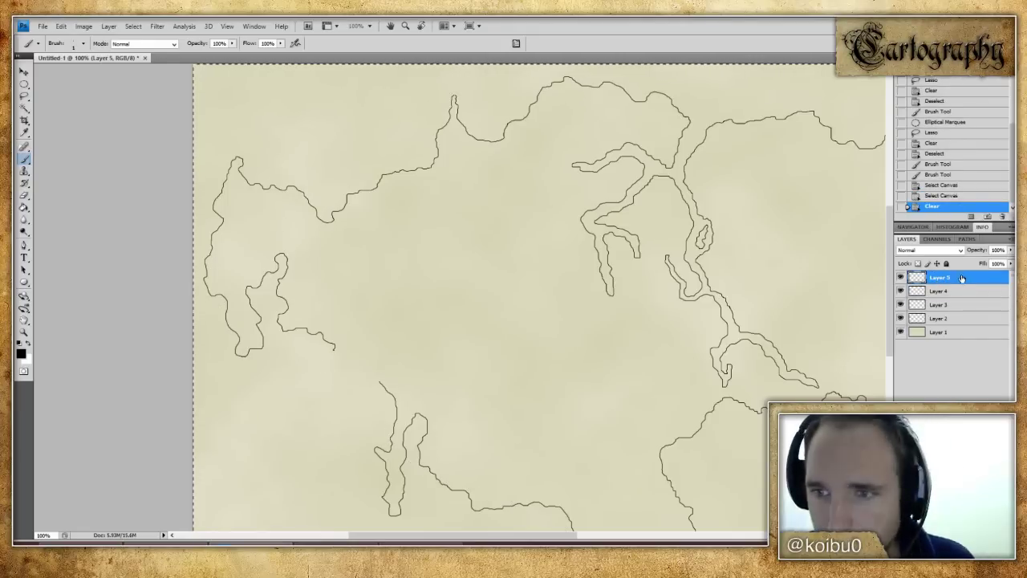
{"action": "key", "text": "ctrl+d"}
- Try closing the gap in the southwestern coast on Layer 5 with a short straight stroke and with a rounded bulge toward the southwest
{"action": "left_click_drag", "start_coordinate": [334, 347], "coordinate": [393, 397]}
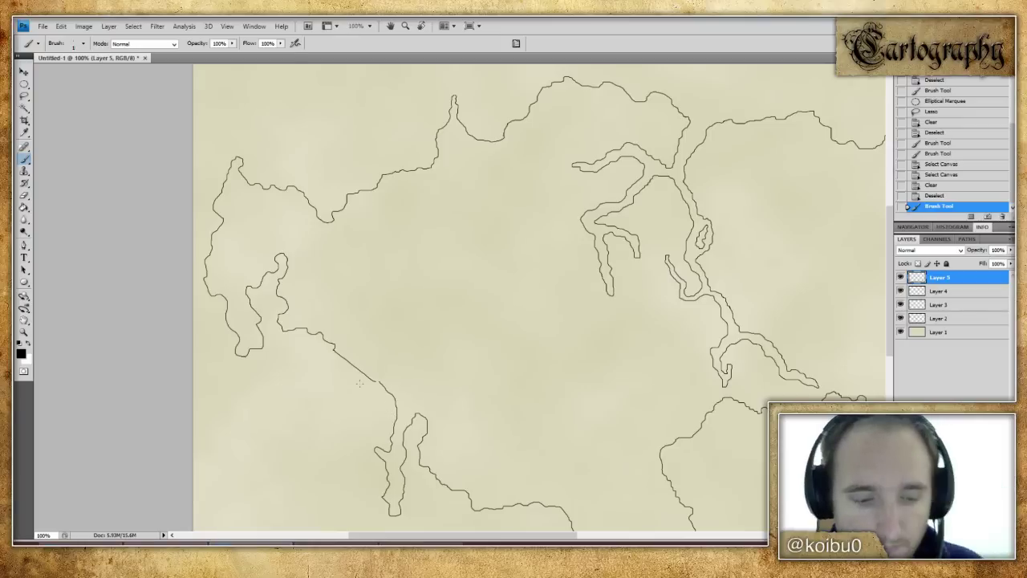
{"action": "key", "text": "ctrl+z"}
{"action": "mouse_move", "coordinate": [369, 332]}
{"action": "left_mouse_down"}
{"action": "mouse_move", "coordinate": [397, 356]}
{"action": "mouse_move", "coordinate": [382, 385]}
{"action": "left_mouse_up"}
{"action": "key", "text": "ctrl+z"}
{"action": "mouse_move", "coordinate": [336, 347]}
{"action": "left_mouse_down"}
{"action": "mouse_move", "coordinate": [278, 424]}
{"action": "mouse_move", "coordinate": [352, 411]}
{"action": "mouse_move", "coordinate": [379, 384]}
{"action": "left_mouse_up"}
{"action": "scroll", "coordinate": [498, 347], "scroll_direction": "down", "scroll_amount": 2}
{"action": "scroll", "coordinate": [497, 346], "scroll_direction": "down", "scroll_amount": 3}
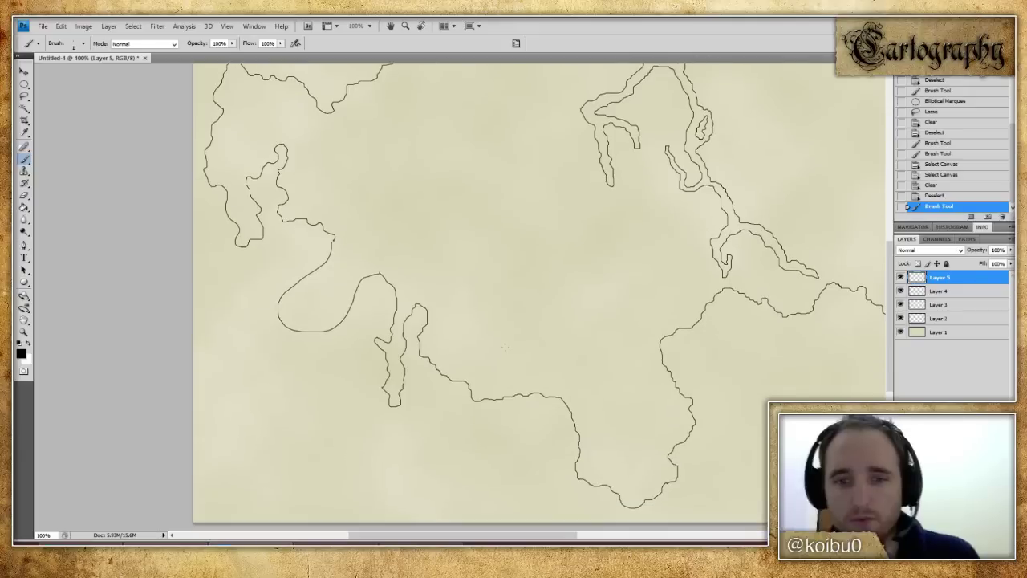
{"action": "double_click", "coordinate": [25, 321]}
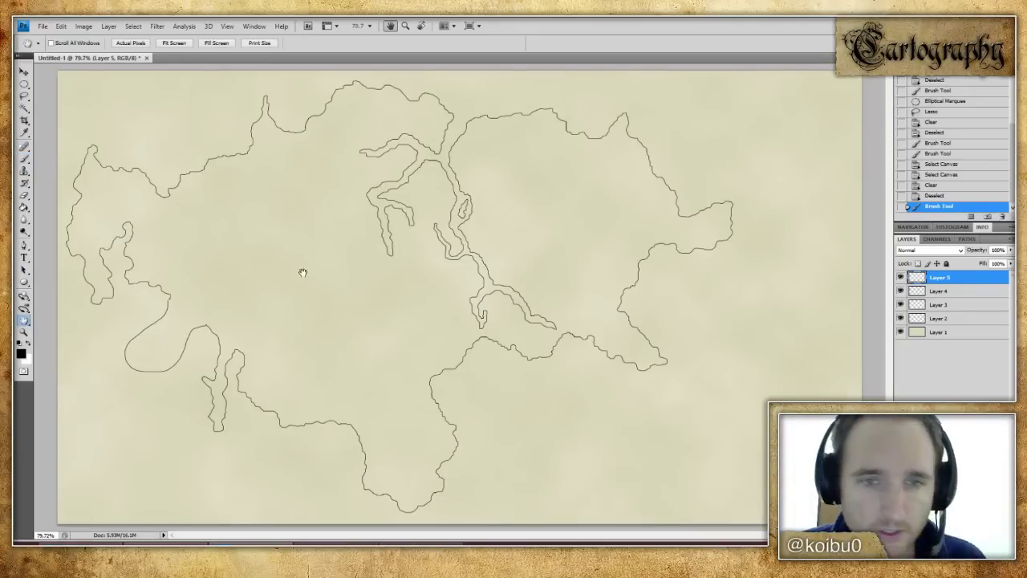
{"action": "key", "text": "ctrl+z"}
- Try joining the two southwestern coast ends on Layer 5 with a direct shoreline and with a narrow headland pointing southwest
{"action": "left_click", "coordinate": [25, 158]}
{"action": "mouse_move", "coordinate": [170, 298]}
{"action": "left_mouse_down"}
{"action": "mouse_move", "coordinate": [271, 262]}
{"action": "mouse_move", "coordinate": [276, 288]}
{"action": "mouse_move", "coordinate": [209, 324]}
{"action": "left_mouse_up"}
{"action": "key", "text": "ctrl+z"}
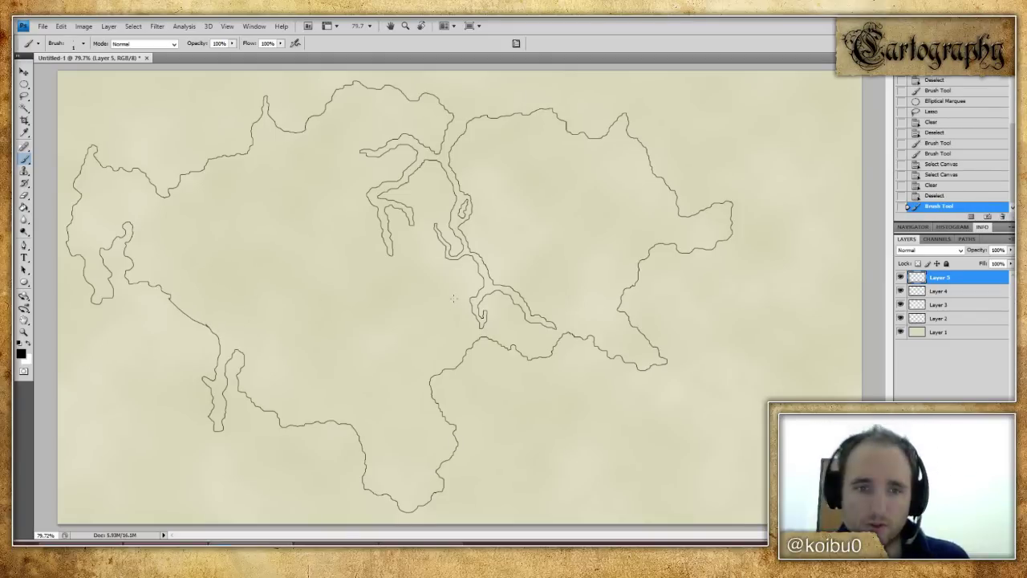
{"action": "key", "text": "ctrl+z"}
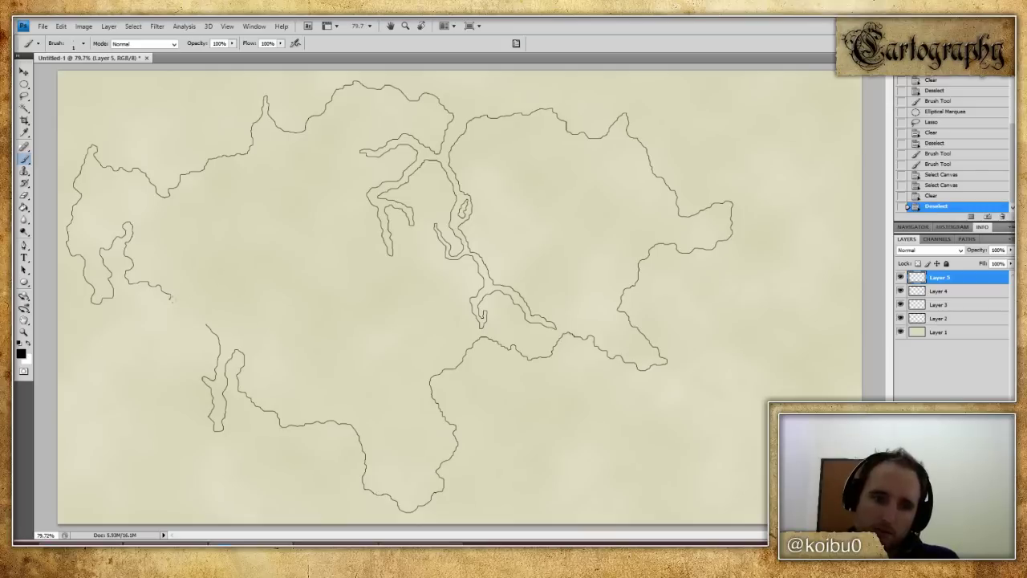
{"action": "mouse_move", "coordinate": [168, 302]}
{"action": "left_mouse_down"}
{"action": "mouse_move", "coordinate": [130, 366]}
{"action": "mouse_move", "coordinate": [208, 325]}
{"action": "left_mouse_up"}
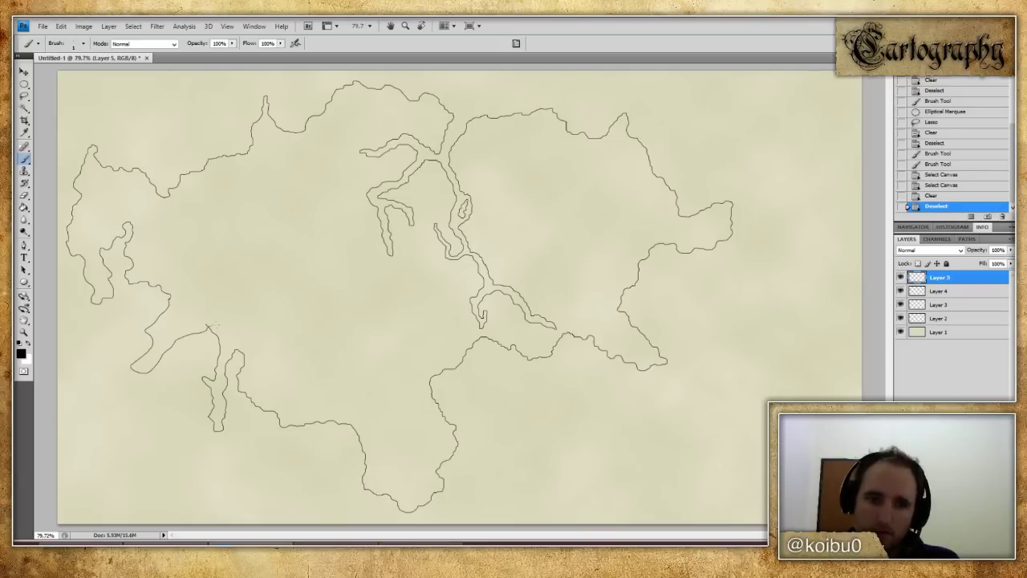
{"action": "key", "text": "ctrl+z"}
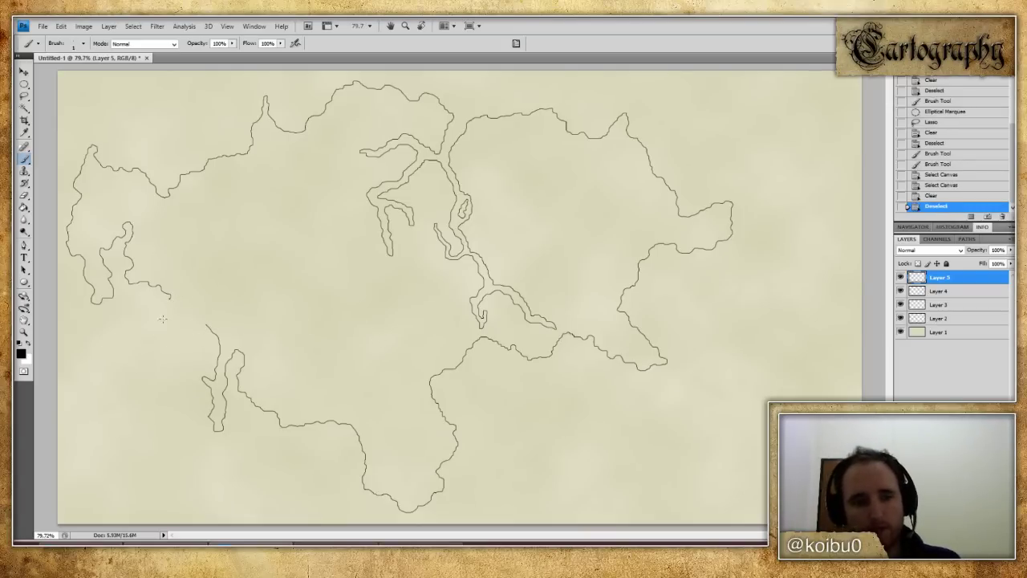
- Try filling the southwestern gap on Layer 5 with narrow inlets running east into the land and with a rounded bay reaching north
{"action": "mouse_move", "coordinate": [169, 300]}
{"action": "left_mouse_down"}
{"action": "mouse_move", "coordinate": [141, 354]}
{"action": "mouse_move", "coordinate": [207, 327]}
{"action": "left_mouse_up"}
{"action": "key", "text": "ctrl+z"}
{"action": "mouse_move", "coordinate": [170, 298]}
{"action": "left_mouse_down"}
{"action": "mouse_move", "coordinate": [232, 297]}
{"action": "mouse_move", "coordinate": [207, 325]}
{"action": "left_mouse_up"}
{"action": "key", "text": "ctrl+z"}
{"action": "mouse_move", "coordinate": [169, 297]}
{"action": "left_mouse_down"}
{"action": "mouse_move", "coordinate": [266, 258]}
{"action": "mouse_move", "coordinate": [206, 289]}
{"action": "mouse_move", "coordinate": [208, 303]}
{"action": "mouse_move", "coordinate": [296, 295]}
{"action": "mouse_move", "coordinate": [271, 316]}
{"action": "mouse_move", "coordinate": [210, 313]}
{"action": "mouse_move", "coordinate": [198, 299]}
{"action": "mouse_move", "coordinate": [299, 332]}
{"action": "mouse_move", "coordinate": [287, 342]}
{"action": "mouse_move", "coordinate": [207, 324]}
{"action": "left_mouse_up"}
{"action": "key", "text": "ctrl+z"}
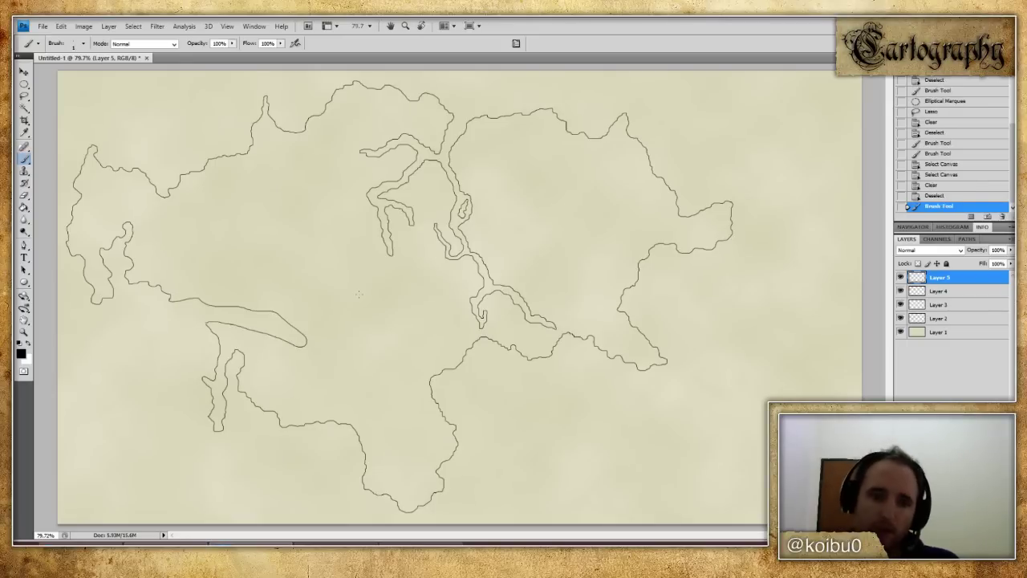
{"action": "key", "text": "ctrl+z"}
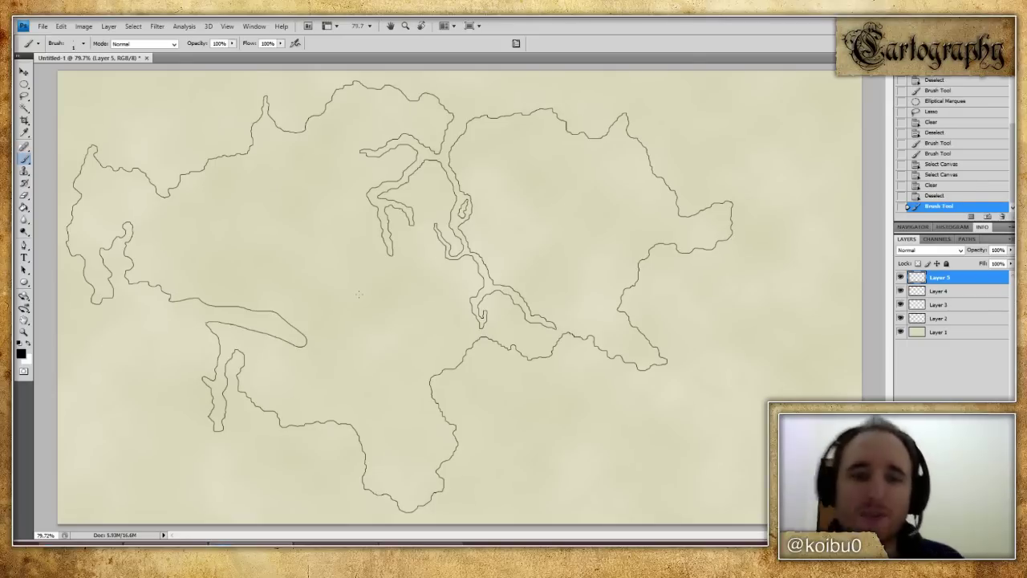
{"action": "mouse_move", "coordinate": [167, 300]}
{"action": "left_mouse_down"}
{"action": "mouse_move", "coordinate": [309, 280]}
{"action": "mouse_move", "coordinate": [305, 299]}
{"action": "mouse_move", "coordinate": [281, 306]}
{"action": "mouse_move", "coordinate": [277, 320]}
{"action": "mouse_move", "coordinate": [212, 309]}
{"action": "left_mouse_up"}
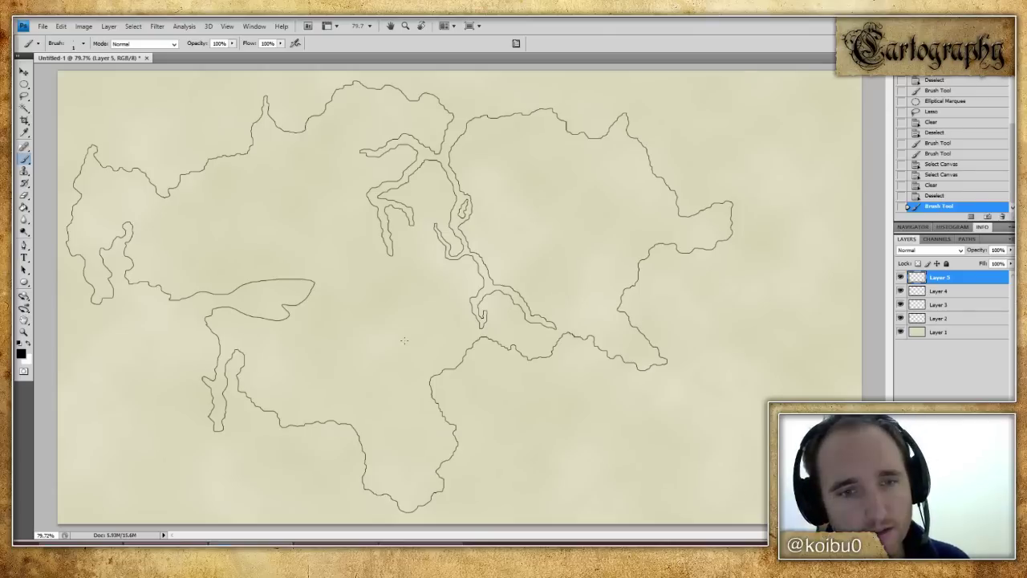
{"action": "key", "text": "ctrl+z"}
{"action": "mouse_move", "coordinate": [171, 296]}
{"action": "left_mouse_down"}
{"action": "mouse_move", "coordinate": [175, 258]}
{"action": "mouse_move", "coordinate": [188, 234]}
{"action": "mouse_move", "coordinate": [202, 223]}
{"action": "mouse_move", "coordinate": [221, 232]}
{"action": "mouse_move", "coordinate": [206, 325]}
{"action": "left_mouse_up"}
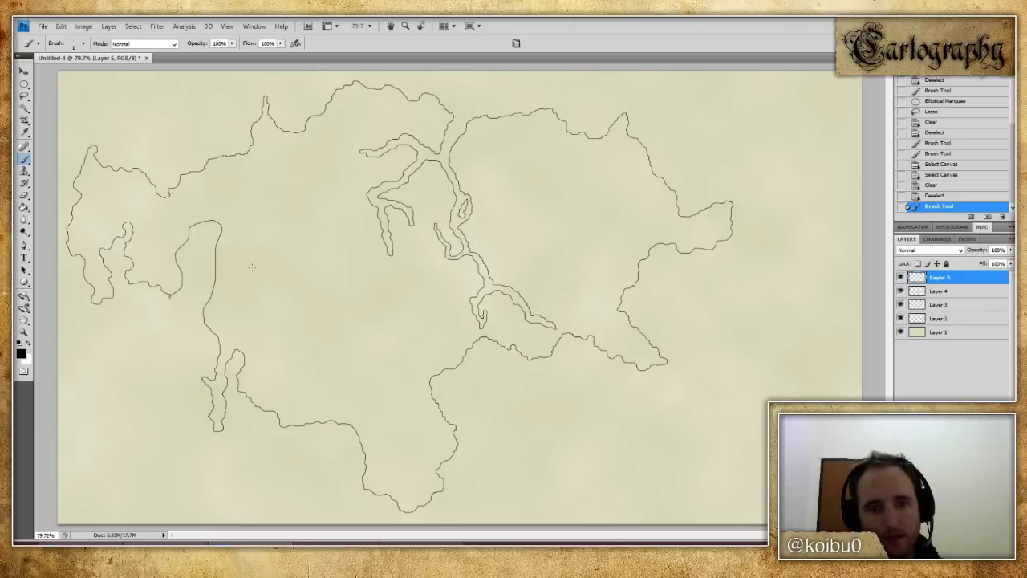
{"action": "key", "text": "ctrl+z"}
- Sketch a long eastward inlet from the southwestern gap on Layer 5 and loosely circle the southern, eastern, western and northern regions
{"action": "mouse_move", "coordinate": [207, 324]}
{"action": "left_mouse_down"}
{"action": "mouse_move", "coordinate": [285, 352]}
{"action": "mouse_move", "coordinate": [367, 348]}
{"action": "mouse_move", "coordinate": [324, 315]}
{"action": "mouse_move", "coordinate": [210, 292]}
{"action": "mouse_move", "coordinate": [175, 296]}
{"action": "left_mouse_up"}
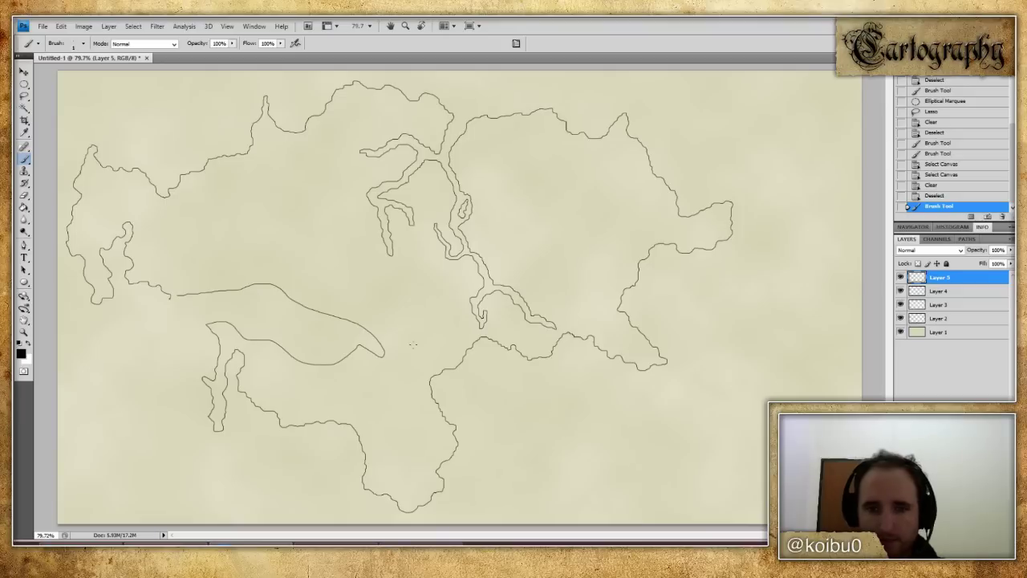
{"action": "mouse_move", "coordinate": [352, 341]}
{"action": "left_mouse_down"}
{"action": "mouse_move", "coordinate": [482, 415]}
{"action": "mouse_move", "coordinate": [492, 507]}
{"action": "mouse_move", "coordinate": [283, 466]}
{"action": "mouse_move", "coordinate": [196, 411]}
{"action": "mouse_move", "coordinate": [195, 317]}
{"action": "mouse_move", "coordinate": [369, 333]}
{"action": "mouse_move", "coordinate": [414, 350]}
{"action": "left_mouse_up"}
{"action": "mouse_move", "coordinate": [513, 293]}
{"action": "left_mouse_down"}
{"action": "mouse_move", "coordinate": [485, 300]}
{"action": "mouse_move", "coordinate": [512, 376]}
{"action": "mouse_move", "coordinate": [570, 349]}
{"action": "mouse_move", "coordinate": [483, 304]}
{"action": "left_mouse_up"}
{"action": "mouse_move", "coordinate": [478, 106]}
{"action": "left_mouse_down"}
{"action": "mouse_move", "coordinate": [521, 279]}
{"action": "mouse_move", "coordinate": [621, 397]}
{"action": "mouse_move", "coordinate": [778, 298]}
{"action": "mouse_move", "coordinate": [766, 161]}
{"action": "mouse_move", "coordinate": [594, 99]}
{"action": "mouse_move", "coordinate": [463, 104]}
{"action": "left_mouse_up"}
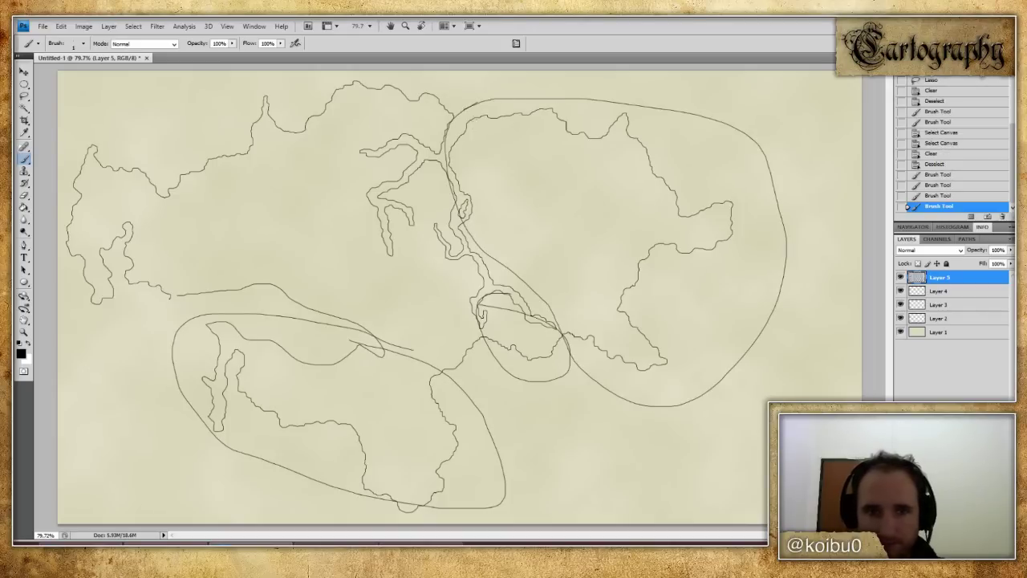
{"action": "mouse_move", "coordinate": [169, 172]}
{"action": "left_mouse_down"}
{"action": "mouse_move", "coordinate": [137, 202]}
{"action": "mouse_move", "coordinate": [118, 334]}
{"action": "mouse_move", "coordinate": [66, 280]}
{"action": "mouse_move", "coordinate": [58, 247]}
{"action": "mouse_move", "coordinate": [92, 138]}
{"action": "mouse_move", "coordinate": [158, 187]}
{"action": "left_mouse_up"}
{"action": "mouse_move", "coordinate": [275, 95]}
{"action": "left_mouse_down"}
{"action": "mouse_move", "coordinate": [297, 136]}
{"action": "mouse_move", "coordinate": [342, 152]}
{"action": "mouse_move", "coordinate": [439, 148]}
{"action": "mouse_move", "coordinate": [455, 101]}
{"action": "mouse_move", "coordinate": [407, 72]}
{"action": "mouse_move", "coordinate": [289, 93]}
{"action": "left_mouse_up"}
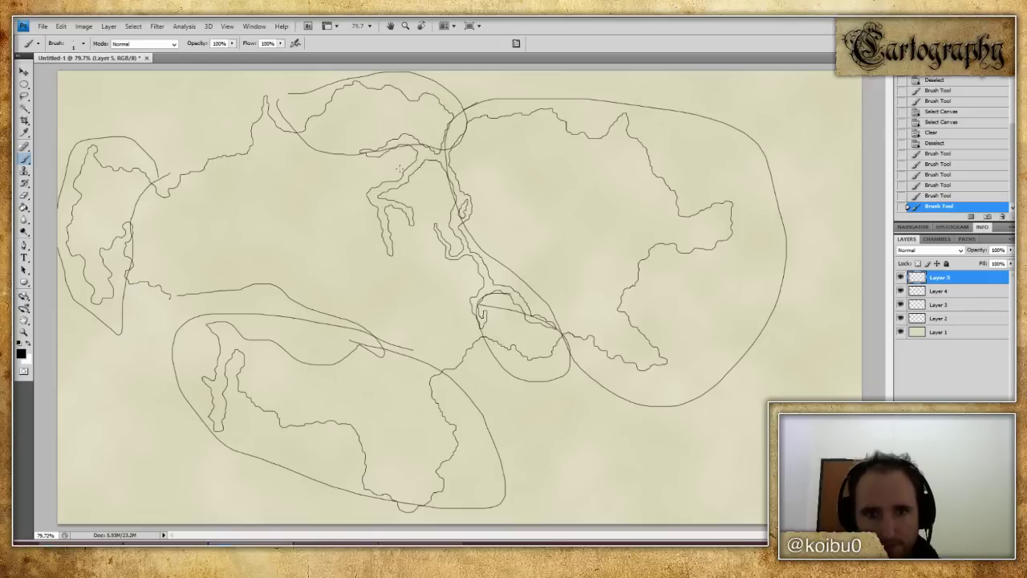
- Circle the central river regions and the large northwestern region on Layer 5, and add short marks inside the circled areas
{"action": "mouse_move", "coordinate": [384, 212]}
{"action": "left_mouse_down"}
{"action": "mouse_move", "coordinate": [379, 283]}
{"action": "mouse_move", "coordinate": [393, 304]}
{"action": "left_mouse_up"}
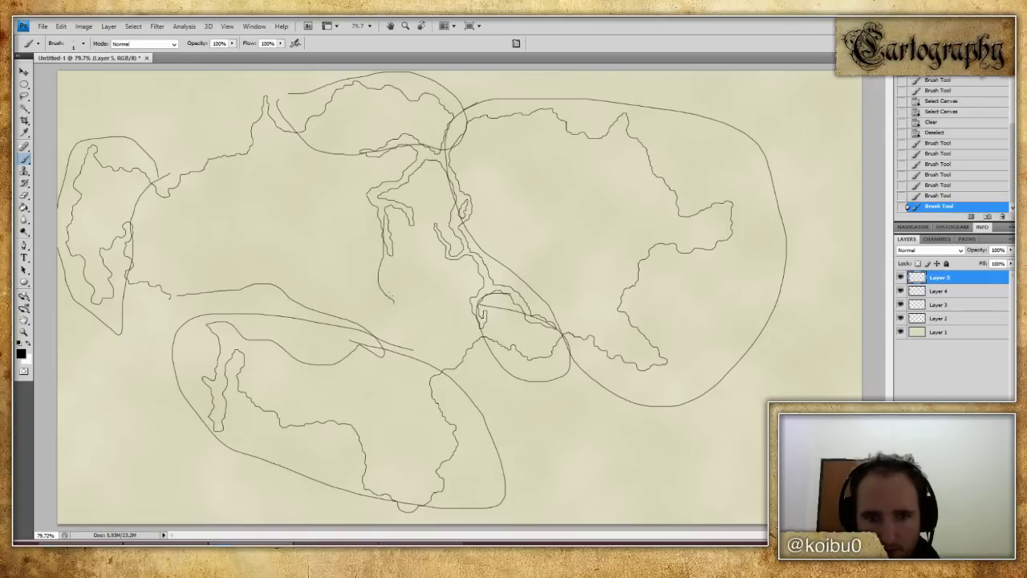
{"action": "key", "text": "ctrl+z"}
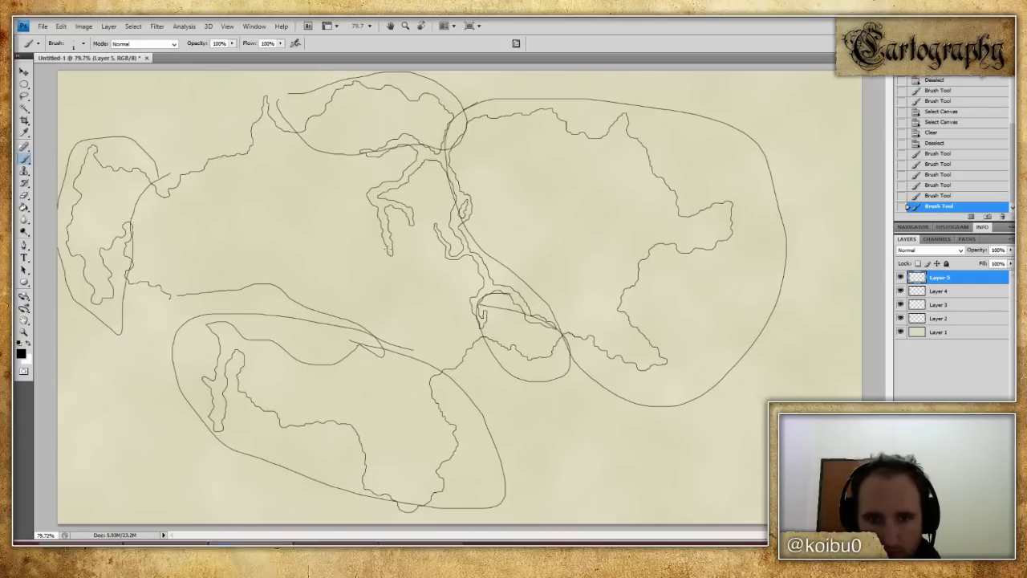
{"action": "mouse_move", "coordinate": [390, 254]}
{"action": "left_mouse_down"}
{"action": "mouse_move", "coordinate": [445, 269]}
{"action": "mouse_move", "coordinate": [479, 219]}
{"action": "mouse_move", "coordinate": [453, 159]}
{"action": "mouse_move", "coordinate": [423, 157]}
{"action": "mouse_move", "coordinate": [393, 180]}
{"action": "mouse_move", "coordinate": [390, 255]}
{"action": "mouse_move", "coordinate": [347, 314]}
{"action": "mouse_move", "coordinate": [367, 353]}
{"action": "mouse_move", "coordinate": [407, 369]}
{"action": "mouse_move", "coordinate": [472, 372]}
{"action": "mouse_move", "coordinate": [488, 341]}
{"action": "mouse_move", "coordinate": [481, 240]}
{"action": "mouse_move", "coordinate": [470, 214]}
{"action": "left_mouse_up"}
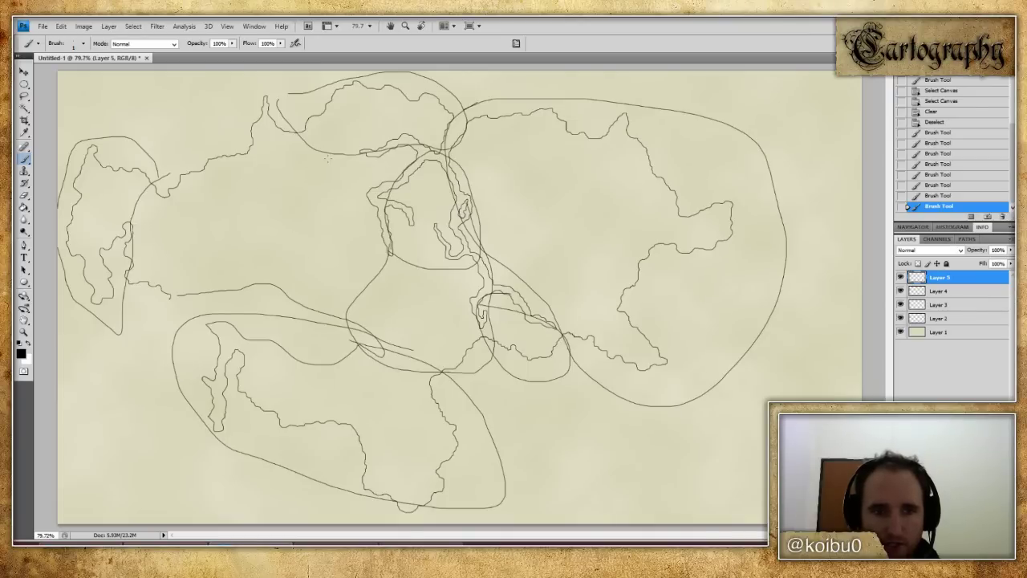
{"action": "mouse_move", "coordinate": [284, 85]}
{"action": "left_mouse_down"}
{"action": "mouse_move", "coordinate": [213, 114]}
{"action": "mouse_move", "coordinate": [159, 198]}
{"action": "mouse_move", "coordinate": [130, 275]}
{"action": "mouse_move", "coordinate": [201, 320]}
{"action": "mouse_move", "coordinate": [366, 300]}
{"action": "mouse_move", "coordinate": [407, 199]}
{"action": "mouse_move", "coordinate": [393, 150]}
{"action": "mouse_move", "coordinate": [262, 139]}
{"action": "mouse_move", "coordinate": [259, 112]}
{"action": "left_mouse_up"}
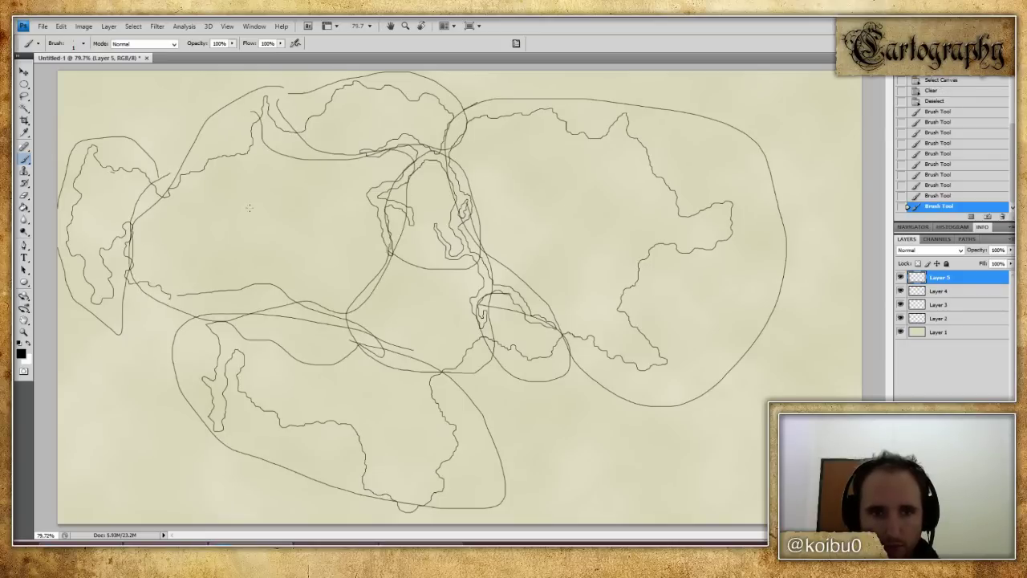
{"action": "left_click_drag", "start_coordinate": [425, 212], "coordinate": [411, 300]}
{"action": "left_click_drag", "start_coordinate": [333, 363], "coordinate": [378, 389]}
{"action": "left_click_drag", "start_coordinate": [573, 239], "coordinate": [615, 259]}
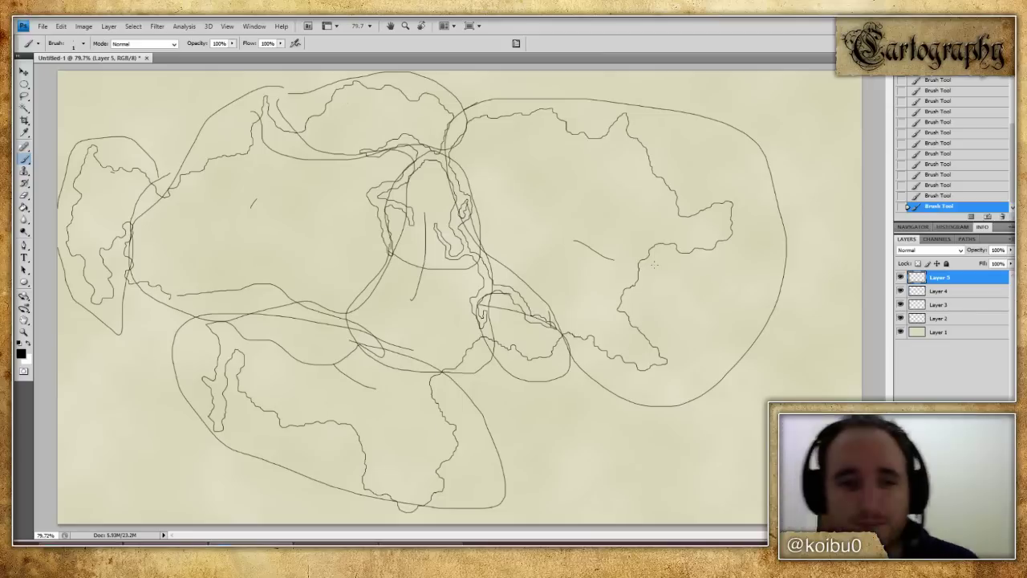
- Clear the trial inlet and all region outlines from Layer 5 and deselect
{"action": "key", "text": "ctrl+a"}
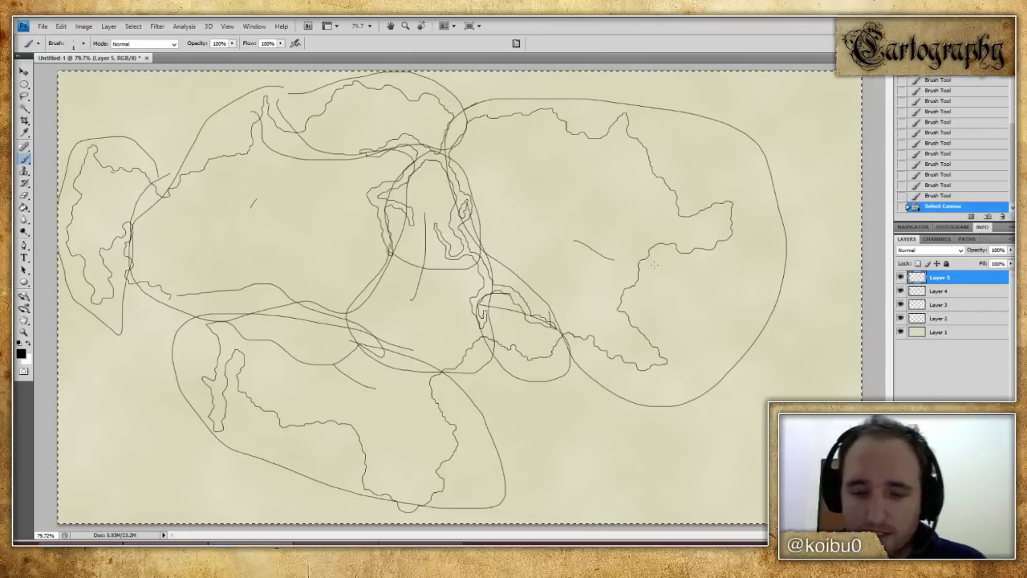
{"action": "key", "text": "Delete"}
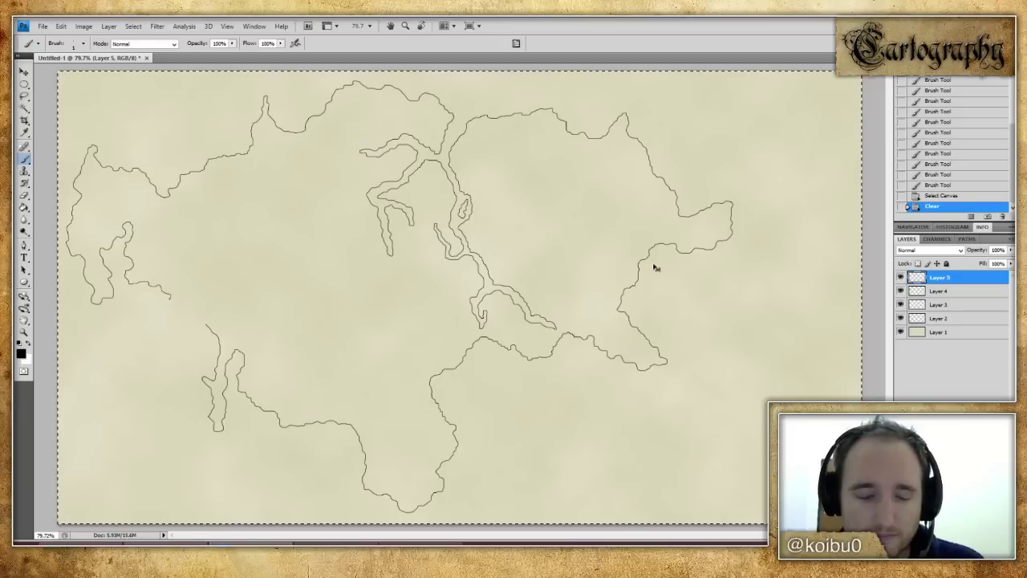
{"action": "key", "text": "ctrl+z"}
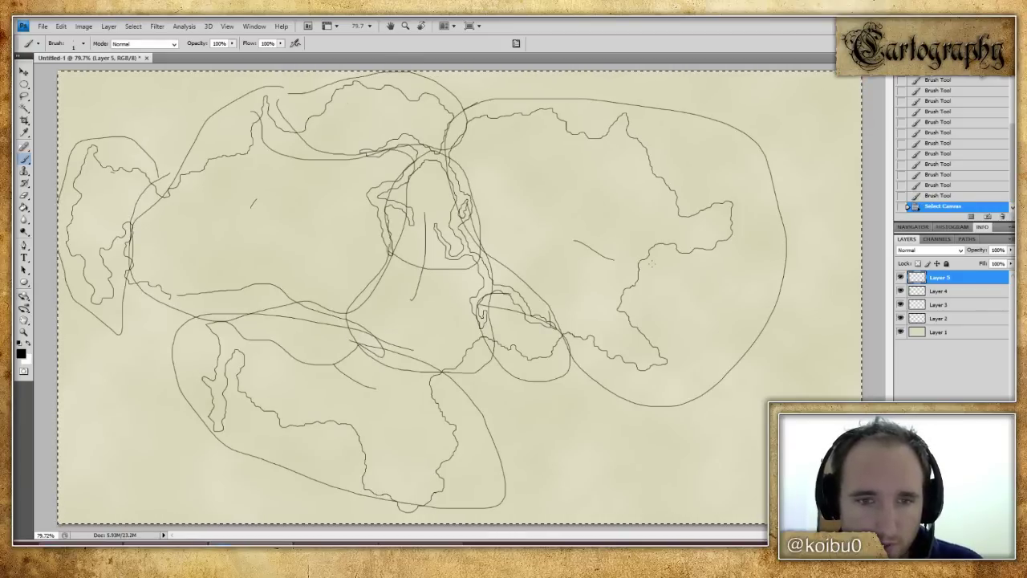
{"action": "key", "text": "ctrl+z"}
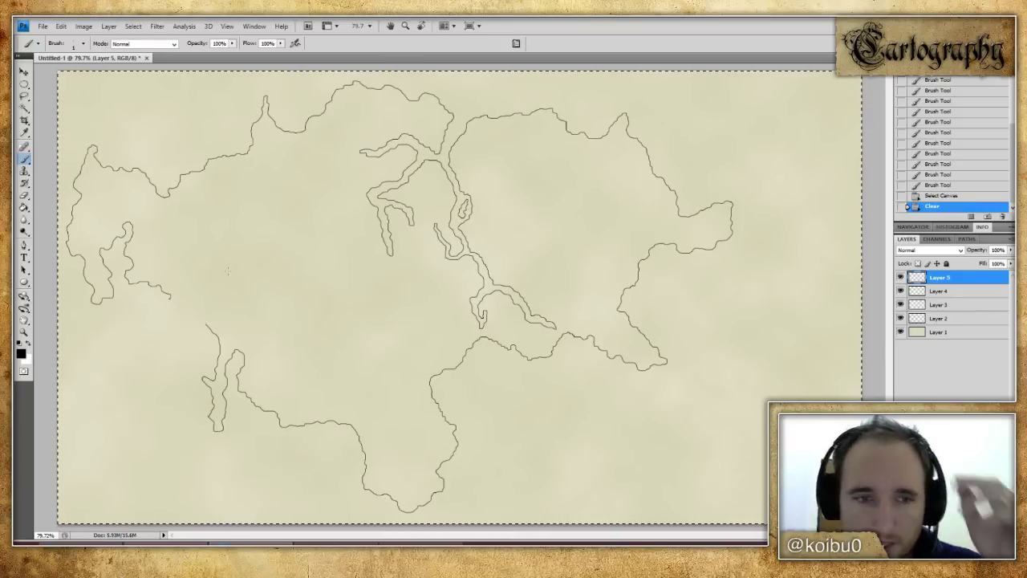
{"action": "key", "text": "ctrl+d"}
- Try closing the southwestern gap on Layer 5 with a smooth eastward inlet, replacing it with a jagged inlet reaching southeast into the land
{"action": "mouse_move", "coordinate": [170, 297]}
{"action": "left_mouse_down"}
{"action": "mouse_move", "coordinate": [332, 302]}
{"action": "mouse_move", "coordinate": [349, 334]}
{"action": "mouse_move", "coordinate": [310, 342]}
{"action": "mouse_move", "coordinate": [207, 325]}
{"action": "left_mouse_up"}
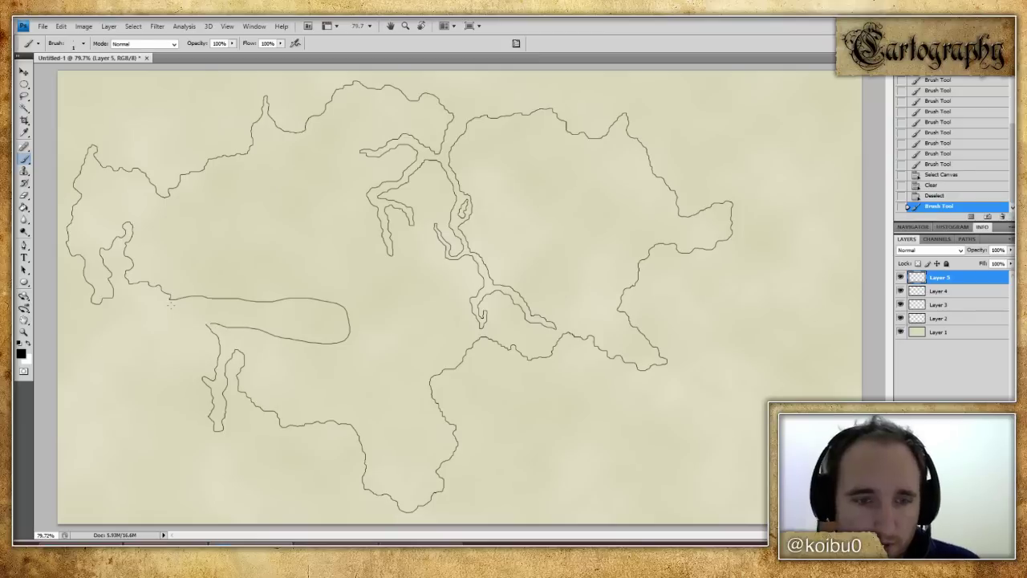
{"action": "key", "text": "ctrl+z"}
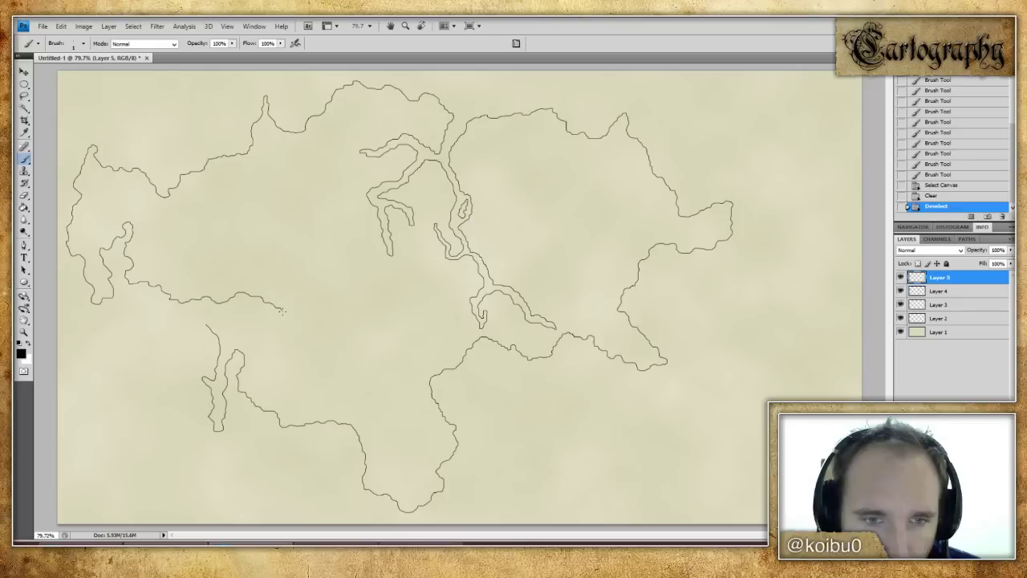
{"action": "left_click_drag", "start_coordinate": [297, 316], "coordinate": [301, 310]}
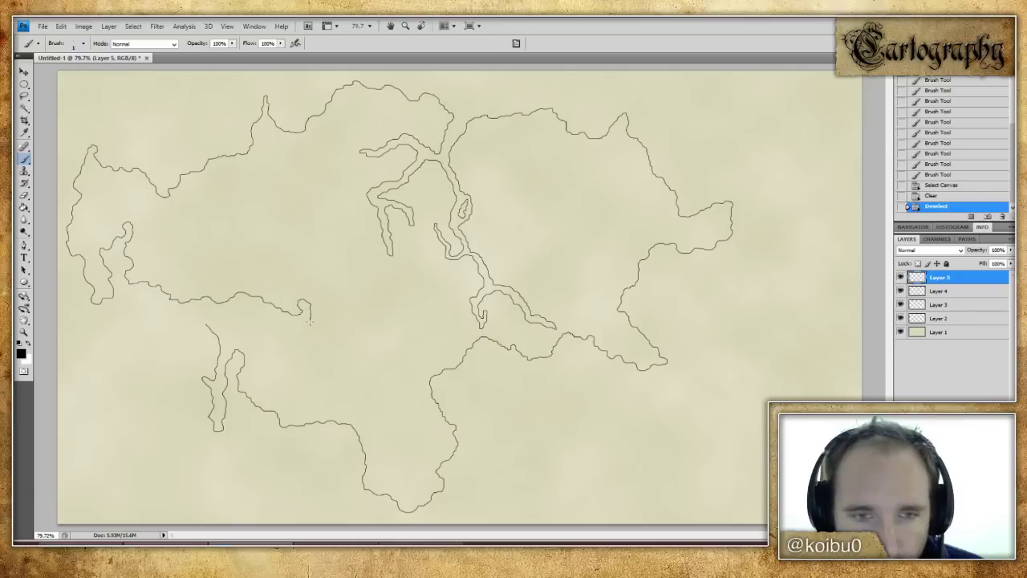
{"action": "left_click_drag", "start_coordinate": [309, 329], "coordinate": [367, 362]}
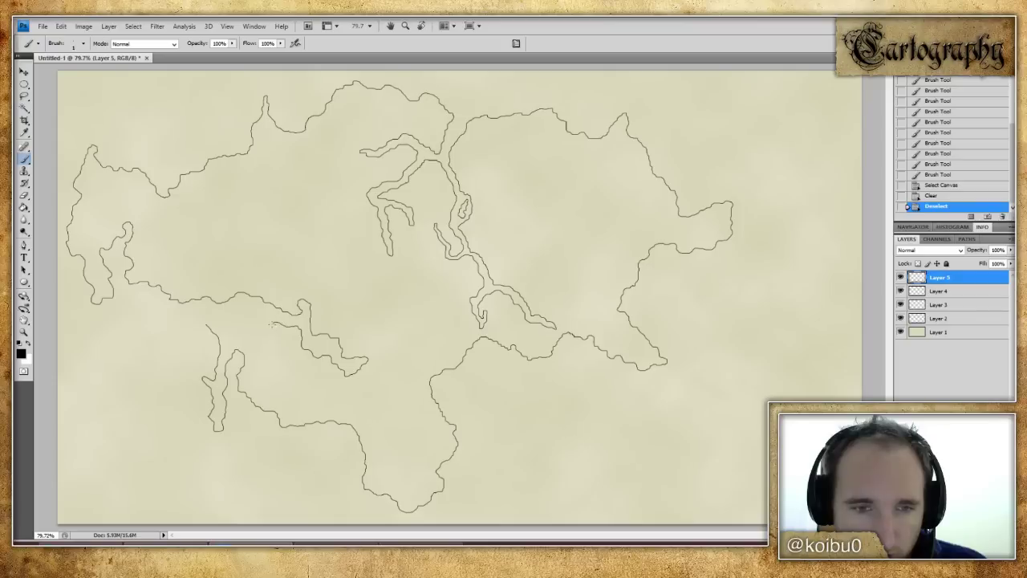
{"action": "left_click_drag", "start_coordinate": [260, 322], "coordinate": [239, 331]}
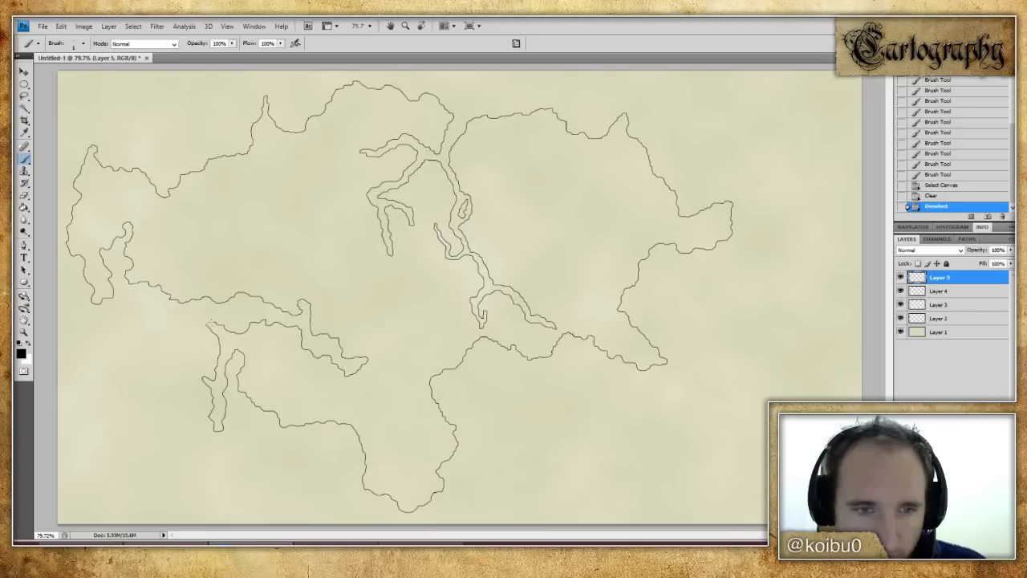
{"action": "left_click", "coordinate": [206, 324]}
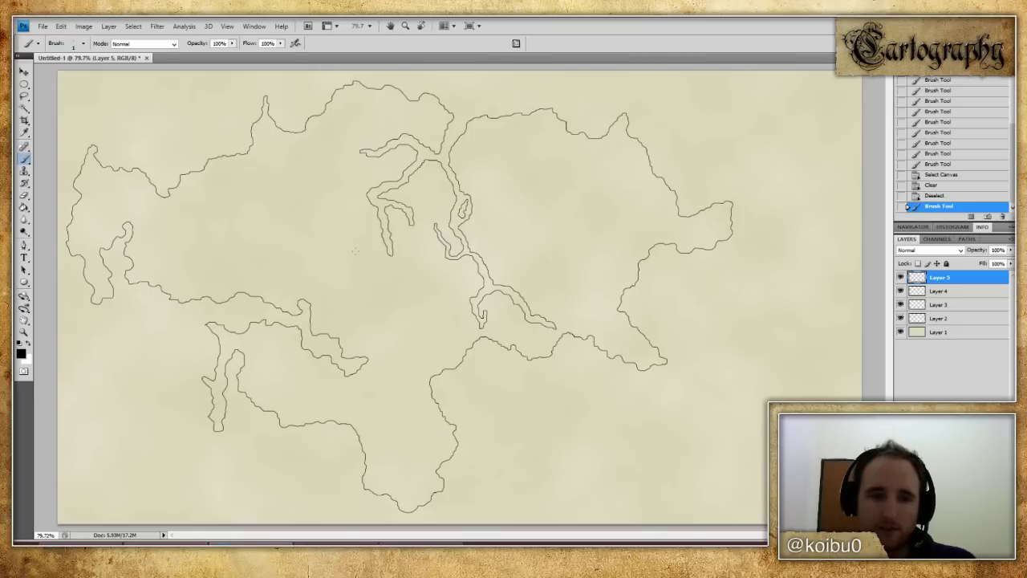
- Try a nearly straight line across the small dip in the inlet's southern shore, and undo both it and the jagged inlet
{"action": "key", "text": "ctrl+z"}
{"action": "key", "text": "ctrl+z"}
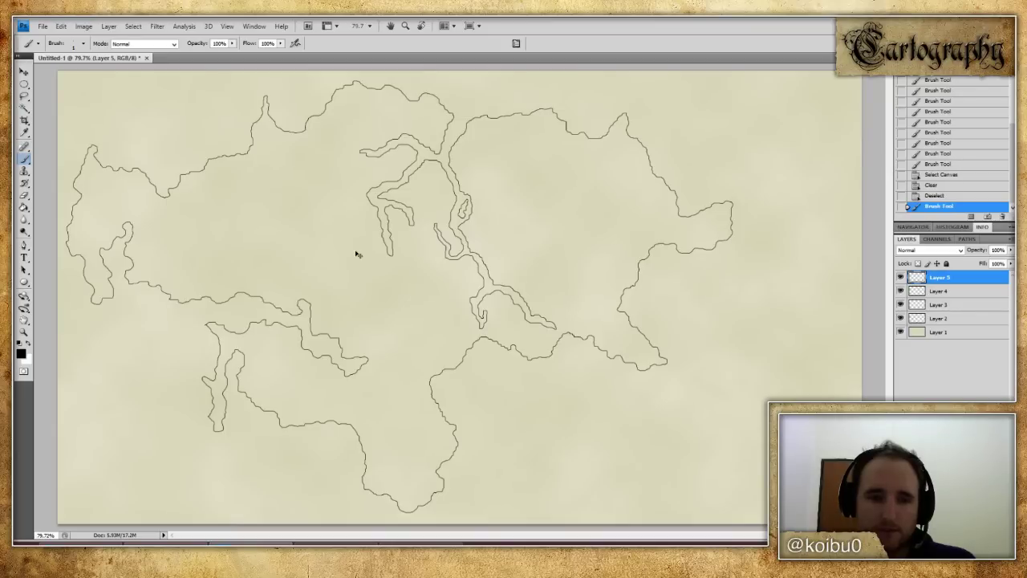
{"action": "left_click_drag", "start_coordinate": [207, 323], "coordinate": [264, 320]}
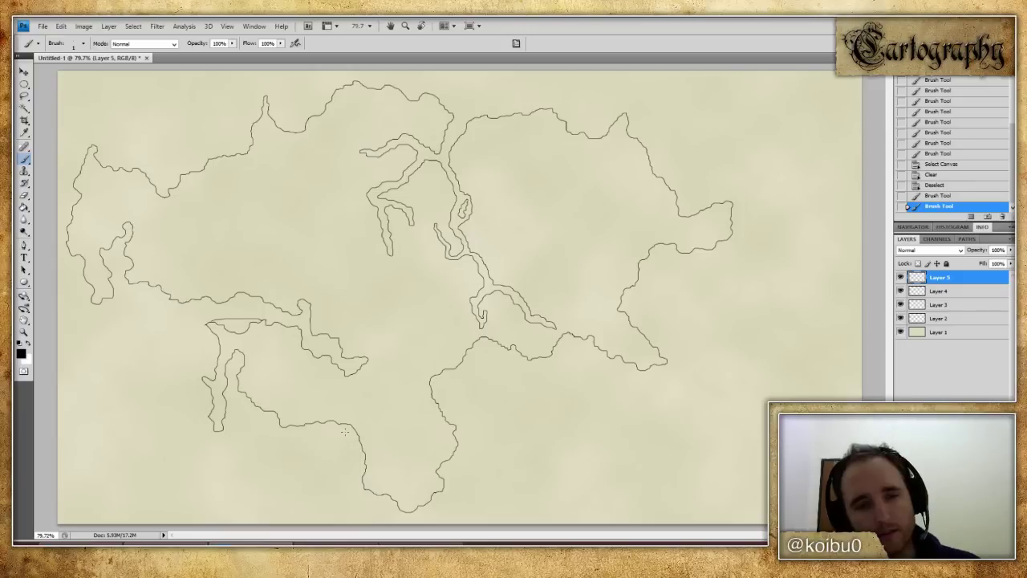
{"action": "key", "text": "ctrl+alt+z"}
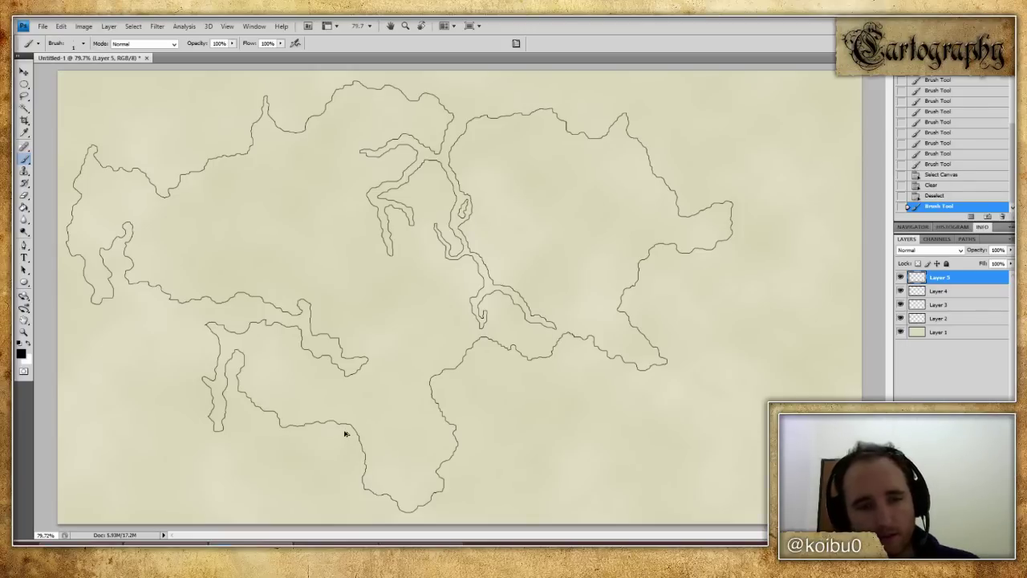
{"action": "key", "text": "ctrl+alt+z"}
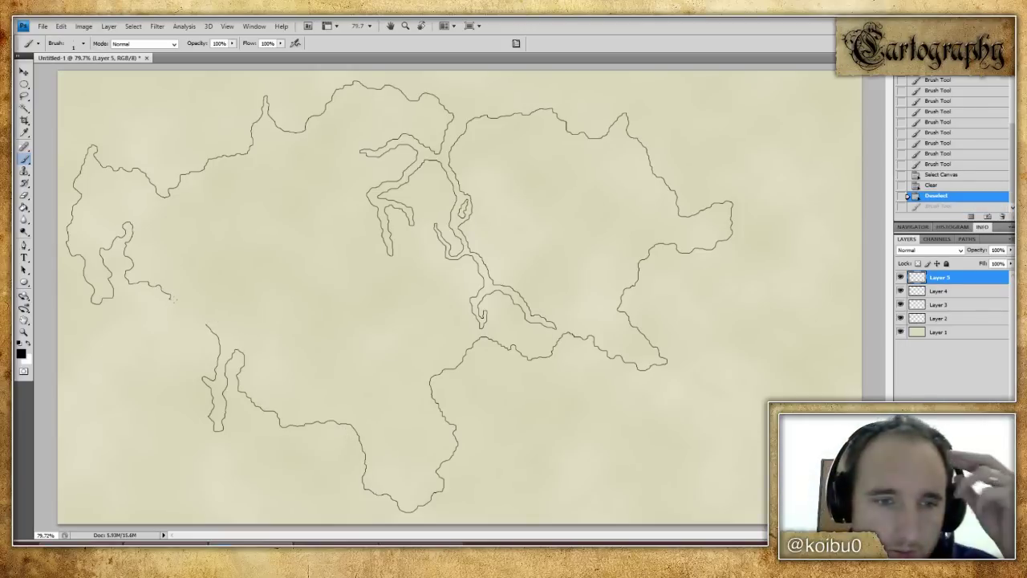
- Try bridging the southwestern gap with a jagged coast containing a narrow northward bay, undo it, and test another connecting stroke
{"action": "mouse_move", "coordinate": [171, 297]}
{"action": "left_mouse_down"}
{"action": "mouse_move", "coordinate": [198, 226]}
{"action": "mouse_move", "coordinate": [210, 233]}
{"action": "mouse_move", "coordinate": [202, 261]}
{"action": "mouse_move", "coordinate": [228, 287]}
{"action": "left_mouse_up"}
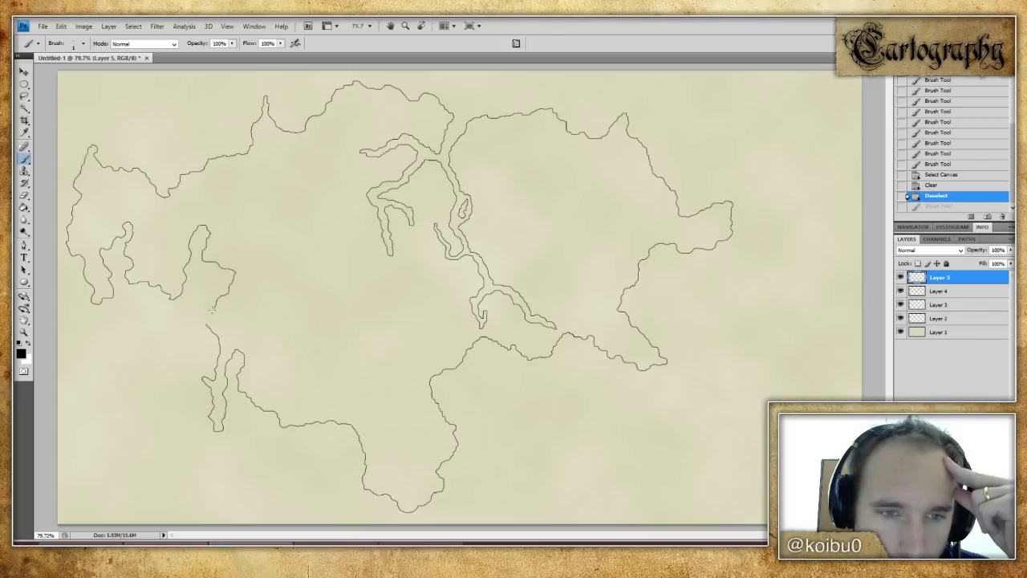
{"action": "left_click_drag", "start_coordinate": [204, 321], "coordinate": [207, 329]}
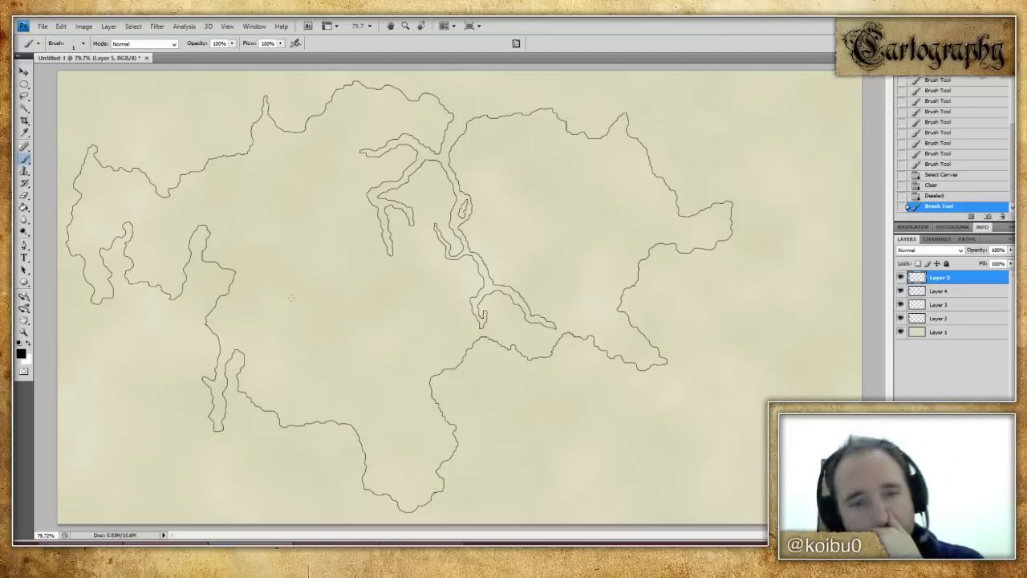
{"action": "key", "text": "ctrl+z"}
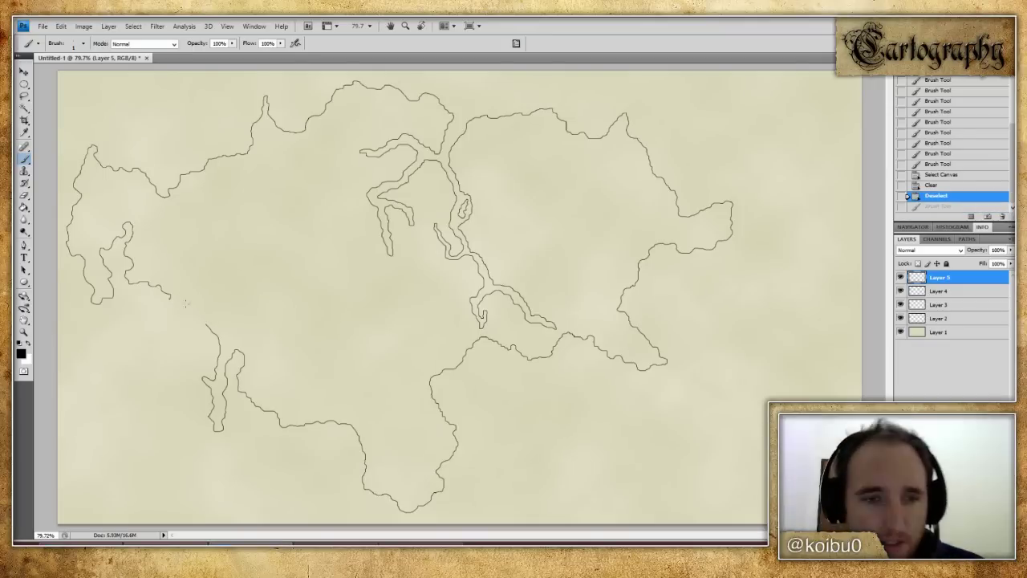
{"action": "left_click_drag", "start_coordinate": [170, 299], "coordinate": [206, 327]}
{"action": "key", "text": "ctrl+z"}
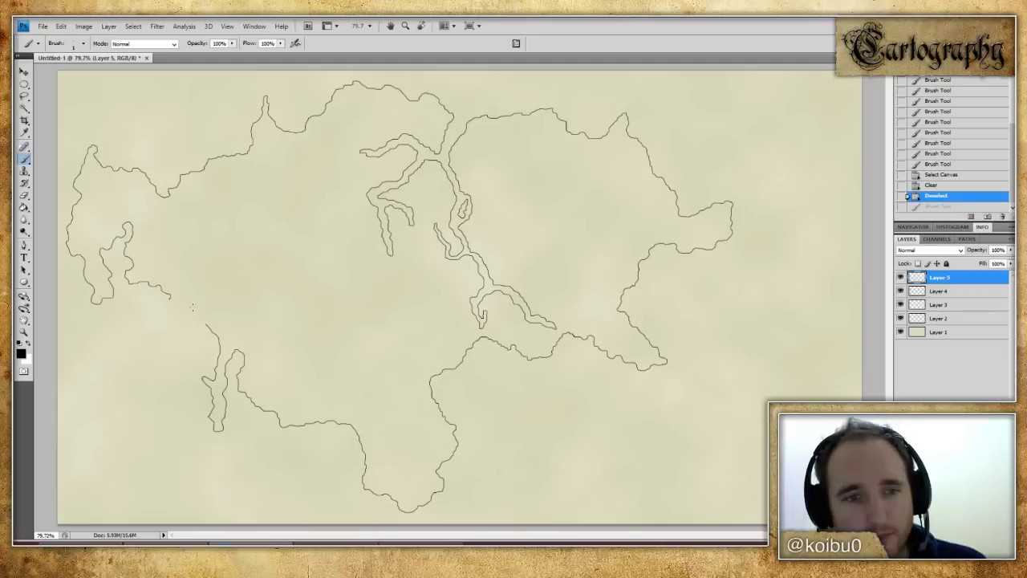
- Draw the jagged northern shore of an eastward inlet from the gap's western end, and try a short start of its southern shore
{"action": "mouse_move", "coordinate": [174, 297]}
{"action": "left_mouse_down"}
{"action": "mouse_move", "coordinate": [259, 283]}
{"action": "mouse_move", "coordinate": [289, 306]}
{"action": "left_mouse_up"}
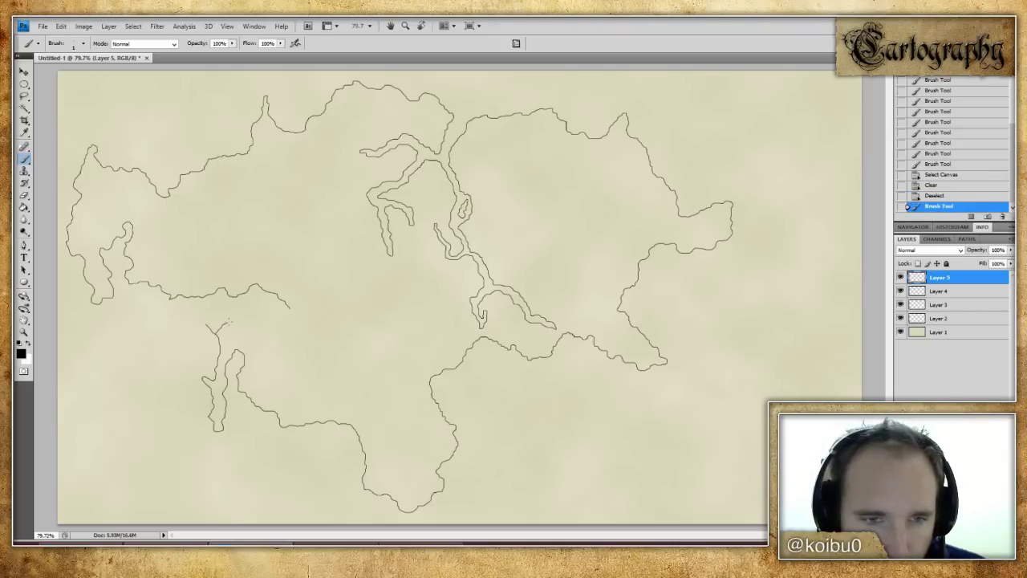
{"action": "left_click_drag", "start_coordinate": [243, 323], "coordinate": [255, 327]}
{"action": "key", "text": "ctrl+z"}
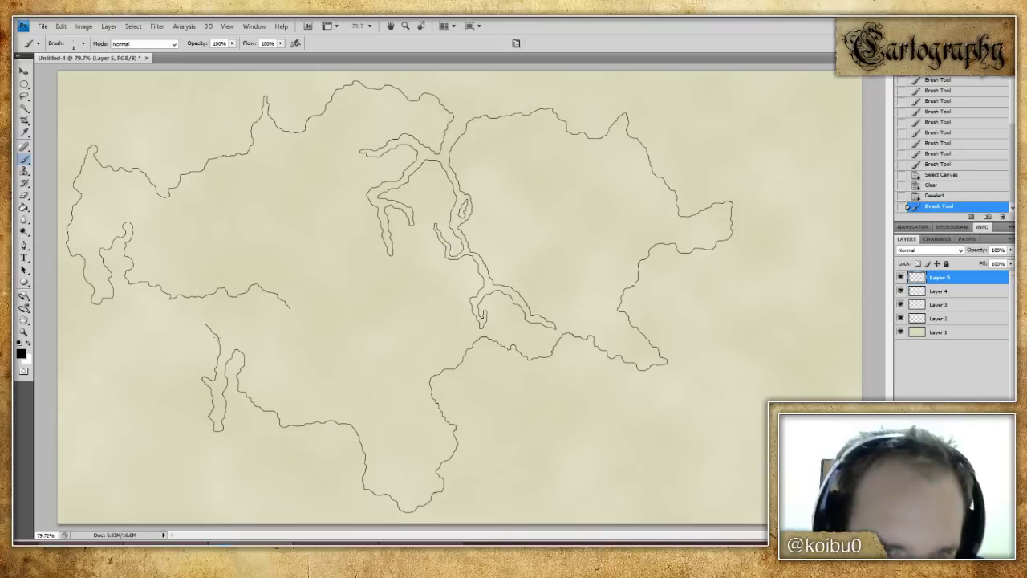
- Lasso the loose coastline end just south of the gap, clear it from Layer 4, deselect, and return to Layer 5
{"action": "left_click", "coordinate": [24, 95]}
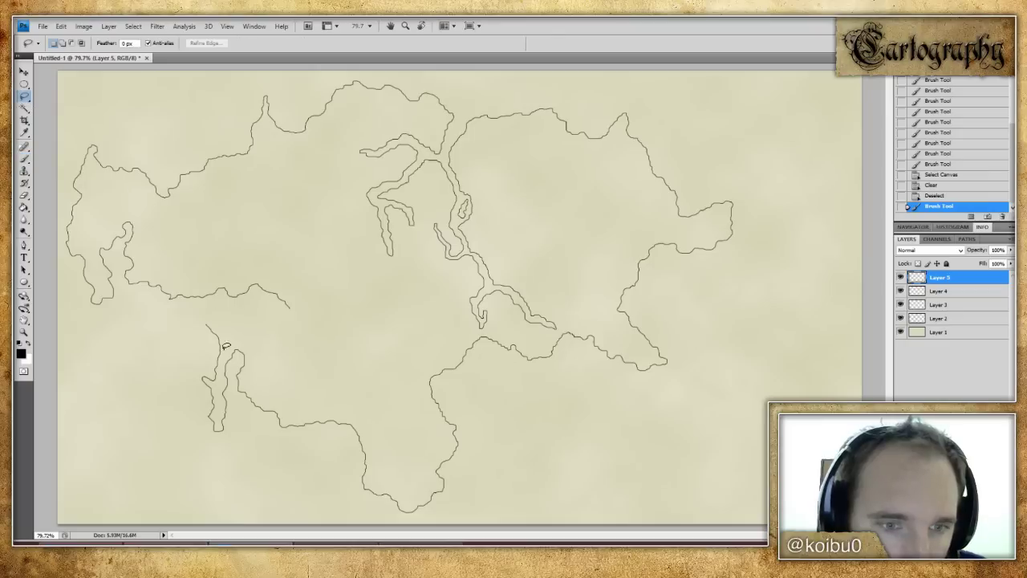
{"action": "mouse_move", "coordinate": [188, 320]}
{"action": "left_mouse_down"}
{"action": "mouse_move", "coordinate": [219, 319]}
{"action": "mouse_move", "coordinate": [226, 331]}
{"action": "mouse_move", "coordinate": [217, 341]}
{"action": "mouse_move", "coordinate": [189, 321]}
{"action": "left_mouse_up"}
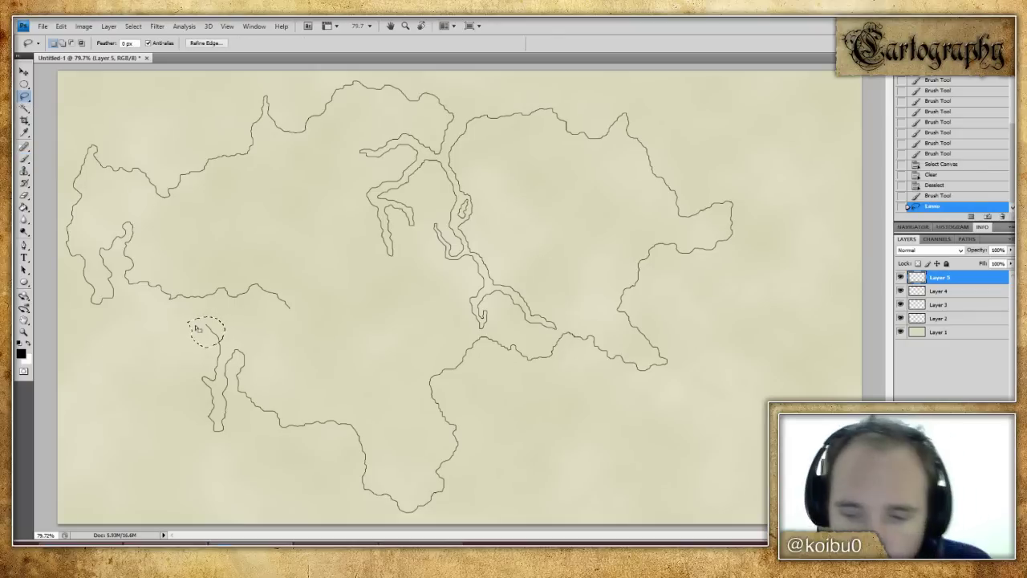
{"action": "key", "text": "Delete"}
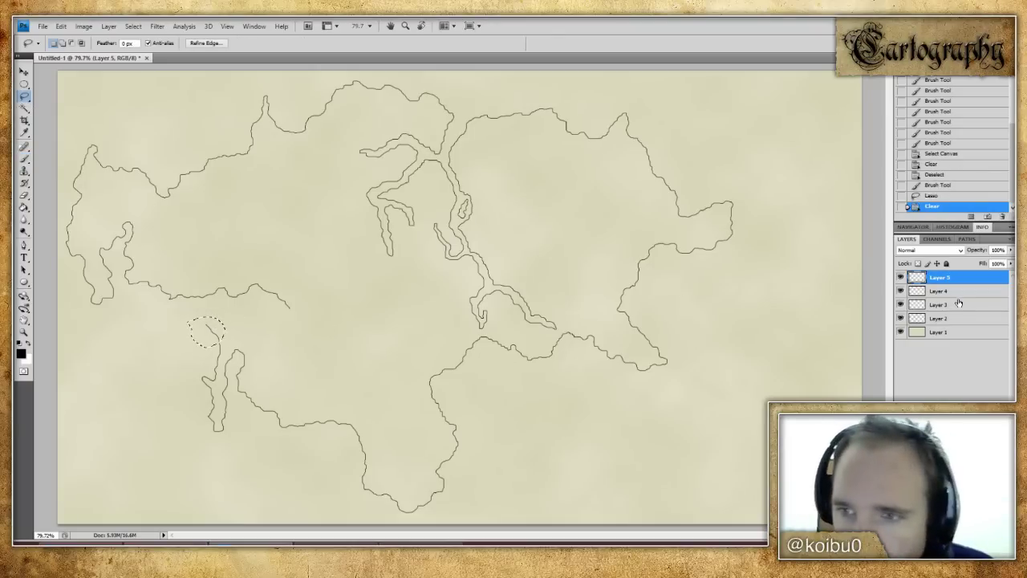
{"action": "left_click", "coordinate": [902, 278]}
{"action": "left_click", "coordinate": [902, 278]}
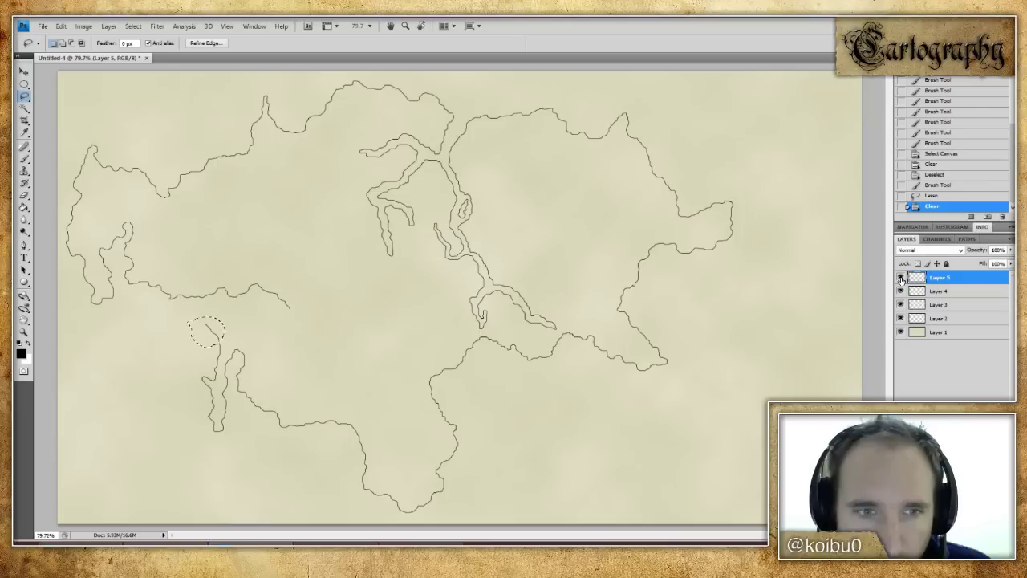
{"action": "left_click", "coordinate": [946, 294]}
{"action": "key", "text": "Delete"}
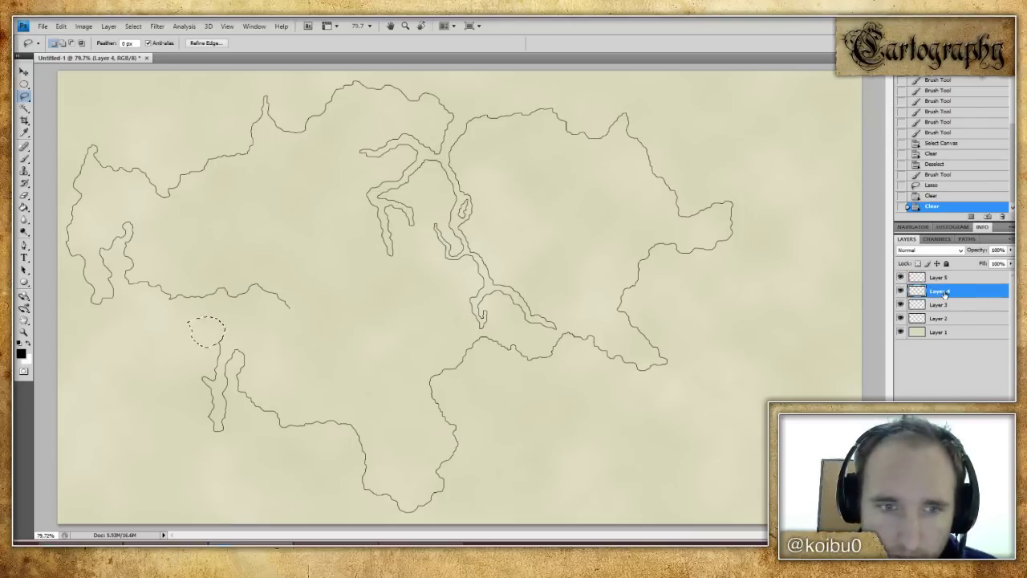
{"action": "key", "text": "ctrl+d"}
{"action": "left_click", "coordinate": [949, 279]}
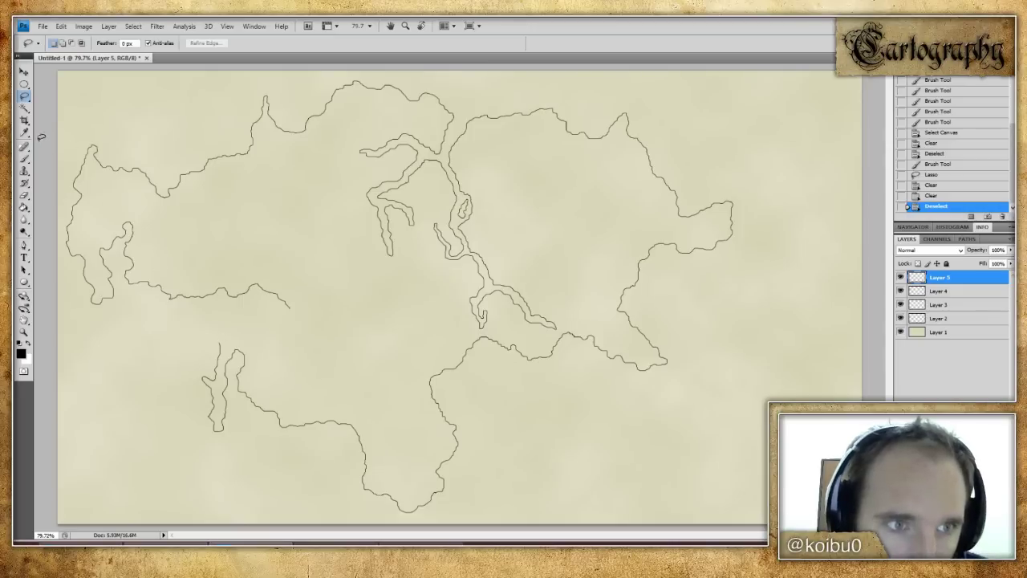
- Brush the inlet's jagged southern shore eastward to a pointed tip and join it back to the northern shore
{"action": "left_click", "coordinate": [25, 157]}
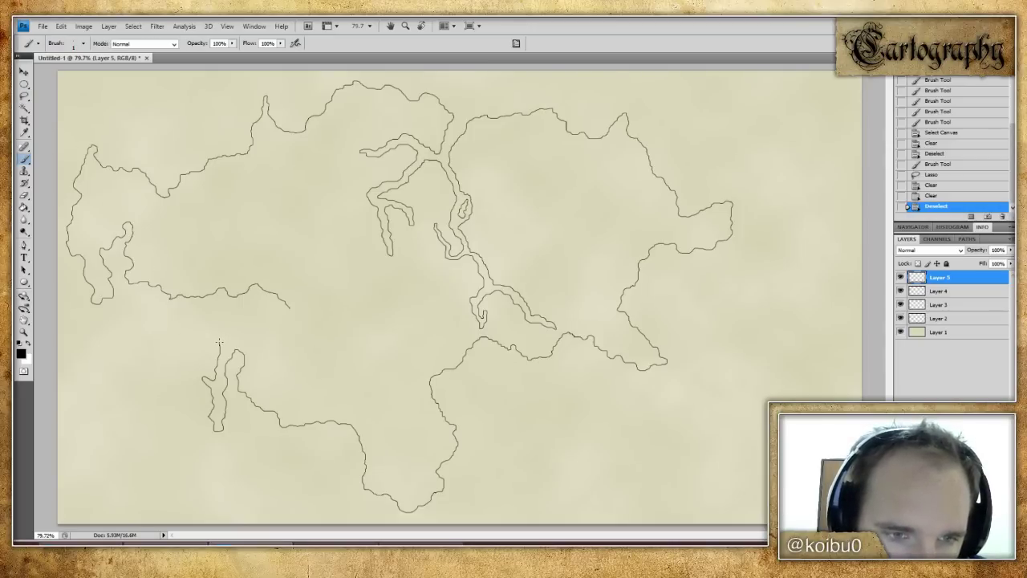
{"action": "mouse_move", "coordinate": [218, 340]}
{"action": "left_mouse_down"}
{"action": "mouse_move", "coordinate": [249, 330]}
{"action": "mouse_move", "coordinate": [360, 345]}
{"action": "left_mouse_up"}
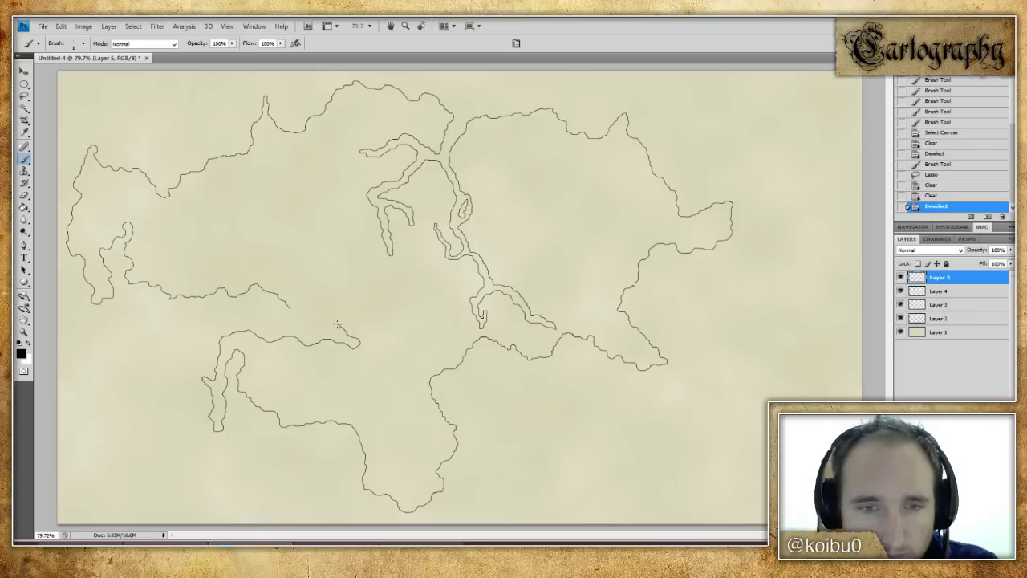
{"action": "left_click_drag", "start_coordinate": [319, 319], "coordinate": [289, 305]}
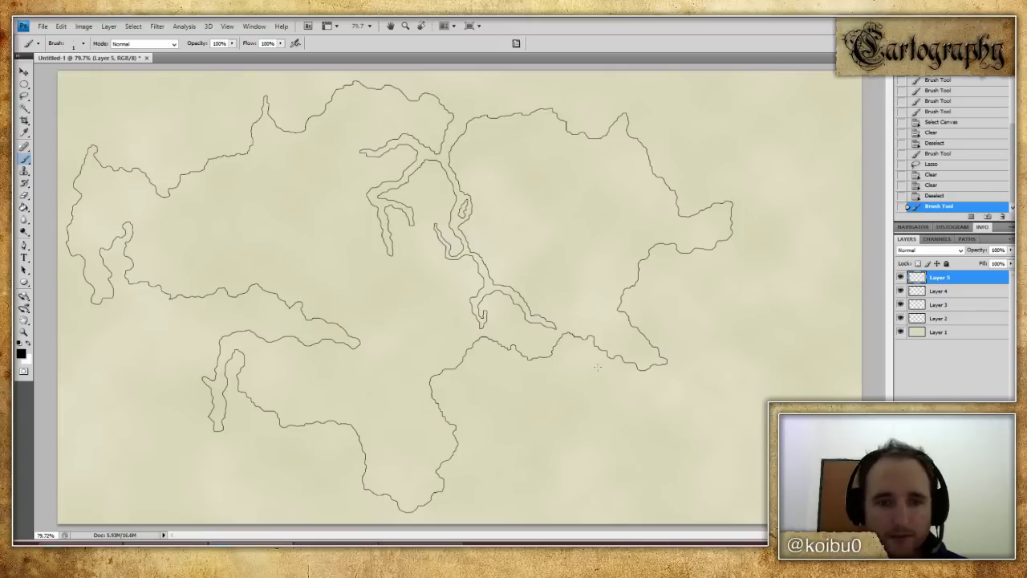
- Undo the whole eastward inlet and the clearing of the coastline end south of the gap
{"action": "key", "text": "ctrl+alt+z"}
{"action": "key", "text": "ctrl+alt+z"}
{"action": "key", "text": "ctrl+alt+z"}
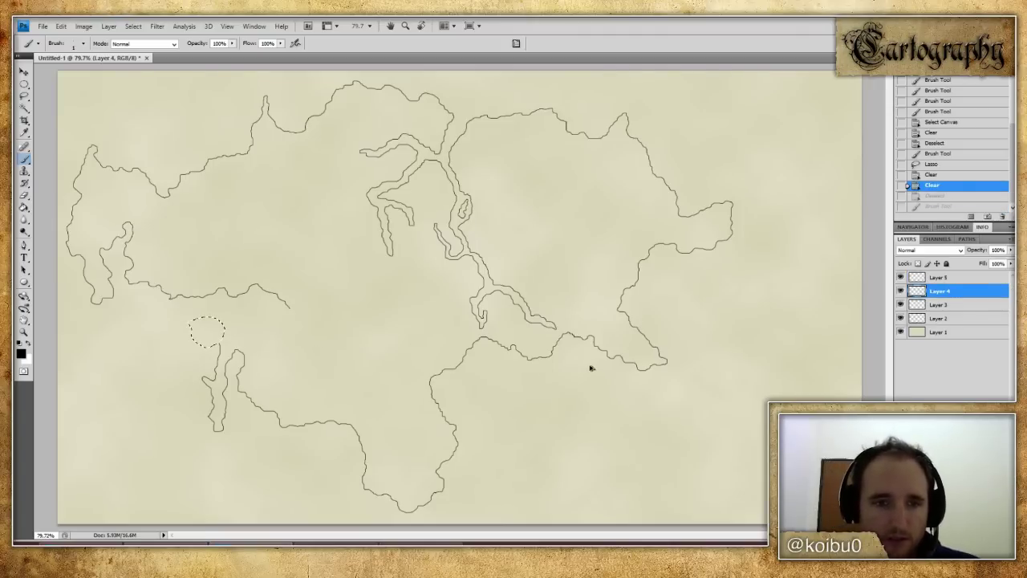
{"action": "key", "text": "ctrl+alt+z"}
{"action": "key", "text": "ctrl+alt+z"}
{"action": "key", "text": "ctrl+alt+z"}
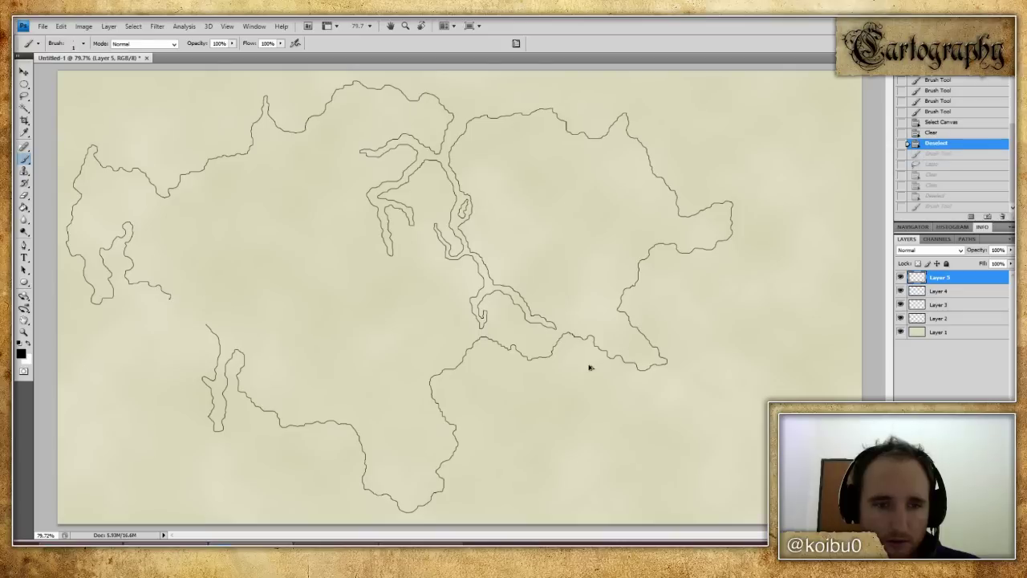
- Try a smooth downward-curving inlet on Layer 4 and a wide rounded one on Layer 5 across the southwestern gap, undoing each
{"action": "key", "text": "alt+bracketleft"}
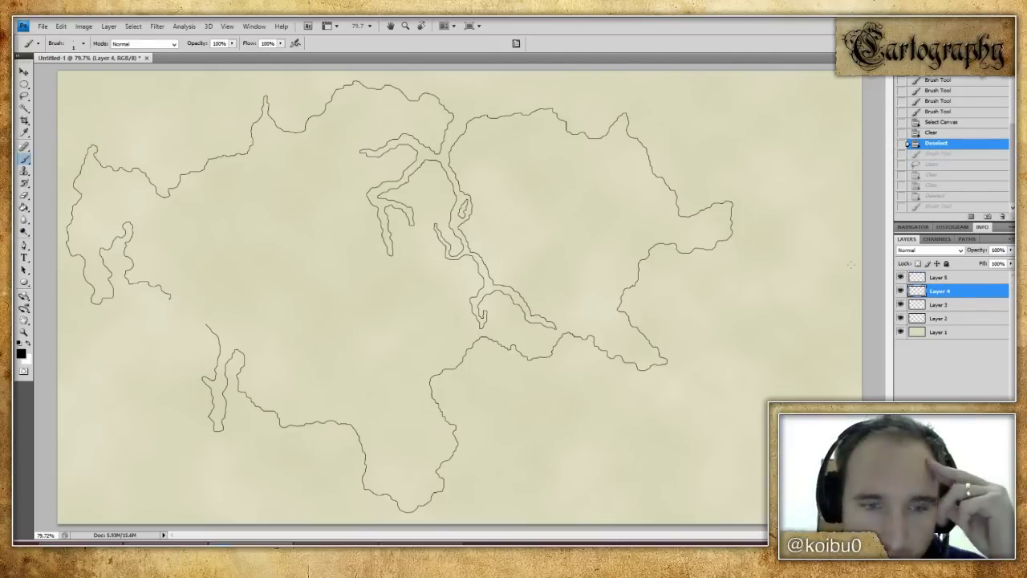
{"action": "mouse_move", "coordinate": [207, 321]}
{"action": "left_mouse_down"}
{"action": "mouse_move", "coordinate": [340, 335]}
{"action": "mouse_move", "coordinate": [207, 294]}
{"action": "mouse_move", "coordinate": [168, 297]}
{"action": "left_mouse_up"}
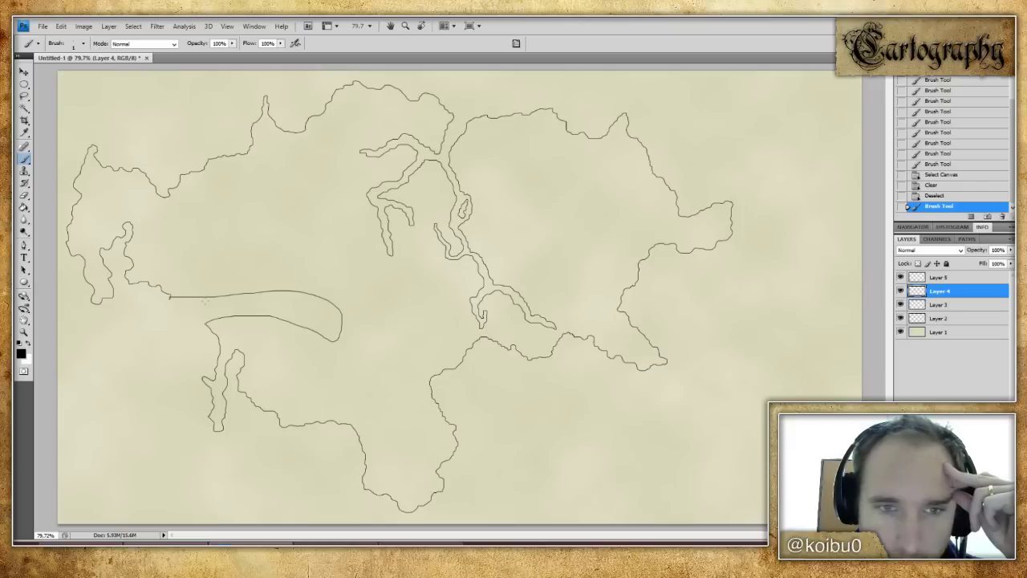
{"action": "key", "text": "ctrl+z"}
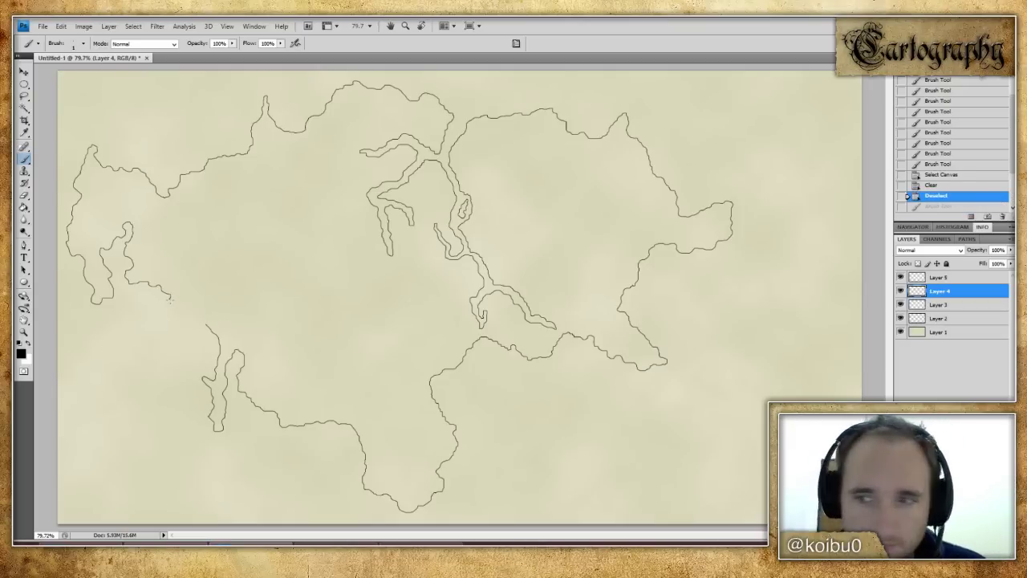
{"action": "left_click", "coordinate": [955, 278]}
{"action": "mouse_move", "coordinate": [171, 297]}
{"action": "left_mouse_down"}
{"action": "mouse_move", "coordinate": [247, 265]}
{"action": "mouse_move", "coordinate": [350, 278]}
{"action": "mouse_move", "coordinate": [350, 333]}
{"action": "mouse_move", "coordinate": [209, 325]}
{"action": "left_mouse_up"}
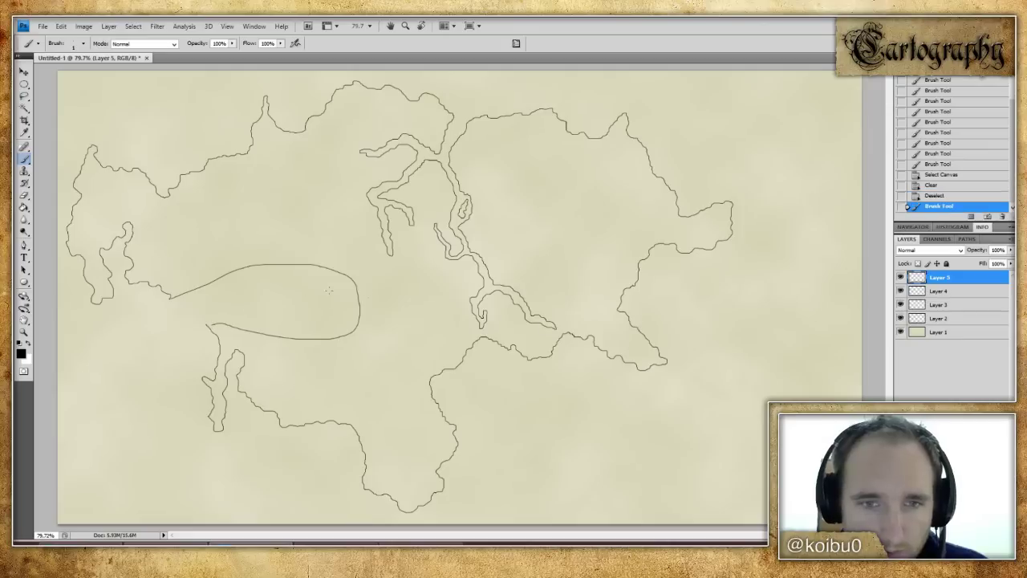
{"action": "key", "text": "ctrl+z"}
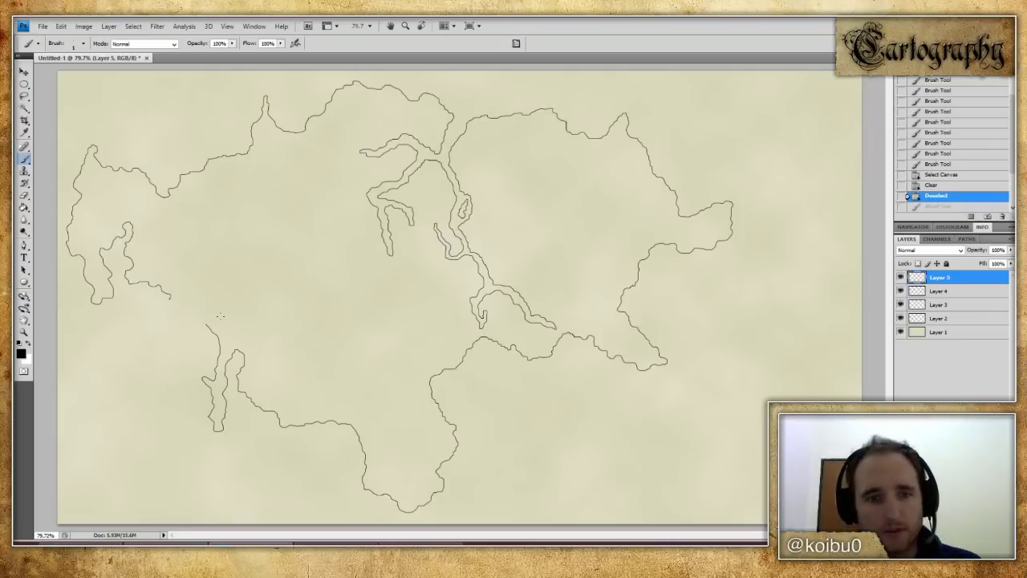
- Try a thin pointed eastward inlet and a broad one starting at the southern narrow inlet's tip on Layer 5, undoing both
{"action": "mouse_move", "coordinate": [169, 297]}
{"action": "left_mouse_down"}
{"action": "mouse_move", "coordinate": [320, 285]}
{"action": "mouse_move", "coordinate": [331, 298]}
{"action": "mouse_move", "coordinate": [208, 324]}
{"action": "left_mouse_up"}
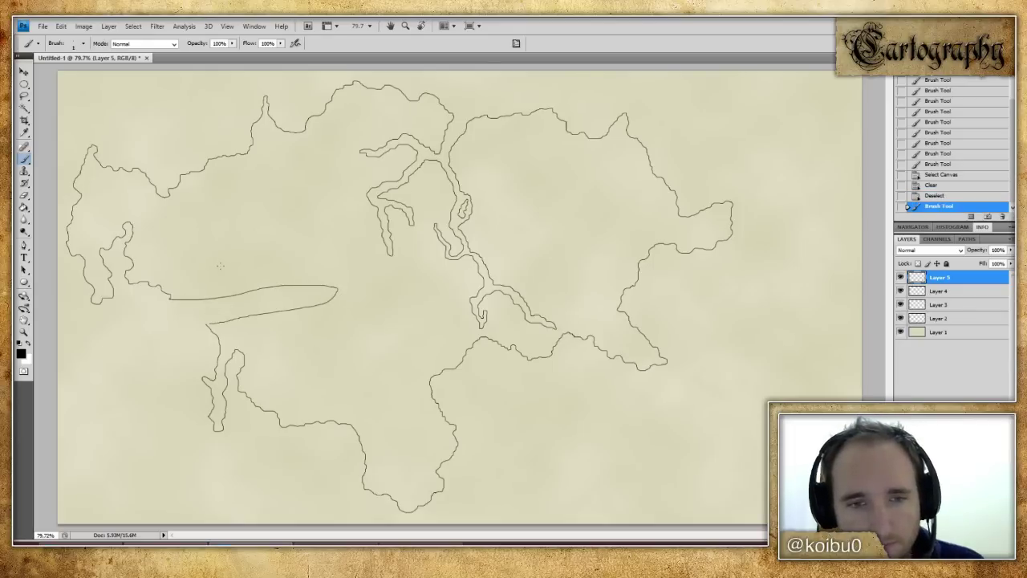
{"action": "key", "text": "ctrl+z"}
{"action": "mouse_move", "coordinate": [209, 322]}
{"action": "left_mouse_down"}
{"action": "mouse_move", "coordinate": [284, 315]}
{"action": "mouse_move", "coordinate": [305, 290]}
{"action": "mouse_move", "coordinate": [209, 309]}
{"action": "mouse_move", "coordinate": [172, 301]}
{"action": "mouse_move", "coordinate": [188, 284]}
{"action": "mouse_move", "coordinate": [305, 270]}
{"action": "mouse_move", "coordinate": [361, 345]}
{"action": "mouse_move", "coordinate": [322, 358]}
{"action": "mouse_move", "coordinate": [248, 338]}
{"action": "mouse_move", "coordinate": [236, 354]}
{"action": "left_mouse_up"}
{"action": "key", "text": "ctrl+z"}
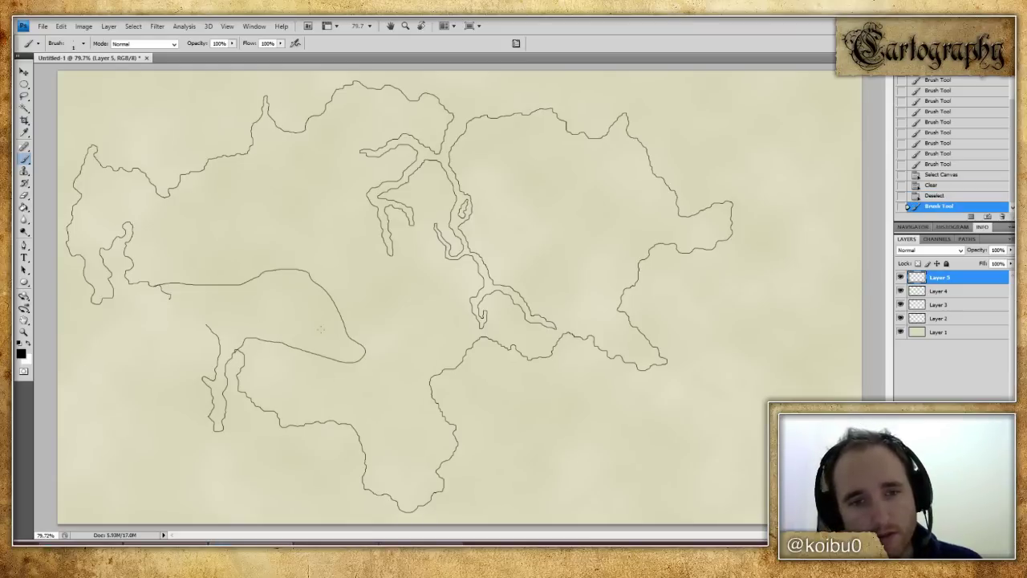
{"action": "key", "text": "ctrl+z"}
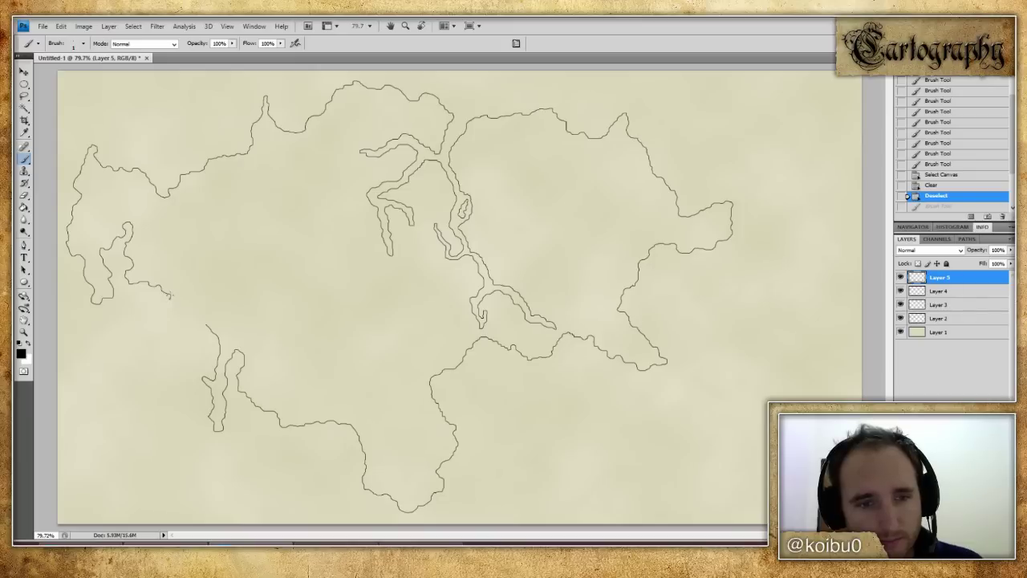
- Try closing the southwestern gap with a jagged diagonal coast, adding inland an oval lake and a long channel to the southern inlet, and undo the lake and channel
{"action": "left_click_drag", "start_coordinate": [183, 308], "coordinate": [206, 324]}
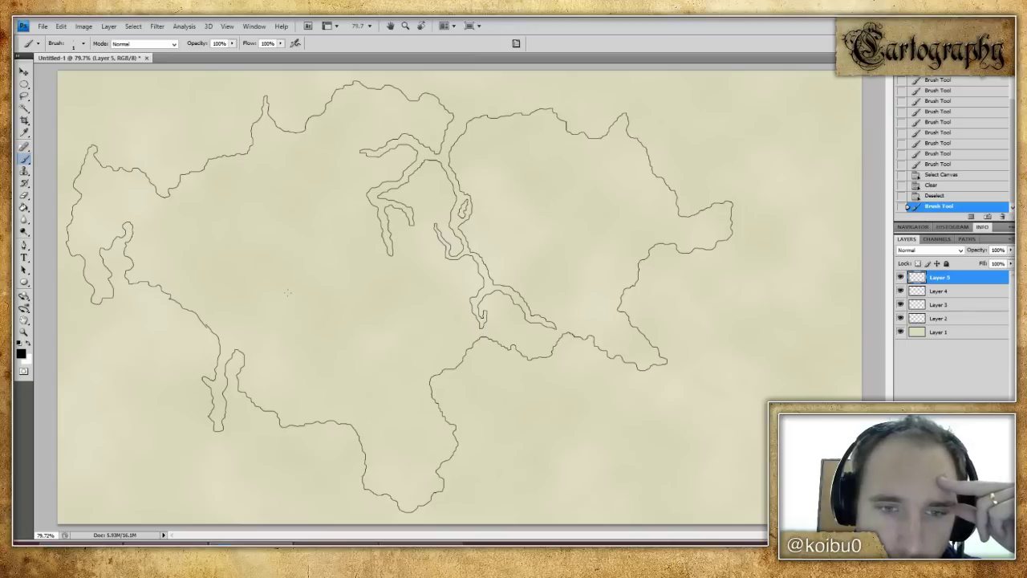
{"action": "mouse_move", "coordinate": [287, 293]}
{"action": "left_mouse_down"}
{"action": "mouse_move", "coordinate": [326, 292]}
{"action": "mouse_move", "coordinate": [312, 306]}
{"action": "mouse_move", "coordinate": [274, 295]}
{"action": "mouse_move", "coordinate": [207, 323]}
{"action": "left_mouse_up"}
{"action": "key", "text": "ctrl+z"}
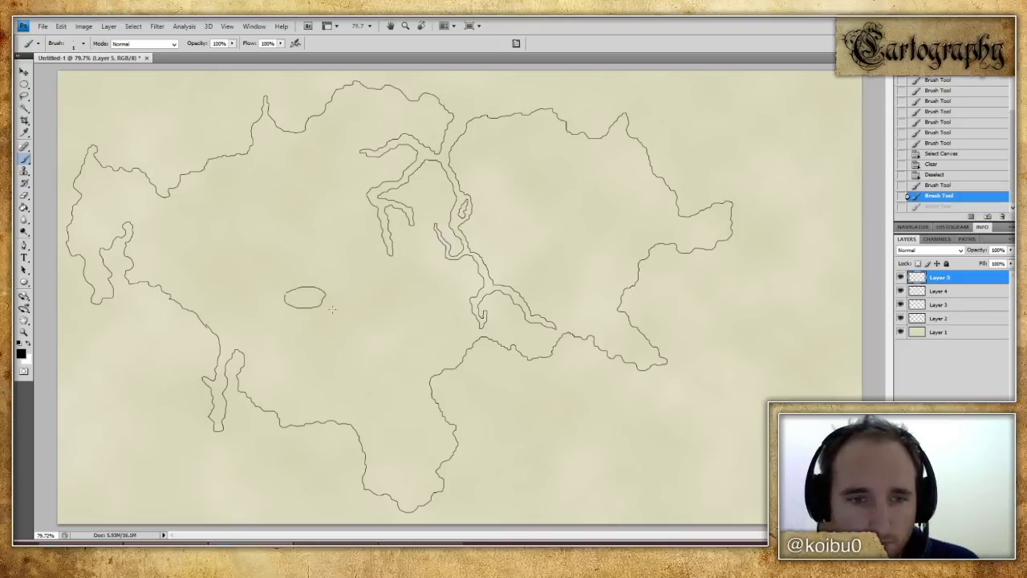
{"action": "key", "text": "ctrl+alt+z"}
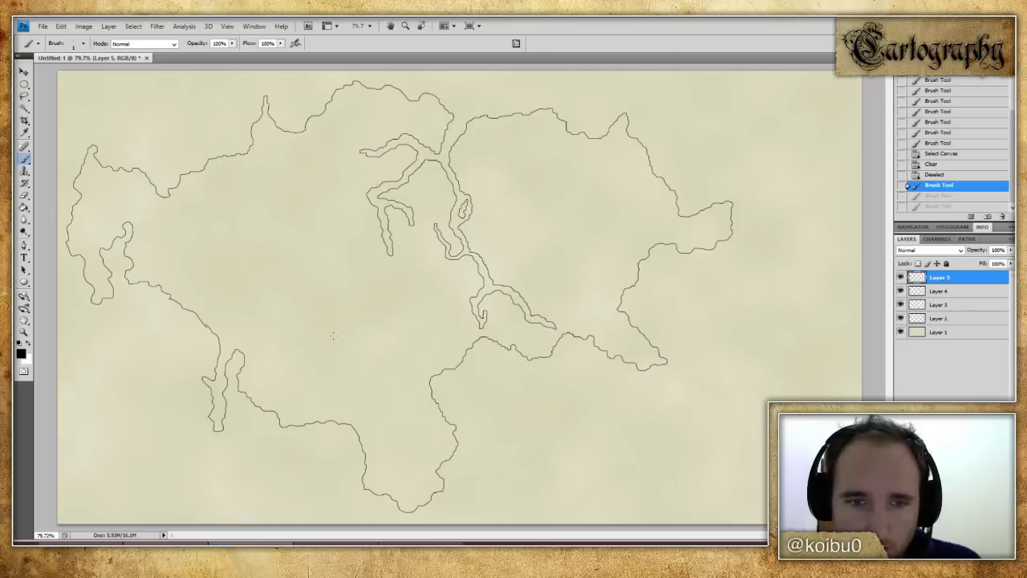
{"action": "mouse_move", "coordinate": [335, 339]}
{"action": "left_mouse_down"}
{"action": "mouse_move", "coordinate": [319, 342]}
{"action": "mouse_move", "coordinate": [343, 354]}
{"action": "mouse_move", "coordinate": [337, 339]}
{"action": "mouse_move", "coordinate": [236, 351]}
{"action": "left_mouse_up"}
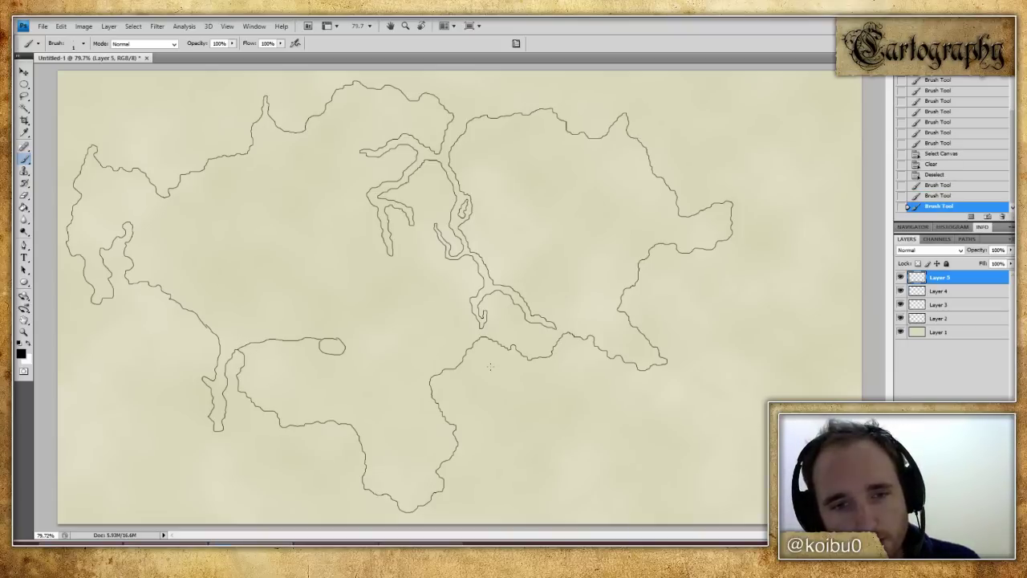
{"action": "key", "text": "ctrl+alt+z"}
{"action": "key", "text": "ctrl+alt+z"}
{"action": "key", "text": "ctrl+alt+z"}
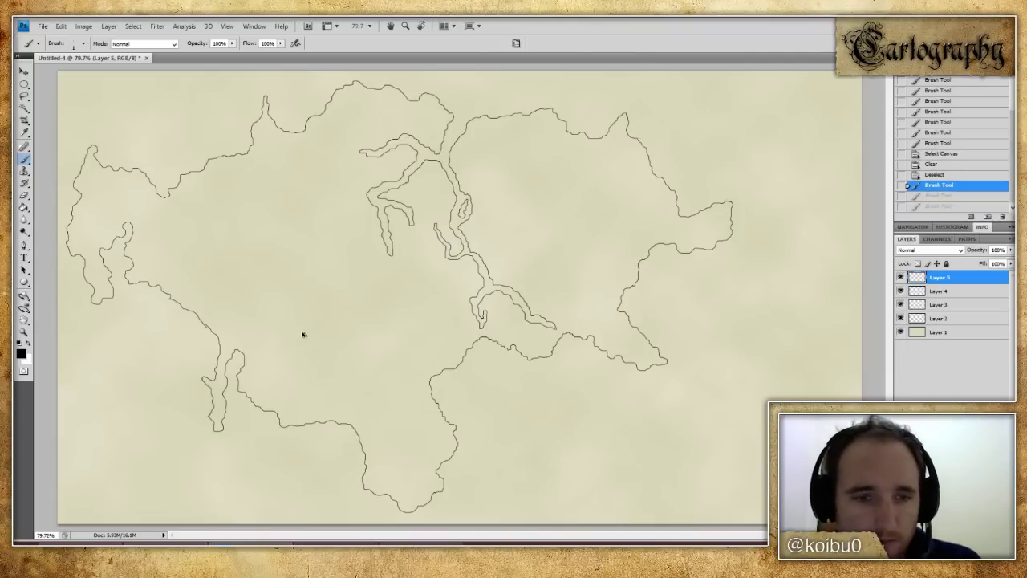
- Try a smooth hooked inlet and a thin pointed eastward one across the southwestern gap on Layer 5, undoing each
{"action": "mouse_move", "coordinate": [193, 298]}
{"action": "left_mouse_down"}
{"action": "mouse_move", "coordinate": [348, 301]}
{"action": "mouse_move", "coordinate": [359, 313]}
{"action": "mouse_move", "coordinate": [206, 322]}
{"action": "mouse_move", "coordinate": [228, 221]}
{"action": "mouse_move", "coordinate": [258, 226]}
{"action": "mouse_move", "coordinate": [244, 279]}
{"action": "mouse_move", "coordinate": [208, 325]}
{"action": "left_mouse_up"}
{"action": "key", "text": "ctrl+alt+z"}
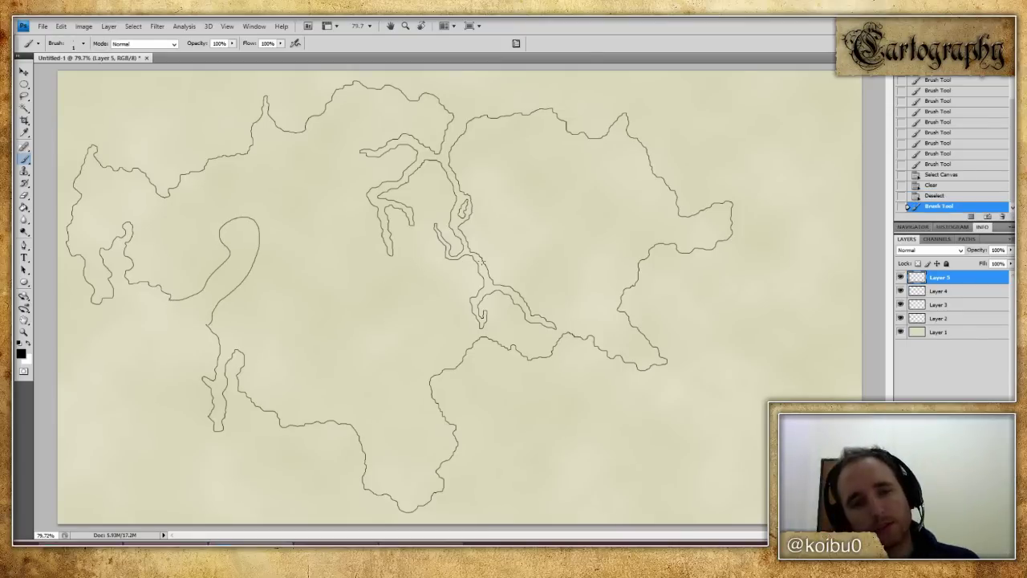
{"action": "key", "text": "ctrl+alt+z"}
{"action": "left_click_drag", "start_coordinate": [172, 297], "coordinate": [206, 324]}
{"action": "key", "text": "ctrl+alt+z"}
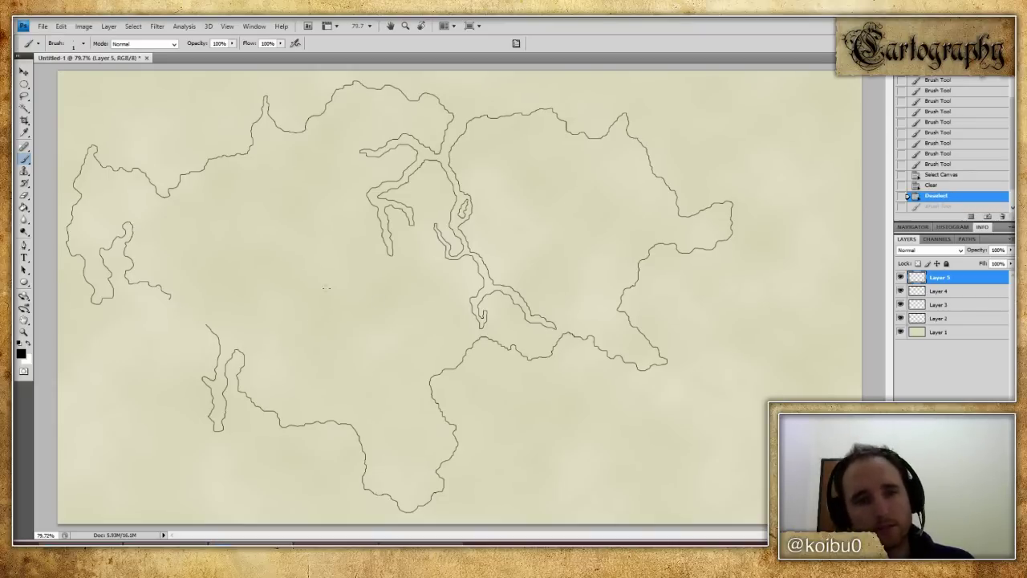
{"action": "mouse_move", "coordinate": [171, 296]}
{"action": "left_mouse_down"}
{"action": "mouse_move", "coordinate": [245, 273]}
{"action": "mouse_move", "coordinate": [247, 284]}
{"action": "mouse_move", "coordinate": [208, 325]}
{"action": "left_mouse_up"}
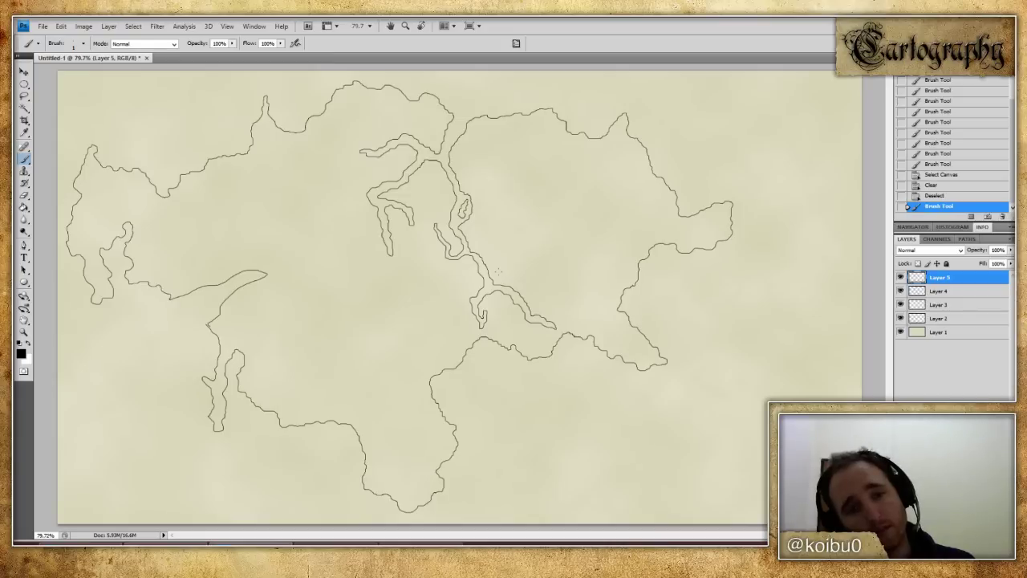
{"action": "key", "text": "ctrl+alt+z"}
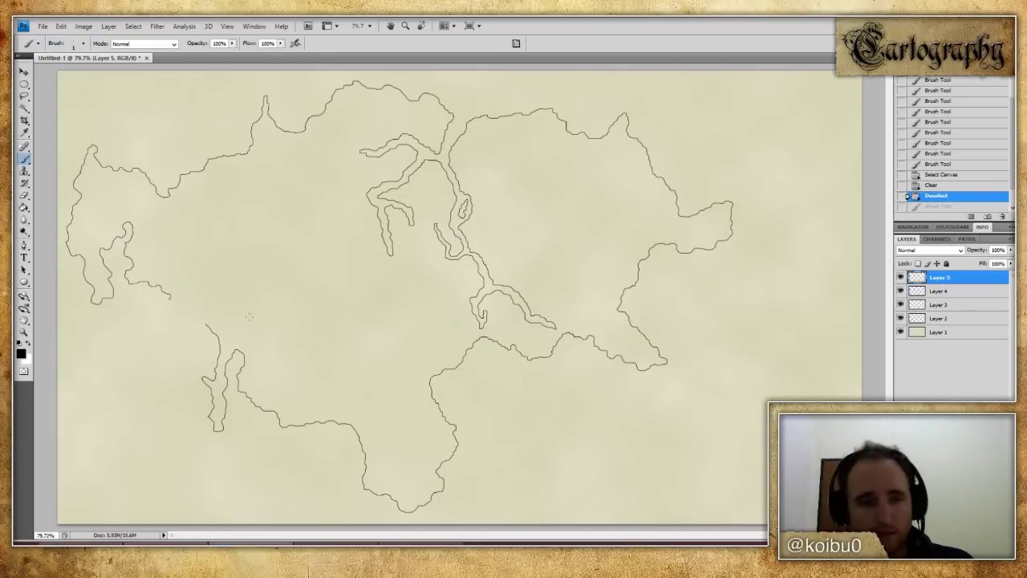
- Try a broad rounded northeastward inlet and a long straight narrow one across the southwestern gap, undoing each
{"action": "mouse_move", "coordinate": [237, 318]}
{"action": "left_mouse_down"}
{"action": "mouse_move", "coordinate": [293, 261]}
{"action": "mouse_move", "coordinate": [285, 201]}
{"action": "mouse_move", "coordinate": [247, 216]}
{"action": "mouse_move", "coordinate": [171, 297]}
{"action": "left_mouse_up"}
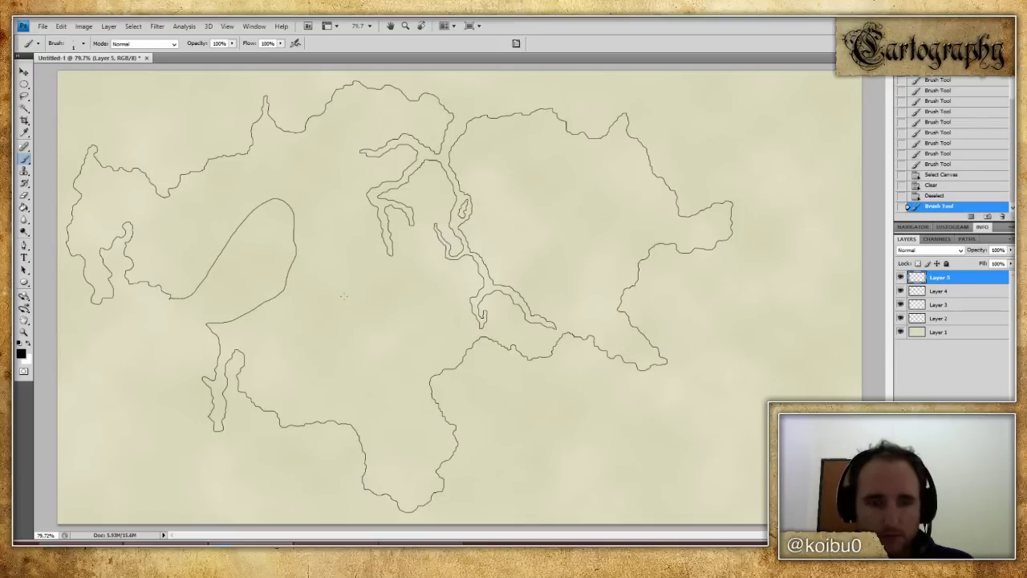
{"action": "key", "text": "ctrl+alt+z"}
{"action": "mouse_move", "coordinate": [169, 297]}
{"action": "left_mouse_down"}
{"action": "mouse_move", "coordinate": [386, 292]}
{"action": "mouse_move", "coordinate": [409, 310]}
{"action": "mouse_move", "coordinate": [209, 325]}
{"action": "left_mouse_up"}
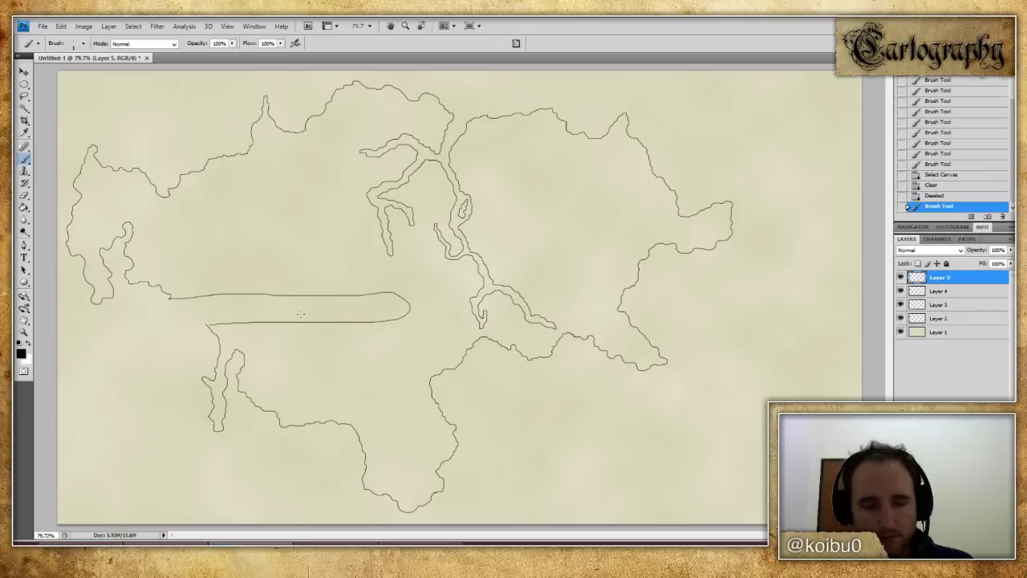
{"action": "key", "text": "ctrl+alt+z"}
{"action": "mouse_move", "coordinate": [169, 297]}
{"action": "left_mouse_down"}
{"action": "mouse_move", "coordinate": [410, 235]}
{"action": "mouse_move", "coordinate": [209, 331]}
{"action": "left_mouse_up"}
{"action": "key", "text": "ctrl+alt+z"}
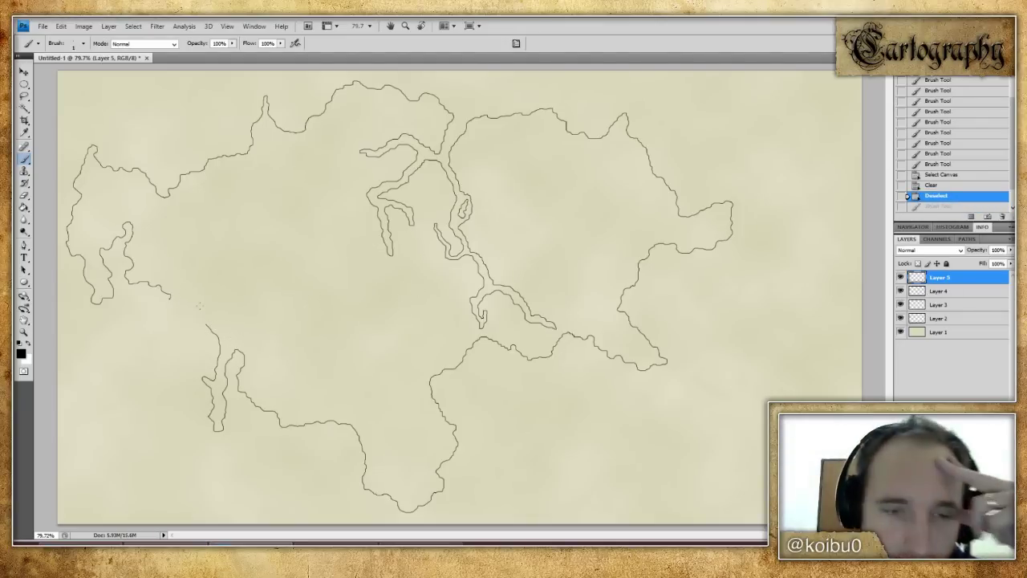
- Try a wide jagged inlet curving southeast, undo it, and brush a shorter jagged eastward inlet across the southwestern gap
{"action": "mouse_move", "coordinate": [207, 322]}
{"action": "left_mouse_down"}
{"action": "mouse_move", "coordinate": [257, 314]}
{"action": "mouse_move", "coordinate": [282, 345]}
{"action": "mouse_move", "coordinate": [321, 331]}
{"action": "mouse_move", "coordinate": [322, 318]}
{"action": "mouse_move", "coordinate": [267, 262]}
{"action": "mouse_move", "coordinate": [223, 255]}
{"action": "mouse_move", "coordinate": [171, 303]}
{"action": "left_mouse_up"}
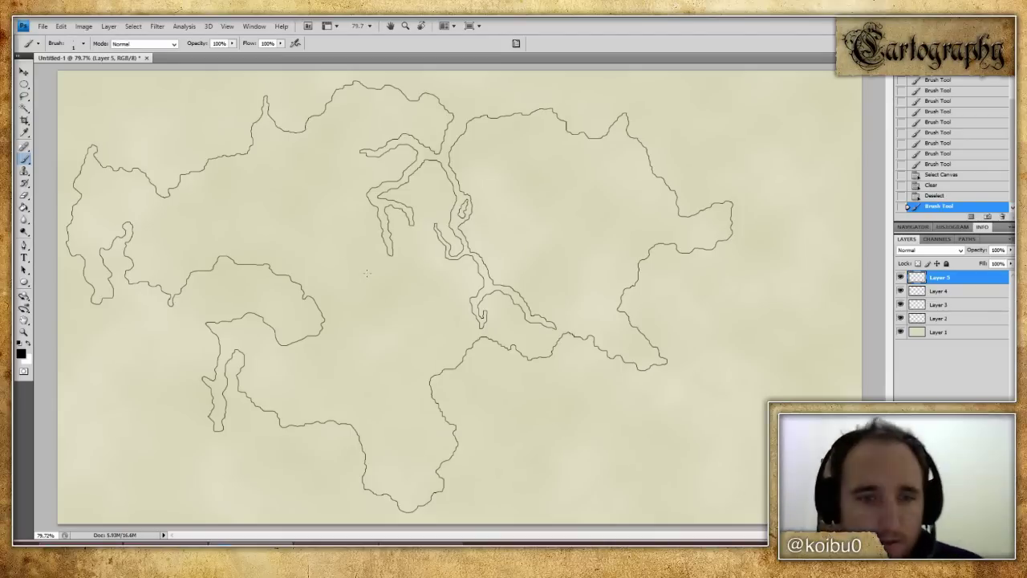
{"action": "key", "text": "ctrl+z"}
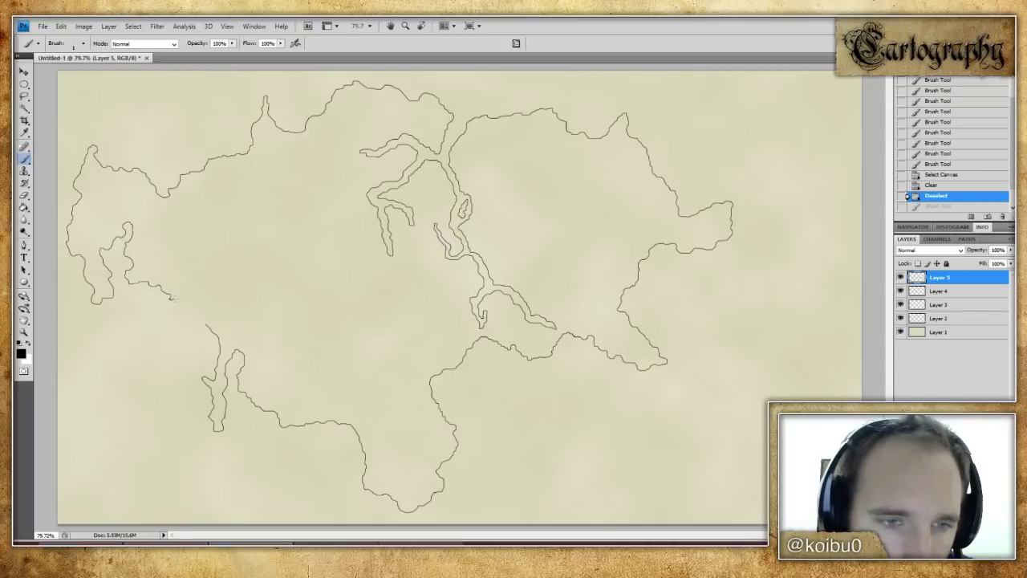
{"action": "mouse_move", "coordinate": [191, 285]}
{"action": "left_mouse_down"}
{"action": "mouse_move", "coordinate": [289, 286]}
{"action": "mouse_move", "coordinate": [300, 298]}
{"action": "left_mouse_up"}
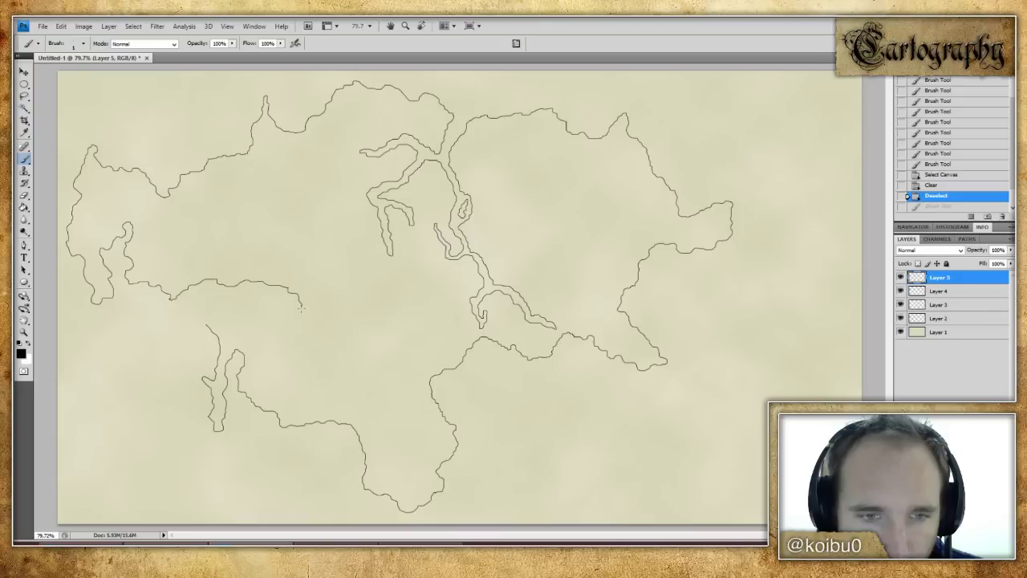
{"action": "mouse_move", "coordinate": [280, 319]}
{"action": "left_mouse_down"}
{"action": "mouse_move", "coordinate": [271, 331]}
{"action": "mouse_move", "coordinate": [216, 327]}
{"action": "left_mouse_up"}
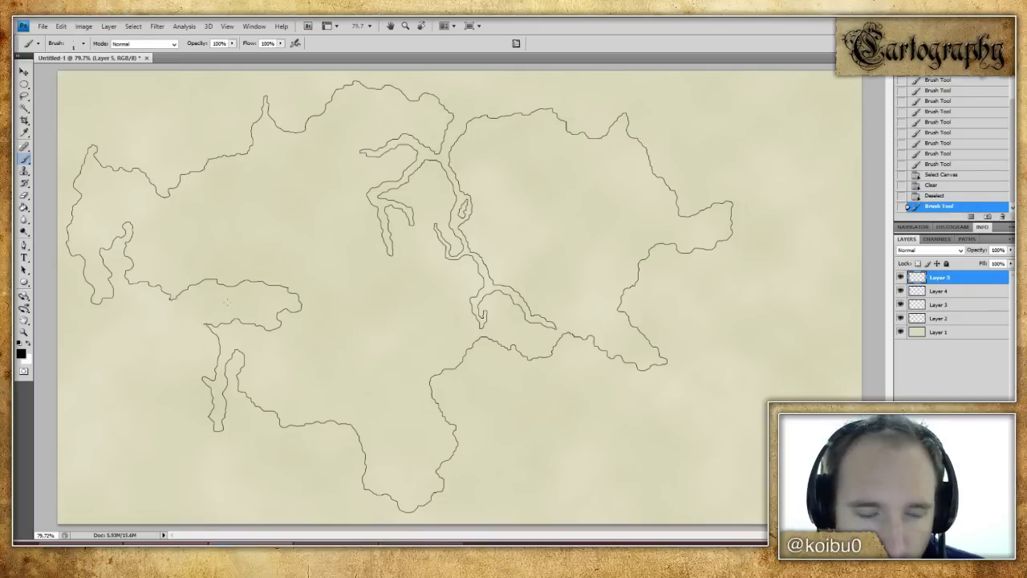
- Review the earlier history states with the oval guide sketches, return to the latest brush stroke, and undo the short jagged inlet
{"action": "left_click", "coordinate": [944, 177]}
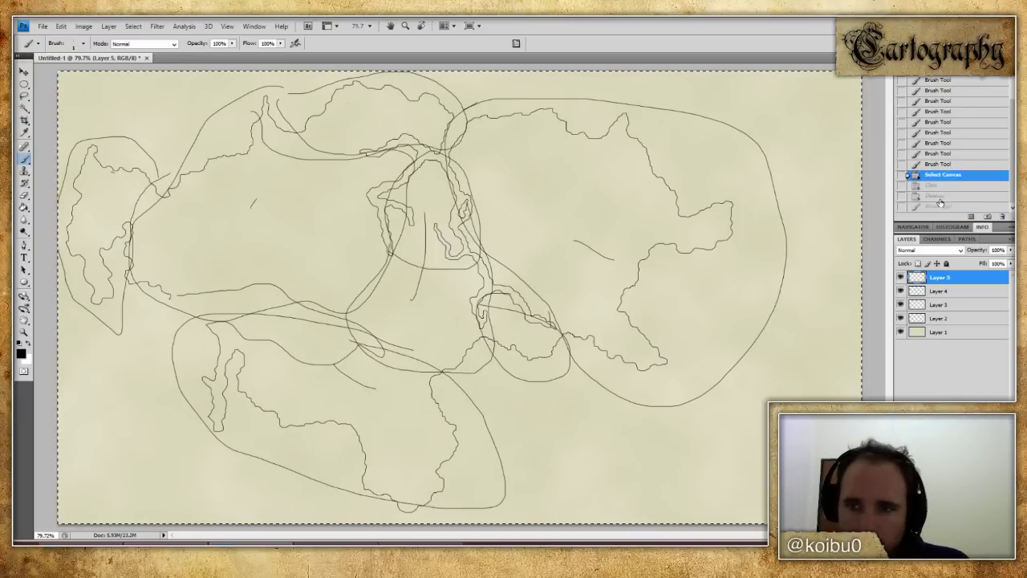
{"action": "left_click", "coordinate": [941, 206]}
{"action": "left_click", "coordinate": [952, 176]}
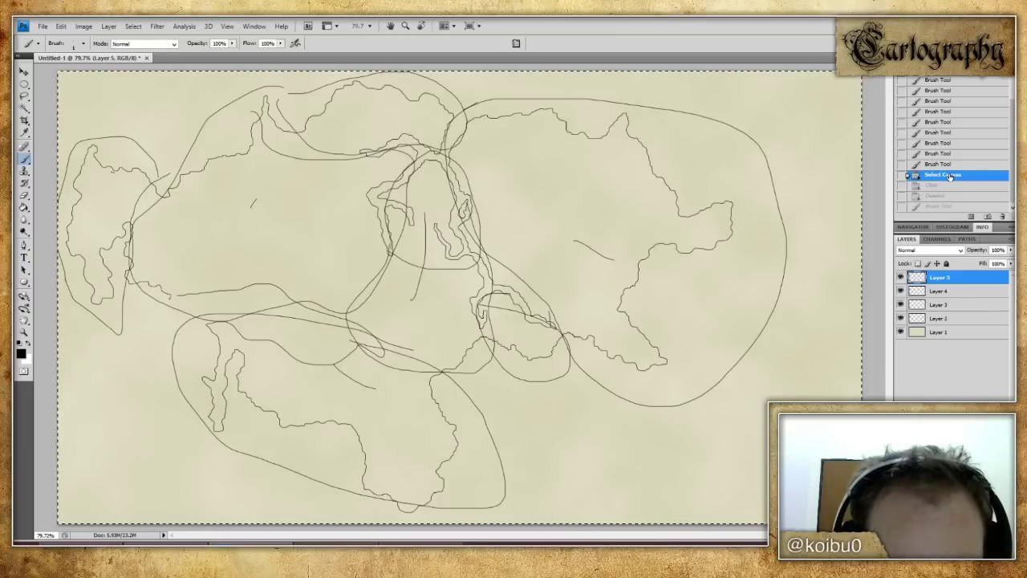
{"action": "left_click_drag", "start_coordinate": [950, 174], "coordinate": [952, 90]}
{"action": "scroll", "coordinate": [951, 119], "scroll_direction": "up", "scroll_amount": 1}
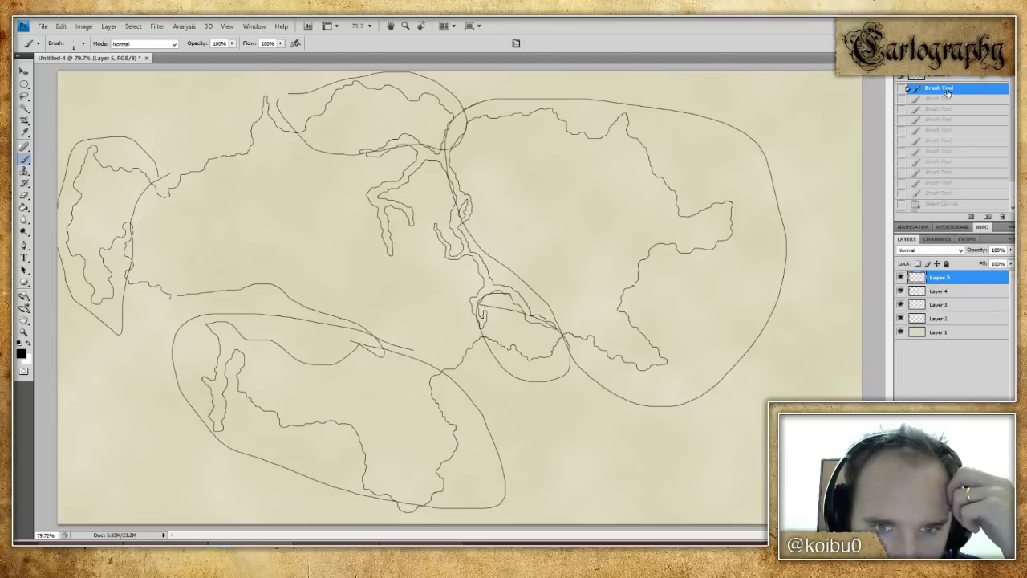
{"action": "scroll", "coordinate": [953, 184], "scroll_direction": "down", "scroll_amount": 1}
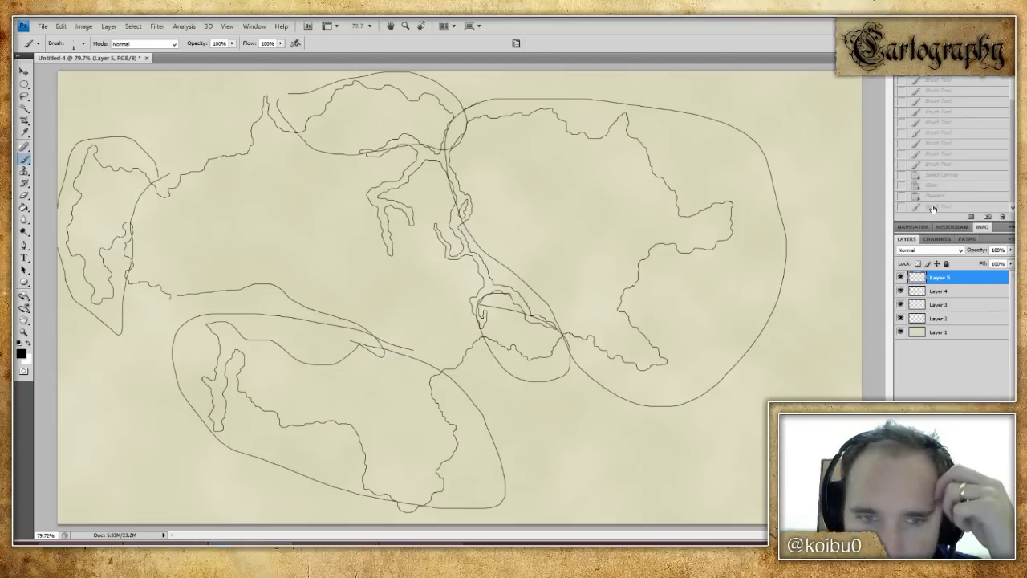
{"action": "left_click", "coordinate": [932, 207]}
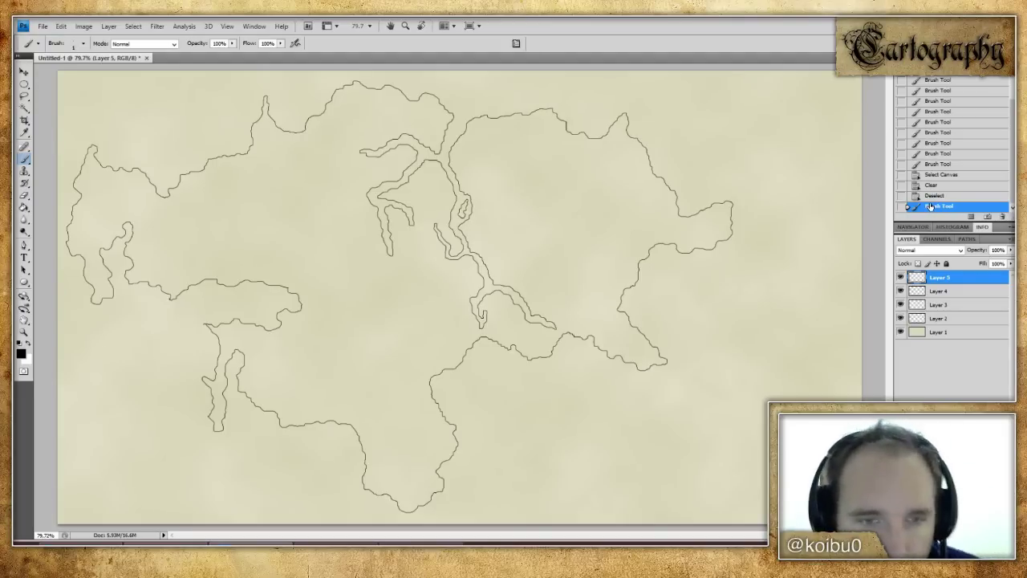
{"action": "key", "text": "ctrl+z"}
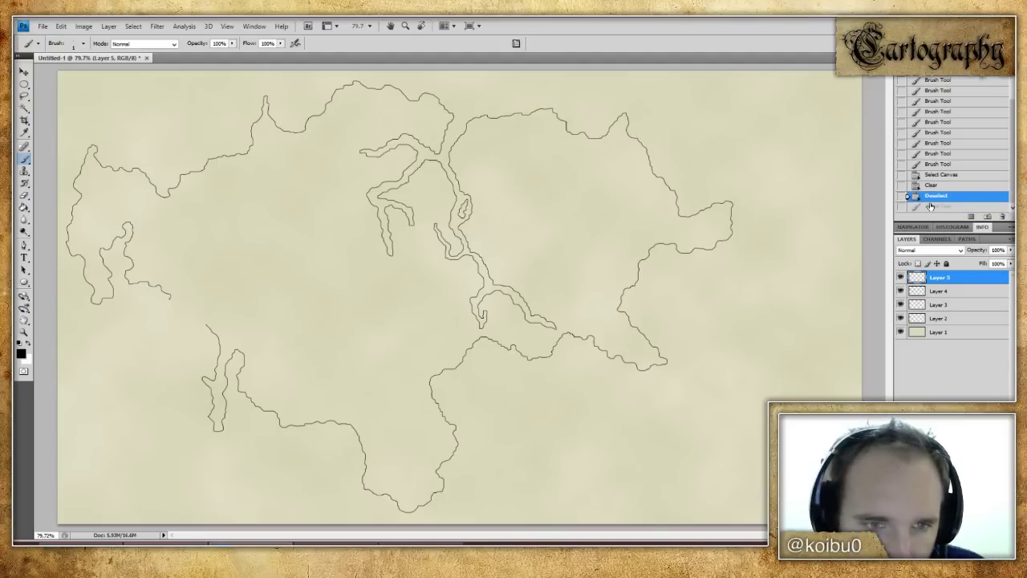
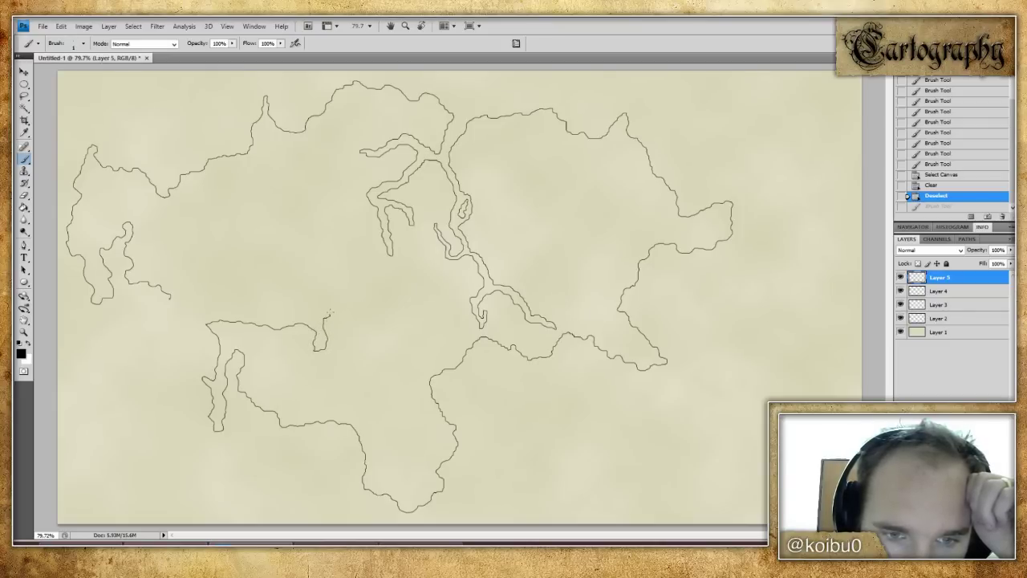
- Brush a long jagged eastward inlet with a short southward arm at its inland end, closing the southwestern gap
{"action": "left_click_drag", "start_coordinate": [330, 304], "coordinate": [315, 283]}
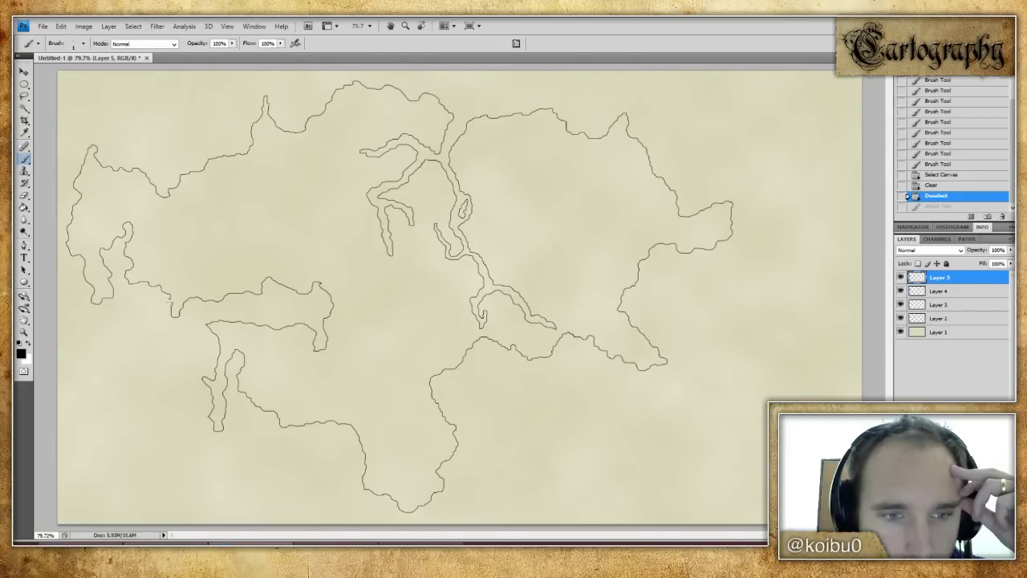
{"action": "key", "text": "ctrl+z"}
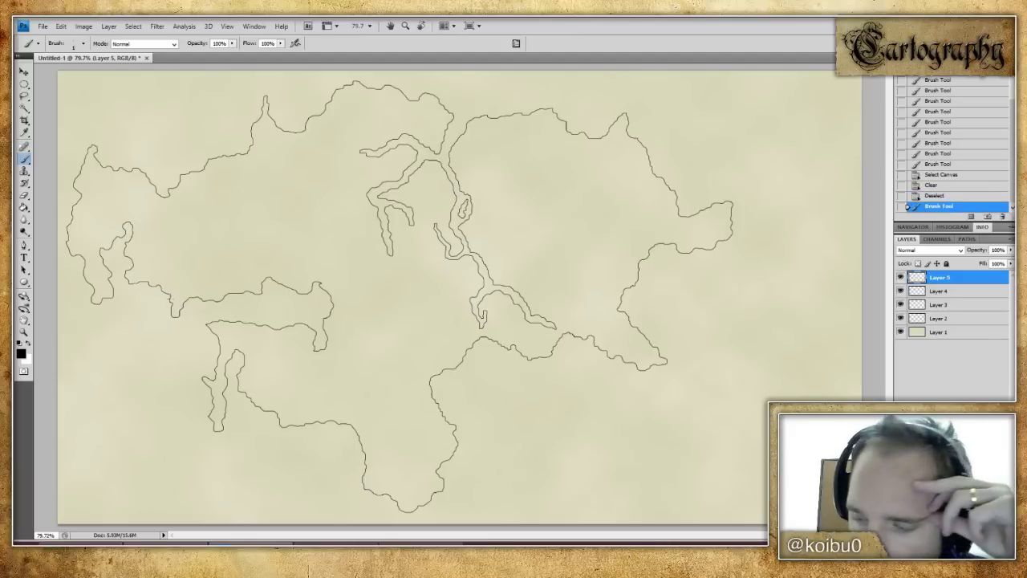
- Lasso the uneven join between the old coastline and the new inlet's northern shore, clear it, and deselect
{"action": "key", "text": "z"}
{"action": "left_click_drag", "start_coordinate": [144, 275], "coordinate": [199, 334]}
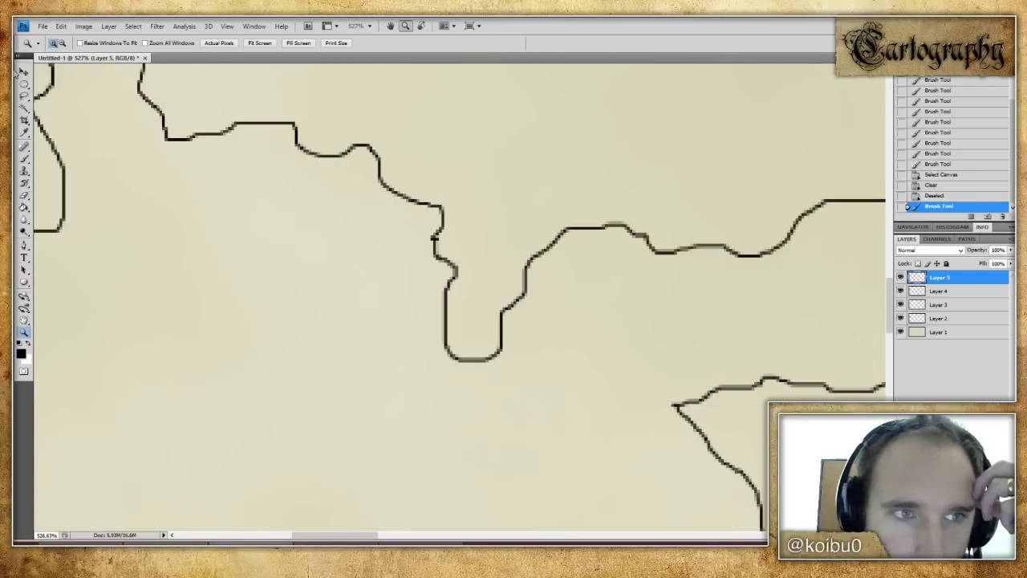
{"action": "key", "text": "m"}
{"action": "key", "text": "shift+m"}
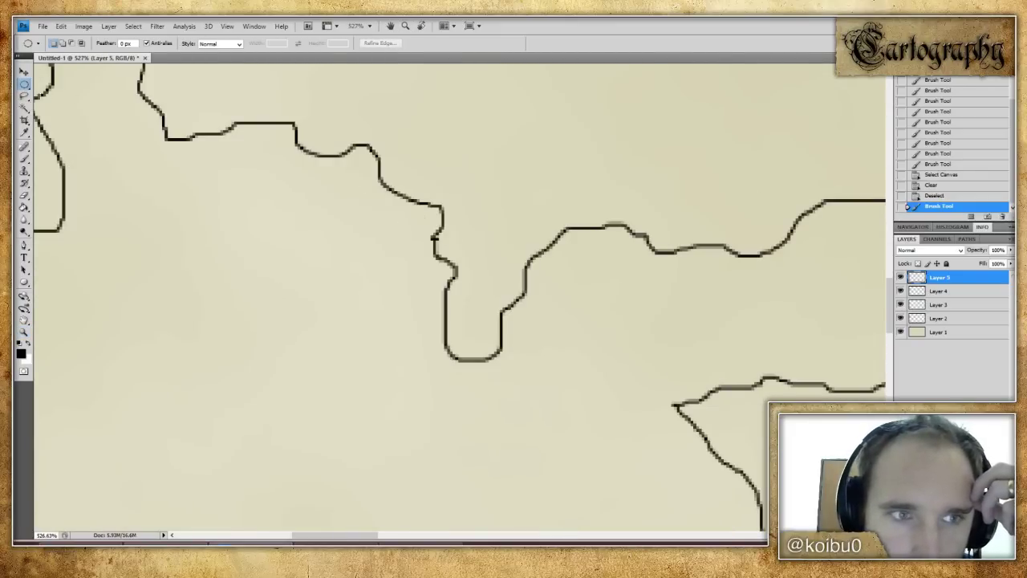
{"action": "key", "text": "l"}
{"action": "left_click", "coordinate": [406, 222]}
{"action": "left_click", "coordinate": [482, 223]}
{"action": "left_click", "coordinate": [482, 277]}
{"action": "left_click", "coordinate": [403, 272]}
{"action": "left_click", "coordinate": [404, 222]}
{"action": "key", "text": "Delete"}
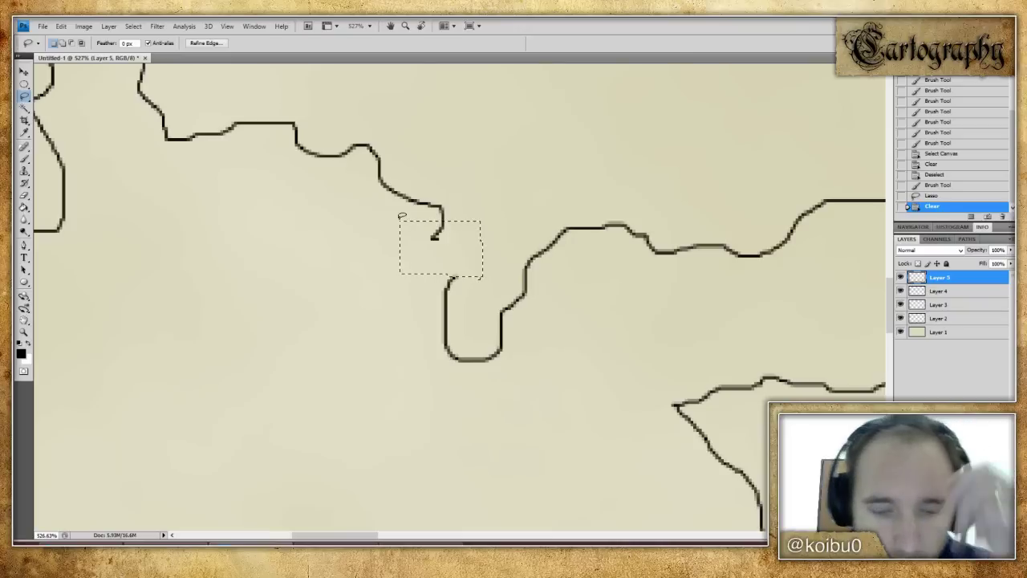
{"action": "key", "text": "ctrl+d"}
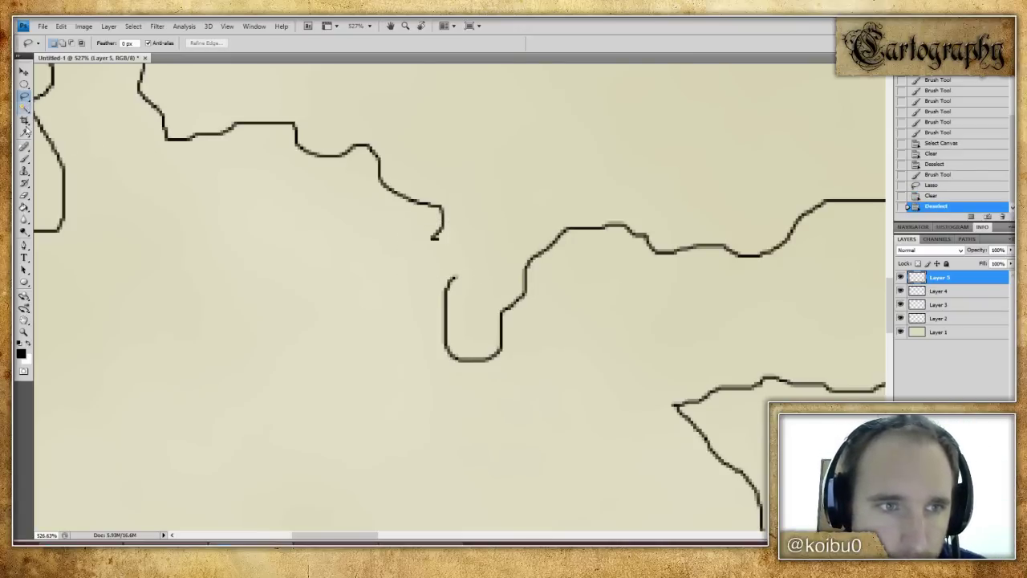
- Brush a small eastward jog to reconnect the cleared coastline ends, and return to the full map view
{"action": "left_click", "coordinate": [24, 159]}
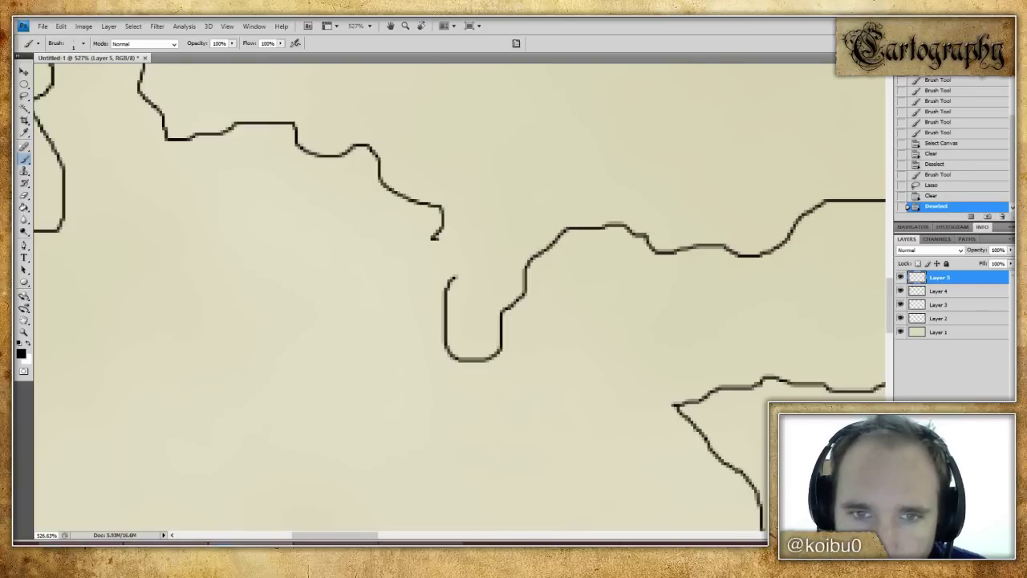
{"action": "mouse_move", "coordinate": [434, 239]}
{"action": "left_mouse_down"}
{"action": "mouse_move", "coordinate": [476, 234]}
{"action": "mouse_move", "coordinate": [454, 279]}
{"action": "left_mouse_up"}
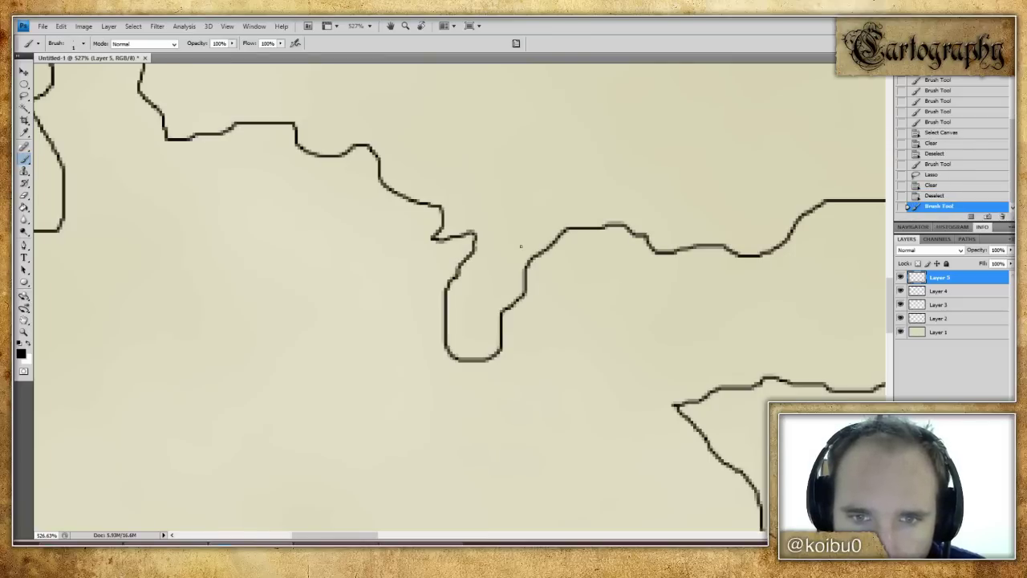
{"action": "double_click", "coordinate": [24, 321]}
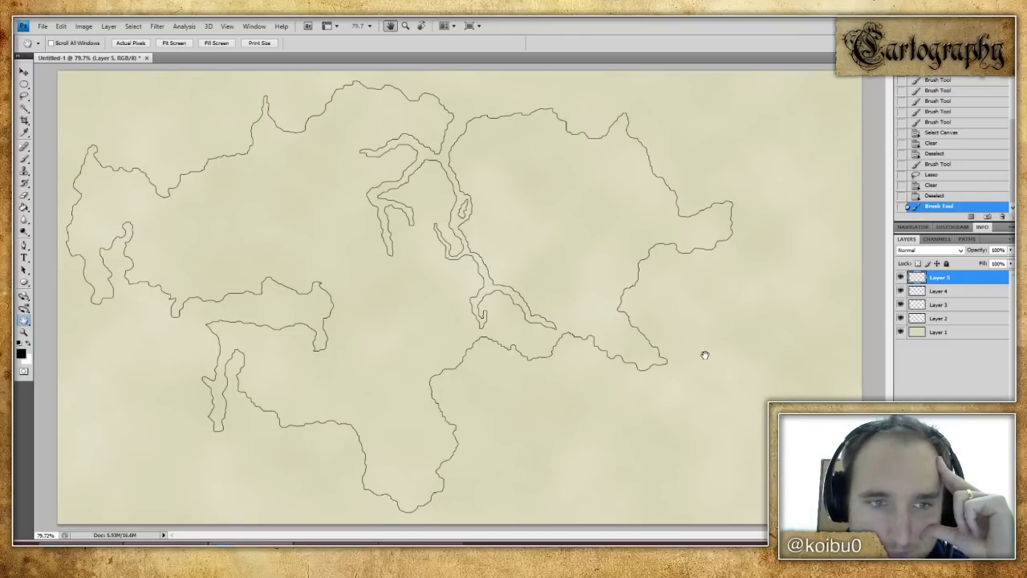
- Merge Layers 2 through 5 into a single coastline layer, and undo the layer mask added to it
{"action": "left_click", "coordinate": [979, 318], "text": "shift"}
{"action": "right_click", "coordinate": [973, 316]}
{"action": "left_click", "coordinate": [955, 282]}
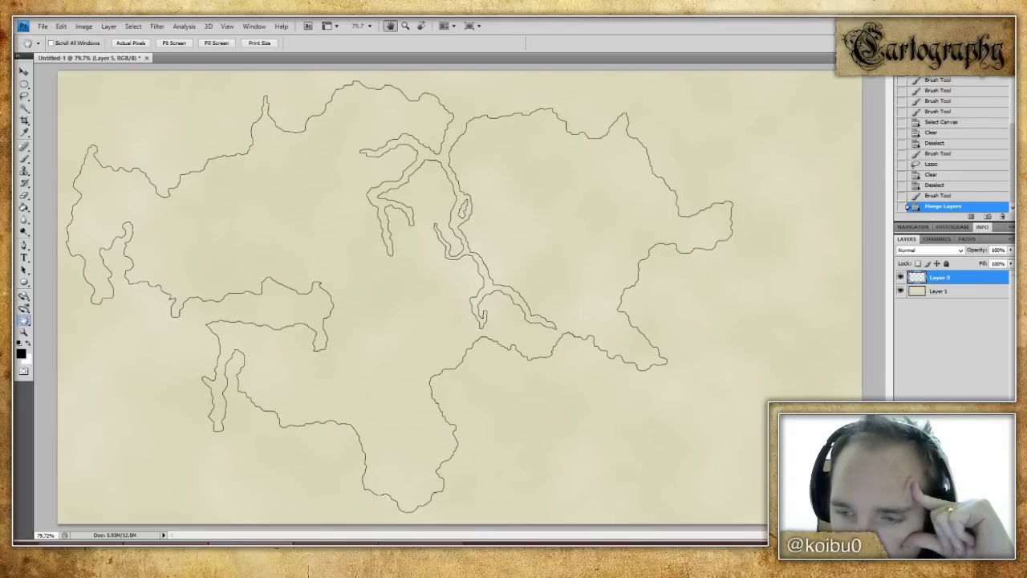
{"action": "left_click", "coordinate": [939, 531]}
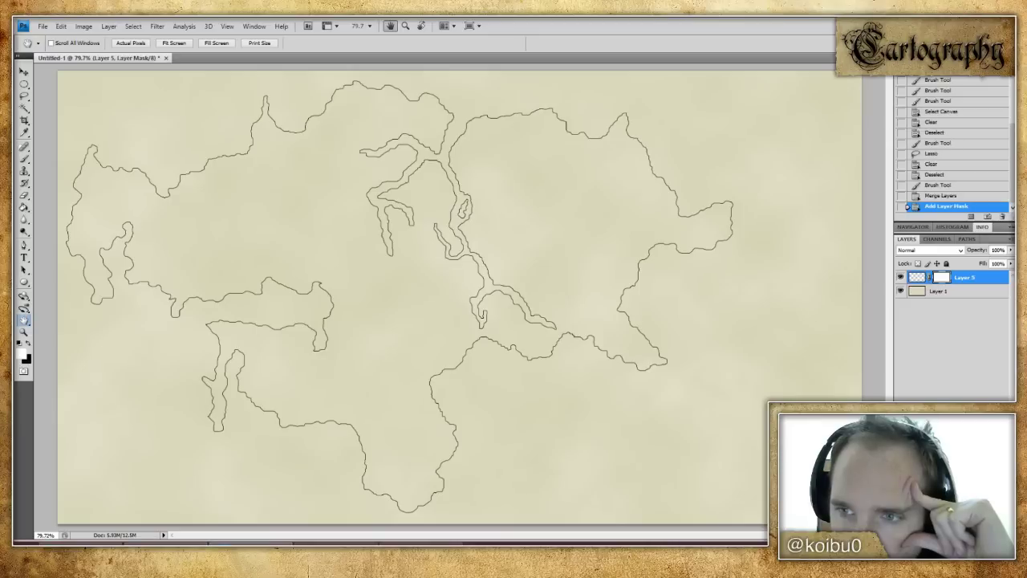
{"action": "key", "text": "ctrl+z"}
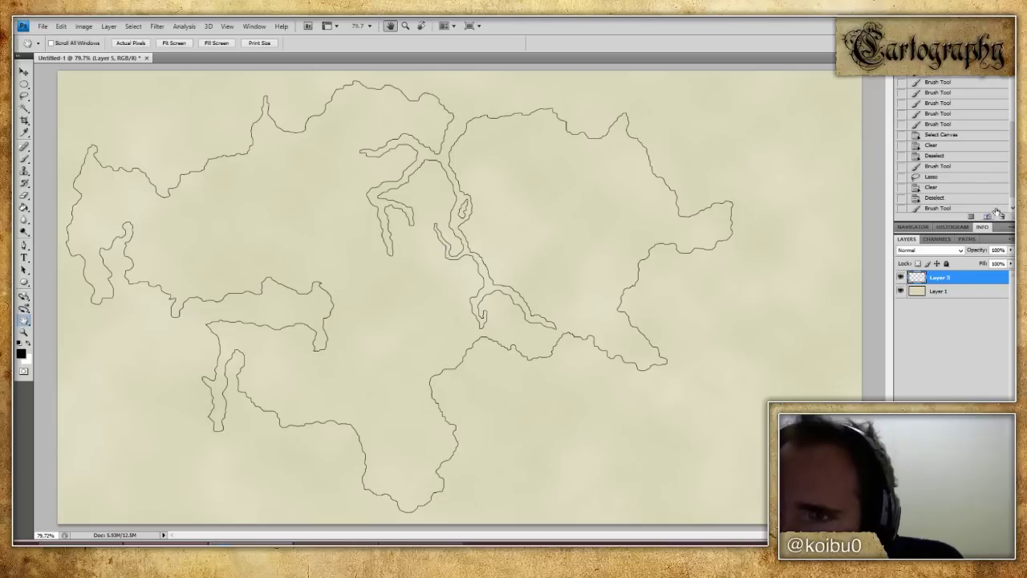
- Look through the history's earliest states, including the blank opening state, and return the document to Snapshot 1
{"action": "left_click_drag", "start_coordinate": [1012, 204], "coordinate": [1012, 90]}
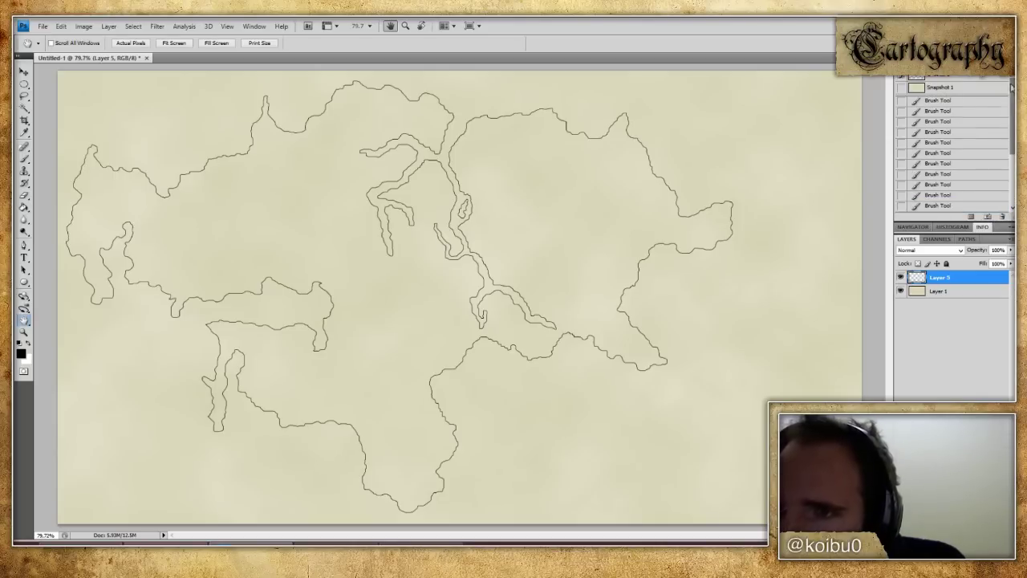
{"action": "left_click", "coordinate": [959, 86]}
{"action": "left_click", "coordinate": [963, 87]}
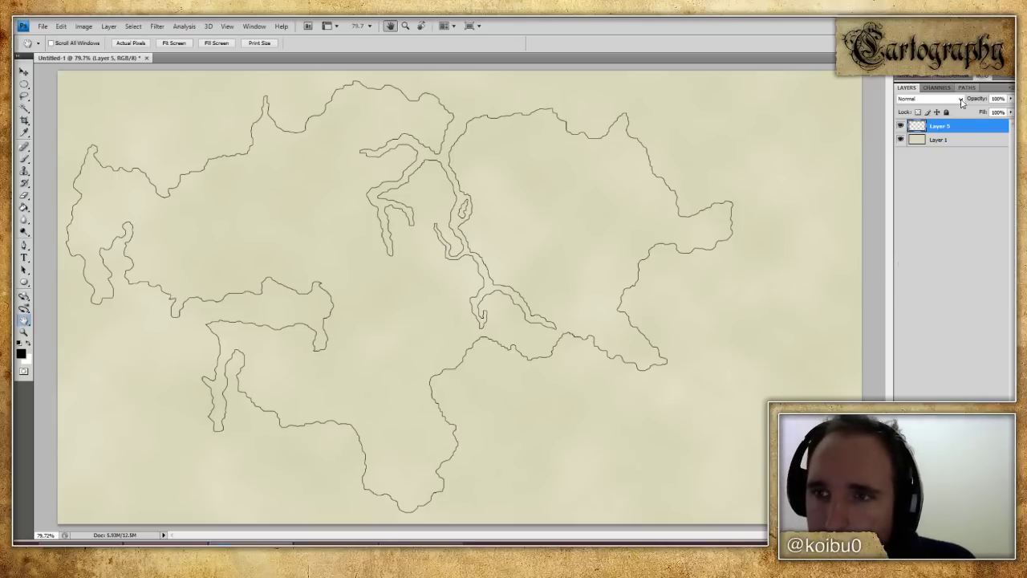
{"action": "left_click", "coordinate": [997, 78]}
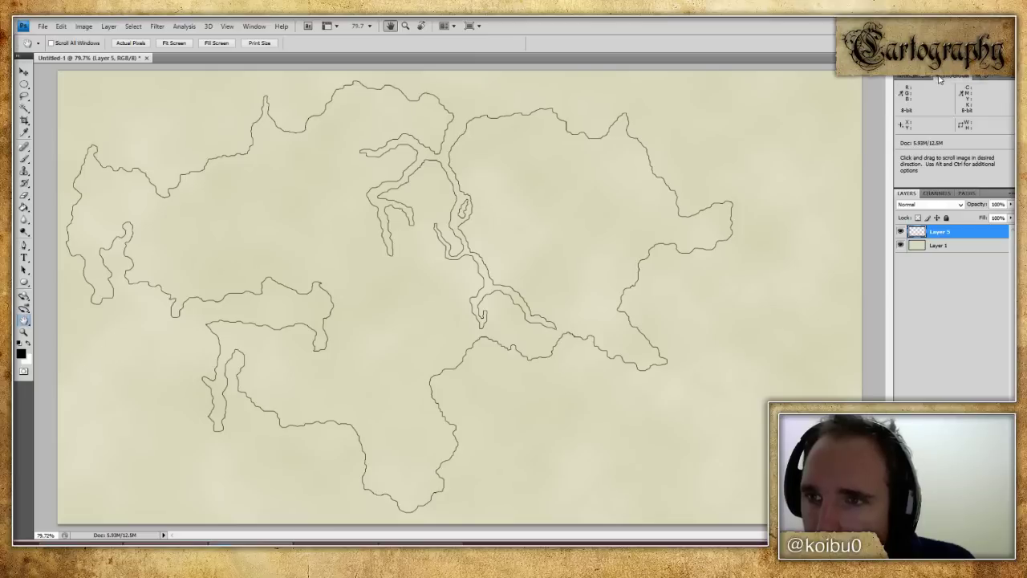
{"action": "left_click", "coordinate": [943, 79]}
{"action": "left_click", "coordinate": [943, 76]}
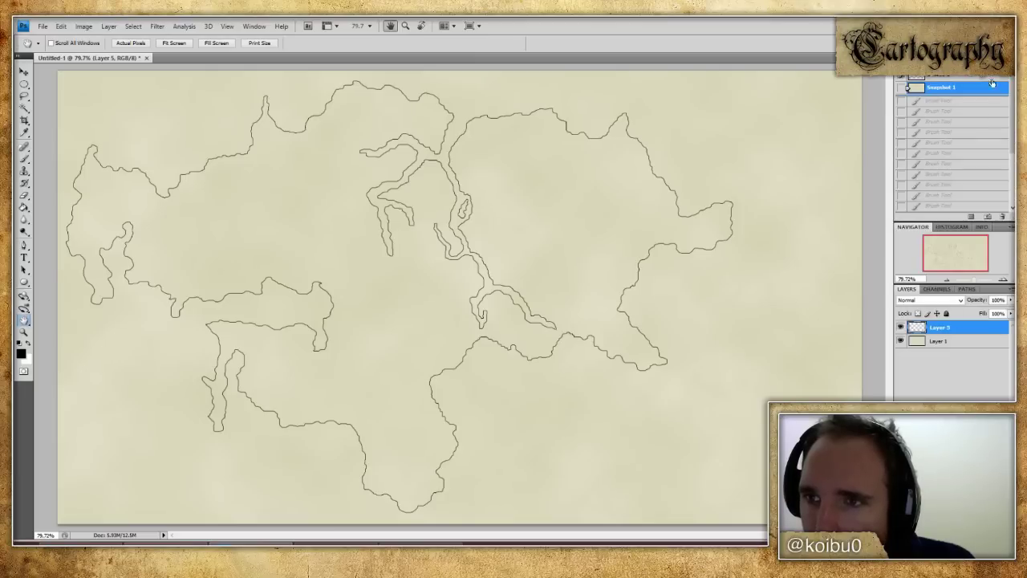
{"action": "left_click", "coordinate": [993, 227]}
{"action": "left_click", "coordinate": [939, 76]}
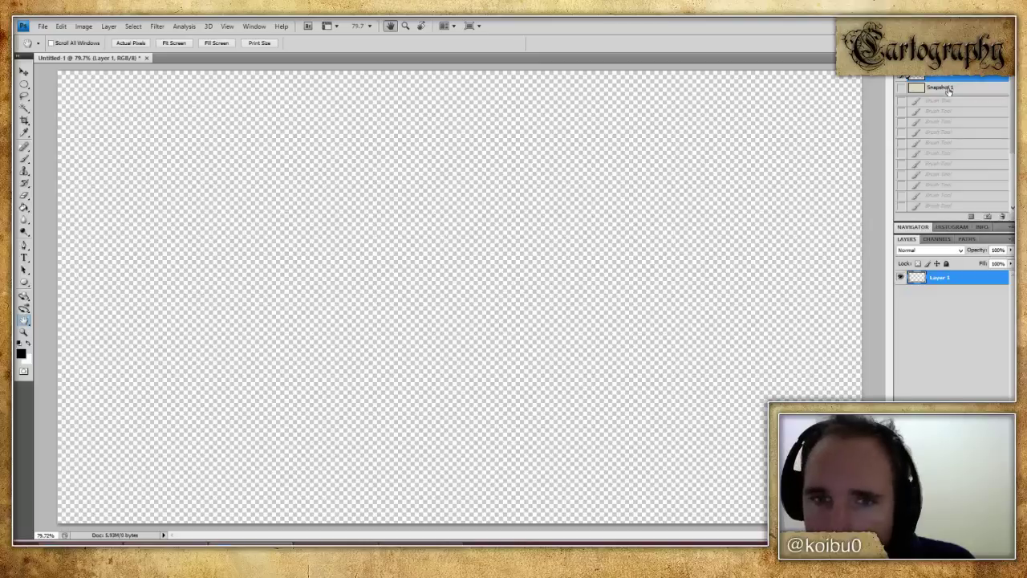
{"action": "left_click", "coordinate": [949, 88]}
{"action": "scroll", "coordinate": [978, 207], "scroll_direction": "down", "scroll_amount": 5}
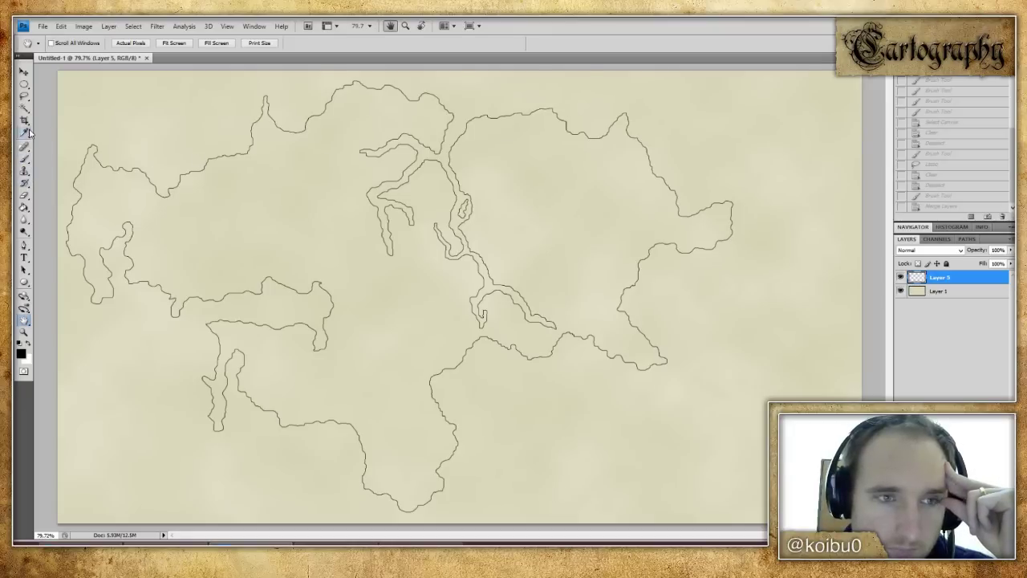
- Add a new empty layer on top, and rename the merged coastline layer as Coastline
{"action": "left_click", "coordinate": [25, 157]}
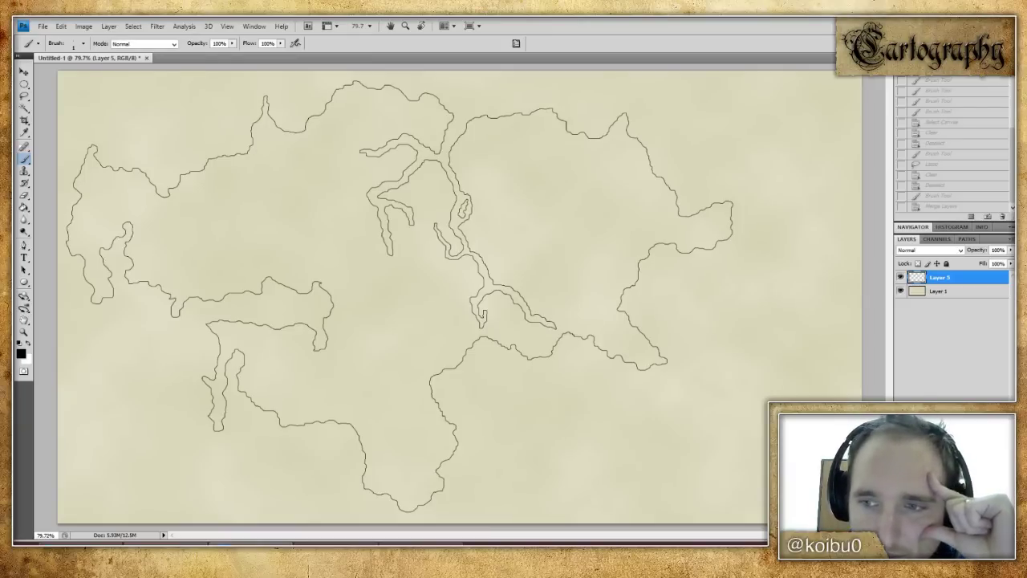
{"action": "key", "text": "ctrl+j"}
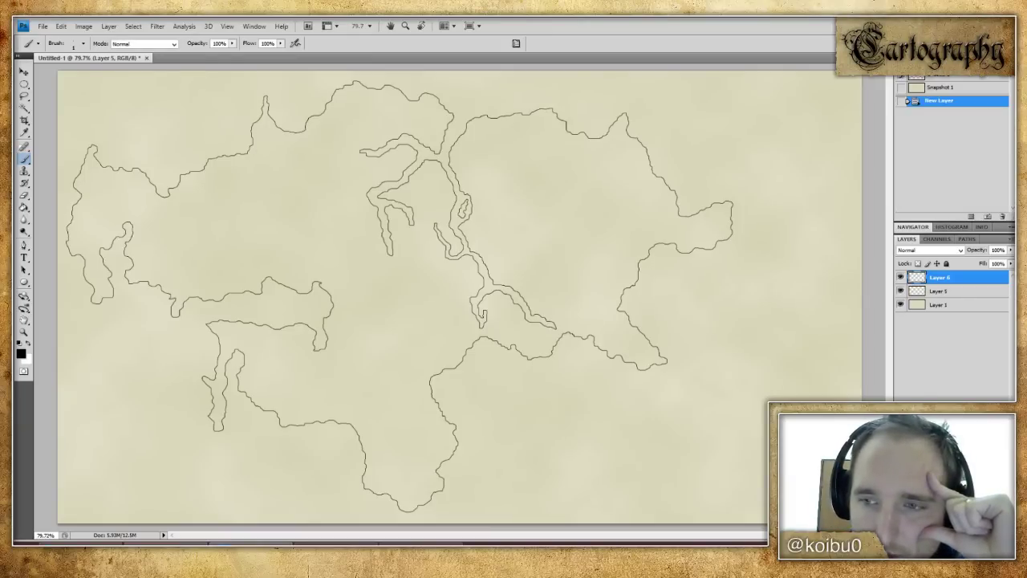
{"action": "right_click", "coordinate": [942, 293]}
{"action": "left_click", "coordinate": [947, 58]}
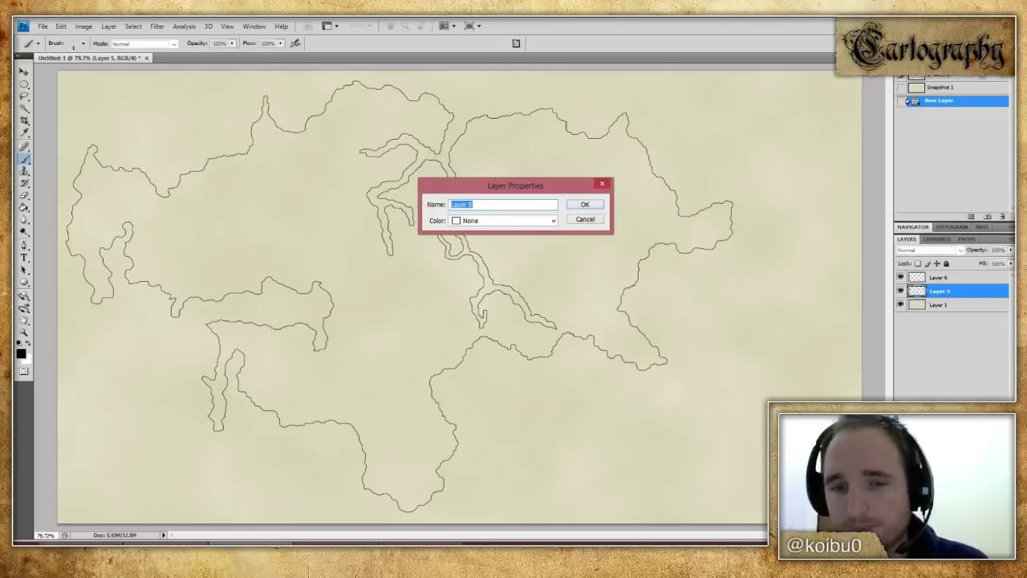
{"action": "type", "text": "Coastline"}
{"action": "key", "text": "Return"}
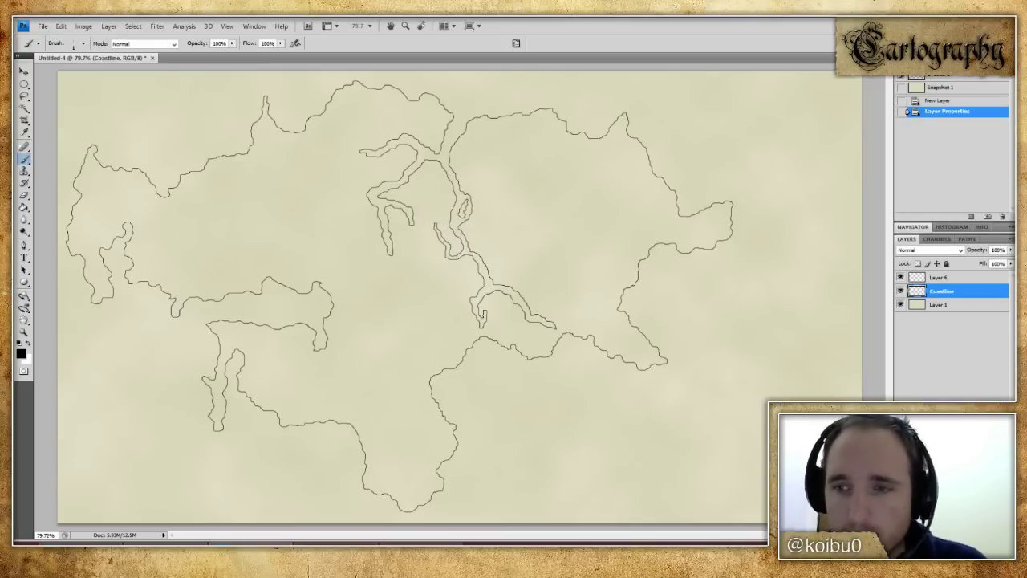
- Rename the background layer as Parchment
{"action": "right_click", "coordinate": [970, 307]}
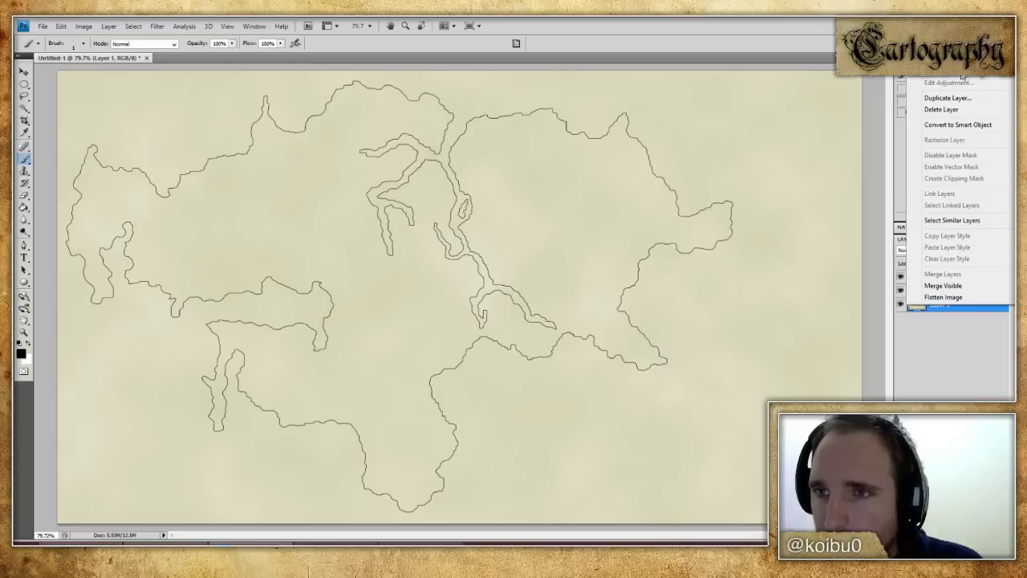
{"action": "key", "text": "Escape"}
{"action": "type", "text": "Par"}
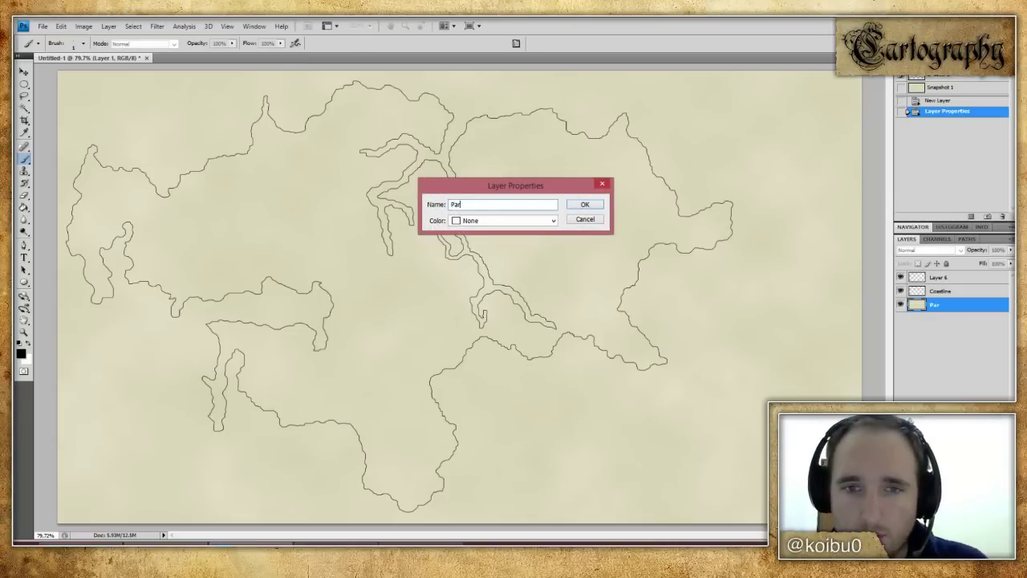
{"action": "type", "text": "chment"}
{"action": "key", "text": "Return"}
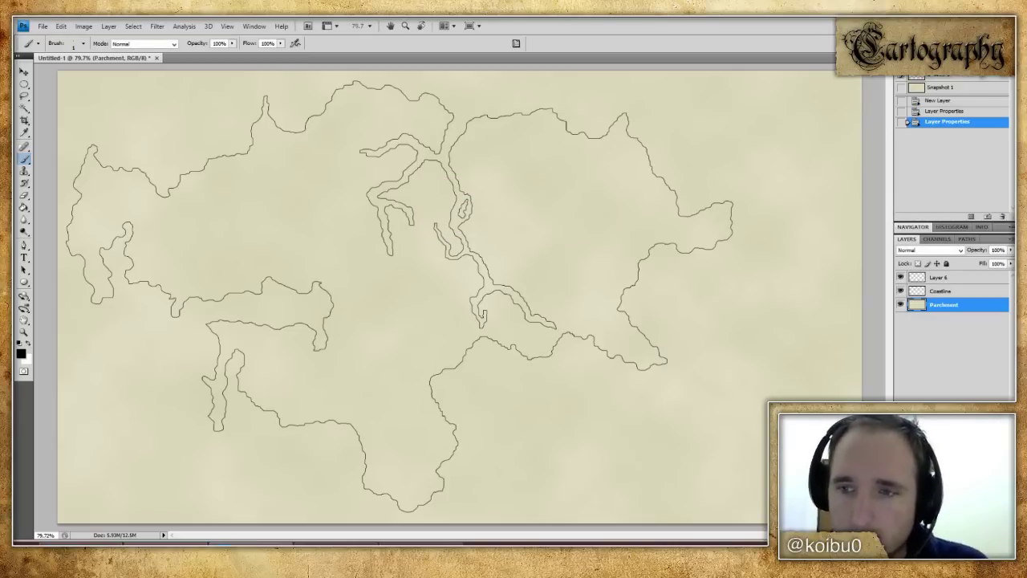
- Rename the new empty top layer as Terrain types
{"action": "left_click", "coordinate": [968, 277]}
{"action": "right_click", "coordinate": [968, 278]}
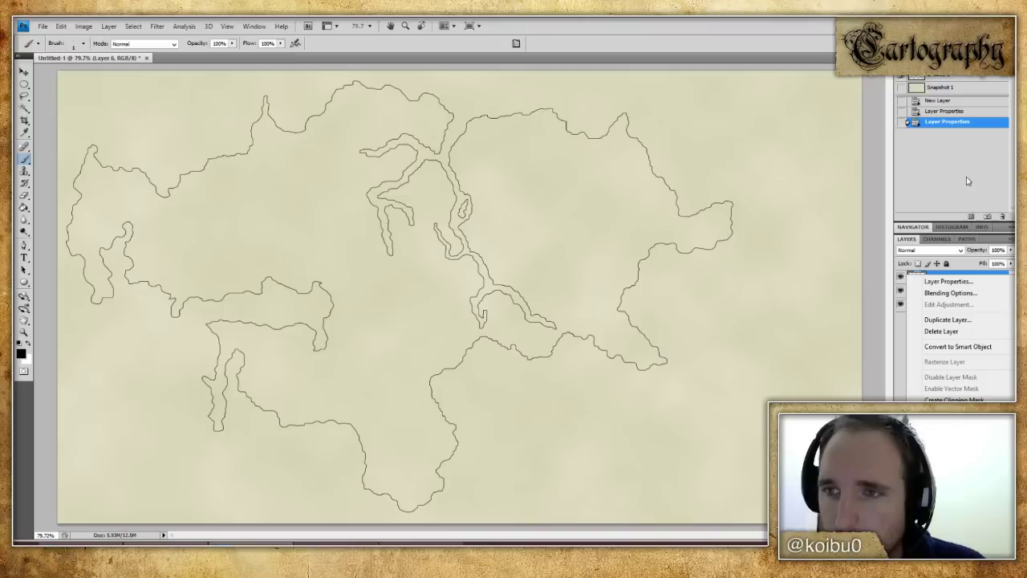
{"action": "left_click", "coordinate": [964, 281]}
{"action": "type", "text": "Region"}
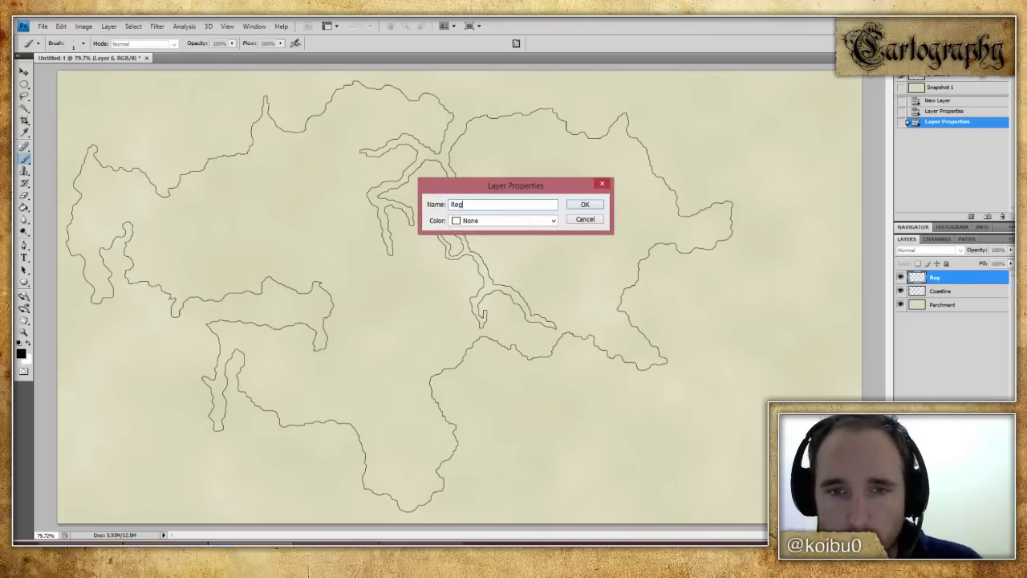
{"action": "type", "text": "errain types"}
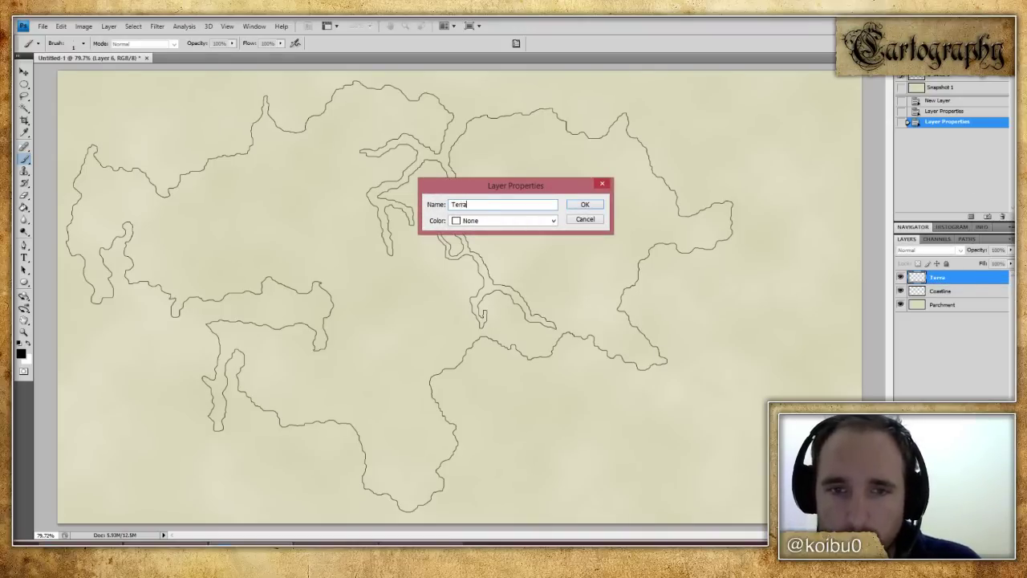
{"action": "key", "text": "Return"}
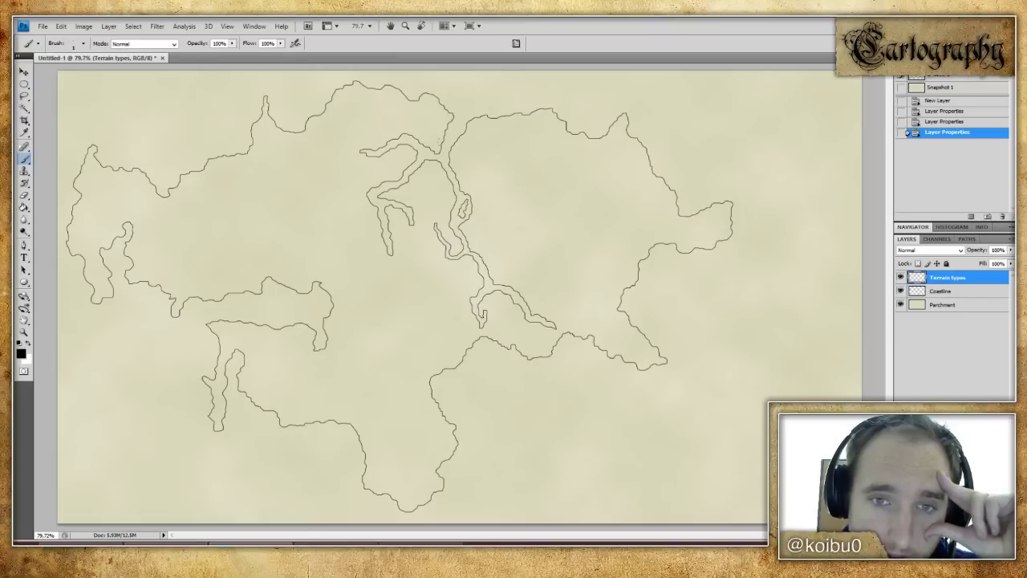
- Try a short horizontal brush stroke across the river's northern mouth and a dab beside it, and undo them
{"action": "left_click_drag", "start_coordinate": [438, 140], "coordinate": [467, 139]}
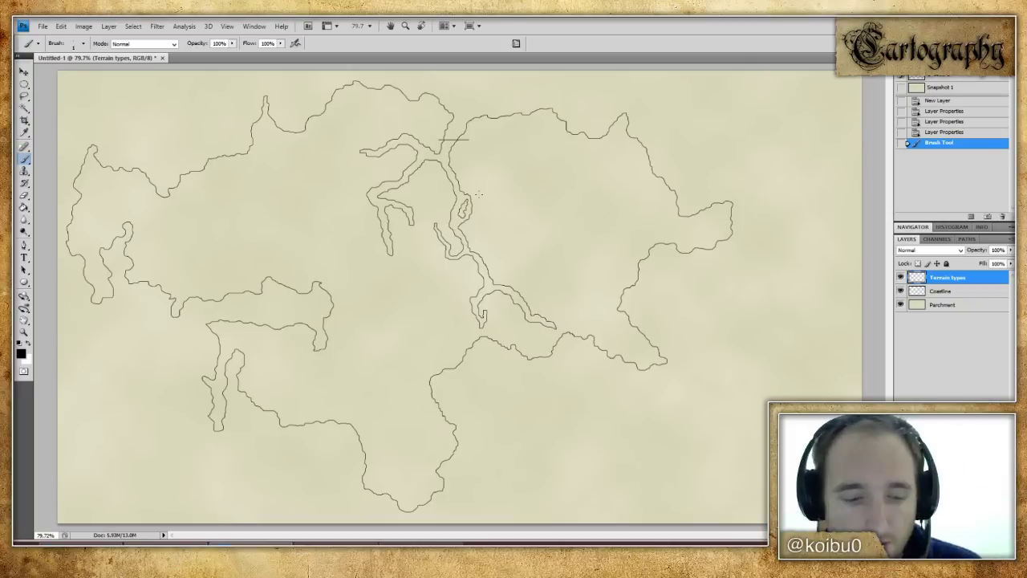
{"action": "key", "text": "ctrl+z"}
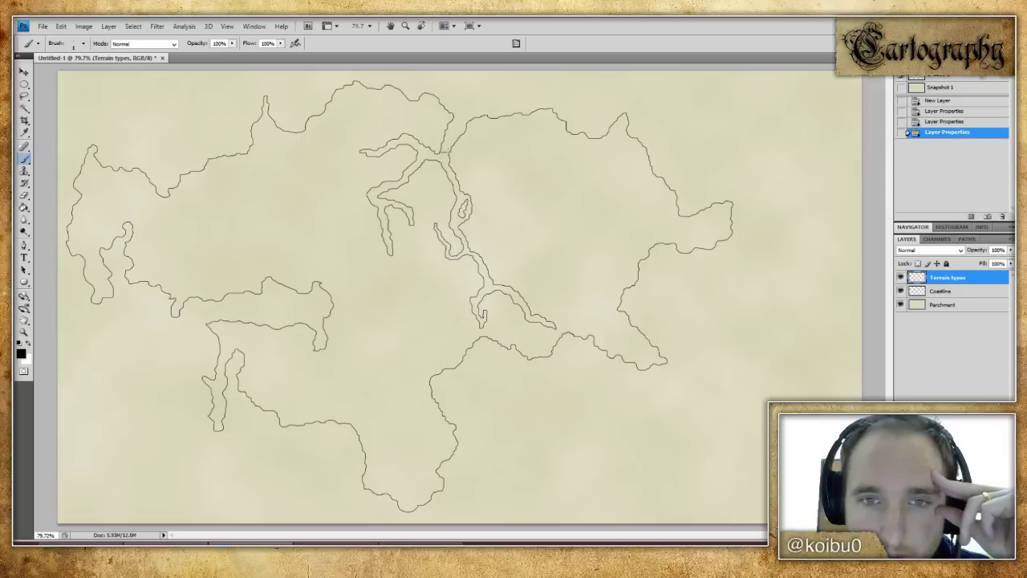
{"action": "left_click", "coordinate": [476, 170]}
{"action": "key", "text": "ctrl+z"}
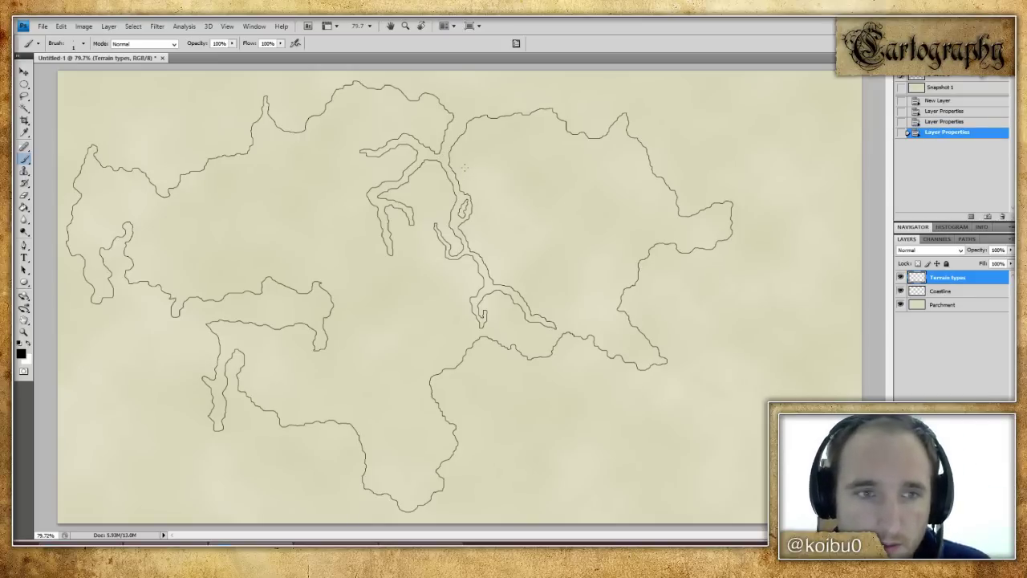
- Turn on the extras to overlay the grid on the map
{"action": "left_click", "coordinate": [157, 26]}
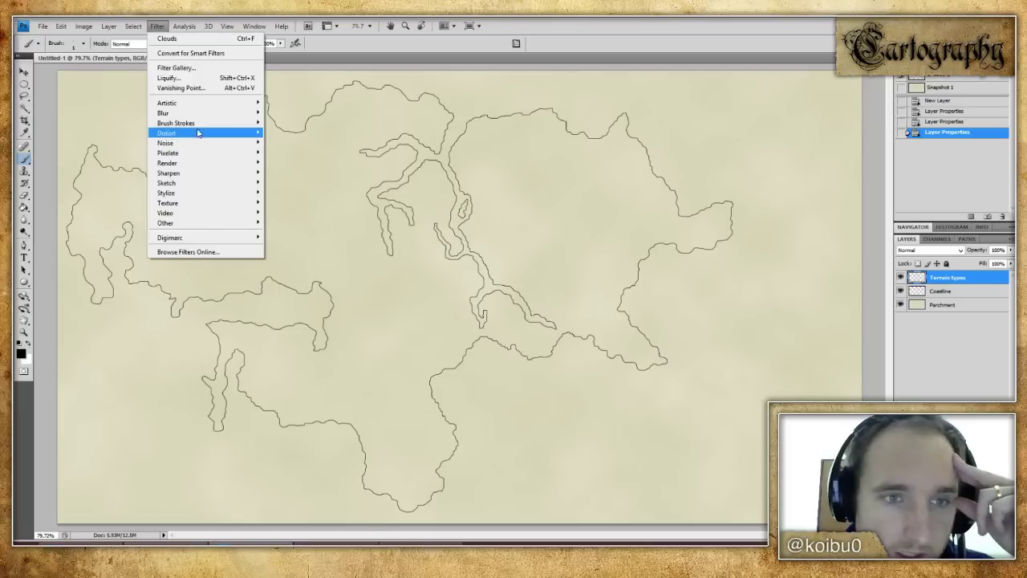
{"action": "mouse_move", "coordinate": [228, 25]}
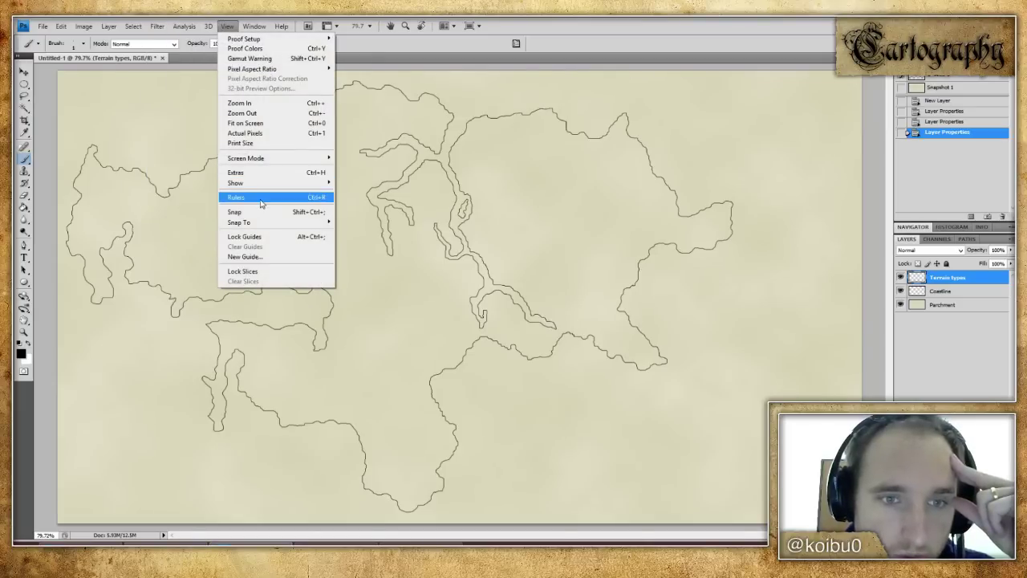
{"action": "left_click", "coordinate": [241, 173]}
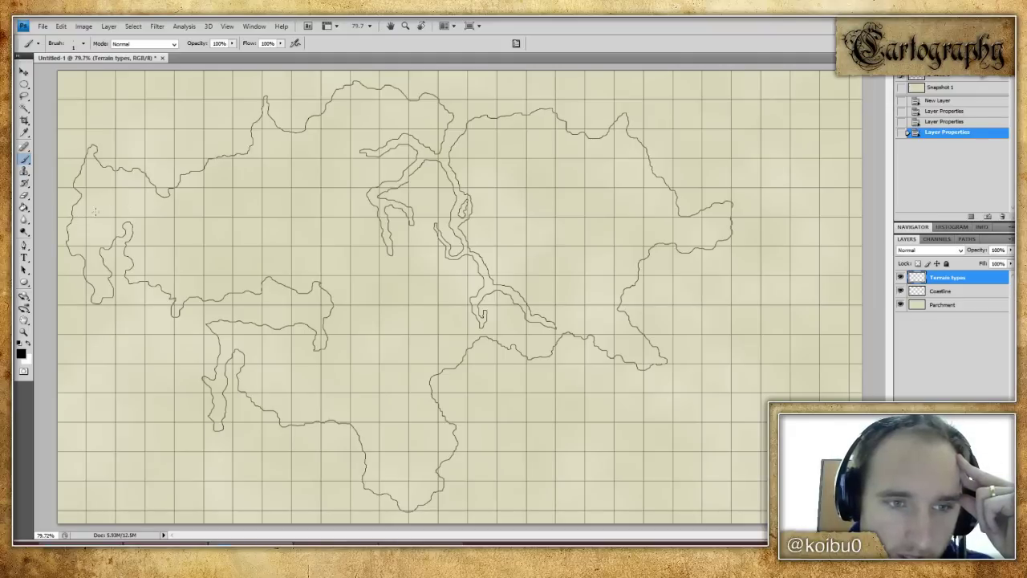
- Brush a row of short slanted dashes across the northern land from west to east, clear the layer, and deselect
{"action": "mouse_move", "coordinate": [94, 201]}
{"action": "left_mouse_down"}
{"action": "mouse_move", "coordinate": [129, 197]}
{"action": "mouse_move", "coordinate": [317, 201]}
{"action": "left_mouse_up"}
{"action": "left_click_drag", "start_coordinate": [341, 197], "coordinate": [401, 198]}
{"action": "left_click_drag", "start_coordinate": [423, 197], "coordinate": [520, 205]}
{"action": "mouse_move", "coordinate": [534, 196]}
{"action": "left_mouse_down"}
{"action": "mouse_move", "coordinate": [559, 195]}
{"action": "mouse_move", "coordinate": [580, 207]}
{"action": "mouse_move", "coordinate": [594, 193]}
{"action": "mouse_move", "coordinate": [639, 206]}
{"action": "mouse_move", "coordinate": [664, 204]}
{"action": "left_mouse_up"}
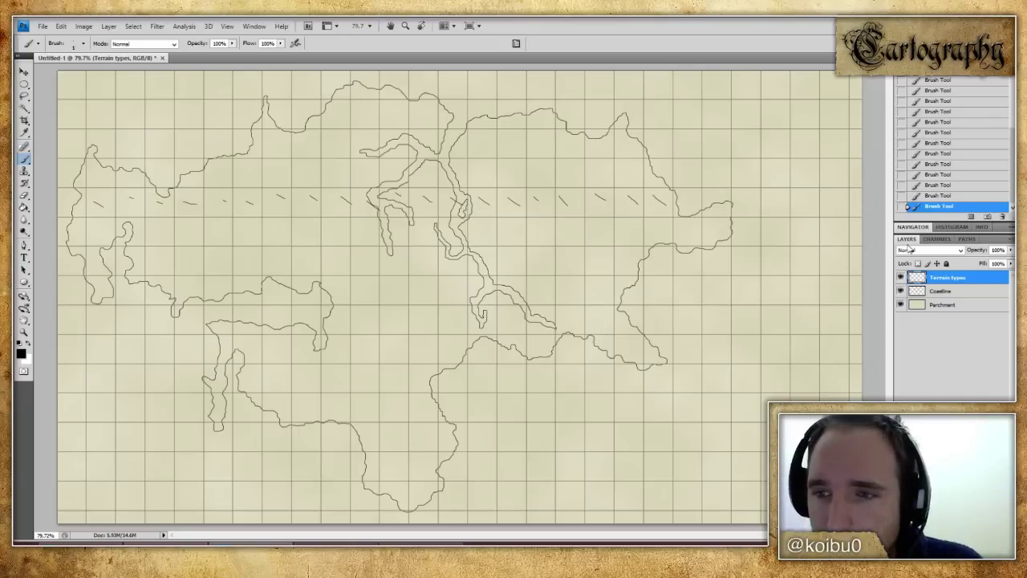
{"action": "key", "text": "ctrl+a"}
{"action": "key", "text": "Delete"}
{"action": "key", "text": "ctrl+d"}
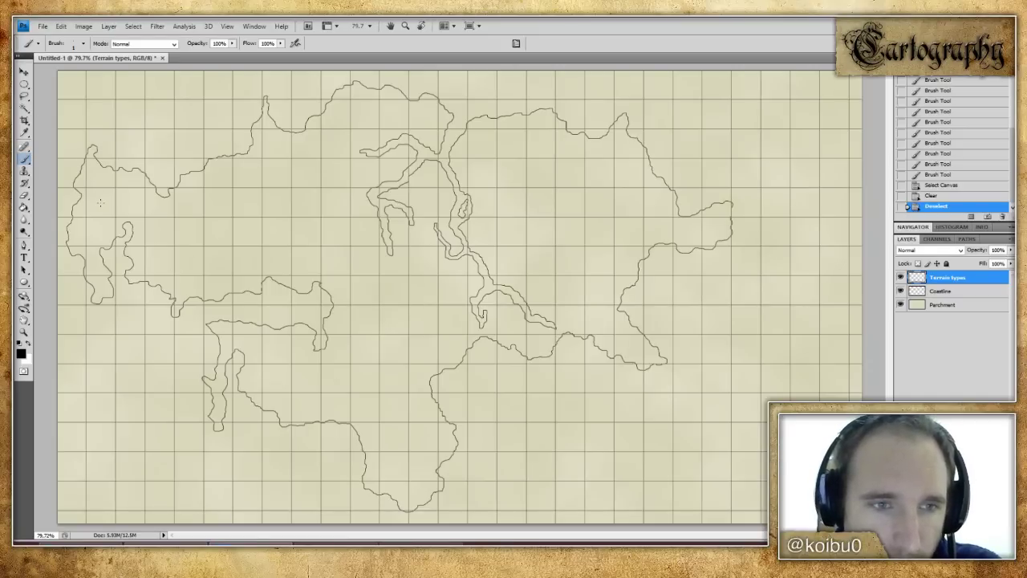
- Try four separate horizontal lines stepping down from northwest to southeast, lengthen the easternmost one, and undo all of them
{"action": "mouse_move", "coordinate": [125, 203]}
{"action": "left_mouse_down"}
{"action": "mouse_move", "coordinate": [220, 202]}
{"action": "mouse_move", "coordinate": [262, 229]}
{"action": "mouse_move", "coordinate": [362, 230]}
{"action": "left_mouse_up"}
{"action": "left_click_drag", "start_coordinate": [394, 260], "coordinate": [517, 260]}
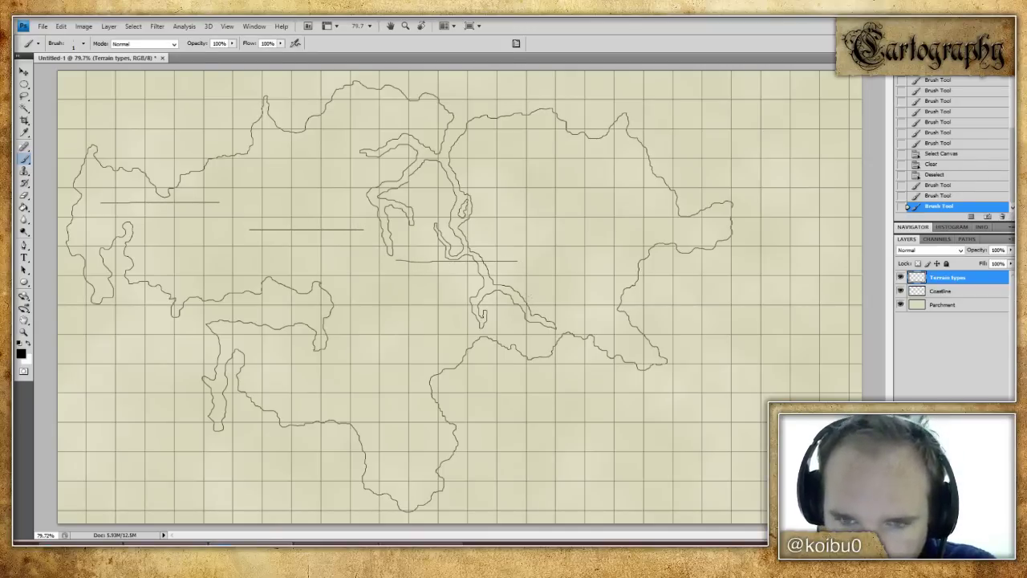
{"action": "left_click_drag", "start_coordinate": [569, 292], "coordinate": [634, 295]}
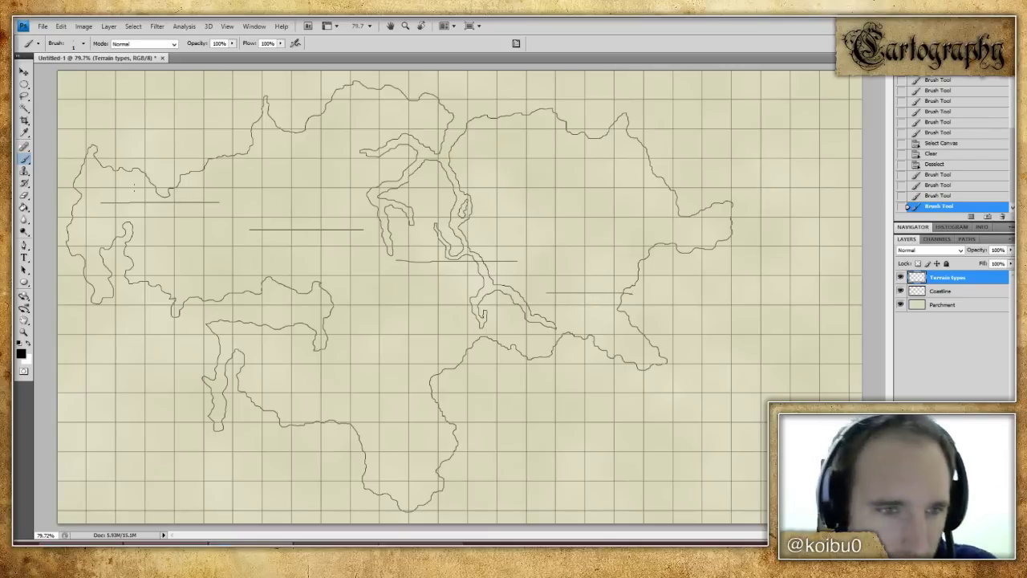
{"action": "left_click_drag", "start_coordinate": [634, 294], "coordinate": [663, 295]}
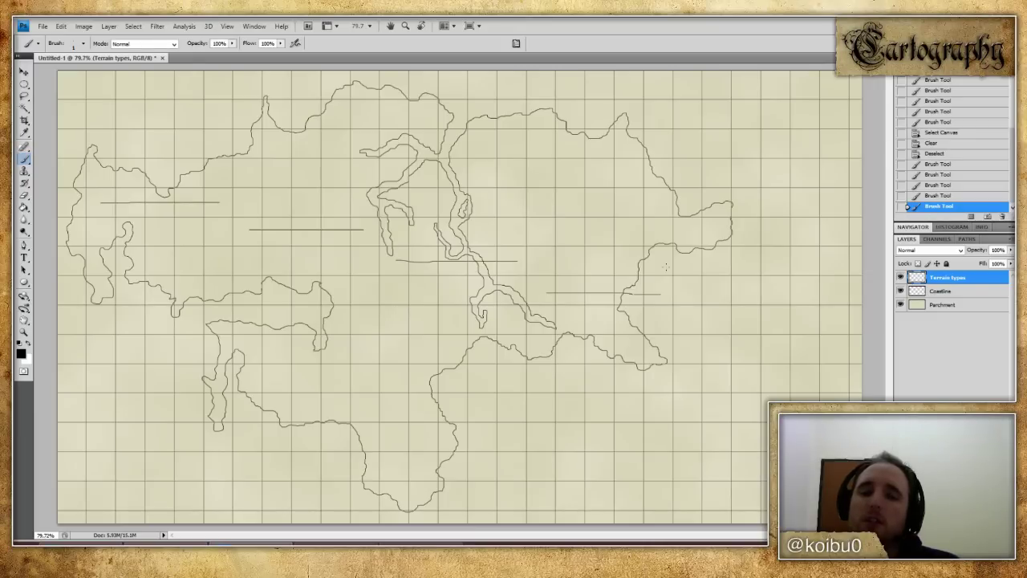
{"action": "key", "text": "ctrl+alt+z"}
{"action": "key", "text": "ctrl+alt+z"}
{"action": "key", "text": "ctrl+alt+z"}
{"action": "key", "text": "ctrl+alt+z"}
{"action": "key", "text": "ctrl+alt+z"}
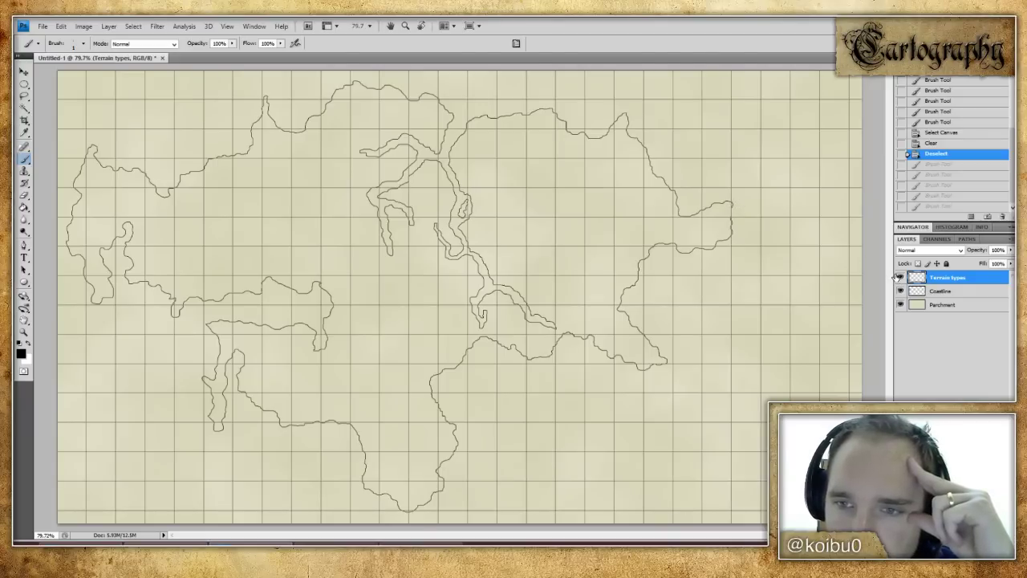
- Hide the grid overlay, and show it again
{"action": "left_click", "coordinate": [228, 26]}
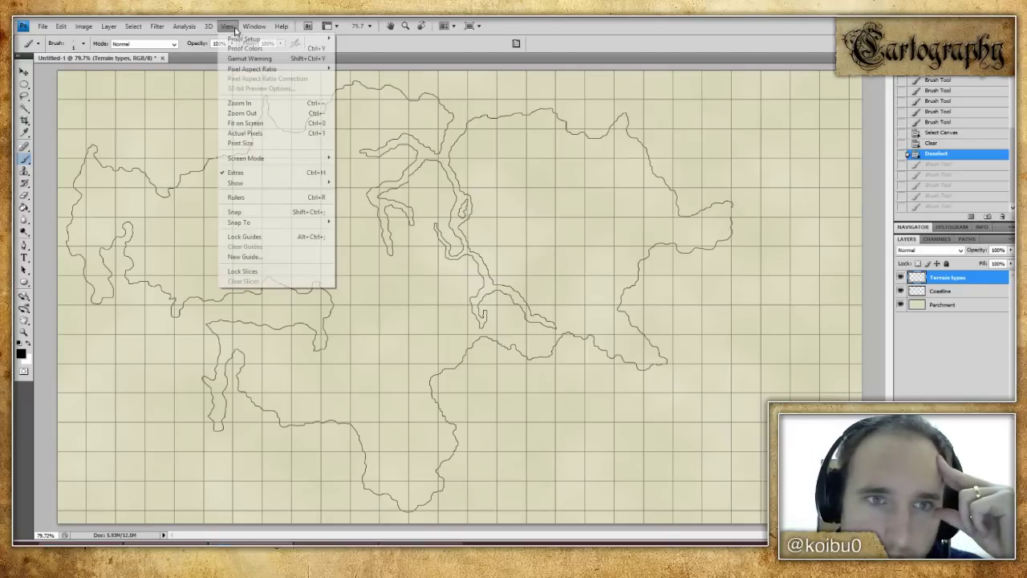
{"action": "left_click", "coordinate": [251, 172]}
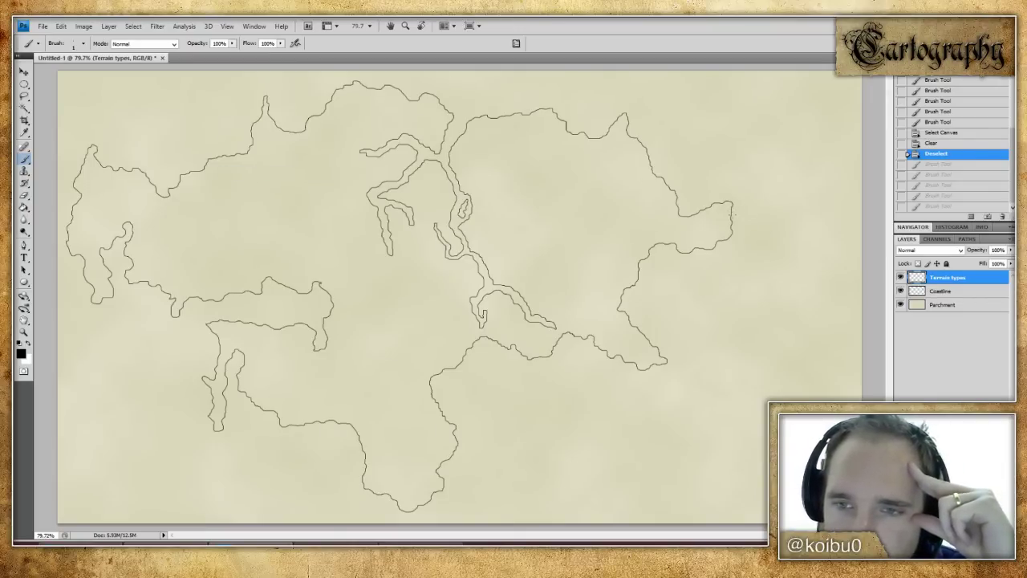
{"action": "left_click", "coordinate": [227, 26]}
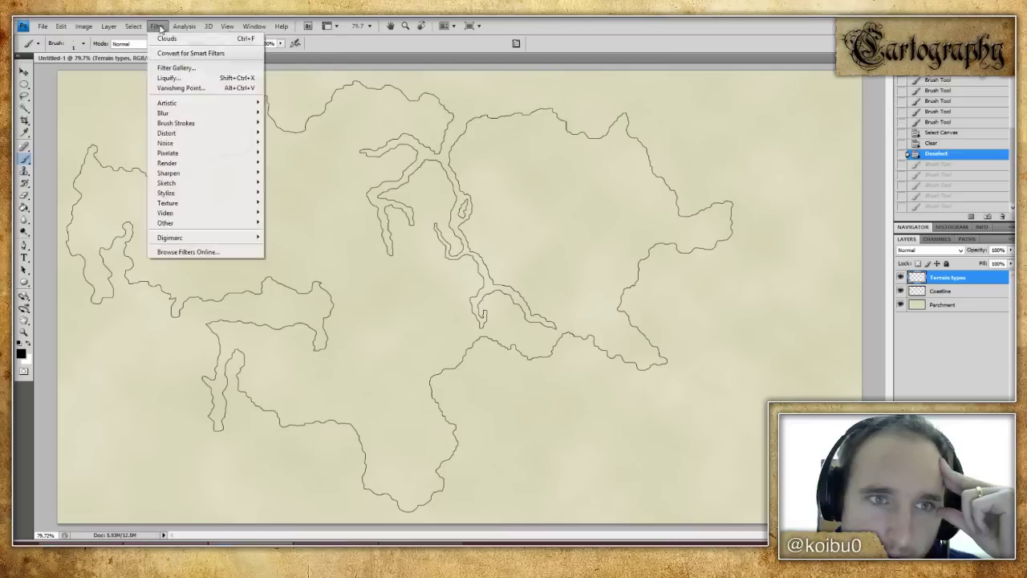
{"action": "mouse_move", "coordinate": [227, 26]}
{"action": "left_click", "coordinate": [262, 170]}
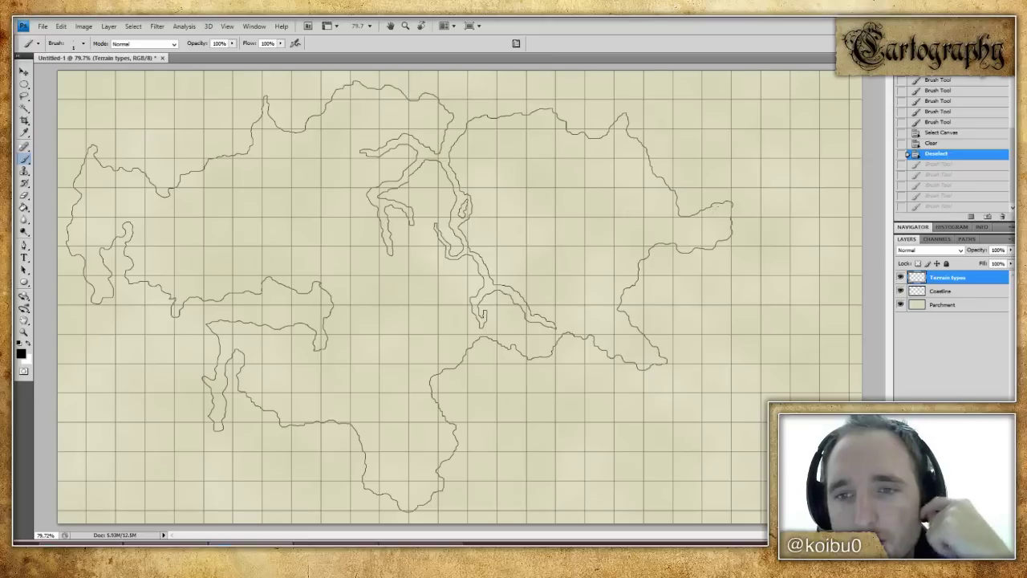
- Try a long dividing line from the northern to the southern coast of the eastern land, and undo it
{"action": "left_click_drag", "start_coordinate": [549, 109], "coordinate": [591, 342]}
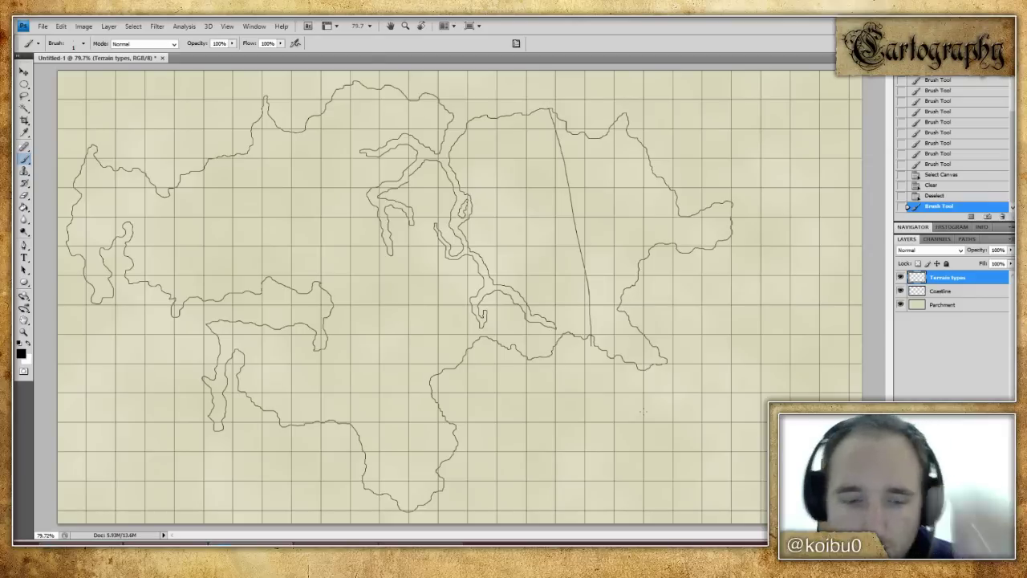
{"action": "key", "text": "ctrl+z"}
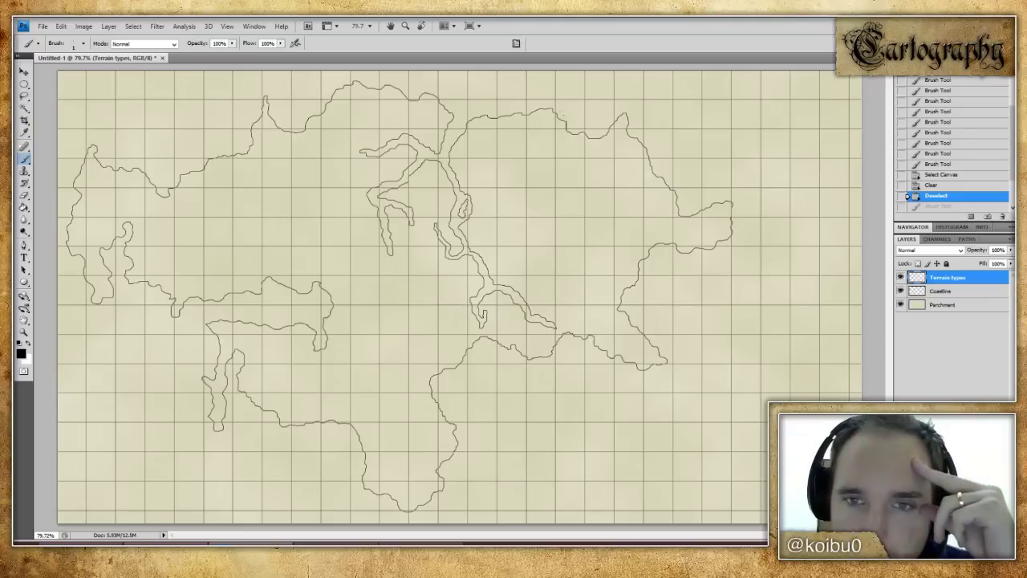
- Try straight vertical lines down through the middle of the eastern land to its southern coast, undo them, and deselect
{"action": "left_click_drag", "start_coordinate": [553, 134], "coordinate": [555, 218]}
{"action": "left_click_drag", "start_coordinate": [556, 255], "coordinate": [555, 328]}
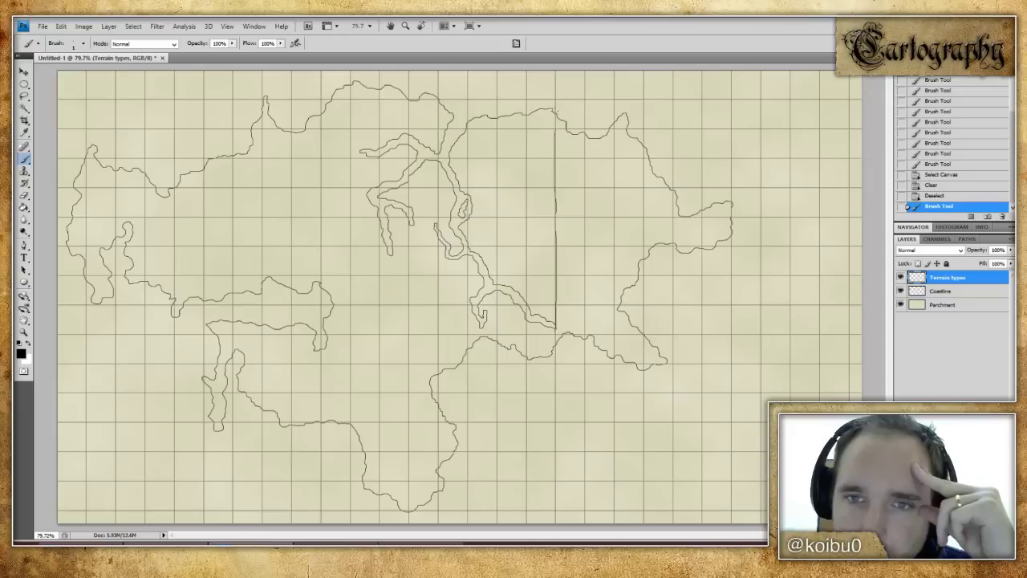
{"action": "left_click", "coordinate": [555, 329]}
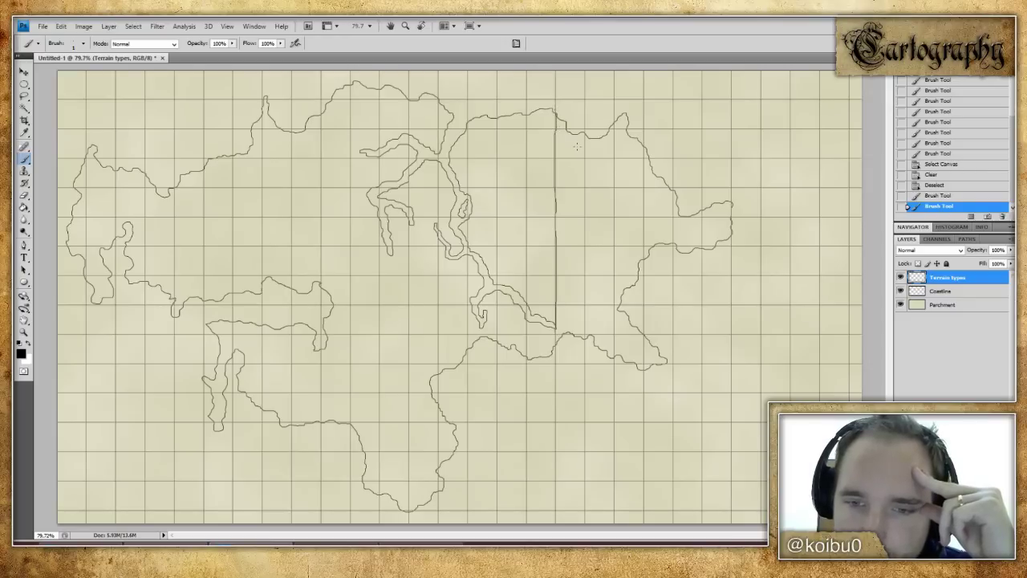
{"action": "left_click", "coordinate": [555, 345]}
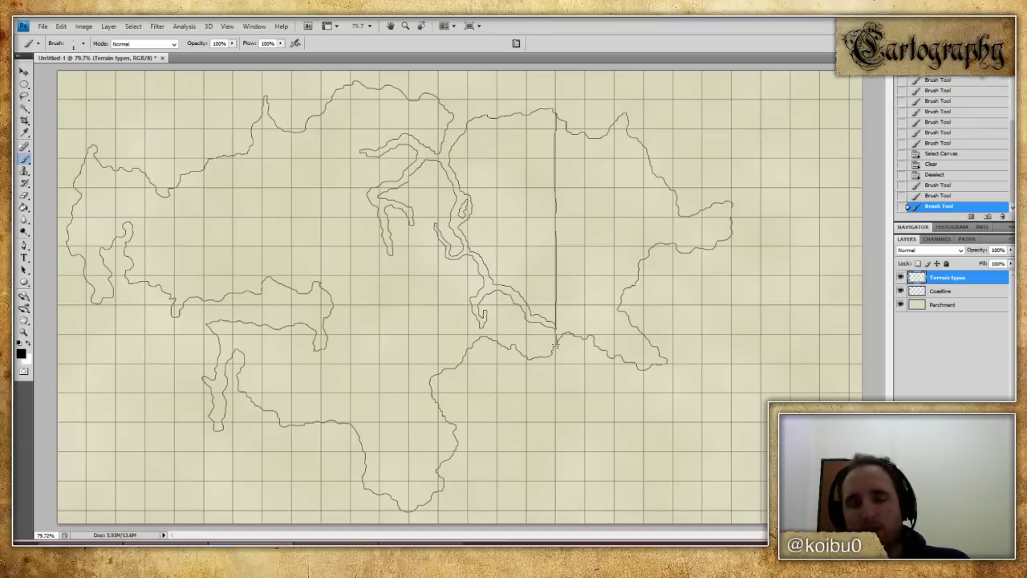
{"action": "key", "text": "ctrl+alt+z"}
{"action": "key", "text": "ctrl+alt+z"}
{"action": "key", "text": "ctrl+alt+z"}
{"action": "key", "text": "ctrl+alt+z"}
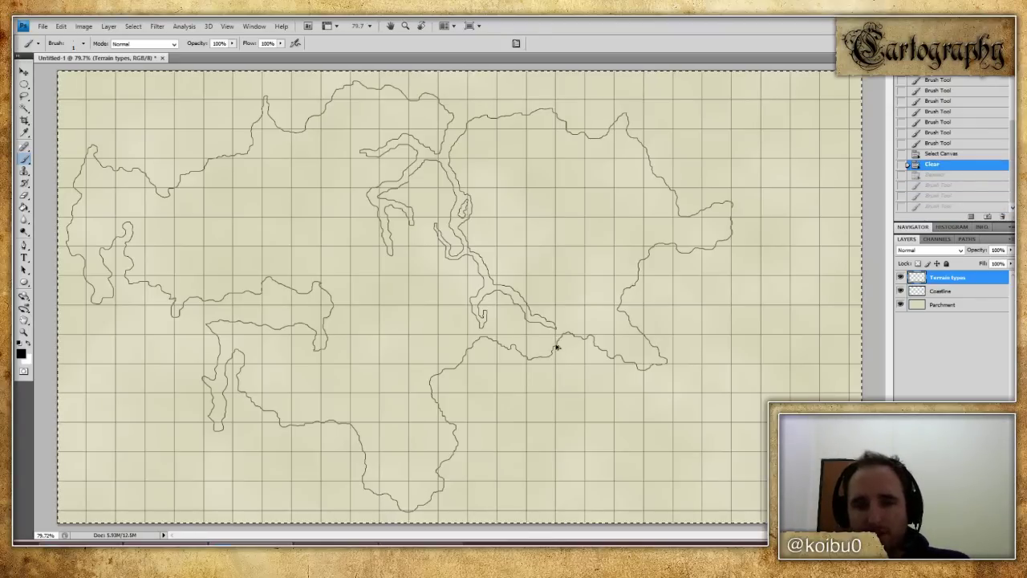
{"action": "key", "text": "ctrl+d"}
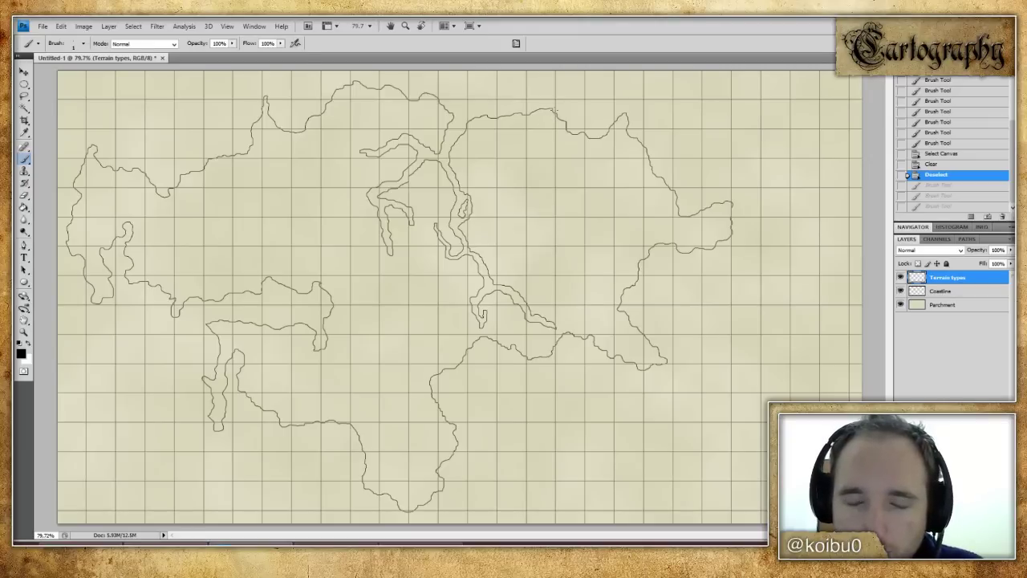
{"action": "left_click_drag", "start_coordinate": [555, 112], "coordinate": [554, 350]}
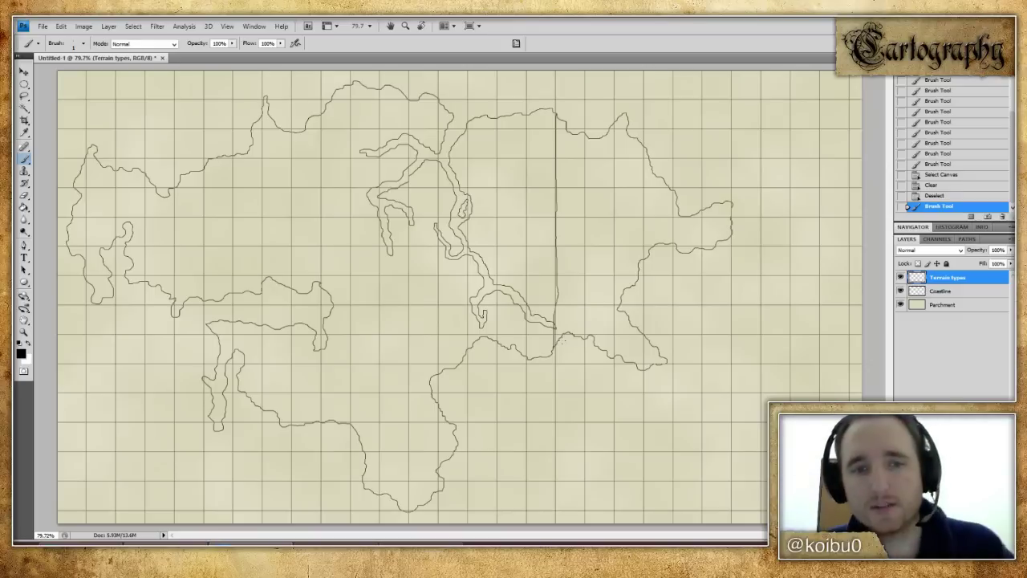
{"action": "key", "text": "ctrl+z"}
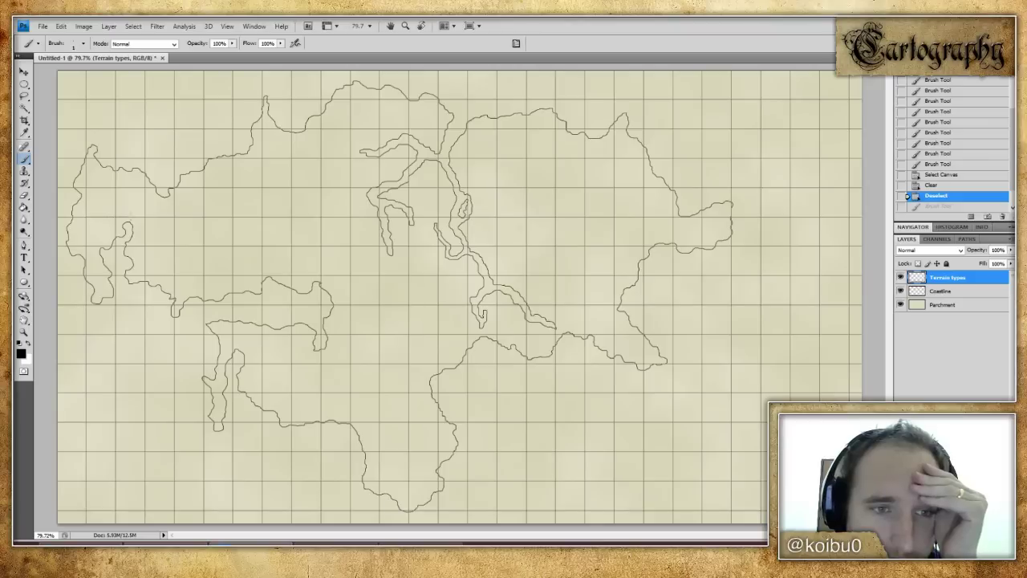
- Try a few brush dots in the western part of the northern land, clear the layer, and deselect
{"action": "left_click", "coordinate": [160, 217]}
{"action": "left_click", "coordinate": [205, 229]}
{"action": "left_click", "coordinate": [222, 233]}
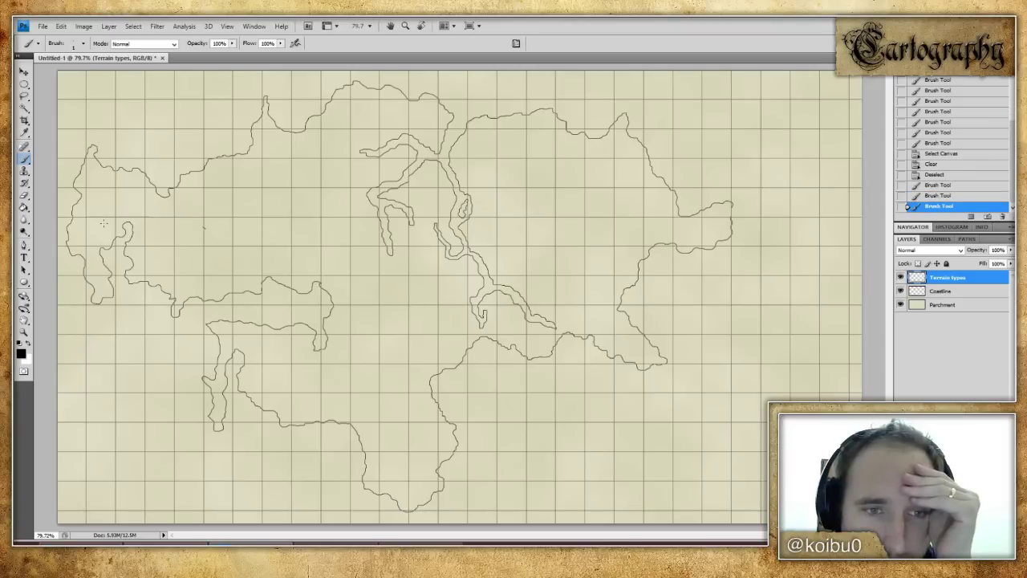
{"action": "key", "text": "ctrl+a"}
{"action": "key", "text": "Delete"}
{"action": "key", "text": "ctrl+d"}
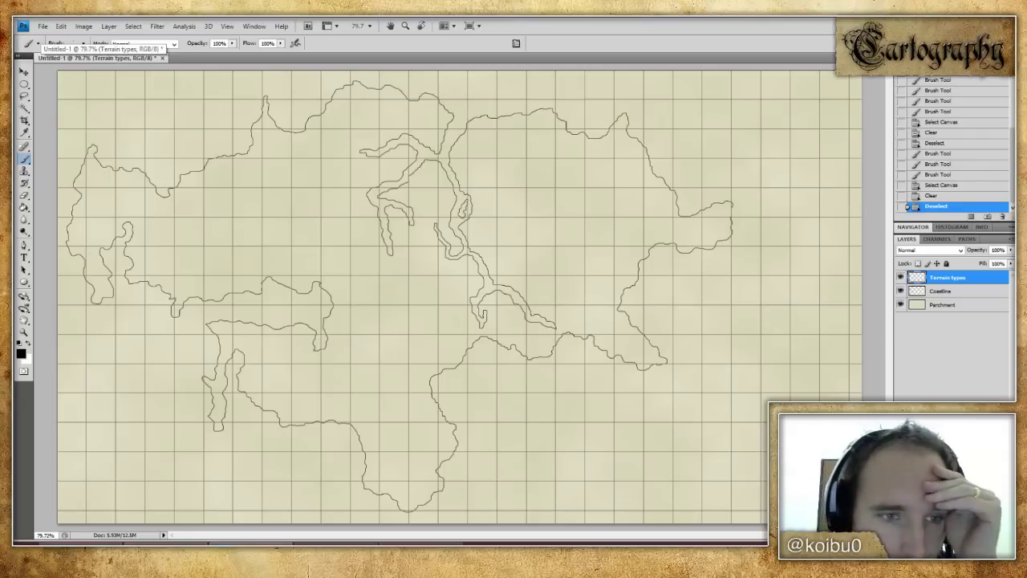
- Brush short slanted dashes across the northern land from the west coast to the eastern peninsula, shifting their height between sections
{"action": "left_click_drag", "start_coordinate": [65, 232], "coordinate": [113, 237]}
{"action": "left_click_drag", "start_coordinate": [132, 233], "coordinate": [197, 237]}
{"action": "mouse_move", "coordinate": [226, 199]}
{"action": "left_mouse_down"}
{"action": "mouse_move", "coordinate": [235, 208]}
{"action": "mouse_move", "coordinate": [315, 205]}
{"action": "left_mouse_up"}
{"action": "left_click_drag", "start_coordinate": [326, 195], "coordinate": [377, 235]}
{"action": "mouse_move", "coordinate": [390, 226]}
{"action": "left_mouse_down"}
{"action": "mouse_move", "coordinate": [443, 222]}
{"action": "mouse_move", "coordinate": [491, 238]}
{"action": "left_mouse_up"}
{"action": "mouse_move", "coordinate": [512, 201]}
{"action": "left_mouse_down"}
{"action": "mouse_move", "coordinate": [551, 197]}
{"action": "mouse_move", "coordinate": [589, 210]}
{"action": "left_mouse_up"}
{"action": "mouse_move", "coordinate": [606, 201]}
{"action": "left_mouse_down"}
{"action": "mouse_move", "coordinate": [654, 233]}
{"action": "mouse_move", "coordinate": [728, 239]}
{"action": "left_mouse_up"}
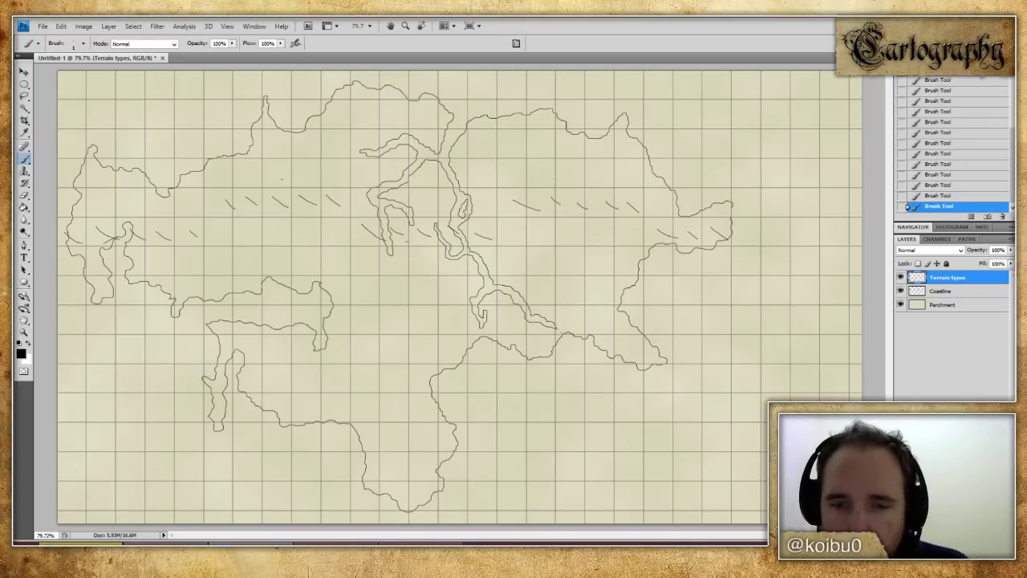
- Try overlapping circles around the southeastern river mouth, undo them, and draw a small rectangle inside the eastern land
{"action": "mouse_move", "coordinate": [559, 325]}
{"action": "left_mouse_down"}
{"action": "mouse_move", "coordinate": [578, 353]}
{"action": "mouse_move", "coordinate": [554, 345]}
{"action": "mouse_move", "coordinate": [594, 329]}
{"action": "mouse_move", "coordinate": [546, 323]}
{"action": "left_mouse_up"}
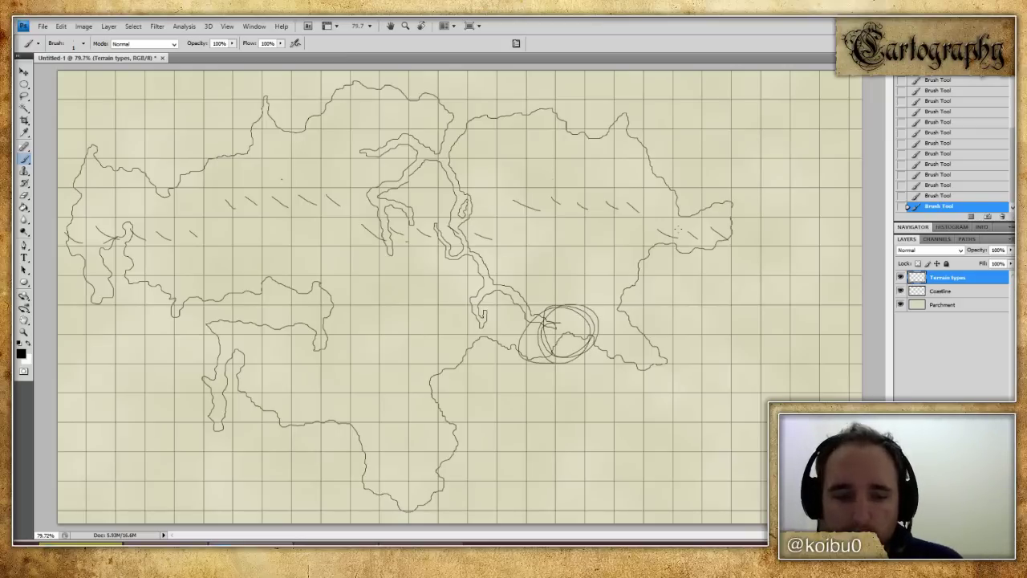
{"action": "key", "text": "ctrl+z"}
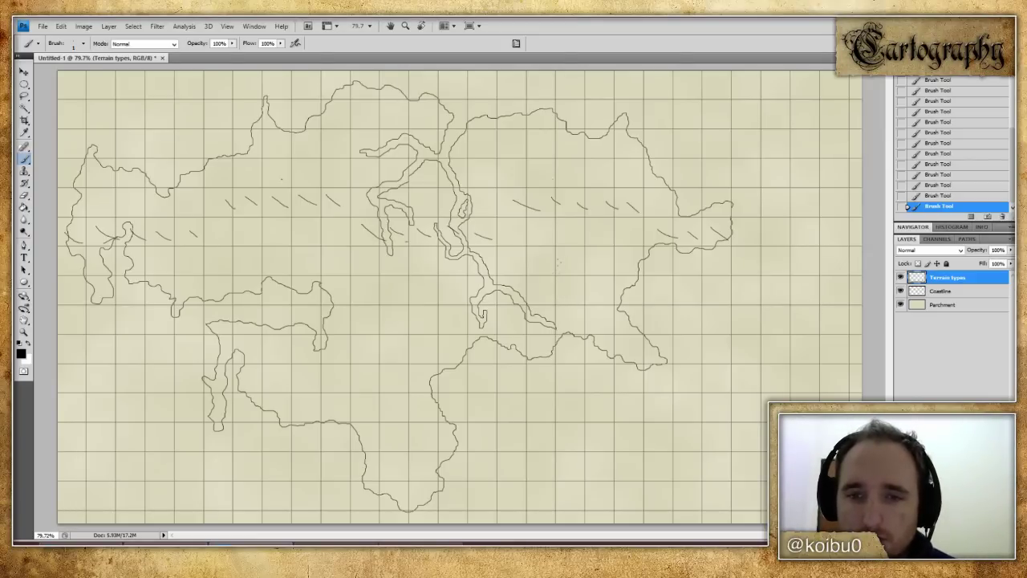
{"action": "mouse_move", "coordinate": [551, 243]}
{"action": "left_mouse_down"}
{"action": "mouse_move", "coordinate": [550, 278]}
{"action": "mouse_move", "coordinate": [597, 279]}
{"action": "mouse_move", "coordinate": [597, 244]}
{"action": "mouse_move", "coordinate": [550, 244]}
{"action": "left_mouse_up"}
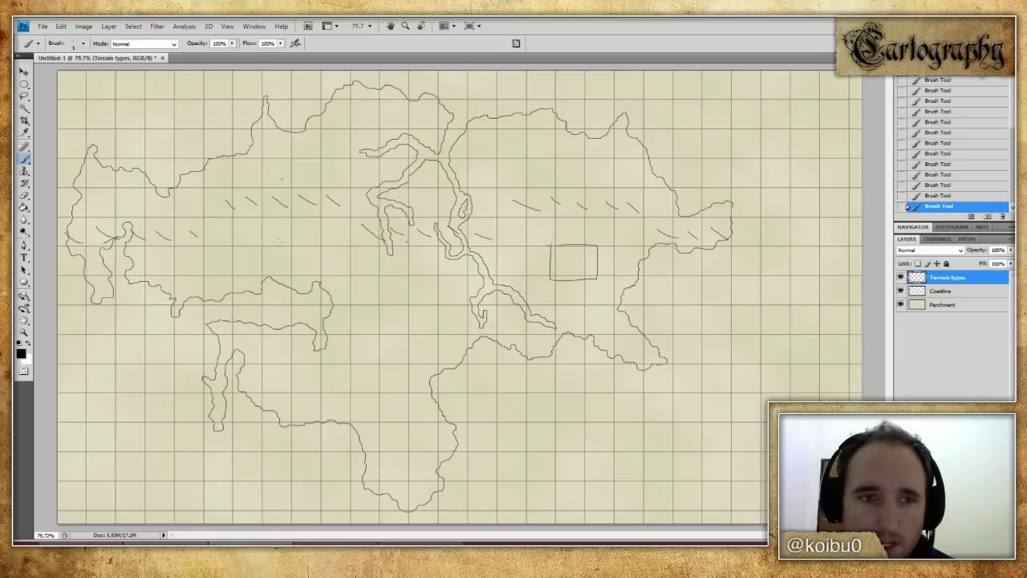
- Open the Guides, Grid & Slices preferences and move the dialog off the eastern land
{"action": "left_click", "coordinate": [89, 24]}
{"action": "left_click", "coordinate": [80, 25]}
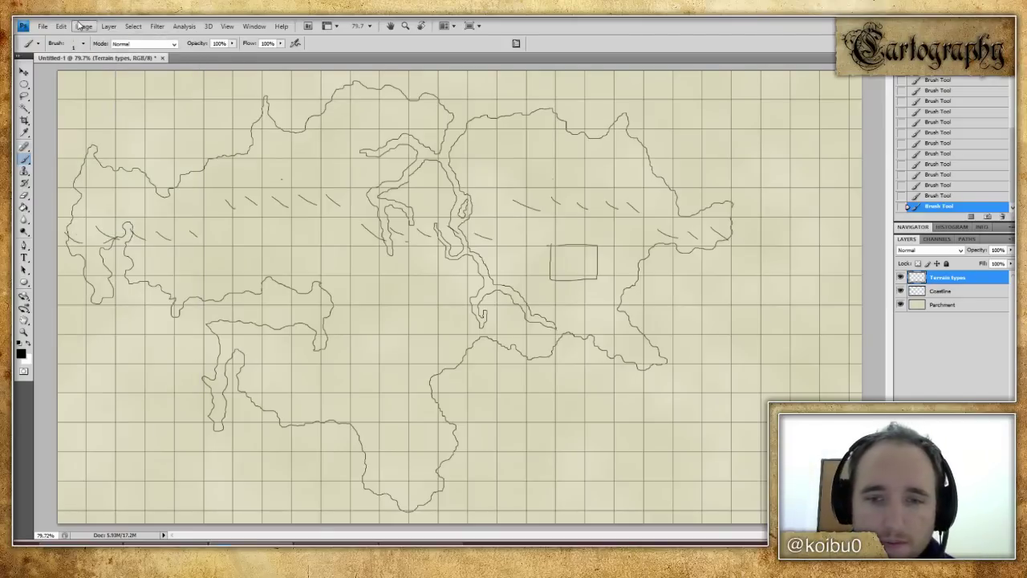
{"action": "left_click", "coordinate": [64, 25]}
{"action": "left_click", "coordinate": [64, 26]}
{"action": "left_click", "coordinate": [63, 26]}
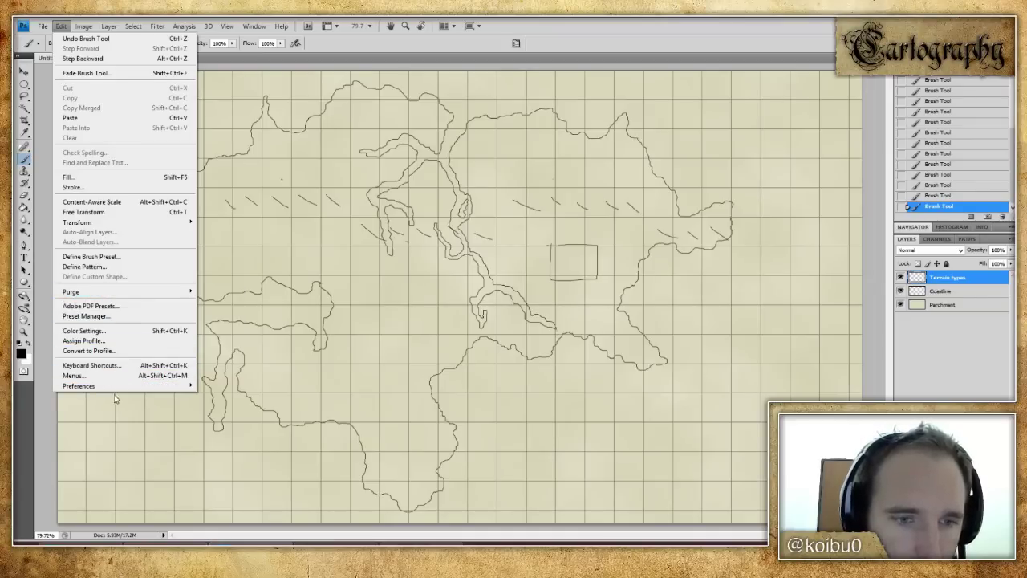
{"action": "mouse_move", "coordinate": [118, 392]}
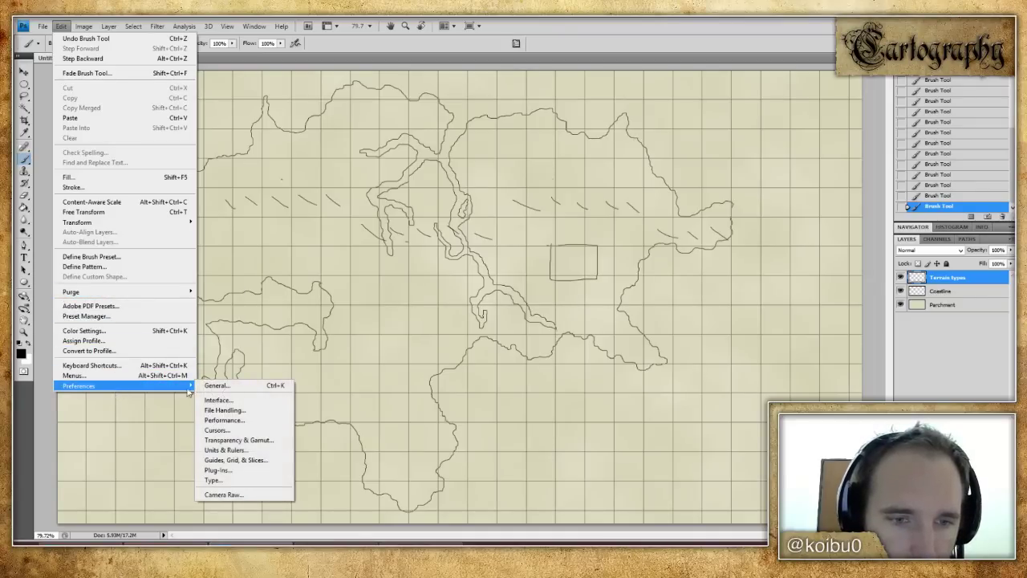
{"action": "left_click", "coordinate": [248, 460]}
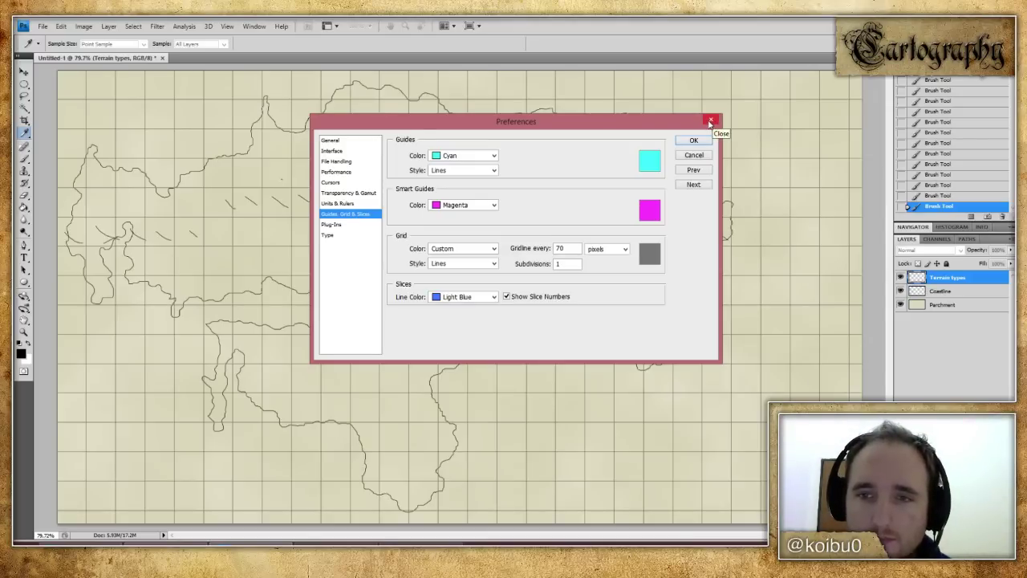
{"action": "left_click_drag", "start_coordinate": [655, 124], "coordinate": [445, 116]}
- Try a gridline every 100 pixels with 4 subdivisions
{"action": "double_click", "coordinate": [369, 231]}
{"action": "type", "text": "100"}
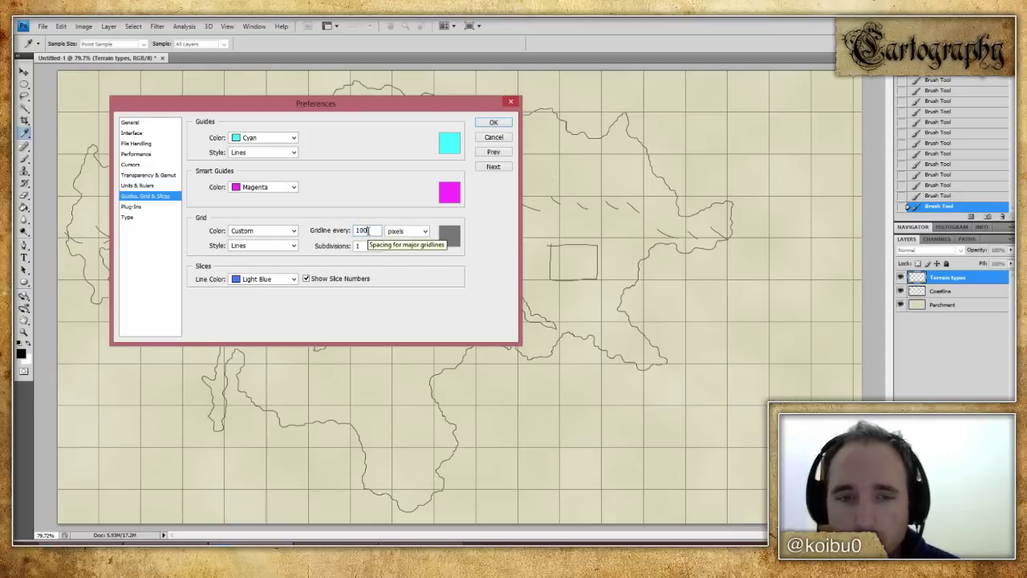
{"action": "double_click", "coordinate": [369, 230]}
{"action": "double_click", "coordinate": [371, 245]}
{"action": "type", "text": "4"}
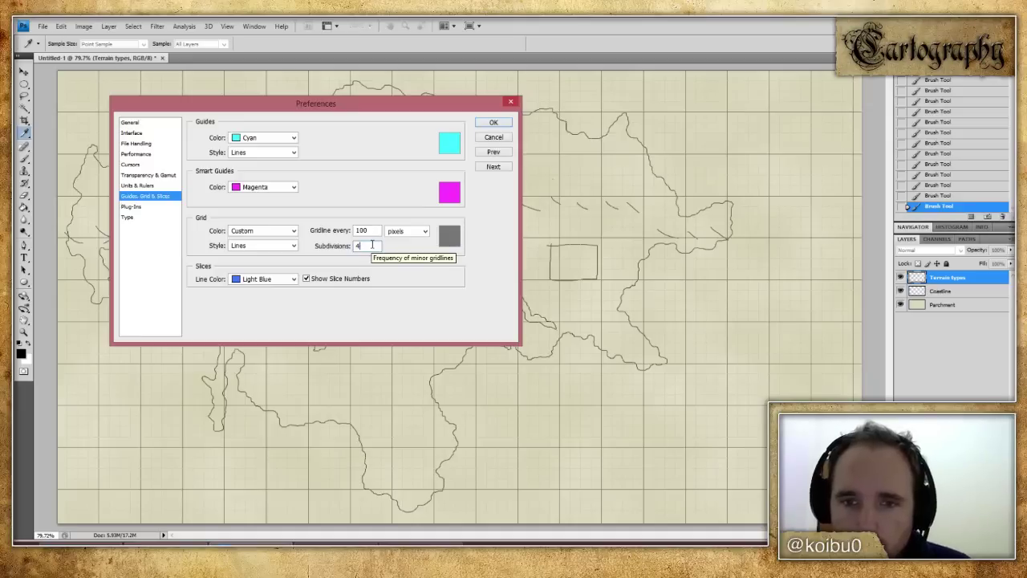
- Set the grid to a line every 60 pixels with 1 subdivision, and apply the preferences
{"action": "double_click", "coordinate": [365, 230]}
{"action": "type", "text": "70"}
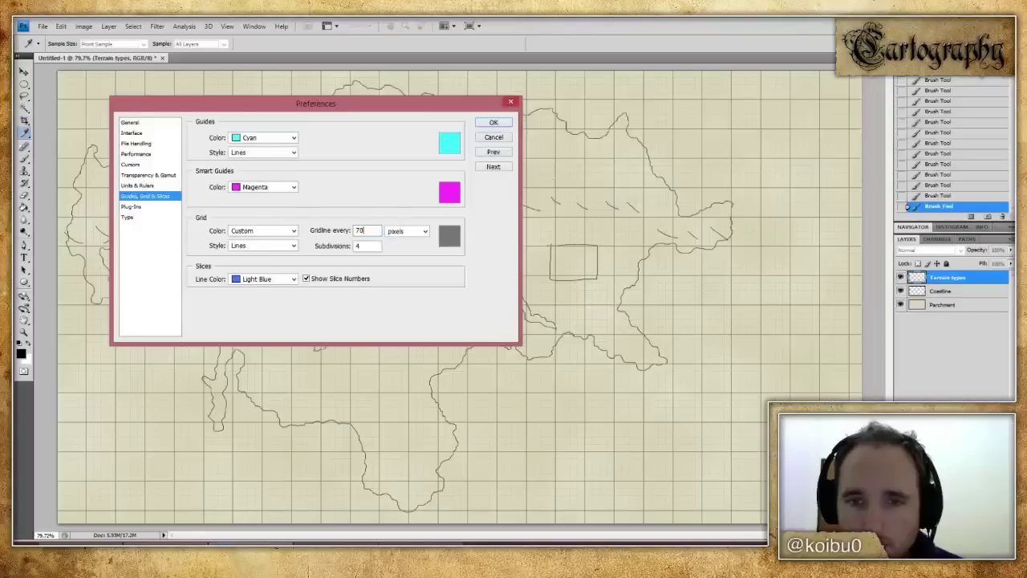
{"action": "key", "text": "BackSpace"}
{"action": "key", "text": "BackSpace"}
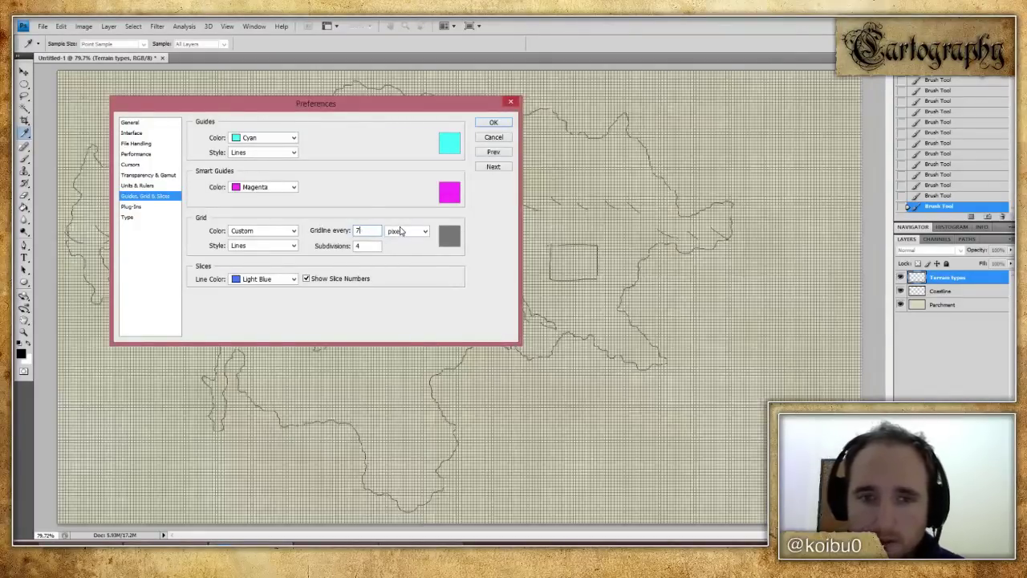
{"action": "type", "text": "60"}
{"action": "double_click", "coordinate": [375, 244]}
{"action": "type", "text": "1"}
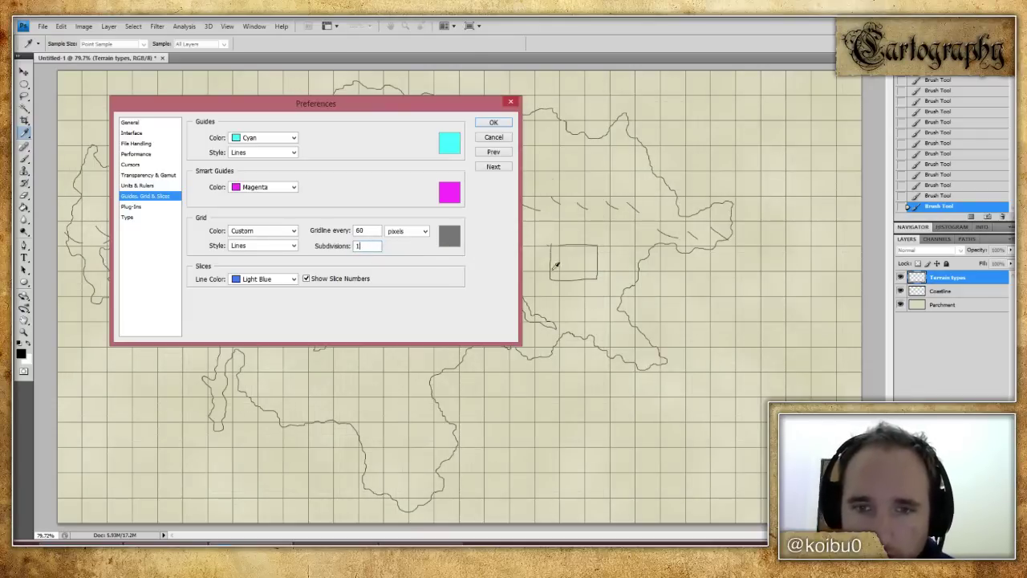
{"action": "left_click", "coordinate": [494, 123]}
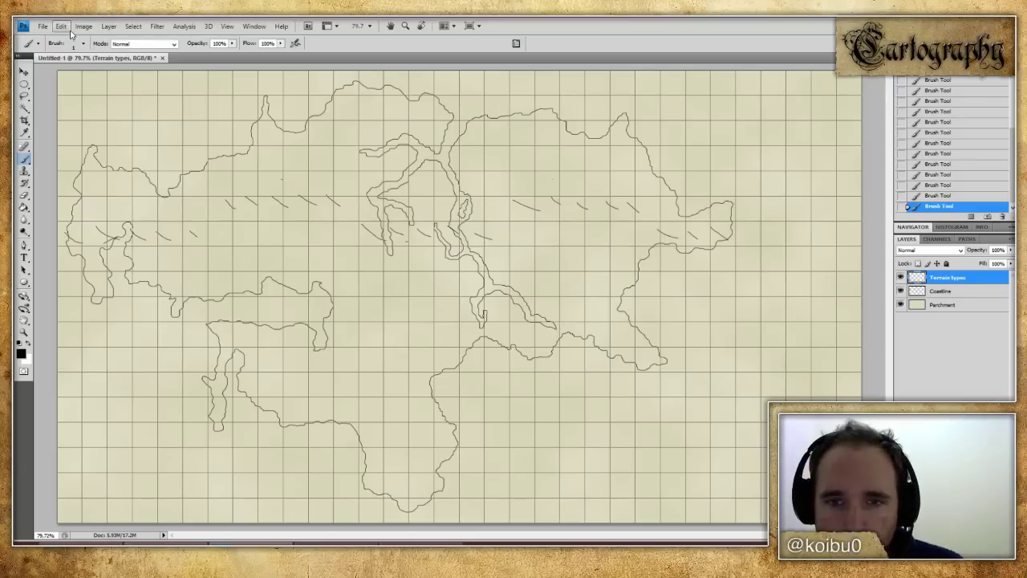
- Try a gridline spacing of 50 pixels in the grid preferences, and discard the change
{"action": "left_click", "coordinate": [42, 25]}
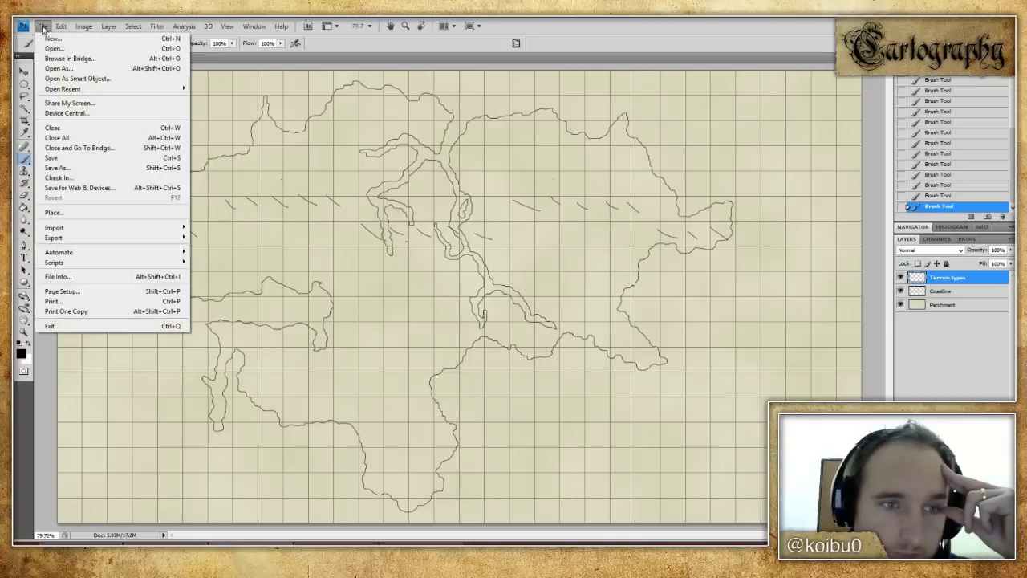
{"action": "left_click", "coordinate": [48, 26]}
{"action": "left_click", "coordinate": [61, 25]}
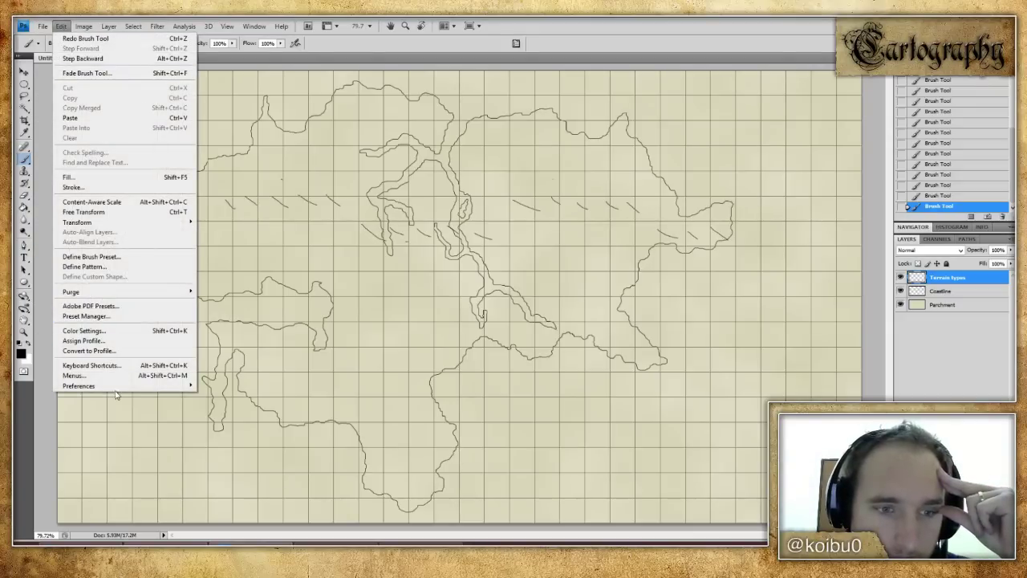
{"action": "mouse_move", "coordinate": [116, 386]}
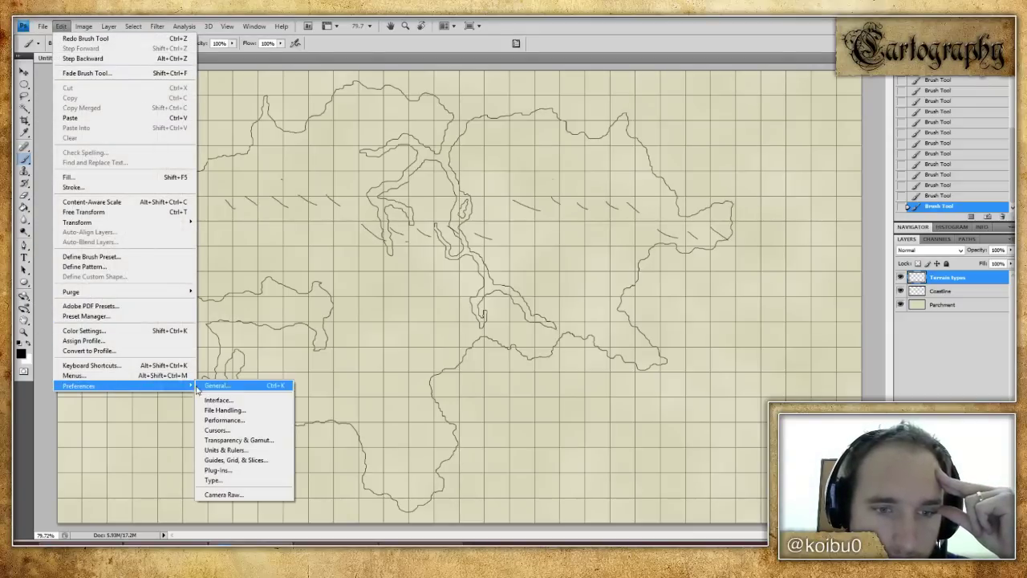
{"action": "left_click", "coordinate": [255, 460]}
{"action": "double_click", "coordinate": [361, 230]}
{"action": "type", "text": "50"}
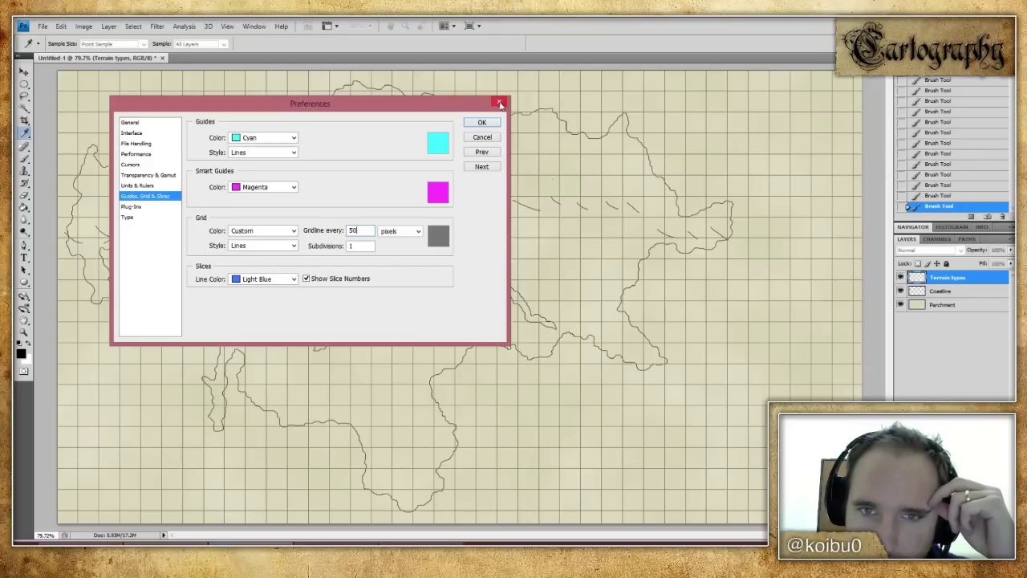
{"action": "key", "text": "Return"}
- Clear all the marks from the Terrain types layer and deselect
{"action": "key", "text": "ctrl+a"}
{"action": "key", "text": "Delete"}
{"action": "key", "text": "Delete"}
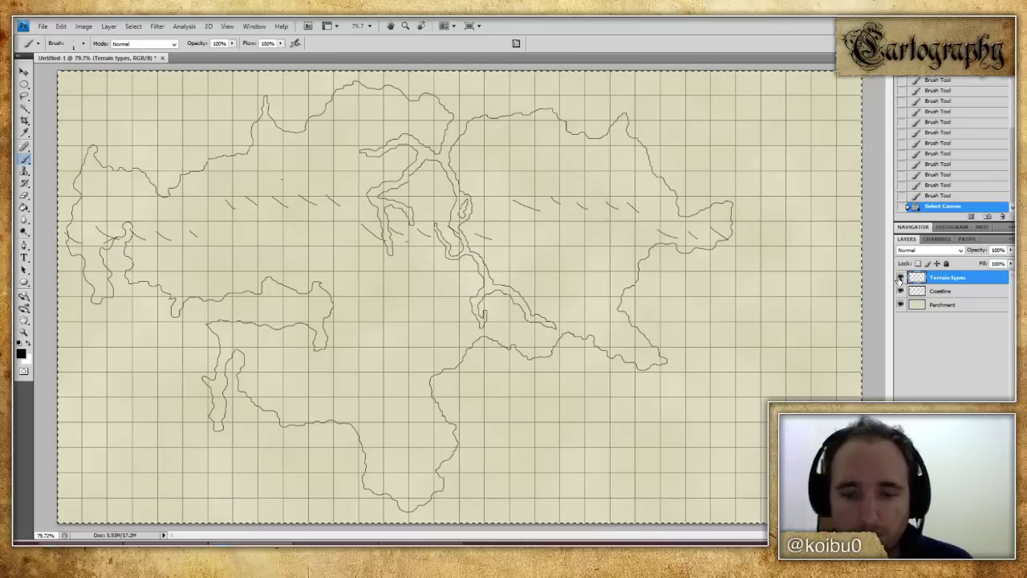
{"action": "key", "text": "ctrl+d"}
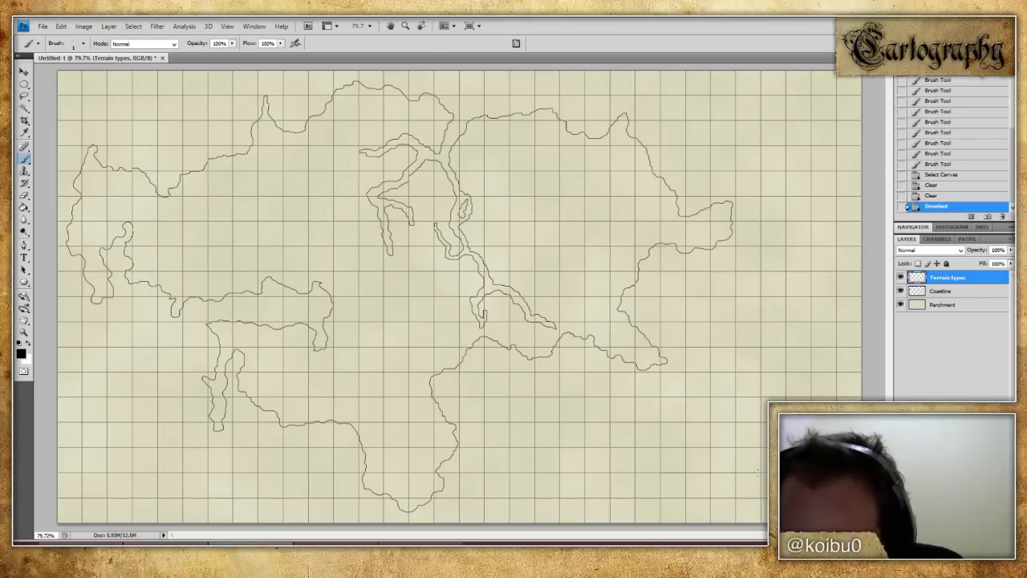
- Try small brush marks in the open sea east and southeast of the land, and undo the last stroke
{"action": "left_click", "coordinate": [802, 241]}
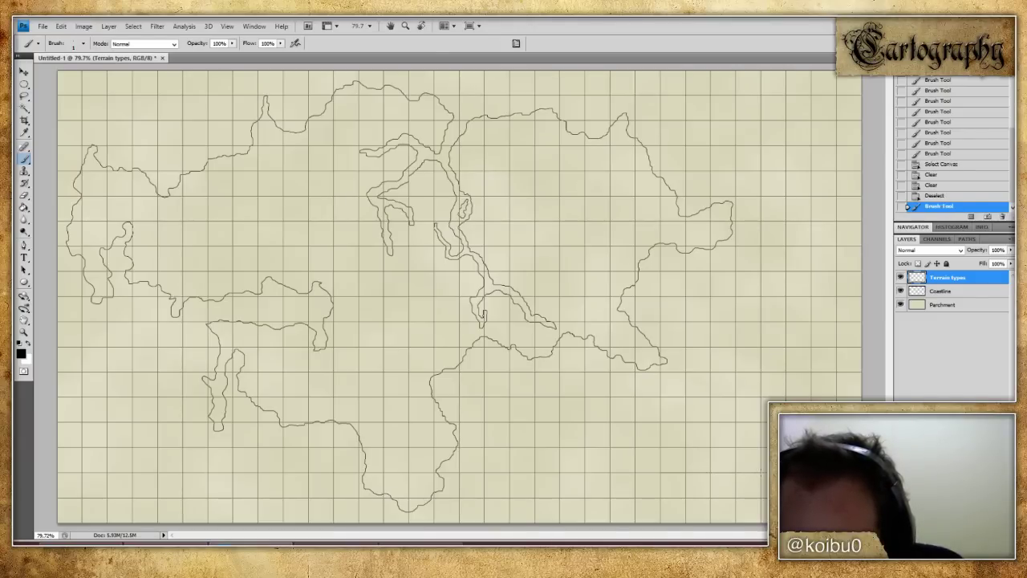
{"action": "left_click", "coordinate": [230, 26]}
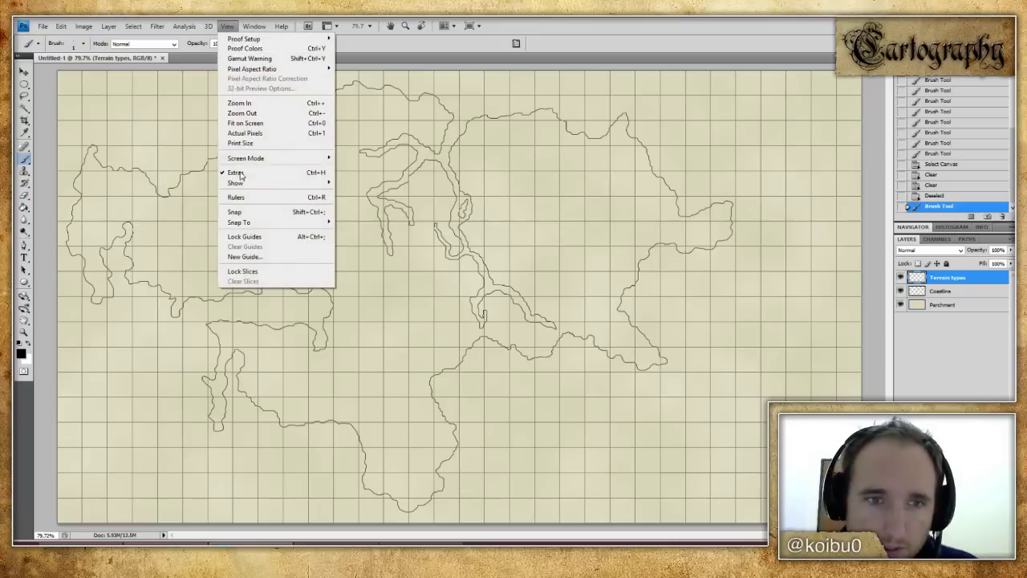
{"action": "key", "text": "Escape"}
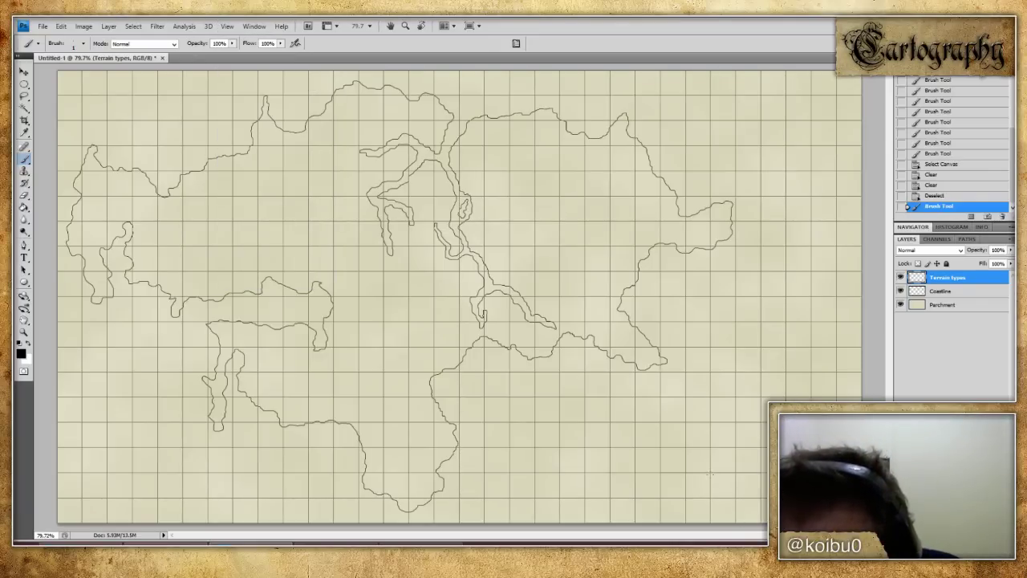
{"action": "left_click_drag", "start_coordinate": [709, 476], "coordinate": [737, 468]}
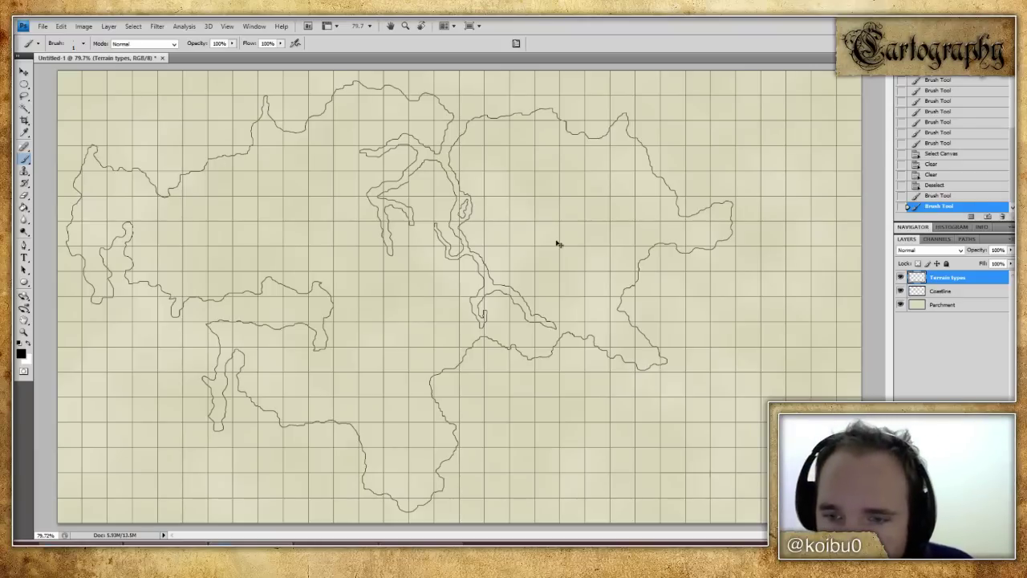
{"action": "key", "text": "ctrl+z"}
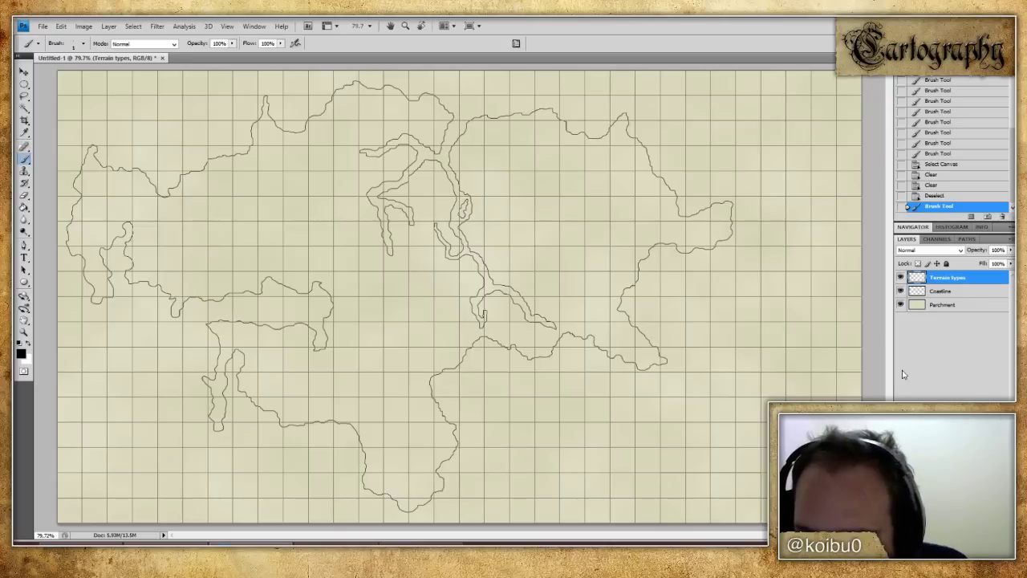
- Add a new layer above the Terrain types layer
{"action": "key", "text": "ctrl+shift+alt+n"}
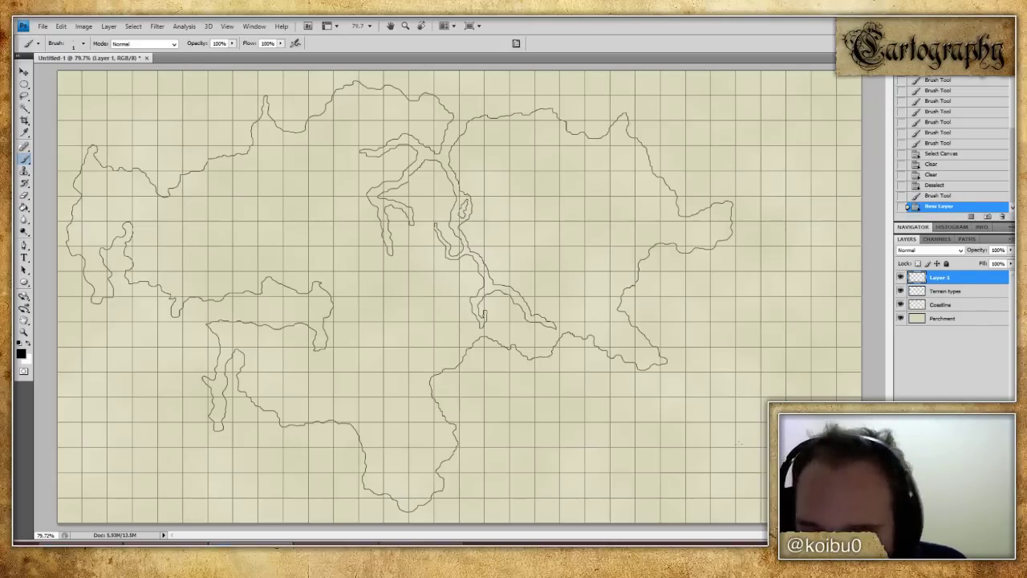
- Draw a short vertical tick across the middle of the horizontal scale line in the southeastern sea, and hide the grid
{"action": "left_click", "coordinate": [713, 475]}
{"action": "left_click", "coordinate": [228, 26]}
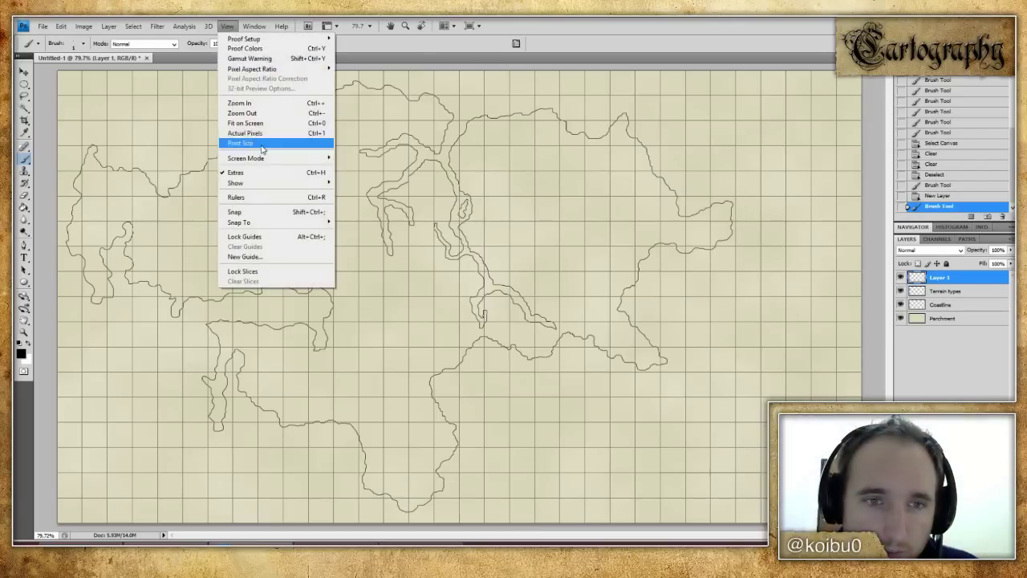
{"action": "left_click", "coordinate": [257, 171]}
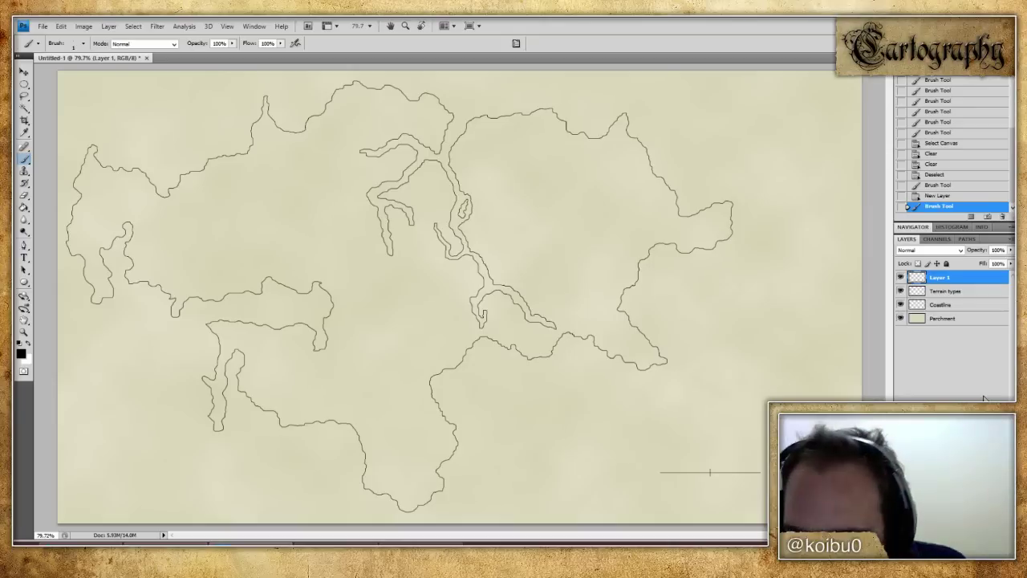
- Duplicate the tick's layer, and duplicate the original and its copy together to make three copies in total
{"action": "right_click", "coordinate": [951, 281]}
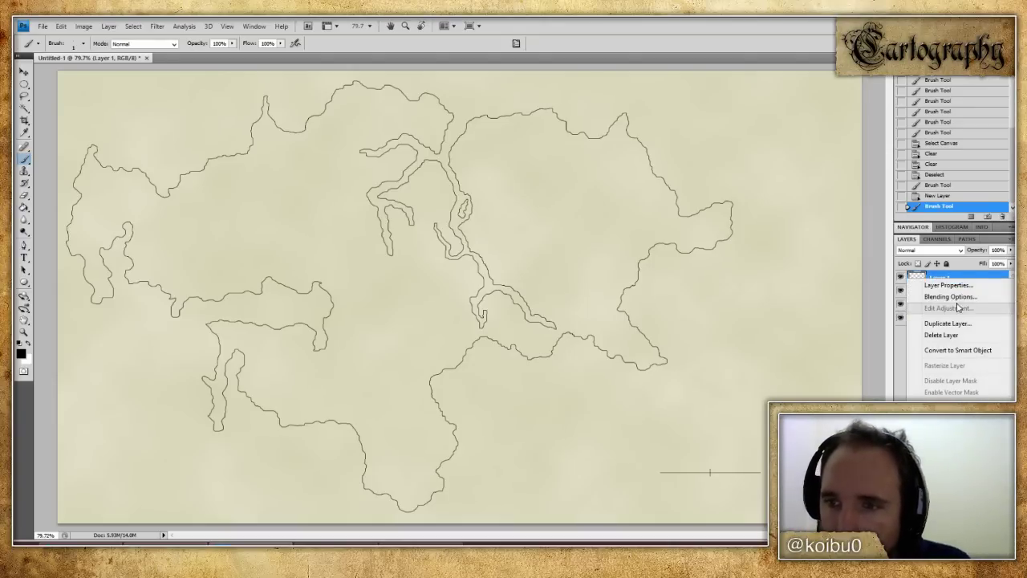
{"action": "left_click", "coordinate": [958, 328]}
{"action": "key", "text": "Return"}
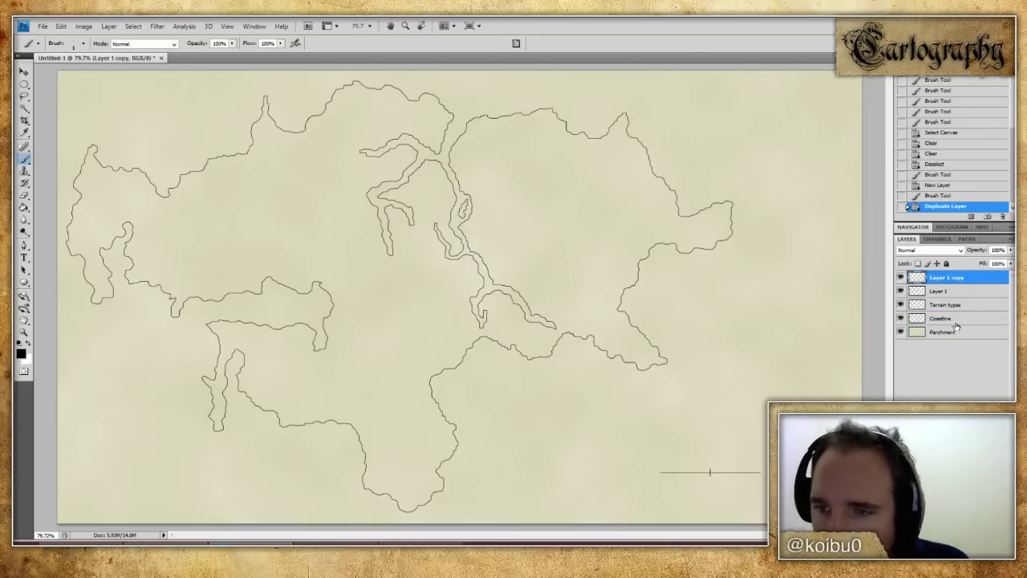
{"action": "right_click", "coordinate": [958, 290]}
{"action": "left_click", "coordinate": [949, 332]}
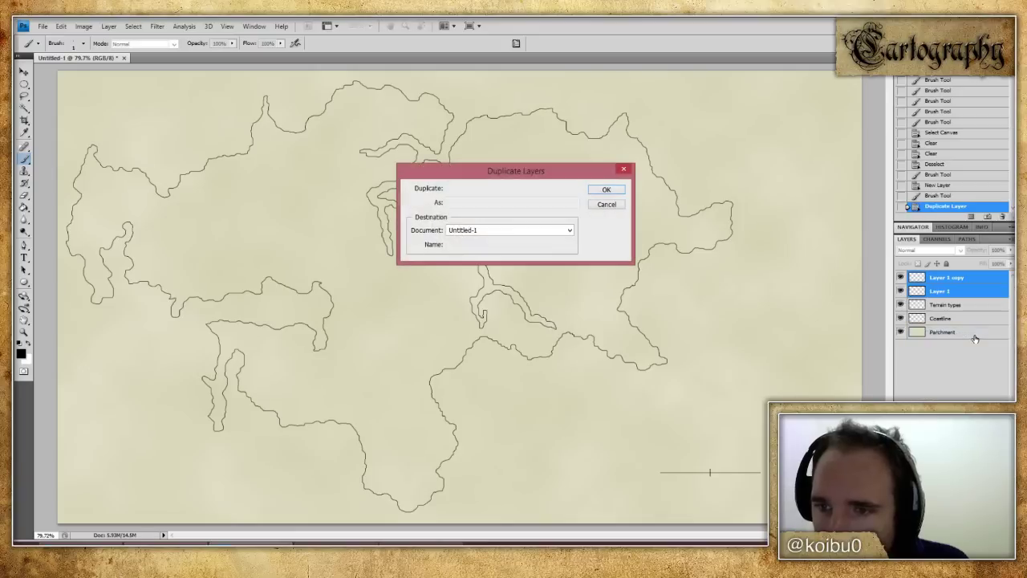
{"action": "key", "text": "Return"}
- Show the grid and move the three tick copies along the scale line onto separate gridlines, one west and two east of the original
{"action": "left_click", "coordinate": [227, 26]}
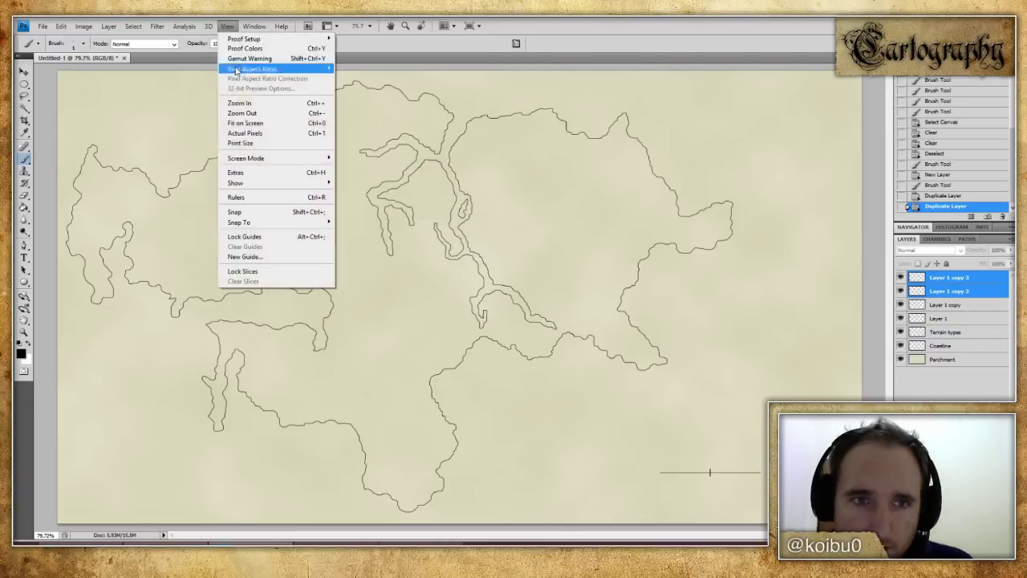
{"action": "left_click", "coordinate": [369, 201]}
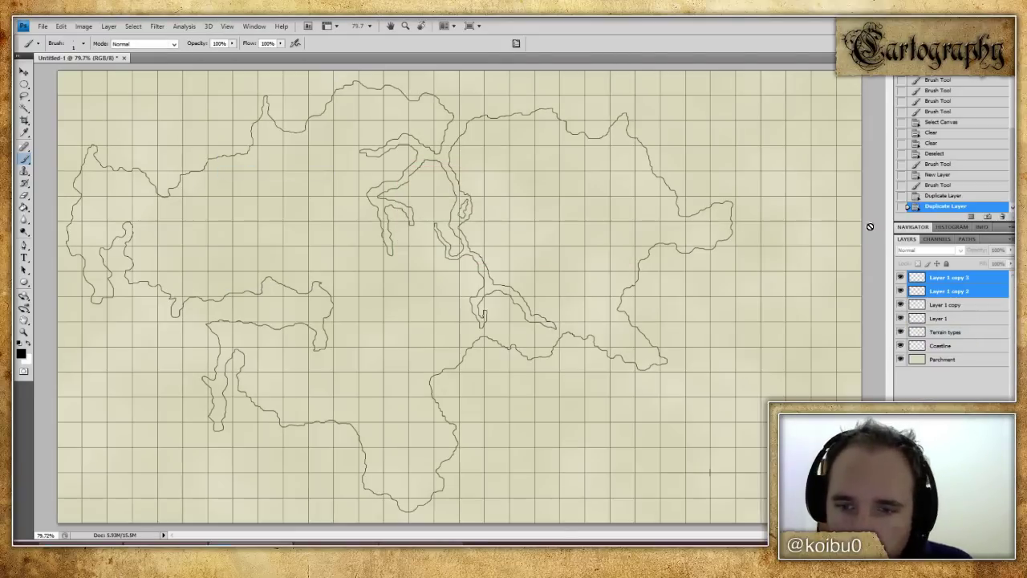
{"action": "left_click", "coordinate": [951, 305]}
{"action": "left_click", "coordinate": [24, 73]}
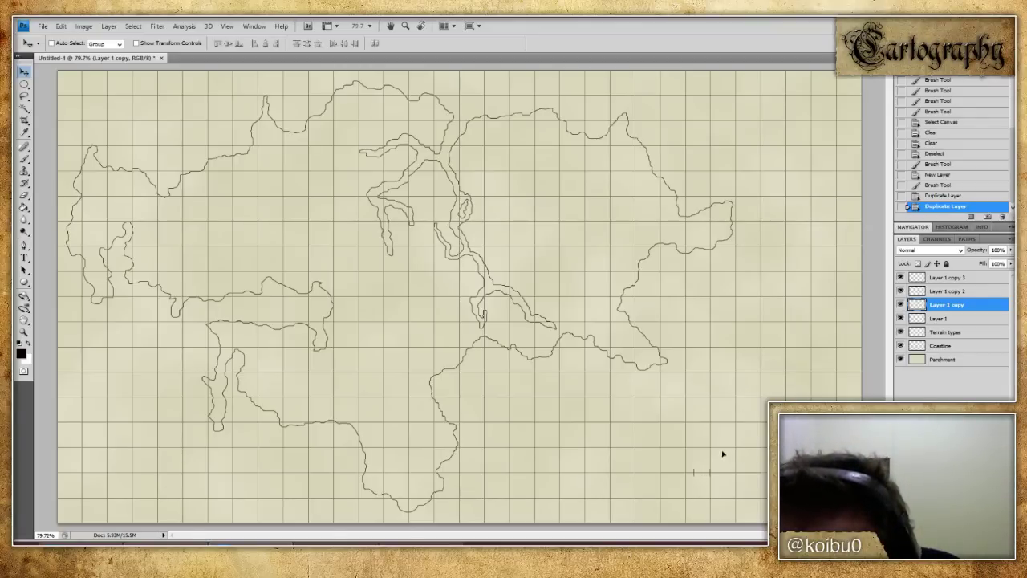
{"action": "key", "text": "Up"}
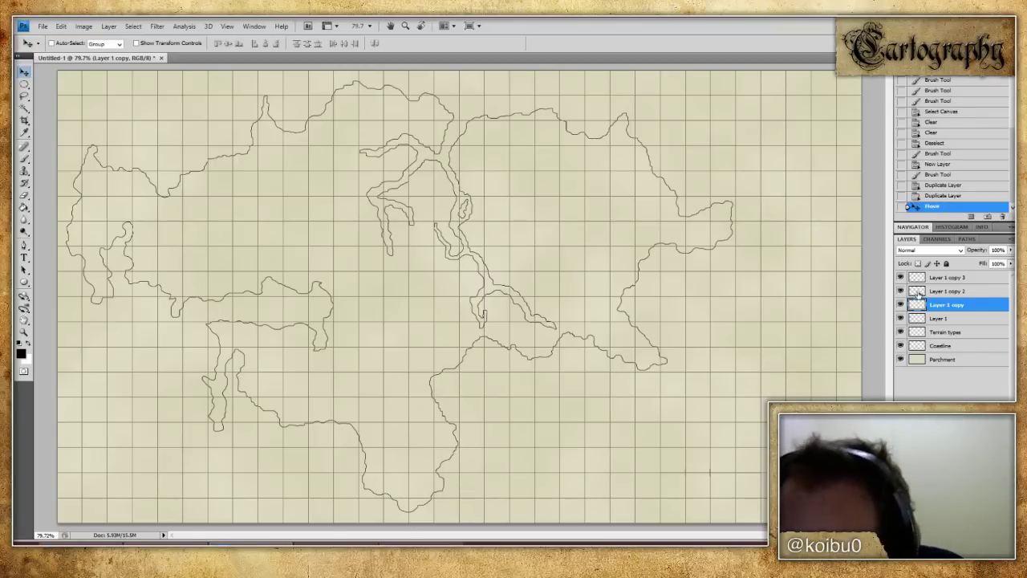
{"action": "key", "text": "alt+bracketright"}
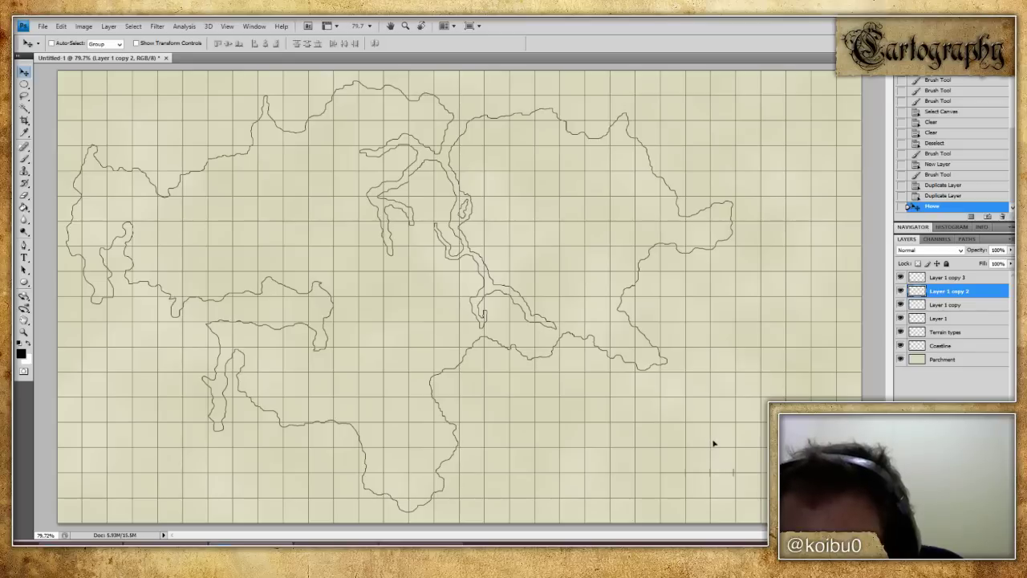
{"action": "key", "text": "Up"}
{"action": "key", "text": "alt+bracketright"}
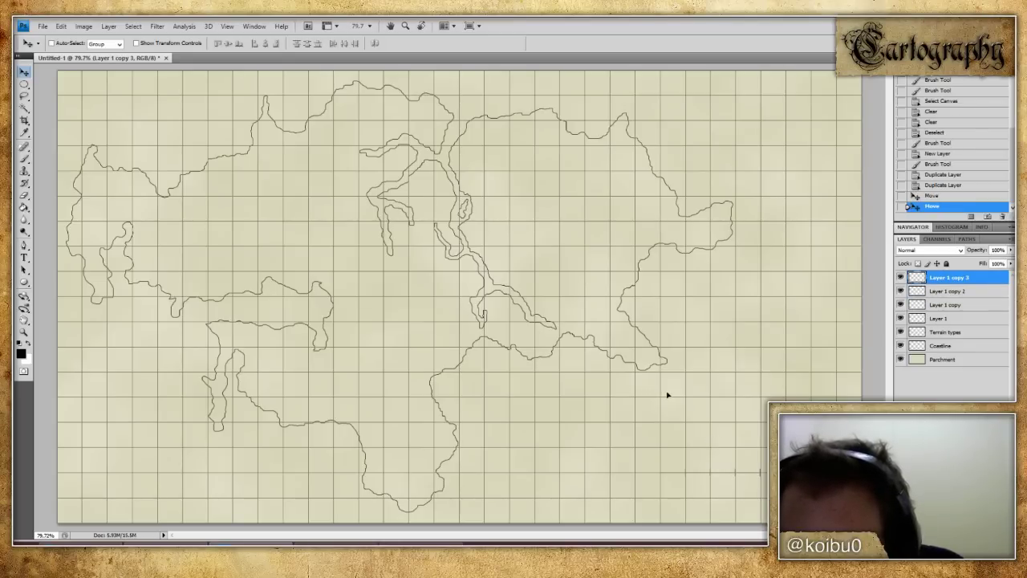
{"action": "key", "text": "Up"}
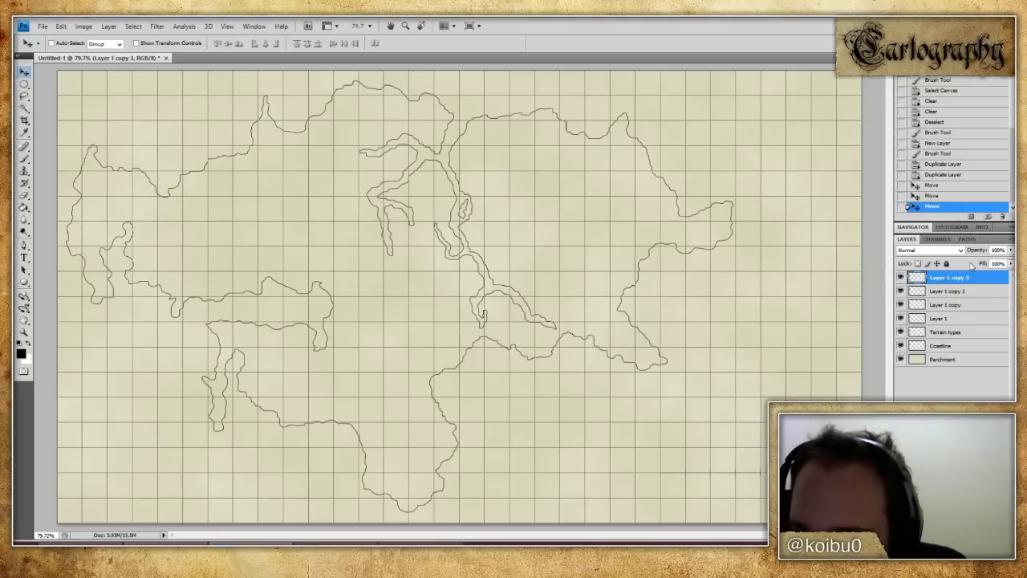
- Duplicate the topmost tick layer, Layer 1 copy 3, within the same document
{"action": "right_click", "coordinate": [958, 283]}
{"action": "left_click", "coordinate": [948, 326]}
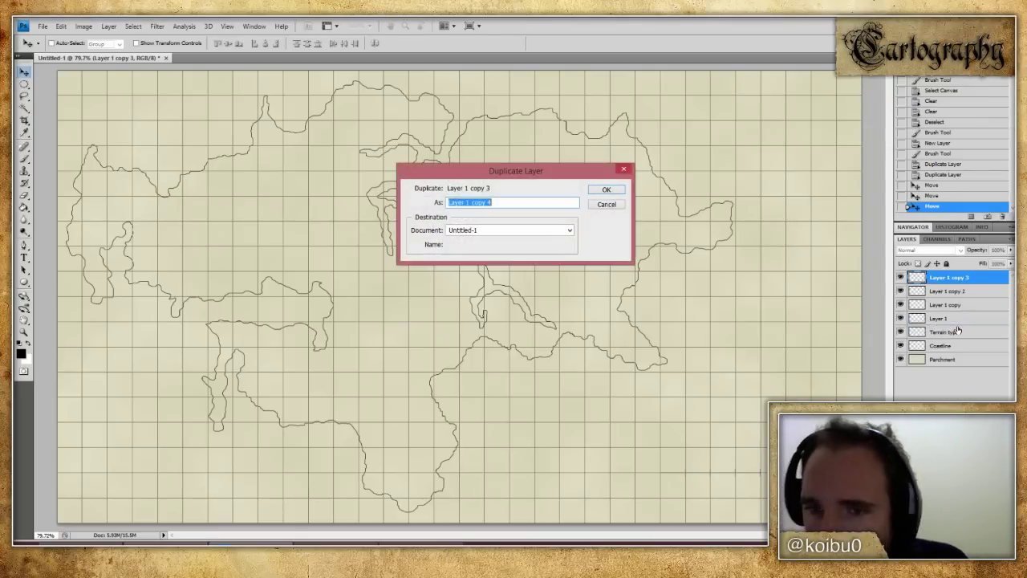
- Duplicate Layer 1 copy 3, and merge Layer 1 and all its copies into a single layer
{"action": "key", "text": "Return"}
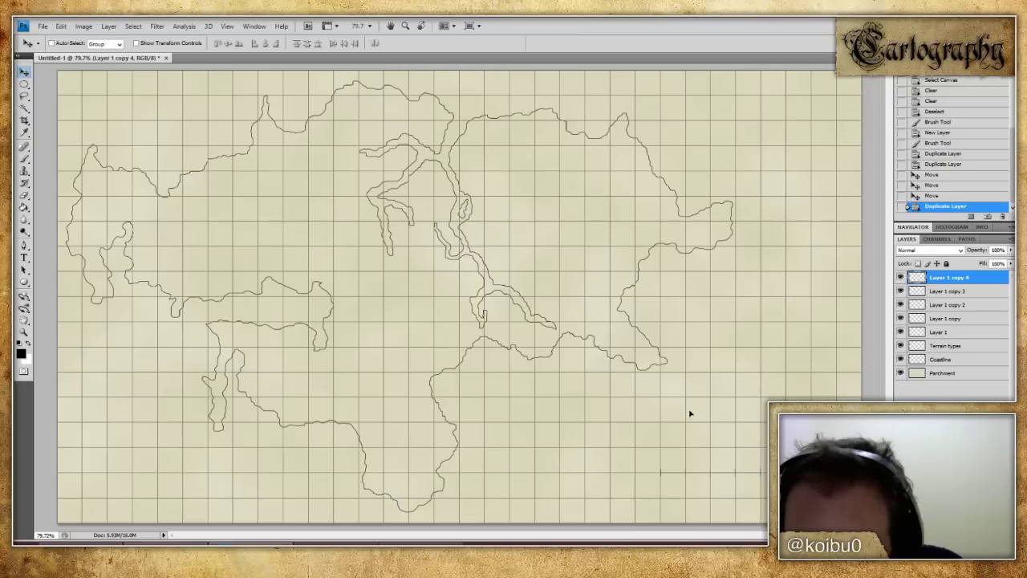
{"action": "left_click", "coordinate": [959, 332], "text": "shift"}
{"action": "right_click", "coordinate": [959, 336]}
{"action": "left_click", "coordinate": [967, 300]}
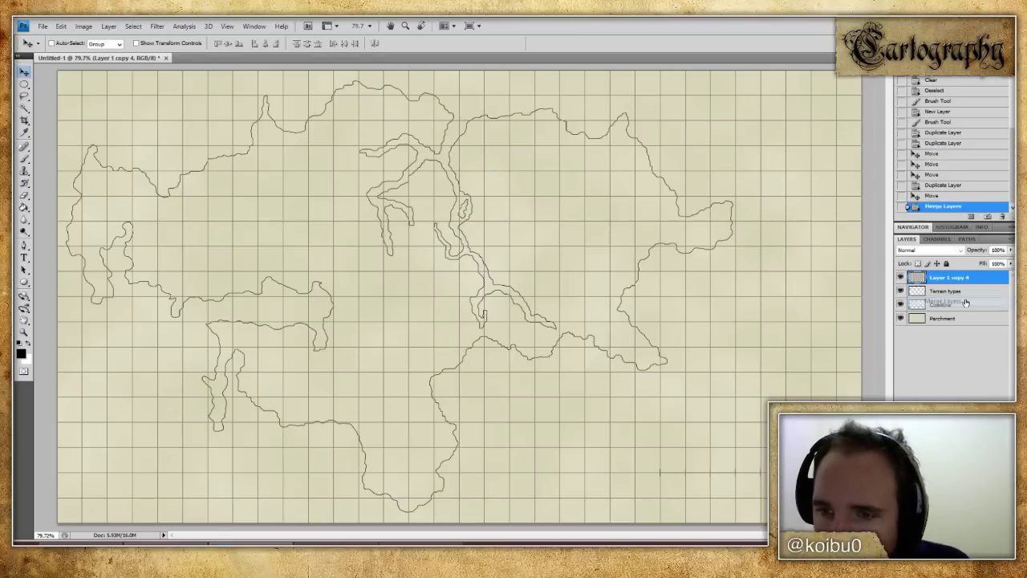
- Hide the grid over the map
{"action": "left_click", "coordinate": [208, 26]}
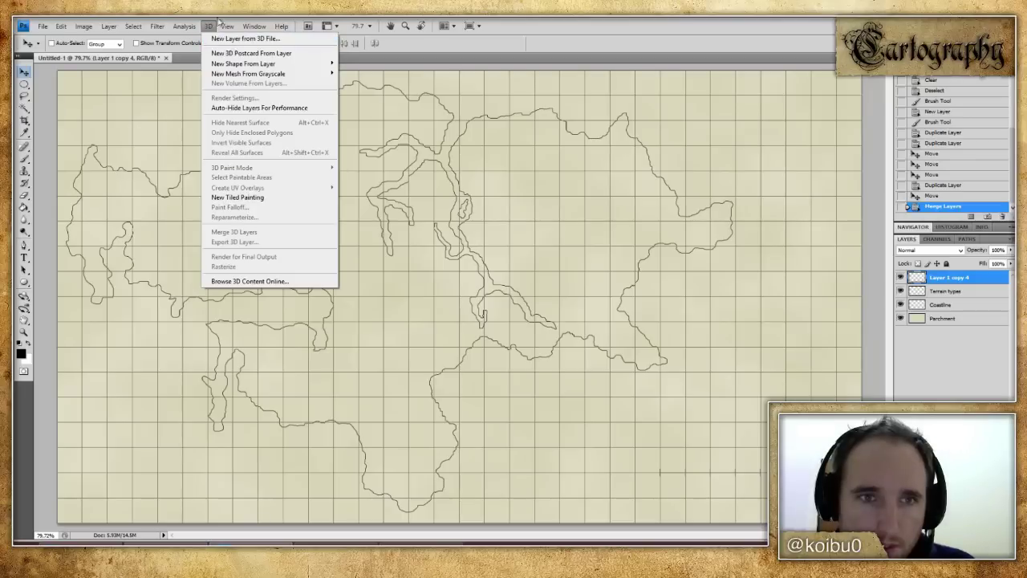
{"action": "left_click", "coordinate": [273, 171]}
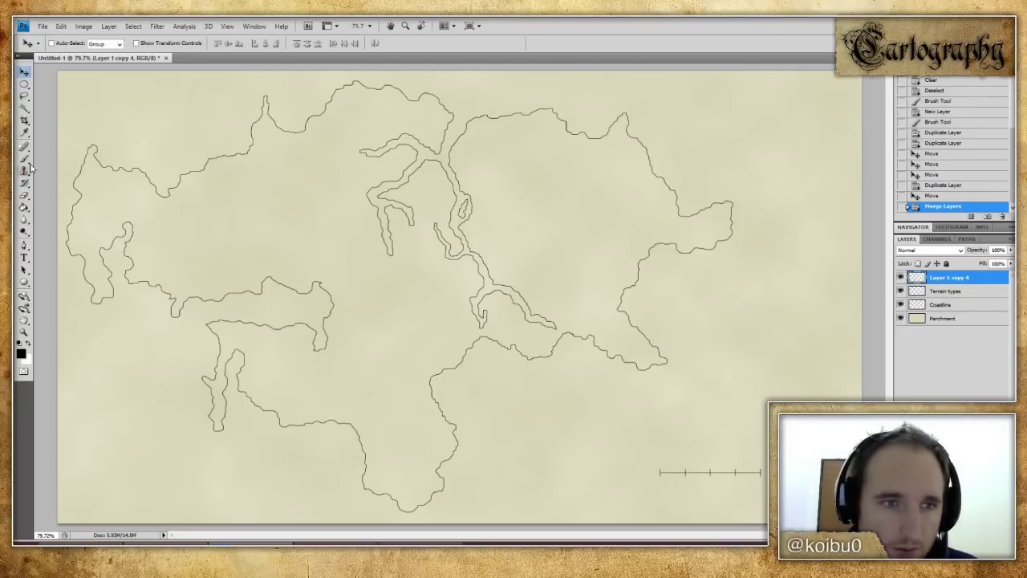
- Add a centre-aligned "100 Miles" text label beneath the scale bar and move it slightly closer to the bar
{"action": "left_click", "coordinate": [24, 257]}
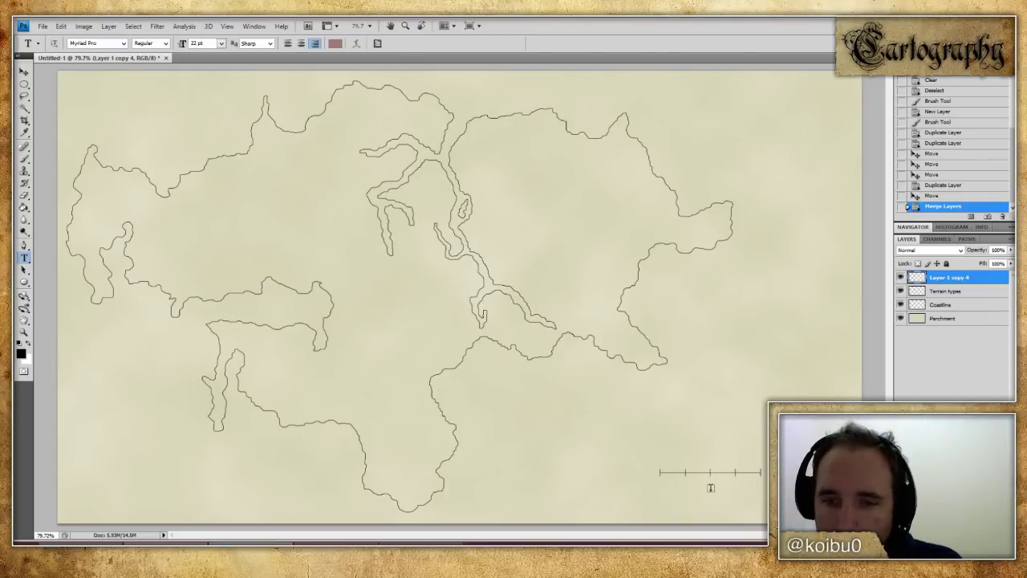
{"action": "left_click", "coordinate": [711, 487]}
{"action": "type", "text": "100"}
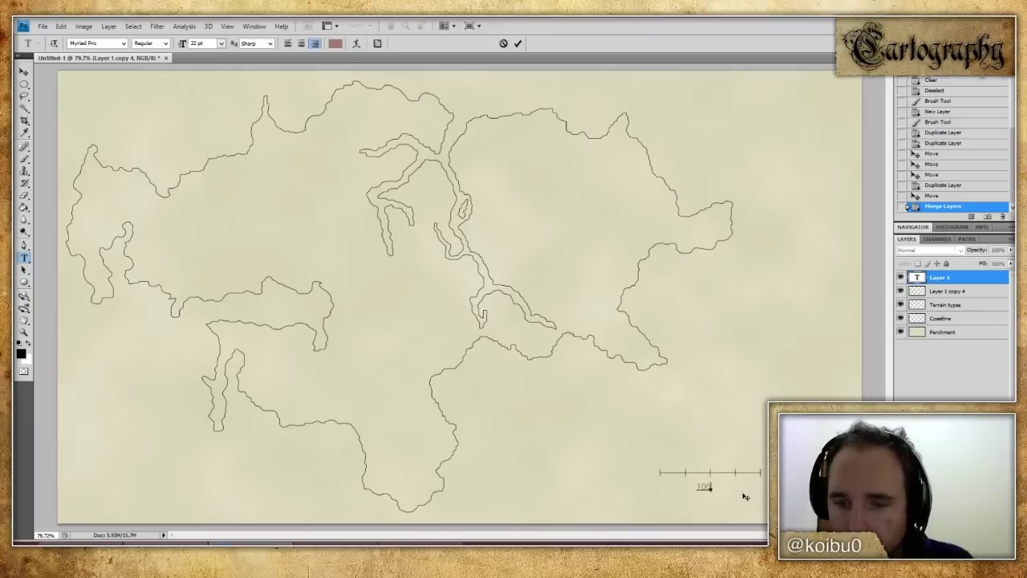
{"action": "type", "text": " Miles"}
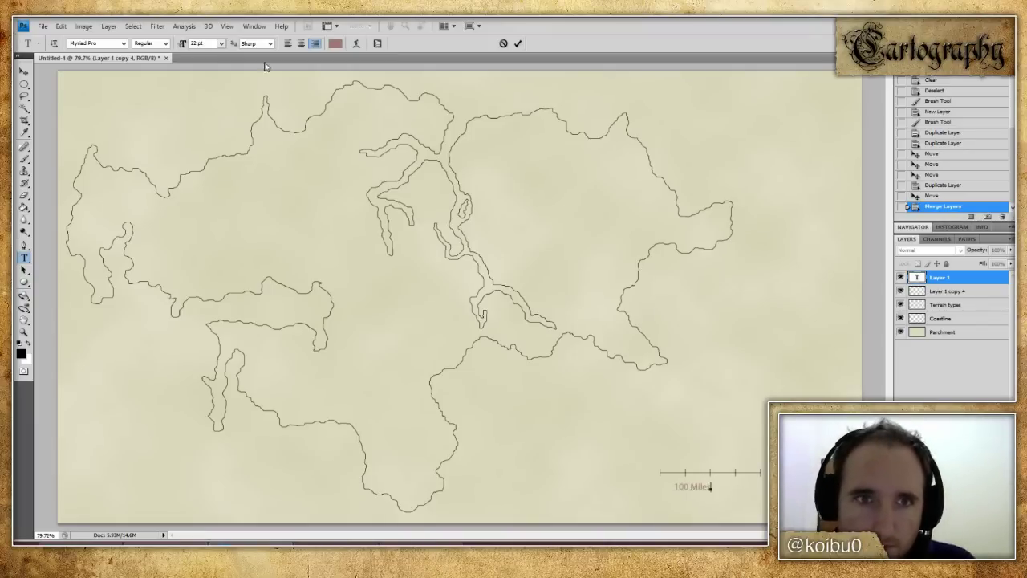
{"action": "left_click", "coordinate": [302, 43]}
{"action": "left_click", "coordinate": [25, 71]}
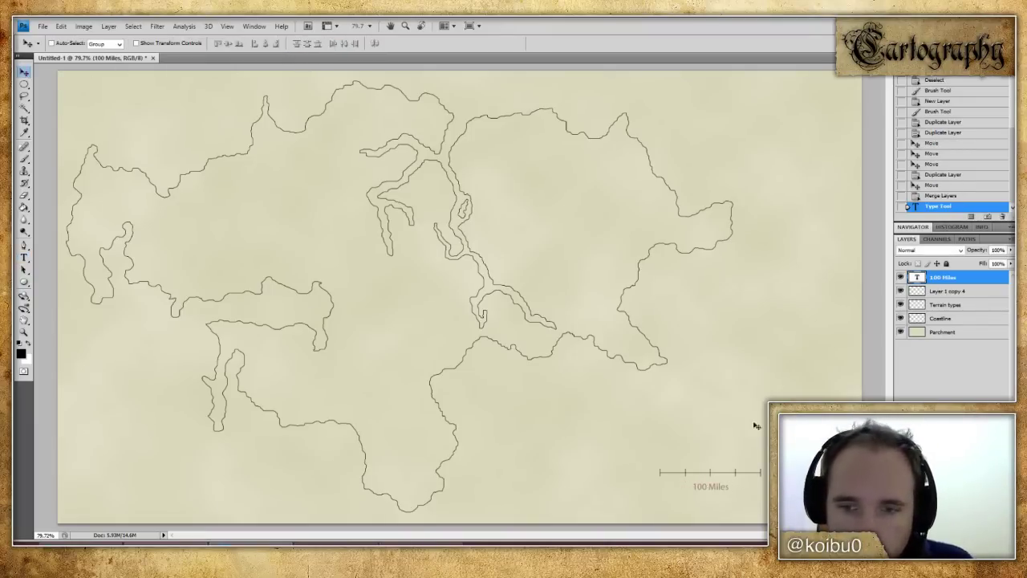
{"action": "left_click_drag", "start_coordinate": [720, 490], "coordinate": [718, 485]}
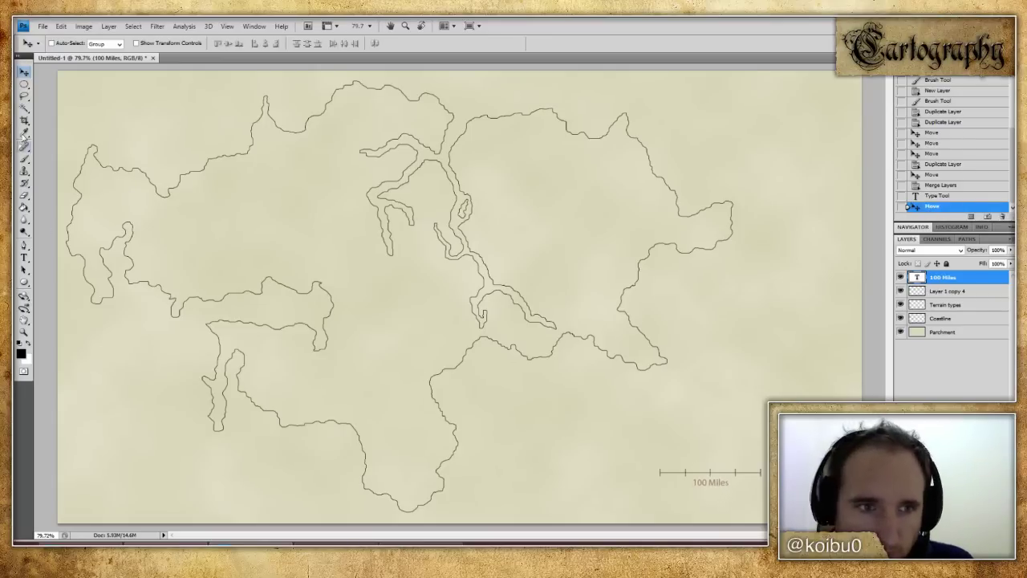
- Add a dashed arrow pointing outward on each side of the "100 Miles" label text
{"action": "left_click", "coordinate": [24, 257]}
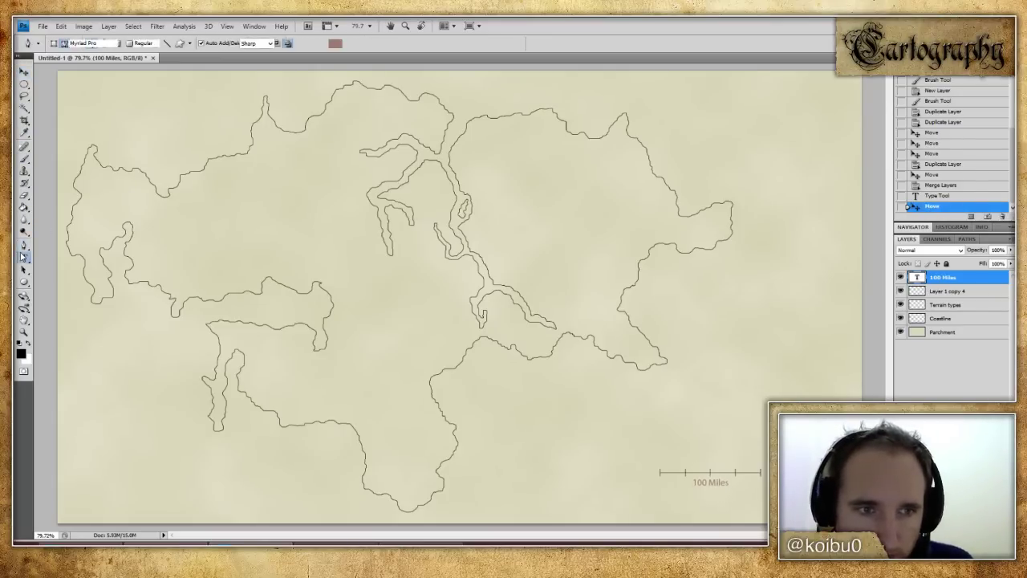
{"action": "left_click", "coordinate": [722, 481]}
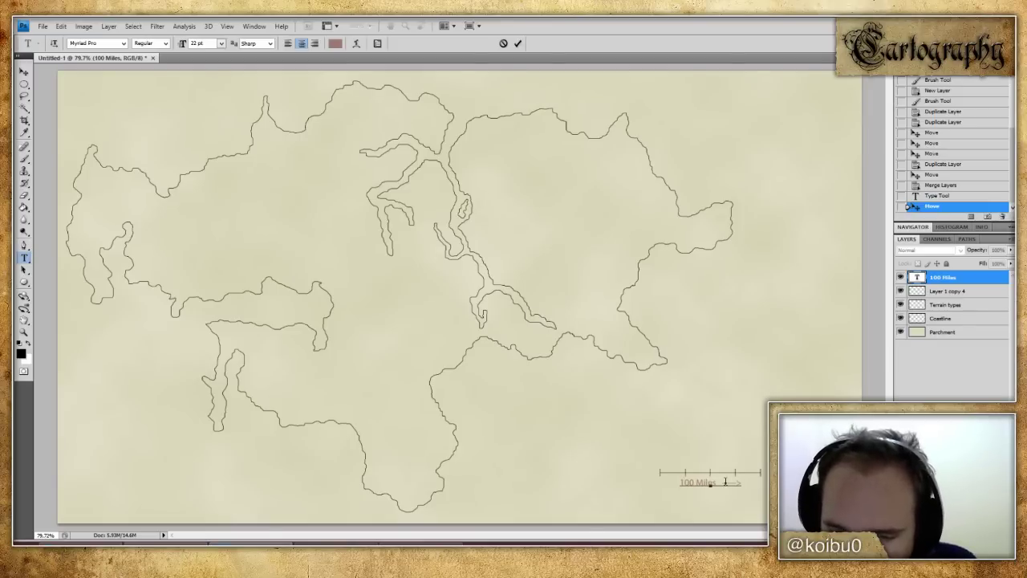
{"action": "key", "text": "BackSpace"}
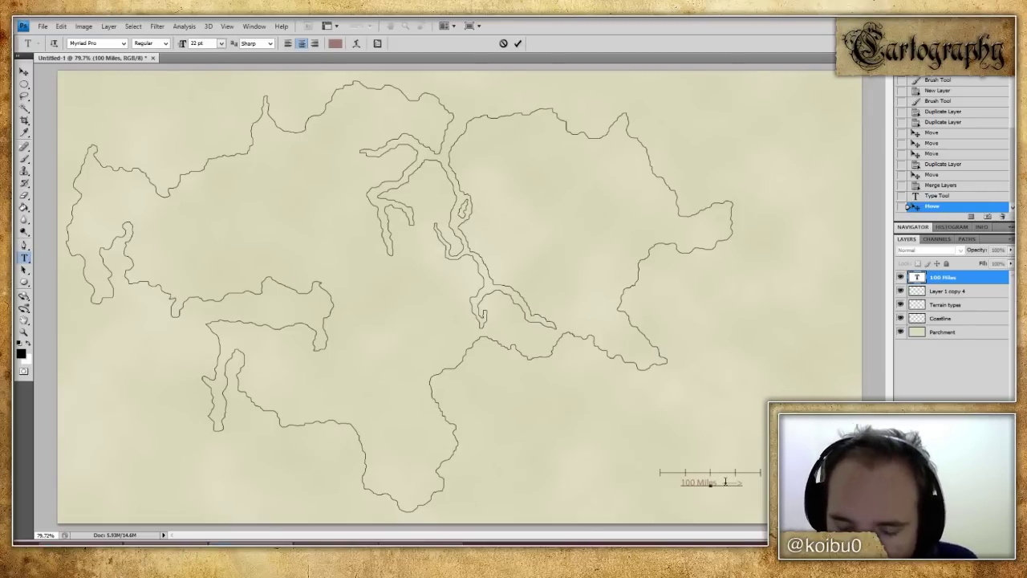
{"action": "type", "text": "<--"}
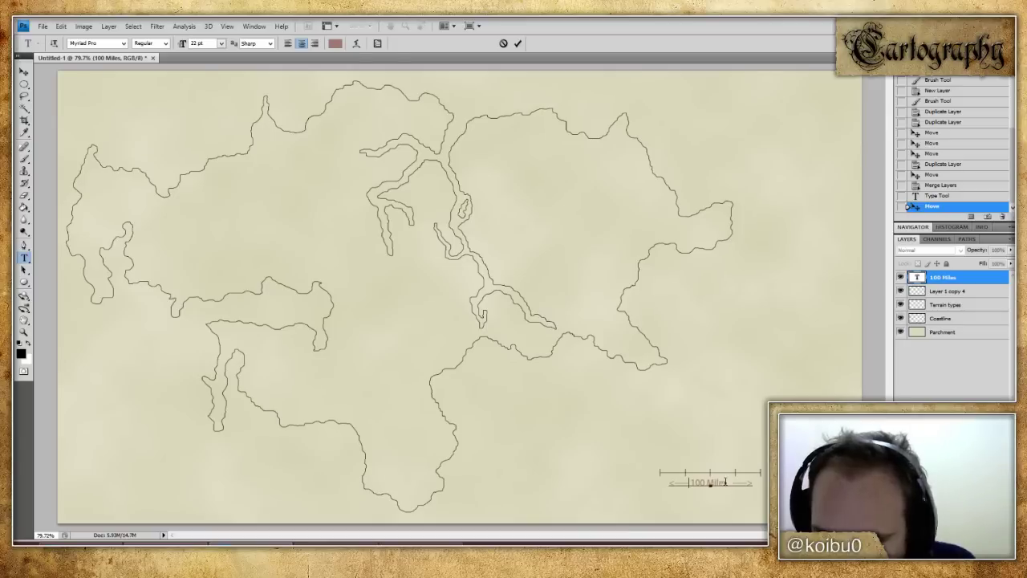
- Lengthen the dashes of both arrows in the "100 Miles" label until they span the width of the scale bar
{"action": "key", "text": "shift+Left"}
{"action": "key", "text": "shift+Left"}
{"action": "key", "text": "shift+Left"}
{"action": "key", "text": "shift+Left"}
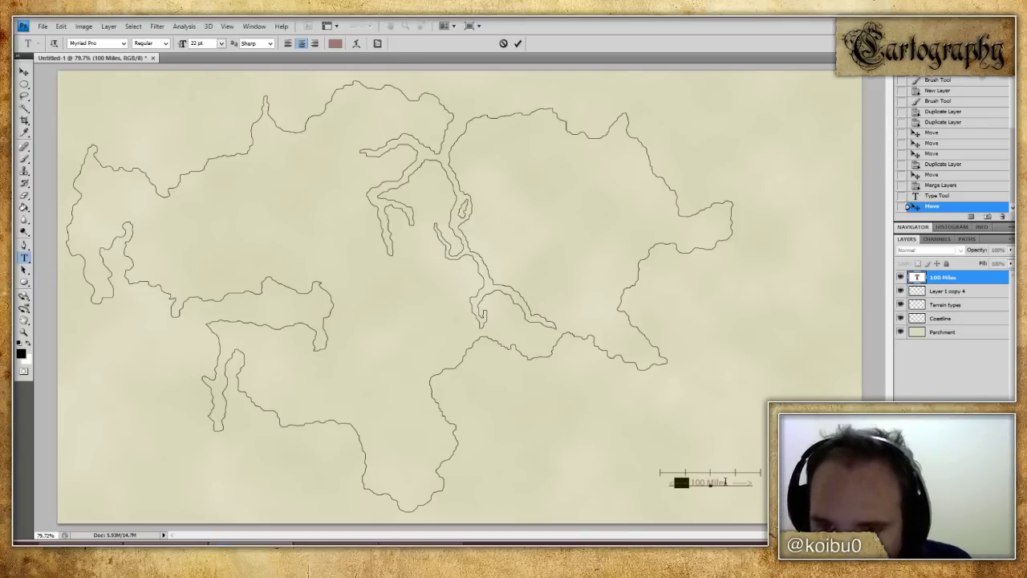
{"action": "key", "text": "Right"}
{"action": "key", "text": "shift+Left"}
{"action": "key", "text": "shift+Left"}
{"action": "key", "text": "shift+Left"}
{"action": "key", "text": "shift+Left"}
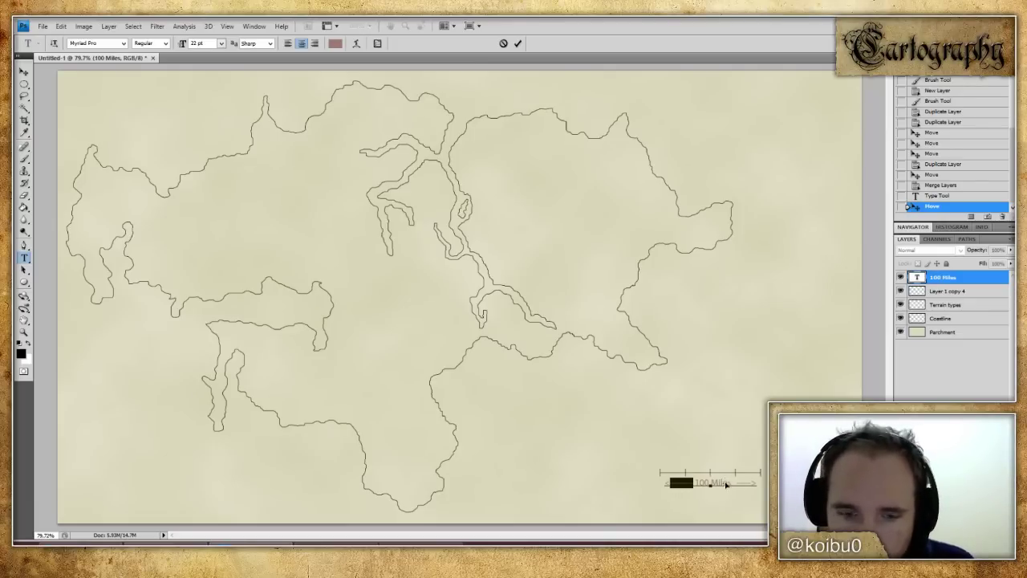
{"action": "key", "text": "Right"}
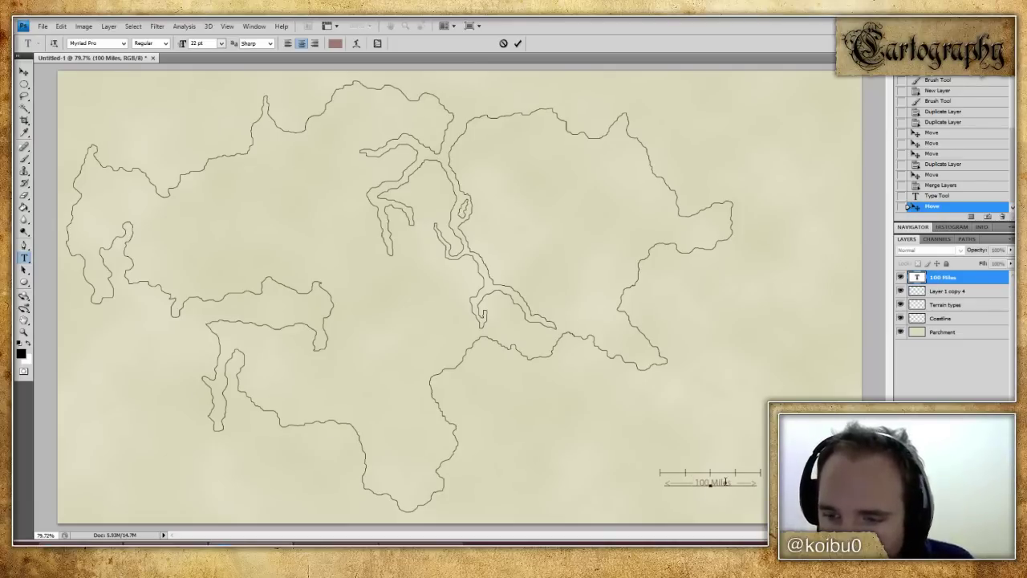
{"action": "key", "text": "shift+Left"}
{"action": "key", "text": "shift+Home"}
{"action": "key", "text": "End"}
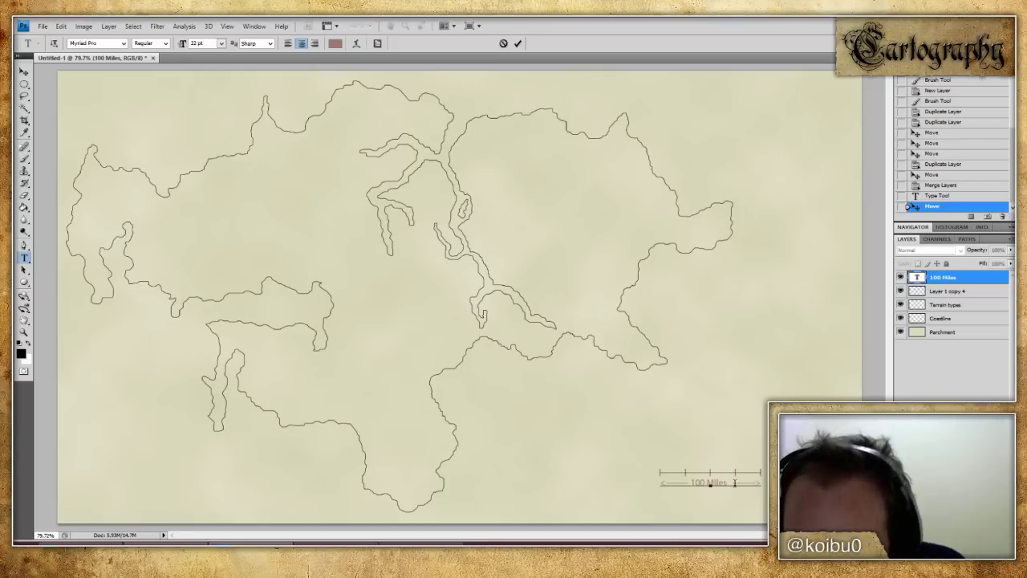
{"action": "key", "text": "shift+Home"}
{"action": "key", "text": "End"}
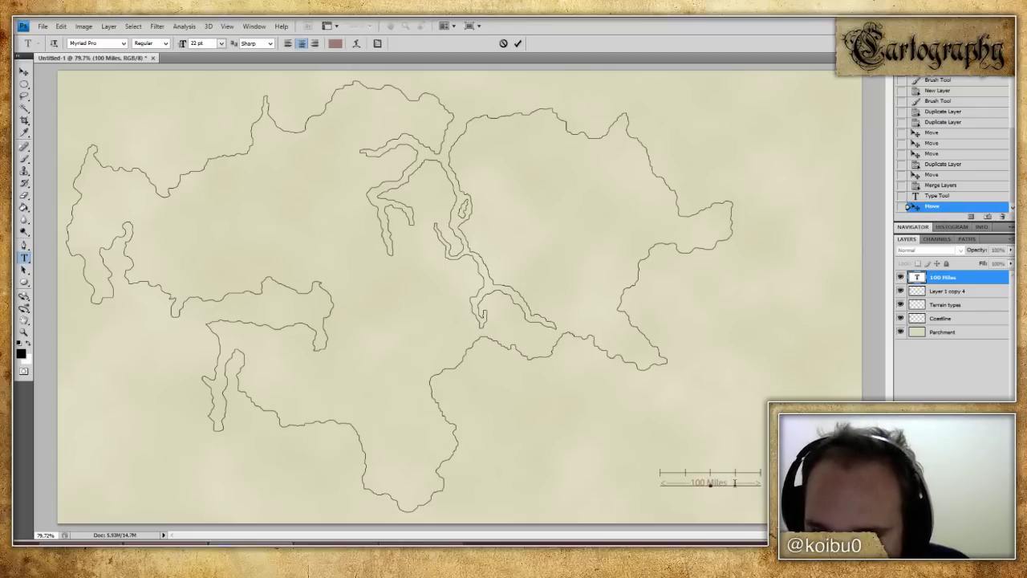
{"action": "key", "text": "shift+End"}
{"action": "key", "text": "Home"}
{"action": "left_click", "coordinate": [24, 71]}
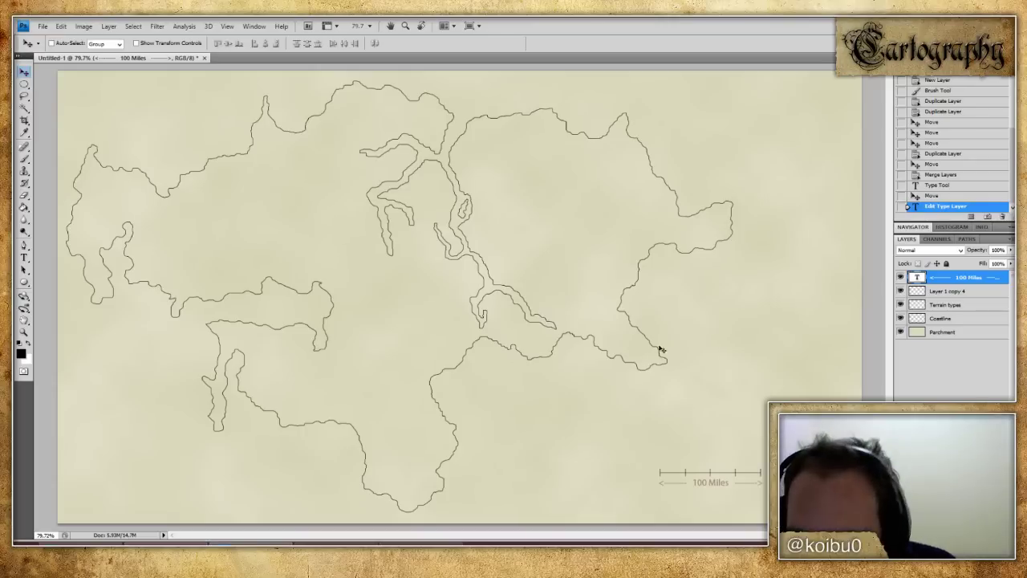
- Fine-tune the "100 Miles" arrow label's text and nudge it slightly to line up with the scale bar
{"action": "left_click", "coordinate": [24, 257]}
{"action": "left_click", "coordinate": [711, 482]}
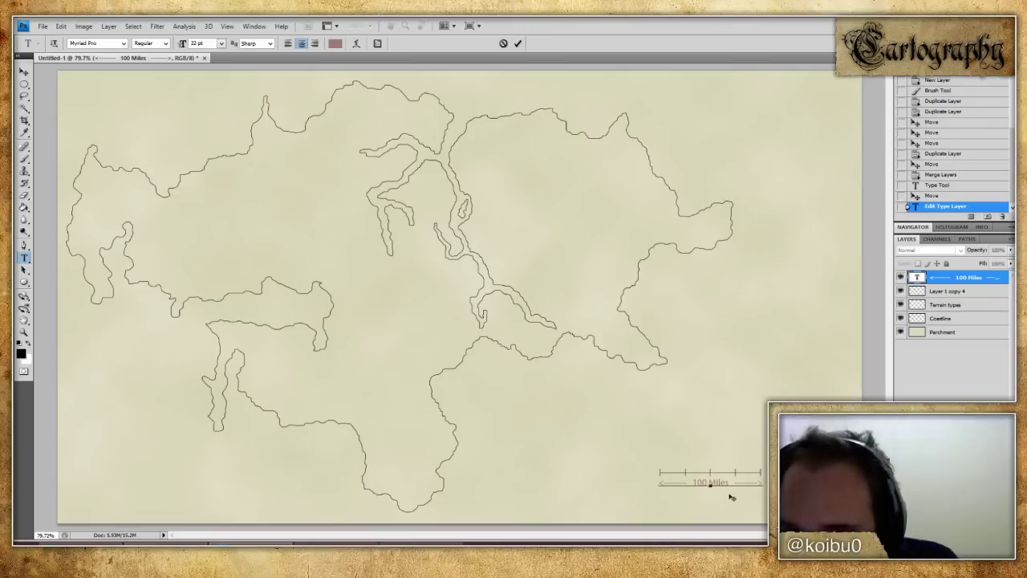
{"action": "left_click", "coordinate": [756, 483]}
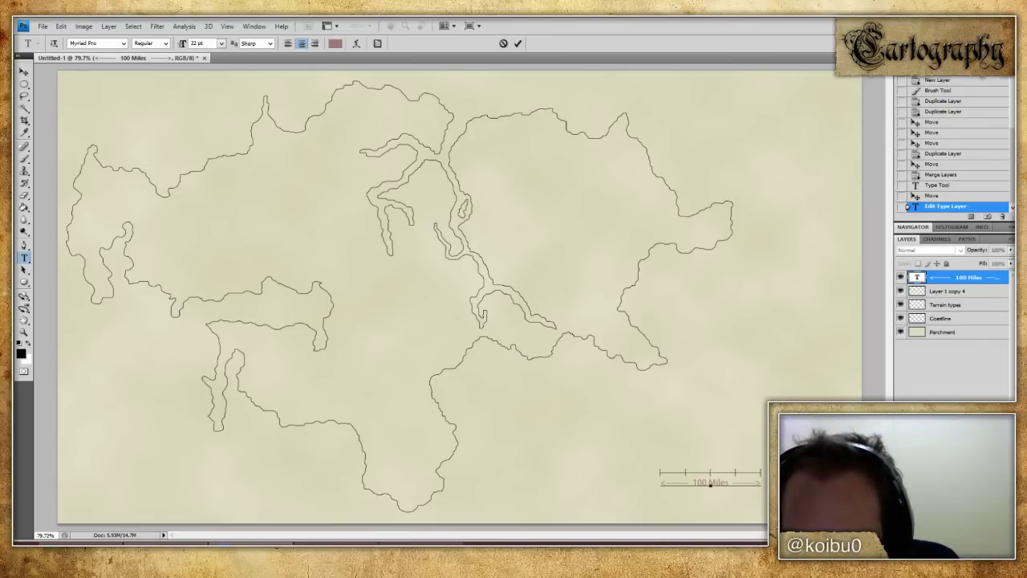
{"action": "left_click", "coordinate": [24, 72]}
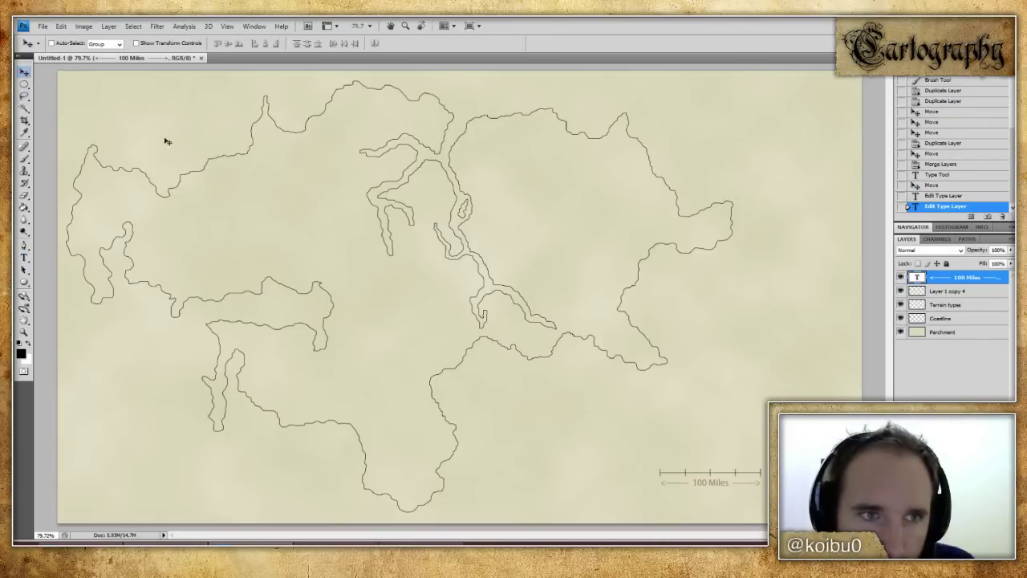
{"action": "key", "text": "Up"}
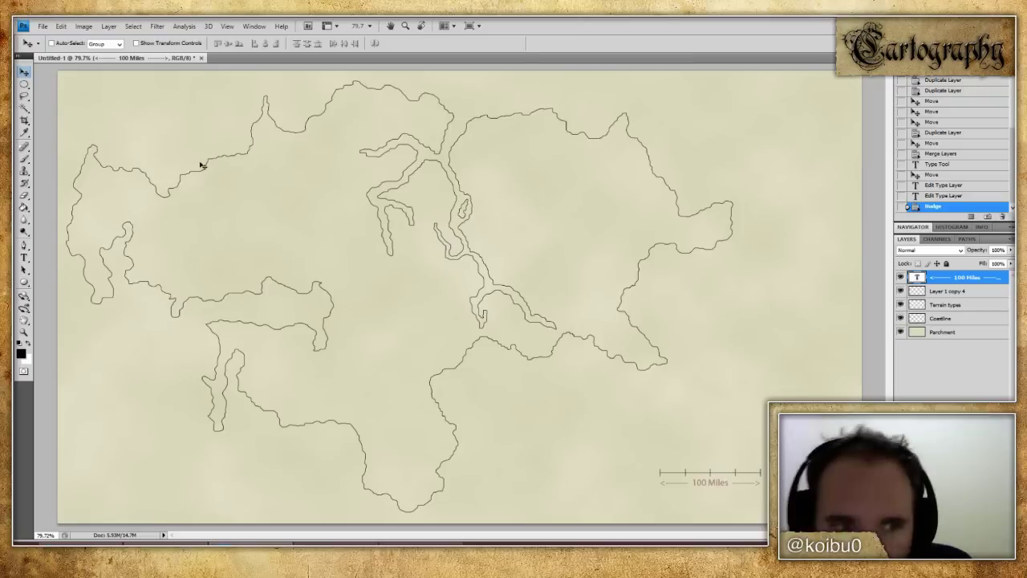
- Change the "100 Miles" label's text colour to brown #8a5f15
{"action": "left_click", "coordinate": [24, 258]}
{"action": "left_click", "coordinate": [335, 44]}
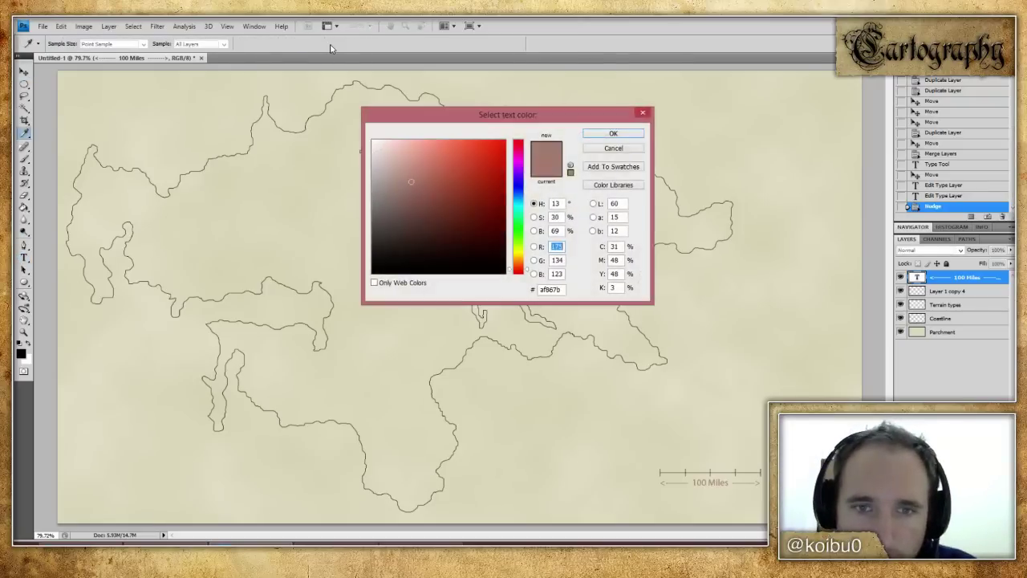
{"action": "left_click_drag", "start_coordinate": [528, 272], "coordinate": [527, 262]}
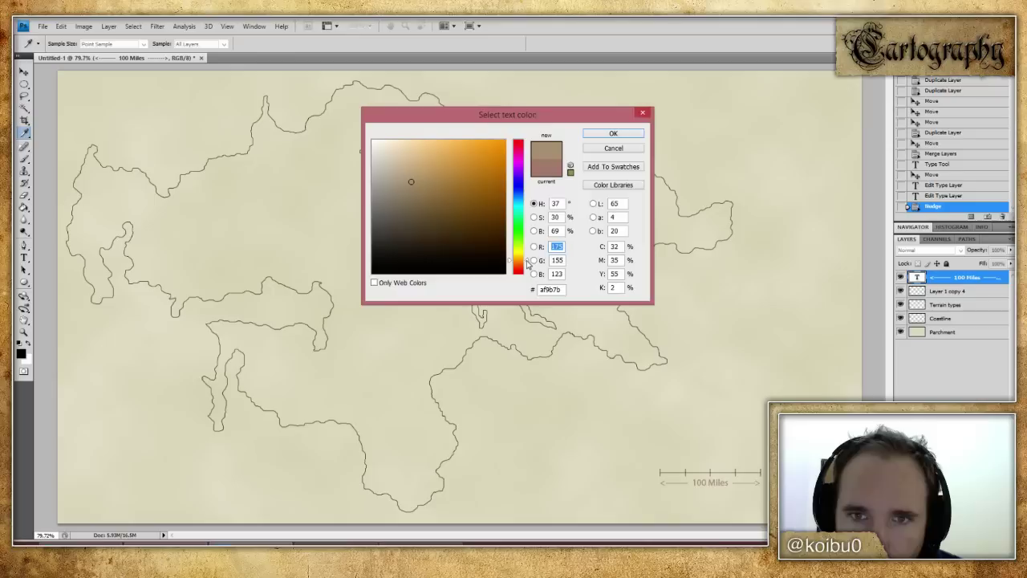
{"action": "left_click", "coordinate": [430, 200]}
{"action": "mouse_move", "coordinate": [430, 200]}
{"action": "left_mouse_down"}
{"action": "mouse_move", "coordinate": [424, 214]}
{"action": "mouse_move", "coordinate": [489, 208]}
{"action": "mouse_move", "coordinate": [497, 218]}
{"action": "mouse_move", "coordinate": [485, 201]}
{"action": "left_mouse_up"}
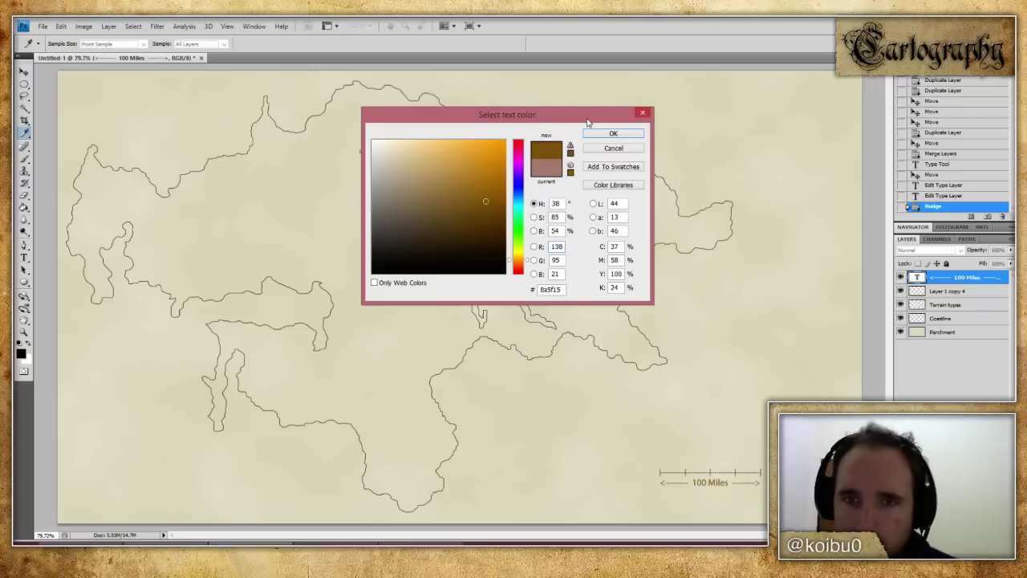
{"action": "left_click", "coordinate": [618, 133]}
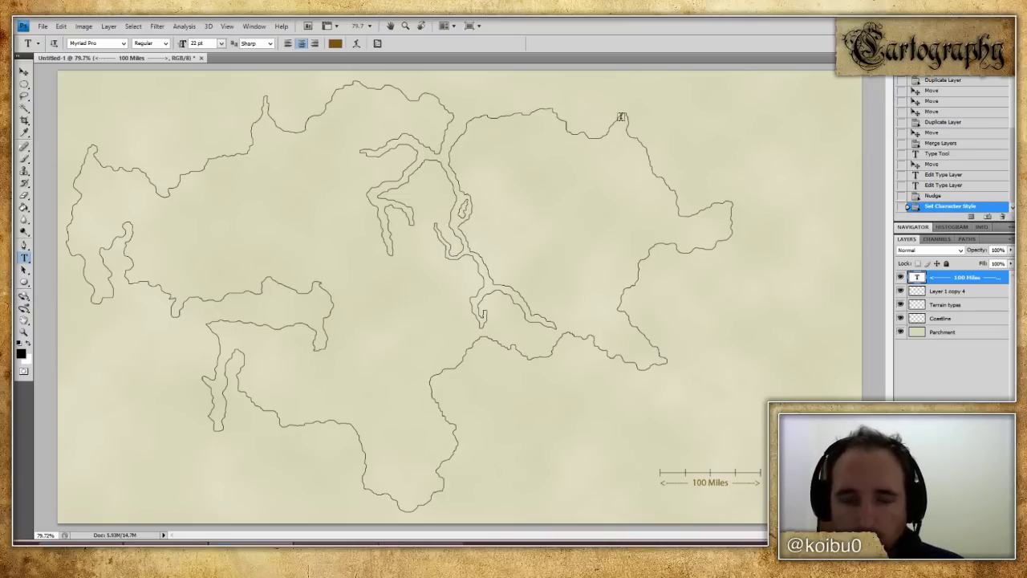
- Make the Terrain types layer active and set up the Brush tool with a bright green foreground colour
{"action": "left_click", "coordinate": [975, 303]}
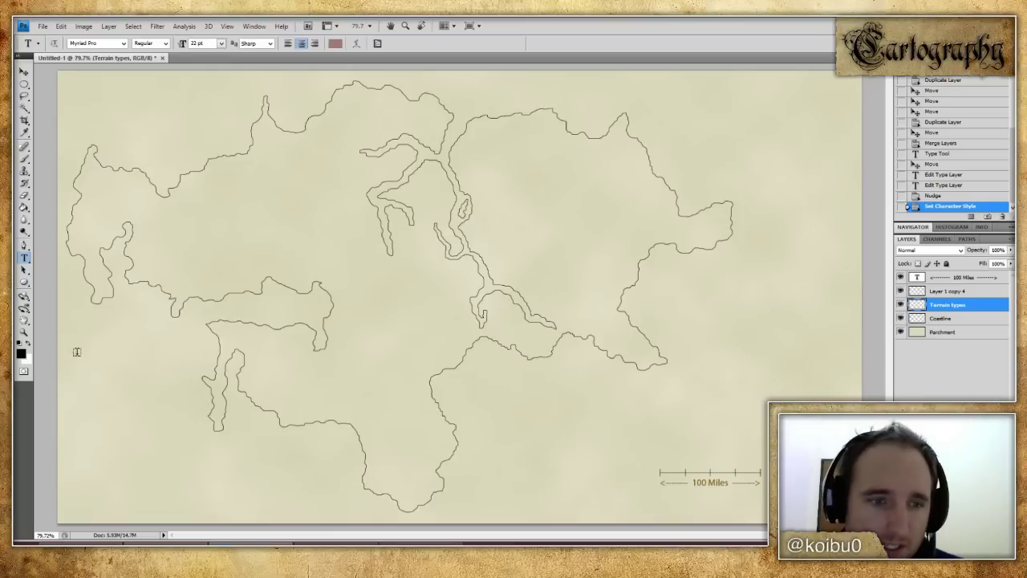
{"action": "left_click", "coordinate": [24, 159]}
{"action": "left_click", "coordinate": [21, 354]}
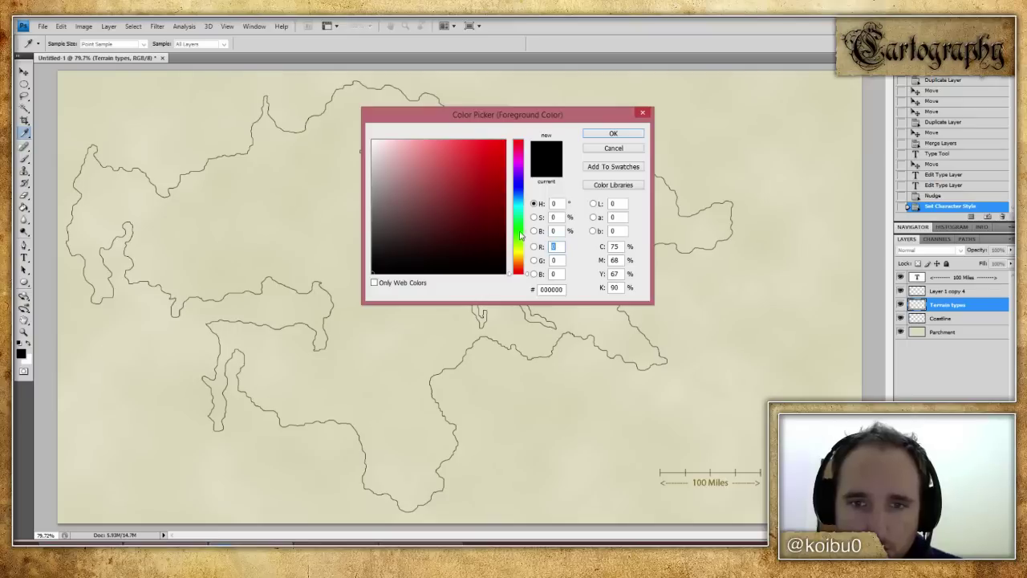
{"action": "left_click", "coordinate": [518, 232]}
{"action": "left_click", "coordinate": [479, 177]}
{"action": "left_click", "coordinate": [614, 133]}
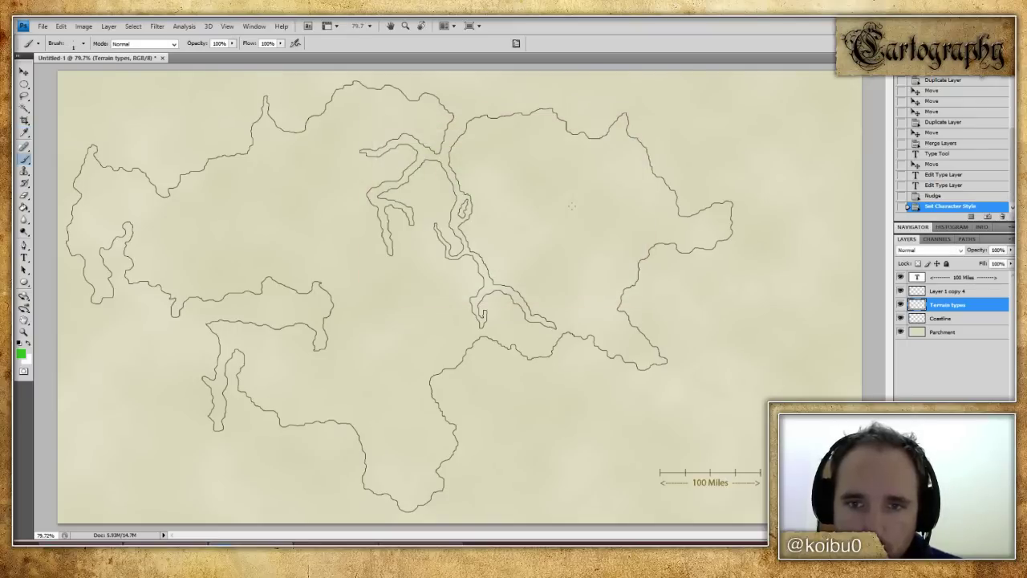
- Enlarge the brush to 50 px
{"action": "key", "text": "bracketright"}
{"action": "key", "text": "bracketright"}
{"action": "key", "text": "bracketright"}
{"action": "key", "text": "bracketright"}
{"action": "key", "text": "bracketright"}
{"action": "key", "text": "bracketright"}
{"action": "key", "text": "bracketright"}
{"action": "key", "text": "bracketright"}
{"action": "key", "text": "bracketright"}
{"action": "key", "text": "bracketright"}
{"action": "key", "text": "bracketright"}
{"action": "key", "text": "bracketright"}
{"action": "key", "text": "bracketright"}
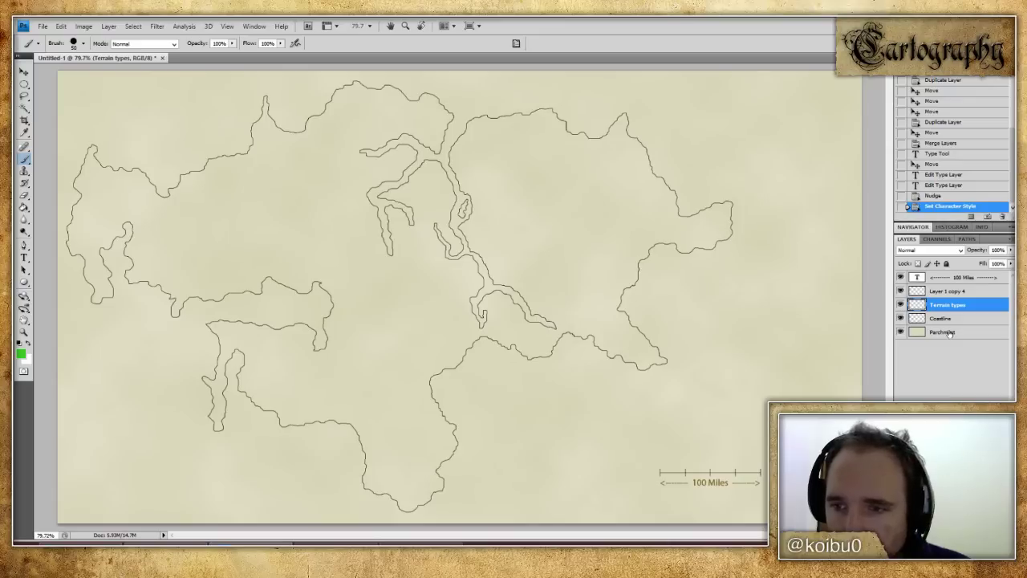
- Set the Terrain types layer's opacity to 25% in its blending options
{"action": "right_click", "coordinate": [953, 304]}
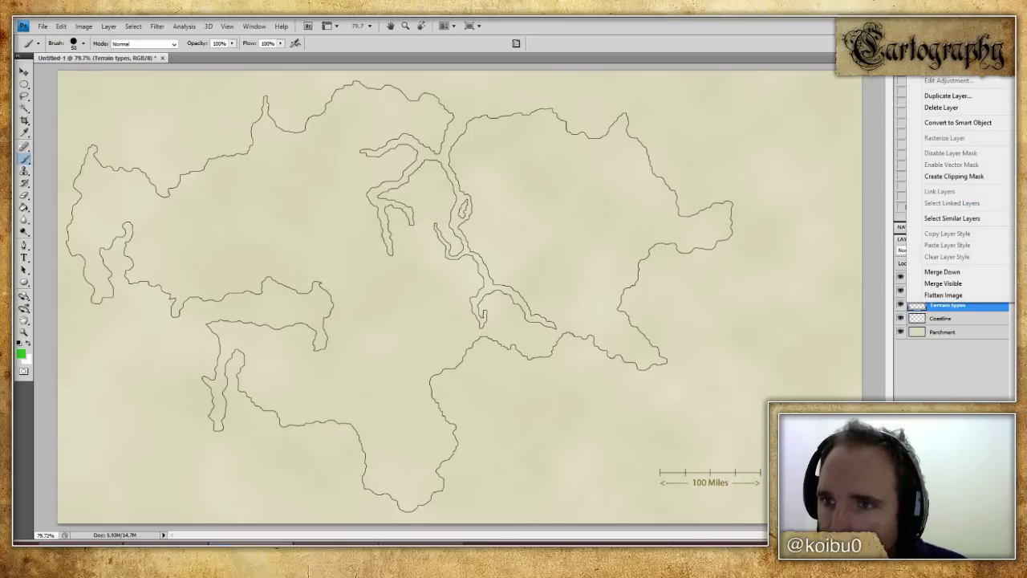
{"action": "left_click", "coordinate": [951, 68]}
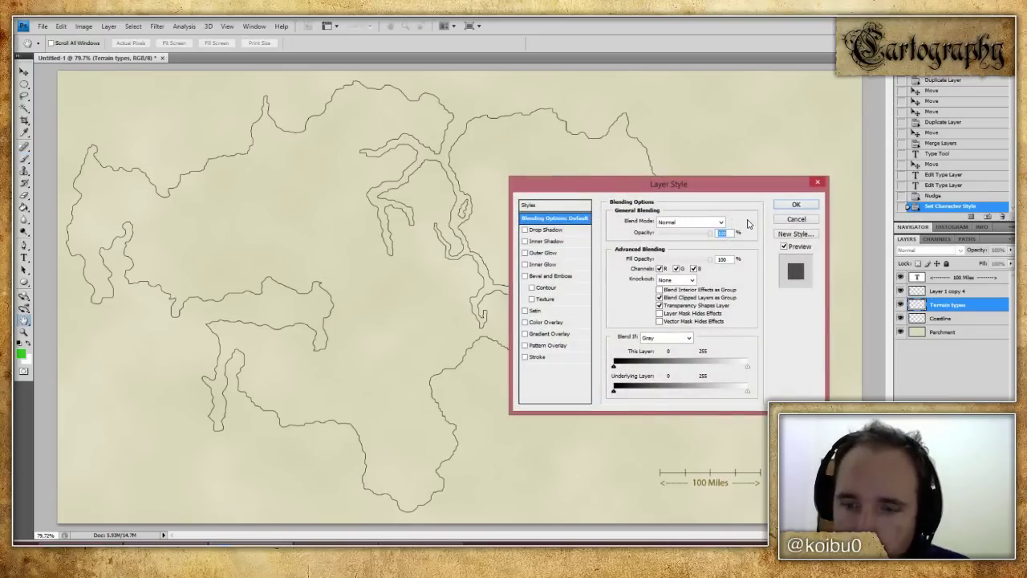
{"action": "type", "text": "25"}
{"action": "key", "text": "Return"}
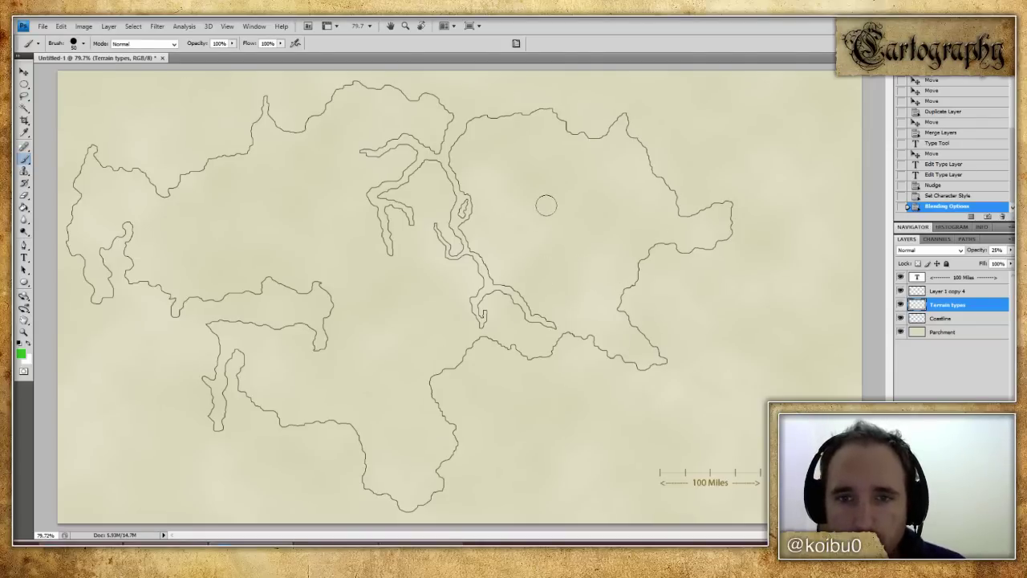
- Try painting green terrain freehand over the southern half of the eastern land on the Terrain types layer
{"action": "mouse_move", "coordinate": [463, 159]}
{"action": "left_mouse_down"}
{"action": "mouse_move", "coordinate": [467, 191]}
{"action": "mouse_move", "coordinate": [512, 195]}
{"action": "mouse_move", "coordinate": [490, 228]}
{"action": "mouse_move", "coordinate": [513, 257]}
{"action": "mouse_move", "coordinate": [503, 290]}
{"action": "mouse_move", "coordinate": [559, 270]}
{"action": "mouse_move", "coordinate": [570, 283]}
{"action": "mouse_move", "coordinate": [612, 258]}
{"action": "mouse_move", "coordinate": [622, 290]}
{"action": "mouse_move", "coordinate": [615, 338]}
{"action": "mouse_move", "coordinate": [660, 364]}
{"action": "left_mouse_up"}
{"action": "mouse_move", "coordinate": [574, 321]}
{"action": "left_mouse_down"}
{"action": "mouse_move", "coordinate": [505, 229]}
{"action": "mouse_move", "coordinate": [587, 289]}
{"action": "mouse_move", "coordinate": [513, 273]}
{"action": "mouse_move", "coordinate": [573, 314]}
{"action": "left_mouse_up"}
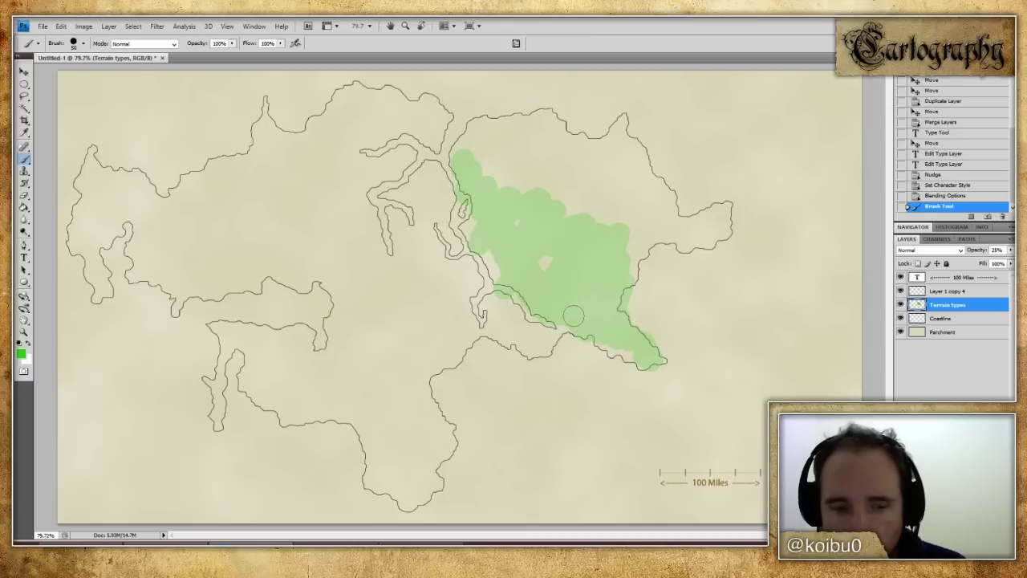
{"action": "key", "text": "ctrl+z"}
- Try outlining the eastern land beside the main river with a freehand Lasso selection
{"action": "left_click", "coordinate": [24, 95]}
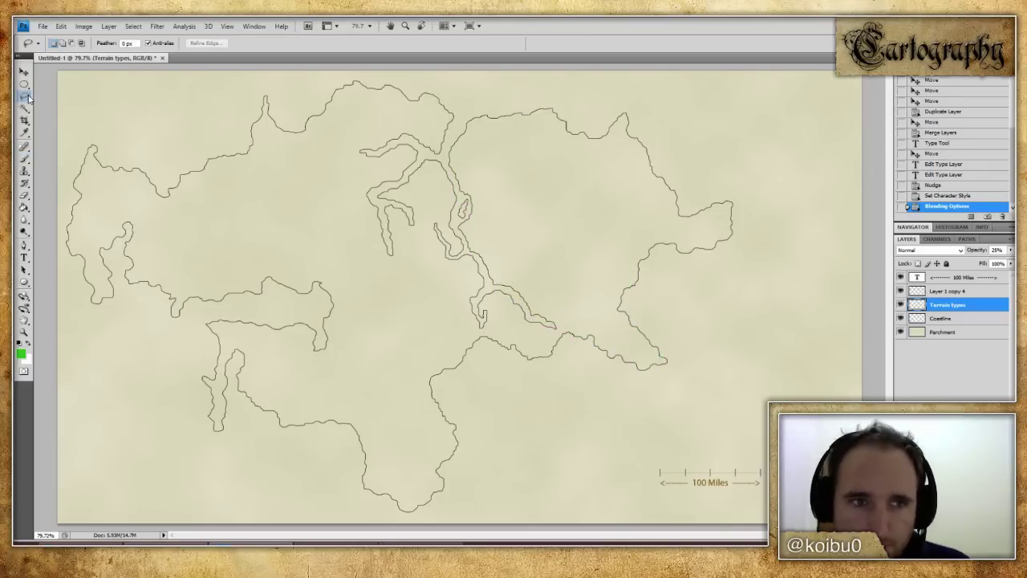
{"action": "mouse_move", "coordinate": [456, 143]}
{"action": "left_mouse_down"}
{"action": "mouse_move", "coordinate": [509, 148]}
{"action": "mouse_move", "coordinate": [593, 214]}
{"action": "mouse_move", "coordinate": [647, 239]}
{"action": "mouse_move", "coordinate": [626, 289]}
{"action": "mouse_move", "coordinate": [629, 317]}
{"action": "mouse_move", "coordinate": [665, 345]}
{"action": "mouse_move", "coordinate": [659, 367]}
{"action": "mouse_move", "coordinate": [573, 331]}
{"action": "left_mouse_up"}
{"action": "key", "text": "ctrl+z"}
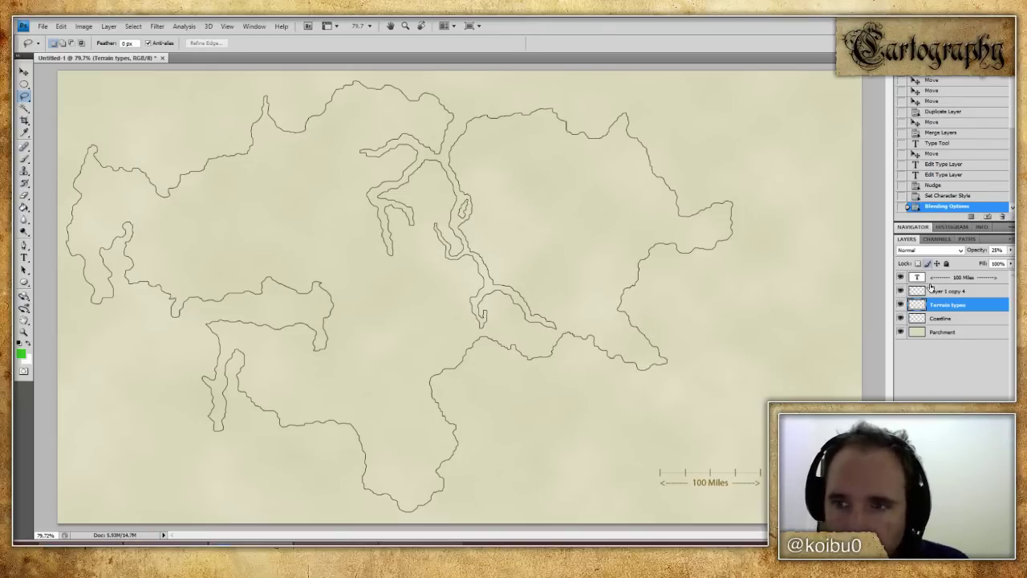
{"action": "double_click", "coordinate": [949, 306]}
{"action": "key", "text": "Return"}
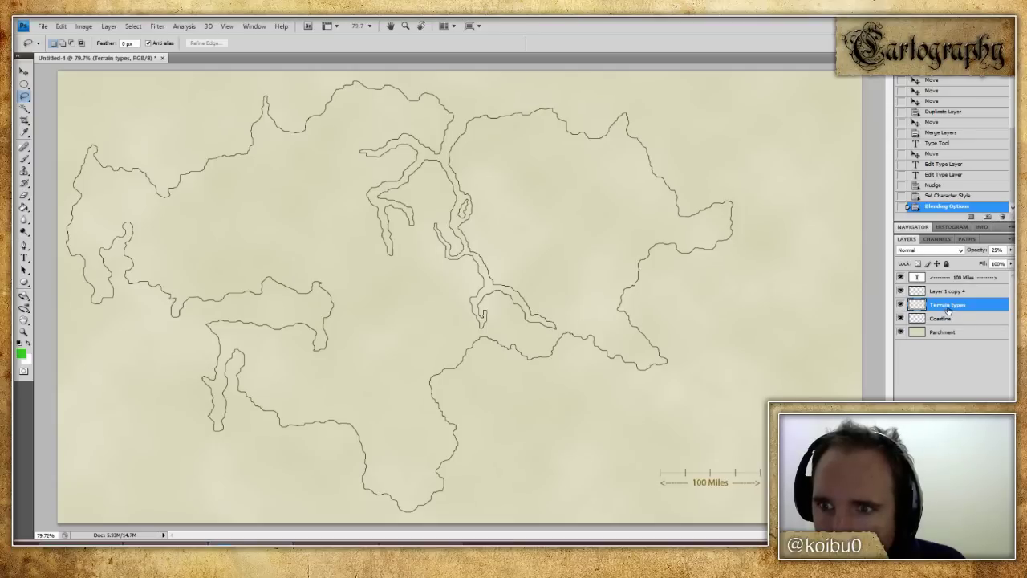
{"action": "right_click", "coordinate": [950, 308]}
{"action": "right_click", "coordinate": [947, 318]}
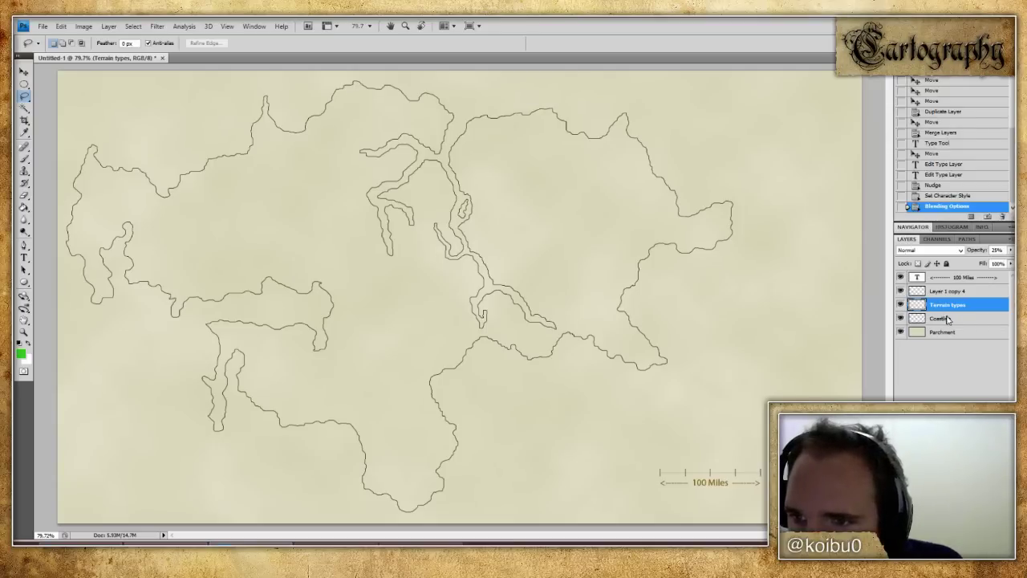
- Try adding a layer mask to the Coastline layer
{"action": "right_click", "coordinate": [939, 322]}
{"action": "key", "text": "Escape"}
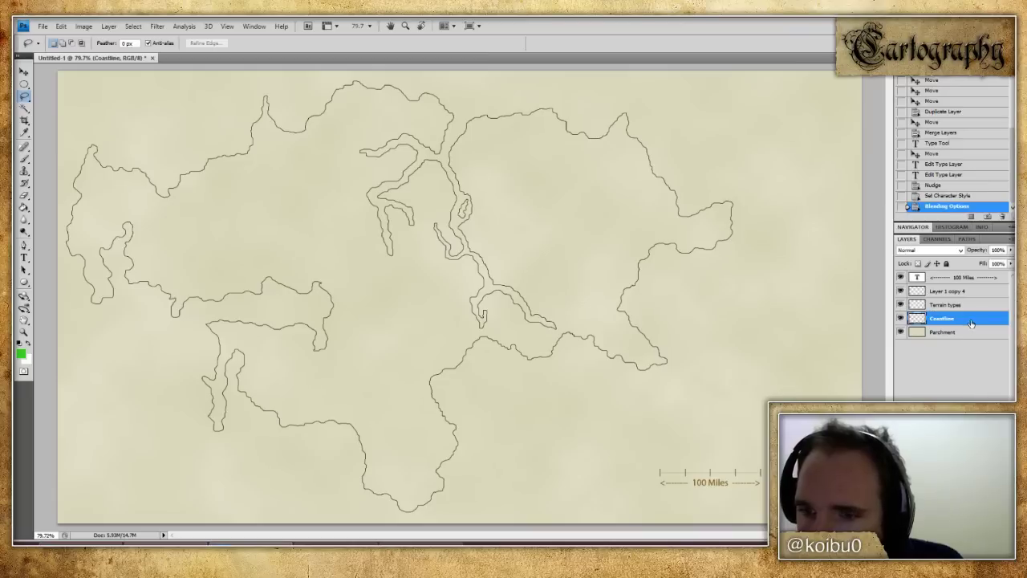
{"action": "left_click", "coordinate": [957, 553]}
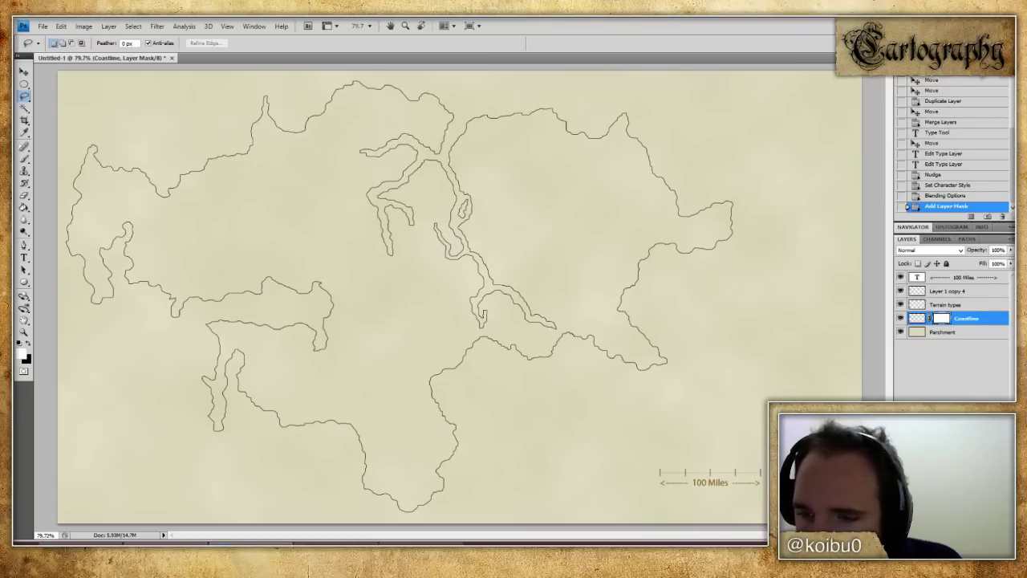
{"action": "key", "text": "ctrl+z"}
{"action": "left_click", "coordinate": [964, 552]}
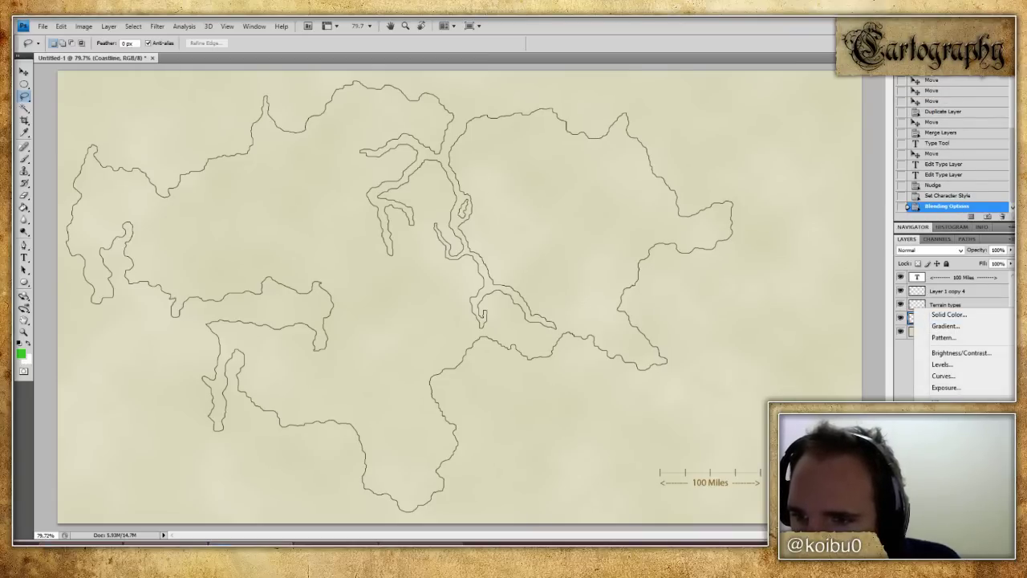
{"action": "key", "text": "Escape"}
- Place the Terrain types layer directly above Coastline and clip it to Coastline with a clipping mask
{"action": "double_click", "coordinate": [941, 319]}
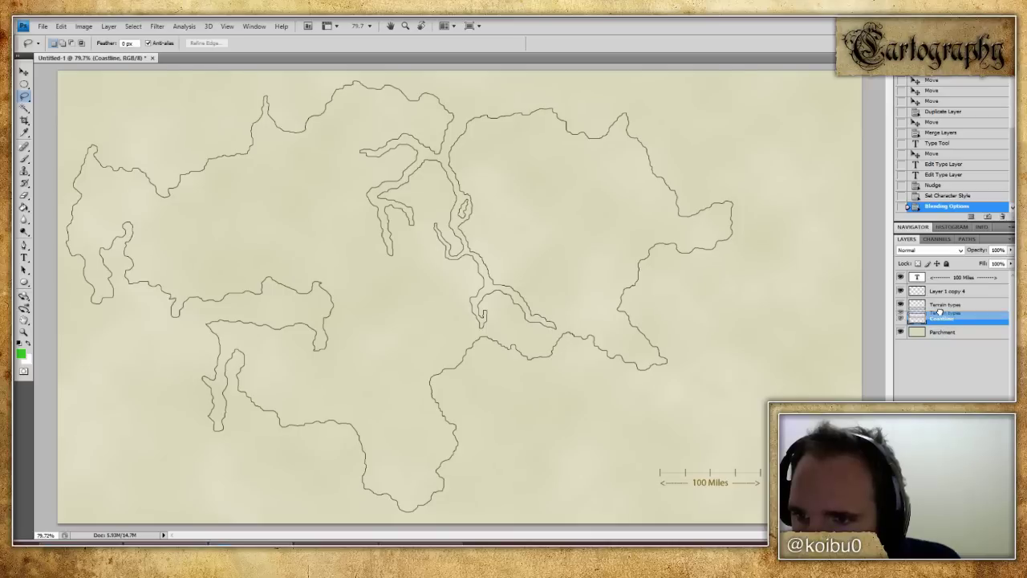
{"action": "left_click_drag", "start_coordinate": [941, 319], "coordinate": [962, 305]}
{"action": "right_click", "coordinate": [963, 306]}
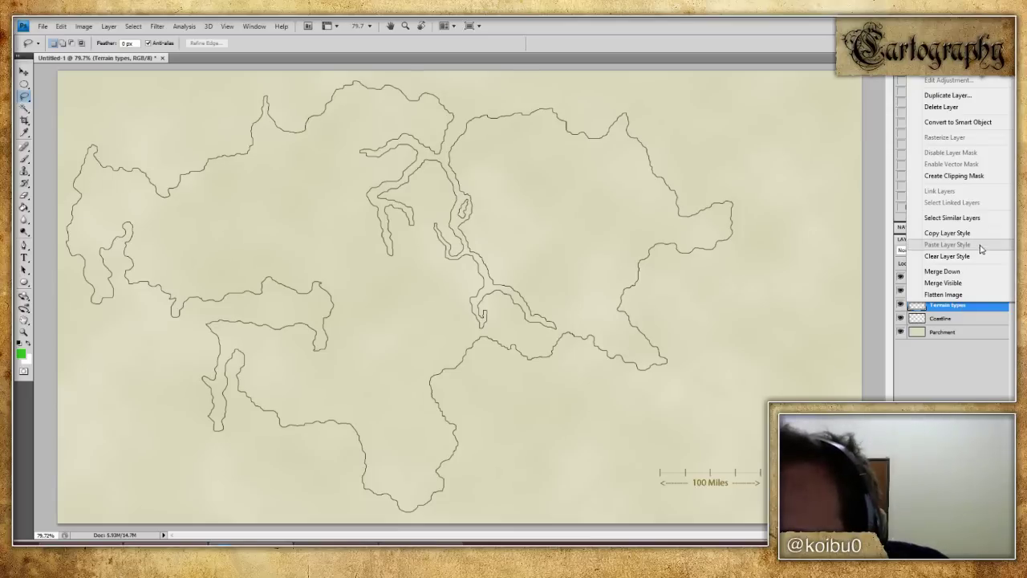
{"action": "left_click", "coordinate": [981, 177]}
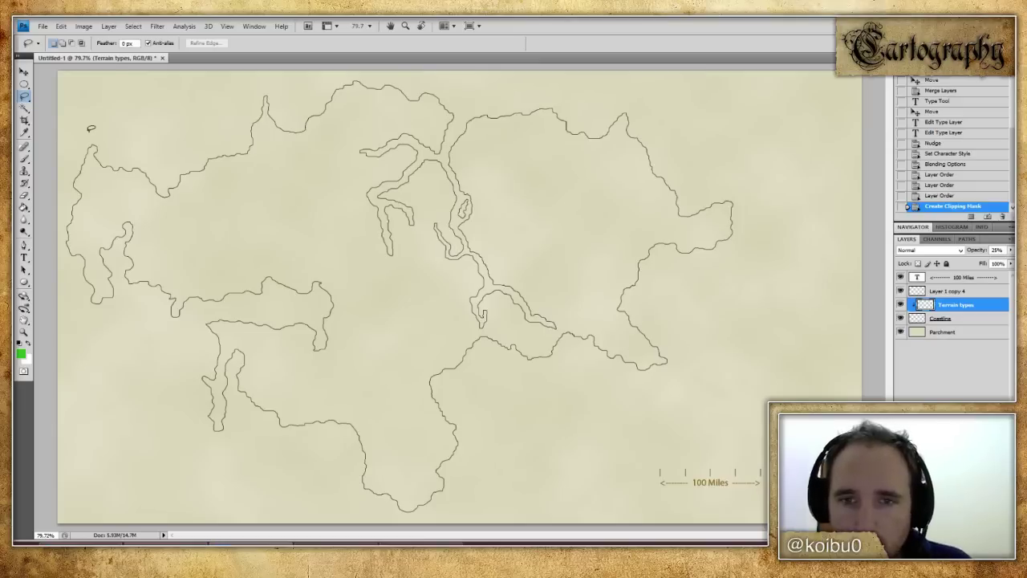
- Try a green Brush stroke beside the lower river on the clipped Terrain types layer
{"action": "left_click", "coordinate": [949, 318]}
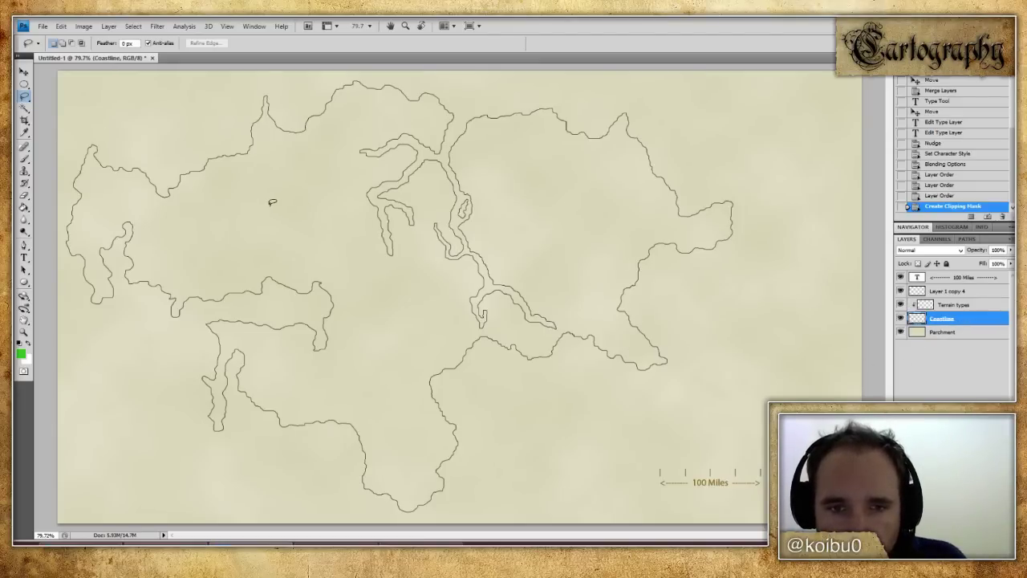
{"action": "left_click", "coordinate": [947, 306]}
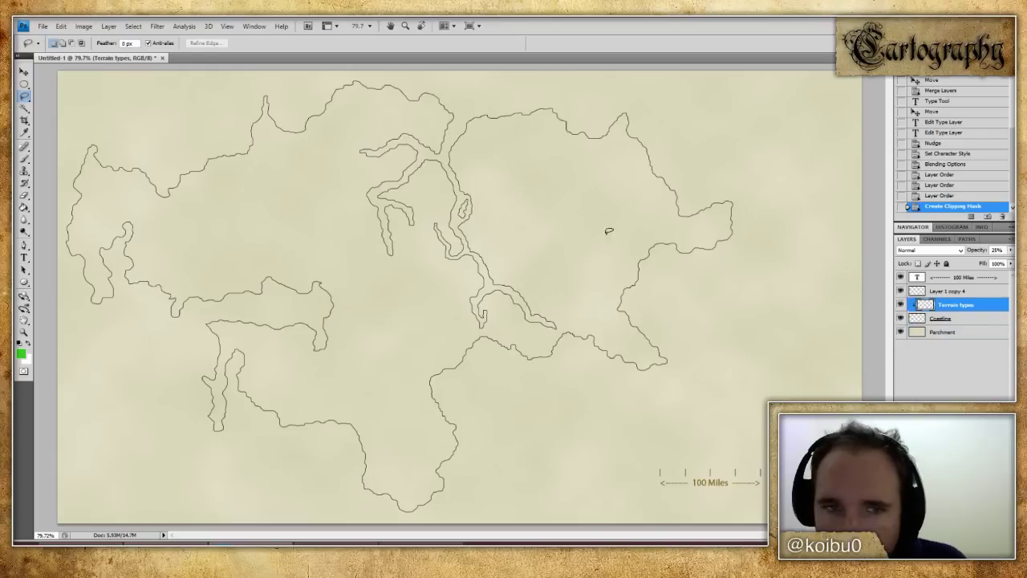
{"action": "left_click", "coordinate": [25, 159]}
{"action": "left_click_drag", "start_coordinate": [482, 298], "coordinate": [500, 297]}
{"action": "key", "text": "ctrl+z"}
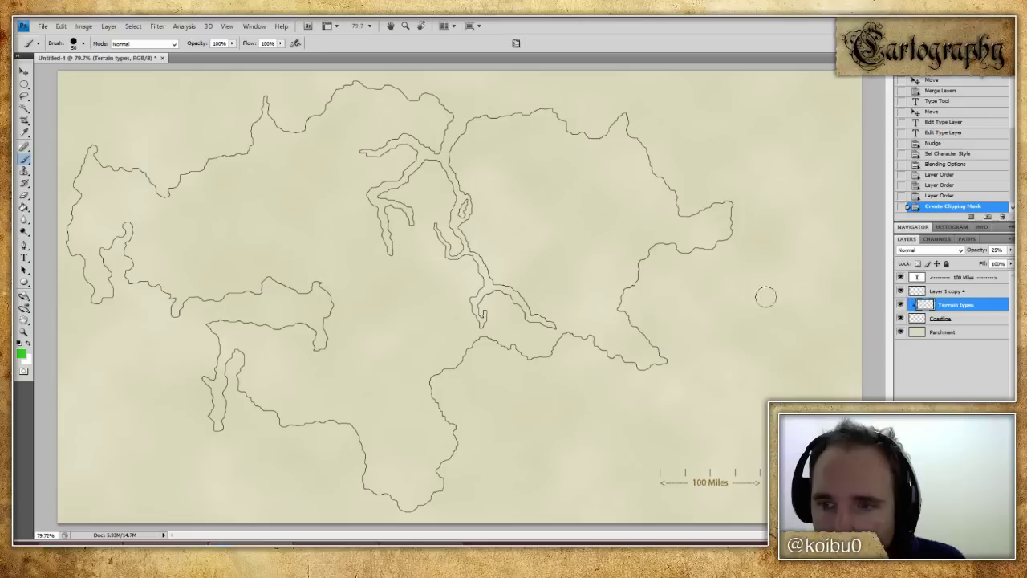
- Fill the land inside the coastline with white on the Coastline layer using the Paint Bucket
{"action": "left_click", "coordinate": [963, 333]}
{"action": "left_click", "coordinate": [952, 318]}
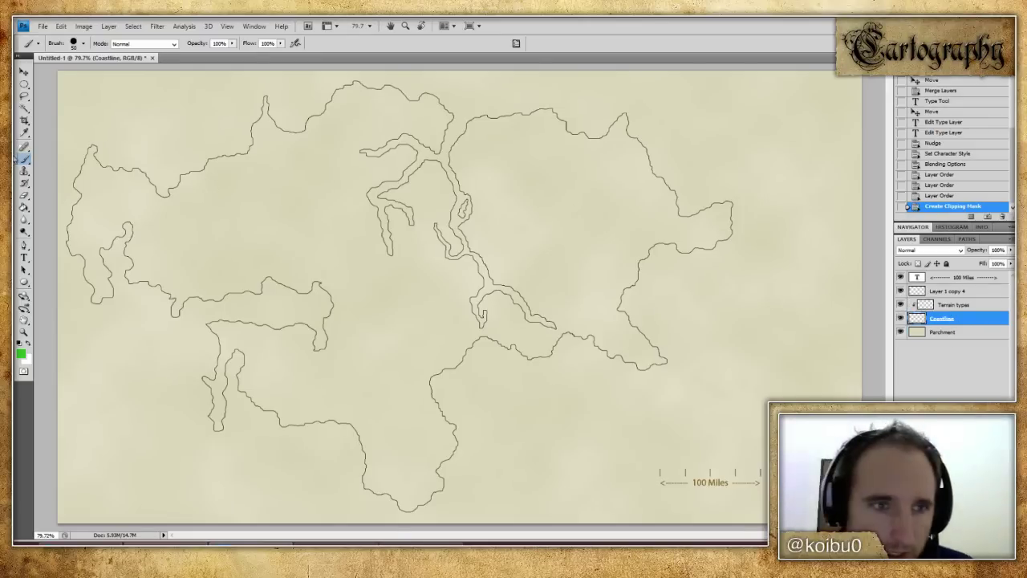
{"action": "left_click", "coordinate": [25, 207]}
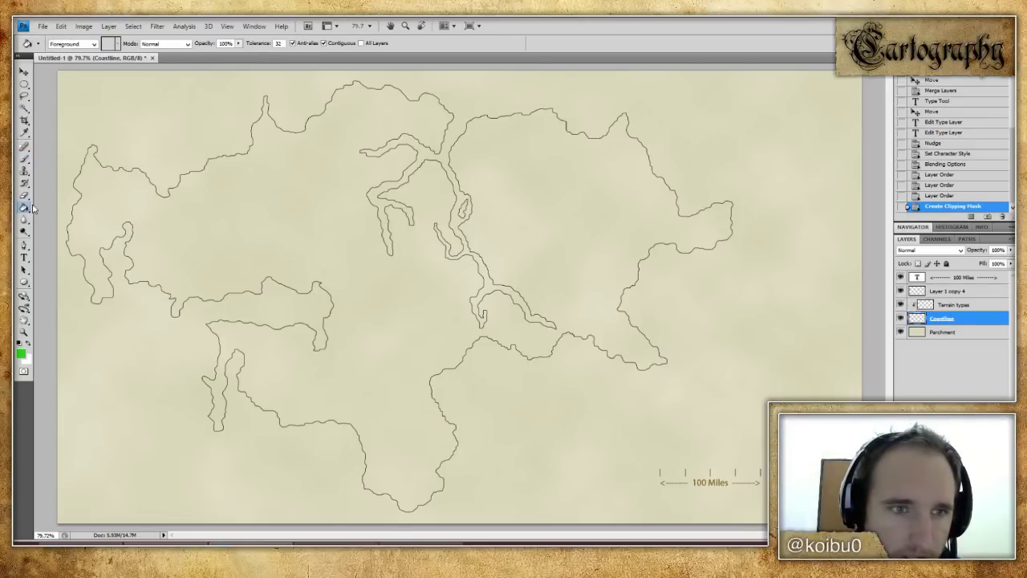
{"action": "left_click", "coordinate": [29, 345]}
{"action": "left_click", "coordinate": [340, 228]}
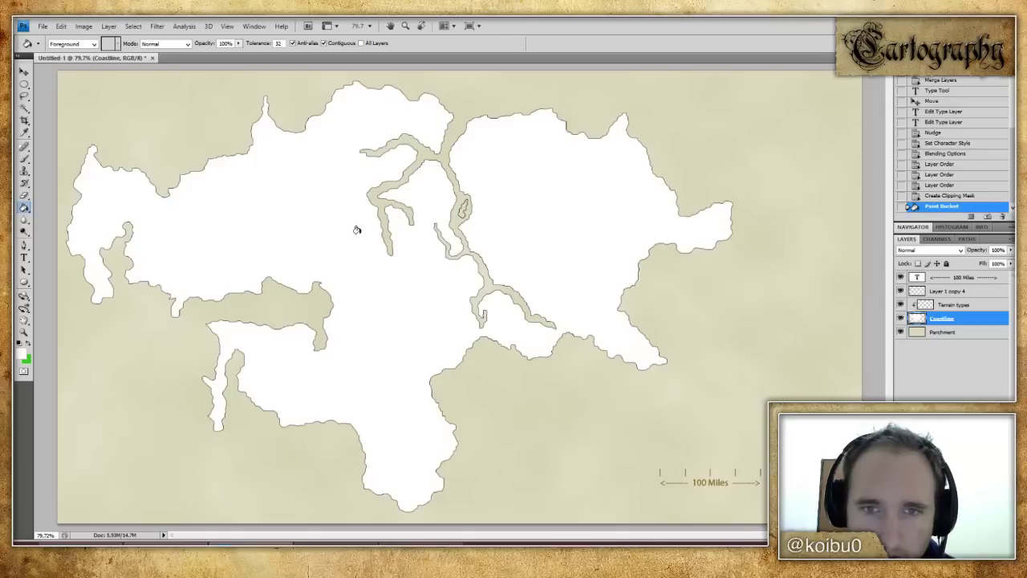
- Try green brush strokes across the main river on the clipped Terrain types layer, and undo them along with the white fill
{"action": "left_click", "coordinate": [24, 158]}
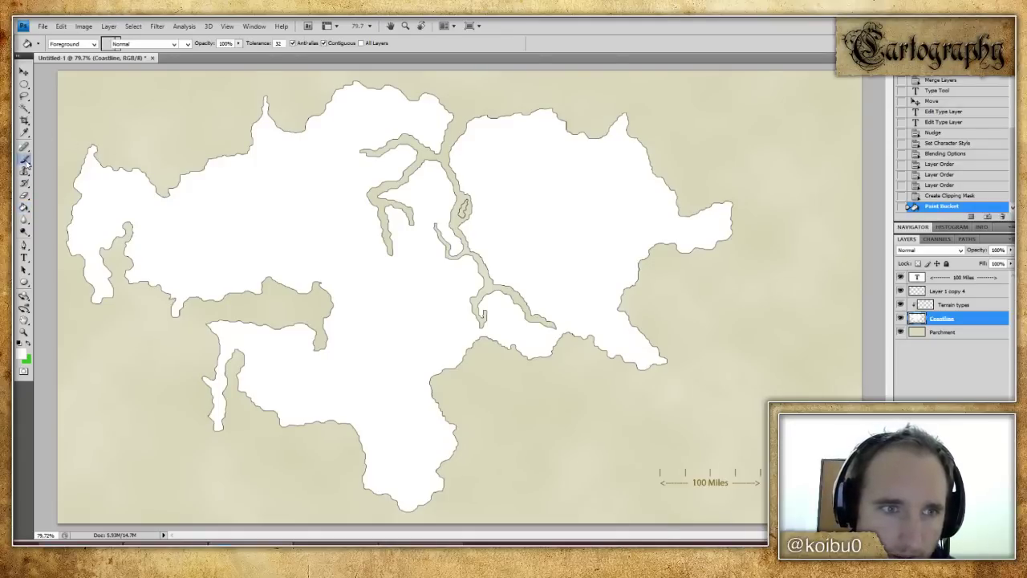
{"action": "left_click", "coordinate": [25, 208]}
{"action": "left_click", "coordinate": [939, 305]}
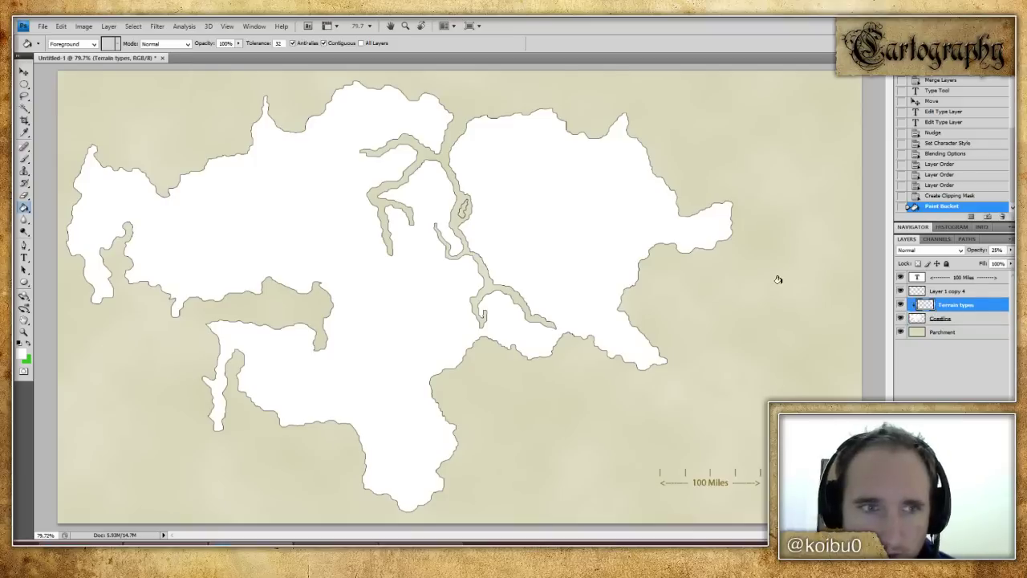
{"action": "left_click", "coordinate": [25, 158]}
{"action": "left_click", "coordinate": [29, 344]}
{"action": "mouse_move", "coordinate": [469, 180]}
{"action": "left_mouse_down"}
{"action": "mouse_move", "coordinate": [489, 178]}
{"action": "mouse_move", "coordinate": [509, 225]}
{"action": "mouse_move", "coordinate": [569, 278]}
{"action": "mouse_move", "coordinate": [591, 338]}
{"action": "left_mouse_up"}
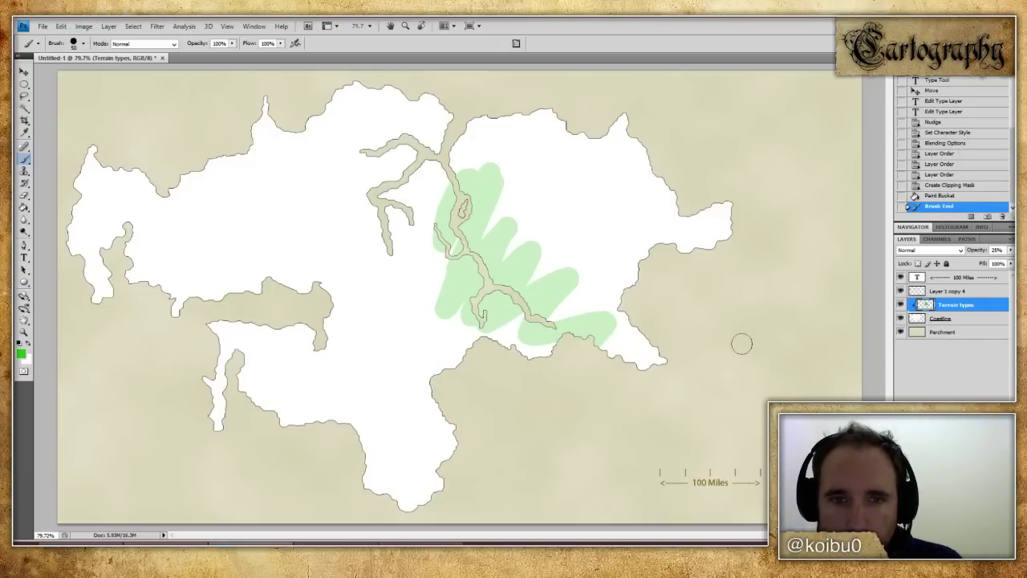
{"action": "key", "text": "ctrl+z"}
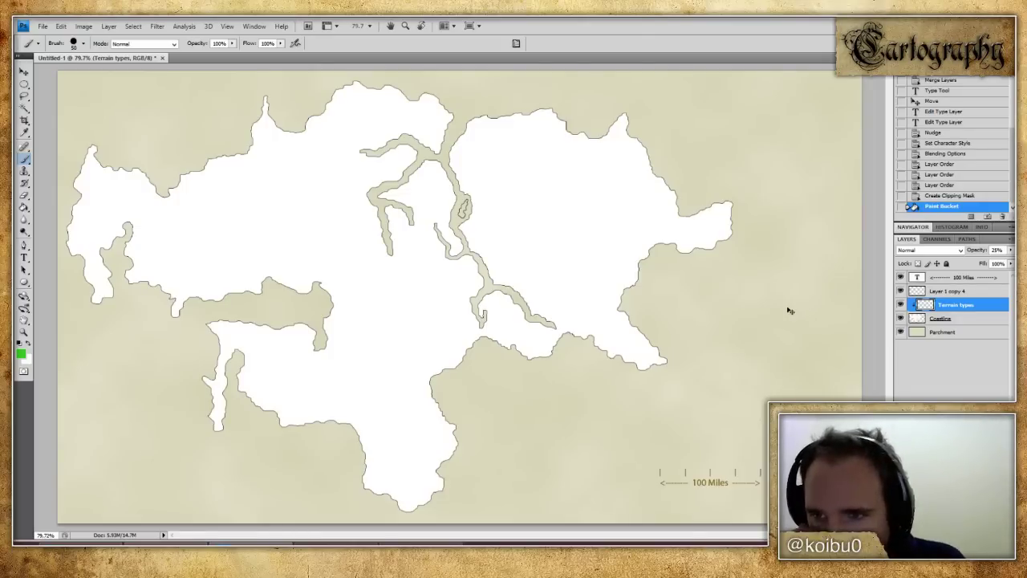
{"action": "key", "text": "ctrl+z"}
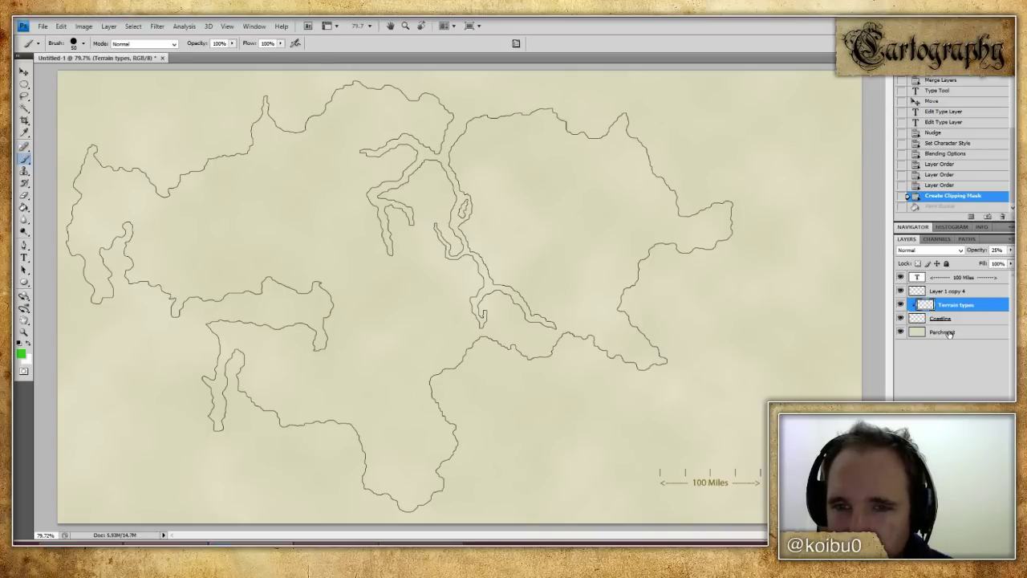
- Try selecting the sea on the Coastline layer with the Magic Wand and inverting it, and revert to before the clipping mask
{"action": "key", "text": "w"}
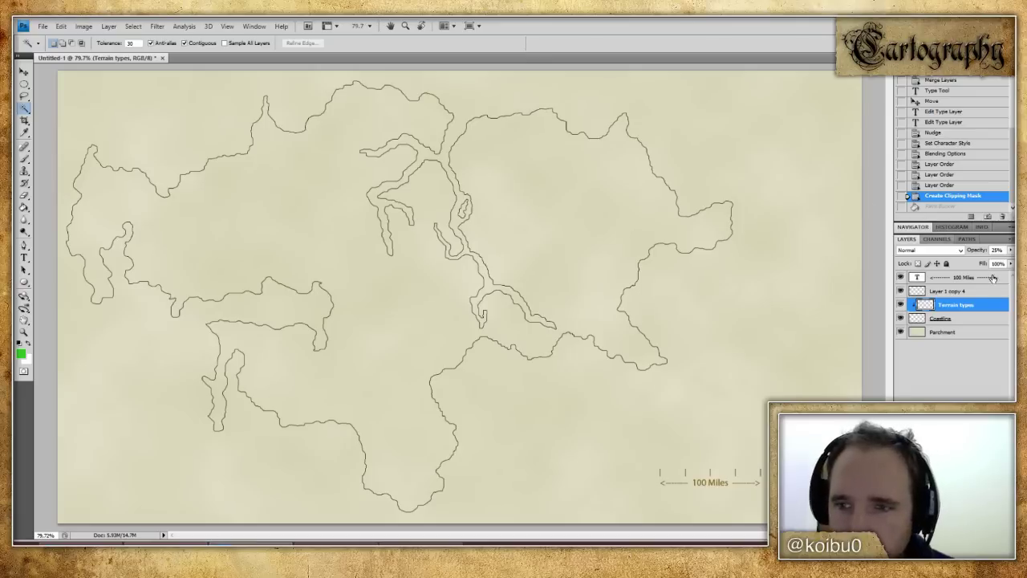
{"action": "left_click", "coordinate": [974, 319]}
{"action": "left_click", "coordinate": [740, 140]}
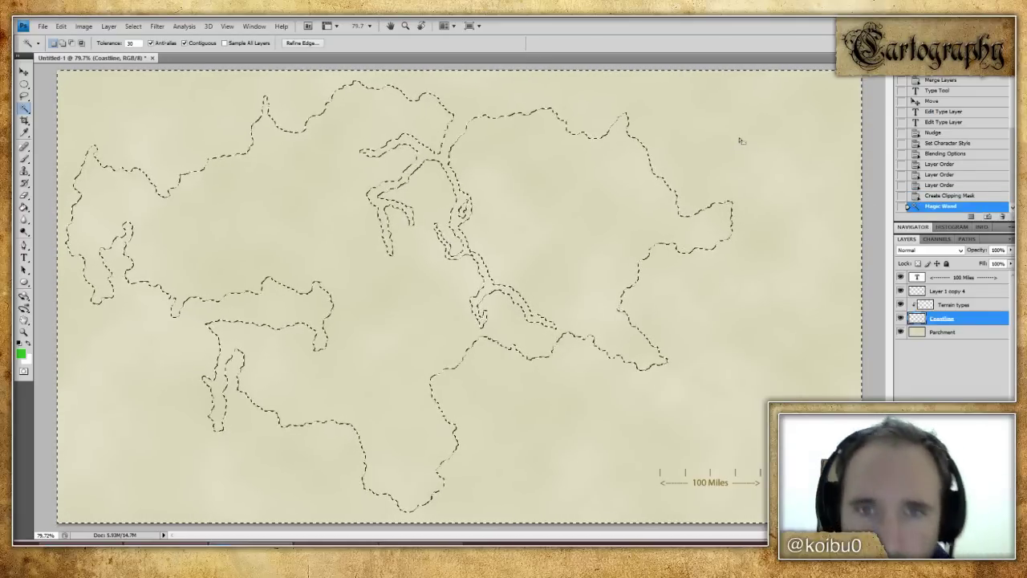
{"action": "key", "text": "ctrl+shift+i"}
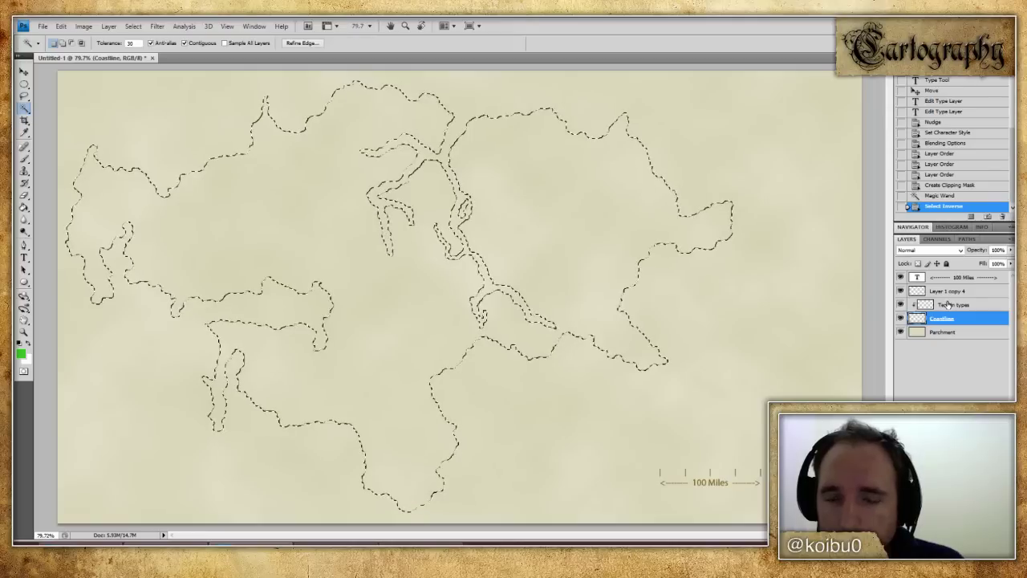
{"action": "left_click", "coordinate": [967, 175]}
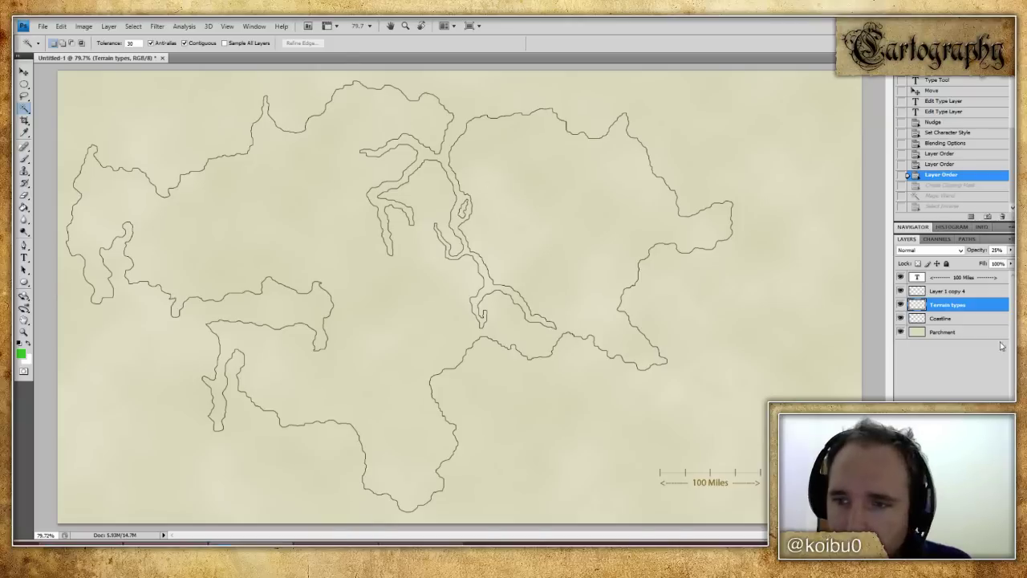
- Select the land inside the outlines on the Coastline layer with the Magic Wand, adding the small river island
{"action": "left_click", "coordinate": [973, 320]}
{"action": "left_click", "coordinate": [580, 209]}
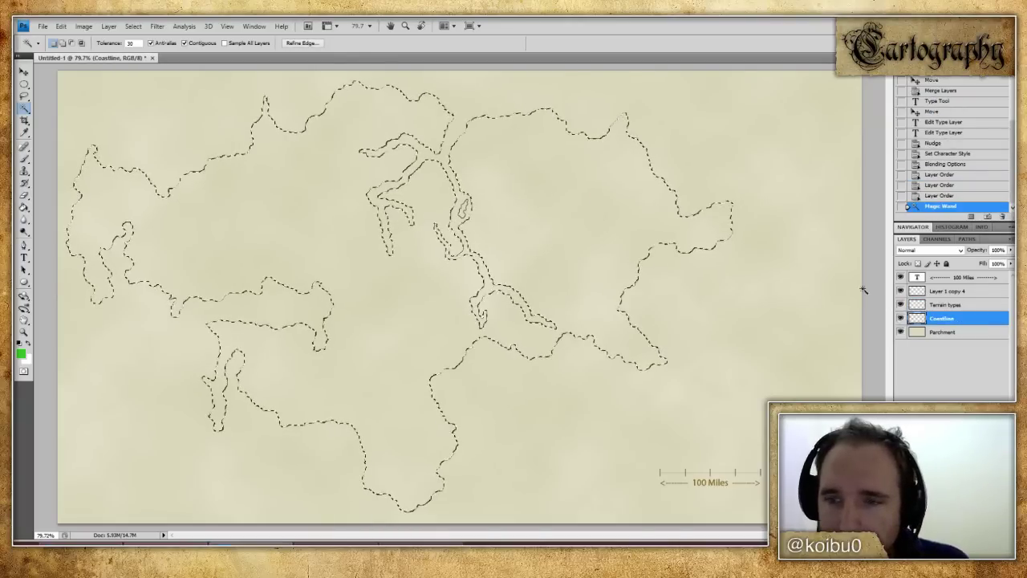
{"action": "left_click", "coordinate": [458, 207], "text": "shift"}
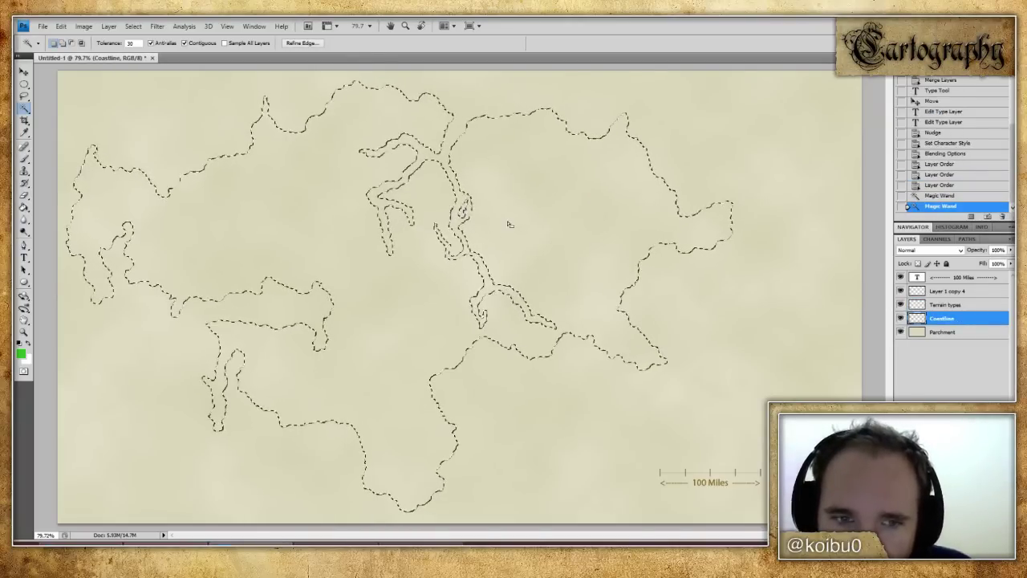
- Brush green over the southern and riverside part of the eastern land on the Terrain types layer, within the selection
{"action": "left_click", "coordinate": [24, 157]}
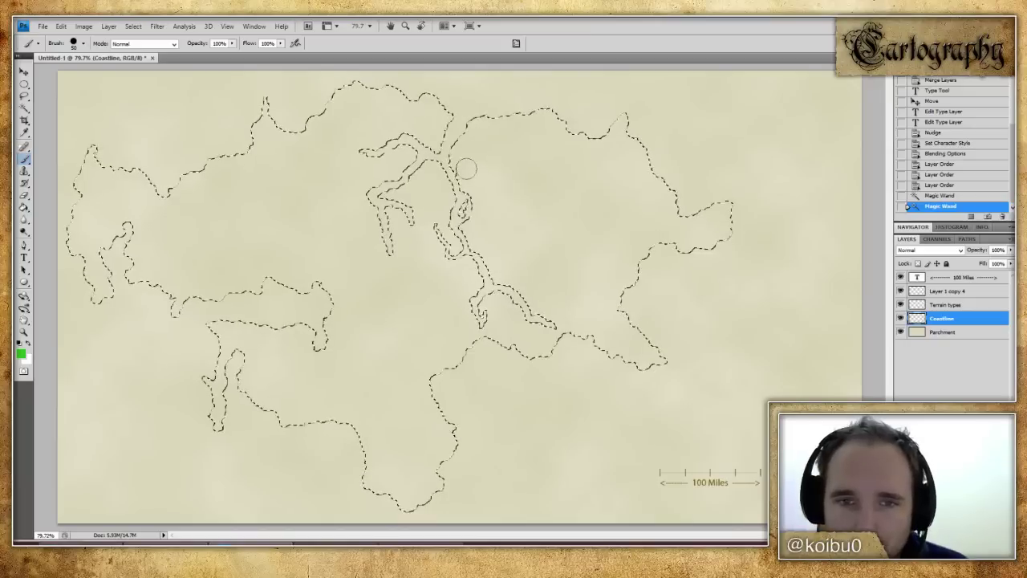
{"action": "left_click_drag", "start_coordinate": [470, 189], "coordinate": [476, 196]}
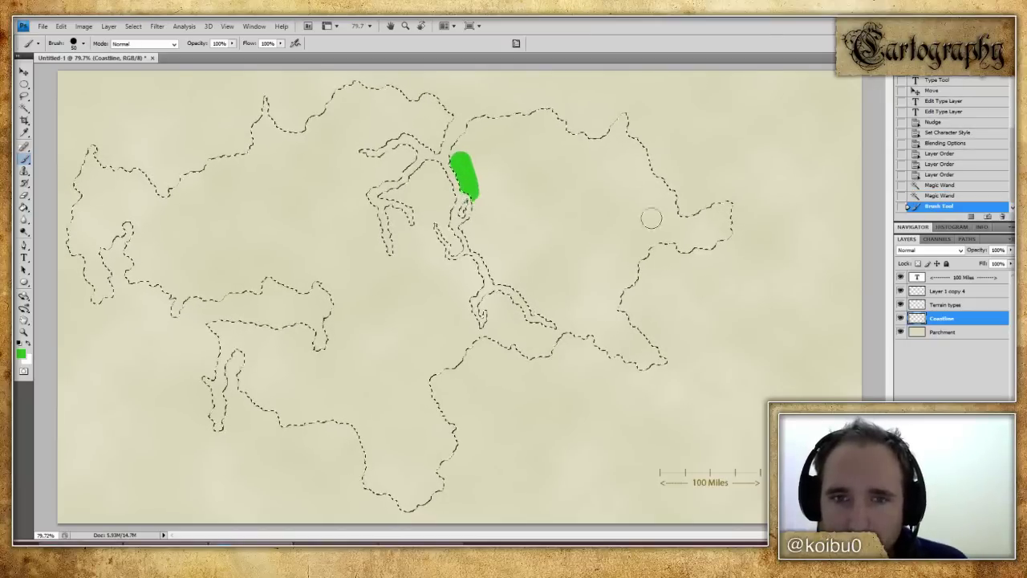
{"action": "key", "text": "ctrl+z"}
{"action": "left_click", "coordinate": [936, 306]}
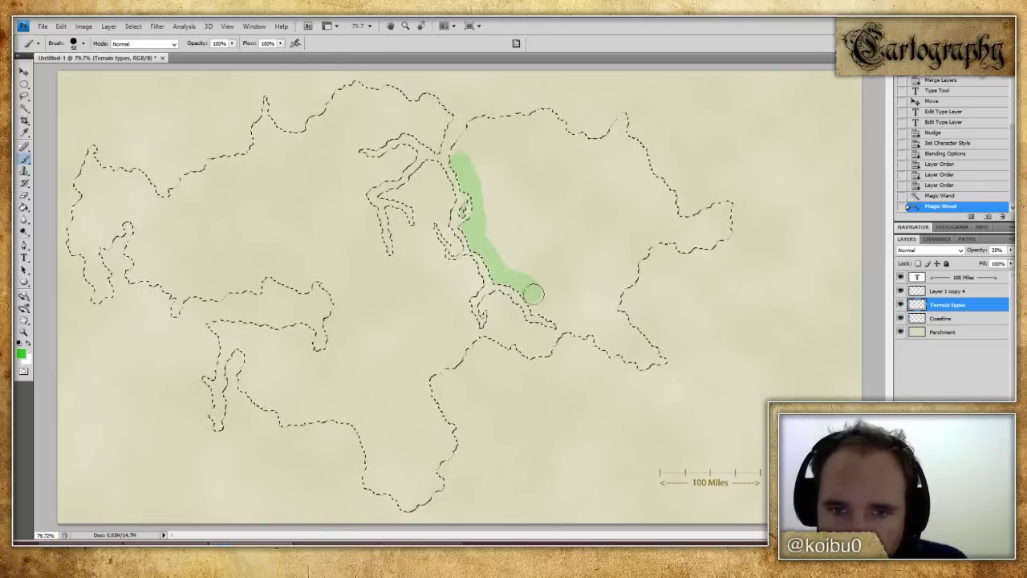
{"action": "left_click_drag", "start_coordinate": [558, 342], "coordinate": [549, 337]}
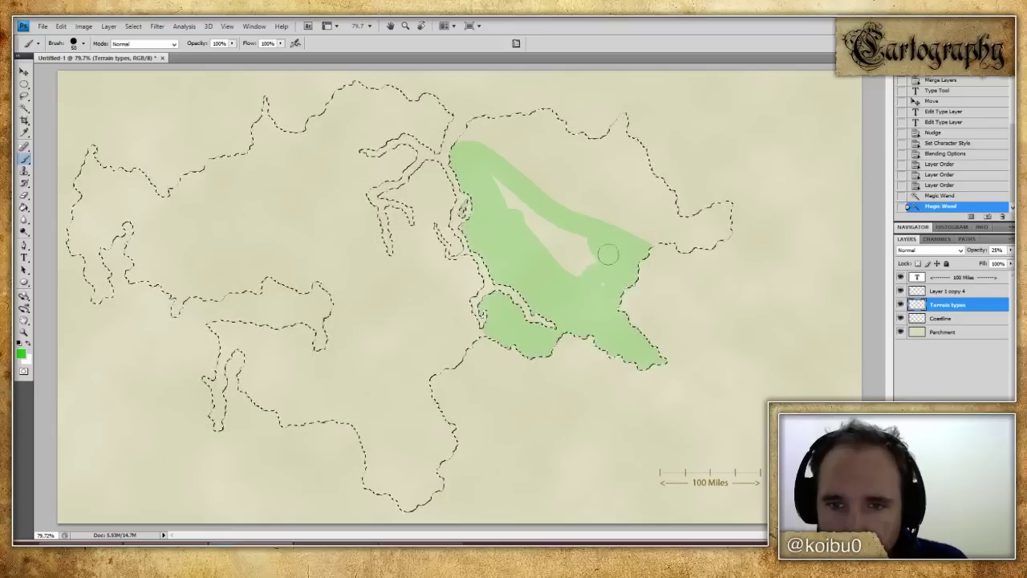
{"action": "left_click_drag", "start_coordinate": [492, 178], "coordinate": [535, 227]}
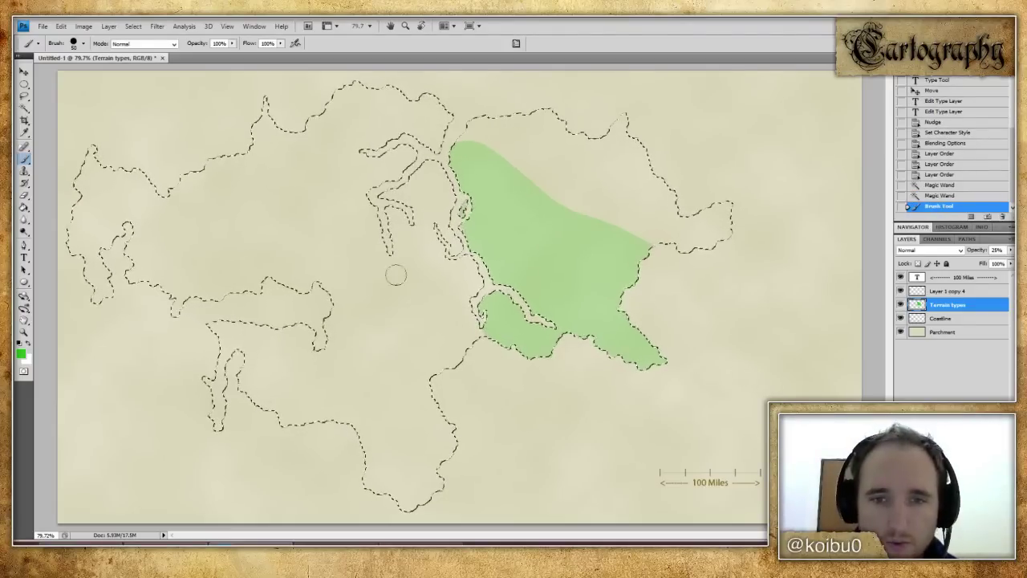
- Extend the green terrain westward with a brushed band from the river mouth to the inlet in the south-central land
{"action": "mouse_move", "coordinate": [452, 348]}
{"action": "left_mouse_down"}
{"action": "mouse_move", "coordinate": [441, 361]}
{"action": "mouse_move", "coordinate": [470, 333]}
{"action": "left_mouse_up"}
{"action": "mouse_move", "coordinate": [337, 345]}
{"action": "left_mouse_down"}
{"action": "mouse_move", "coordinate": [434, 355]}
{"action": "mouse_move", "coordinate": [385, 333]}
{"action": "left_mouse_up"}
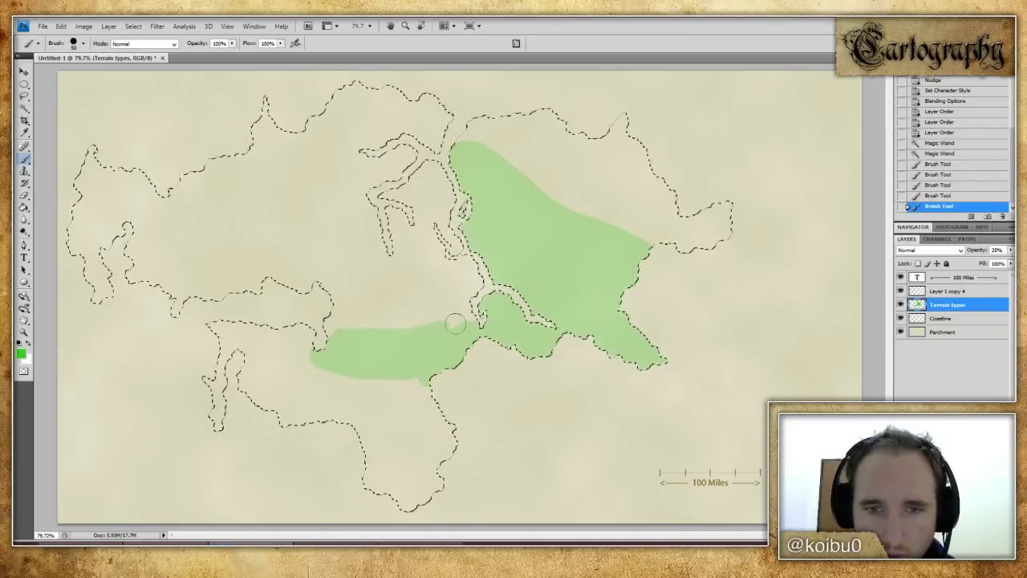
{"action": "left_click_drag", "start_coordinate": [469, 318], "coordinate": [355, 376]}
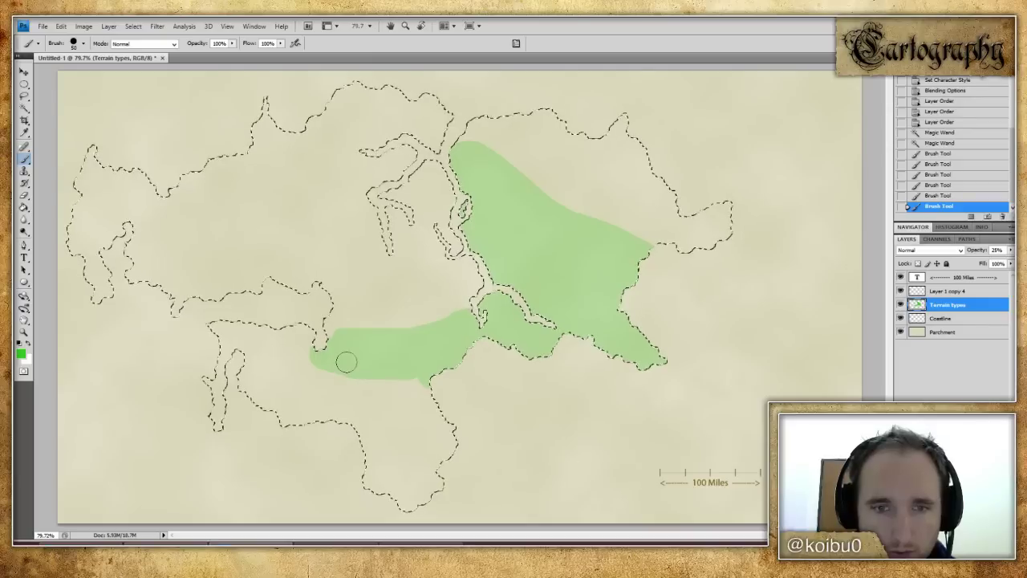
- Undo the green brush strokes west of the river mouth, including the band reaching the south-central inlet
{"action": "key", "text": "ctrl+alt+z"}
{"action": "key", "text": "ctrl+alt+z"}
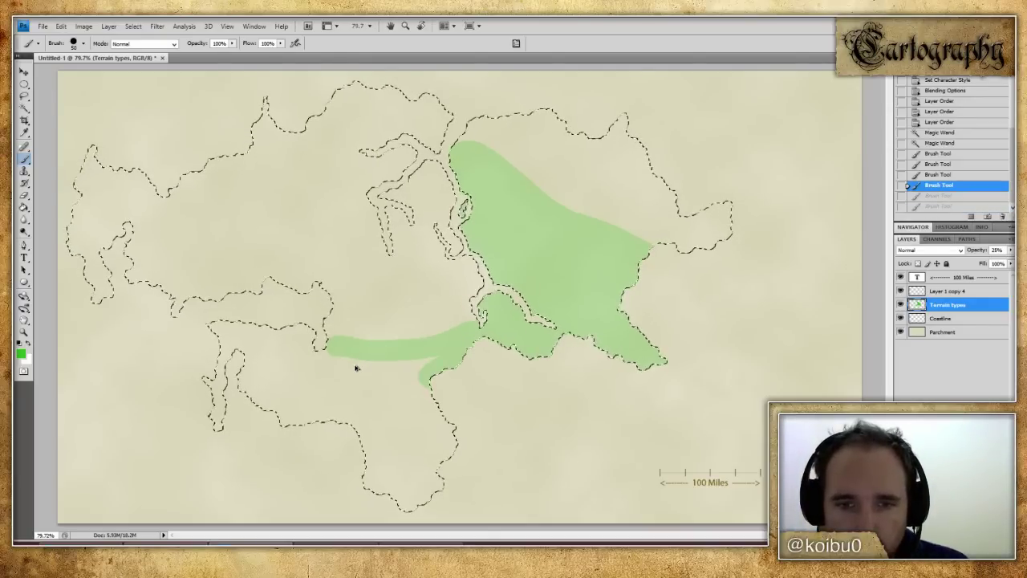
{"action": "key", "text": "ctrl+alt+z"}
{"action": "key", "text": "ctrl+alt+z"}
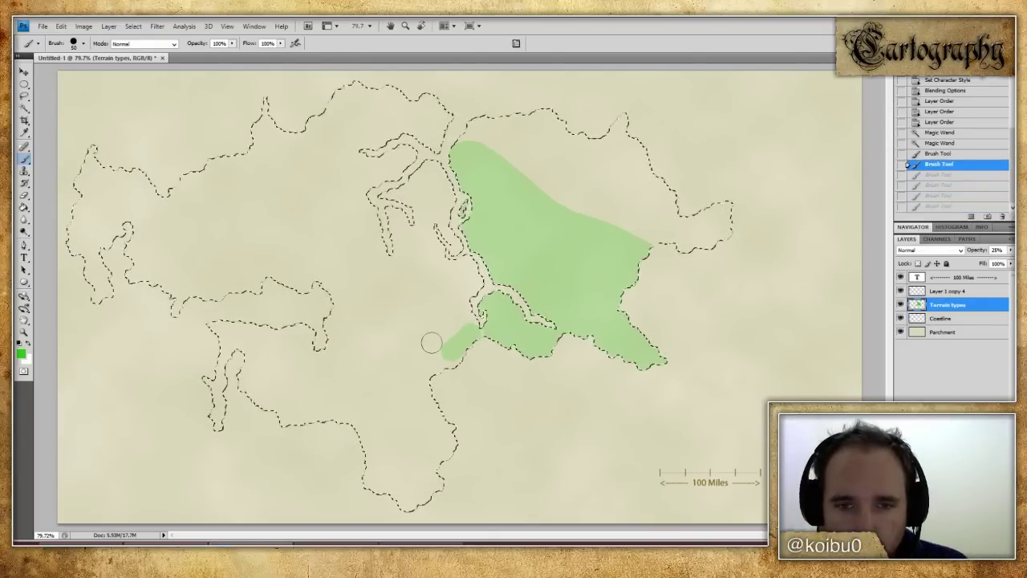
{"action": "key", "text": "ctrl+alt+z"}
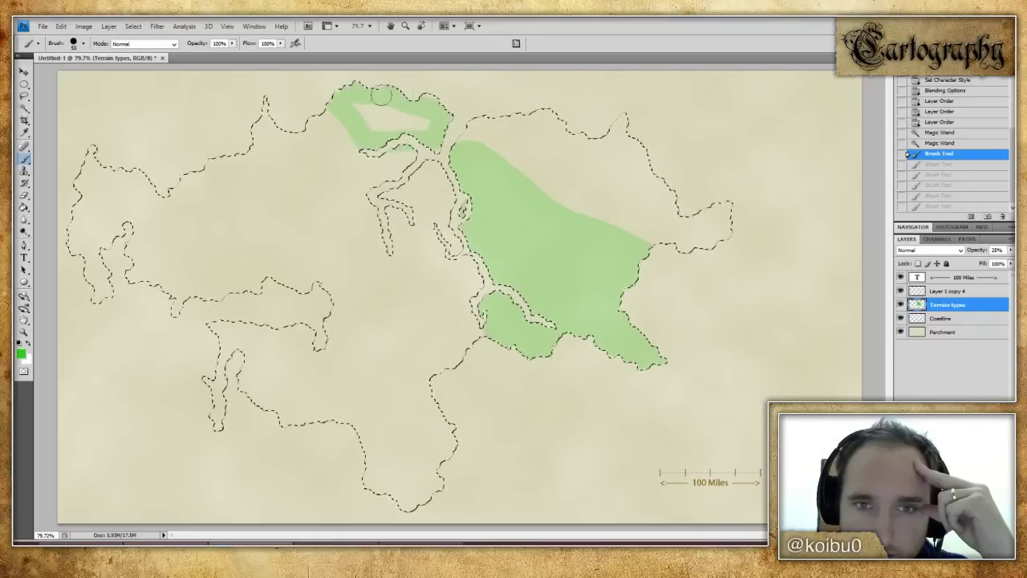
- Brush green over the northern headland and the land west of the river, around its tributaries and down to the river mouth
{"action": "left_click_drag", "start_coordinate": [378, 115], "coordinate": [383, 141]}
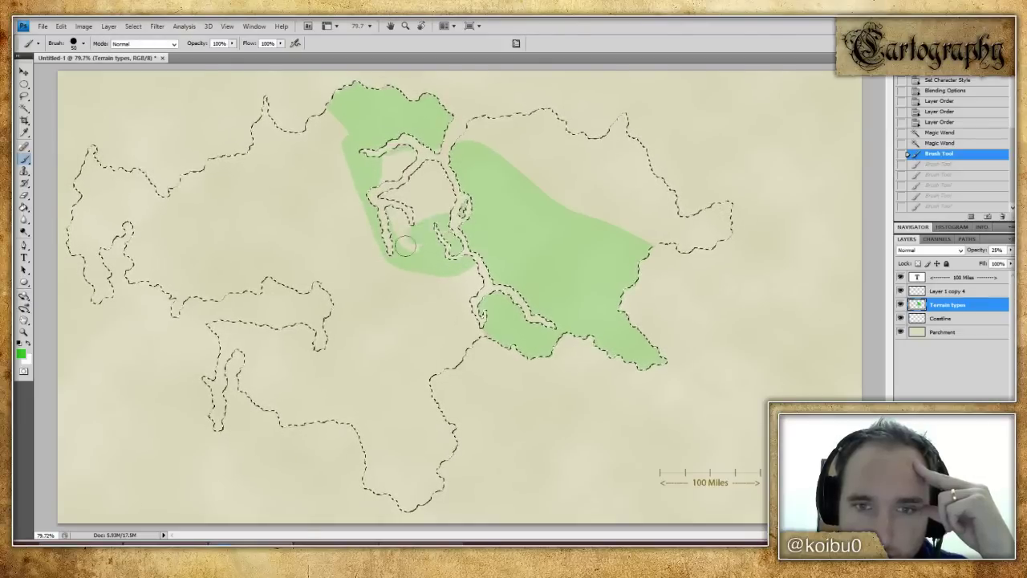
{"action": "left_click_drag", "start_coordinate": [383, 243], "coordinate": [379, 179]}
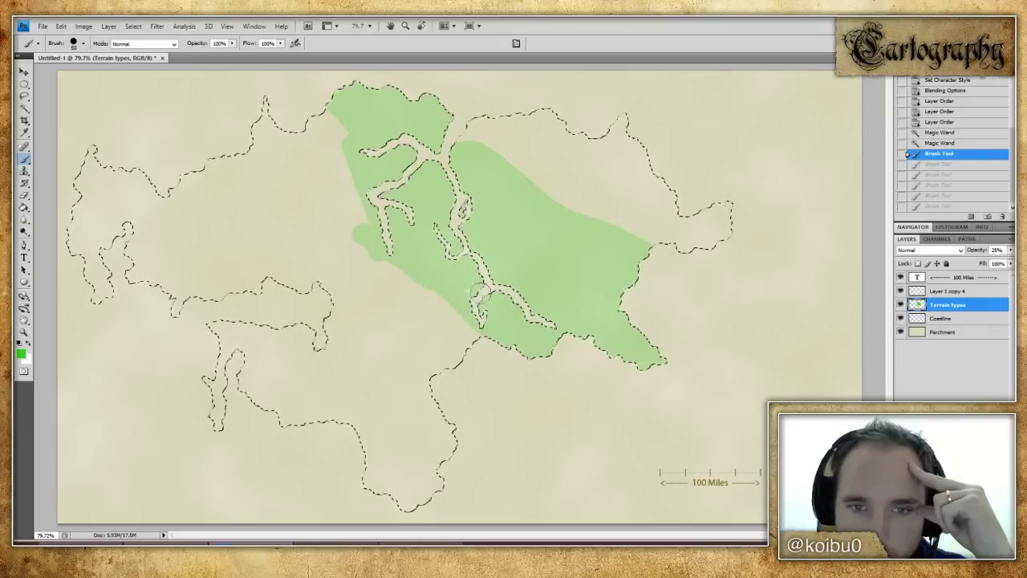
{"action": "left_click_drag", "start_coordinate": [384, 255], "coordinate": [359, 160]}
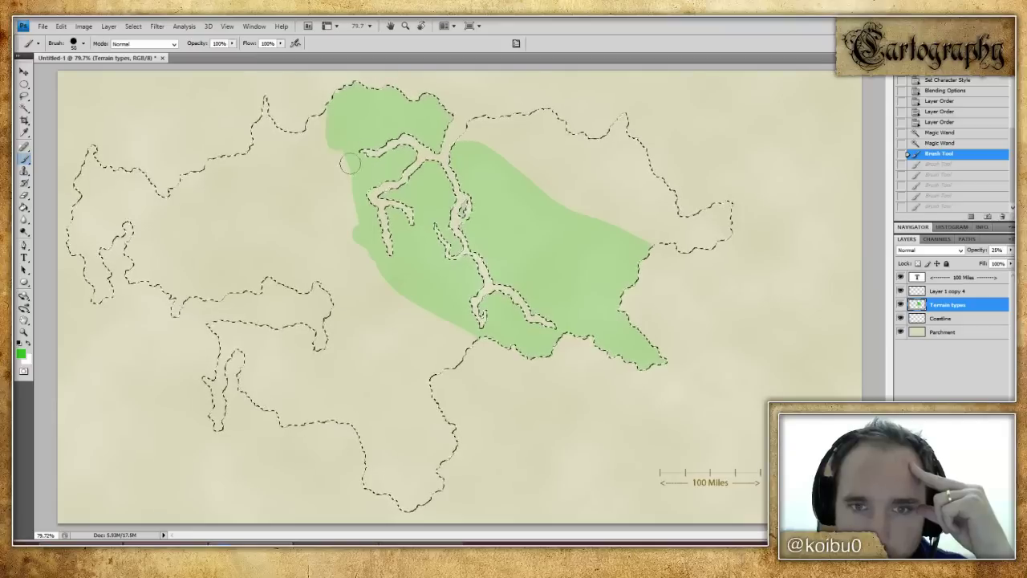
{"action": "left_click", "coordinate": [397, 269]}
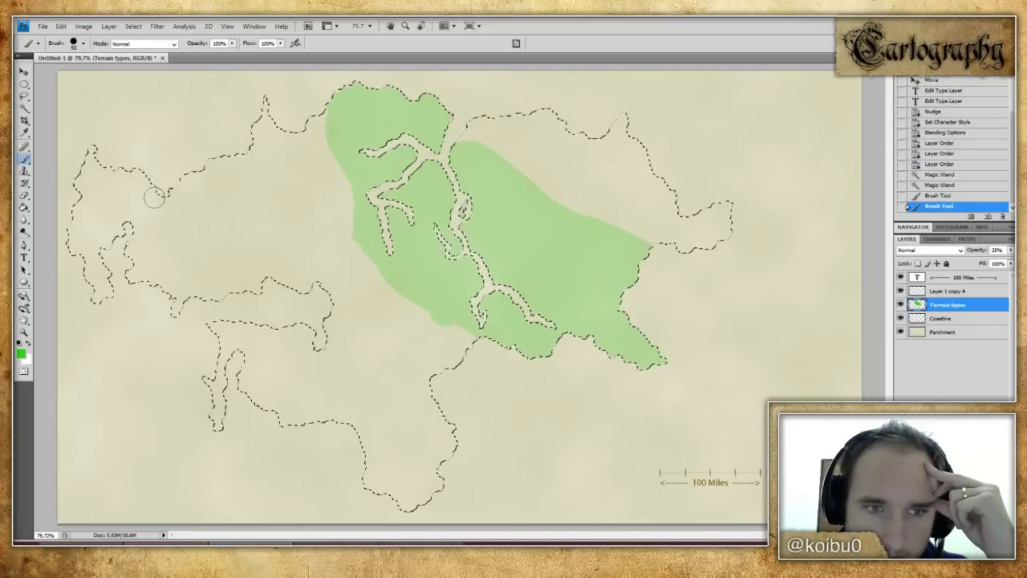
- Brush green over the small peninsula in the far west and fill the central part of the southern land with green
{"action": "left_click", "coordinate": [112, 293]}
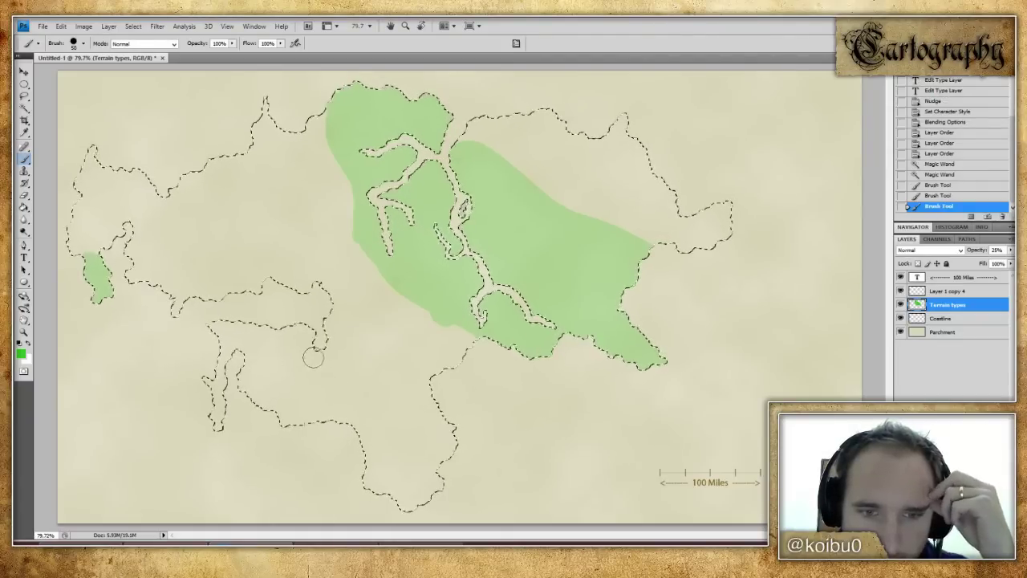
{"action": "mouse_move", "coordinate": [314, 346]}
{"action": "left_mouse_down"}
{"action": "mouse_move", "coordinate": [275, 405]}
{"action": "mouse_move", "coordinate": [335, 426]}
{"action": "mouse_move", "coordinate": [392, 429]}
{"action": "left_mouse_up"}
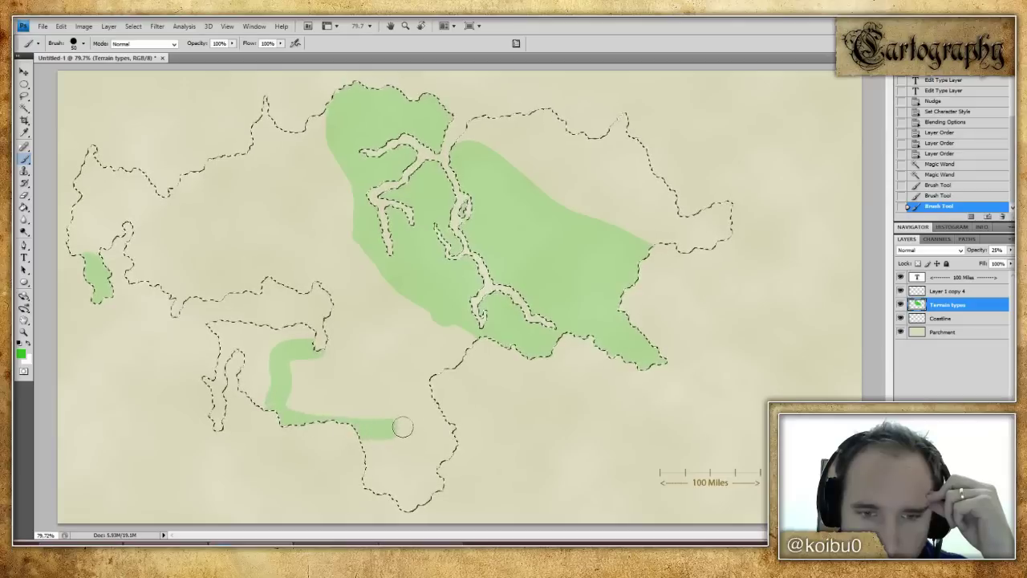
{"action": "mouse_move", "coordinate": [299, 382]}
{"action": "left_mouse_down"}
{"action": "mouse_move", "coordinate": [291, 409]}
{"action": "mouse_move", "coordinate": [303, 402]}
{"action": "mouse_move", "coordinate": [311, 428]}
{"action": "left_mouse_up"}
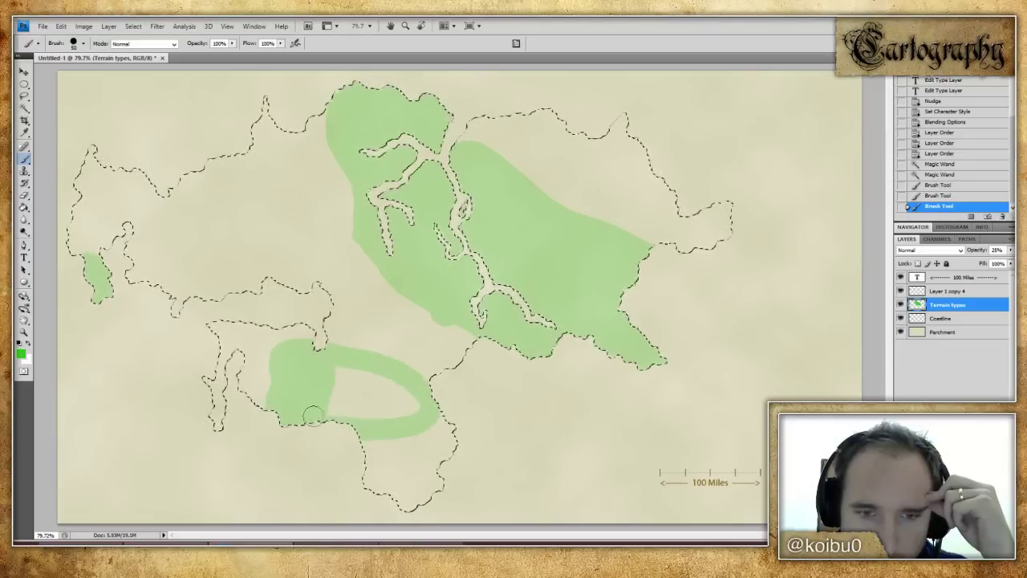
{"action": "mouse_move", "coordinate": [331, 390]}
{"action": "left_mouse_down"}
{"action": "mouse_move", "coordinate": [364, 377]}
{"action": "mouse_move", "coordinate": [381, 394]}
{"action": "mouse_move", "coordinate": [303, 375]}
{"action": "mouse_move", "coordinate": [348, 398]}
{"action": "left_mouse_up"}
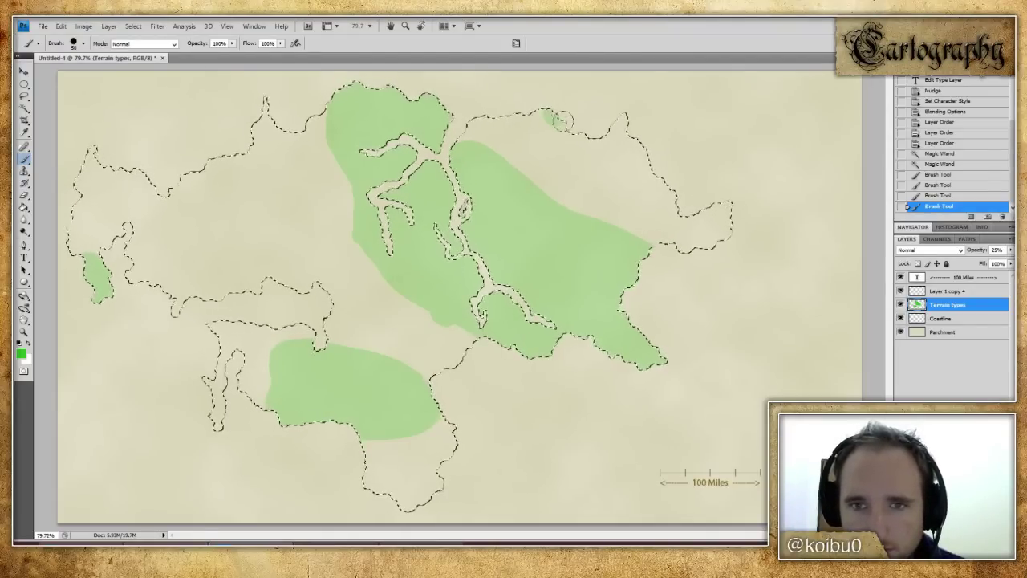
- Brush a thin green strip along the northeastern coast, redoing it narrower around the pointed headland
{"action": "mouse_move", "coordinate": [622, 123]}
{"action": "left_mouse_down"}
{"action": "mouse_move", "coordinate": [658, 123]}
{"action": "mouse_move", "coordinate": [616, 126]}
{"action": "mouse_move", "coordinate": [672, 148]}
{"action": "mouse_move", "coordinate": [521, 112]}
{"action": "mouse_move", "coordinate": [634, 128]}
{"action": "left_mouse_up"}
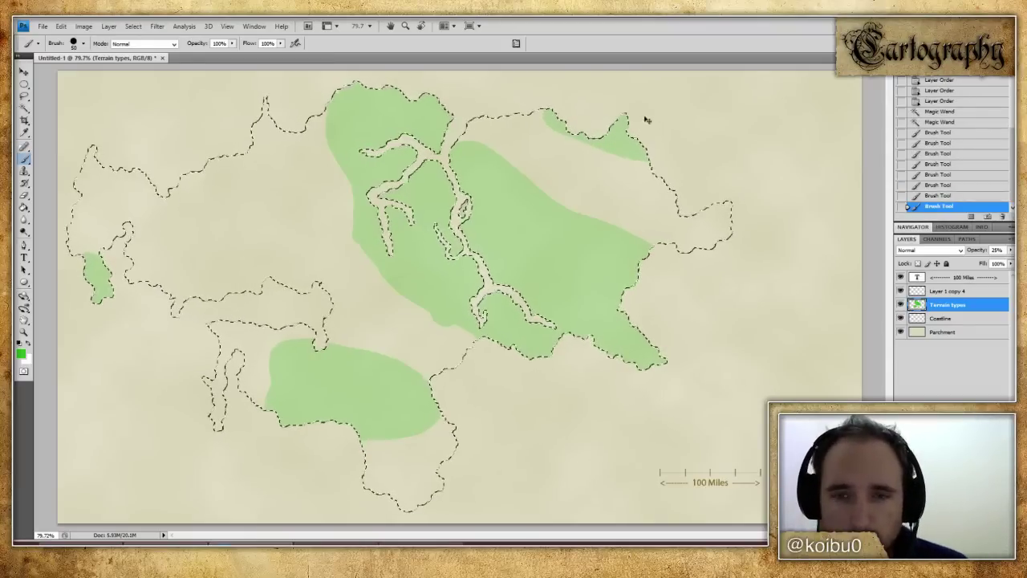
{"action": "key", "text": "ctrl+z"}
{"action": "mouse_move", "coordinate": [535, 111]}
{"action": "left_mouse_down"}
{"action": "mouse_move", "coordinate": [566, 122]}
{"action": "mouse_move", "coordinate": [613, 104]}
{"action": "left_mouse_up"}
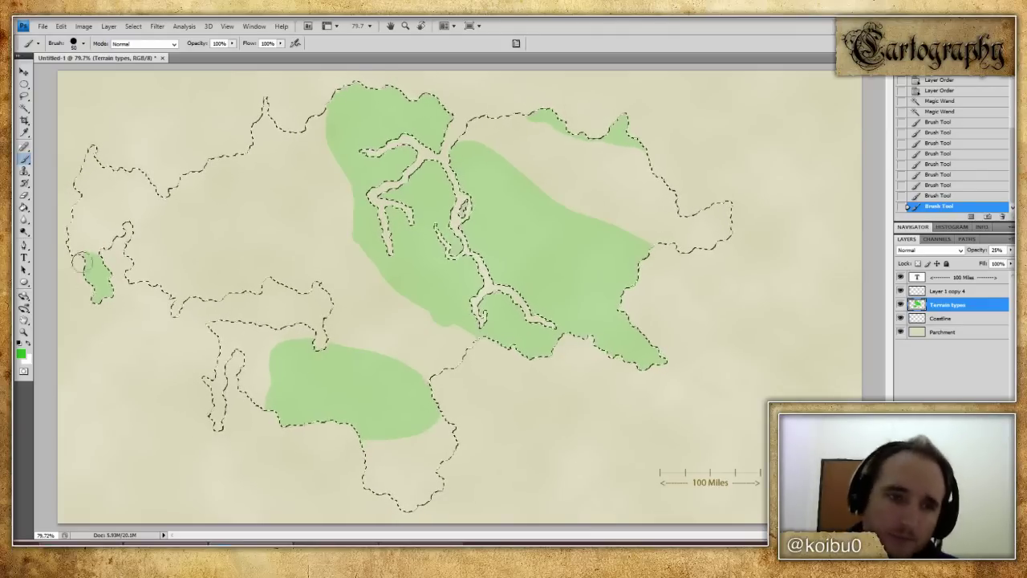
- Set a dark yellow foreground colour with green as background, and brush it over the narrow western peninsula of the southern land
{"action": "left_click", "coordinate": [22, 353]}
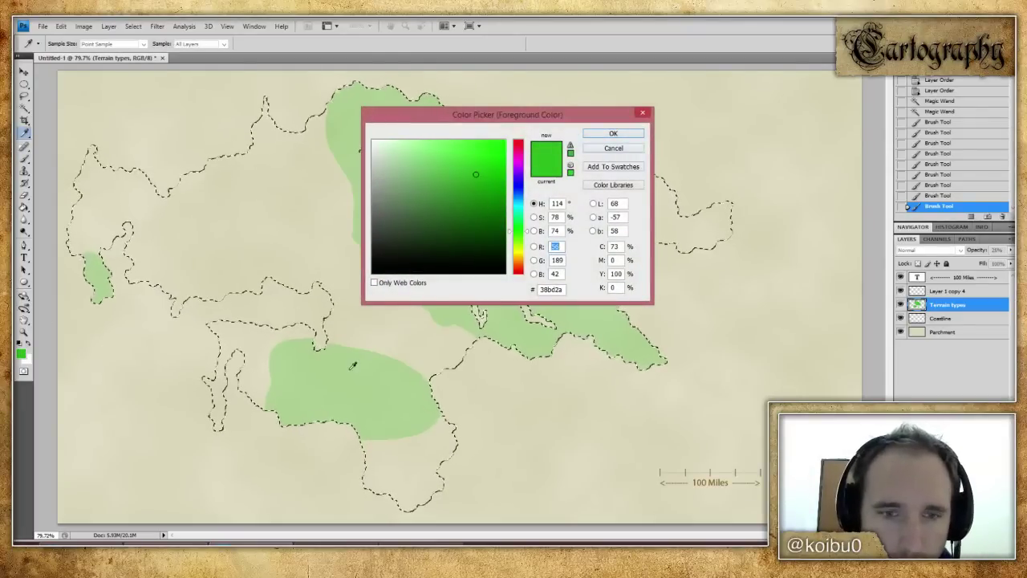
{"action": "left_click", "coordinate": [613, 133]}
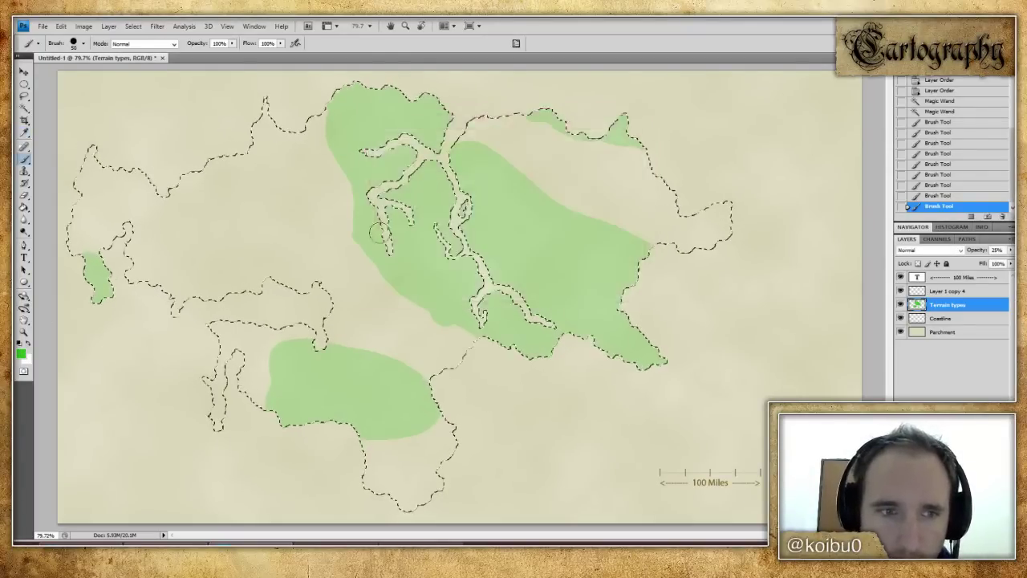
{"action": "left_click", "coordinate": [25, 350]}
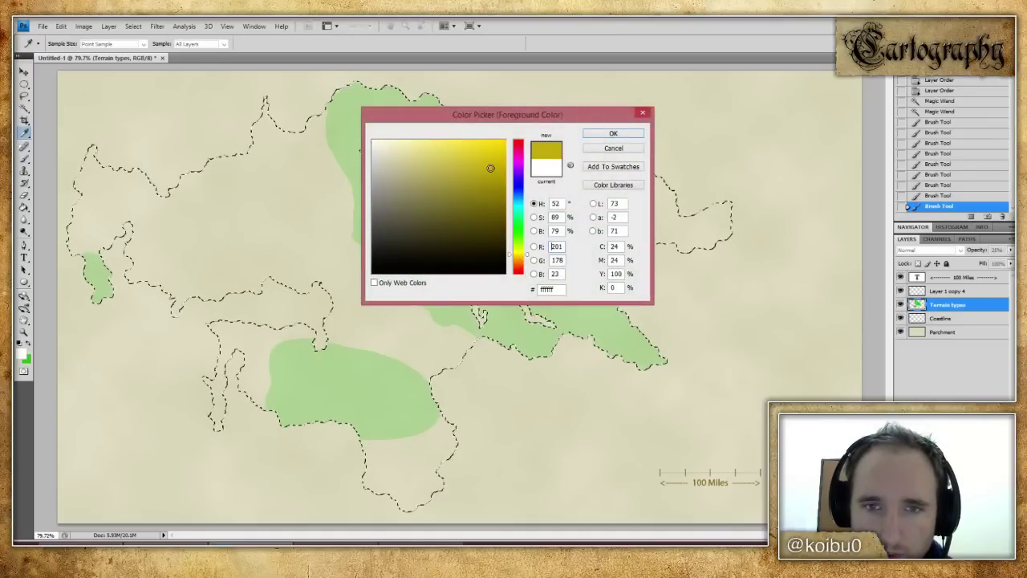
{"action": "left_click", "coordinate": [624, 135]}
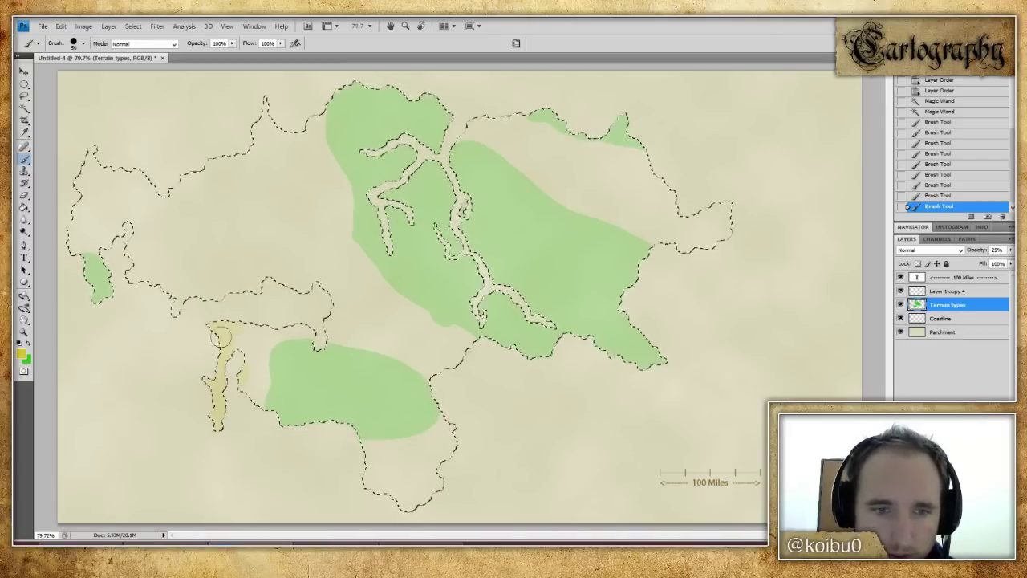
{"action": "key", "text": "ctrl+z"}
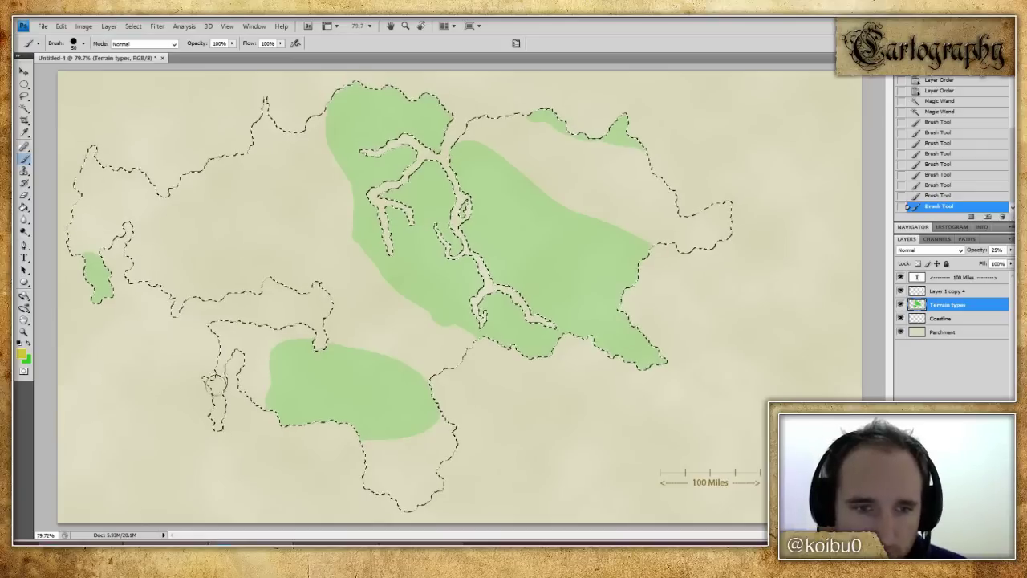
{"action": "left_click_drag", "start_coordinate": [220, 343], "coordinate": [222, 341]}
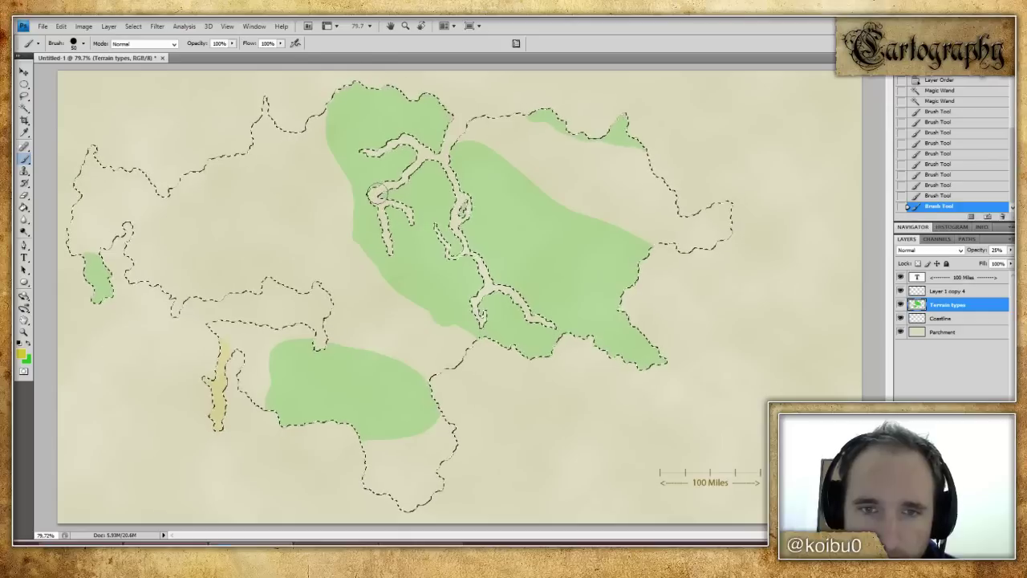
- Try dabbing large yellow spots on the green land west of the river, and undo them
{"action": "left_click", "coordinate": [426, 187]}
{"action": "left_click", "coordinate": [424, 185]}
{"action": "left_click", "coordinate": [414, 236]}
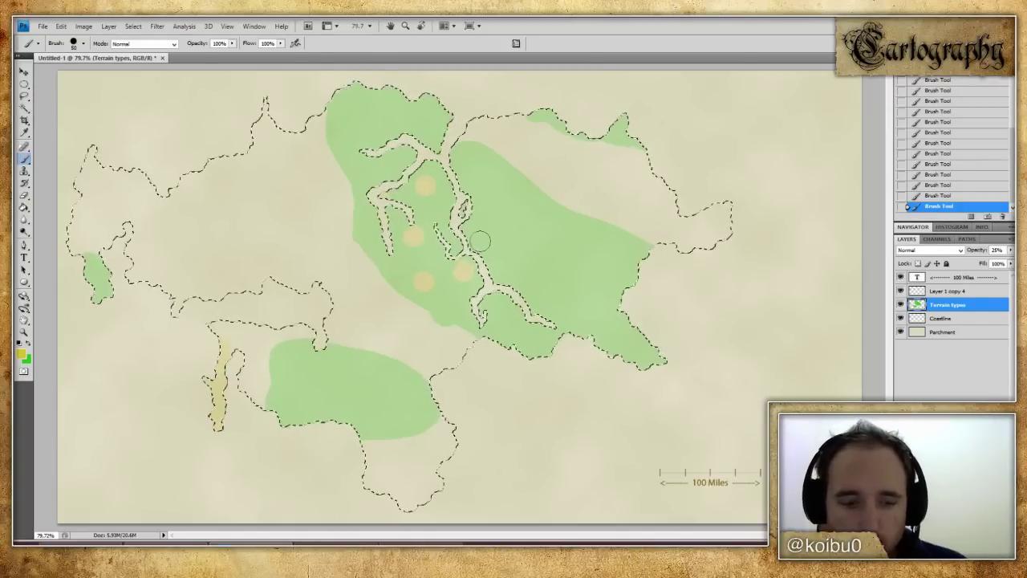
{"action": "key", "text": "ctrl+alt+z"}
{"action": "key", "text": "ctrl+alt+z"}
{"action": "key", "text": "ctrl+alt+z"}
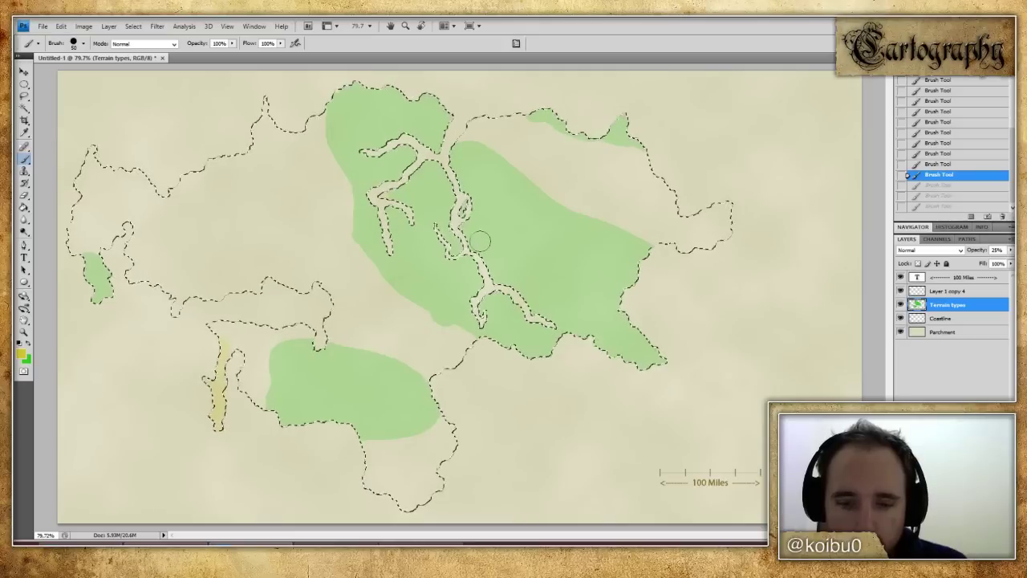
- Dab small yellow spots along the banks of the river and its tributaries with a size 20 brush
{"action": "left_click", "coordinate": [409, 189]}
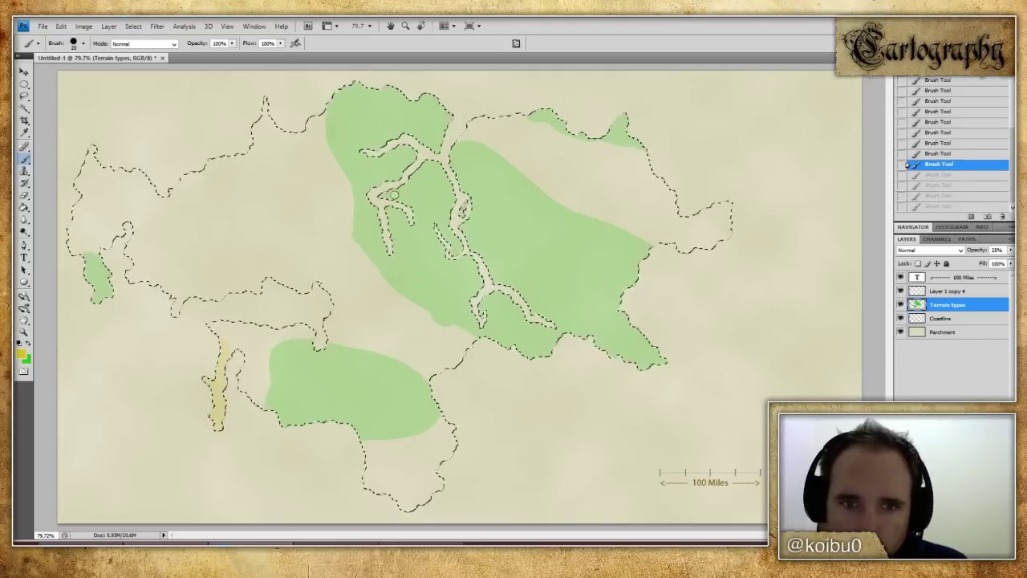
{"action": "left_click", "coordinate": [428, 179]}
{"action": "left_click", "coordinate": [428, 179]}
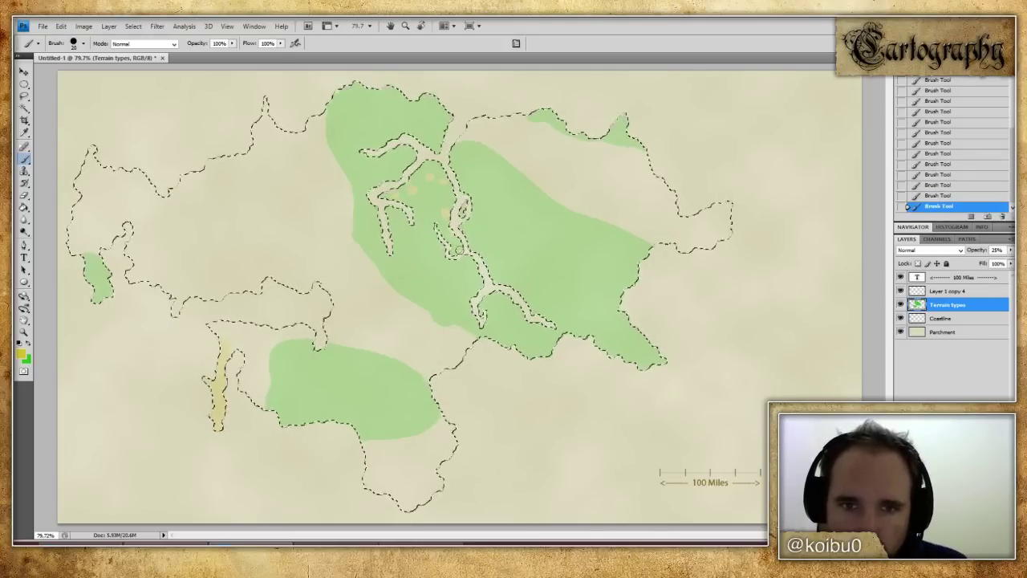
{"action": "left_click", "coordinate": [446, 263]}
{"action": "left_click", "coordinate": [529, 294]}
{"action": "left_click", "coordinate": [561, 310]}
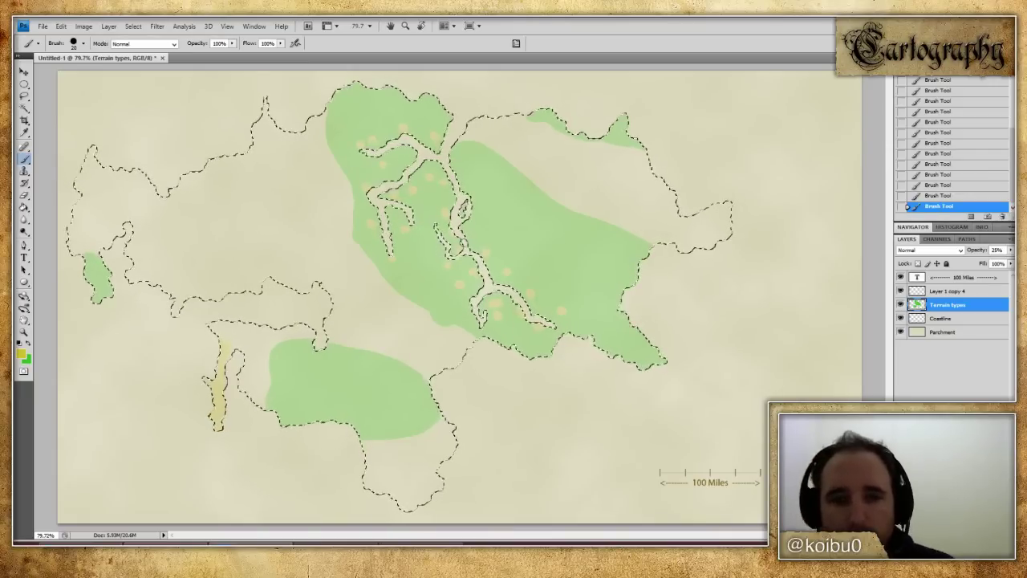
- Undo the small yellow riverside spots back to the oldest available brush stroke in the history
{"action": "key", "text": "ctrl+alt+z"}
{"action": "key", "text": "ctrl+alt+z"}
{"action": "key", "text": "ctrl+alt+z"}
{"action": "key", "text": "ctrl+alt+z"}
{"action": "key", "text": "ctrl+alt+z"}
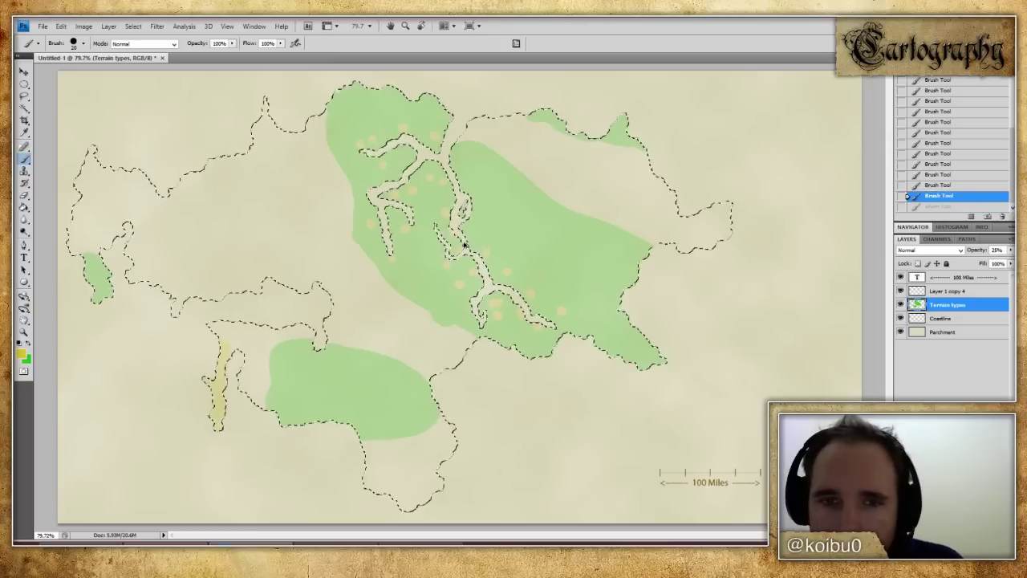
{"action": "key", "text": "ctrl+alt+z"}
{"action": "key", "text": "ctrl+alt+z"}
{"action": "key", "text": "ctrl+alt+z"}
{"action": "key", "text": "ctrl+alt+z"}
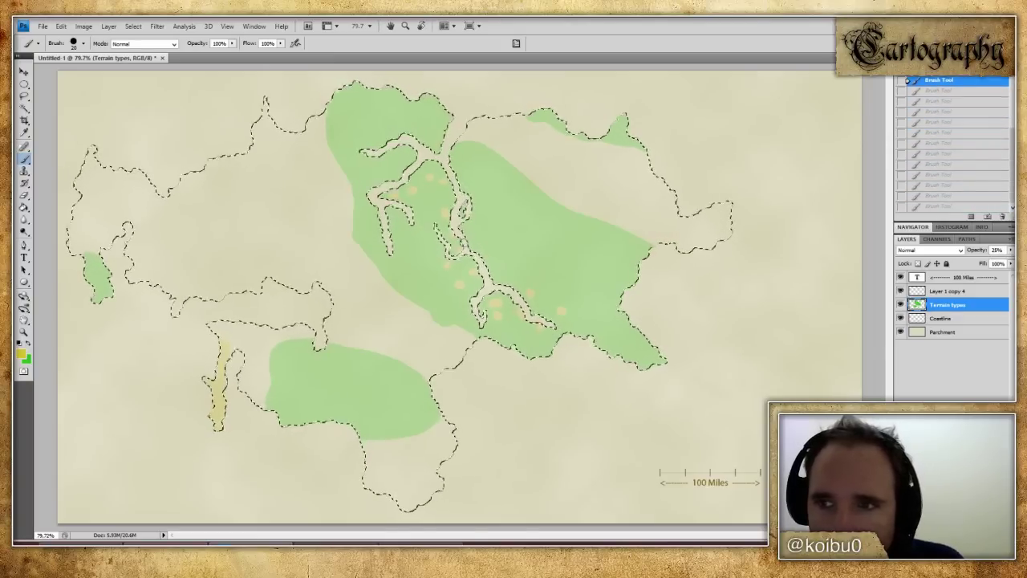
{"action": "scroll", "coordinate": [987, 128], "scroll_direction": "up", "scroll_amount": 3}
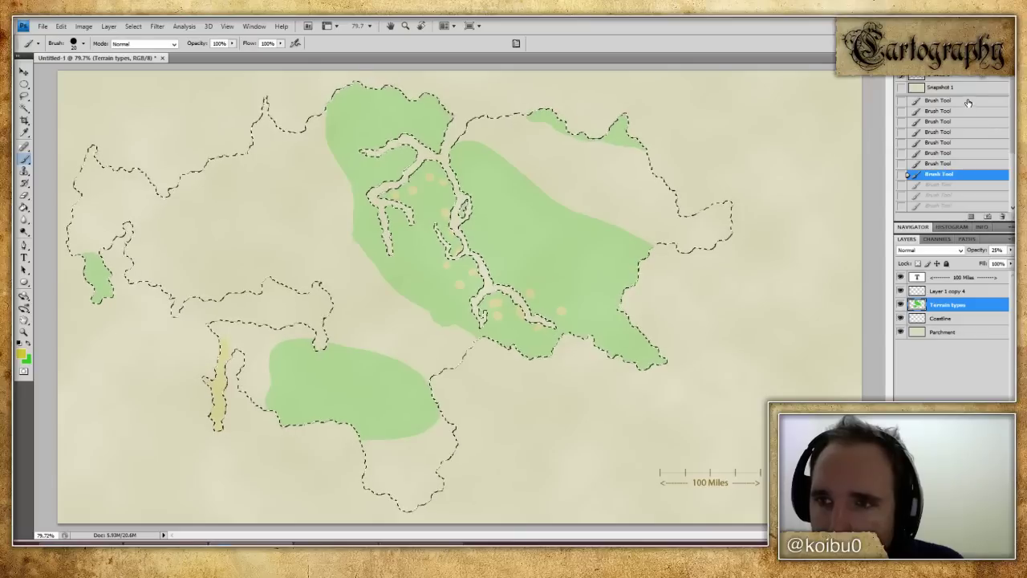
{"action": "left_click", "coordinate": [967, 103]}
- Paint green over the remaining yellow spots beside the river with a larger brush
{"action": "left_click", "coordinate": [30, 345]}
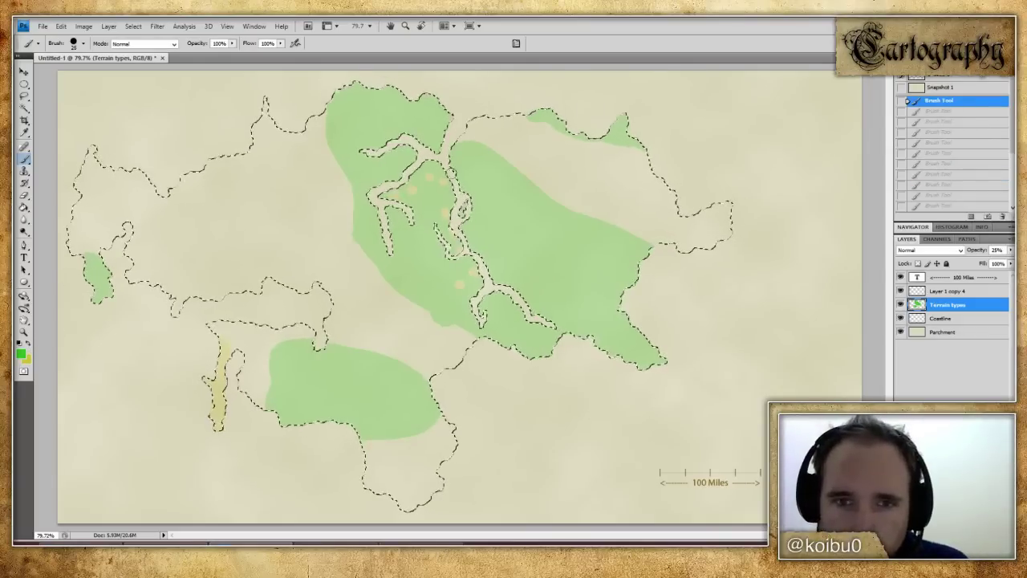
{"action": "left_click_drag", "start_coordinate": [425, 205], "coordinate": [487, 222]}
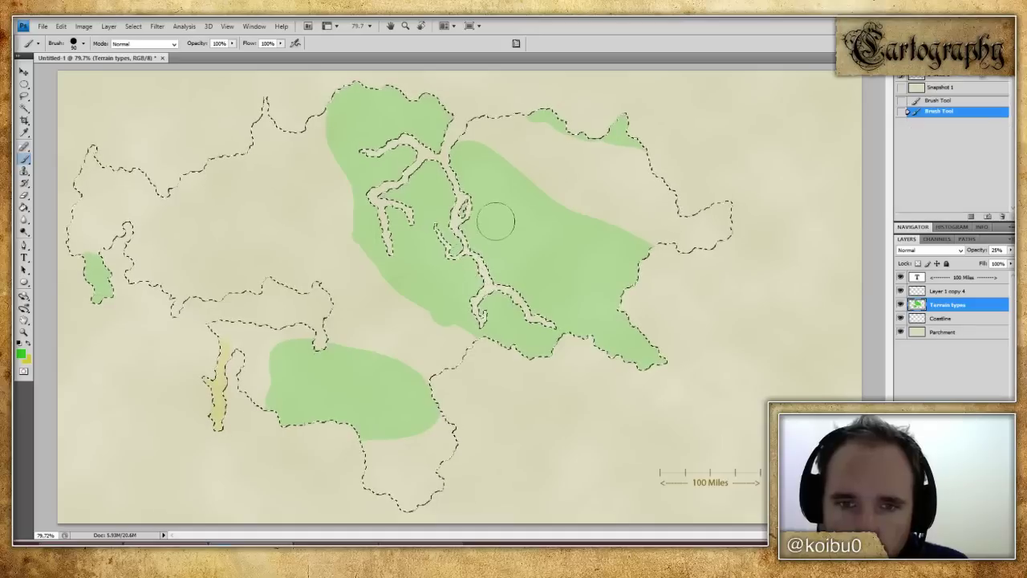
{"action": "left_click_drag", "start_coordinate": [514, 273], "coordinate": [559, 263]}
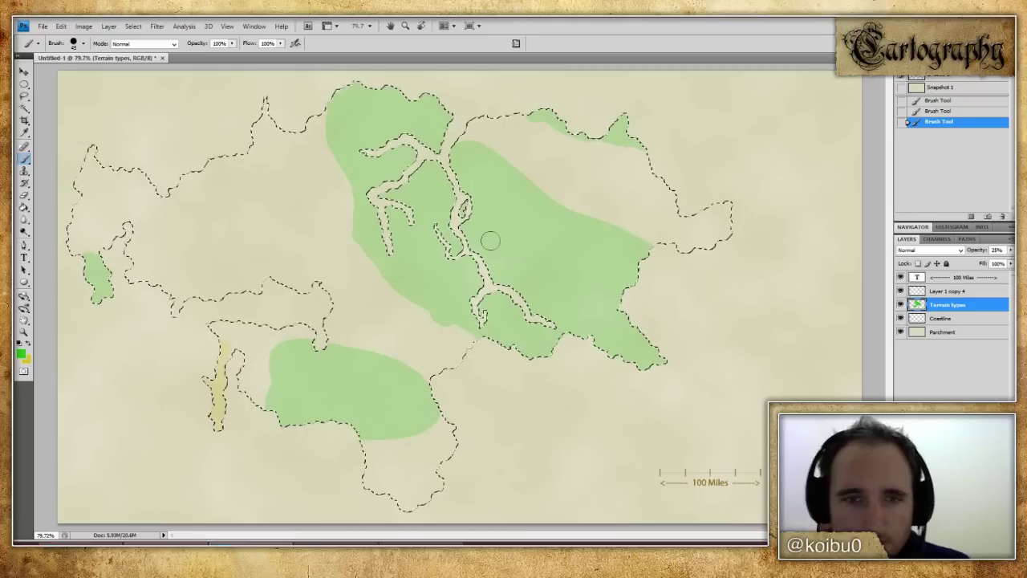
- Switch the brush colour to yellow and try painting a strip across the neck of the eastern peninsula, undoing the first attempt
{"action": "left_click", "coordinate": [29, 344]}
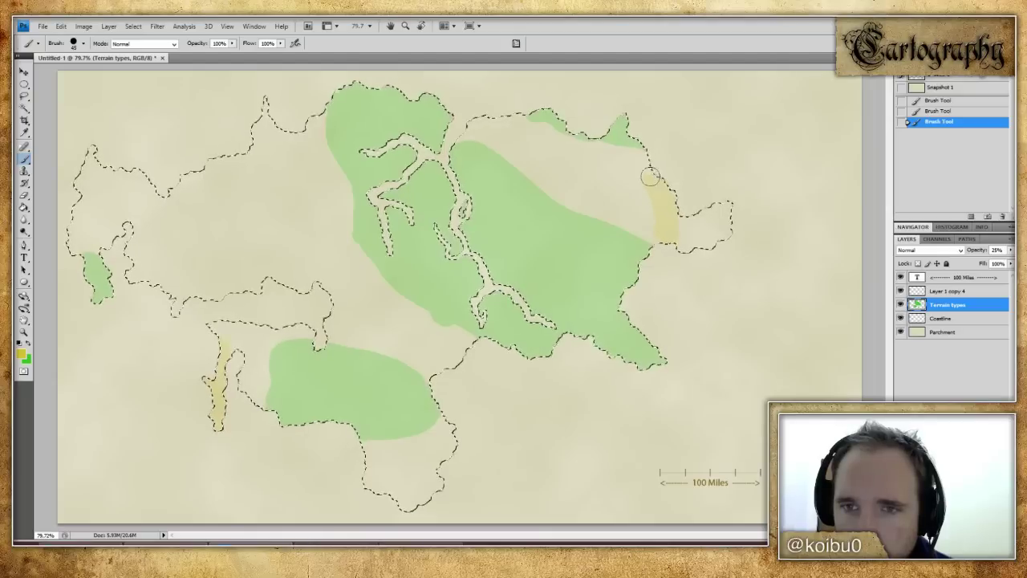
{"action": "left_click_drag", "start_coordinate": [663, 241], "coordinate": [691, 238]}
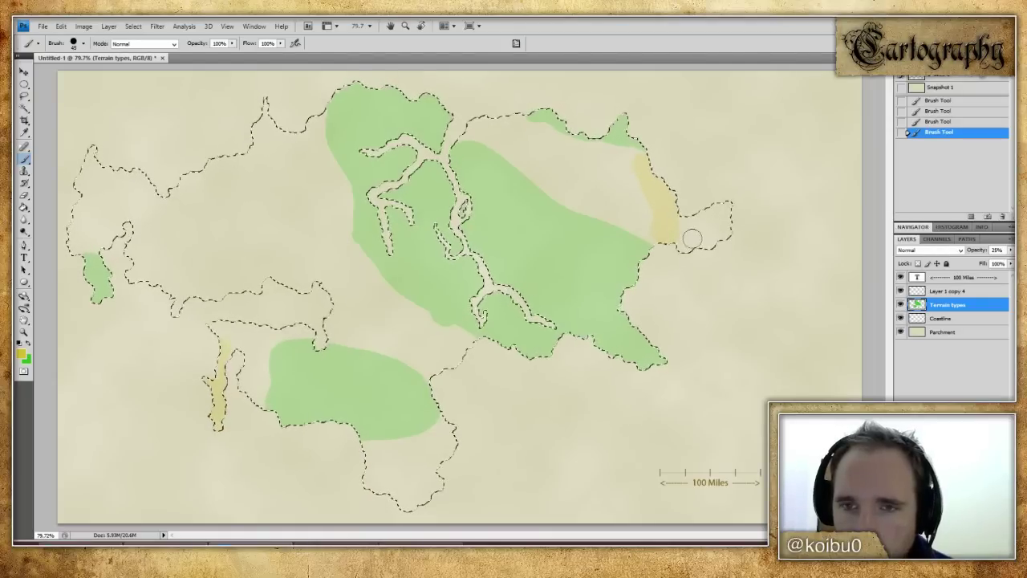
{"action": "key", "text": "ctrl+z"}
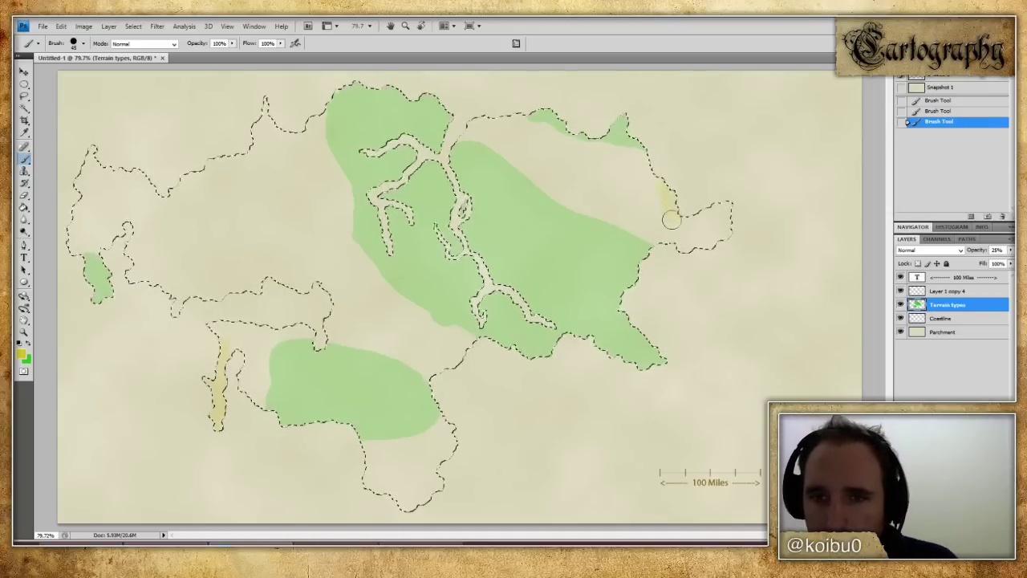
{"action": "left_click_drag", "start_coordinate": [671, 235], "coordinate": [666, 189]}
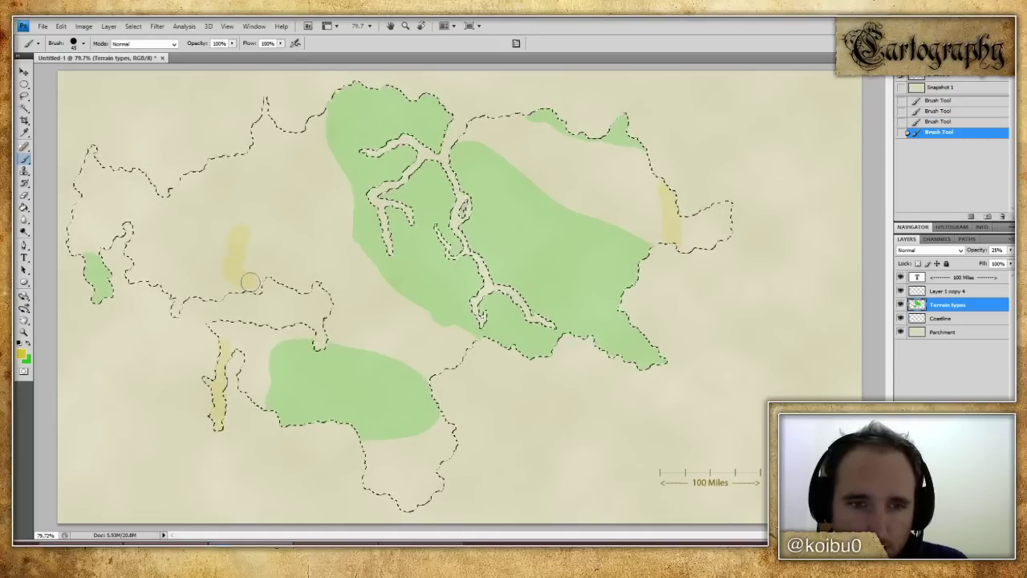
- Try a yellow patch and a broad diagonal yellow band inland from the western land's south coast, and undo the yellow strokes
{"action": "mouse_move", "coordinate": [267, 264]}
{"action": "left_mouse_down"}
{"action": "mouse_move", "coordinate": [289, 256]}
{"action": "mouse_move", "coordinate": [254, 260]}
{"action": "left_mouse_up"}
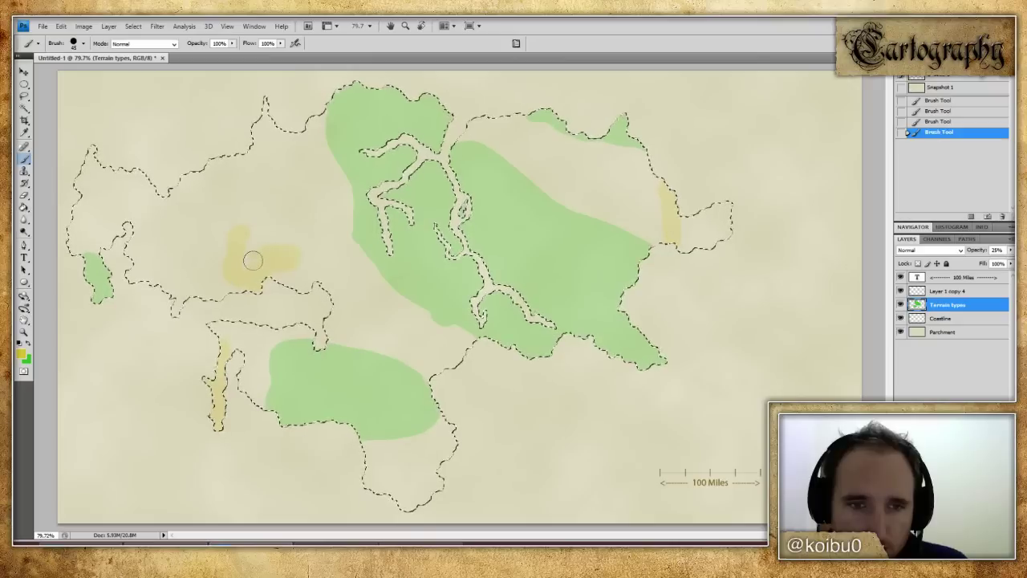
{"action": "key", "text": "ctrl+alt+z"}
{"action": "key", "text": "ctrl+alt+z"}
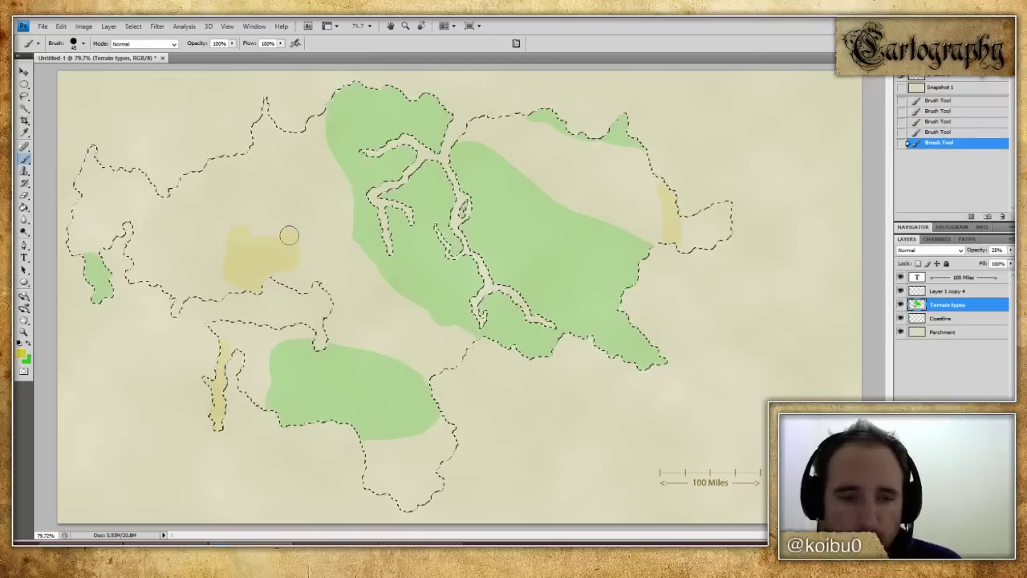
{"action": "left_click_drag", "start_coordinate": [253, 281], "coordinate": [284, 201]}
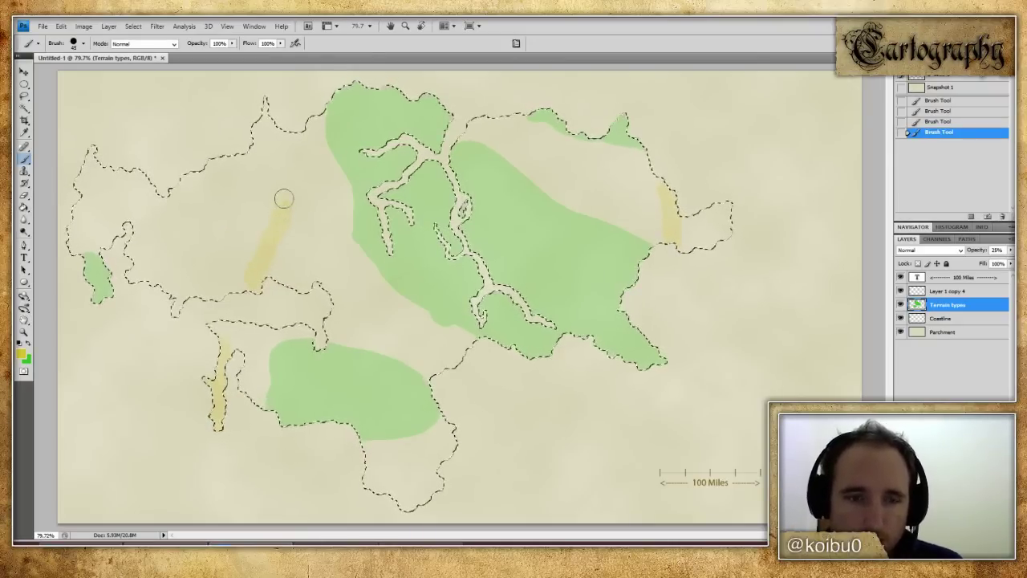
{"action": "mouse_move", "coordinate": [253, 258]}
{"action": "left_mouse_down"}
{"action": "mouse_move", "coordinate": [237, 262]}
{"action": "mouse_move", "coordinate": [278, 161]}
{"action": "mouse_move", "coordinate": [286, 191]}
{"action": "mouse_move", "coordinate": [247, 235]}
{"action": "mouse_move", "coordinate": [264, 179]}
{"action": "mouse_move", "coordinate": [242, 237]}
{"action": "mouse_move", "coordinate": [259, 257]}
{"action": "left_mouse_up"}
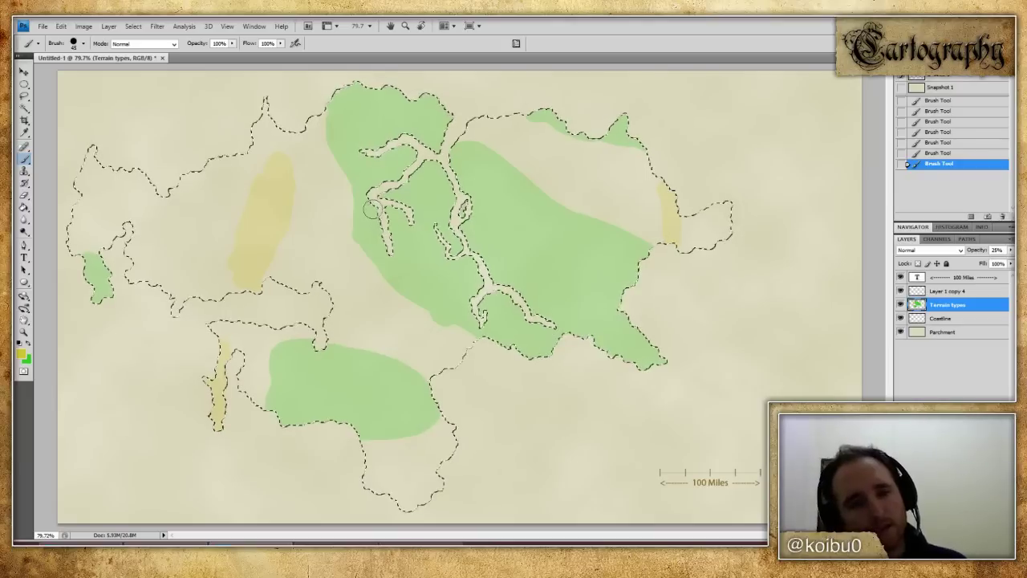
{"action": "key", "text": "ctrl+alt+z"}
{"action": "key", "text": "ctrl+alt+z"}
{"action": "key", "text": "ctrl+alt+z"}
{"action": "key", "text": "ctrl+alt+z"}
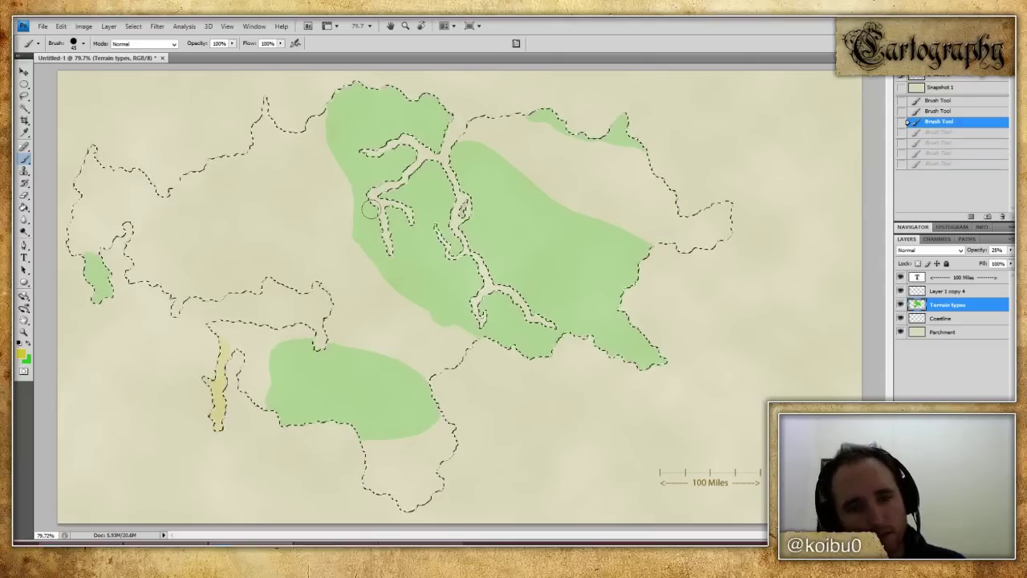
- Paint yellow across the neck of the eastern peninsula and along the north coast just east of the river mouth
{"action": "left_click_drag", "start_coordinate": [664, 183], "coordinate": [671, 240]}
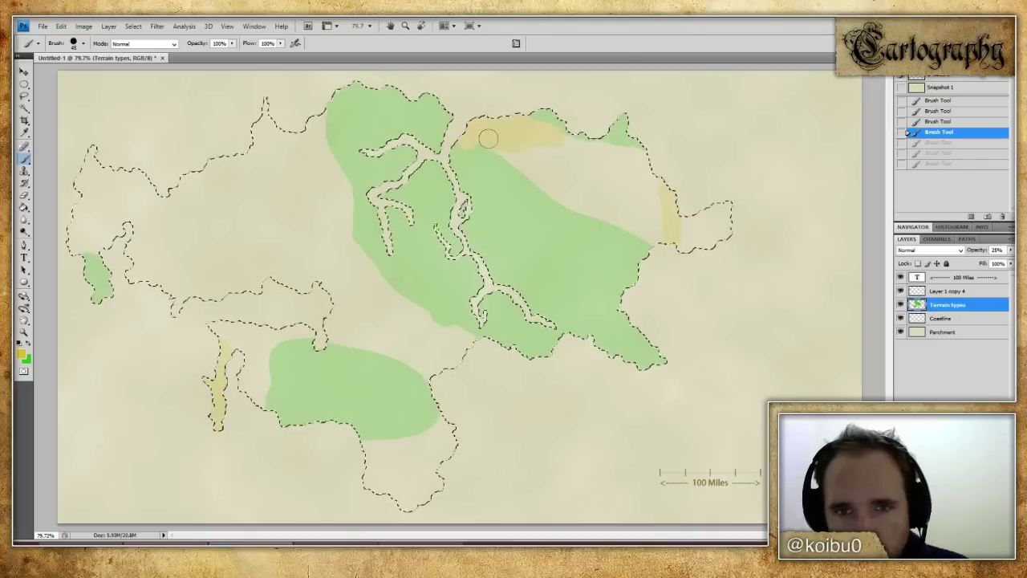
{"action": "left_click", "coordinate": [550, 142]}
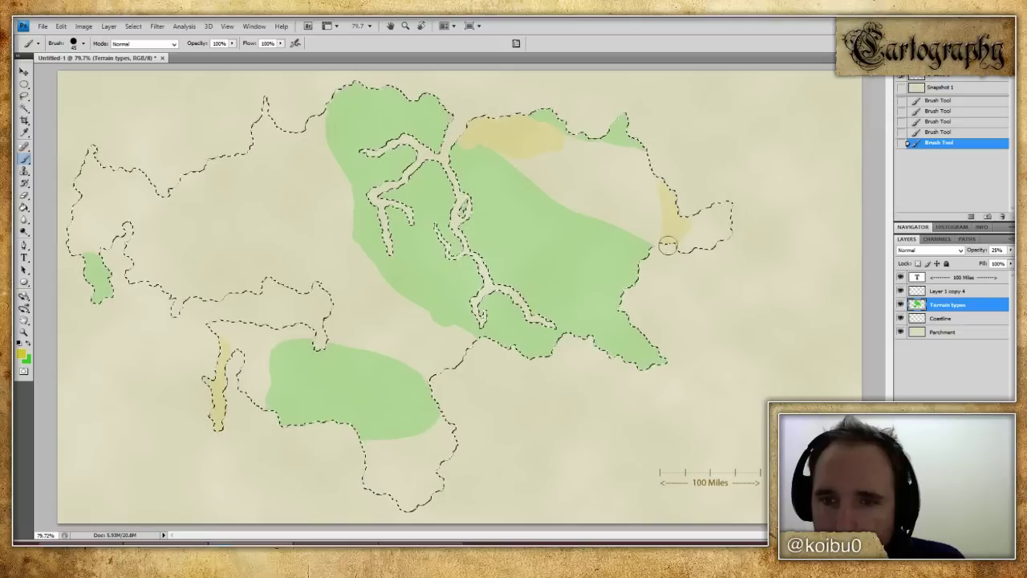
{"action": "left_click", "coordinate": [678, 232]}
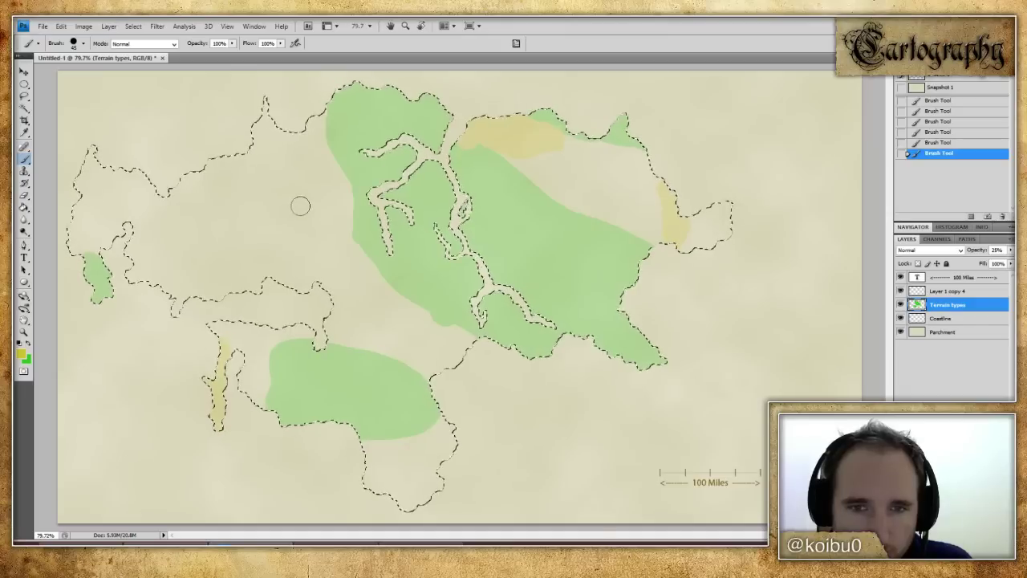
- Try single diagonal yellow strips running south-east from the western land's north coast, and undo each one
{"action": "mouse_move", "coordinate": [265, 195]}
{"action": "left_mouse_down"}
{"action": "mouse_move", "coordinate": [249, 258]}
{"action": "mouse_move", "coordinate": [292, 196]}
{"action": "mouse_move", "coordinate": [245, 236]}
{"action": "mouse_move", "coordinate": [264, 208]}
{"action": "mouse_move", "coordinate": [297, 223]}
{"action": "mouse_move", "coordinate": [294, 236]}
{"action": "mouse_move", "coordinate": [249, 242]}
{"action": "mouse_move", "coordinate": [294, 223]}
{"action": "left_mouse_up"}
{"action": "key", "text": "ctrl+z"}
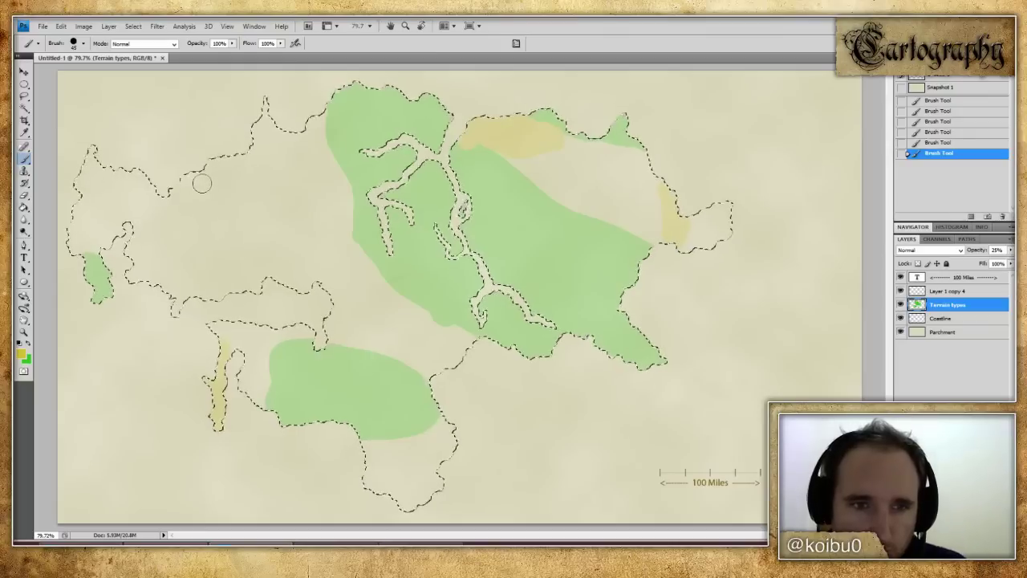
{"action": "left_click_drag", "start_coordinate": [264, 226], "coordinate": [204, 185]}
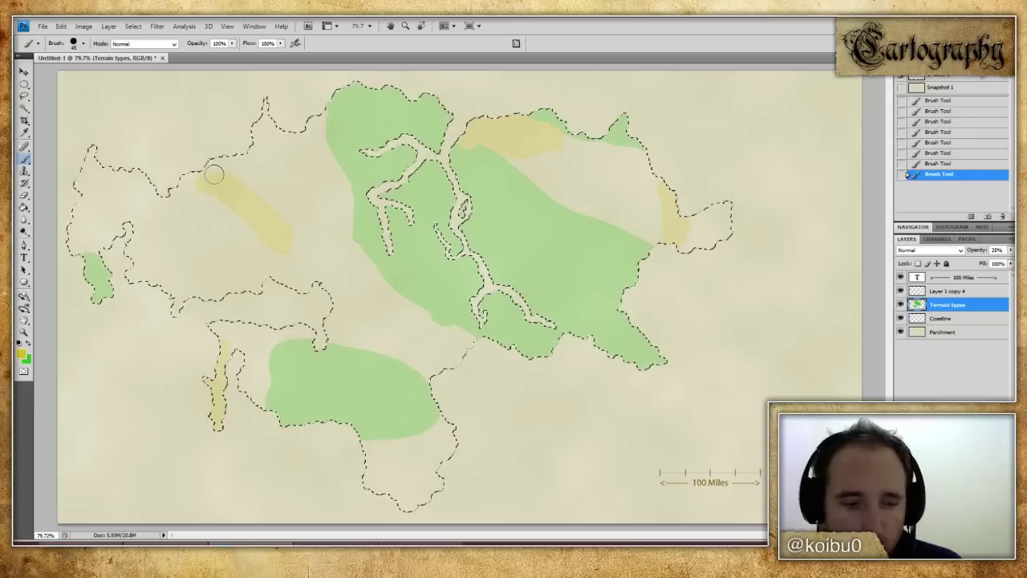
{"action": "key", "text": "ctrl+z"}
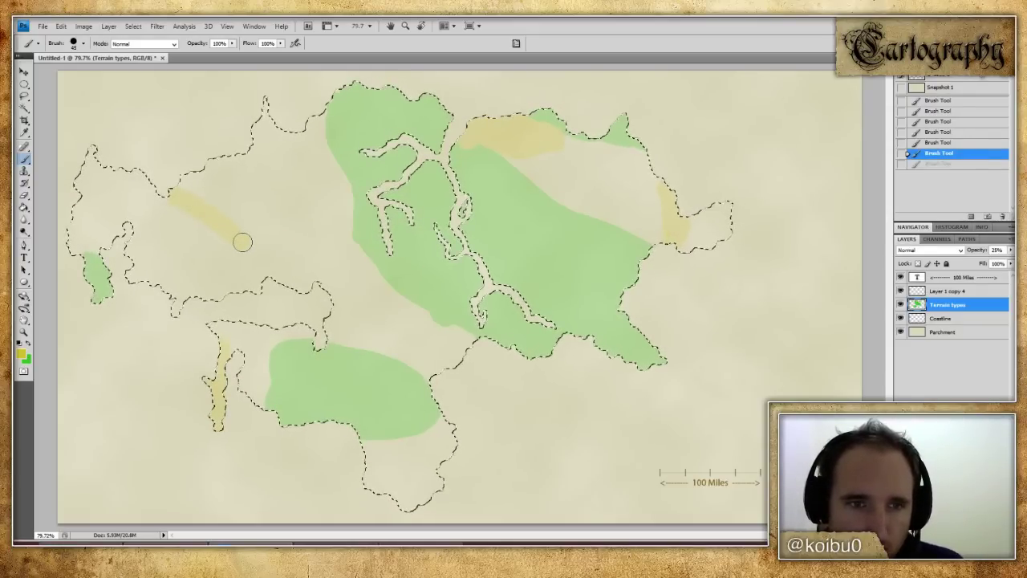
{"action": "left_click_drag", "start_coordinate": [242, 241], "coordinate": [241, 230]}
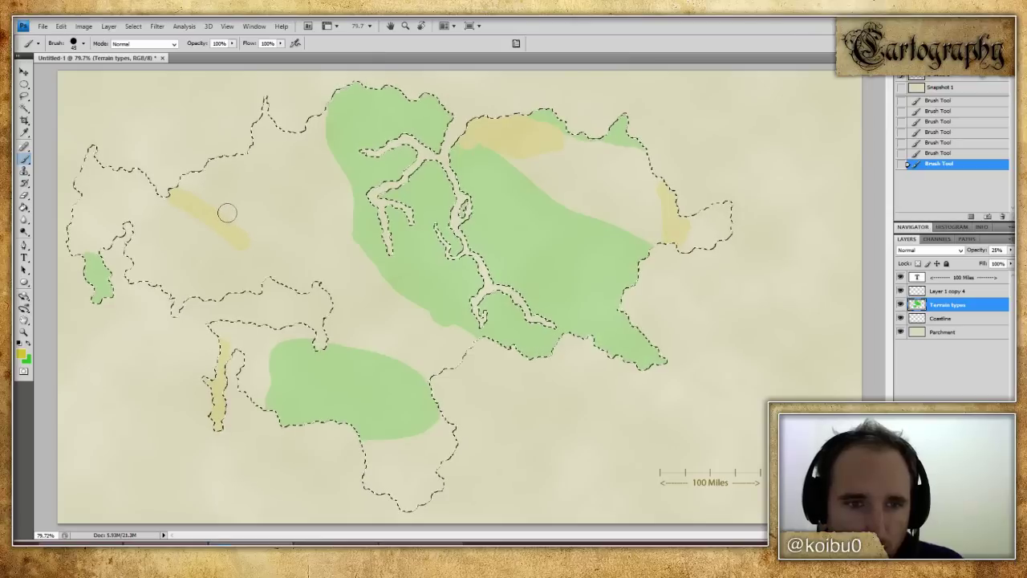
{"action": "key", "text": "ctrl+z"}
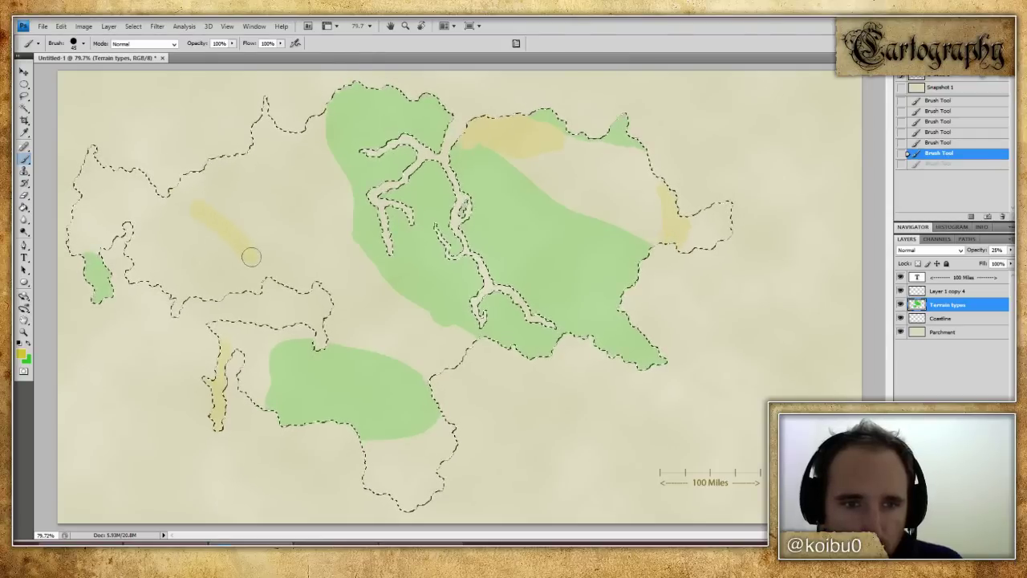
- Try a thicker diagonal yellow band in the middle of the western land, and undo all its strokes
{"action": "left_click_drag", "start_coordinate": [250, 256], "coordinate": [207, 207]}
{"action": "mouse_move", "coordinate": [257, 244]}
{"action": "left_mouse_down"}
{"action": "mouse_move", "coordinate": [190, 209]}
{"action": "mouse_move", "coordinate": [259, 252]}
{"action": "mouse_move", "coordinate": [216, 207]}
{"action": "left_mouse_up"}
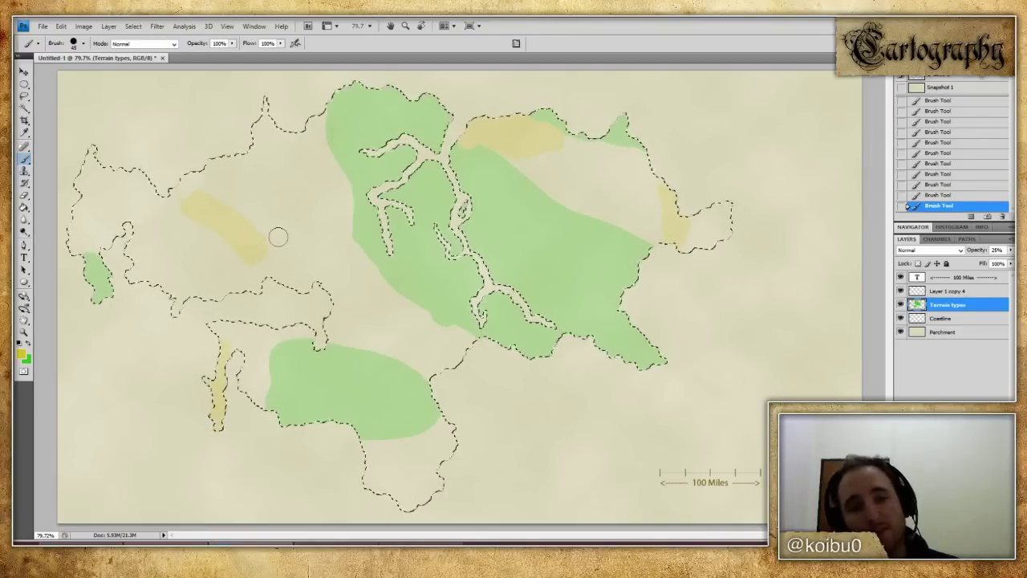
{"action": "key", "text": "ctrl+alt+z"}
{"action": "key", "text": "ctrl+alt+z"}
{"action": "key", "text": "ctrl+alt+z"}
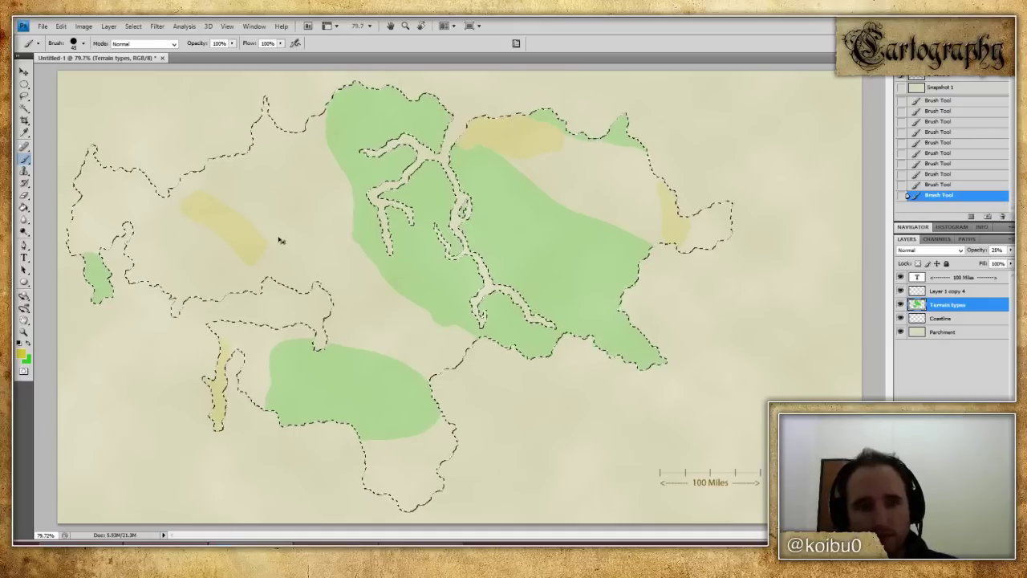
{"action": "key", "text": "ctrl+alt+z"}
{"action": "key", "text": "ctrl+alt+z"}
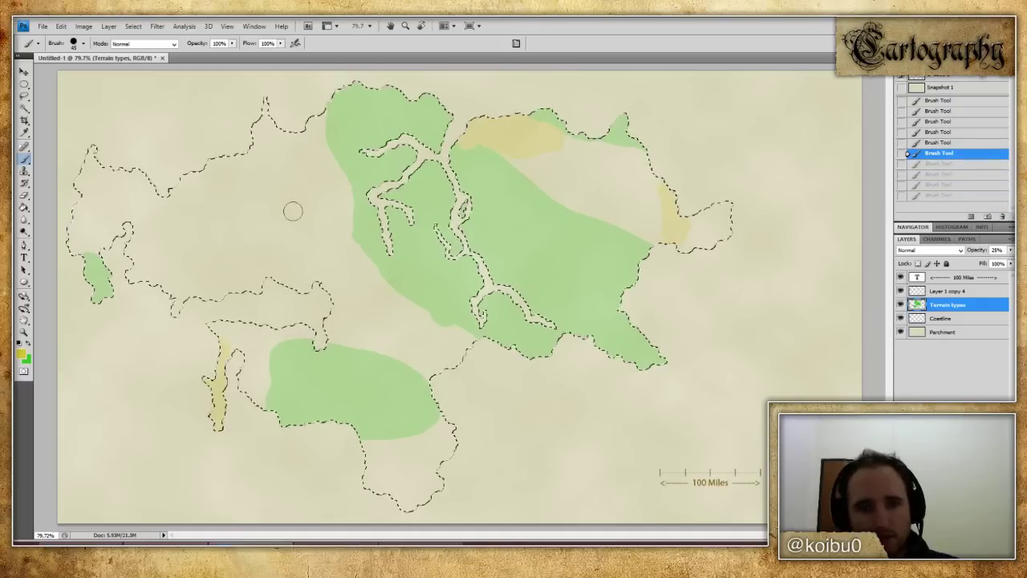
- Paint a diagonal yellow band from the northern inland area to the western edge of the green land, refining its tip with a size 35 brush
{"action": "left_click_drag", "start_coordinate": [315, 233], "coordinate": [313, 220]}
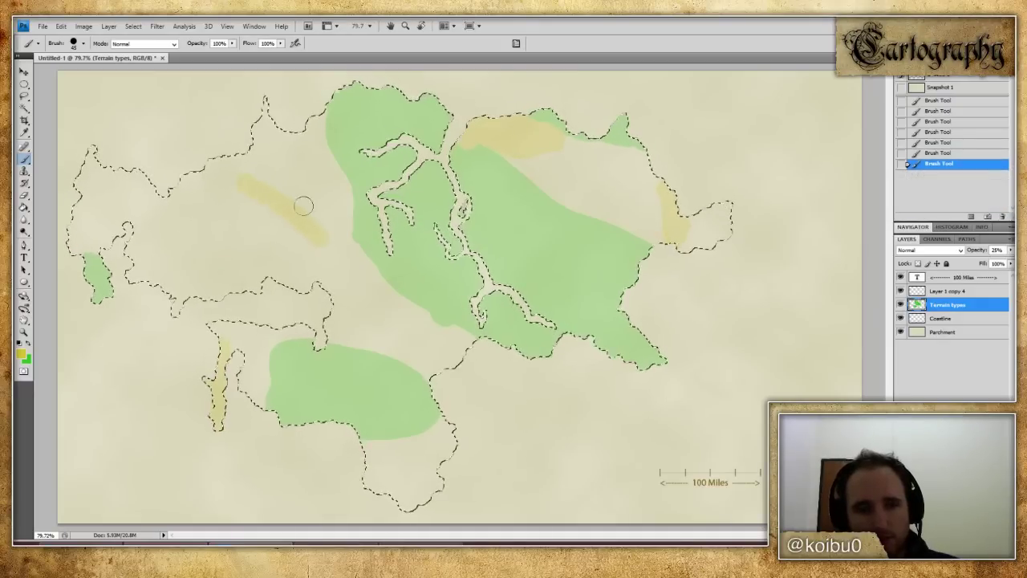
{"action": "mouse_move", "coordinate": [338, 258]}
{"action": "left_mouse_down"}
{"action": "mouse_move", "coordinate": [256, 177]}
{"action": "mouse_move", "coordinate": [344, 250]}
{"action": "left_mouse_up"}
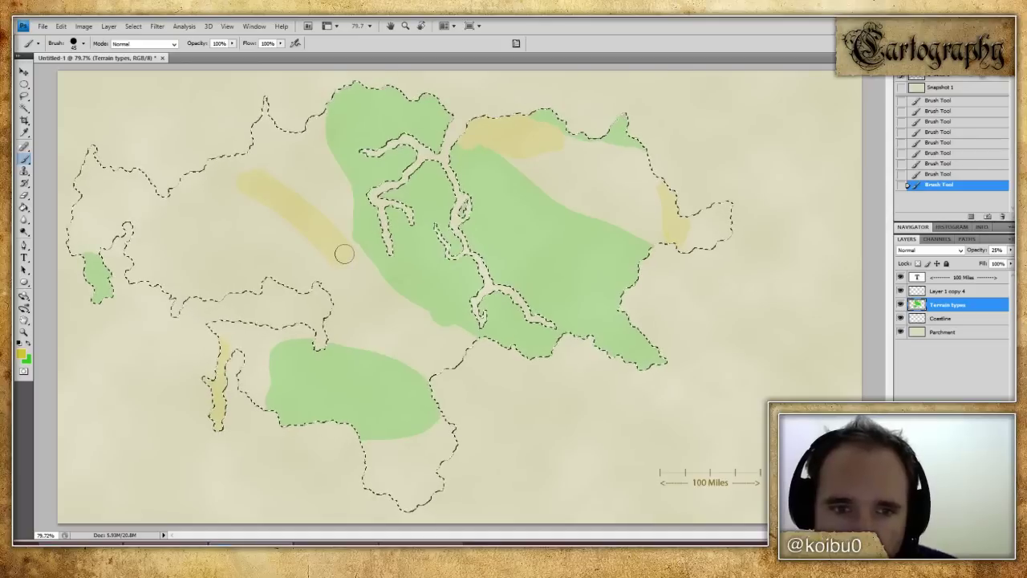
{"action": "mouse_move", "coordinate": [347, 260]}
{"action": "left_mouse_down"}
{"action": "mouse_move", "coordinate": [353, 268]}
{"action": "mouse_move", "coordinate": [328, 252]}
{"action": "left_mouse_up"}
{"action": "key", "text": "bracketleft"}
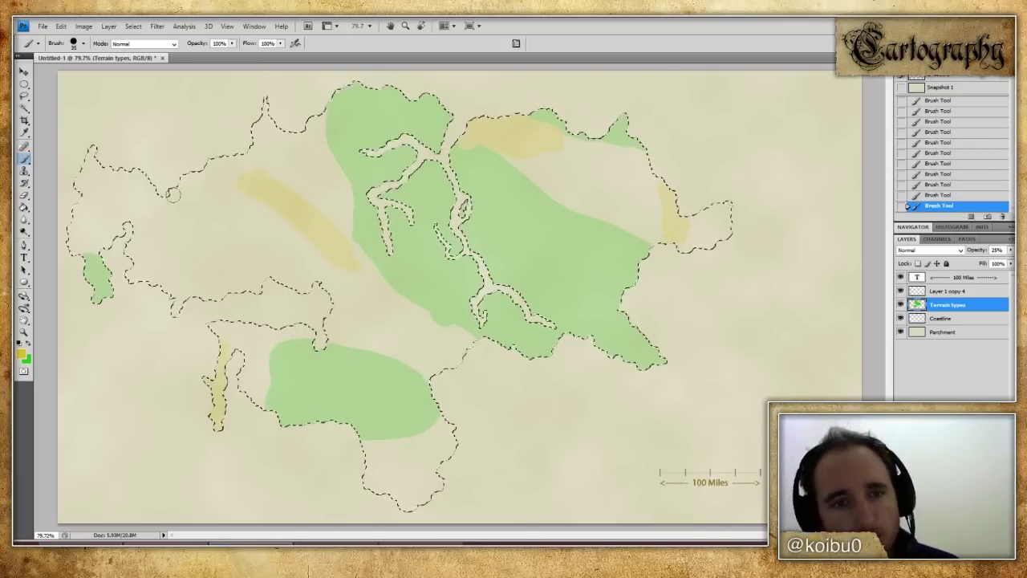
{"action": "left_click_drag", "start_coordinate": [246, 172], "coordinate": [249, 175]}
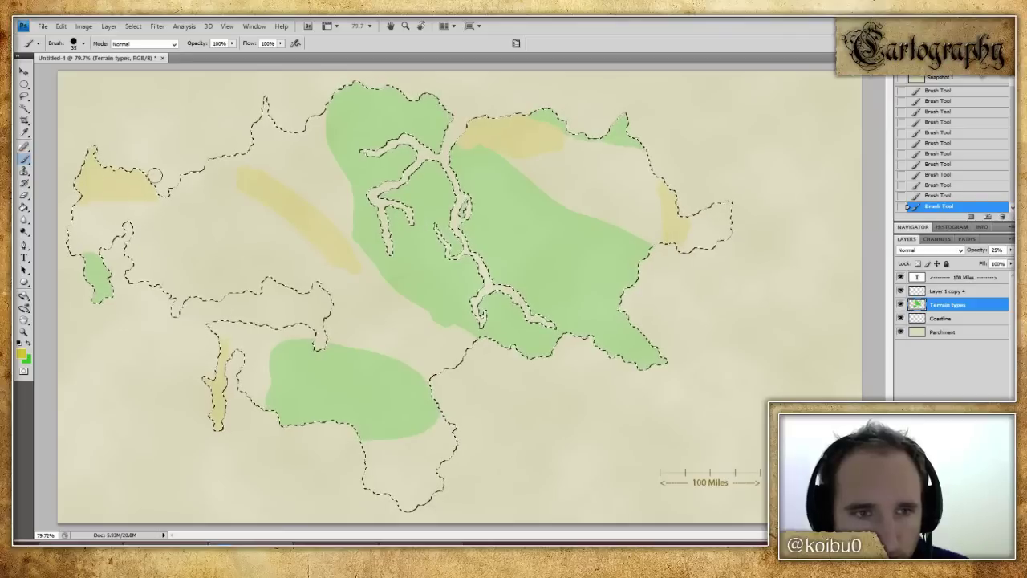
- Finish the yellow area on the north-western headland and erase the yellow overspill beyond the inlet to its east
{"action": "left_click_drag", "start_coordinate": [170, 200], "coordinate": [178, 195]}
{"action": "left_click", "coordinate": [24, 196]}
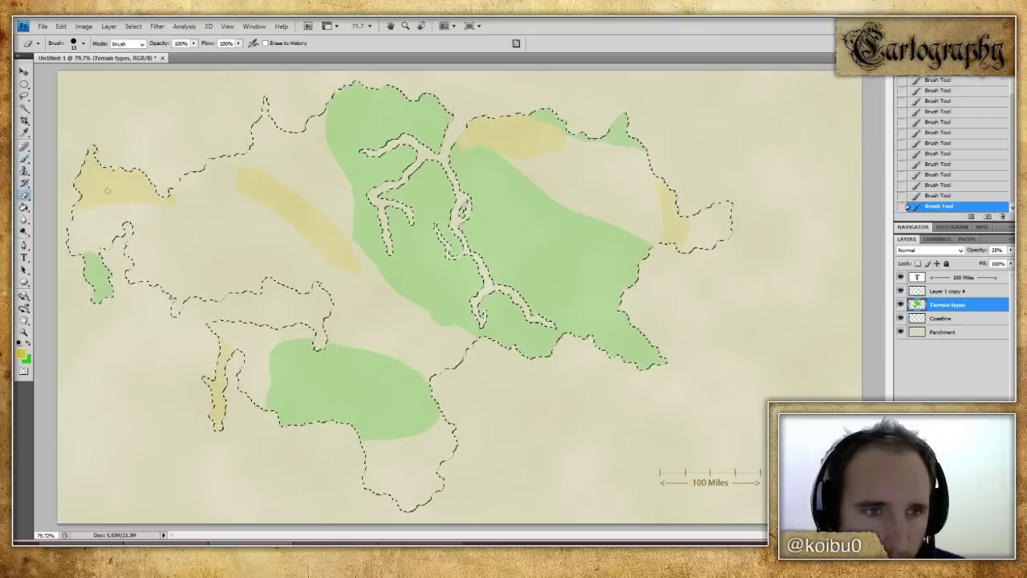
{"action": "mouse_move", "coordinate": [171, 187]}
{"action": "left_mouse_down"}
{"action": "mouse_move", "coordinate": [154, 217]}
{"action": "mouse_move", "coordinate": [62, 190]}
{"action": "left_mouse_up"}
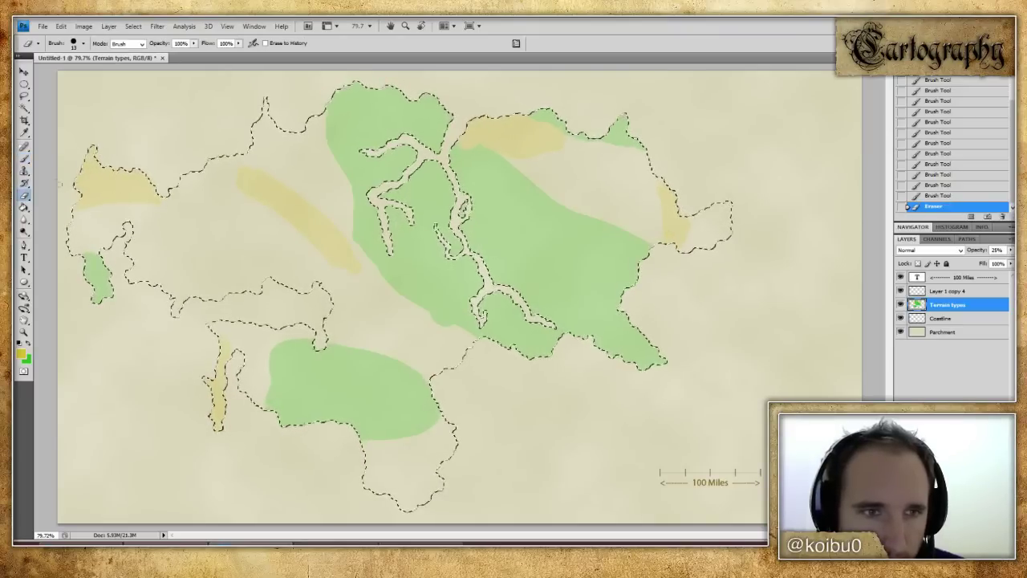
- Extend the north-western headland's yellow area slightly south with the brush, redoing the stroke along its lower edge
{"action": "left_click", "coordinate": [26, 159]}
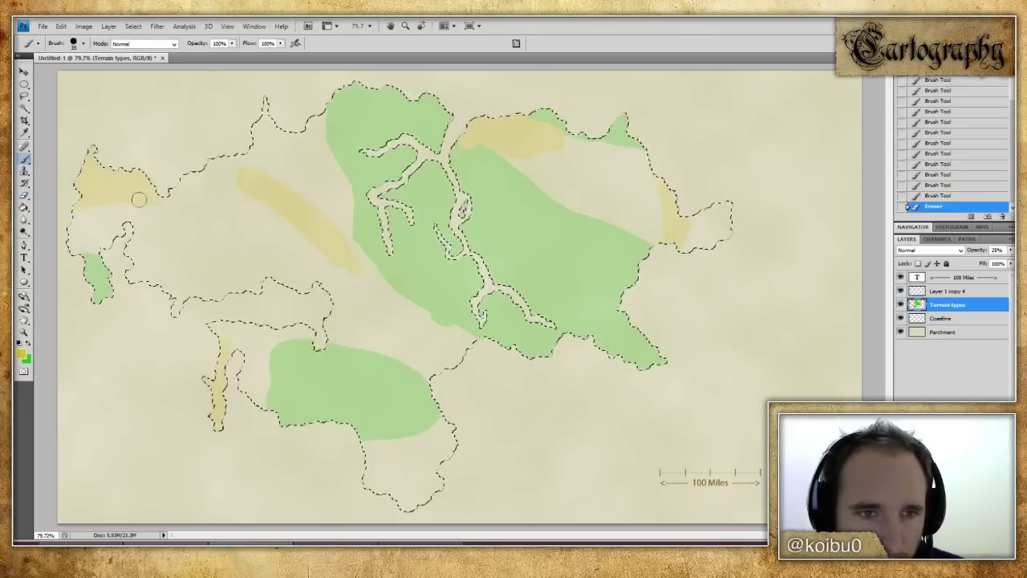
{"action": "left_click_drag", "start_coordinate": [128, 207], "coordinate": [156, 187]}
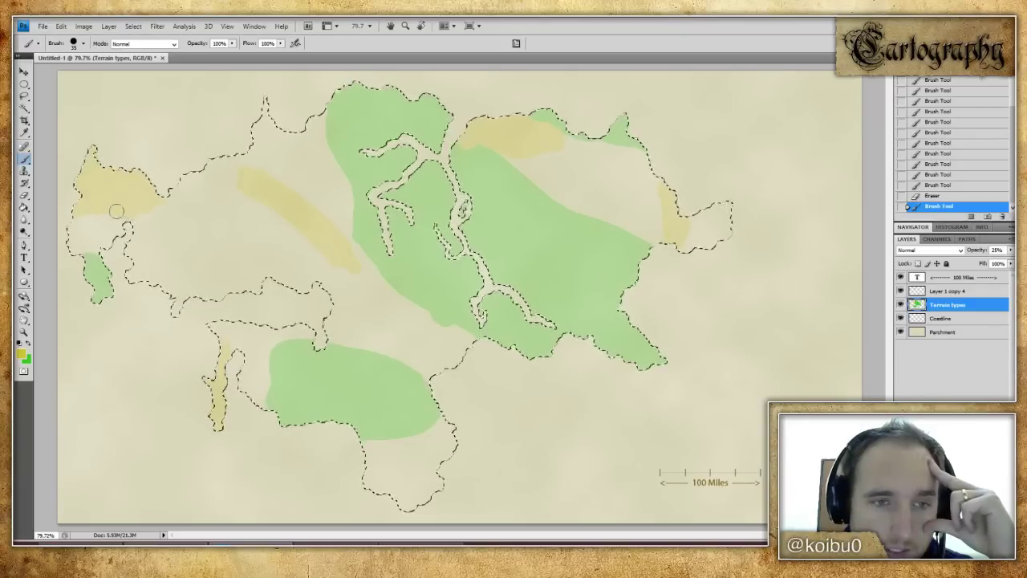
{"action": "mouse_move", "coordinate": [83, 207]}
{"action": "left_mouse_down"}
{"action": "mouse_move", "coordinate": [149, 214]}
{"action": "mouse_move", "coordinate": [133, 216]}
{"action": "mouse_move", "coordinate": [169, 177]}
{"action": "left_mouse_up"}
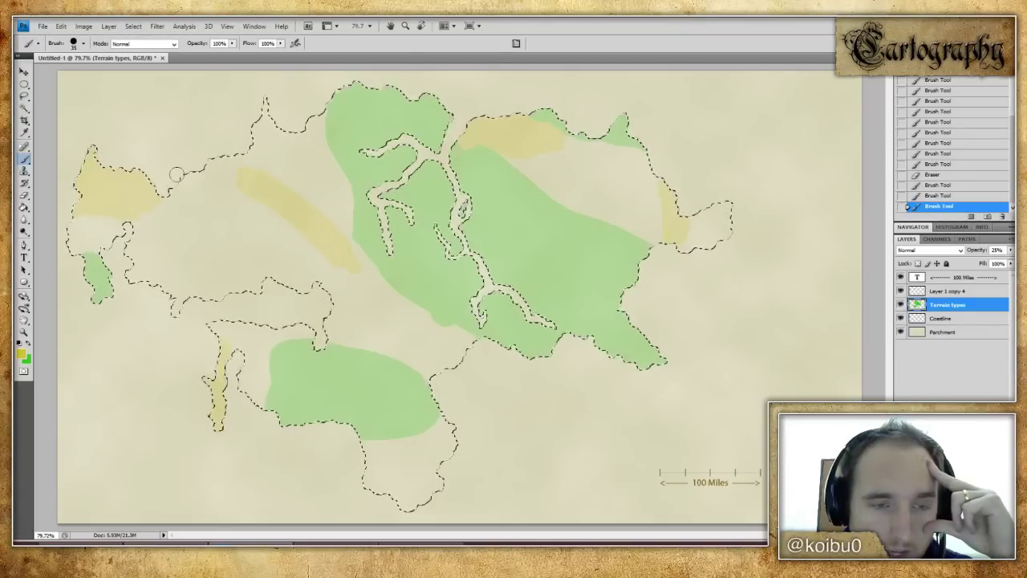
{"action": "key", "text": "ctrl+z"}
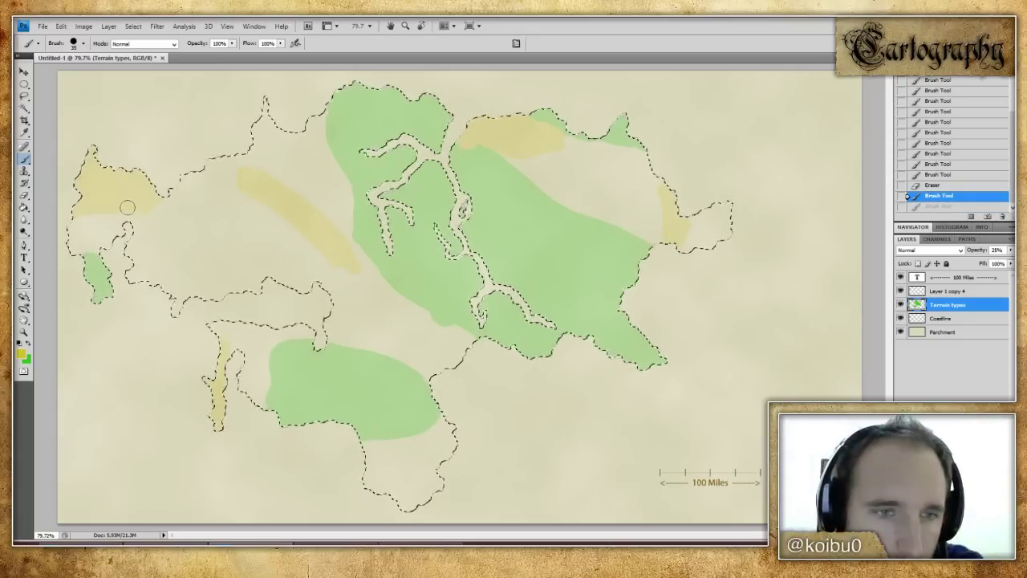
{"action": "left_click_drag", "start_coordinate": [89, 208], "coordinate": [146, 207]}
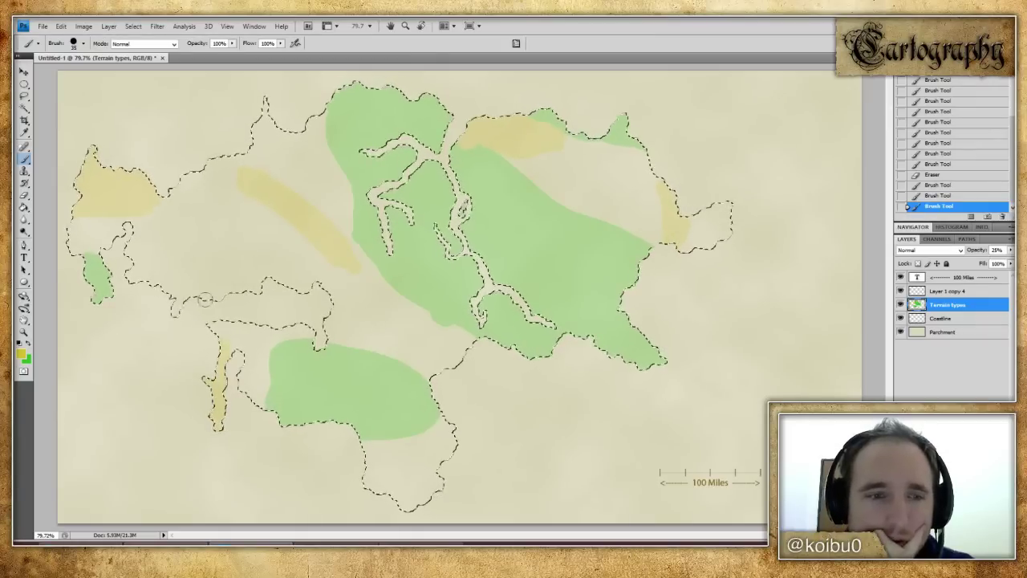
- Paint a small purple (#be3ada) terrain patch inside the river fork at the southern end of the large green land
{"action": "left_click", "coordinate": [24, 355]}
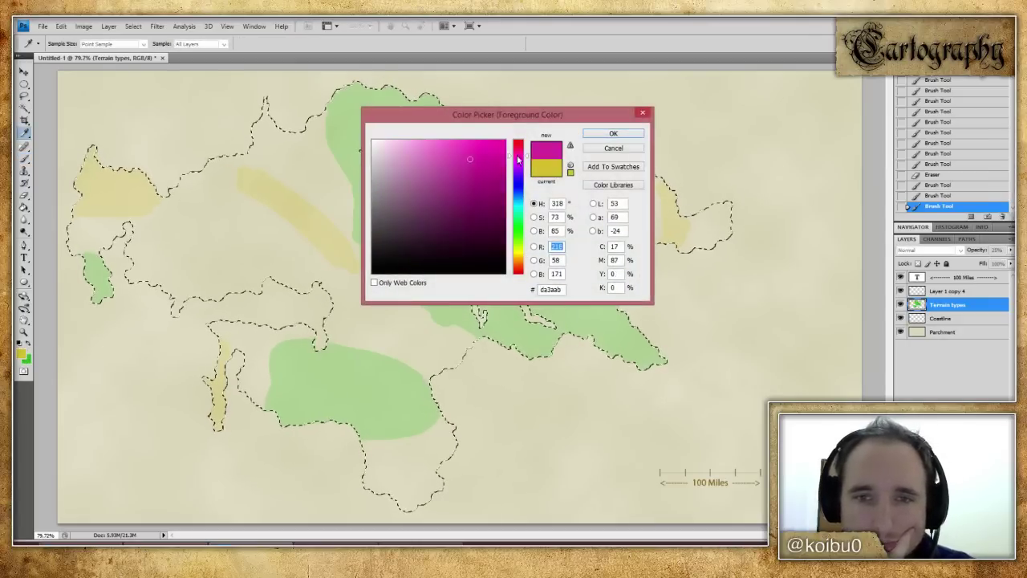
{"action": "left_click", "coordinate": [614, 134]}
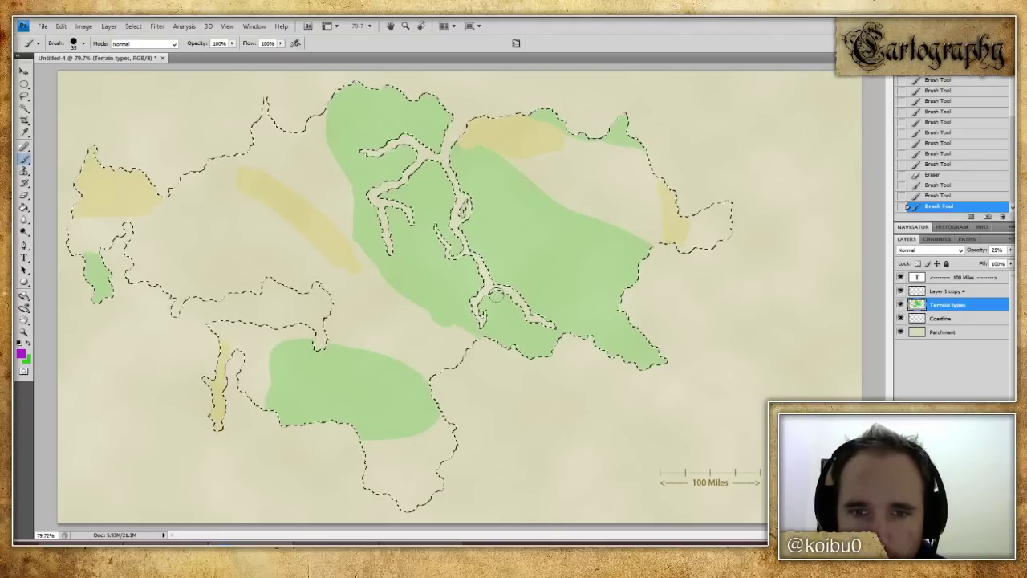
{"action": "left_click_drag", "start_coordinate": [489, 296], "coordinate": [505, 292]}
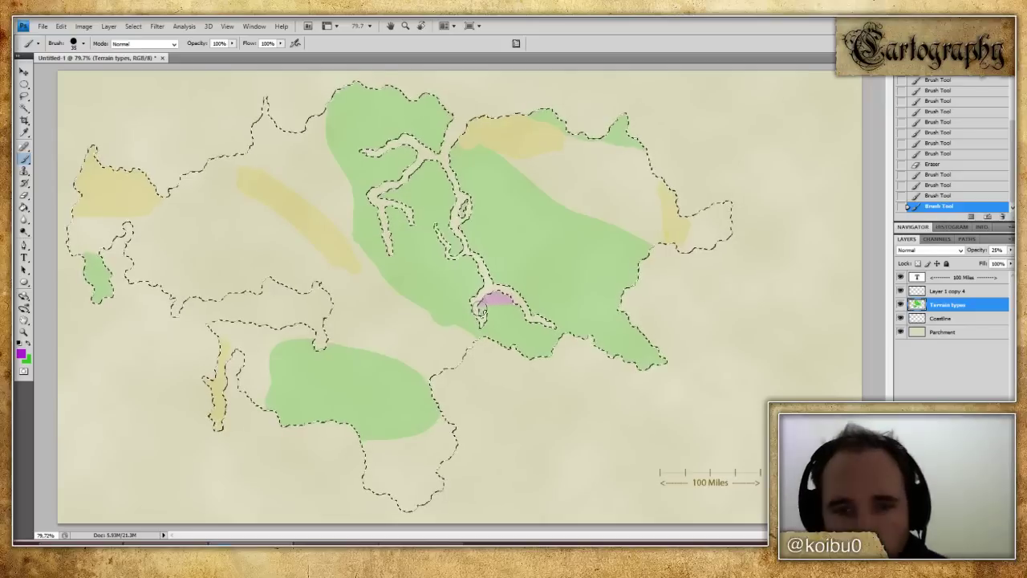
{"action": "mouse_move", "coordinate": [480, 305]}
{"action": "left_mouse_down"}
{"action": "mouse_move", "coordinate": [518, 290]}
{"action": "mouse_move", "coordinate": [512, 302]}
{"action": "mouse_move", "coordinate": [481, 302]}
{"action": "left_mouse_up"}
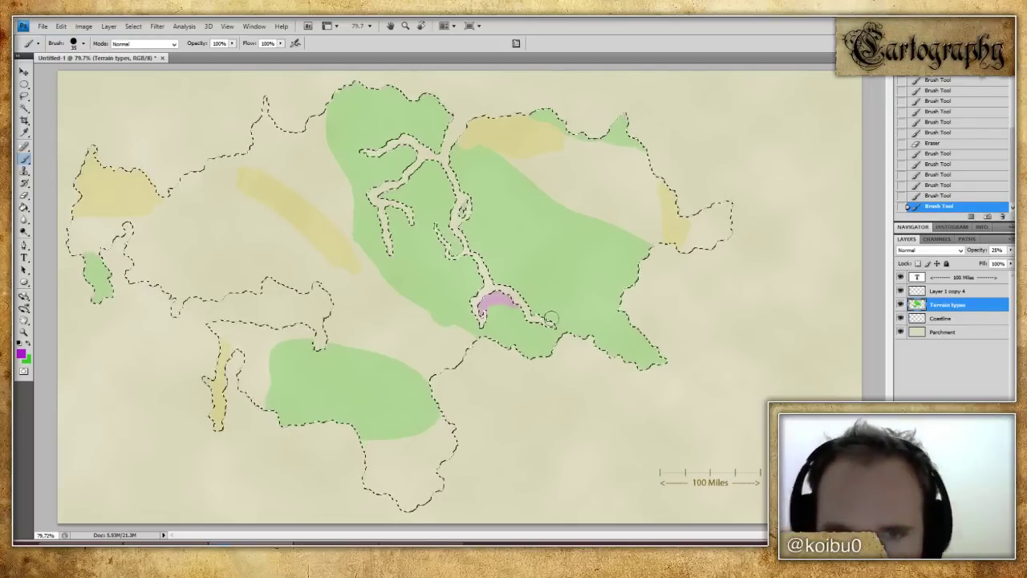
{"action": "mouse_move", "coordinate": [484, 295]}
{"action": "left_mouse_down"}
{"action": "mouse_move", "coordinate": [500, 303]}
{"action": "mouse_move", "coordinate": [485, 291]}
{"action": "left_mouse_up"}
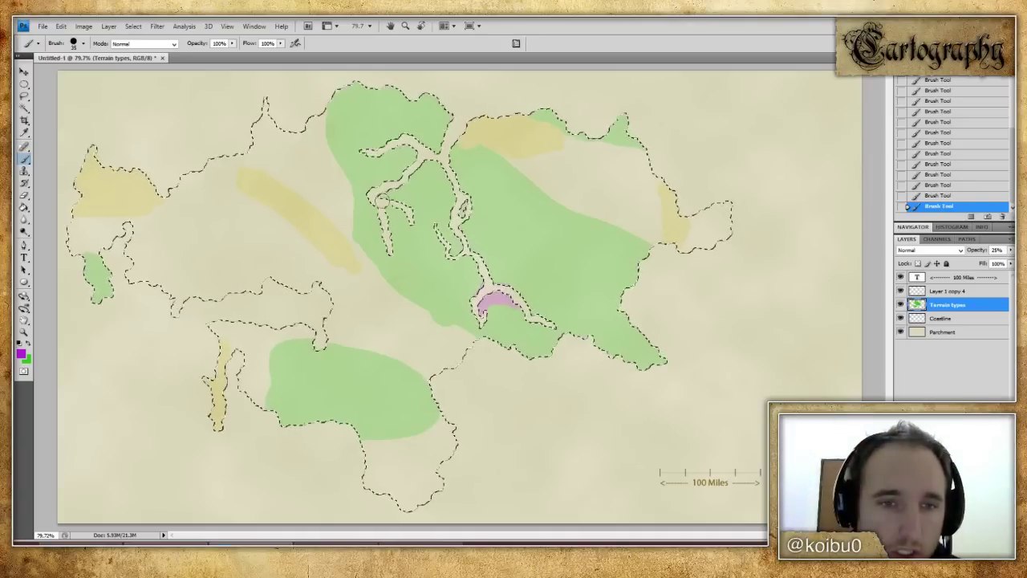
- Paint a turquoise terrain area from the diagonal yellow band southwest to the coast, and erase its protruding northern tip
{"action": "left_click", "coordinate": [21, 353]}
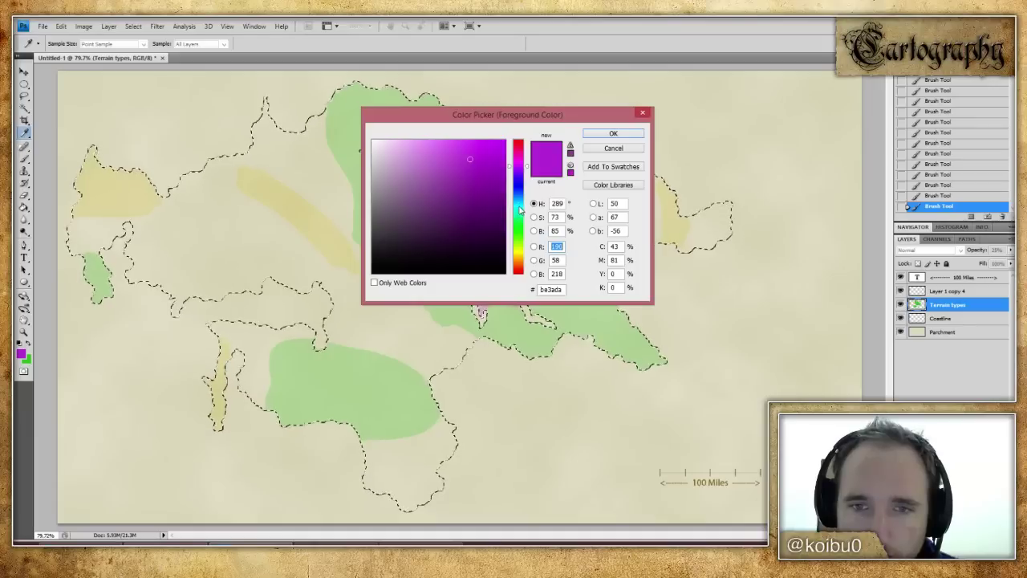
{"action": "left_click", "coordinate": [612, 148]}
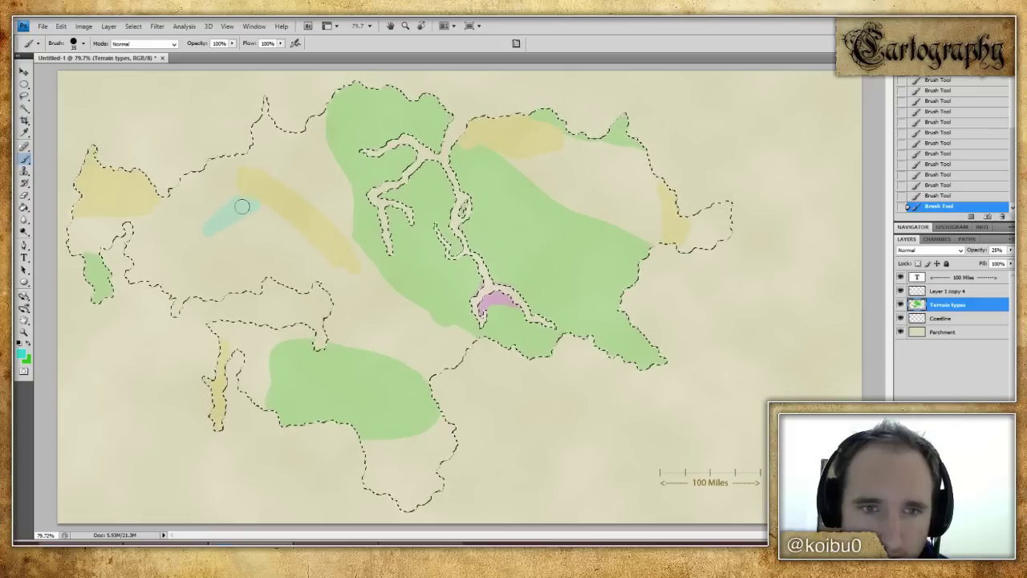
{"action": "left_click_drag", "start_coordinate": [253, 217], "coordinate": [211, 252]}
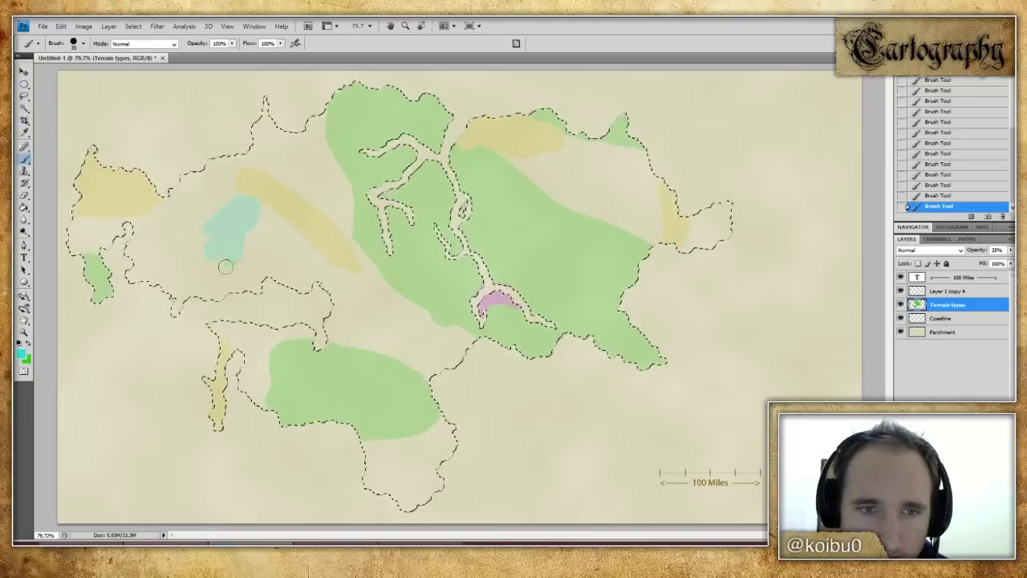
{"action": "mouse_move", "coordinate": [275, 263]}
{"action": "left_mouse_down"}
{"action": "mouse_move", "coordinate": [305, 288]}
{"action": "mouse_move", "coordinate": [273, 275]}
{"action": "mouse_move", "coordinate": [319, 270]}
{"action": "mouse_move", "coordinate": [278, 230]}
{"action": "left_mouse_up"}
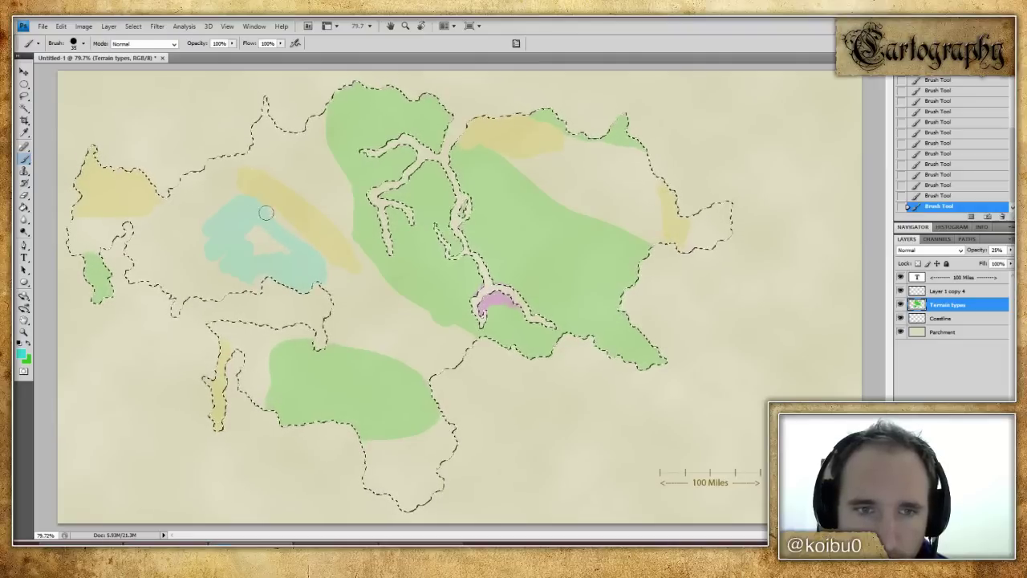
{"action": "mouse_move", "coordinate": [313, 275]}
{"action": "left_mouse_down"}
{"action": "mouse_move", "coordinate": [276, 241]}
{"action": "mouse_move", "coordinate": [279, 254]}
{"action": "left_mouse_up"}
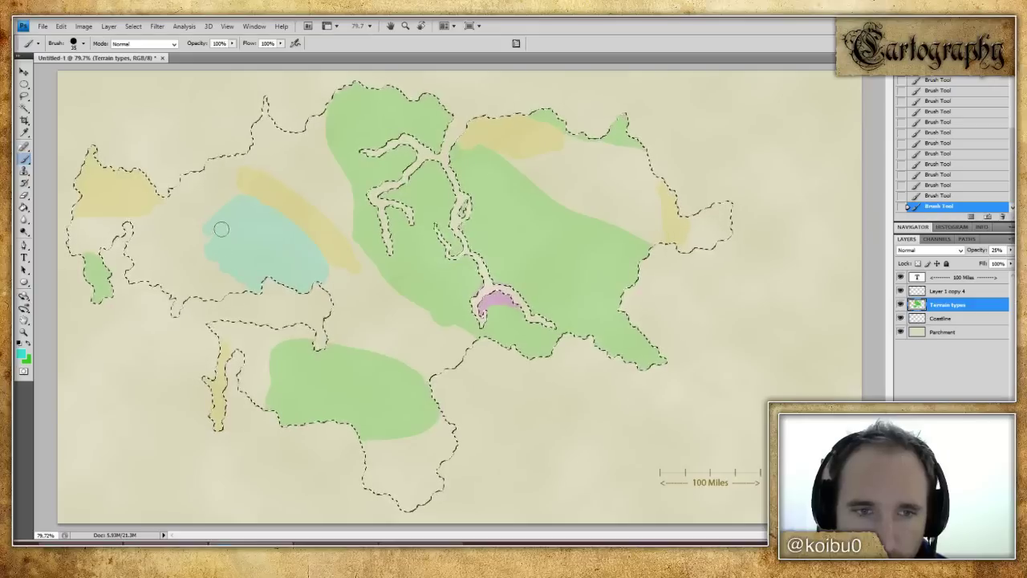
{"action": "mouse_move", "coordinate": [257, 264]}
{"action": "left_mouse_down"}
{"action": "mouse_move", "coordinate": [328, 247]}
{"action": "mouse_move", "coordinate": [320, 282]}
{"action": "left_mouse_up"}
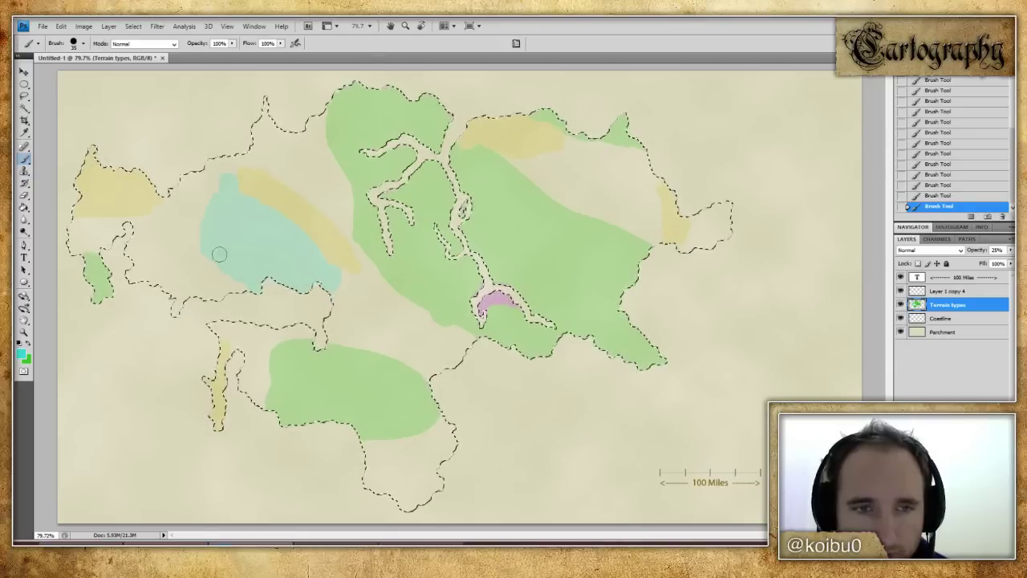
{"action": "key", "text": "e"}
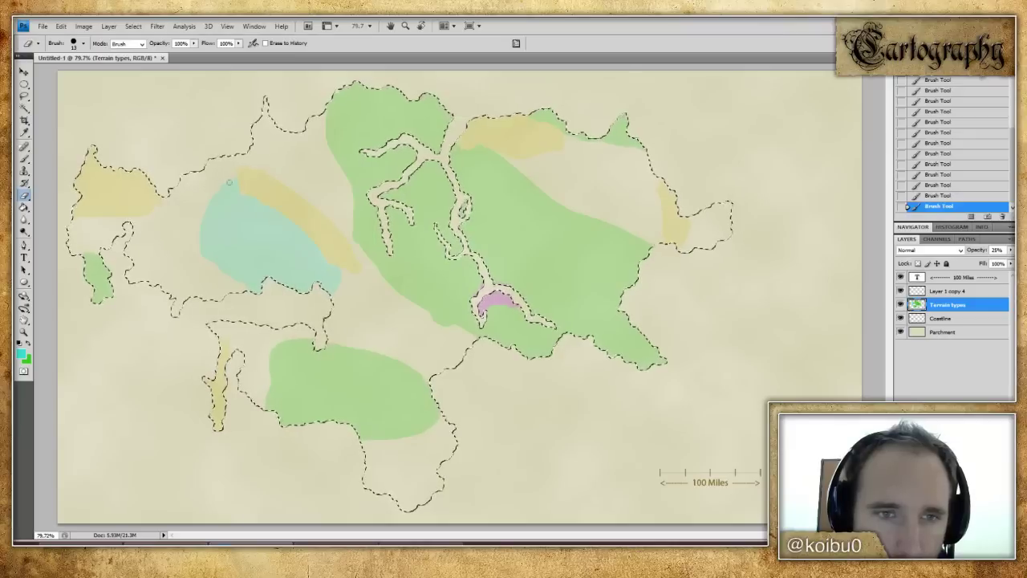
{"action": "mouse_move", "coordinate": [227, 190]}
{"action": "left_mouse_down"}
{"action": "mouse_move", "coordinate": [169, 190]}
{"action": "mouse_move", "coordinate": [197, 167]}
{"action": "left_mouse_up"}
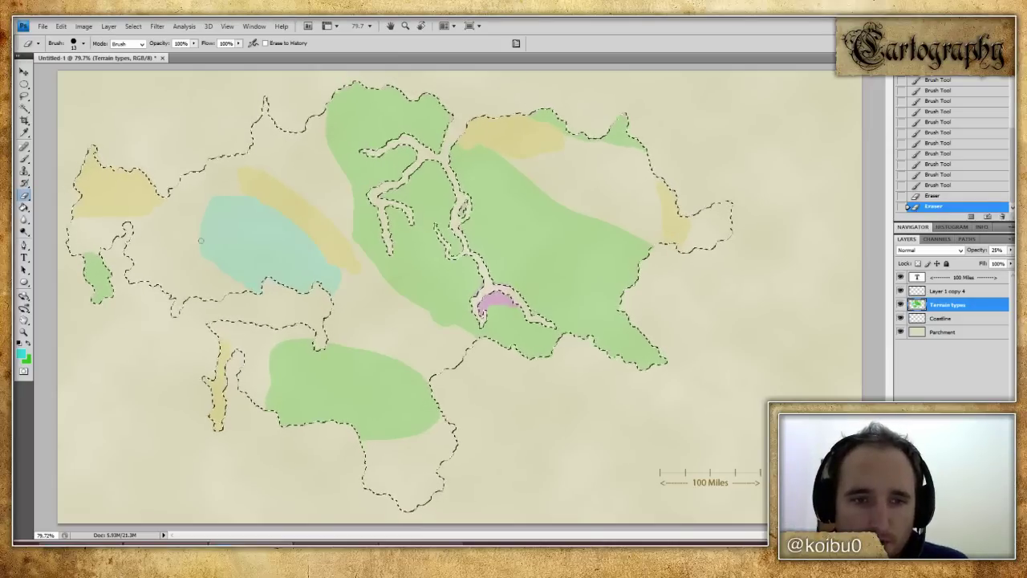
- Try erasing thin strips through the turquoise area, and undo those strokes along with the accidental shift of the terrain colours
{"action": "left_click_drag", "start_coordinate": [202, 240], "coordinate": [301, 238]}
{"action": "left_click_drag", "start_coordinate": [224, 203], "coordinate": [209, 199]}
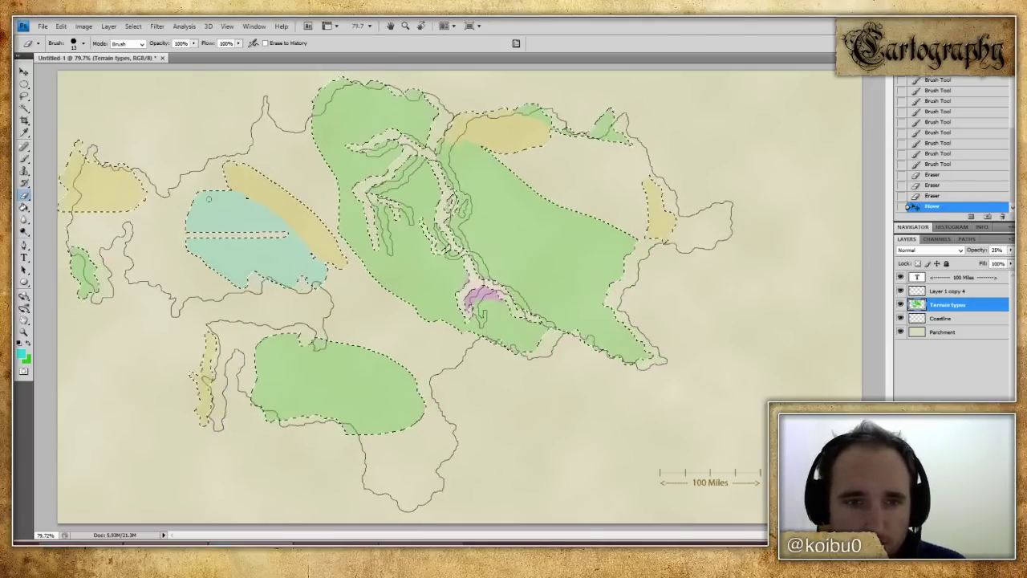
{"action": "key", "text": "ctrl+alt+z"}
{"action": "key", "text": "ctrl+alt+z"}
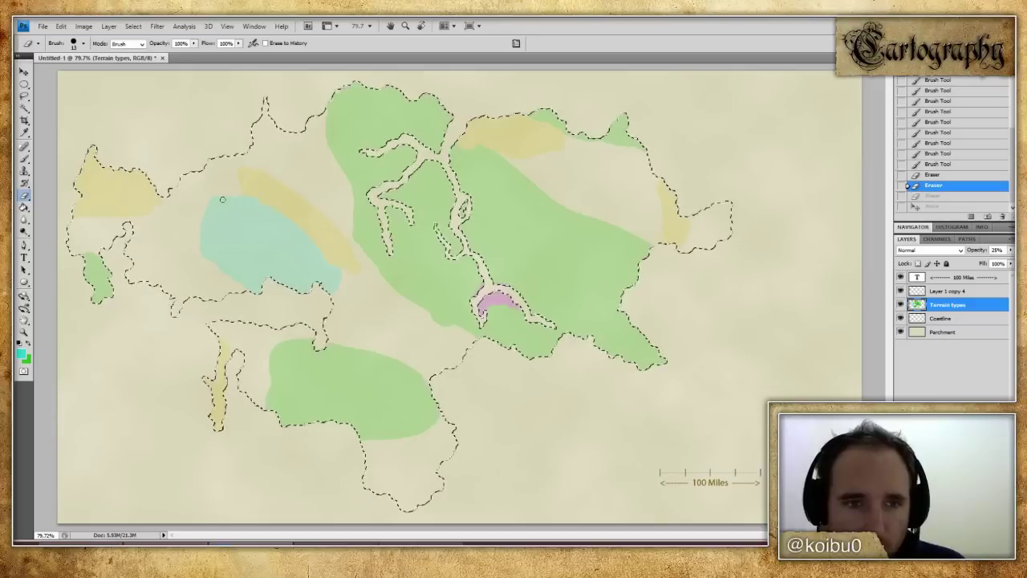
{"action": "left_click_drag", "start_coordinate": [217, 205], "coordinate": [325, 265]}
{"action": "key", "text": "ctrl+alt+z"}
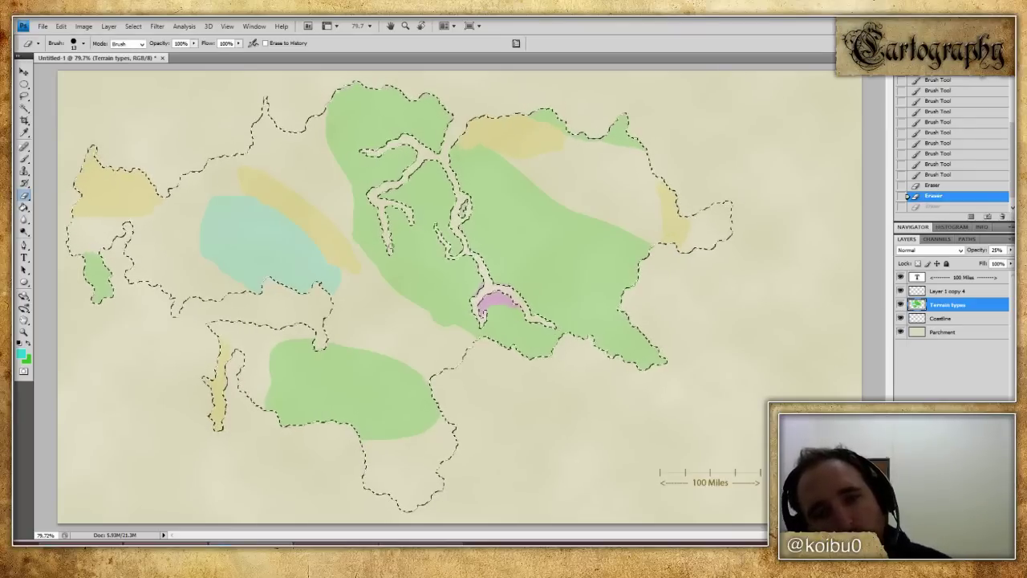
- Paint the narrow northern coastal spike and the shore east of it turquoise, up to the large green area
{"action": "left_click", "coordinate": [24, 160]}
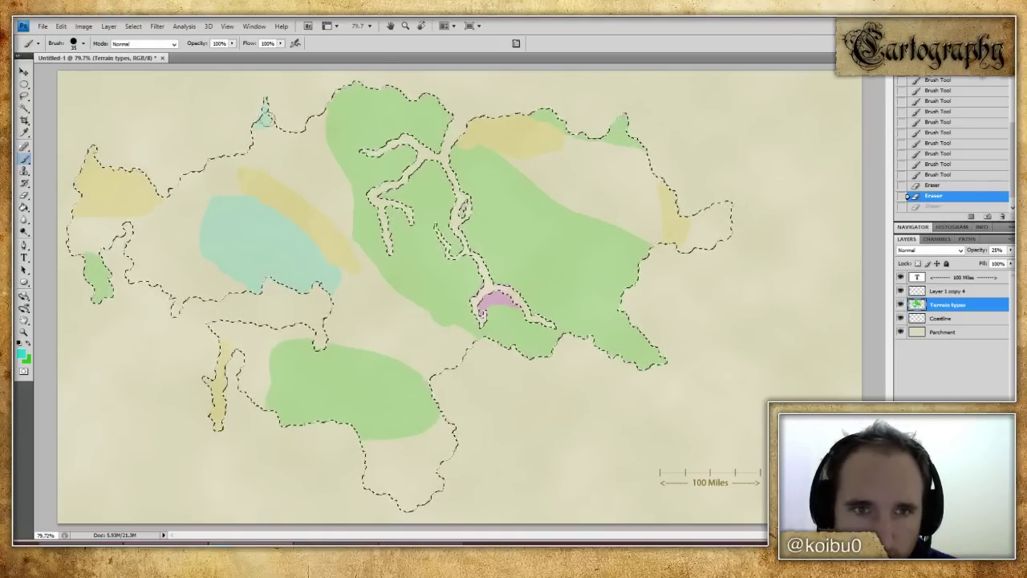
{"action": "left_click", "coordinate": [312, 114]}
{"action": "left_click", "coordinate": [321, 117]}
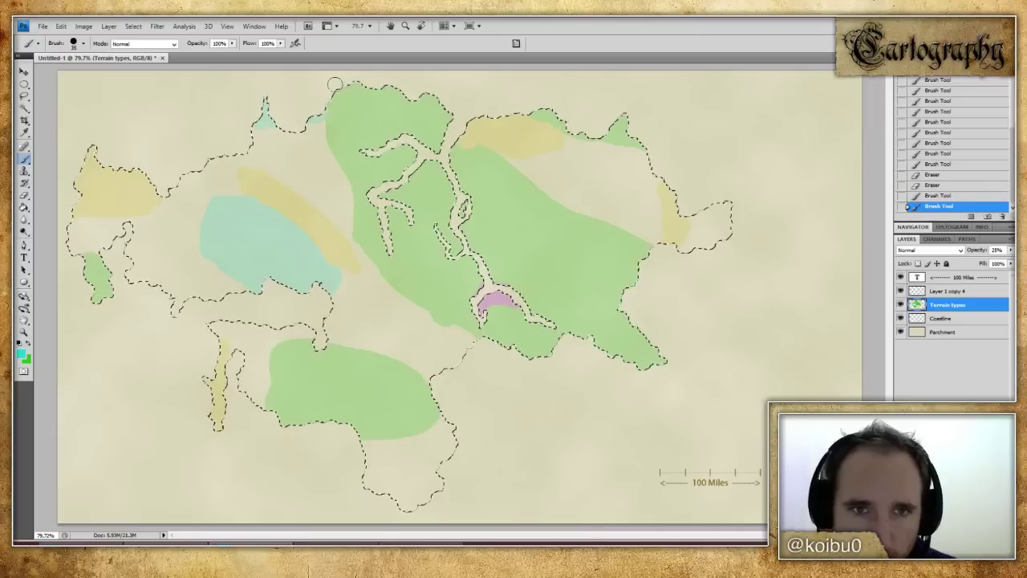
{"action": "left_click", "coordinate": [267, 122]}
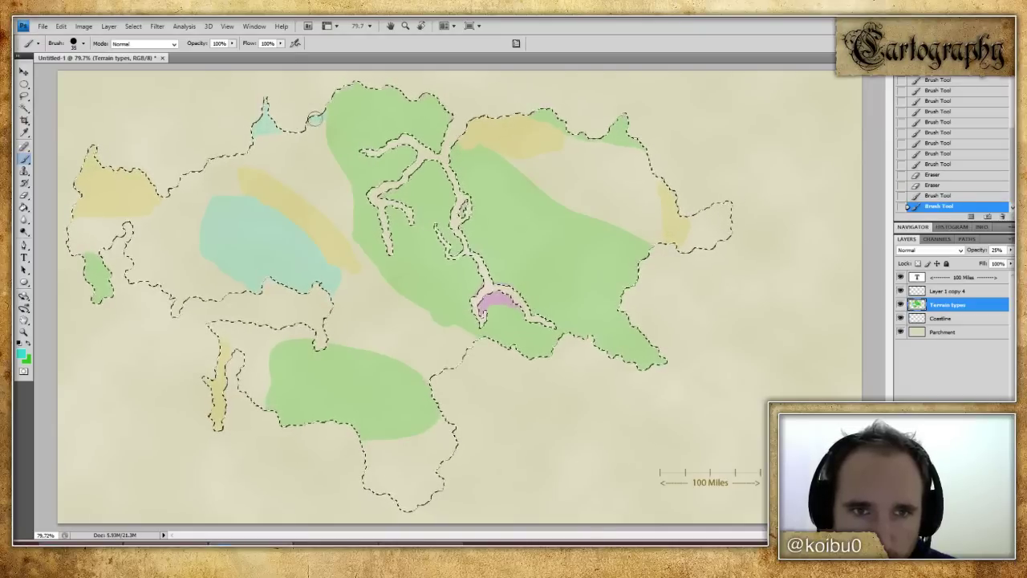
{"action": "left_click_drag", "start_coordinate": [242, 133], "coordinate": [249, 126]}
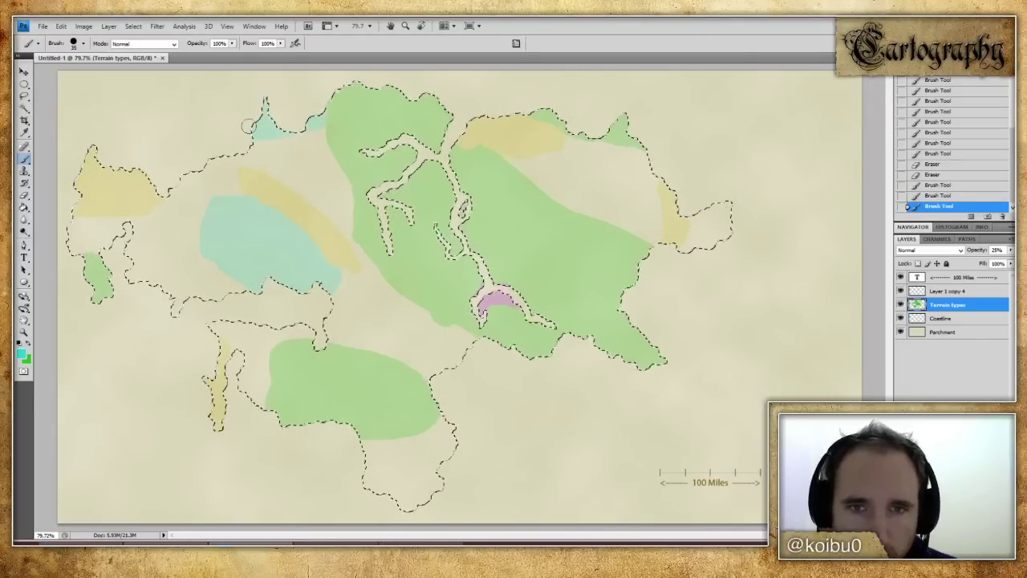
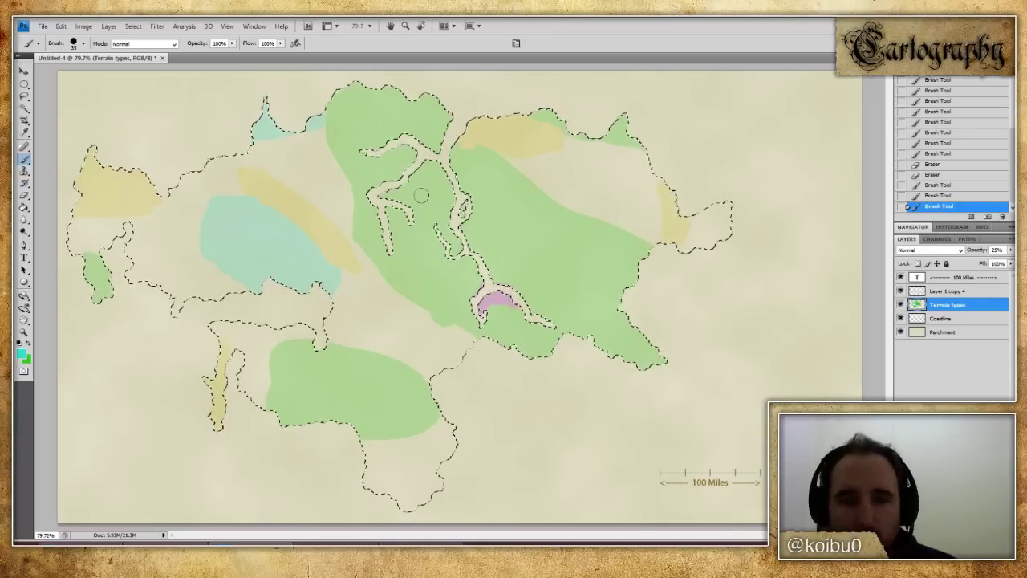
- Clear the coastline selection and add a new layer named Forests above the Terrain types layer
{"action": "key", "text": "ctrl+d"}
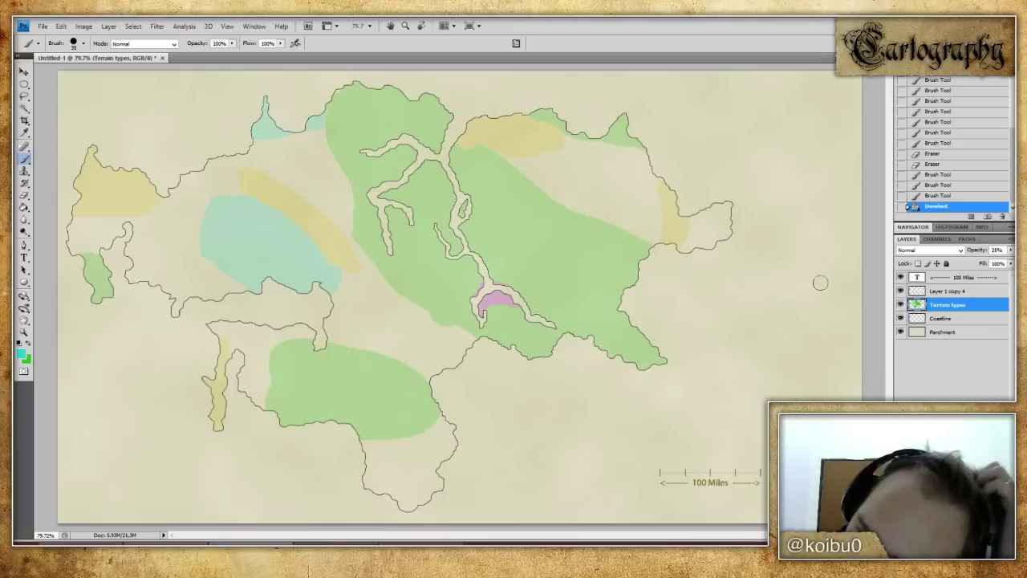
{"action": "key", "text": "ctrl+shift+alt+n"}
{"action": "right_click", "coordinate": [951, 305]}
{"action": "left_click", "coordinate": [935, 80]}
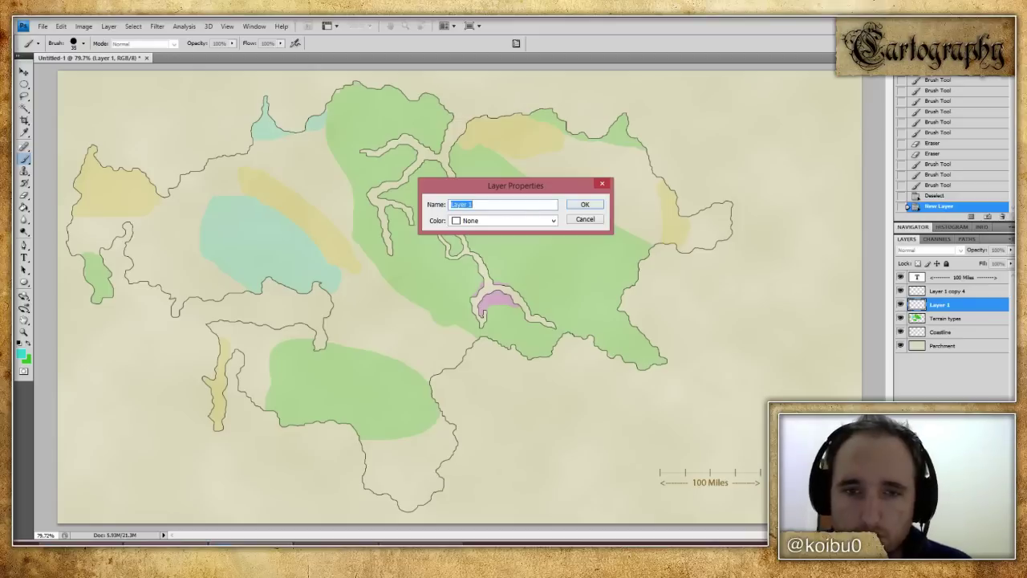
{"action": "type", "text": "Fo"}
{"action": "key", "text": "BackSpace"}
{"action": "key", "text": "BackSpace"}
{"action": "type", "text": "Forests"}
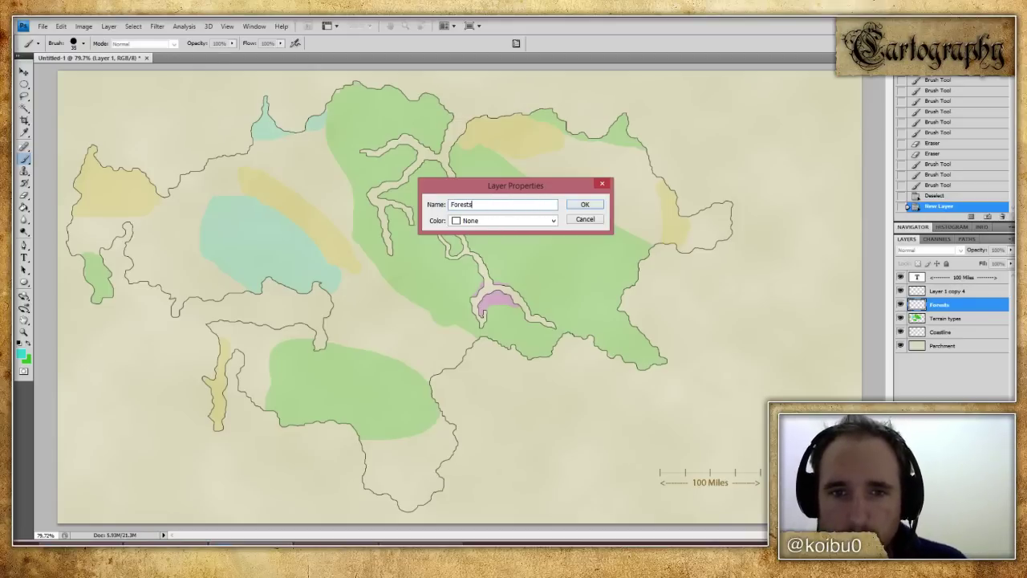
{"action": "key", "text": "Return"}
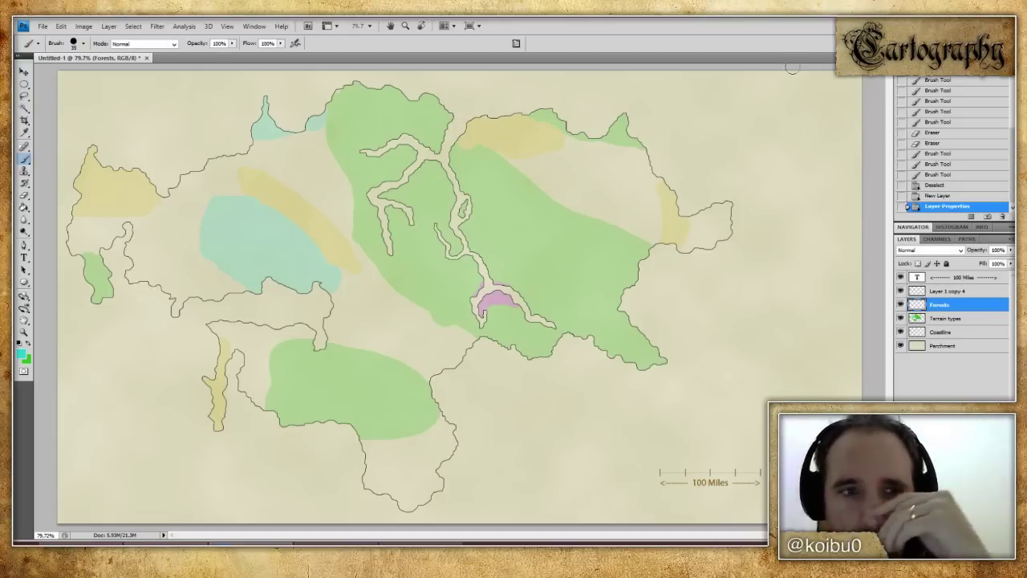
- Draw three small black trees in the northern part of the small western green peninsula, using a size 1 brush
{"action": "left_click", "coordinate": [29, 344]}
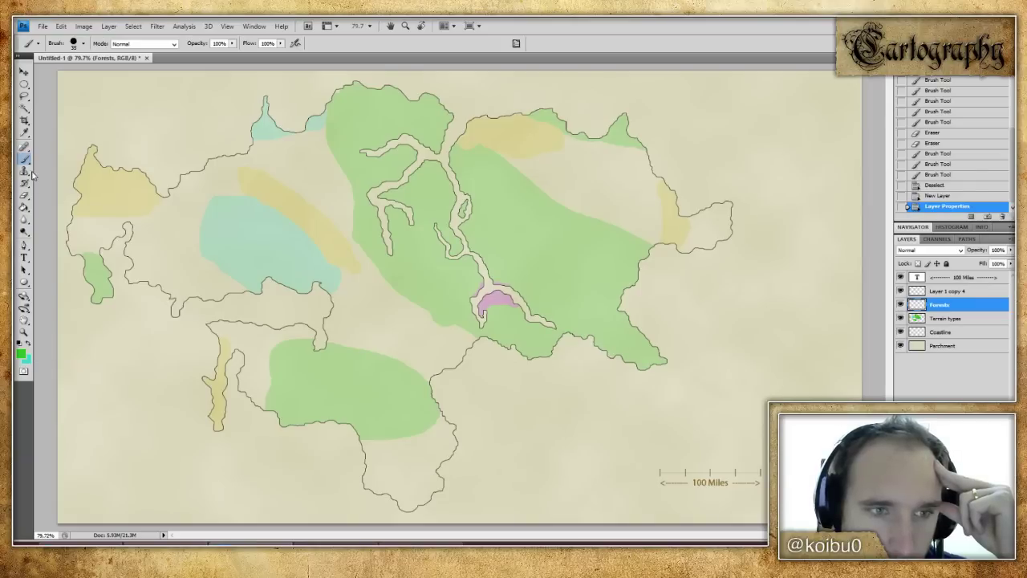
{"action": "key", "text": "bracketleft"}
{"action": "key", "text": "bracketleft"}
{"action": "key", "text": "bracketleft"}
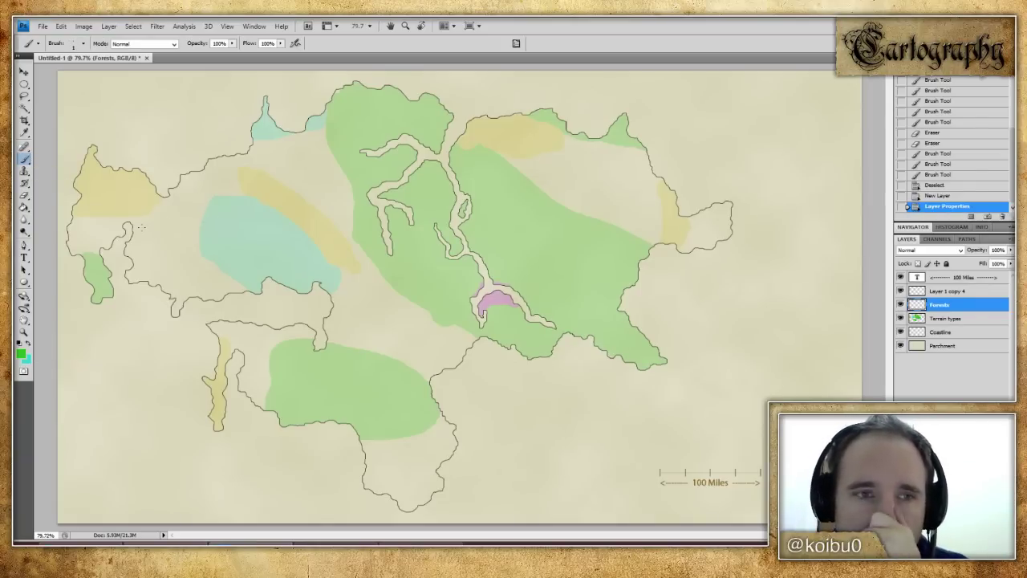
{"action": "double_click", "coordinate": [24, 332]}
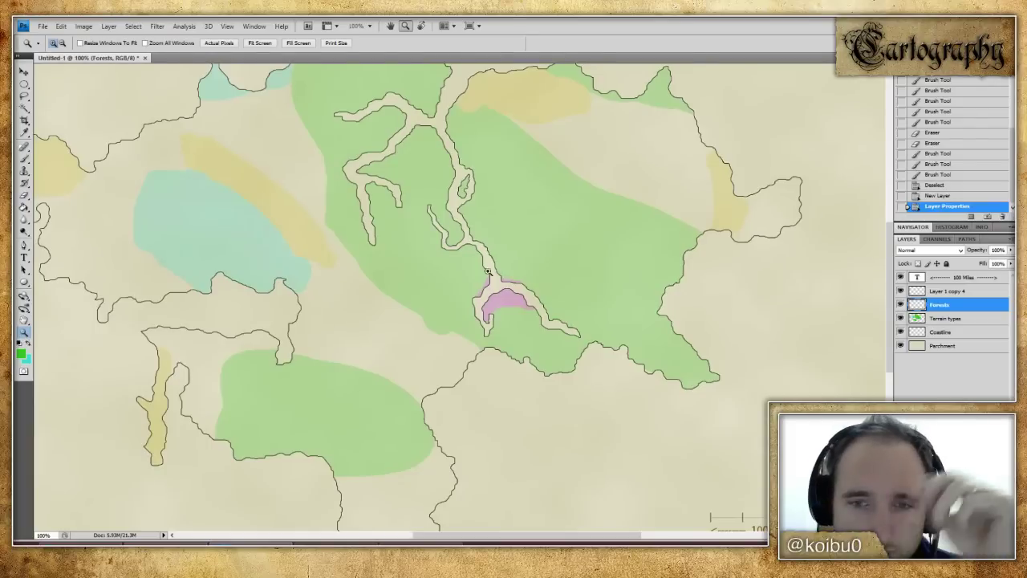
{"action": "scroll", "coordinate": [474, 510], "scroll_direction": "left", "scroll_amount": 5}
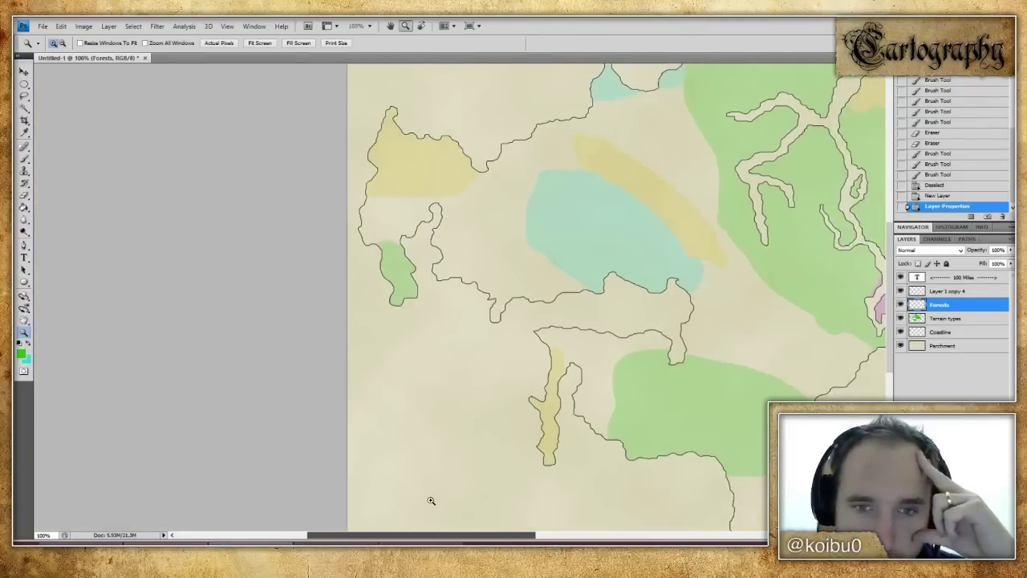
{"action": "left_click", "coordinate": [24, 159]}
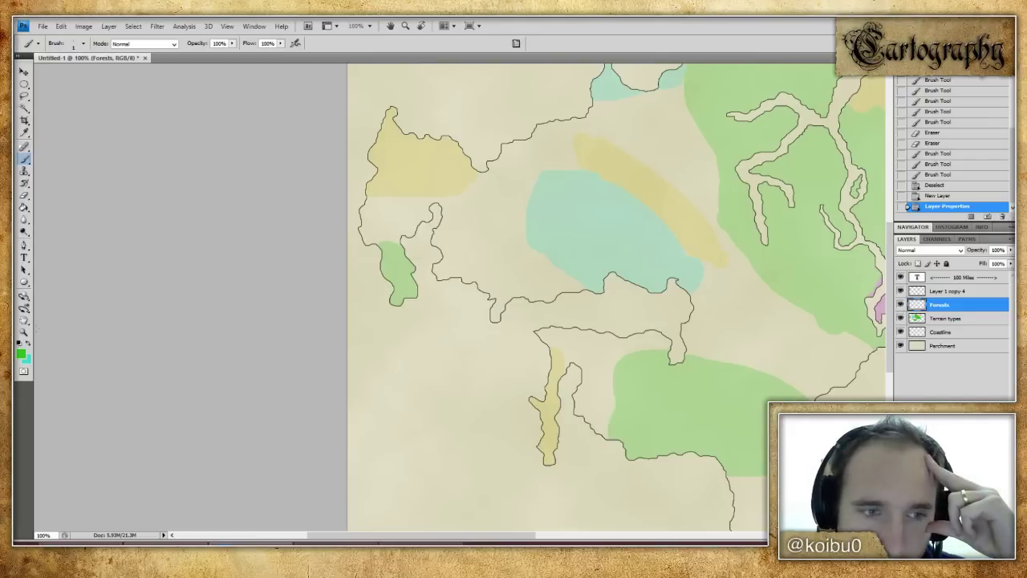
{"action": "key", "text": "z"}
{"action": "left_click_drag", "start_coordinate": [348, 242], "coordinate": [376, 271]}
{"action": "key", "text": "b"}
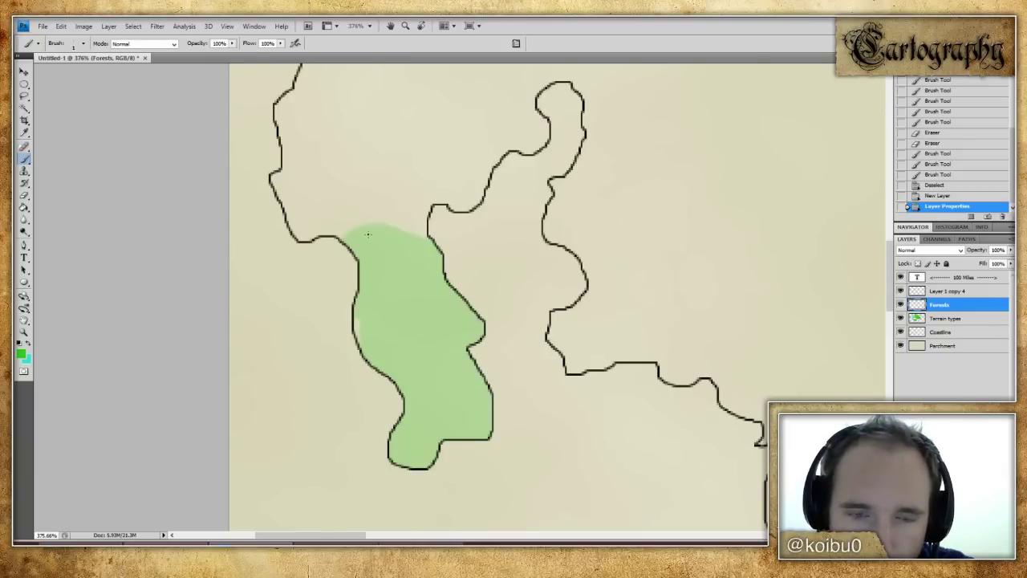
{"action": "left_click", "coordinate": [20, 343]}
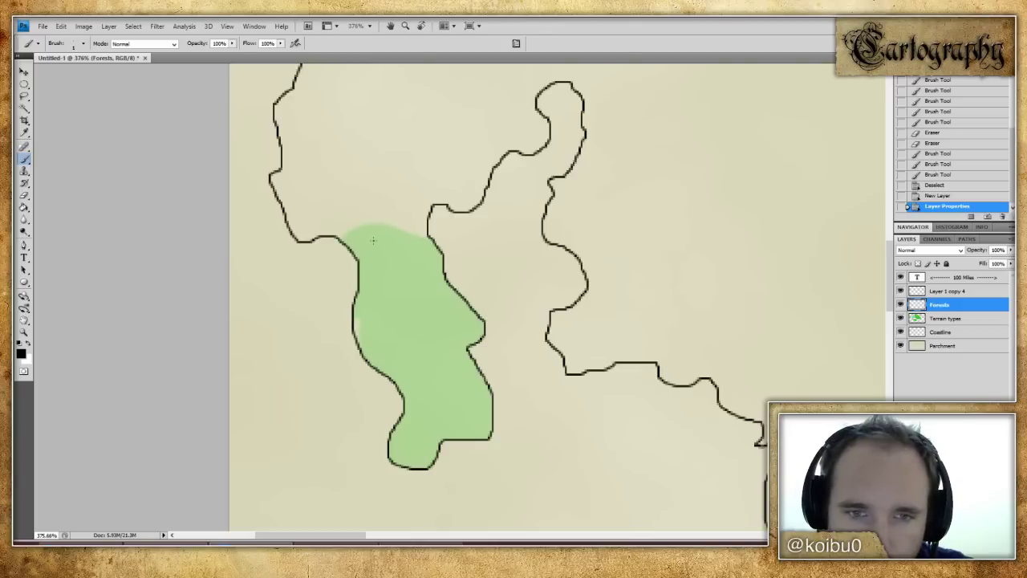
{"action": "mouse_move", "coordinate": [374, 244]}
{"action": "left_mouse_down"}
{"action": "mouse_move", "coordinate": [403, 259]}
{"action": "mouse_move", "coordinate": [403, 273]}
{"action": "mouse_move", "coordinate": [398, 260]}
{"action": "mouse_move", "coordinate": [409, 261]}
{"action": "mouse_move", "coordinate": [380, 301]}
{"action": "left_mouse_up"}
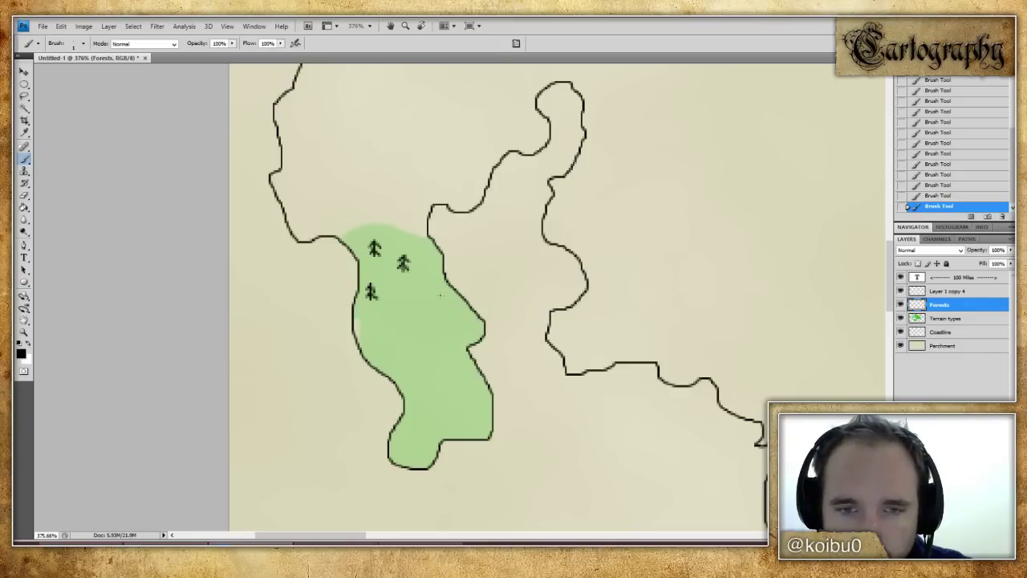
- Draw eight more small black trees across the western green peninsula, including two near its southern tip
{"action": "mouse_move", "coordinate": [444, 300]}
{"action": "left_mouse_down"}
{"action": "mouse_move", "coordinate": [437, 317]}
{"action": "mouse_move", "coordinate": [451, 308]}
{"action": "left_mouse_up"}
{"action": "left_click_drag", "start_coordinate": [445, 307], "coordinate": [454, 318]}
{"action": "mouse_move", "coordinate": [427, 267]}
{"action": "left_mouse_down"}
{"action": "mouse_move", "coordinate": [421, 280]}
{"action": "mouse_move", "coordinate": [433, 273]}
{"action": "left_mouse_up"}
{"action": "mouse_move", "coordinate": [427, 273]}
{"action": "left_mouse_down"}
{"action": "mouse_move", "coordinate": [434, 281]}
{"action": "mouse_move", "coordinate": [393, 322]}
{"action": "mouse_move", "coordinate": [387, 311]}
{"action": "mouse_move", "coordinate": [403, 324]}
{"action": "left_mouse_up"}
{"action": "left_click_drag", "start_coordinate": [398, 233], "coordinate": [396, 238]}
{"action": "left_click_drag", "start_coordinate": [400, 235], "coordinate": [408, 246]}
{"action": "mouse_move", "coordinate": [392, 343]}
{"action": "left_mouse_down"}
{"action": "mouse_move", "coordinate": [391, 361]}
{"action": "mouse_move", "coordinate": [384, 351]}
{"action": "left_mouse_up"}
{"action": "mouse_move", "coordinate": [390, 350]}
{"action": "left_mouse_down"}
{"action": "mouse_move", "coordinate": [385, 356]}
{"action": "mouse_move", "coordinate": [398, 348]}
{"action": "mouse_move", "coordinate": [403, 357]}
{"action": "left_mouse_up"}
{"action": "mouse_move", "coordinate": [362, 322]}
{"action": "left_mouse_down"}
{"action": "mouse_move", "coordinate": [362, 338]}
{"action": "mouse_move", "coordinate": [357, 327]}
{"action": "left_mouse_up"}
{"action": "left_click_drag", "start_coordinate": [362, 326], "coordinate": [369, 329]}
{"action": "left_click_drag", "start_coordinate": [363, 327], "coordinate": [370, 337]}
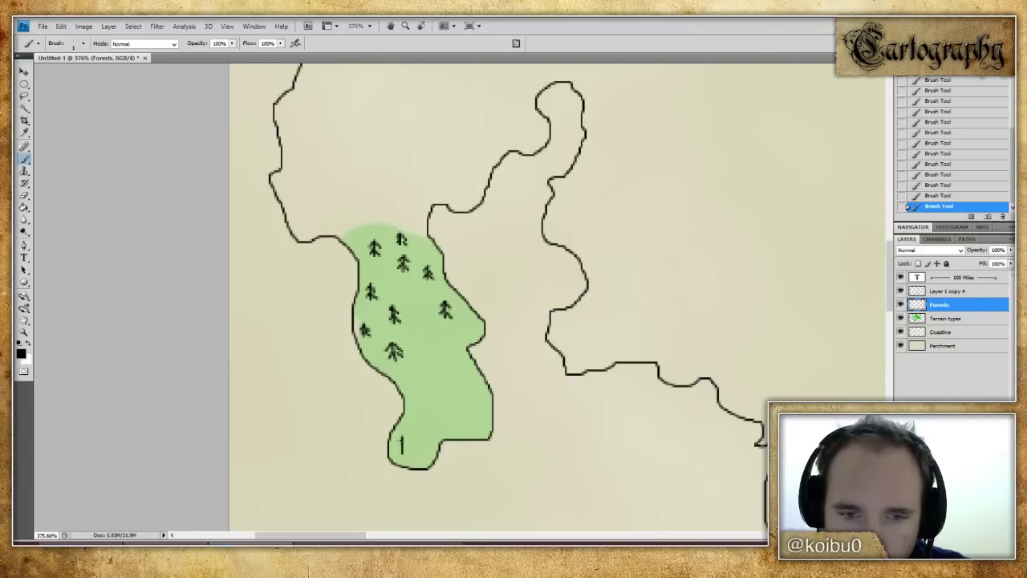
{"action": "mouse_move", "coordinate": [401, 439]}
{"action": "left_mouse_down"}
{"action": "mouse_move", "coordinate": [395, 450]}
{"action": "mouse_move", "coordinate": [406, 436]}
{"action": "mouse_move", "coordinate": [440, 438]}
{"action": "left_mouse_up"}
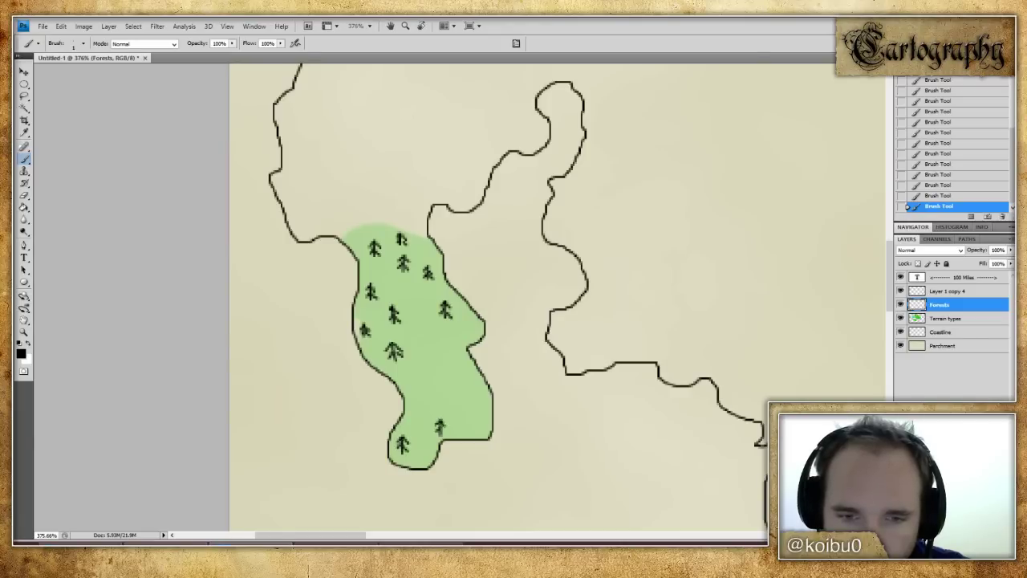
- Draw five more small black trees across the middle and southern parts of the western green peninsula
{"action": "left_click_drag", "start_coordinate": [468, 399], "coordinate": [468, 415]}
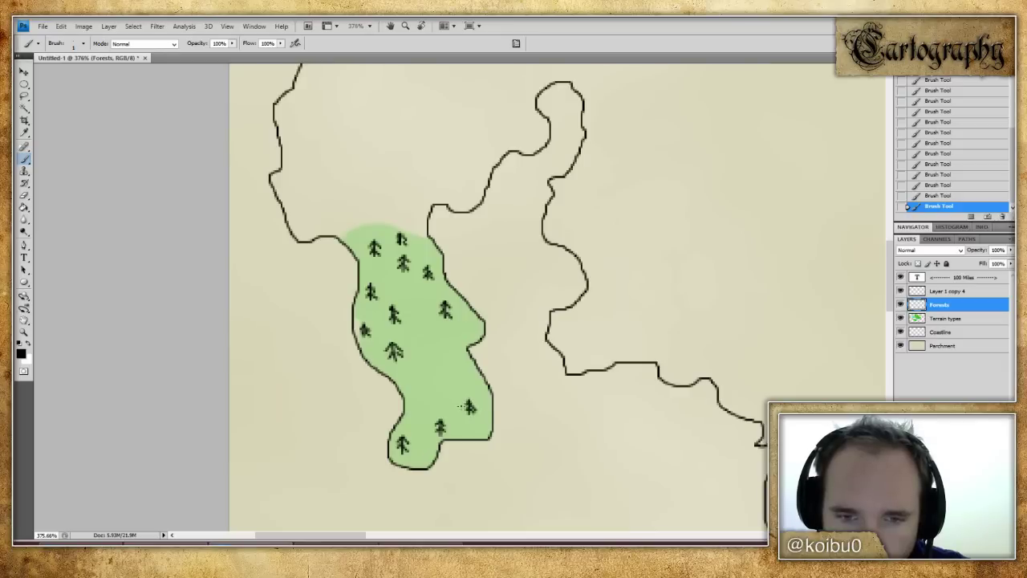
{"action": "mouse_move", "coordinate": [418, 383]}
{"action": "left_mouse_down"}
{"action": "mouse_move", "coordinate": [414, 395]}
{"action": "mouse_move", "coordinate": [425, 396]}
{"action": "left_mouse_up"}
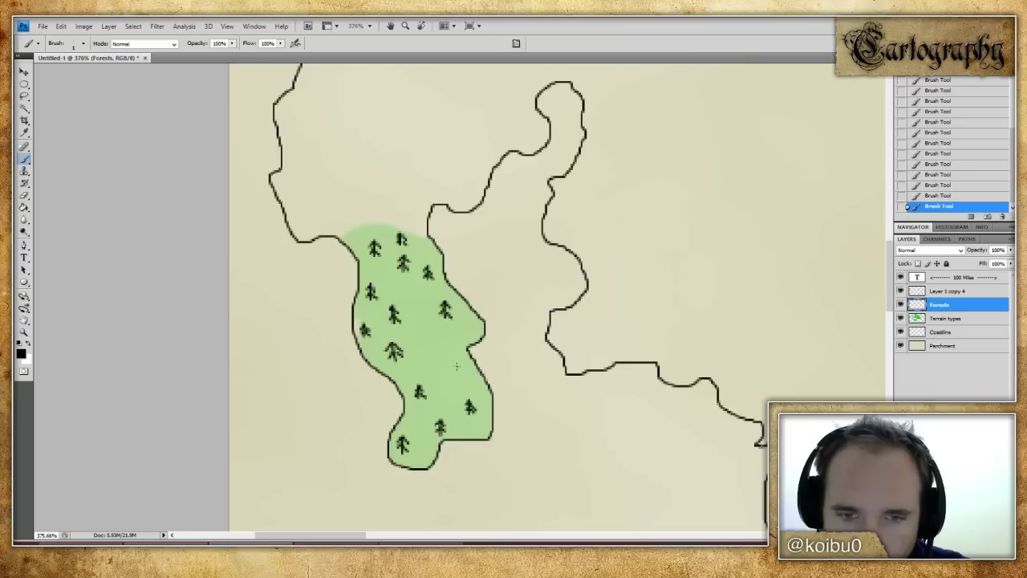
{"action": "mouse_move", "coordinate": [451, 364]}
{"action": "left_mouse_down"}
{"action": "mouse_move", "coordinate": [452, 382]}
{"action": "mouse_move", "coordinate": [458, 374]}
{"action": "mouse_move", "coordinate": [429, 366]}
{"action": "left_mouse_up"}
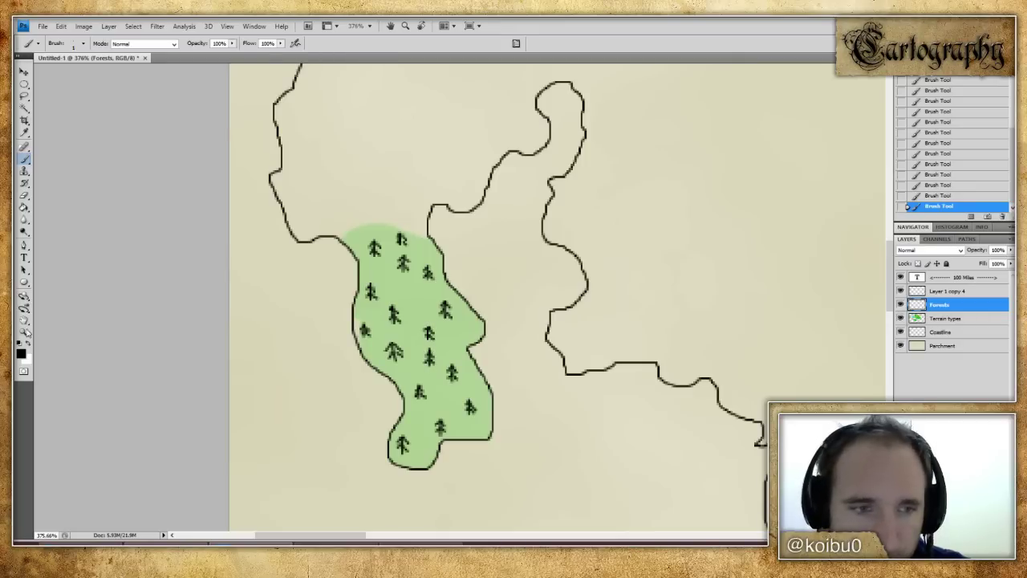
- Delete all the trees from the Forests layer and clear the selection
{"action": "double_click", "coordinate": [24, 319]}
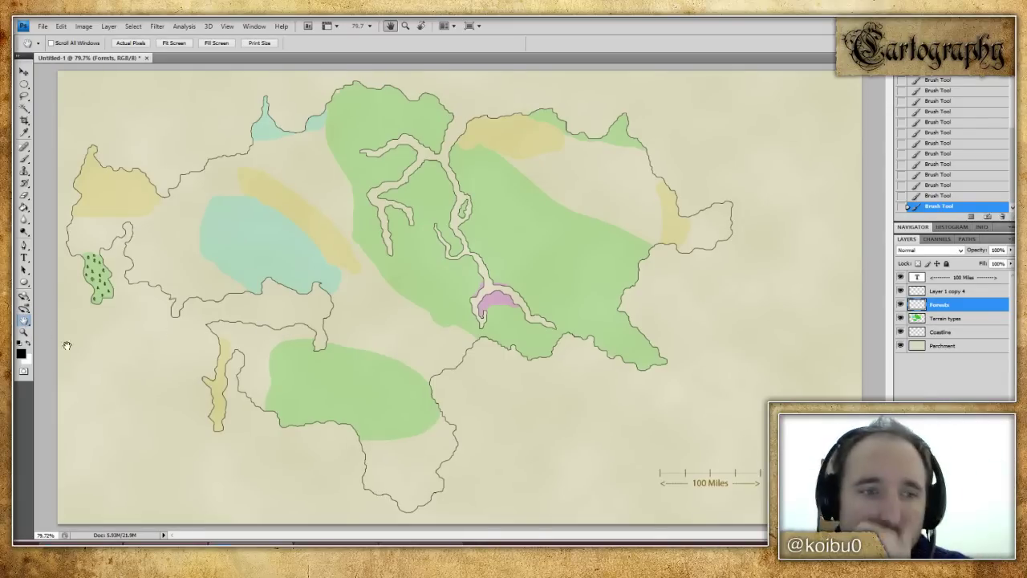
{"action": "left_click", "coordinate": [24, 331]}
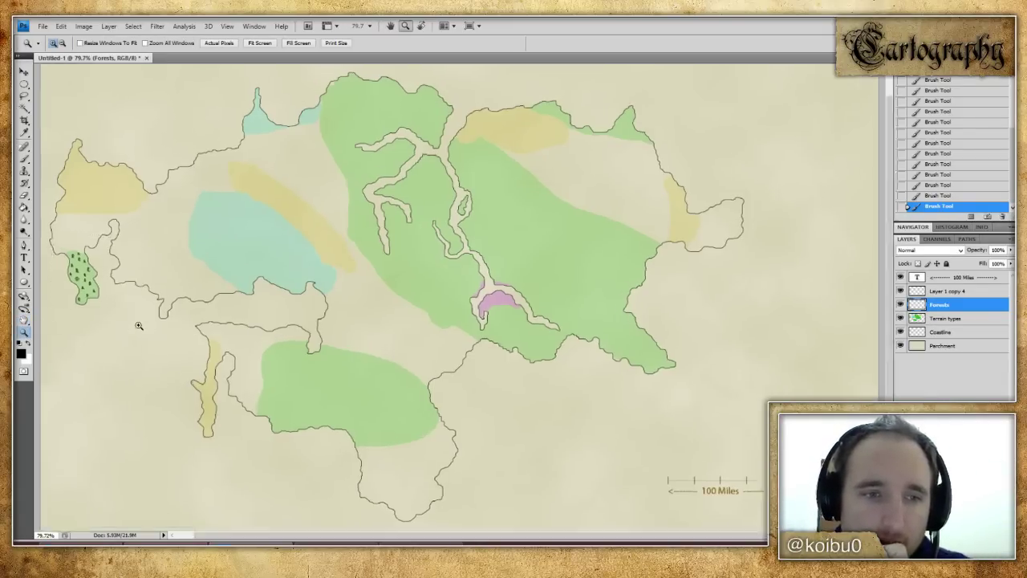
{"action": "left_click_drag", "start_coordinate": [138, 326], "coordinate": [68, 235]}
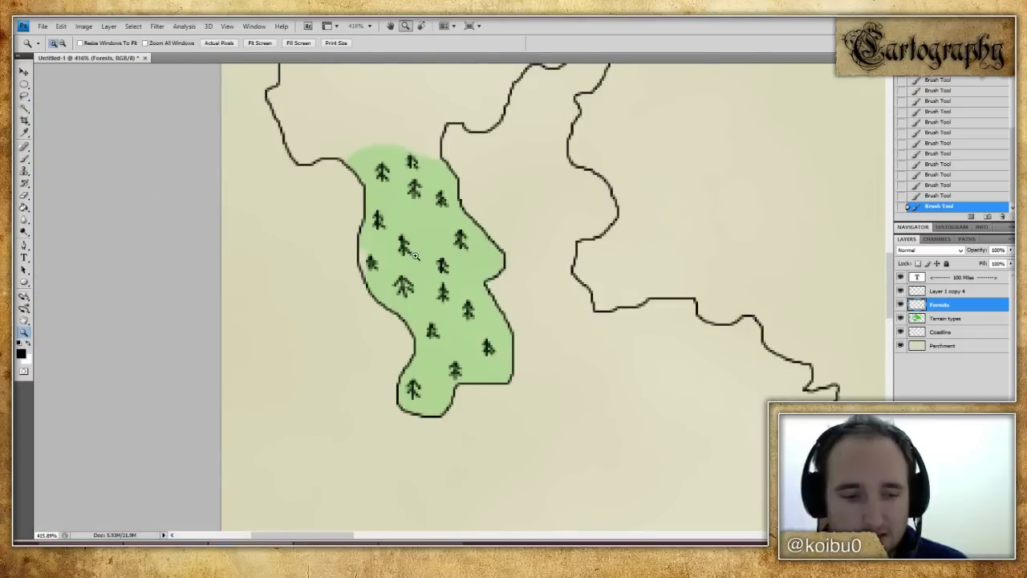
{"action": "key", "text": "ctrl+a"}
{"action": "key", "text": "Delete"}
{"action": "key", "text": "ctrl+d"}
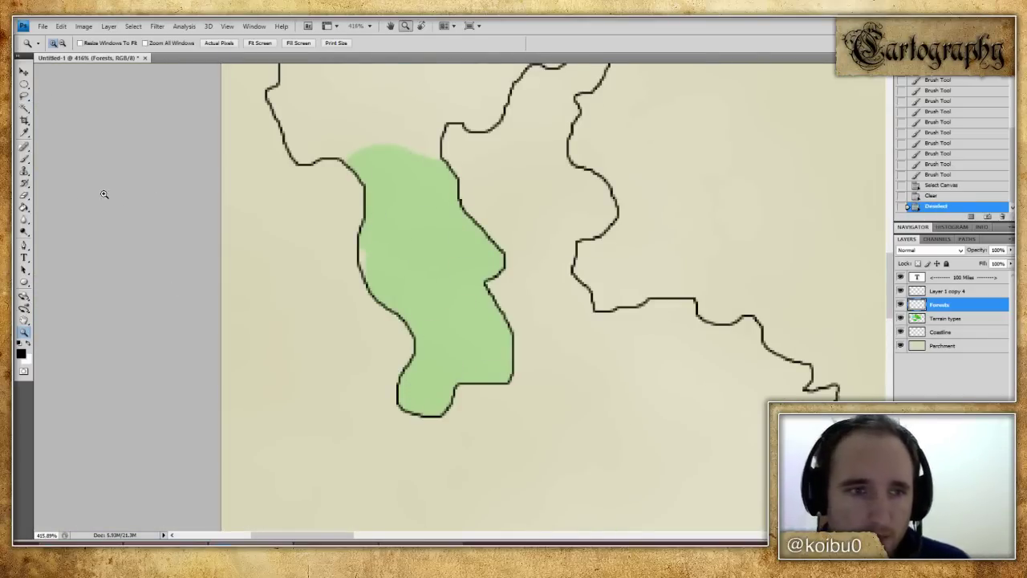
- Try a new black tree at the northern end of the western green peninsula, undoing all but its first stroke
{"action": "left_click", "coordinate": [24, 158]}
{"action": "mouse_move", "coordinate": [389, 158]}
{"action": "left_mouse_down"}
{"action": "mouse_move", "coordinate": [389, 190]}
{"action": "mouse_move", "coordinate": [381, 166]}
{"action": "mouse_move", "coordinate": [396, 170]}
{"action": "left_mouse_up"}
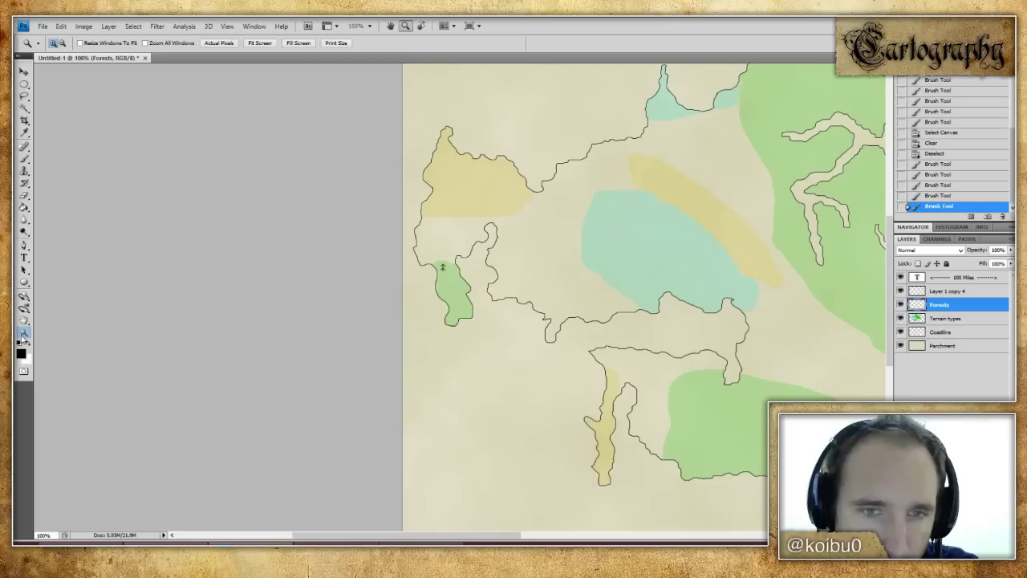
{"action": "double_click", "coordinate": [24, 332]}
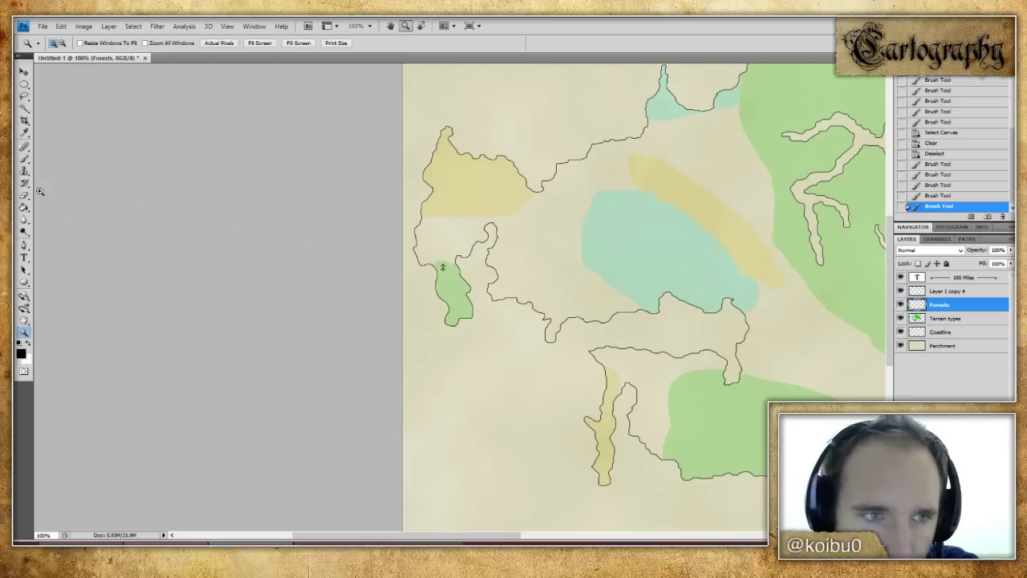
{"action": "key", "text": "ctrl+z"}
{"action": "key", "text": "ctrl+alt+z"}
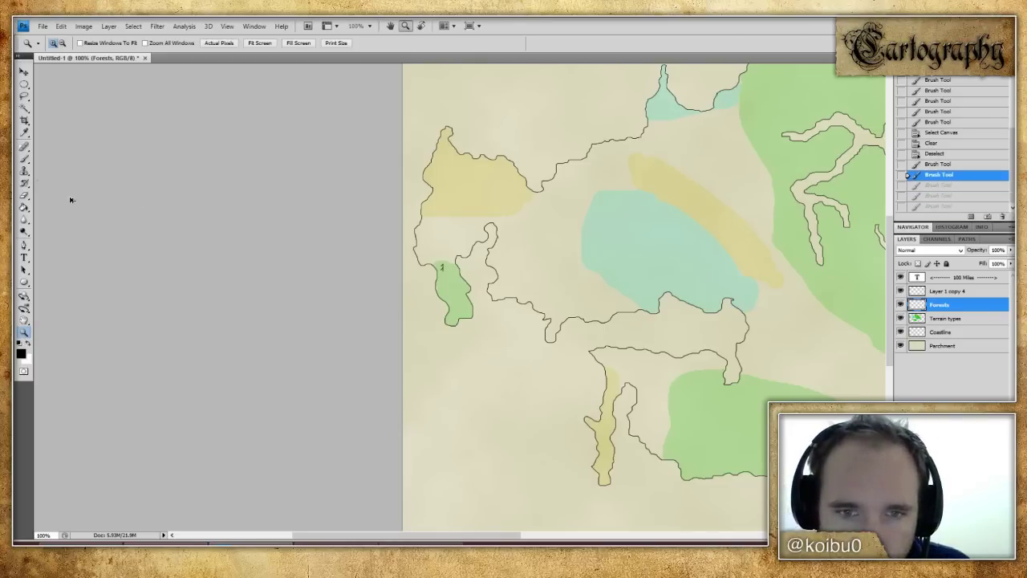
{"action": "key", "text": "ctrl+alt+z"}
{"action": "key", "text": "ctrl+alt+z"}
- Try completing the small tree at 100% zoom around its remaining stroke, and undo every stroke of it
{"action": "left_click", "coordinate": [24, 158]}
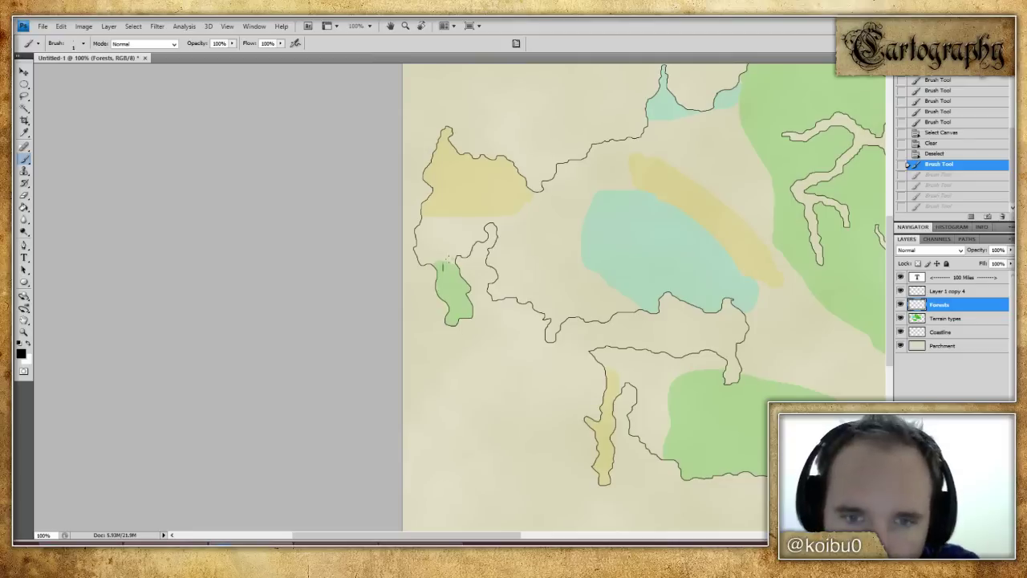
{"action": "left_click", "coordinate": [442, 268]}
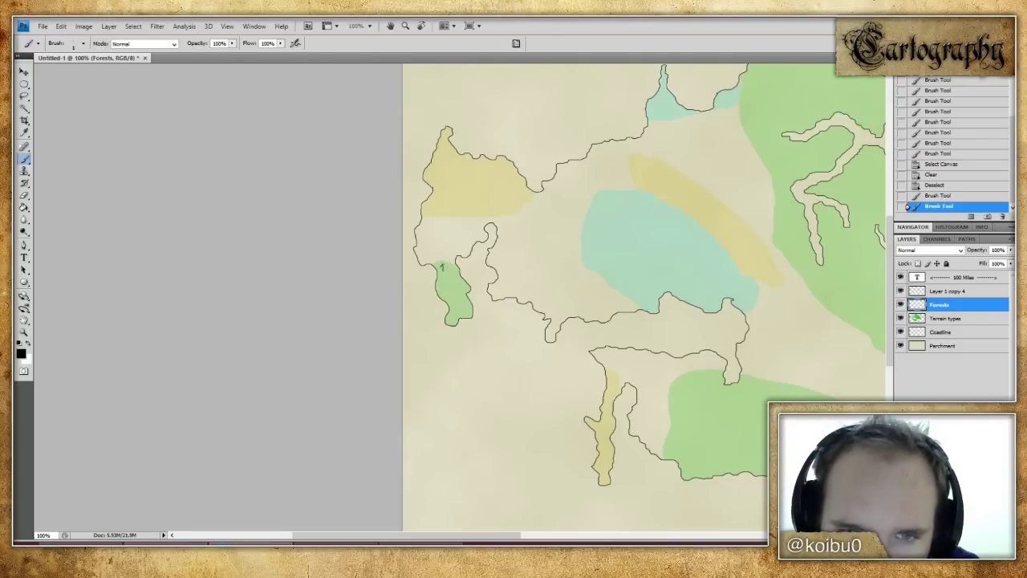
{"action": "left_click", "coordinate": [440, 267]}
{"action": "left_click", "coordinate": [441, 268]}
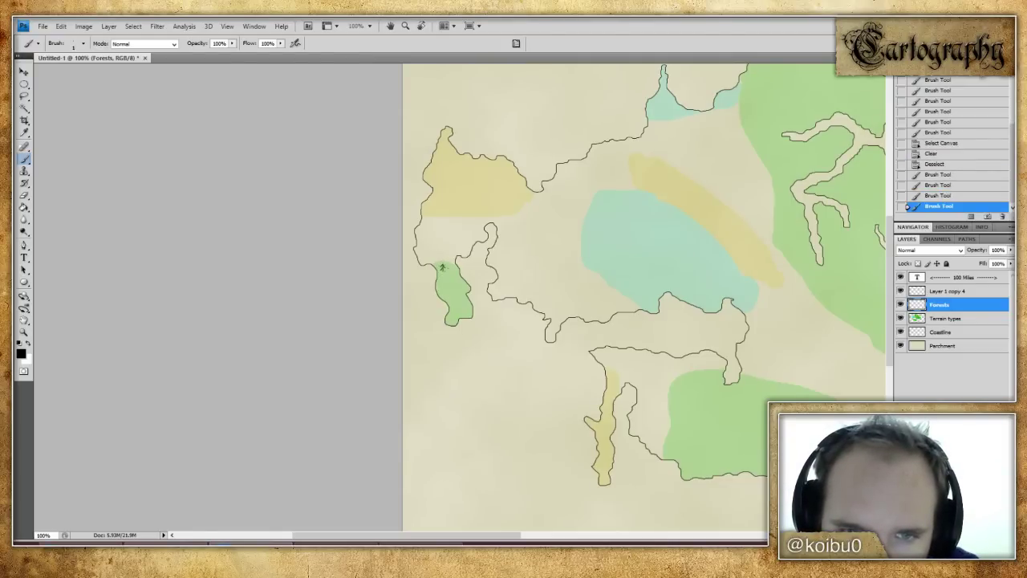
{"action": "left_click", "coordinate": [442, 267]}
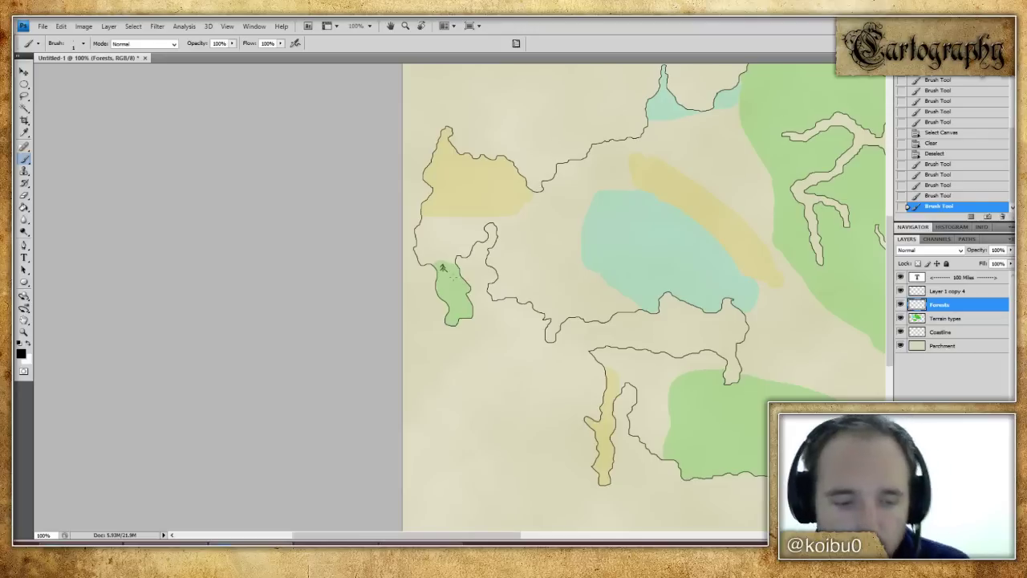
{"action": "key", "text": "ctrl+alt+z"}
{"action": "key", "text": "ctrl+alt+z"}
{"action": "key", "text": "ctrl+alt+z"}
{"action": "key", "text": "ctrl+alt+z"}
{"action": "key", "text": "ctrl+alt+z"}
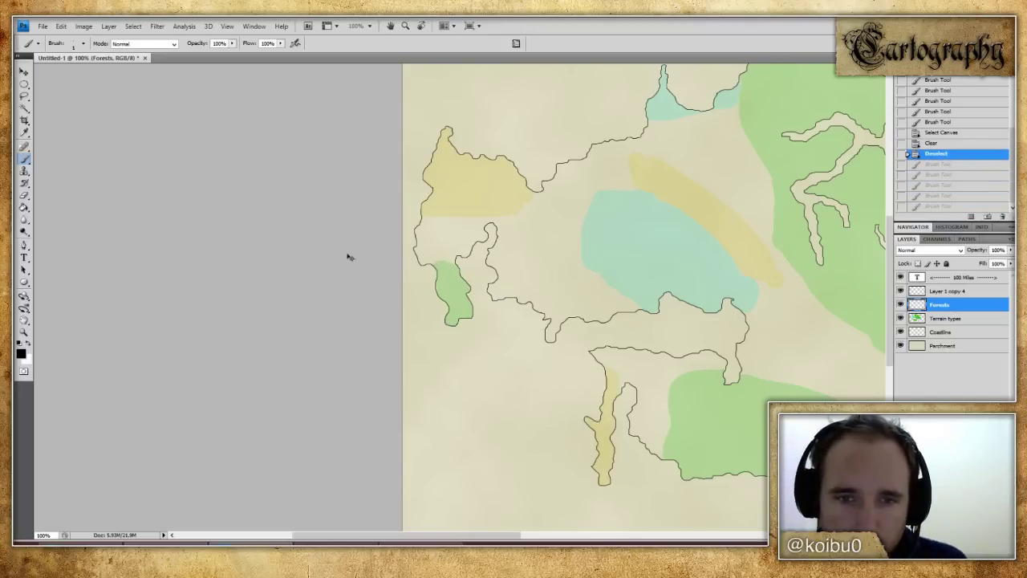
- Draw four black trees in the southern part of the western green peninsula, one of them at its southern tip
{"action": "key", "text": "z"}
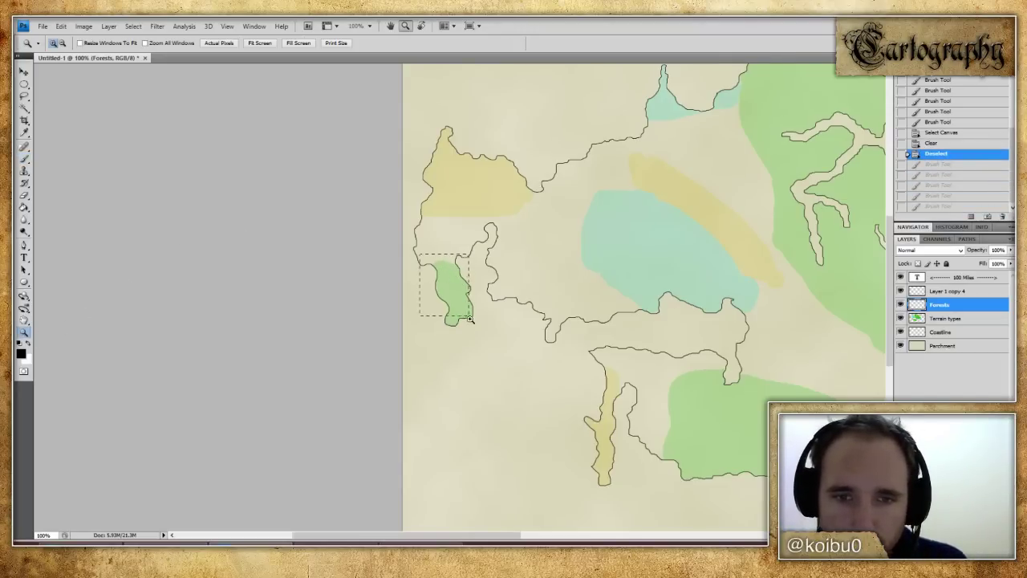
{"action": "left_click_drag", "start_coordinate": [482, 334], "coordinate": [446, 253]}
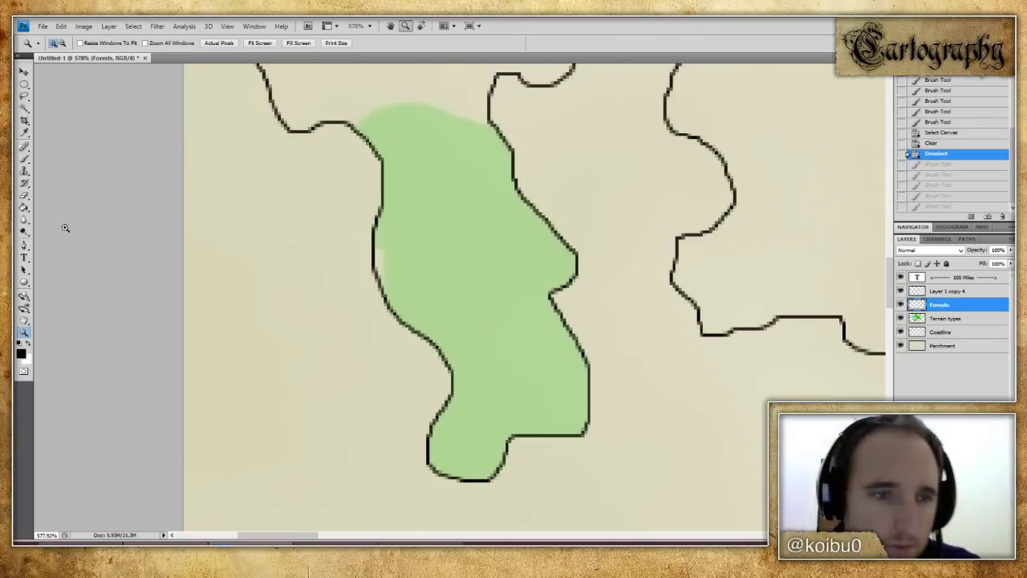
{"action": "key", "text": "b"}
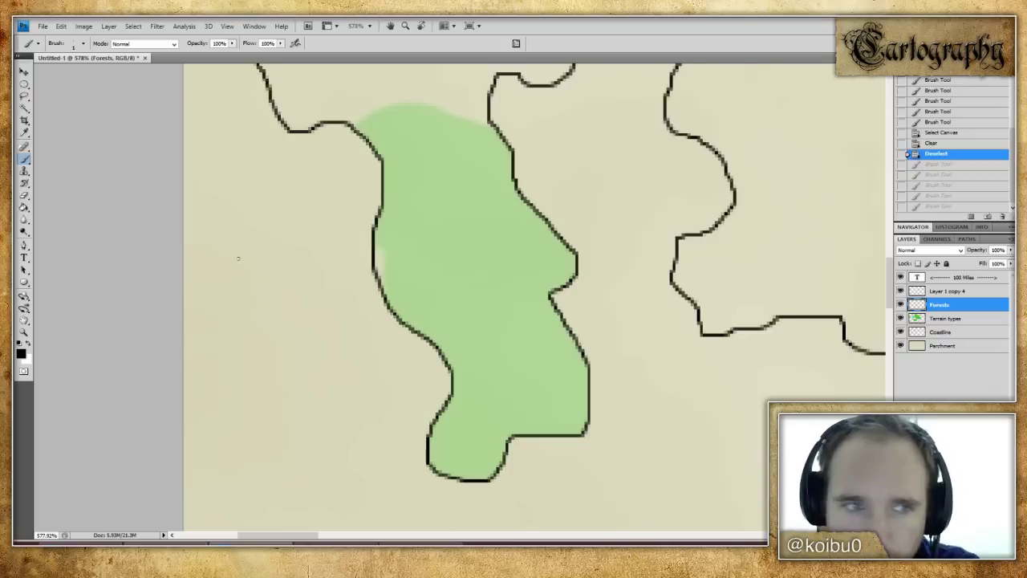
{"action": "mouse_move", "coordinate": [501, 381]}
{"action": "left_mouse_down"}
{"action": "mouse_move", "coordinate": [502, 411]}
{"action": "mouse_move", "coordinate": [502, 382]}
{"action": "mouse_move", "coordinate": [522, 411]}
{"action": "left_mouse_up"}
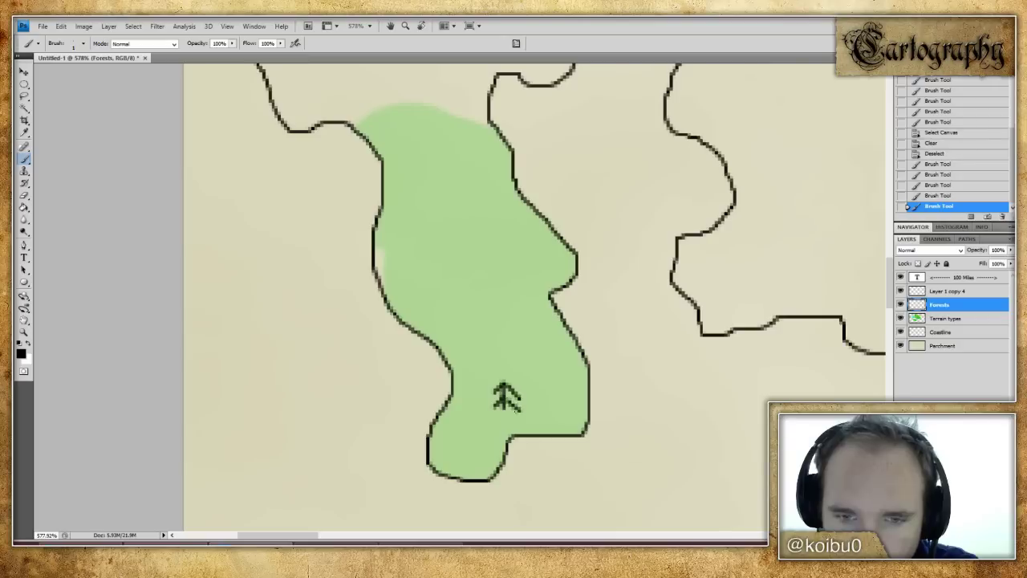
{"action": "mouse_move", "coordinate": [477, 445]}
{"action": "left_mouse_down"}
{"action": "mouse_move", "coordinate": [477, 476]}
{"action": "mouse_move", "coordinate": [465, 462]}
{"action": "mouse_move", "coordinate": [467, 474]}
{"action": "mouse_move", "coordinate": [491, 471]}
{"action": "left_mouse_up"}
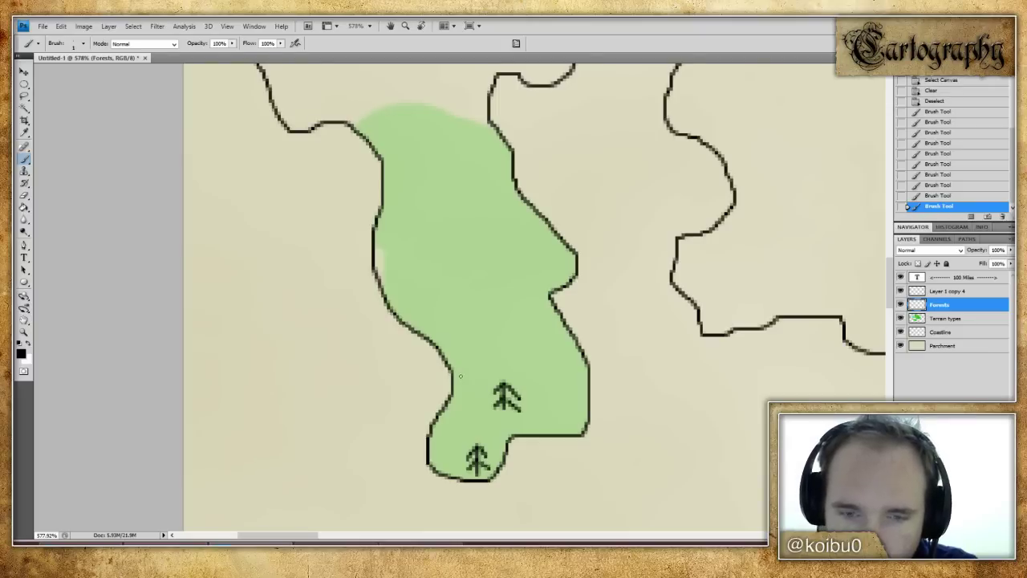
{"action": "mouse_move", "coordinate": [463, 356]}
{"action": "left_mouse_down"}
{"action": "mouse_move", "coordinate": [463, 396]}
{"action": "mouse_move", "coordinate": [467, 360]}
{"action": "mouse_move", "coordinate": [478, 387]}
{"action": "mouse_move", "coordinate": [448, 373]}
{"action": "mouse_move", "coordinate": [454, 384]}
{"action": "left_mouse_up"}
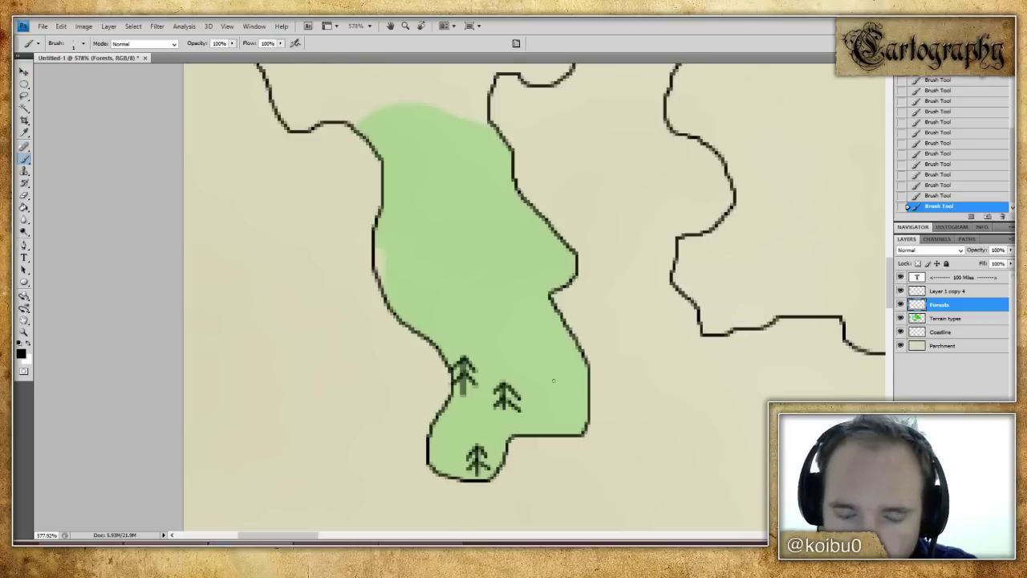
{"action": "mouse_move", "coordinate": [566, 393]}
{"action": "left_mouse_down"}
{"action": "mouse_move", "coordinate": [567, 422]}
{"action": "mouse_move", "coordinate": [561, 404]}
{"action": "mouse_move", "coordinate": [560, 415]}
{"action": "mouse_move", "coordinate": [579, 409]}
{"action": "mouse_move", "coordinate": [553, 412]}
{"action": "left_mouse_up"}
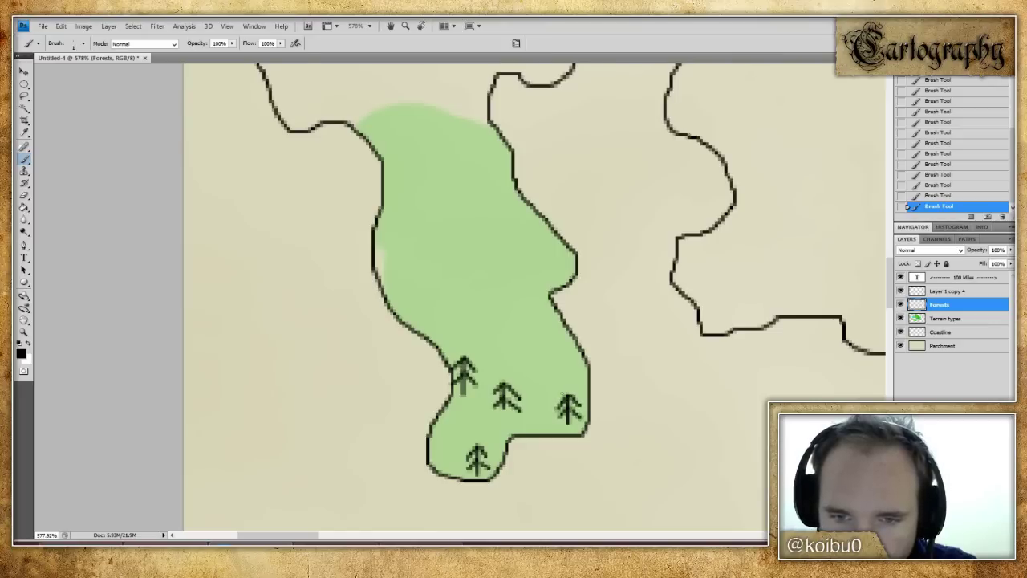
- Draw four more black trees across the middle of the western green peninsula, between its west and east shores
{"action": "mouse_move", "coordinate": [536, 334]}
{"action": "left_mouse_down"}
{"action": "mouse_move", "coordinate": [537, 363]}
{"action": "mouse_move", "coordinate": [529, 347]}
{"action": "mouse_move", "coordinate": [544, 344]}
{"action": "left_mouse_up"}
{"action": "left_click_drag", "start_coordinate": [538, 344], "coordinate": [549, 353]}
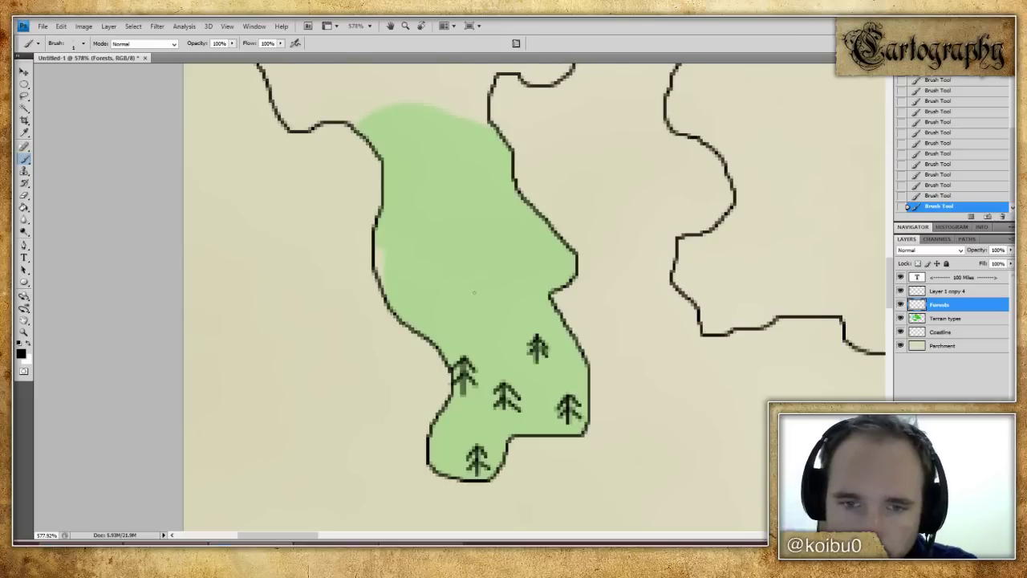
{"action": "mouse_move", "coordinate": [488, 294]}
{"action": "left_mouse_down"}
{"action": "mouse_move", "coordinate": [488, 321]}
{"action": "mouse_move", "coordinate": [476, 303]}
{"action": "mouse_move", "coordinate": [476, 319]}
{"action": "mouse_move", "coordinate": [502, 305]}
{"action": "mouse_move", "coordinate": [507, 322]}
{"action": "left_mouse_up"}
{"action": "mouse_move", "coordinate": [414, 283]}
{"action": "left_mouse_down"}
{"action": "mouse_move", "coordinate": [413, 305]}
{"action": "mouse_move", "coordinate": [423, 295]}
{"action": "left_mouse_up"}
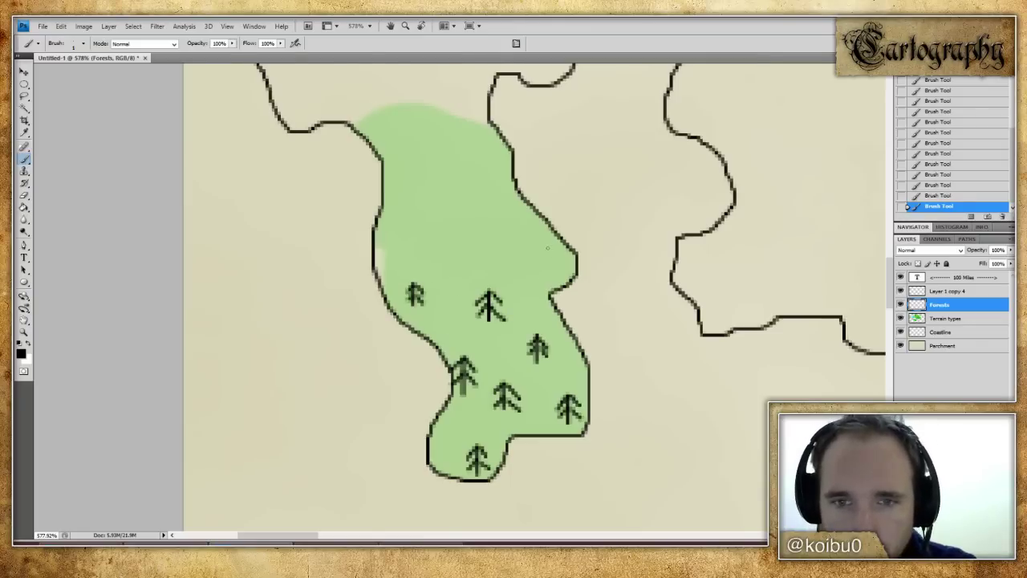
{"action": "mouse_move", "coordinate": [536, 247]}
{"action": "left_mouse_down"}
{"action": "mouse_move", "coordinate": [537, 272]}
{"action": "mouse_move", "coordinate": [526, 265]}
{"action": "mouse_move", "coordinate": [548, 257]}
{"action": "mouse_move", "coordinate": [547, 267]}
{"action": "left_mouse_up"}
- Erase the overlong lower-right branch of the central tree with a lasso selection and repaint its end shorter
{"action": "left_click", "coordinate": [24, 95]}
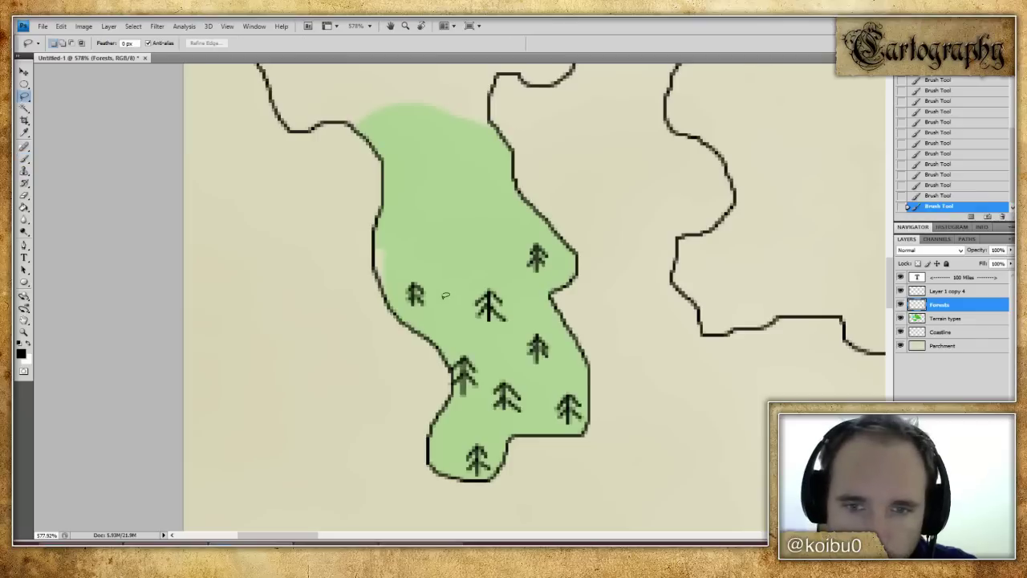
{"action": "mouse_move", "coordinate": [501, 307]}
{"action": "left_mouse_down"}
{"action": "mouse_move", "coordinate": [493, 320]}
{"action": "mouse_move", "coordinate": [517, 321]}
{"action": "mouse_move", "coordinate": [508, 310]}
{"action": "left_mouse_up"}
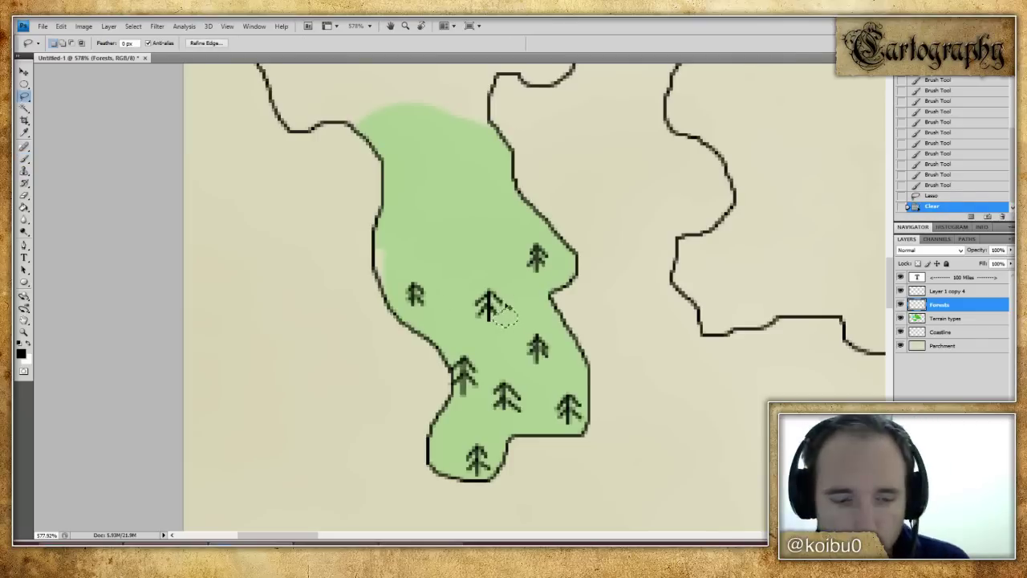
{"action": "key", "text": "Delete"}
{"action": "key", "text": "ctrl+d"}
{"action": "left_click", "coordinate": [24, 158]}
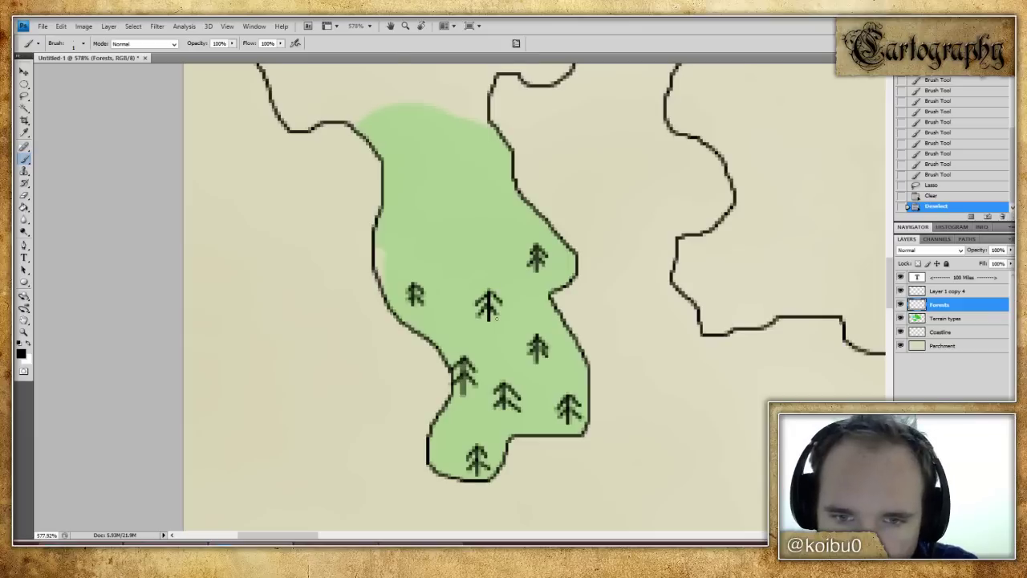
{"action": "left_click", "coordinate": [500, 317]}
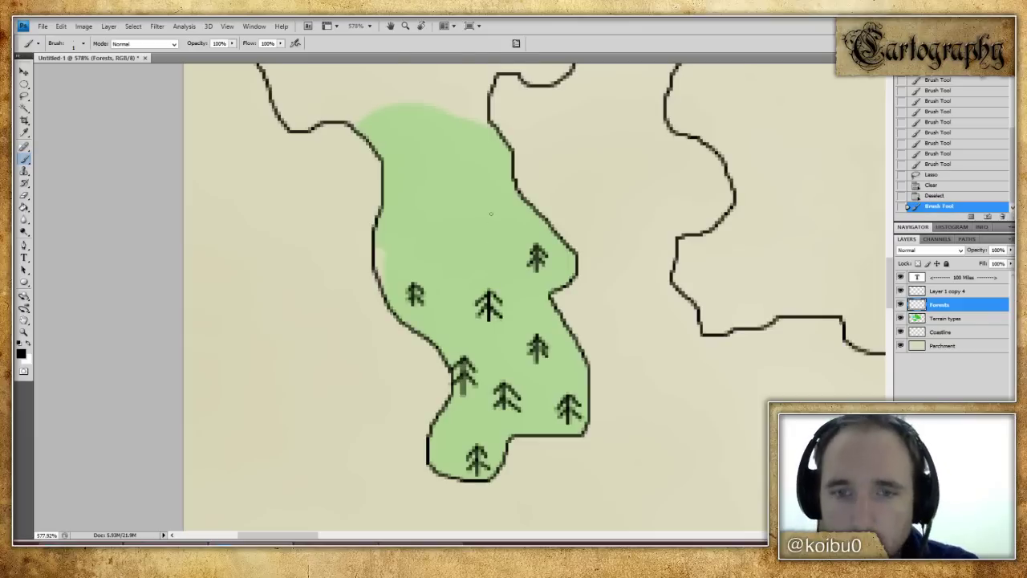
- Draw five black trees across the northern part of the western green peninsula
{"action": "mouse_move", "coordinate": [451, 230]}
{"action": "left_mouse_down"}
{"action": "mouse_move", "coordinate": [451, 250]}
{"action": "mouse_move", "coordinate": [445, 233]}
{"action": "mouse_move", "coordinate": [455, 238]}
{"action": "left_mouse_up"}
{"action": "mouse_move", "coordinate": [394, 215]}
{"action": "left_mouse_down"}
{"action": "mouse_move", "coordinate": [393, 241]}
{"action": "mouse_move", "coordinate": [382, 230]}
{"action": "mouse_move", "coordinate": [407, 233]}
{"action": "mouse_move", "coordinate": [382, 244]}
{"action": "mouse_move", "coordinate": [399, 251]}
{"action": "left_mouse_up"}
{"action": "mouse_move", "coordinate": [488, 192]}
{"action": "left_mouse_down"}
{"action": "mouse_move", "coordinate": [490, 211]}
{"action": "mouse_move", "coordinate": [498, 207]}
{"action": "left_mouse_up"}
{"action": "mouse_move", "coordinate": [451, 146]}
{"action": "left_mouse_down"}
{"action": "mouse_move", "coordinate": [450, 174]}
{"action": "mouse_move", "coordinate": [440, 161]}
{"action": "mouse_move", "coordinate": [440, 172]}
{"action": "mouse_move", "coordinate": [461, 163]}
{"action": "mouse_move", "coordinate": [465, 178]}
{"action": "mouse_move", "coordinate": [450, 181]}
{"action": "left_mouse_up"}
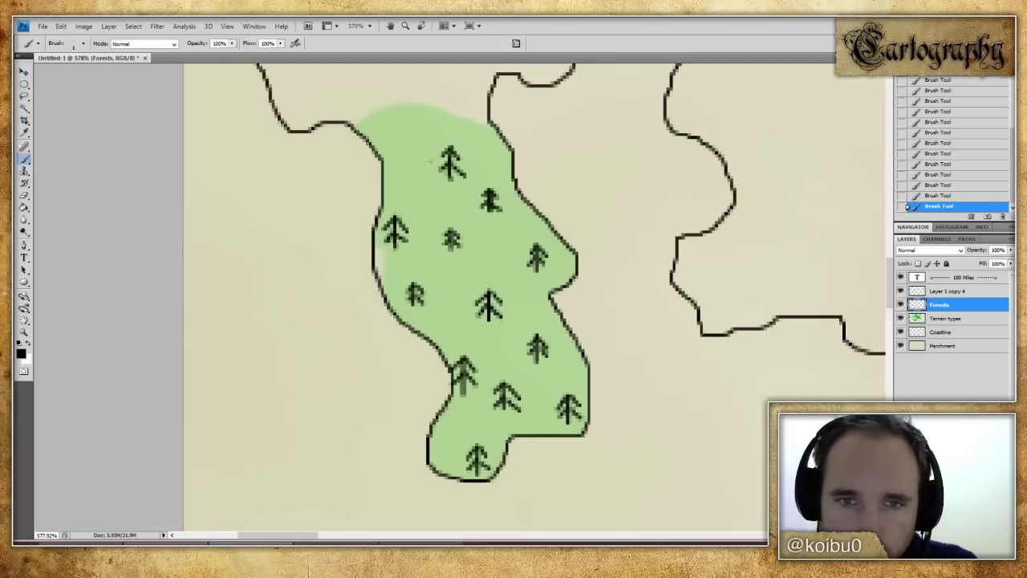
{"action": "mouse_move", "coordinate": [408, 135]}
{"action": "left_mouse_down"}
{"action": "mouse_move", "coordinate": [408, 166]}
{"action": "mouse_move", "coordinate": [399, 148]}
{"action": "mouse_move", "coordinate": [399, 159]}
{"action": "mouse_move", "coordinate": [414, 144]}
{"action": "left_mouse_up"}
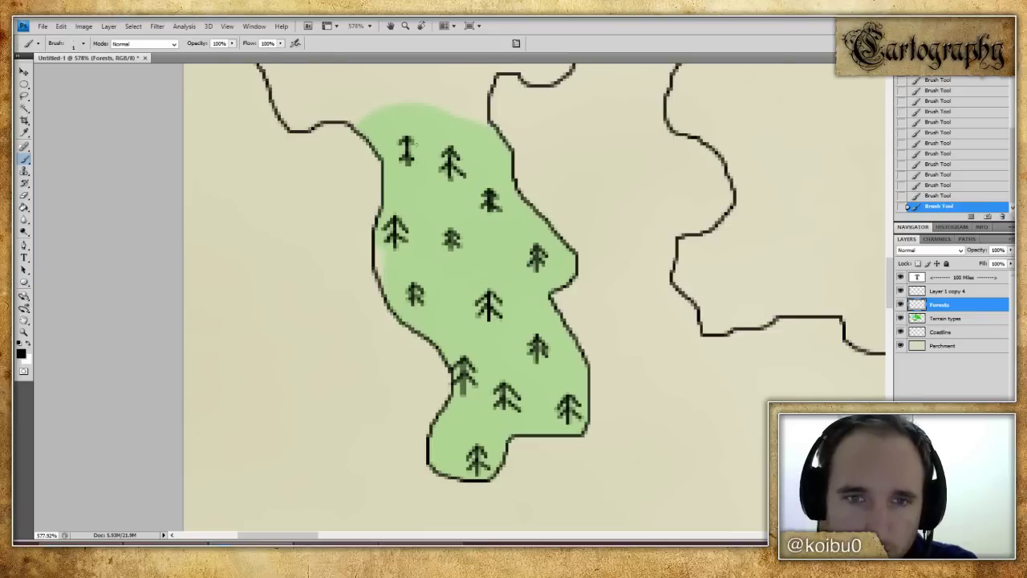
{"action": "left_click_drag", "start_coordinate": [406, 148], "coordinate": [399, 155]}
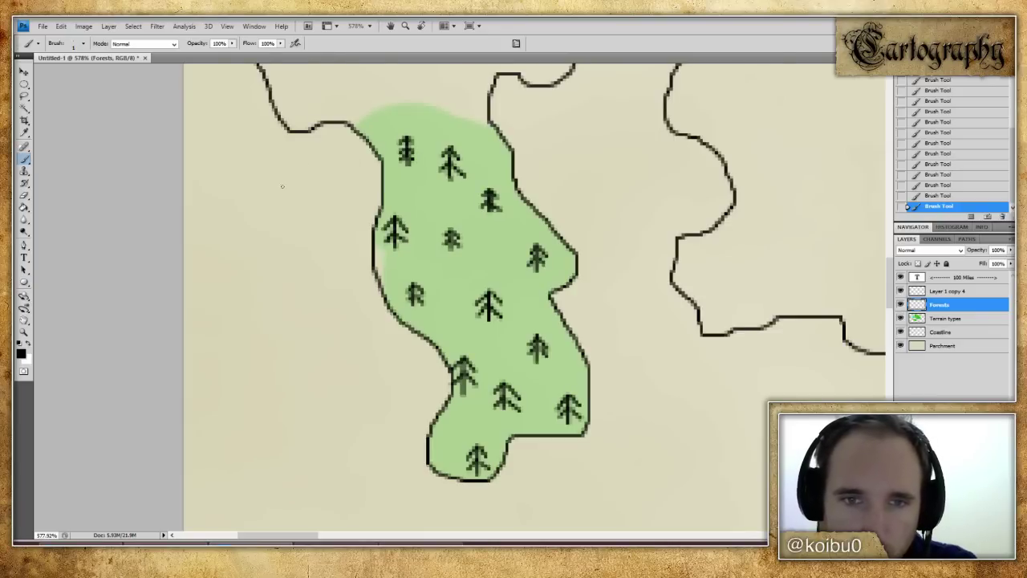
- Copy the western peninsula's trees with a lasso selection and place the copy in the northwest of the southern green area at 100% zoom
{"action": "double_click", "coordinate": [25, 326]}
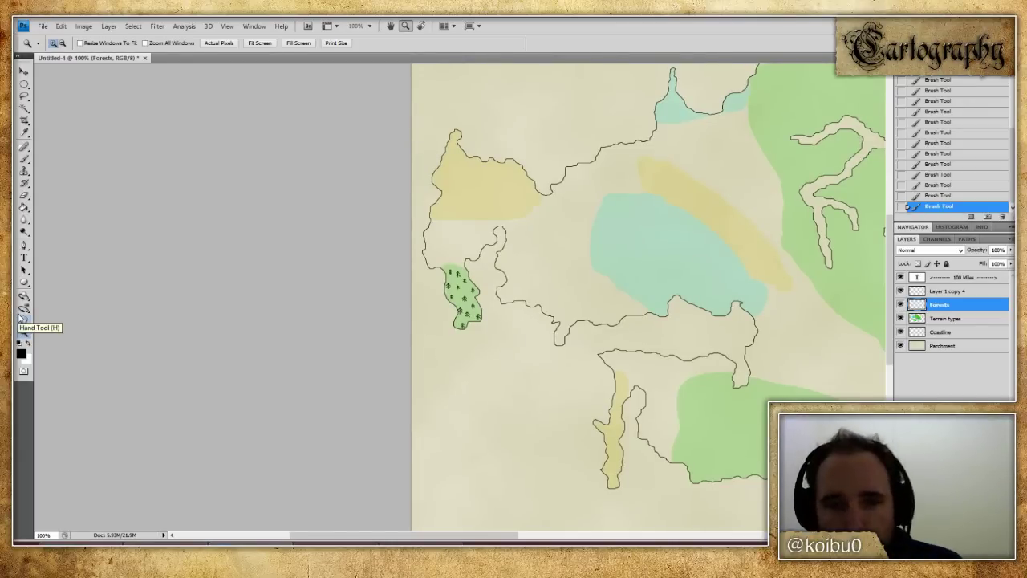
{"action": "left_click_drag", "start_coordinate": [514, 532], "coordinate": [588, 529]}
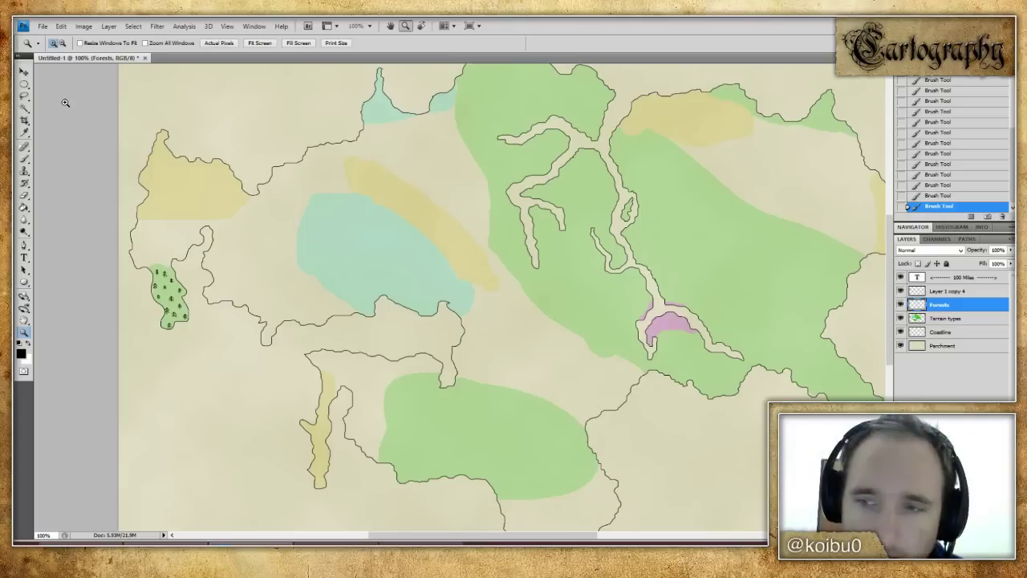
{"action": "left_click", "coordinate": [24, 95]}
{"action": "mouse_move", "coordinate": [221, 244]}
{"action": "left_mouse_down"}
{"action": "mouse_move", "coordinate": [134, 251]}
{"action": "mouse_move", "coordinate": [132, 340]}
{"action": "mouse_move", "coordinate": [261, 248]}
{"action": "left_mouse_up"}
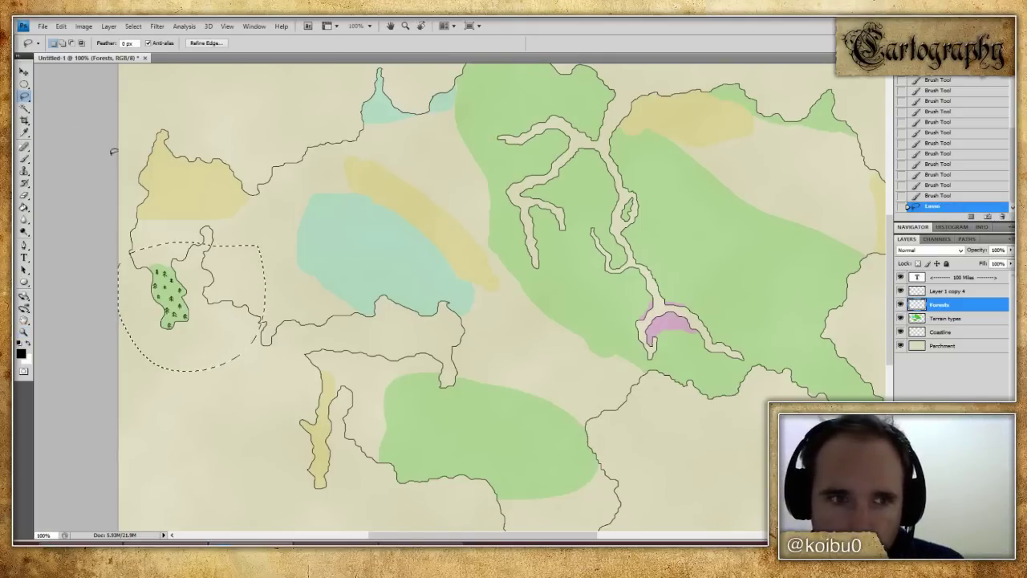
{"action": "key", "text": "ctrl+c"}
{"action": "key", "text": "ctrl+v"}
{"action": "left_click", "coordinate": [24, 71]}
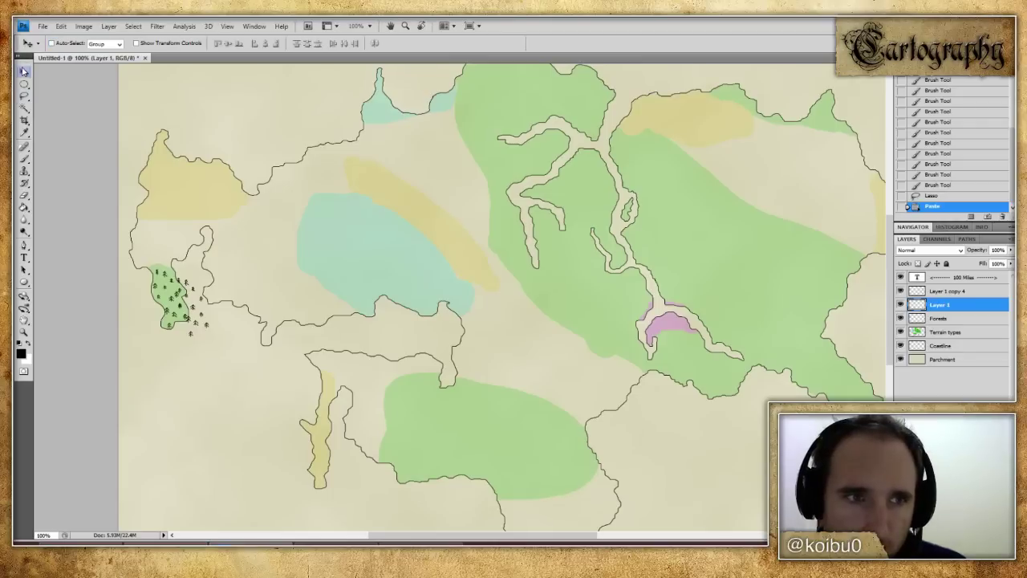
{"action": "left_click_drag", "start_coordinate": [187, 316], "coordinate": [433, 438]}
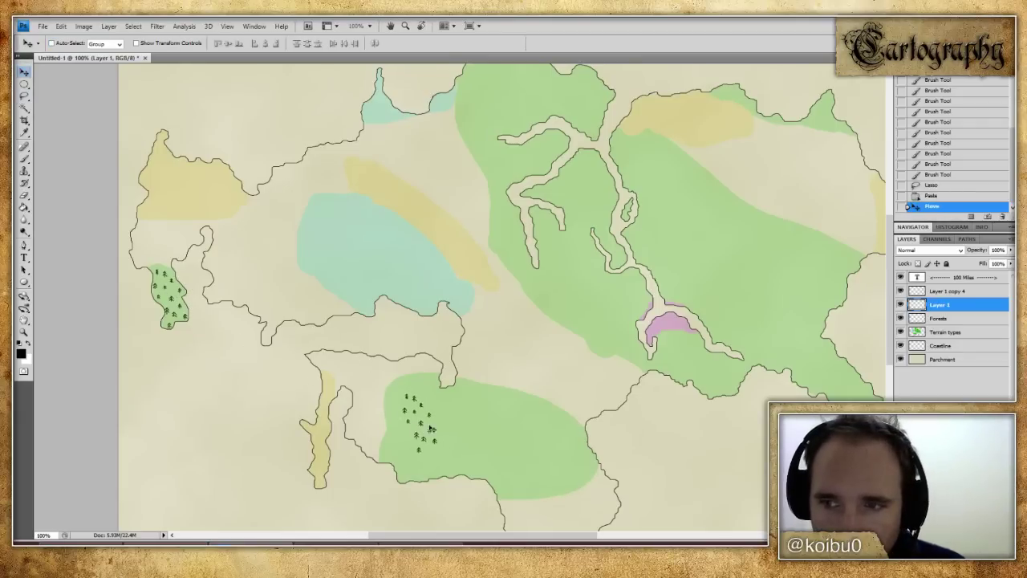
- Paste three more copies of the tree cluster in a row running southeast across the southern green area
{"action": "key", "text": "ctrl+v"}
{"action": "left_click_drag", "start_coordinate": [462, 312], "coordinate": [462, 448]}
{"action": "key", "text": "ctrl+v"}
{"action": "left_click_drag", "start_coordinate": [482, 337], "coordinate": [493, 467]}
{"action": "key", "text": "ctrl+v"}
{"action": "left_click_drag", "start_coordinate": [462, 303], "coordinate": [536, 469]}
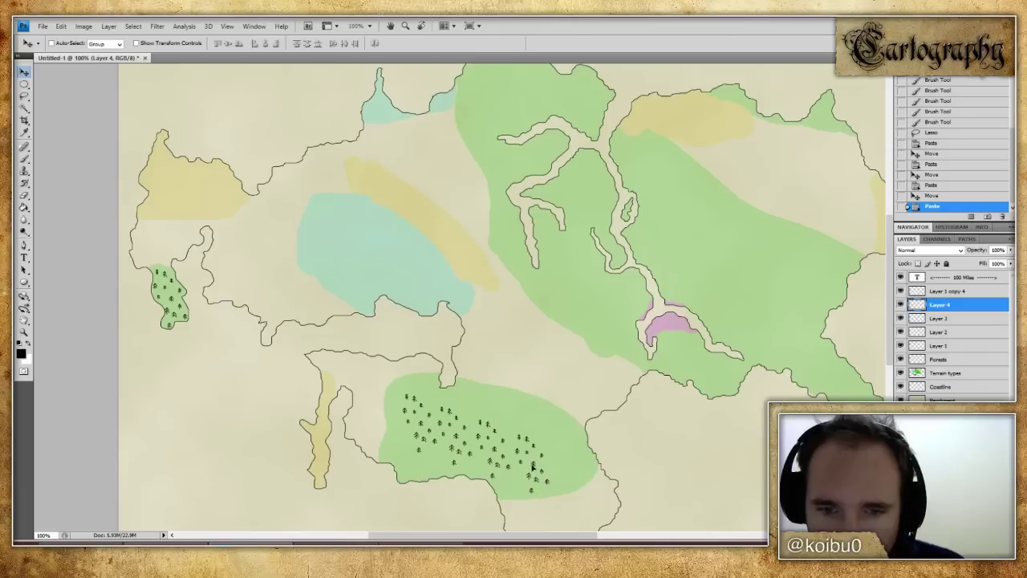
- Paste three tree clusters to fill the eastern end, northeastern edge and upper middle of the southern green area
{"action": "key", "text": "ctrl+v"}
{"action": "left_click_drag", "start_coordinate": [506, 322], "coordinate": [619, 484]}
{"action": "key", "text": "ctrl+v"}
{"action": "left_click_drag", "start_coordinate": [459, 275], "coordinate": [533, 405]}
{"action": "key", "text": "ctrl+v"}
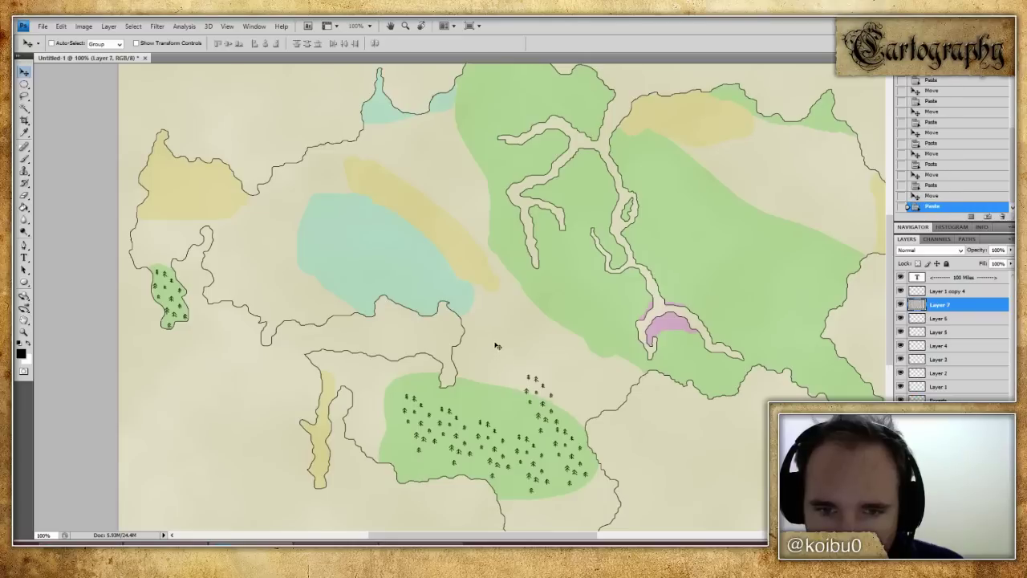
{"action": "left_click_drag", "start_coordinate": [459, 294], "coordinate": [506, 406]}
- Add three tree clusters to the southern green area's north-centre, southwestern corner and southern shore
{"action": "key", "text": "ctrl+v"}
{"action": "left_click_drag", "start_coordinate": [459, 293], "coordinate": [454, 383]}
{"action": "key", "text": "ctrl+v"}
{"action": "left_click_drag", "start_coordinate": [459, 294], "coordinate": [386, 437]}
{"action": "key", "text": "ctrl+v"}
{"action": "left_click_drag", "start_coordinate": [464, 306], "coordinate": [450, 479]}
- Cover the northern, northwestern and western edges of the southern green area with three more pasted tree clusters
{"action": "key", "text": "ctrl+v"}
{"action": "left_click_drag", "start_coordinate": [460, 320], "coordinate": [432, 388]}
{"action": "key", "text": "ctrl+v"}
{"action": "left_click_drag", "start_coordinate": [459, 298], "coordinate": [397, 365]}
{"action": "key", "text": "ctrl+v"}
{"action": "left_click_drag", "start_coordinate": [459, 298], "coordinate": [371, 405]}
- Paste three tree clusters along the southern green area's southeastern edge and nudge the easternmost cluster slightly west
{"action": "scroll", "coordinate": [560, 419], "scroll_direction": "down", "scroll_amount": 1}
{"action": "key", "text": "ctrl+v"}
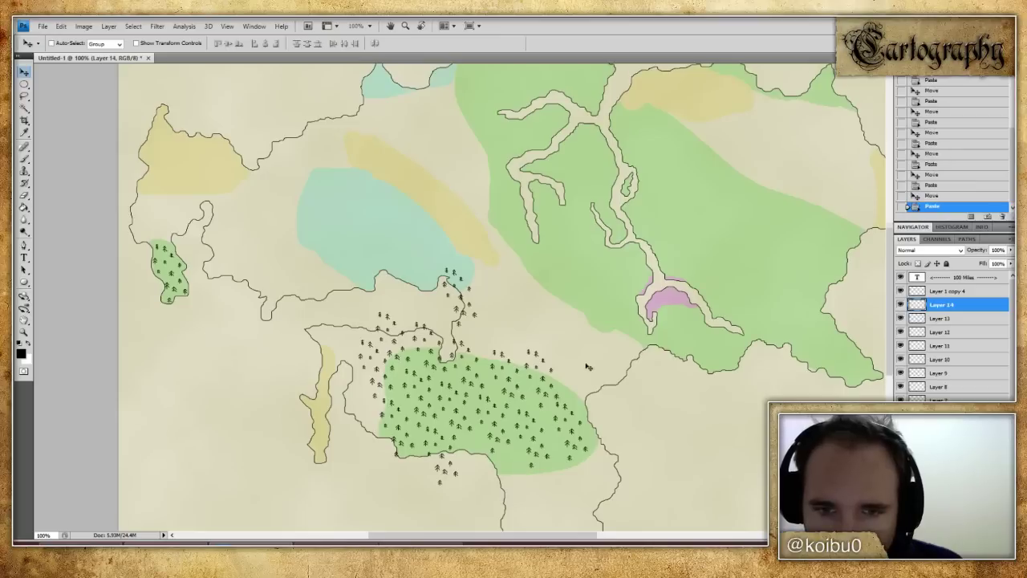
{"action": "scroll", "coordinate": [585, 360], "scroll_direction": "down", "scroll_amount": 1}
{"action": "left_click_drag", "start_coordinate": [472, 265], "coordinate": [492, 443]}
{"action": "key", "text": "ctrl+v"}
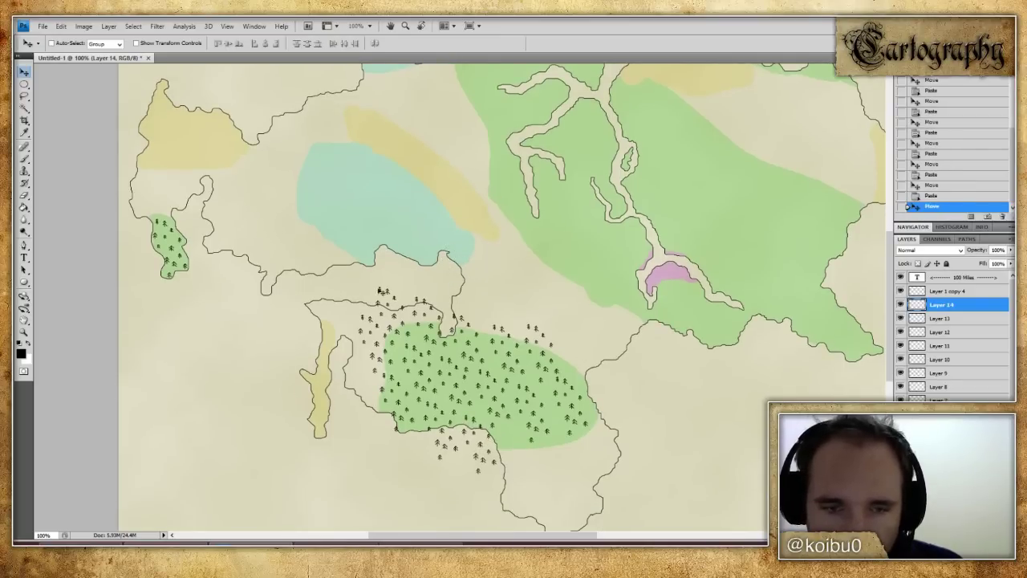
{"action": "left_click_drag", "start_coordinate": [467, 279], "coordinate": [526, 445]}
{"action": "key", "text": "ctrl+v"}
{"action": "left_click_drag", "start_coordinate": [466, 289], "coordinate": [560, 462]}
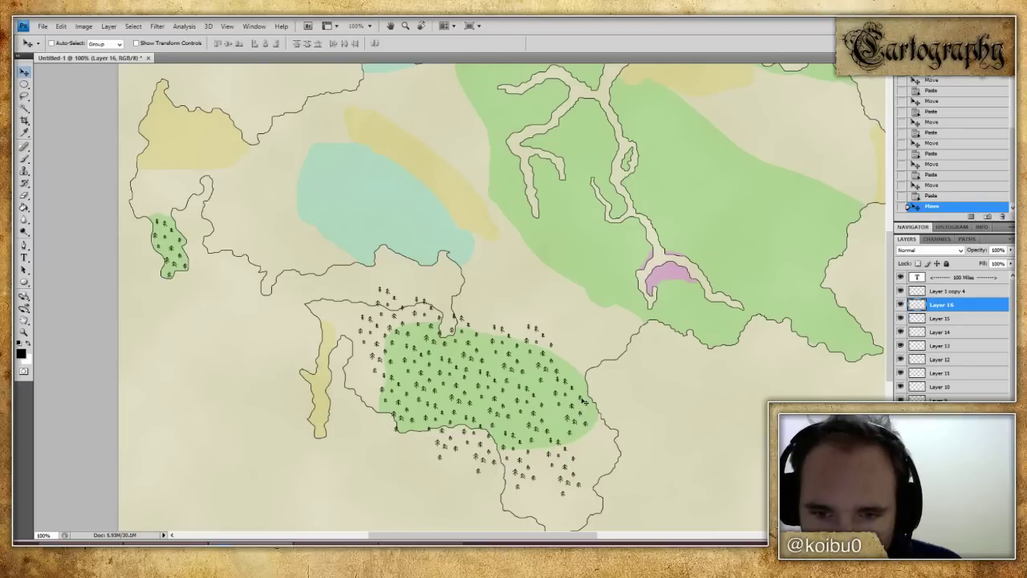
{"action": "left_click", "coordinate": [584, 399], "text": "ctrl"}
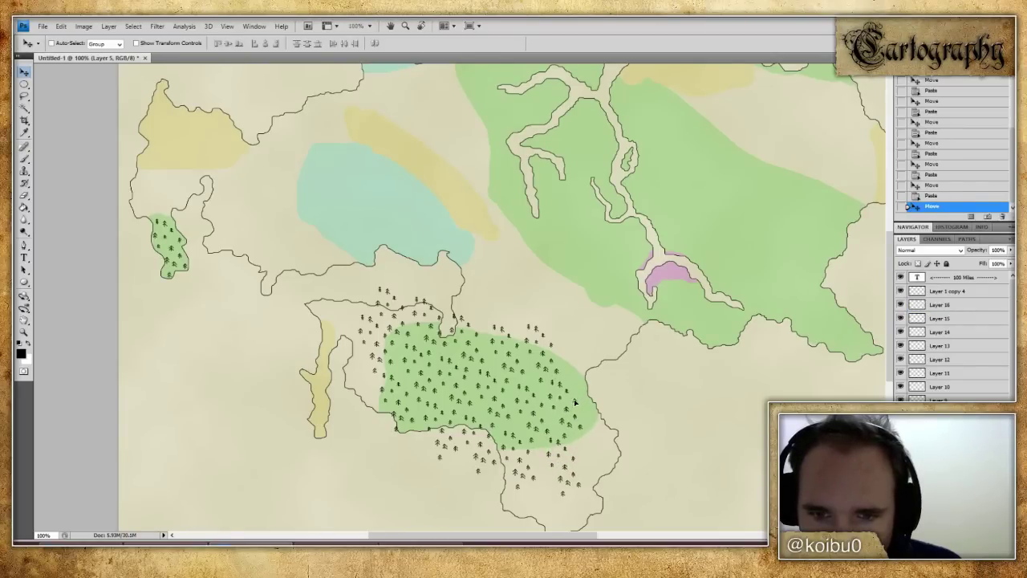
{"action": "left_click_drag", "start_coordinate": [573, 399], "coordinate": [574, 399]}
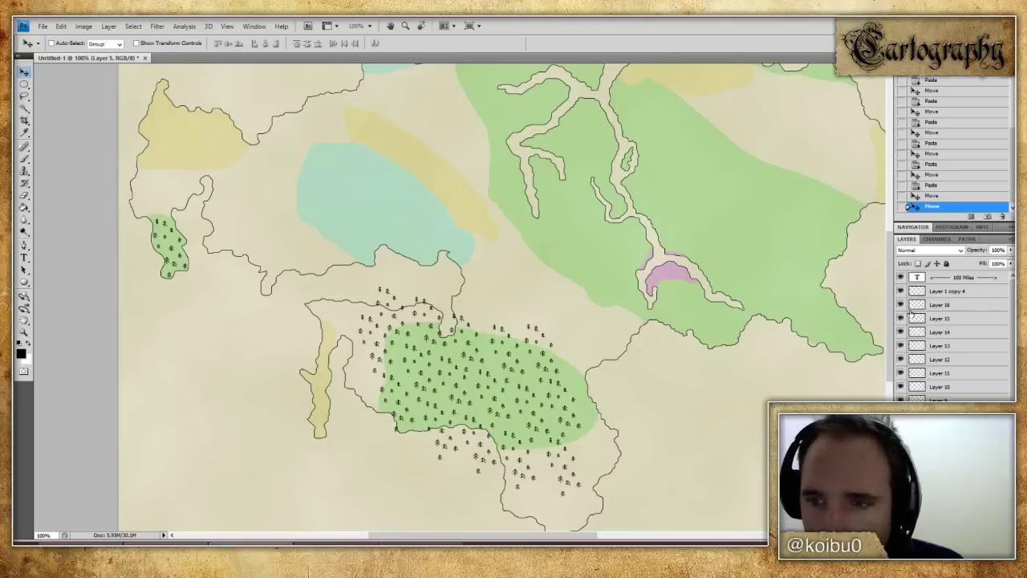
{"action": "scroll", "coordinate": [1012, 301], "scroll_direction": "down", "scroll_amount": 1}
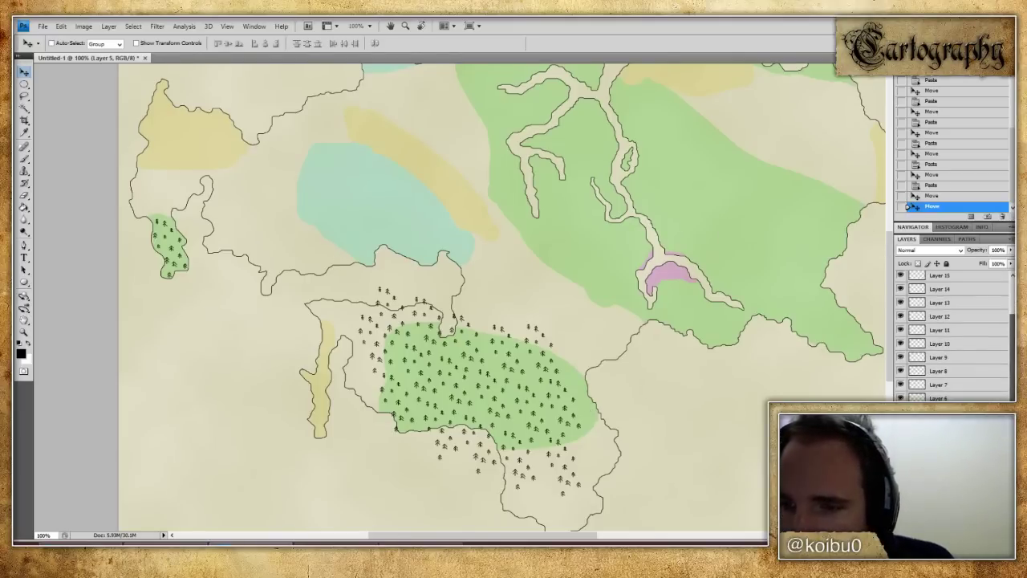
{"action": "left_click", "coordinate": [250, 94]}
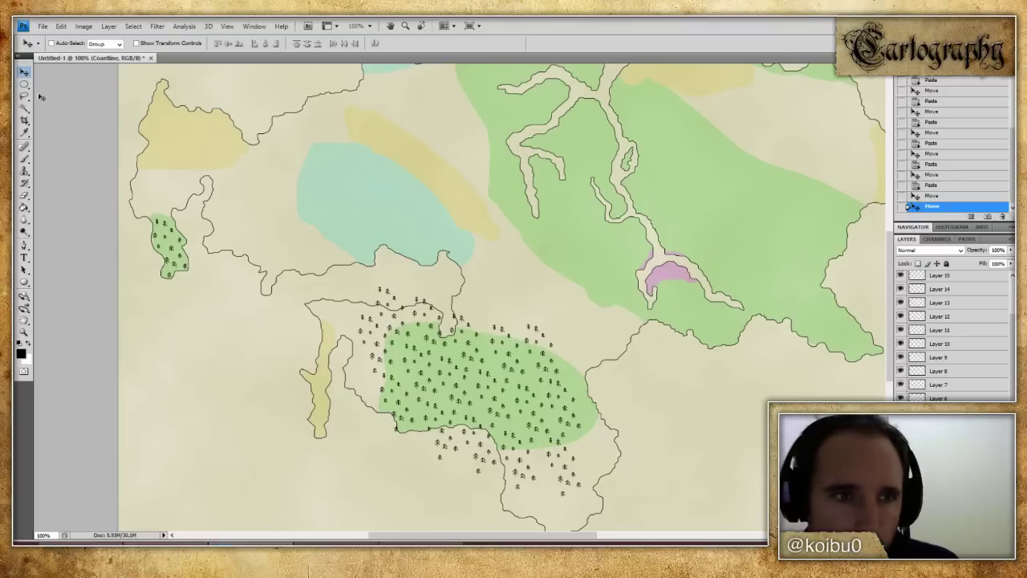
{"action": "key", "text": "w"}
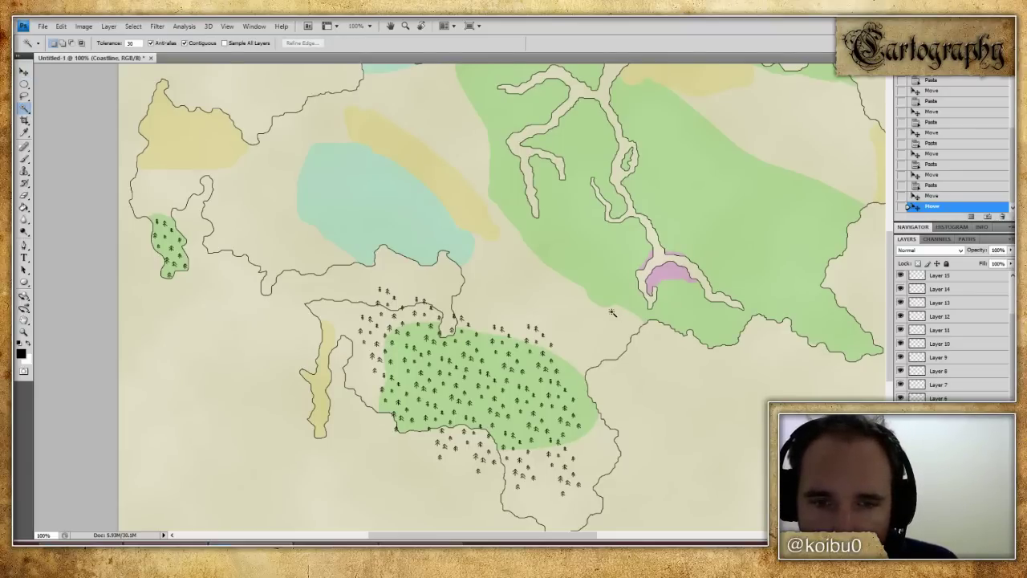
{"action": "left_click", "coordinate": [612, 313]}
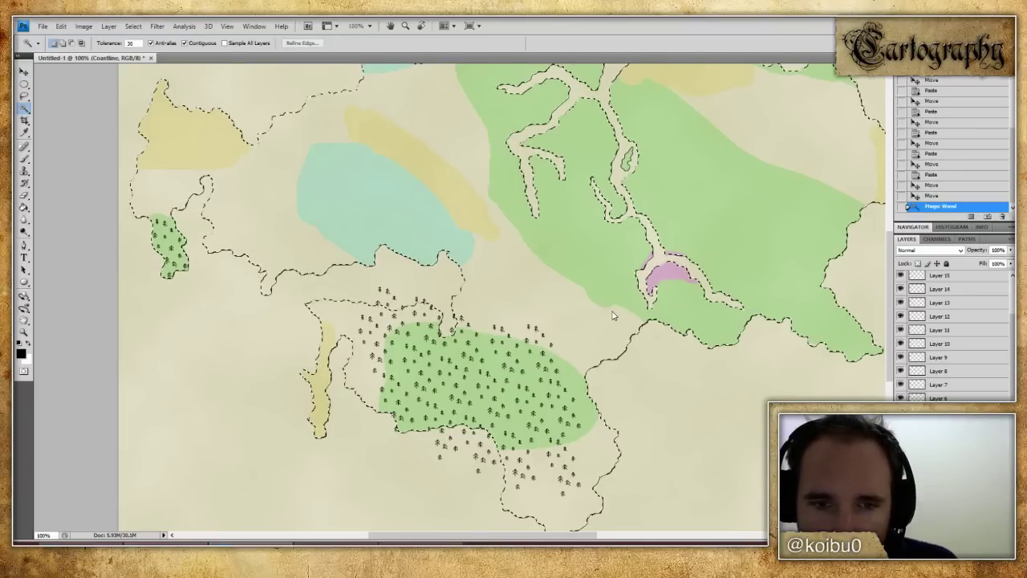
{"action": "key", "text": "ctrl+shift+i"}
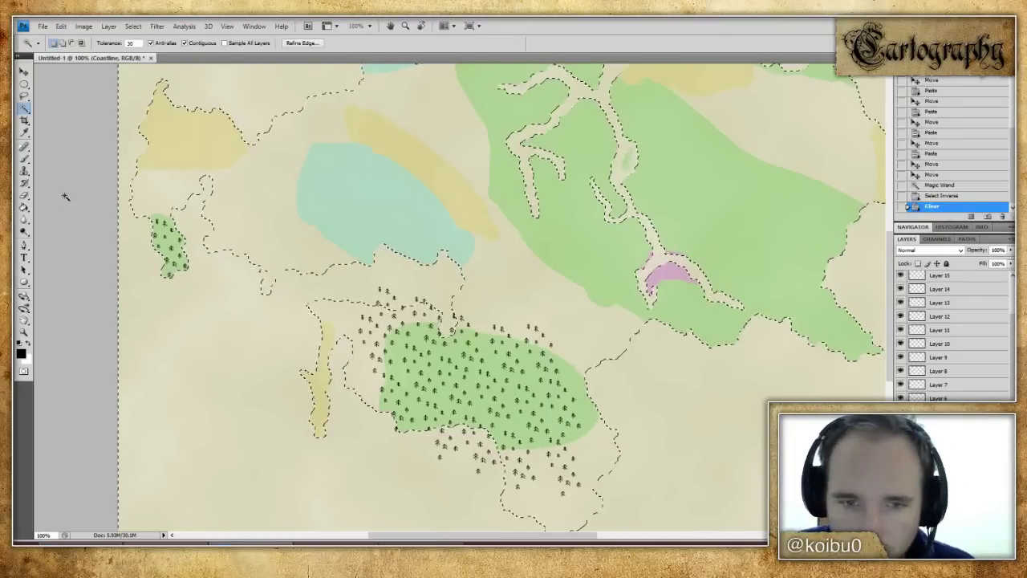
{"action": "key", "text": "Delete"}
{"action": "key", "text": "ctrl+z"}
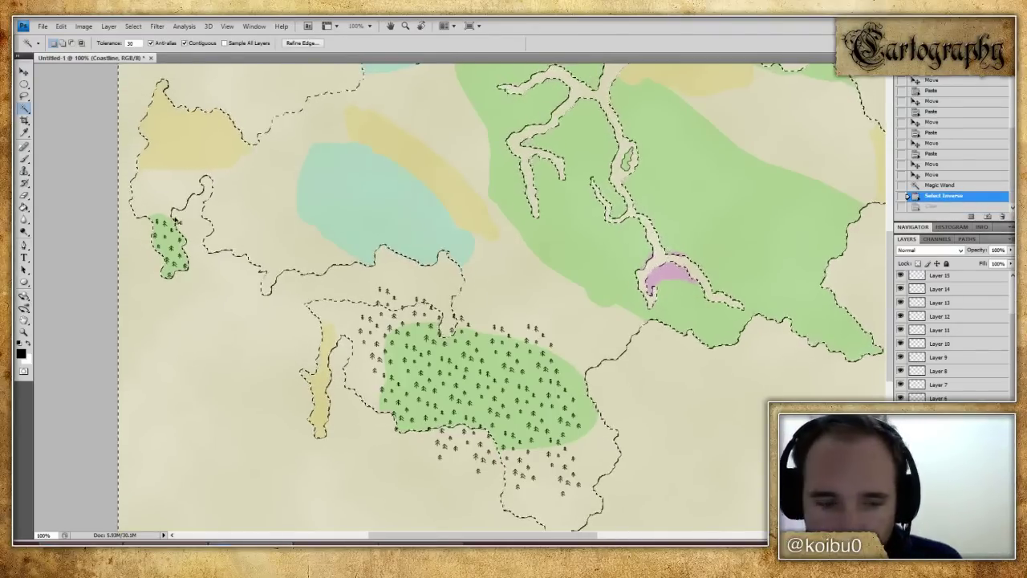
{"action": "key", "text": "ctrl+d"}
- Merge all pasted tree layers, from Layer 1 up to Layer 1 copy 4, and toggle the merged layer's visibility to check it
{"action": "scroll", "coordinate": [971, 362], "scroll_direction": "up", "scroll_amount": 1}
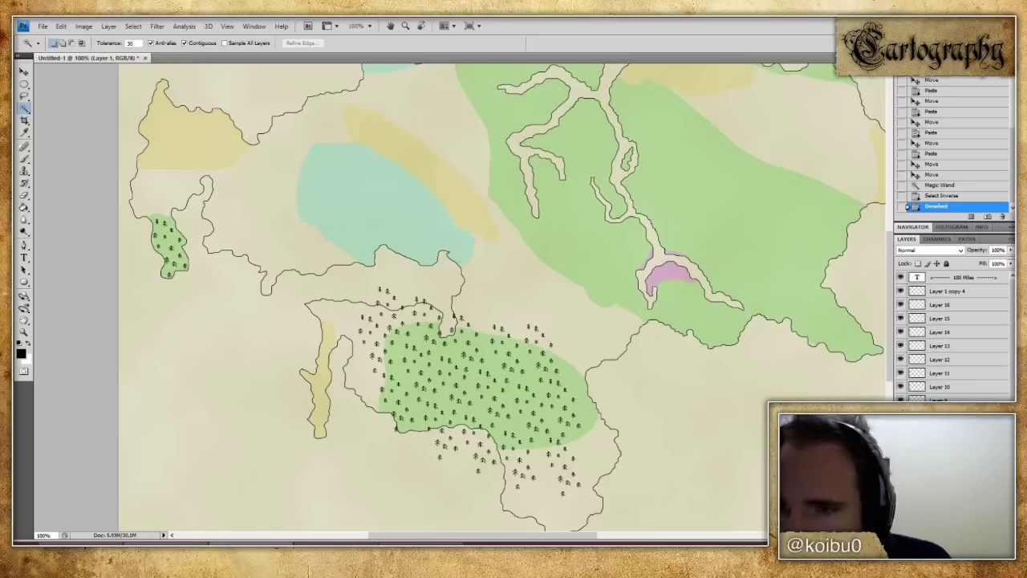
{"action": "left_click", "coordinate": [964, 298], "text": "shift"}
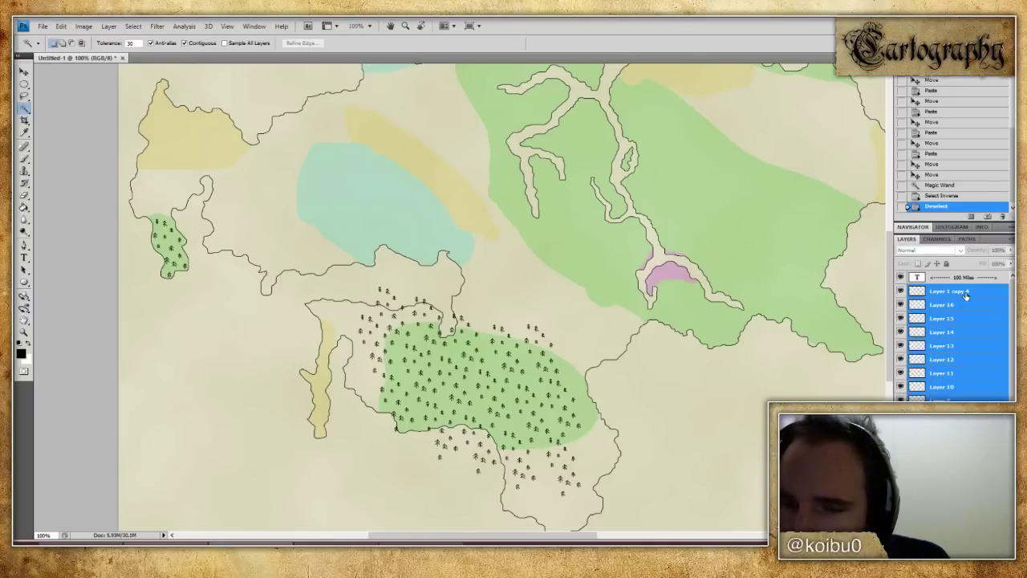
{"action": "right_click", "coordinate": [967, 294]}
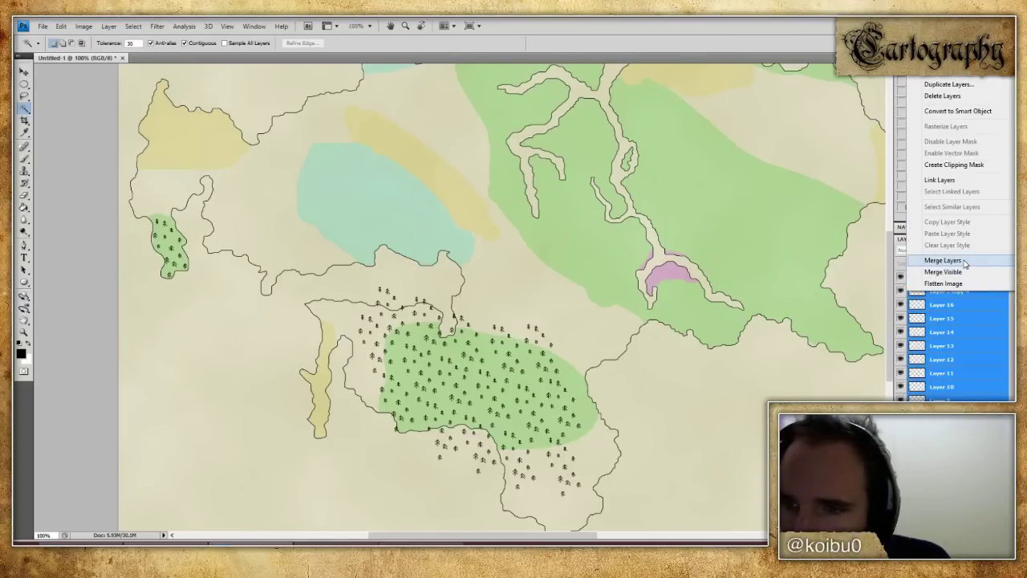
{"action": "left_click", "coordinate": [966, 261]}
{"action": "left_click", "coordinate": [900, 291]}
{"action": "left_click", "coordinate": [900, 291]}
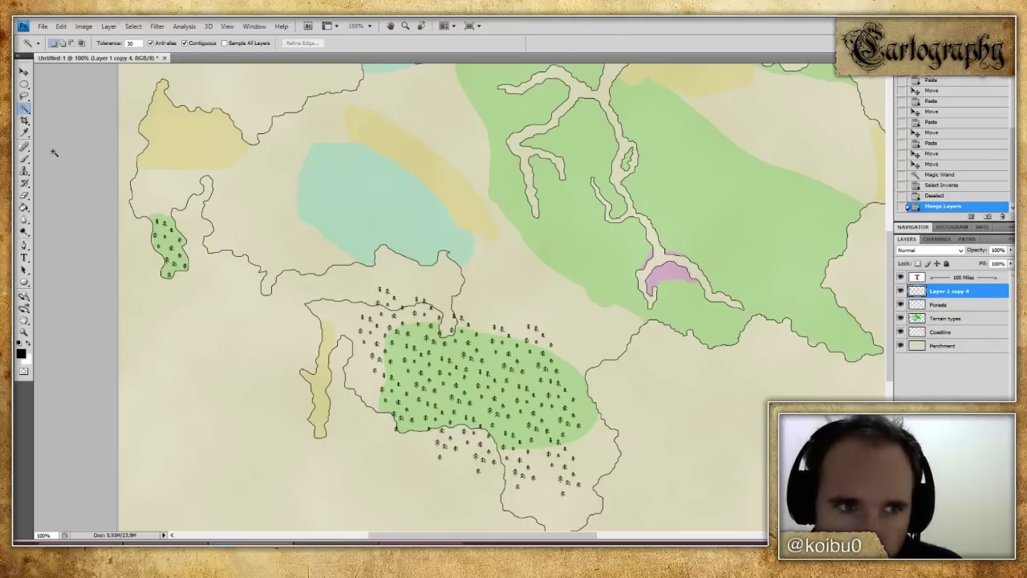
- Delete the trees beyond the shore from the merged layer, using an inverted Magic Wand selection of the land on the Coastline layer
{"action": "left_click", "coordinate": [954, 332]}
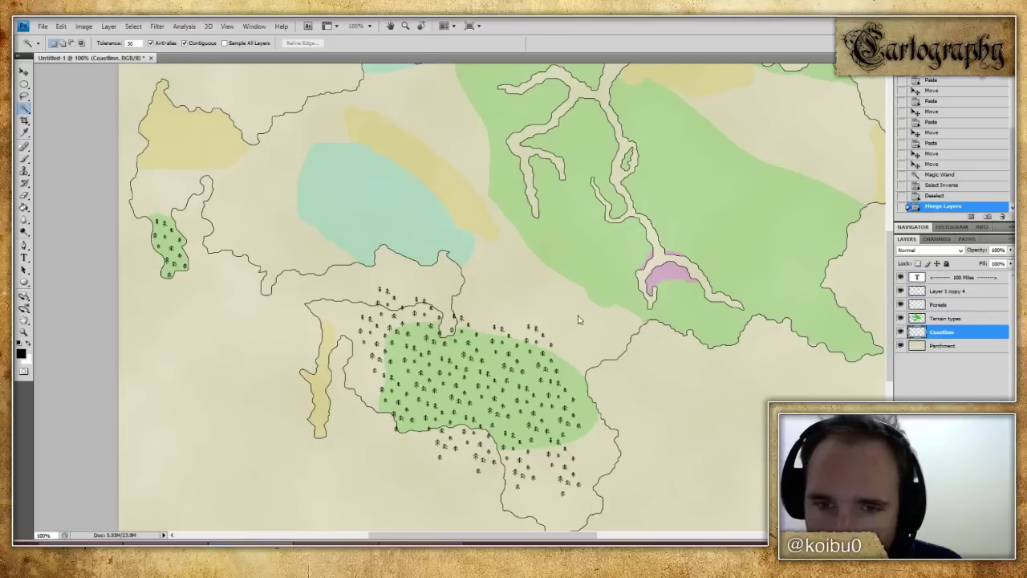
{"action": "left_click", "coordinate": [578, 313]}
{"action": "key", "text": "shift+ctrl+i"}
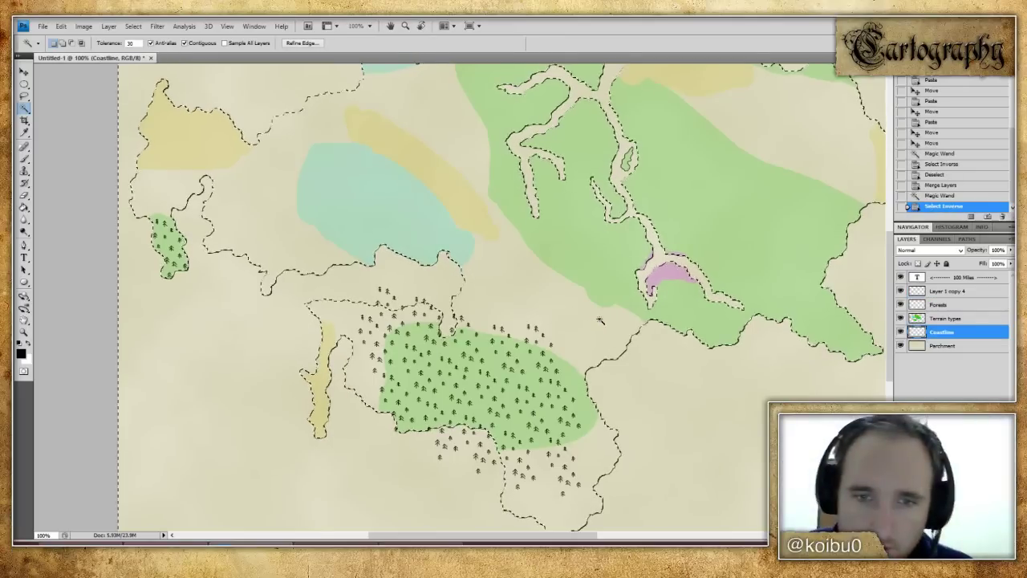
{"action": "left_click", "coordinate": [979, 291]}
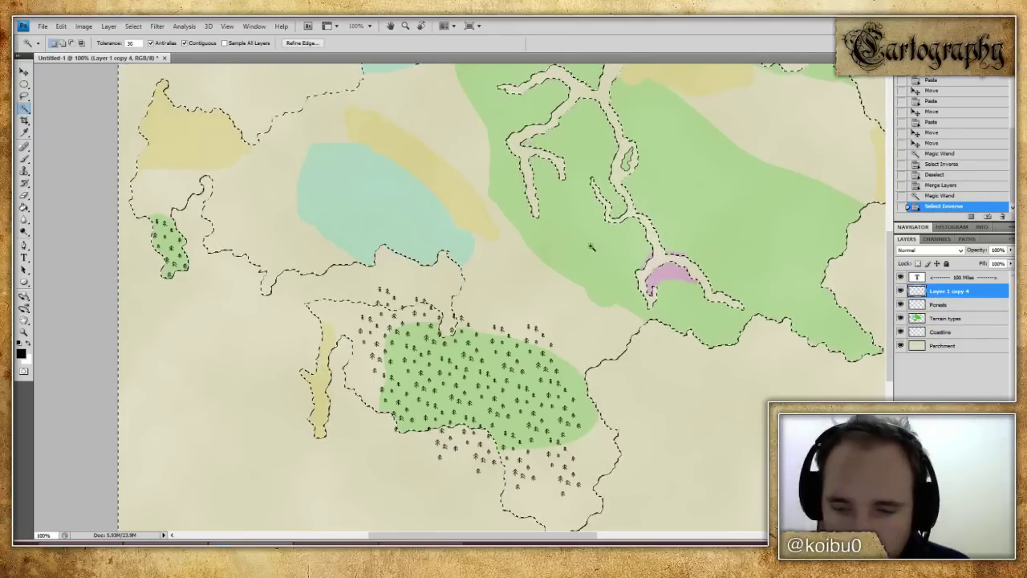
{"action": "key", "text": "Delete"}
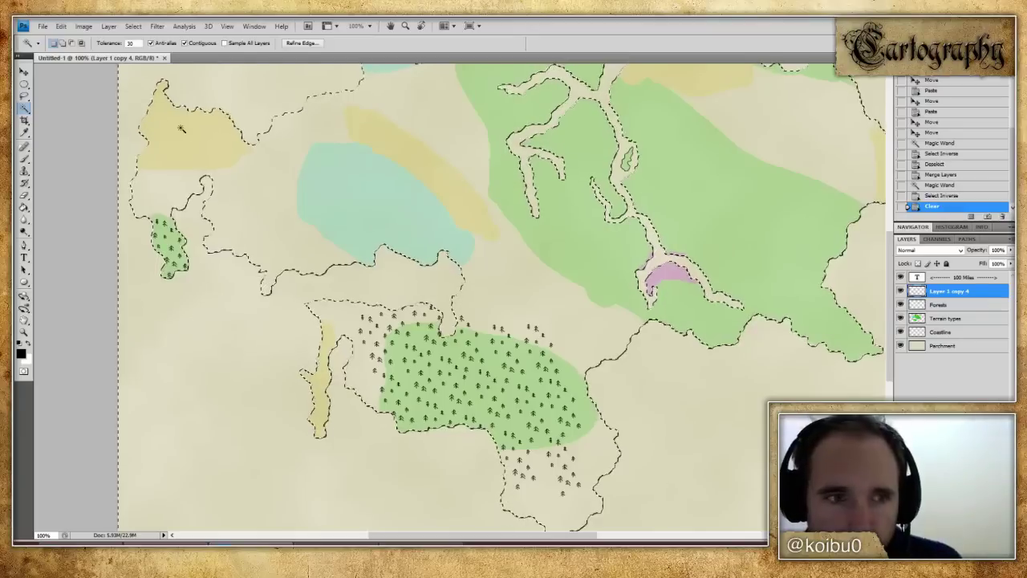
{"action": "key", "text": "ctrl+d"}
- Lasso a ring around the southern green area and delete the stray trees outside it, leaving nothing selected
{"action": "left_click", "coordinate": [25, 95]}
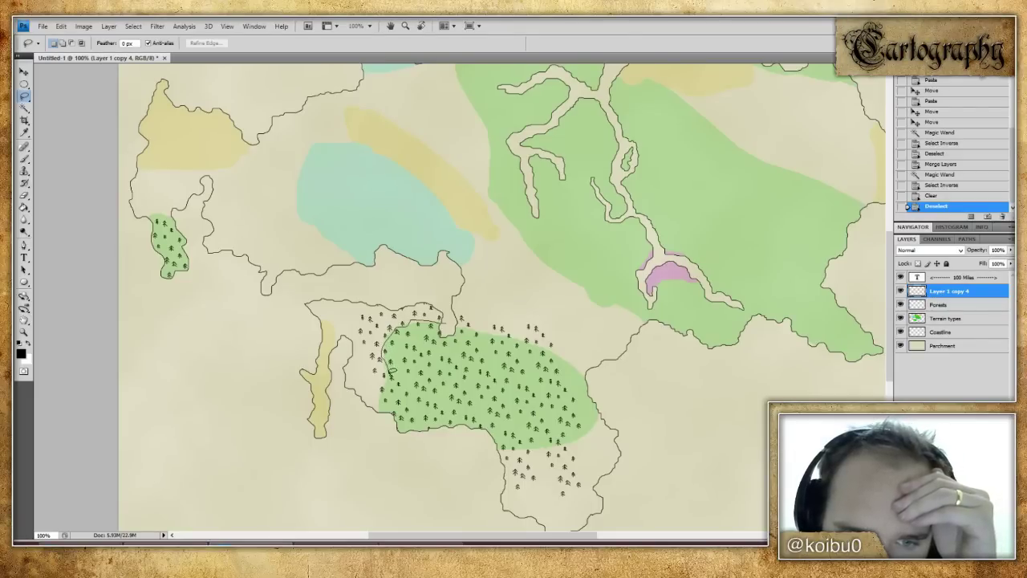
{"action": "mouse_move", "coordinate": [385, 380]}
{"action": "left_mouse_down"}
{"action": "mouse_move", "coordinate": [377, 411]}
{"action": "mouse_move", "coordinate": [422, 447]}
{"action": "mouse_move", "coordinate": [490, 454]}
{"action": "left_mouse_up"}
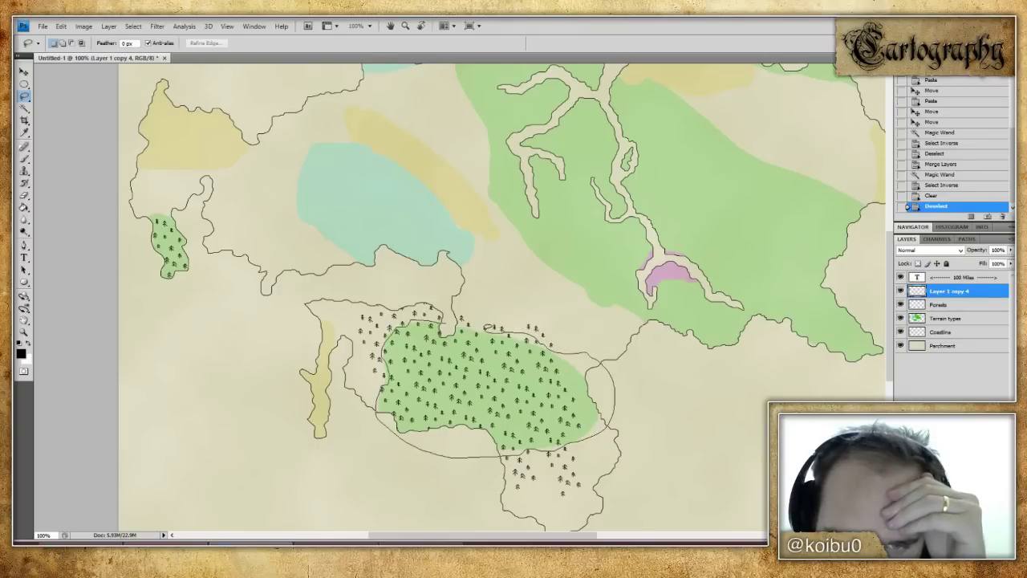
{"action": "mouse_move", "coordinate": [470, 305]}
{"action": "left_mouse_down"}
{"action": "mouse_move", "coordinate": [663, 399]}
{"action": "mouse_move", "coordinate": [639, 497]}
{"action": "mouse_move", "coordinate": [559, 511]}
{"action": "mouse_move", "coordinate": [431, 485]}
{"action": "mouse_move", "coordinate": [341, 447]}
{"action": "mouse_move", "coordinate": [293, 360]}
{"action": "mouse_move", "coordinate": [438, 259]}
{"action": "left_mouse_up"}
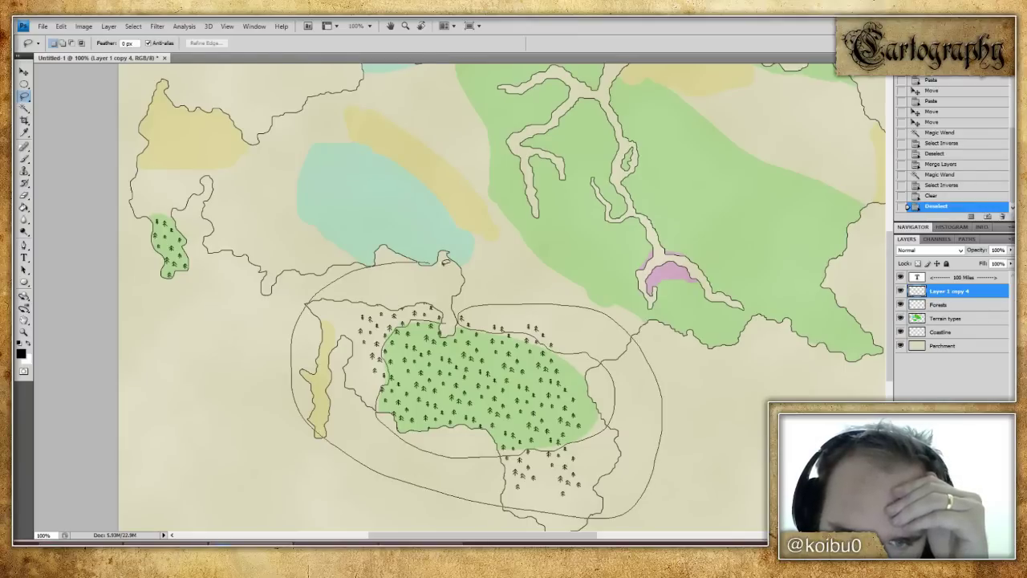
{"action": "left_click_drag", "start_coordinate": [450, 319], "coordinate": [452, 321]}
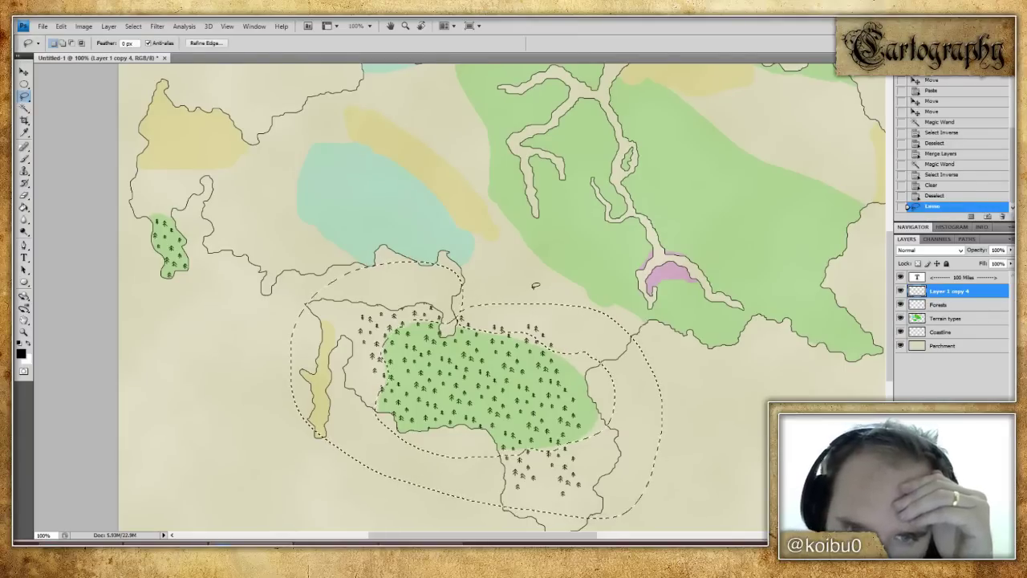
{"action": "key", "text": "Delete"}
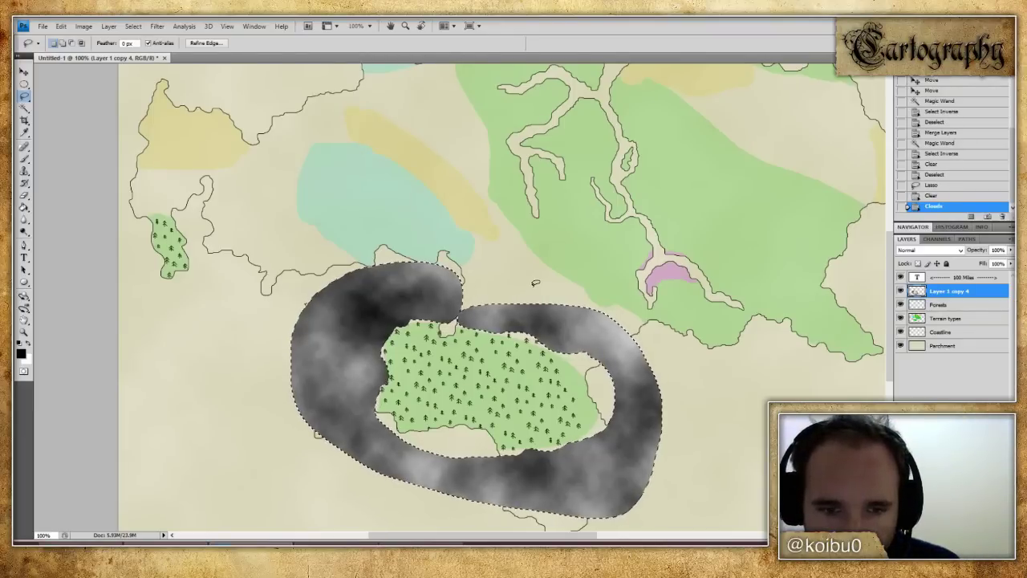
{"action": "key", "text": "ctrl+z"}
{"action": "key", "text": "ctrl+d"}
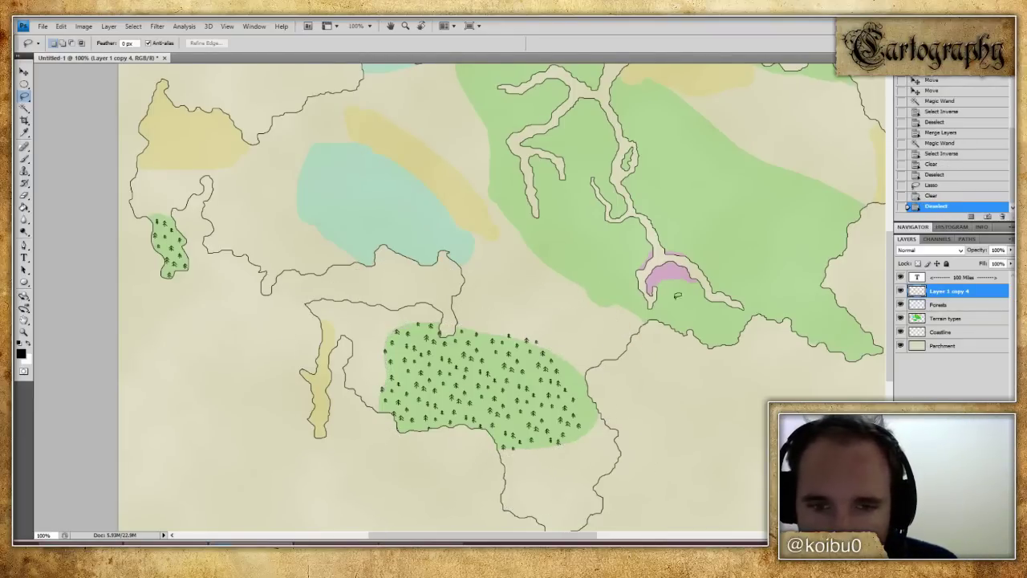
- Hide the Terrain types layer to inspect the forests without colour, and show it again
{"action": "left_click", "coordinate": [900, 319]}
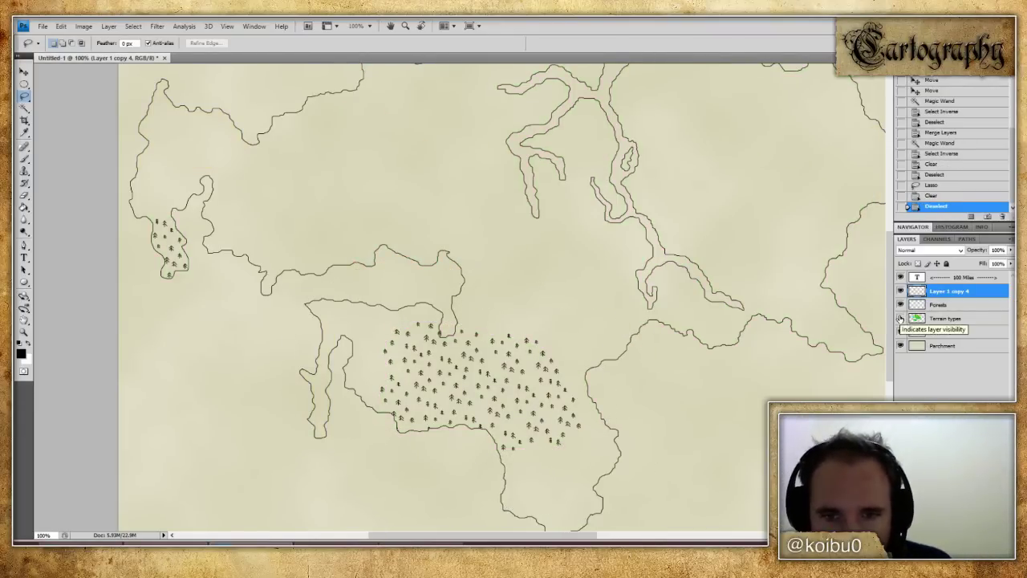
{"action": "left_click", "coordinate": [901, 318]}
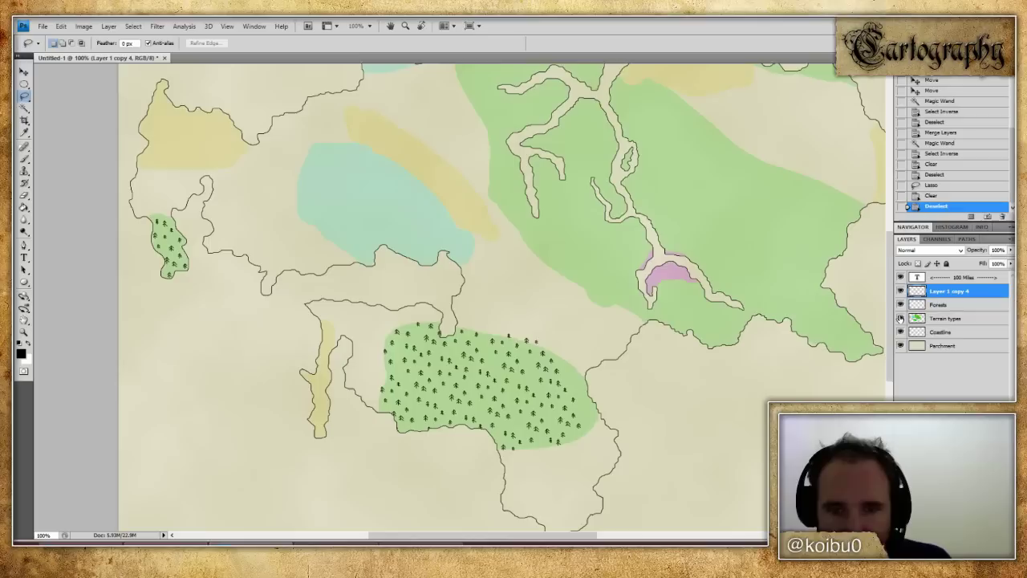
{"action": "left_click", "coordinate": [26, 83]}
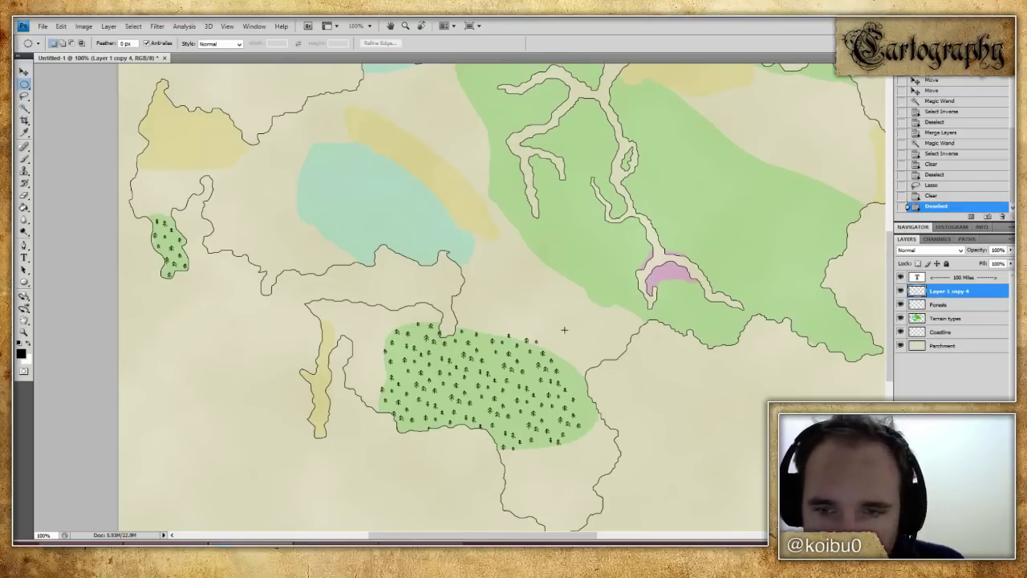
- Paste three small clusters of copied trees and place them side by side along the eastern edge of the southern green area
{"action": "left_click", "coordinate": [25, 95]}
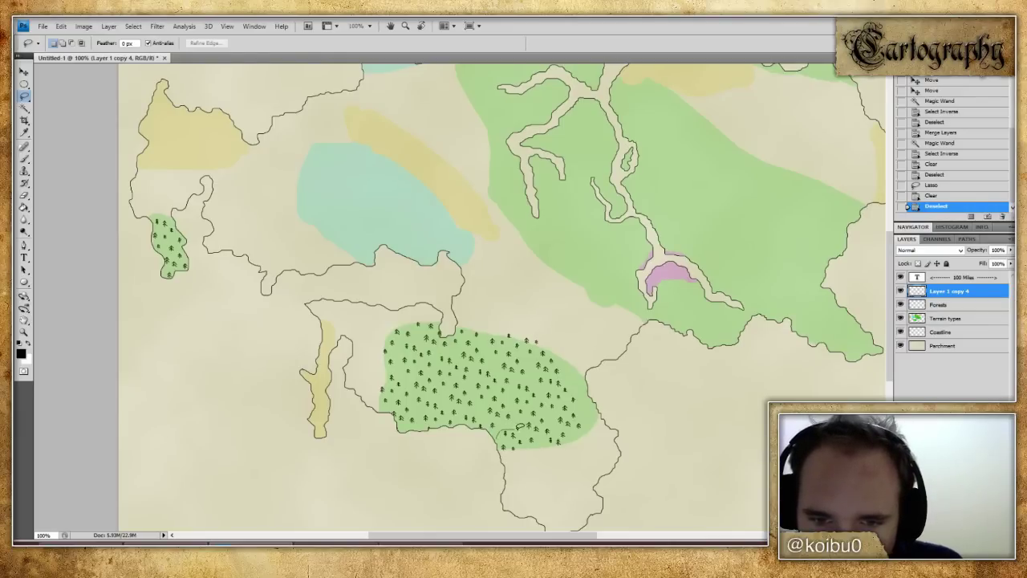
{"action": "left_click_drag", "start_coordinate": [498, 460], "coordinate": [497, 456]}
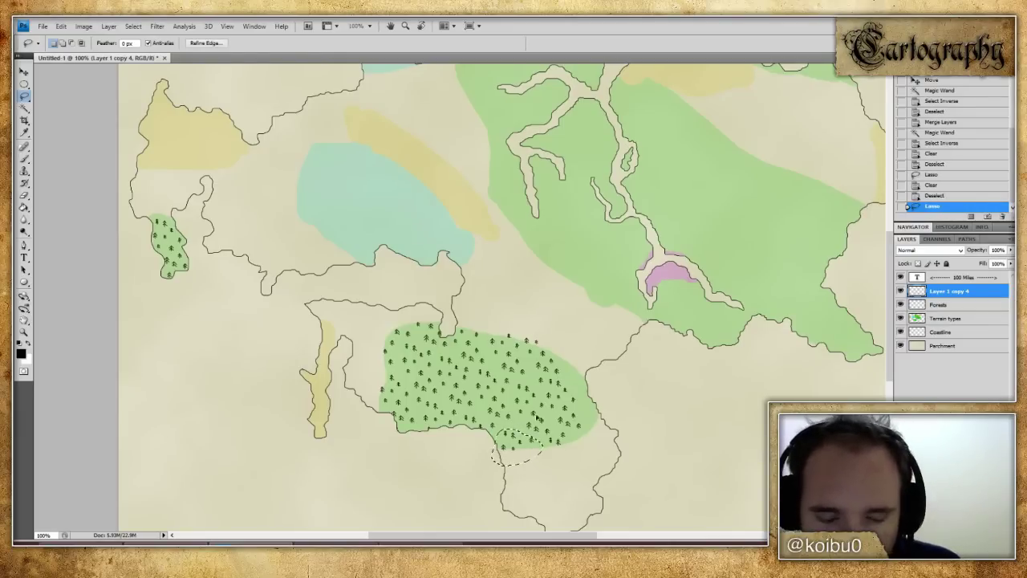
{"action": "left_click", "coordinate": [586, 346]}
{"action": "key", "text": "ctrl+v"}
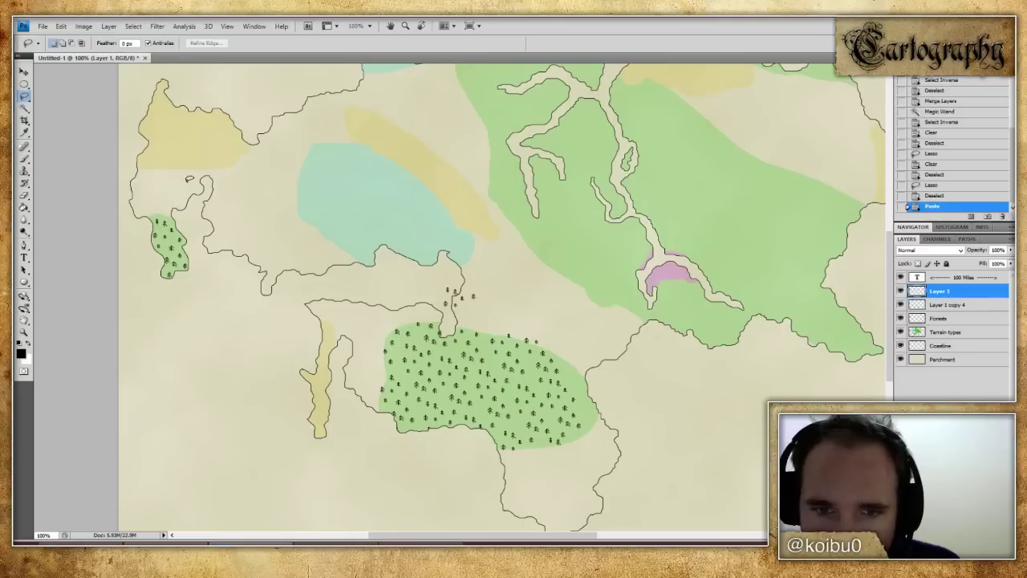
{"action": "key", "text": "v"}
{"action": "left_click_drag", "start_coordinate": [592, 365], "coordinate": [610, 391]}
{"action": "key", "text": "ctrl+v"}
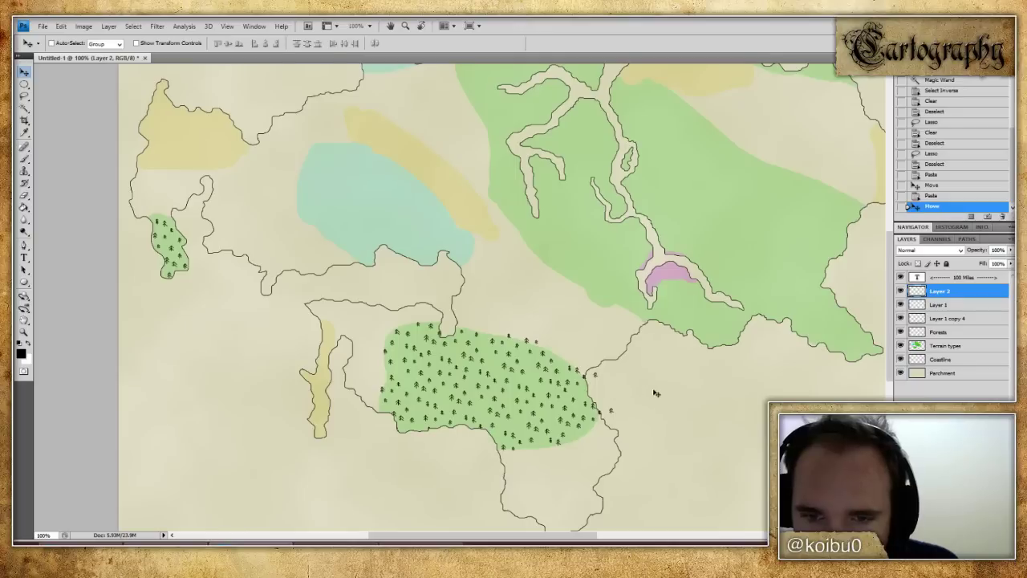
{"action": "key", "text": "ctrl+v"}
{"action": "left_click_drag", "start_coordinate": [466, 304], "coordinate": [490, 312]}
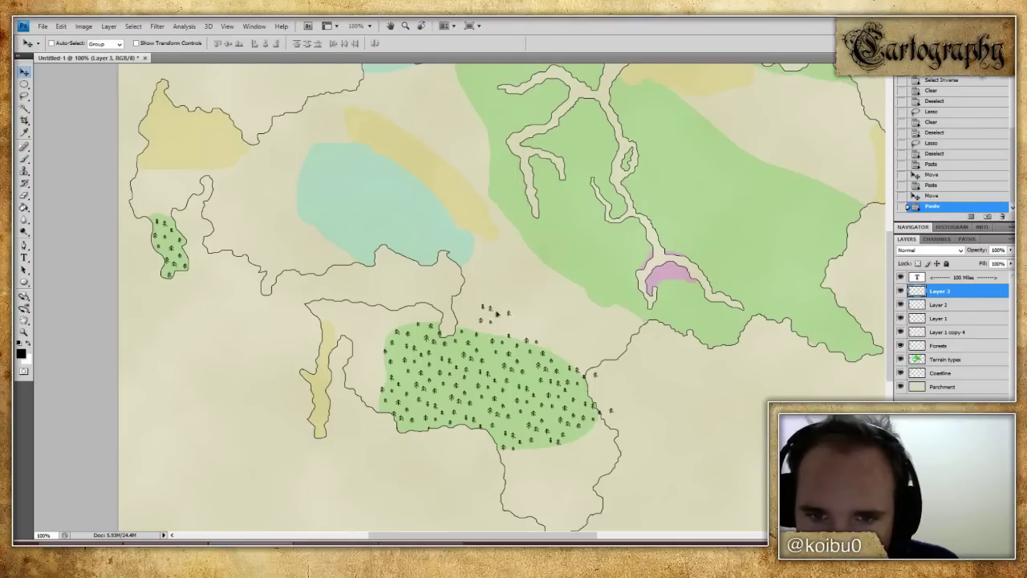
{"action": "left_click_drag", "start_coordinate": [606, 377], "coordinate": [595, 389]}
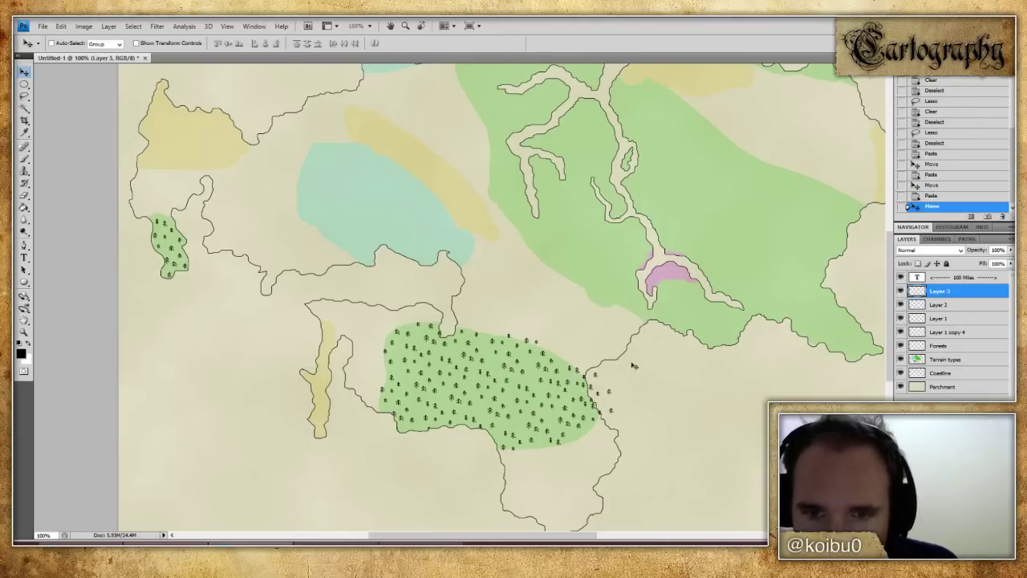
- Merge the layers from Layer 3 down to Forests into a single tree layer
{"action": "left_click", "coordinate": [961, 345], "text": "shift"}
{"action": "right_click", "coordinate": [961, 345]}
{"action": "left_click", "coordinate": [955, 313]}
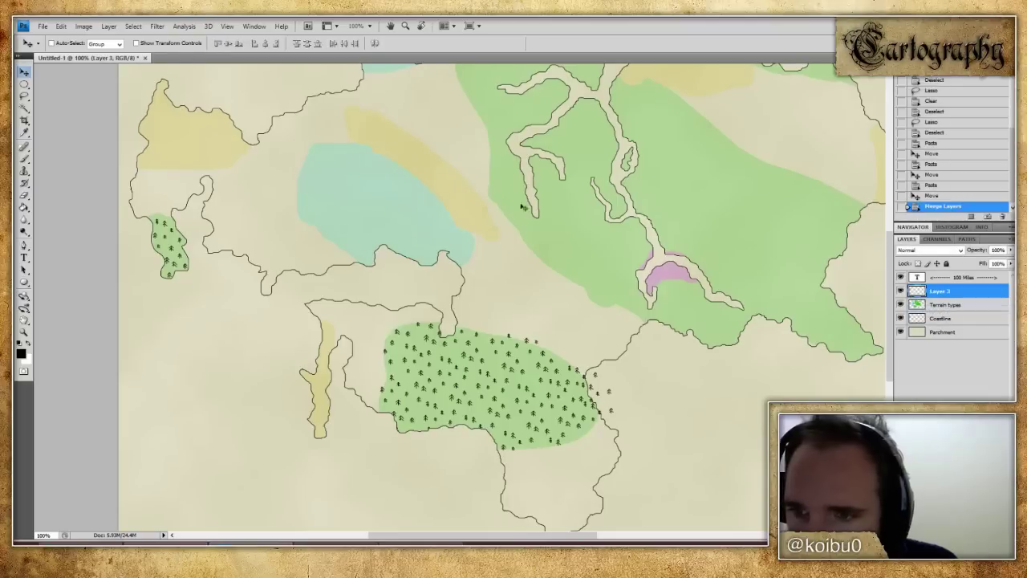
- Lasso the trees beyond the coast east of the southern forest and delete them, leaving nothing selected
{"action": "left_click", "coordinate": [24, 83]}
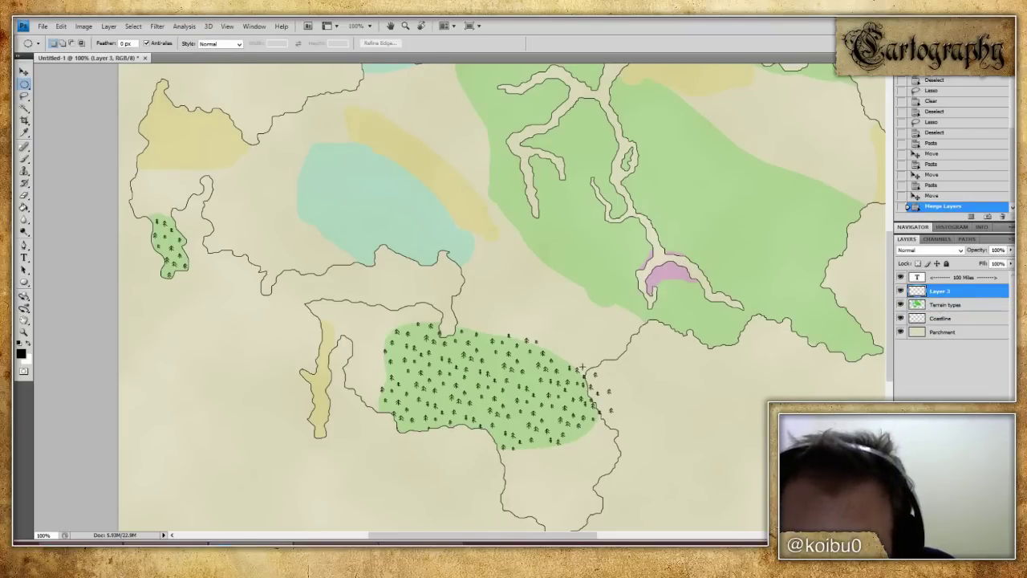
{"action": "key", "text": "ctrl+c"}
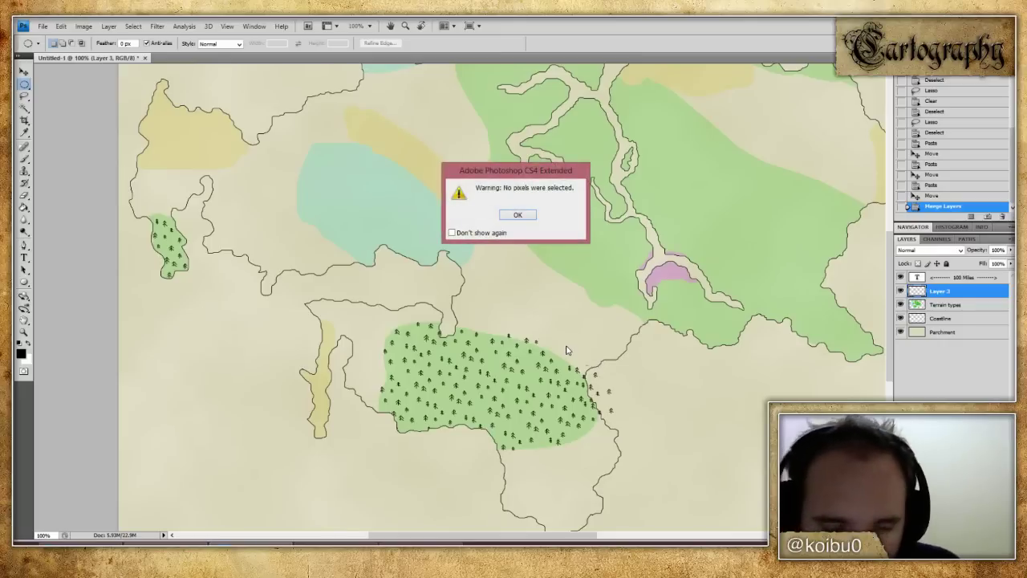
{"action": "key", "text": "Return"}
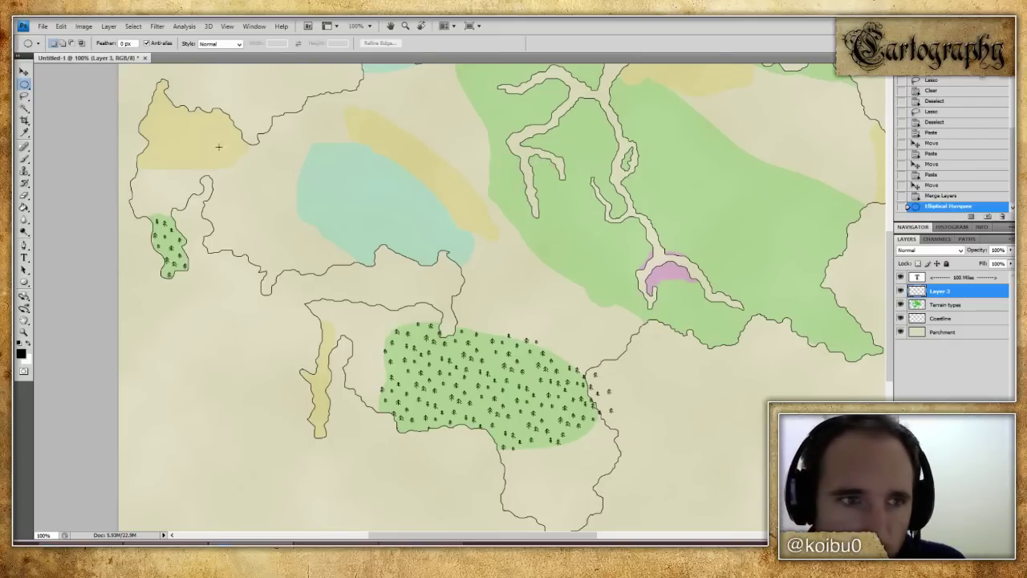
{"action": "left_click", "coordinate": [24, 95]}
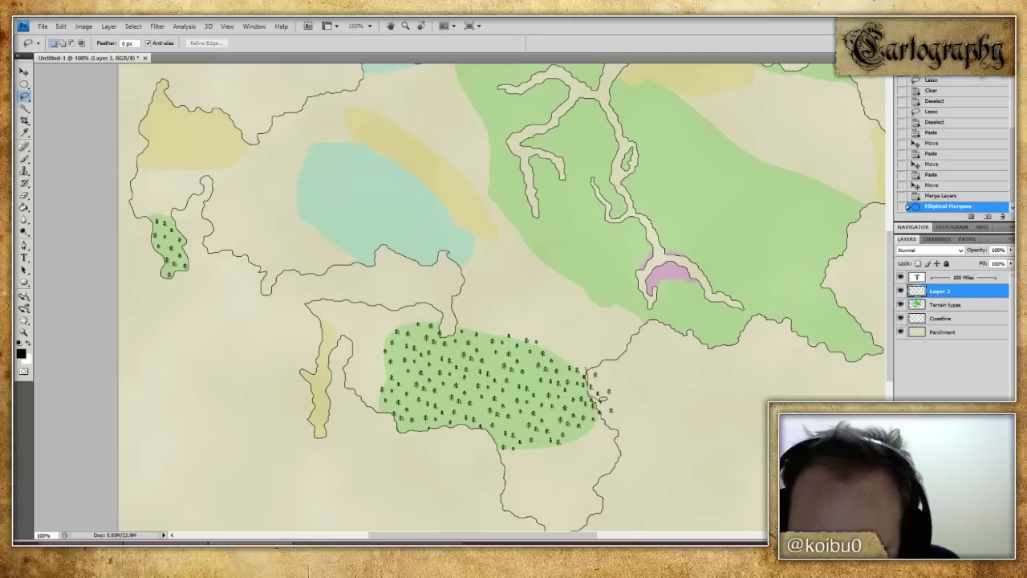
{"action": "left_click_drag", "start_coordinate": [622, 376], "coordinate": [612, 351]}
{"action": "key", "text": "Delete"}
{"action": "key", "text": "ctrl+d"}
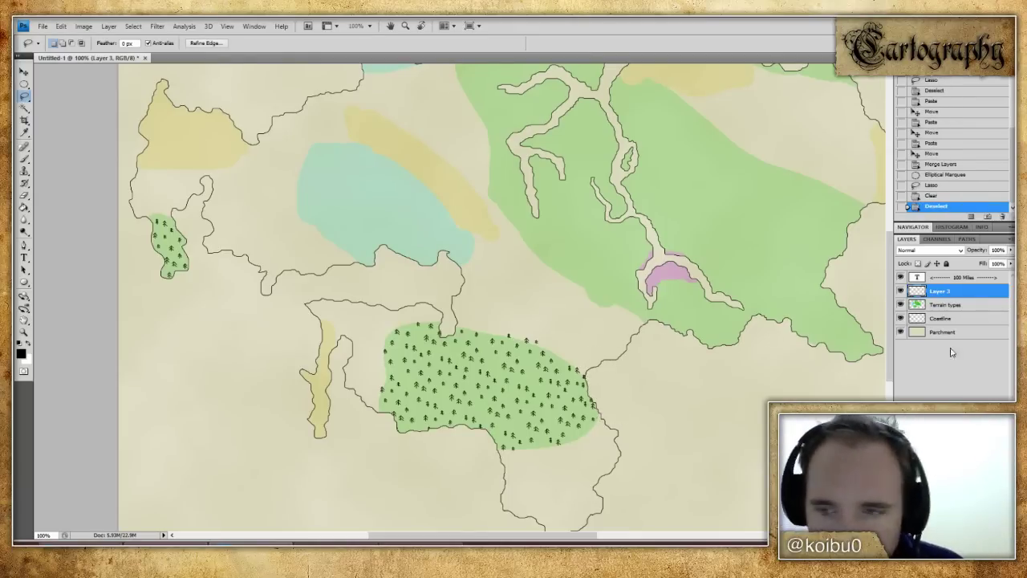
- Hide the Terrain types layer and move the tree overlapping the coastline at the forest's northern inlet westward onto clear land
{"action": "left_click", "coordinate": [900, 305]}
{"action": "left_click", "coordinate": [901, 306]}
{"action": "left_click", "coordinate": [900, 305]}
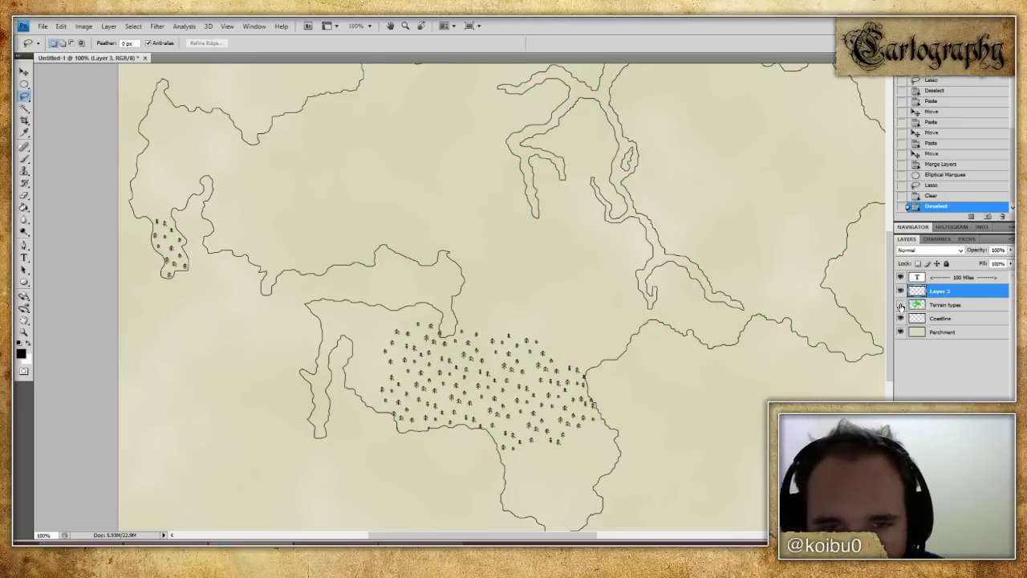
{"action": "left_click", "coordinate": [25, 332]}
{"action": "left_click_drag", "start_coordinate": [451, 338], "coordinate": [445, 341]}
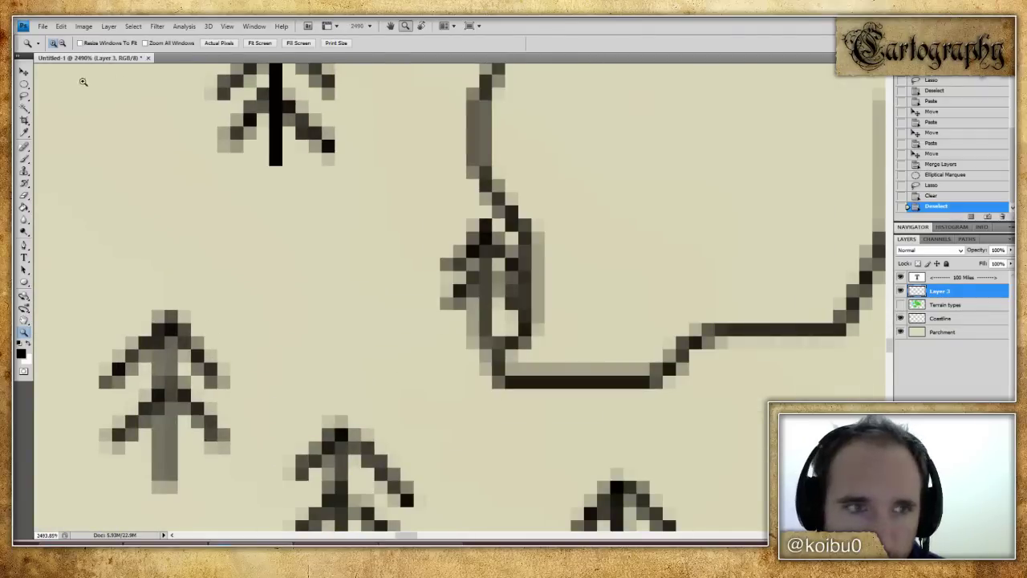
{"action": "left_click", "coordinate": [25, 84]}
{"action": "left_click_drag", "start_coordinate": [596, 389], "coordinate": [597, 401]}
{"action": "key", "text": "v"}
{"action": "left_click_drag", "start_coordinate": [460, 257], "coordinate": [396, 258]}
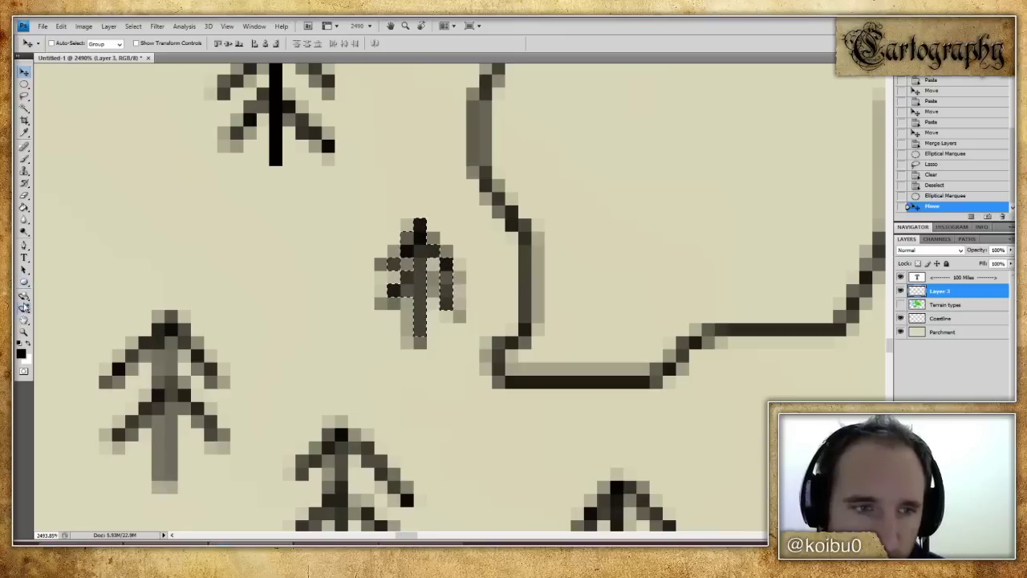
{"action": "double_click", "coordinate": [24, 320]}
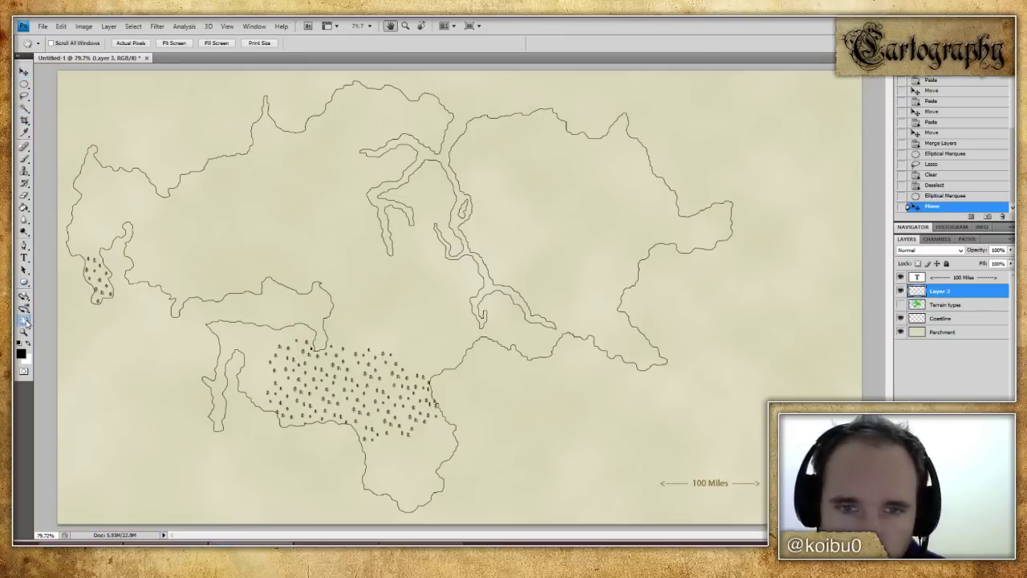
- Lasso the northernmost tree touching the southern forest's eastern shoreline and move it into a gap among the trees further west
{"action": "left_click", "coordinate": [24, 331]}
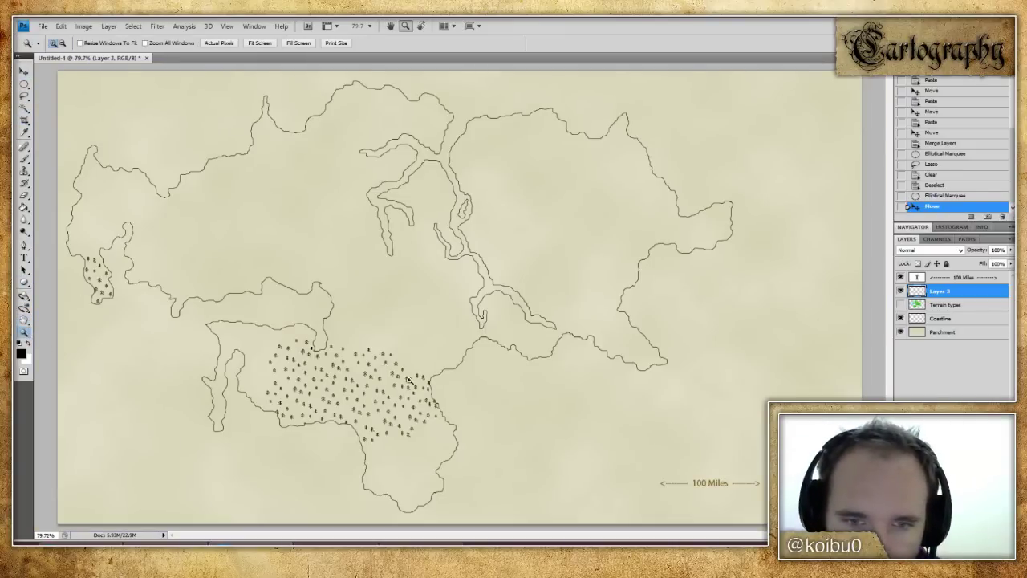
{"action": "left_click_drag", "start_coordinate": [414, 377], "coordinate": [448, 418]}
{"action": "left_click", "coordinate": [24, 95]}
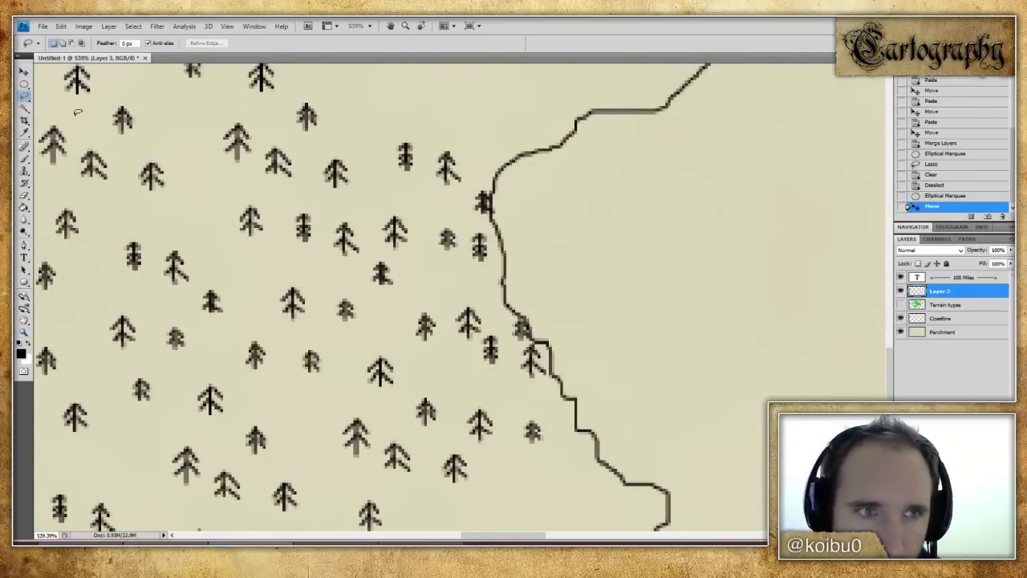
{"action": "left_click_drag", "start_coordinate": [498, 226], "coordinate": [510, 178]}
{"action": "key", "text": "v"}
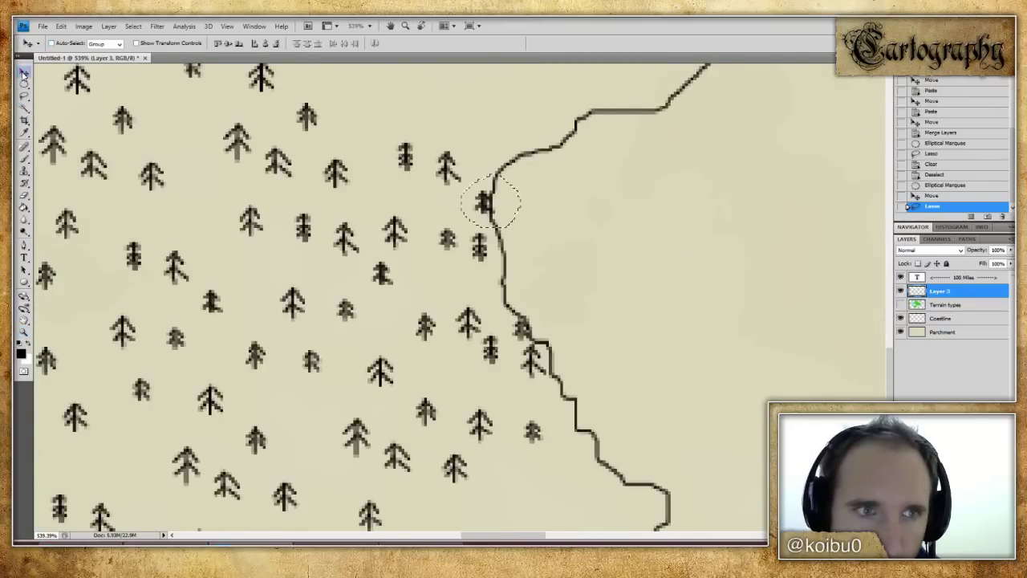
{"action": "key", "text": "l"}
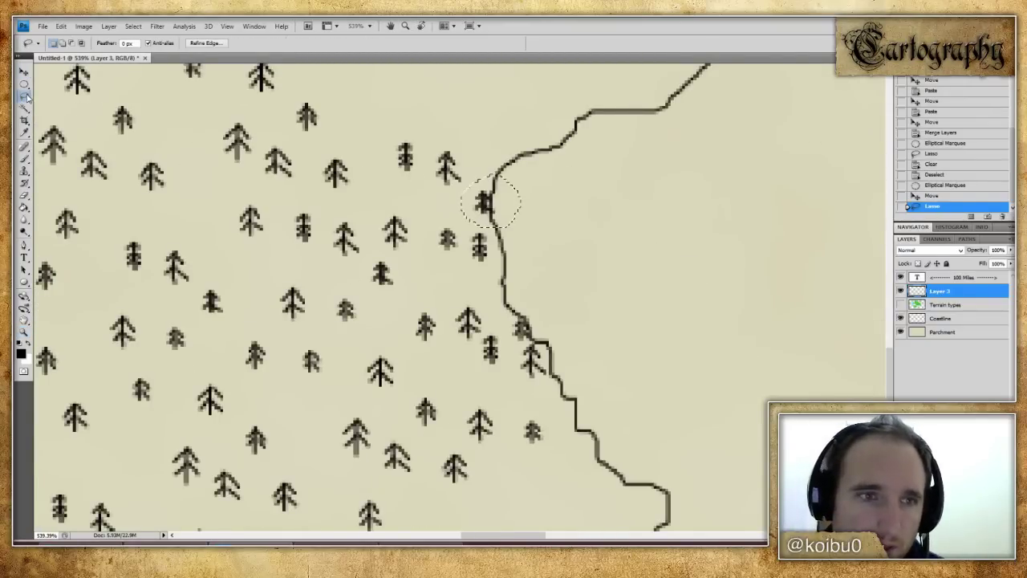
{"action": "key", "text": "v"}
{"action": "mouse_move", "coordinate": [485, 204]}
{"action": "left_mouse_down"}
{"action": "mouse_move", "coordinate": [388, 192]}
{"action": "mouse_move", "coordinate": [448, 313]}
{"action": "mouse_move", "coordinate": [173, 233]}
{"action": "mouse_move", "coordinate": [202, 191]}
{"action": "left_mouse_up"}
- Move the two remaining trees overlapping the eastern shoreline inland, clear the selection, and show the Terrain types layer again
{"action": "left_click", "coordinate": [24, 84]}
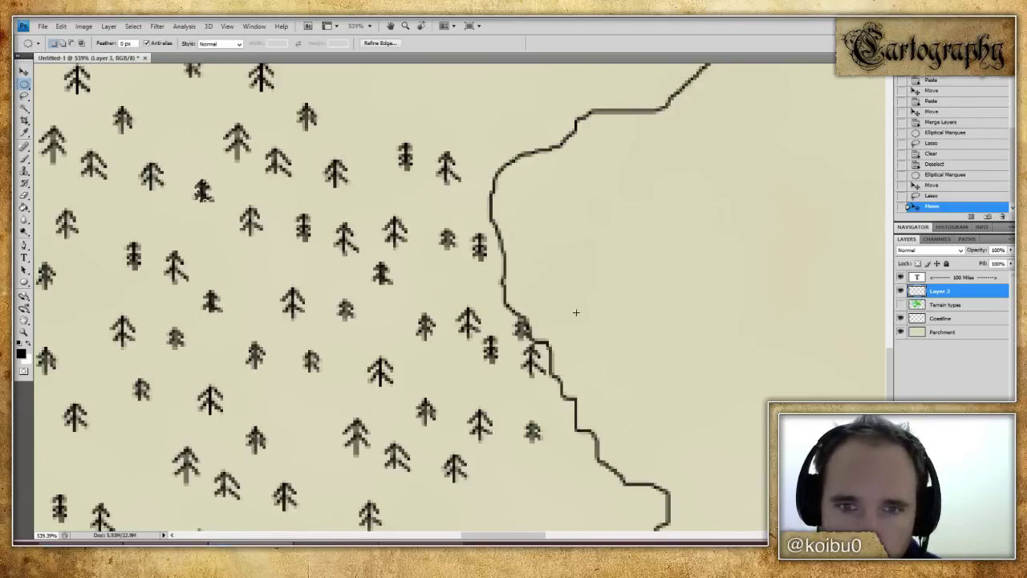
{"action": "left_click_drag", "start_coordinate": [500, 342], "coordinate": [506, 477]}
{"action": "key", "text": "v"}
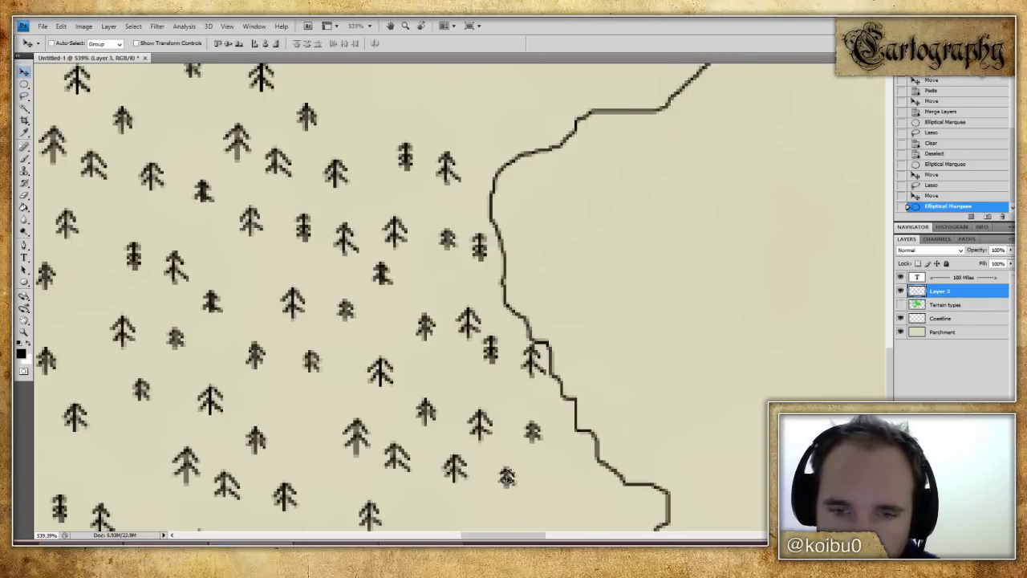
{"action": "left_click", "coordinate": [25, 95]}
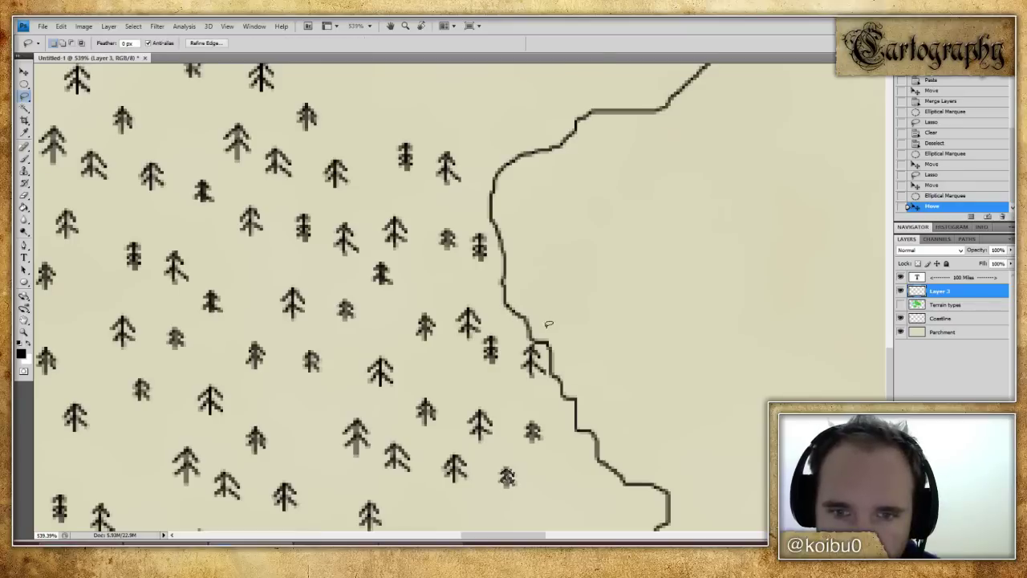
{"action": "mouse_move", "coordinate": [514, 398]}
{"action": "left_mouse_down"}
{"action": "mouse_move", "coordinate": [562, 334]}
{"action": "mouse_move", "coordinate": [570, 378]}
{"action": "left_mouse_up"}
{"action": "key", "text": "v"}
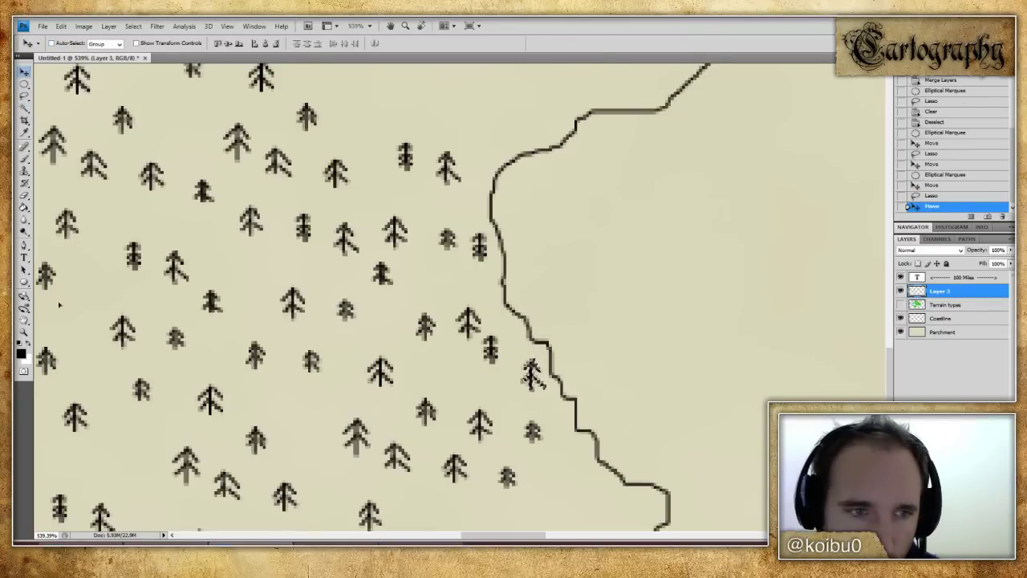
{"action": "key", "text": "ctrl+0"}
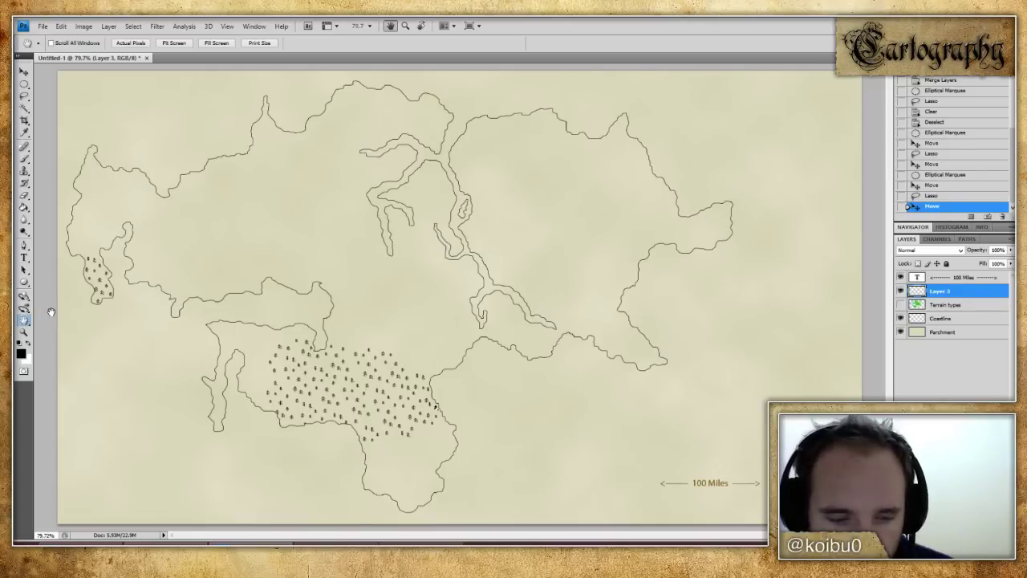
{"action": "key", "text": "ctrl+d"}
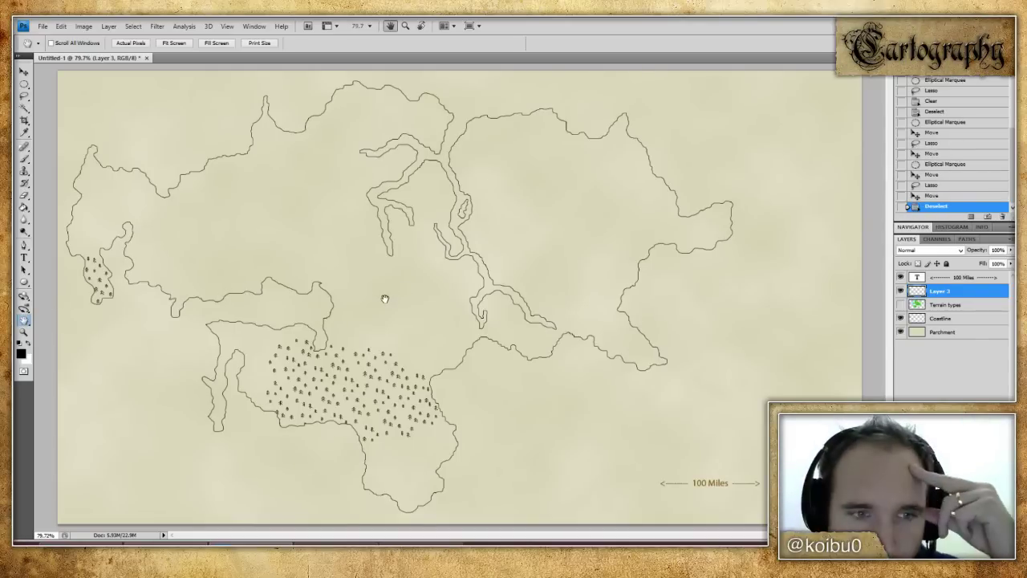
{"action": "left_click", "coordinate": [900, 305]}
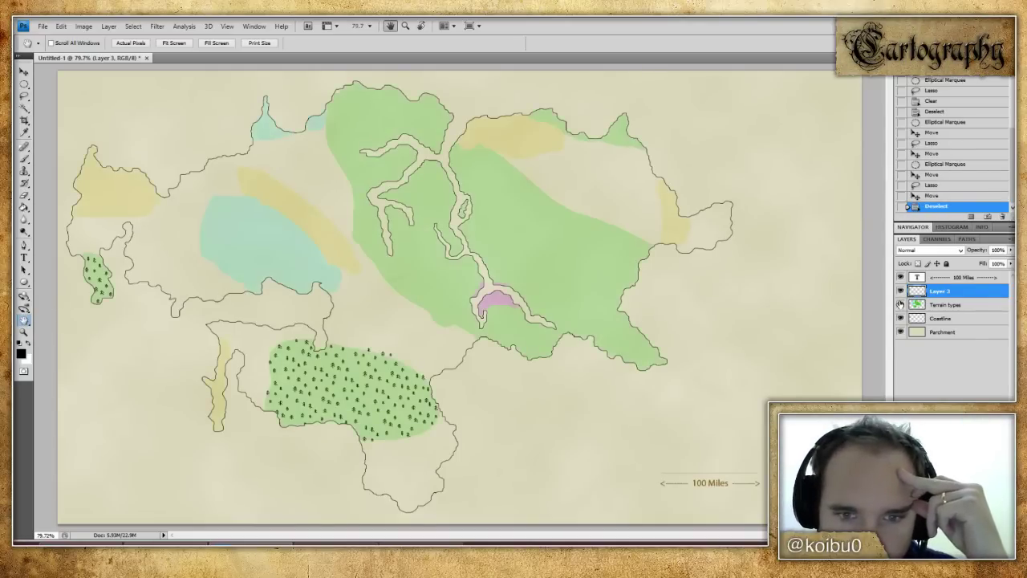
- Lasso the whole southern forest, copy it, and place a pasted copy over the northern end of the large green area
{"action": "left_click", "coordinate": [24, 85]}
{"action": "left_click", "coordinate": [24, 96]}
{"action": "mouse_move", "coordinate": [277, 308]}
{"action": "left_mouse_down"}
{"action": "mouse_move", "coordinate": [500, 408]}
{"action": "mouse_move", "coordinate": [309, 279]}
{"action": "left_mouse_up"}
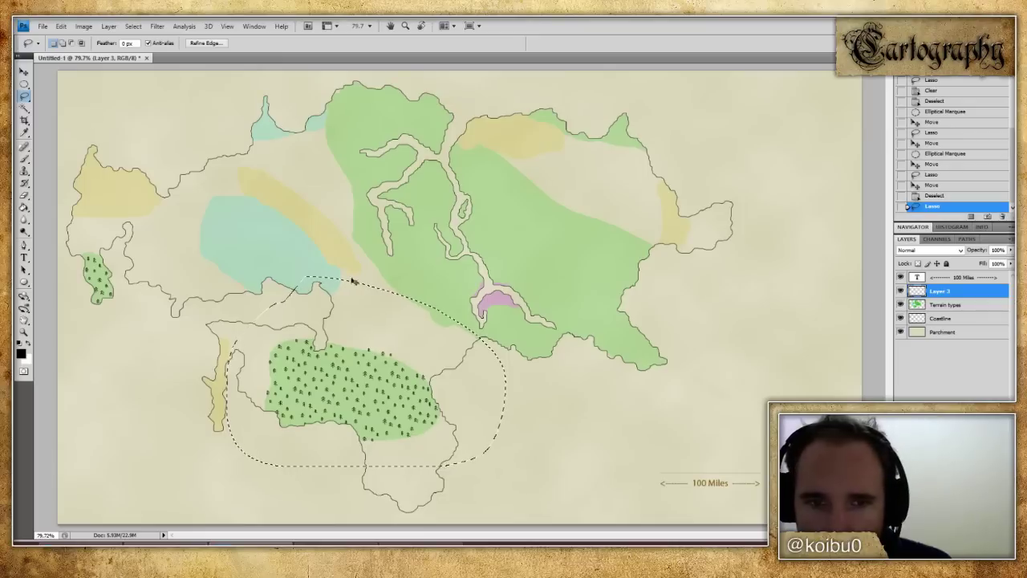
{"action": "key", "text": "v"}
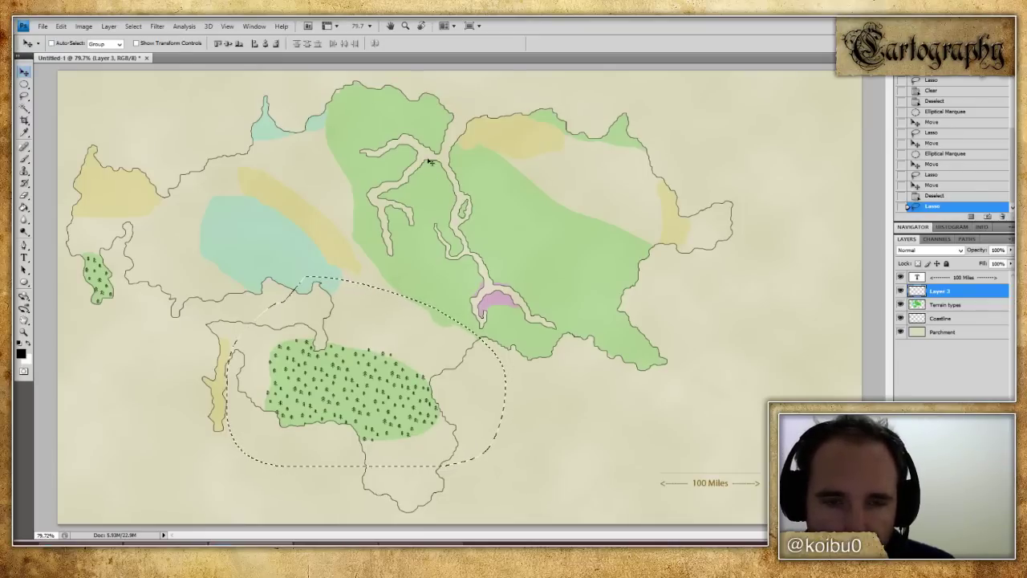
{"action": "key", "text": "ctrl+c"}
{"action": "key", "text": "ctrl+v"}
{"action": "left_click_drag", "start_coordinate": [392, 347], "coordinate": [471, 164]}
- Paste four more forest copies, covering the southeast, east and west of the large green area and leaving one spare in the northwest
{"action": "key", "text": "ctrl+v"}
{"action": "left_click_drag", "start_coordinate": [472, 290], "coordinate": [598, 335]}
{"action": "key", "text": "ctrl+v"}
{"action": "left_click_drag", "start_coordinate": [460, 301], "coordinate": [589, 232]}
{"action": "key", "text": "ctrl+v"}
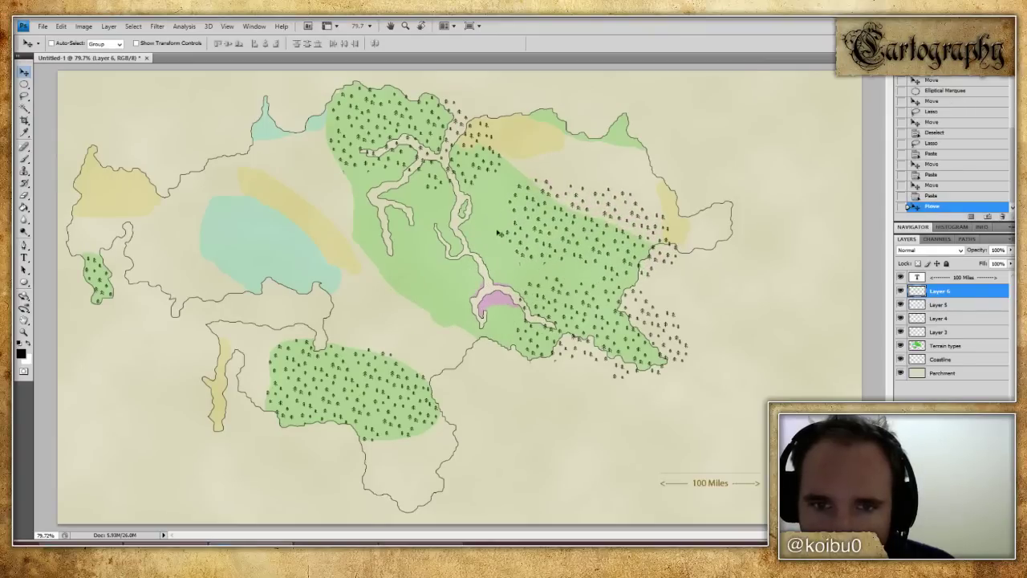
{"action": "left_click_drag", "start_coordinate": [501, 233], "coordinate": [401, 224]}
{"action": "key", "text": "ctrl+v"}
{"action": "left_click_drag", "start_coordinate": [451, 308], "coordinate": [182, 136]}
- Lasso the western part of the spare northwestern trees and move it over the green area below the purple patch, then deselect
{"action": "left_click", "coordinate": [25, 95]}
{"action": "mouse_move", "coordinate": [105, 92]}
{"action": "left_mouse_down"}
{"action": "mouse_move", "coordinate": [129, 92]}
{"action": "mouse_move", "coordinate": [128, 203]}
{"action": "mouse_move", "coordinate": [103, 95]}
{"action": "mouse_move", "coordinate": [147, 107]}
{"action": "left_mouse_up"}
{"action": "left_click", "coordinate": [102, 98]}
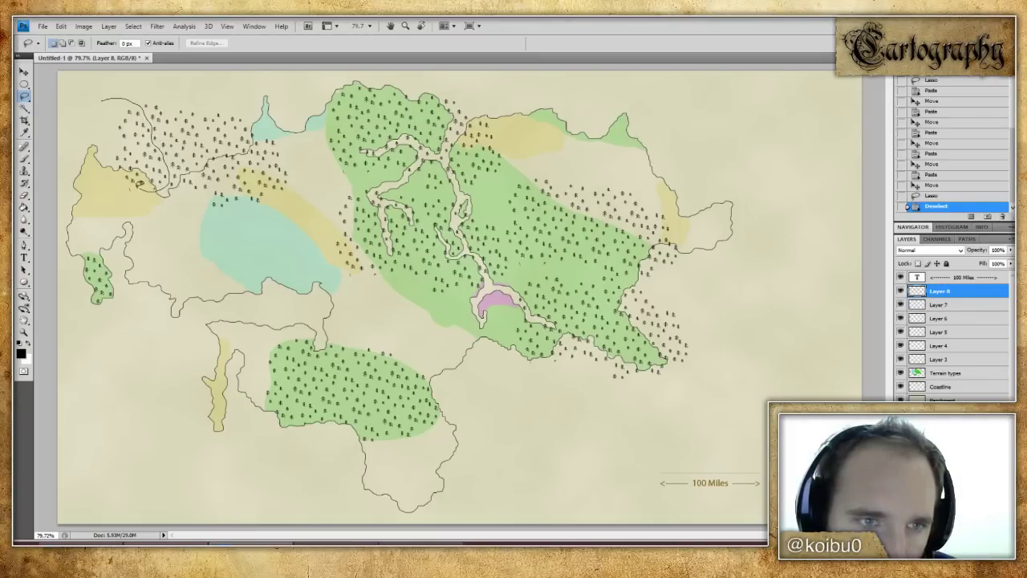
{"action": "left_click_drag", "start_coordinate": [103, 124], "coordinate": [102, 120]}
{"action": "key", "text": "v"}
{"action": "mouse_move", "coordinate": [141, 159]}
{"action": "left_mouse_down"}
{"action": "mouse_move", "coordinate": [176, 186]}
{"action": "mouse_move", "coordinate": [405, 288]}
{"action": "mouse_move", "coordinate": [472, 352]}
{"action": "mouse_move", "coordinate": [556, 167]}
{"action": "mouse_move", "coordinate": [616, 131]}
{"action": "mouse_move", "coordinate": [481, 216]}
{"action": "mouse_move", "coordinate": [489, 323]}
{"action": "left_mouse_up"}
{"action": "key", "text": "ctrl+d"}
- Lasso a few trees from the corner of the spare northwestern copy and move them into the gap east of the river, then deselect
{"action": "left_click", "coordinate": [24, 94]}
{"action": "mouse_move", "coordinate": [128, 94]}
{"action": "left_mouse_down"}
{"action": "mouse_move", "coordinate": [180, 94]}
{"action": "mouse_move", "coordinate": [149, 118]}
{"action": "left_mouse_up"}
{"action": "key", "text": "v"}
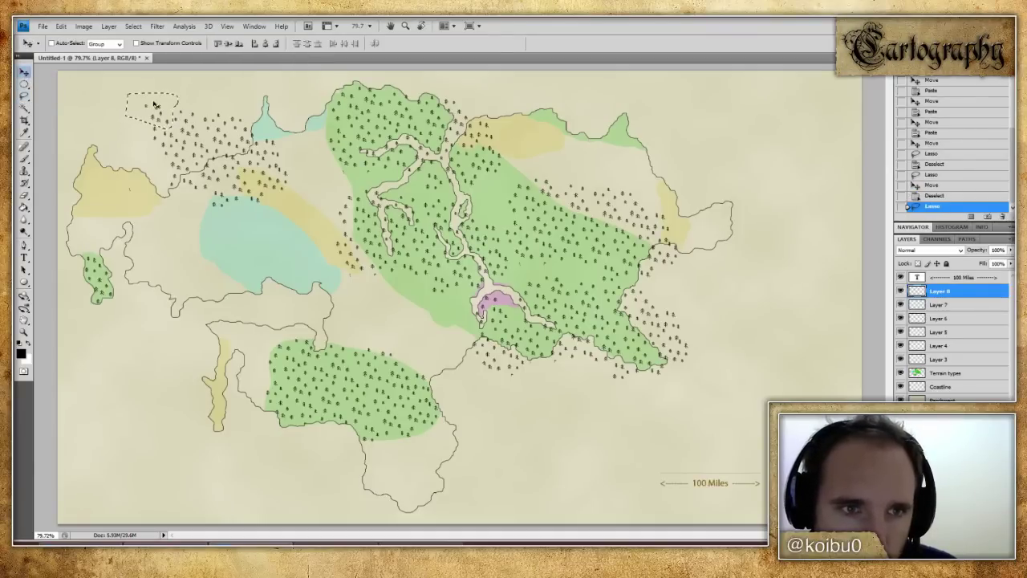
{"action": "mouse_move", "coordinate": [316, 157]}
{"action": "left_mouse_down"}
{"action": "mouse_move", "coordinate": [565, 286]}
{"action": "mouse_move", "coordinate": [581, 266]}
{"action": "left_mouse_up"}
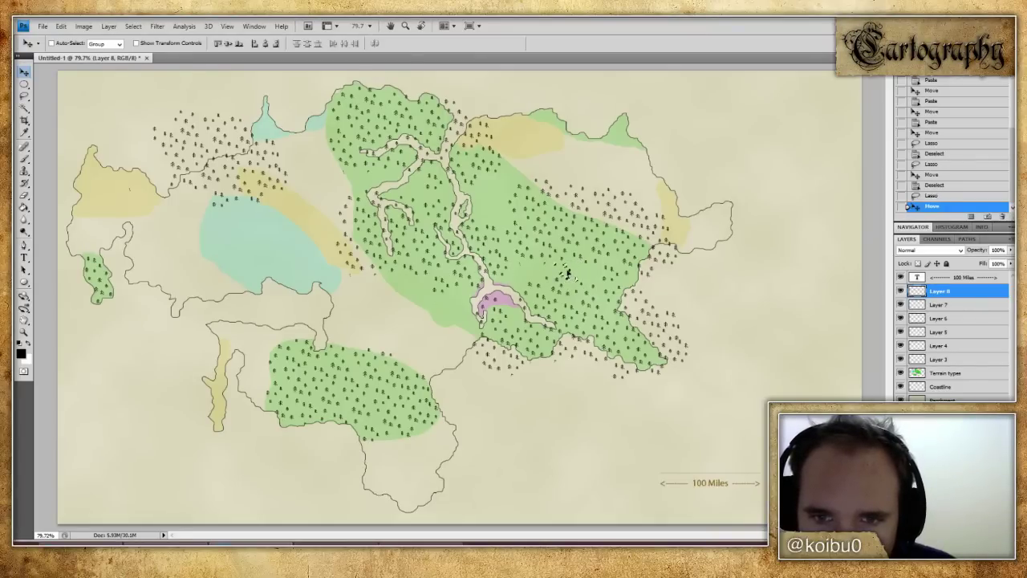
{"action": "key", "text": "ctrl+d"}
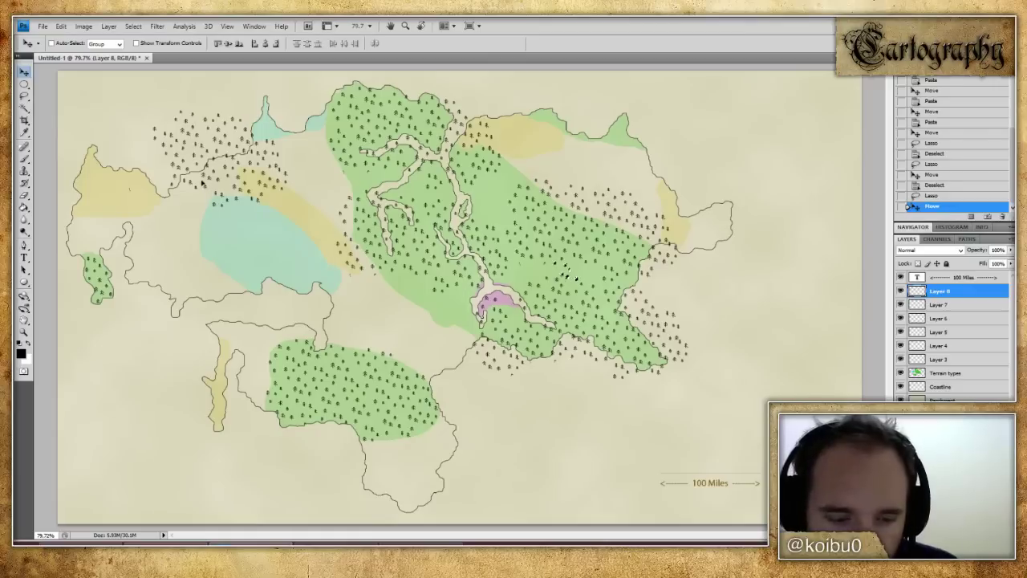
- Lasso two small tree clusters from the eastern side of the spare northwestern copy and move them into the gaps east of the river
{"action": "key", "text": "l"}
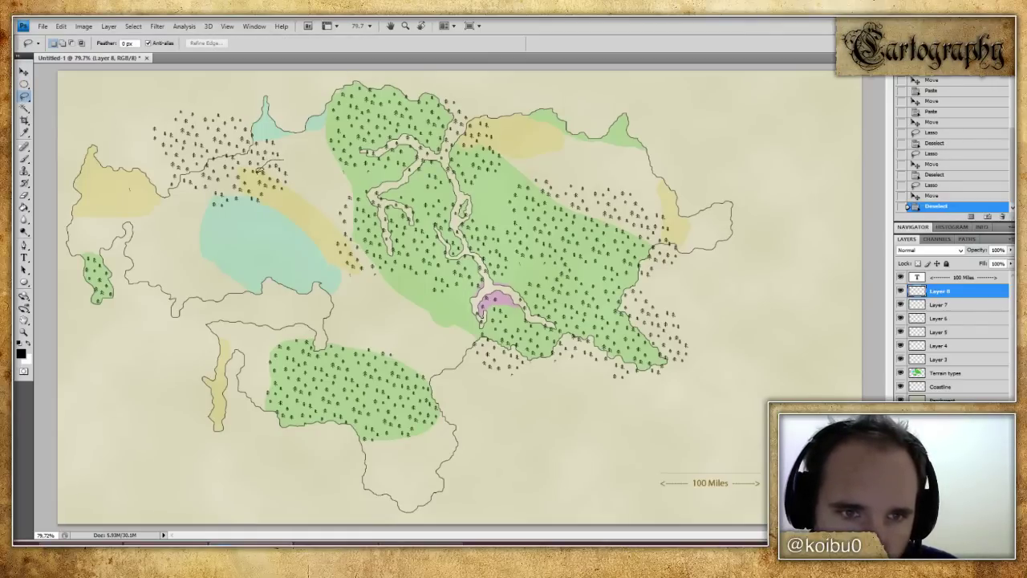
{"action": "mouse_move", "coordinate": [270, 186]}
{"action": "left_mouse_down"}
{"action": "mouse_move", "coordinate": [311, 165]}
{"action": "mouse_move", "coordinate": [272, 175]}
{"action": "mouse_move", "coordinate": [344, 212]}
{"action": "mouse_move", "coordinate": [464, 321]}
{"action": "mouse_move", "coordinate": [507, 202]}
{"action": "mouse_move", "coordinate": [493, 209]}
{"action": "left_mouse_up"}
{"action": "key", "text": "v"}
{"action": "key", "text": "l"}
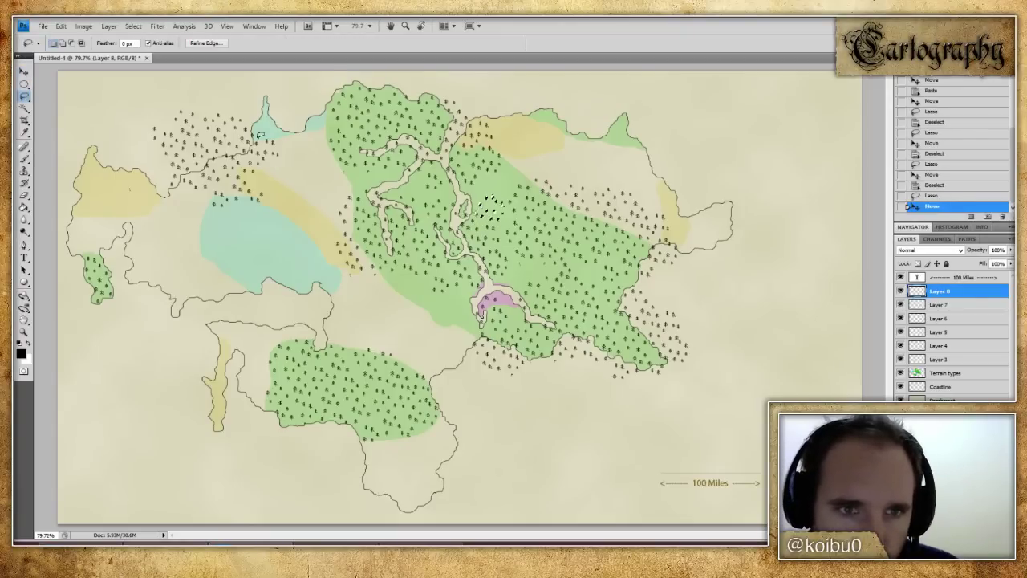
{"action": "mouse_move", "coordinate": [265, 152]}
{"action": "left_mouse_down"}
{"action": "mouse_move", "coordinate": [292, 137]}
{"action": "mouse_move", "coordinate": [263, 147]}
{"action": "mouse_move", "coordinate": [523, 265]}
{"action": "mouse_move", "coordinate": [520, 276]}
{"action": "mouse_move", "coordinate": [502, 188]}
{"action": "mouse_move", "coordinate": [483, 191]}
{"action": "left_mouse_up"}
{"action": "key", "text": "v"}
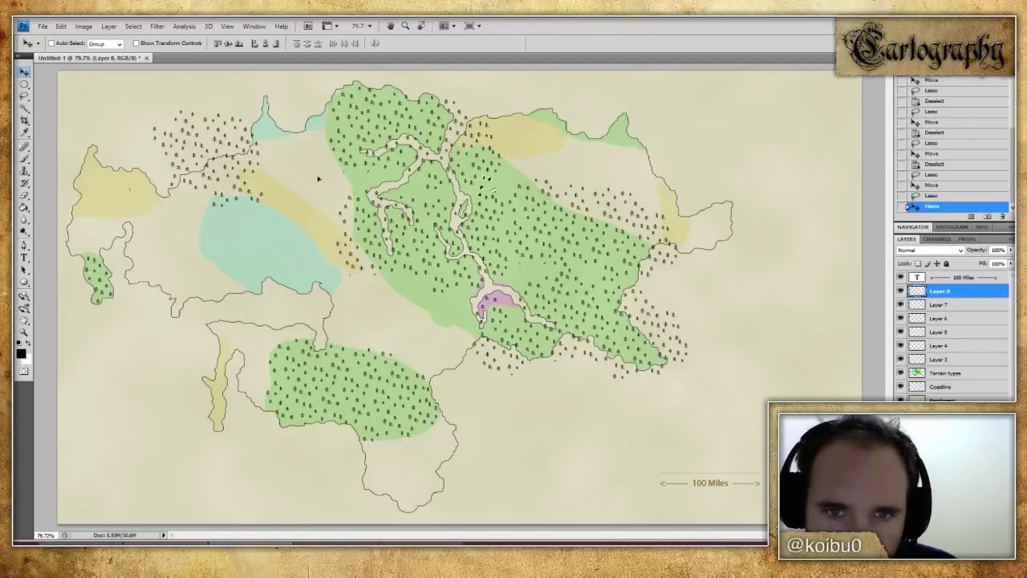
- Lasso more spare northwestern trees and move them between the river branches and onto the western edge of the large green area
{"action": "key", "text": "l"}
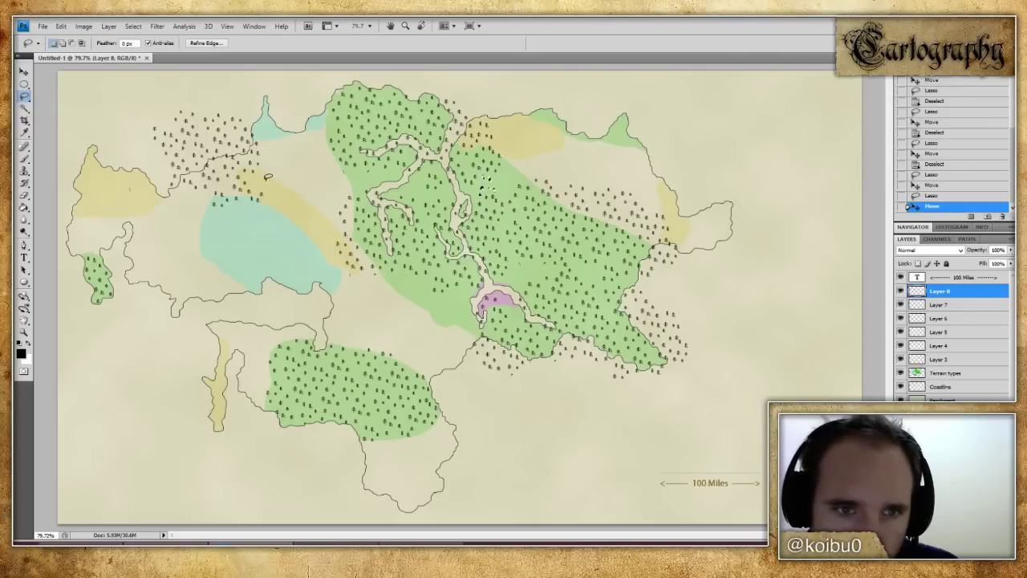
{"action": "left_click_drag", "start_coordinate": [251, 212], "coordinate": [247, 192]}
{"action": "key", "text": "v"}
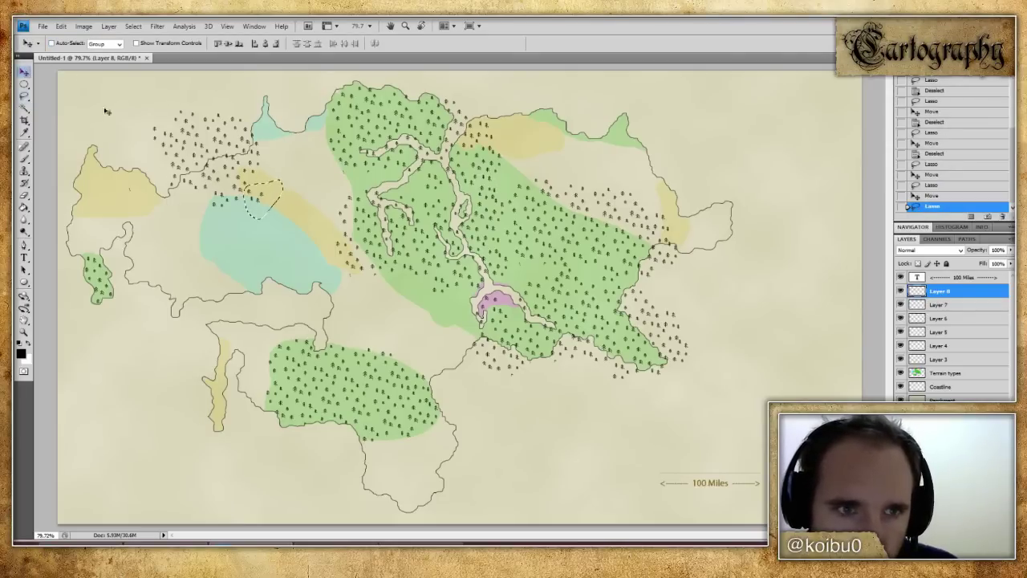
{"action": "left_click_drag", "start_coordinate": [413, 187], "coordinate": [412, 187]}
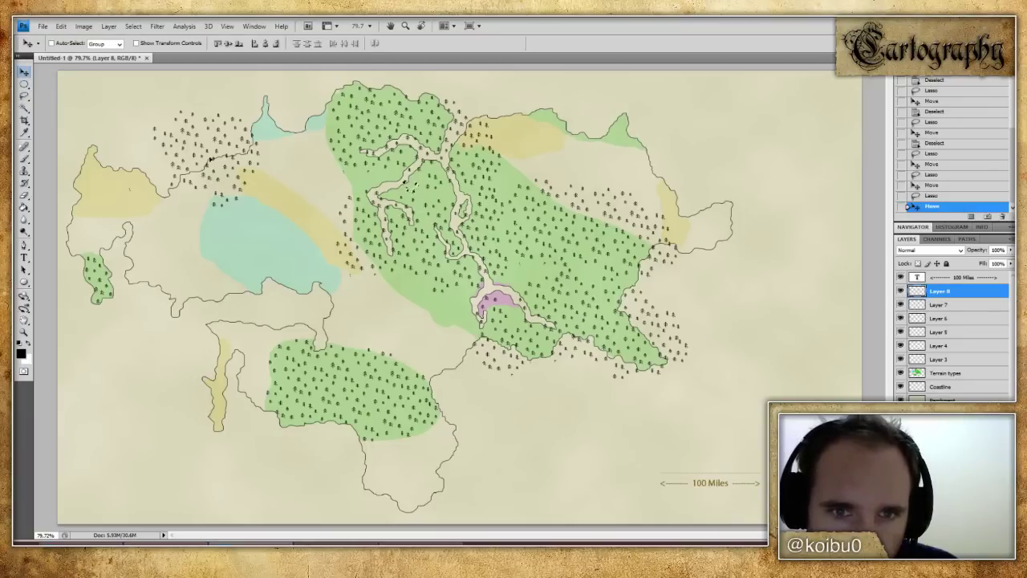
{"action": "key", "text": "l"}
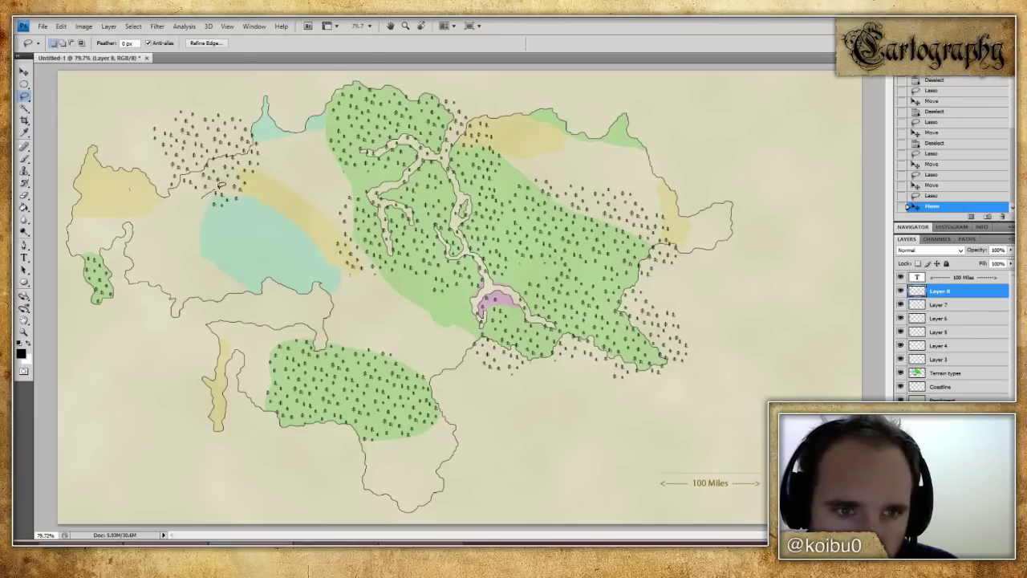
{"action": "left_click_drag", "start_coordinate": [244, 194], "coordinate": [355, 182]}
{"action": "key", "text": "v"}
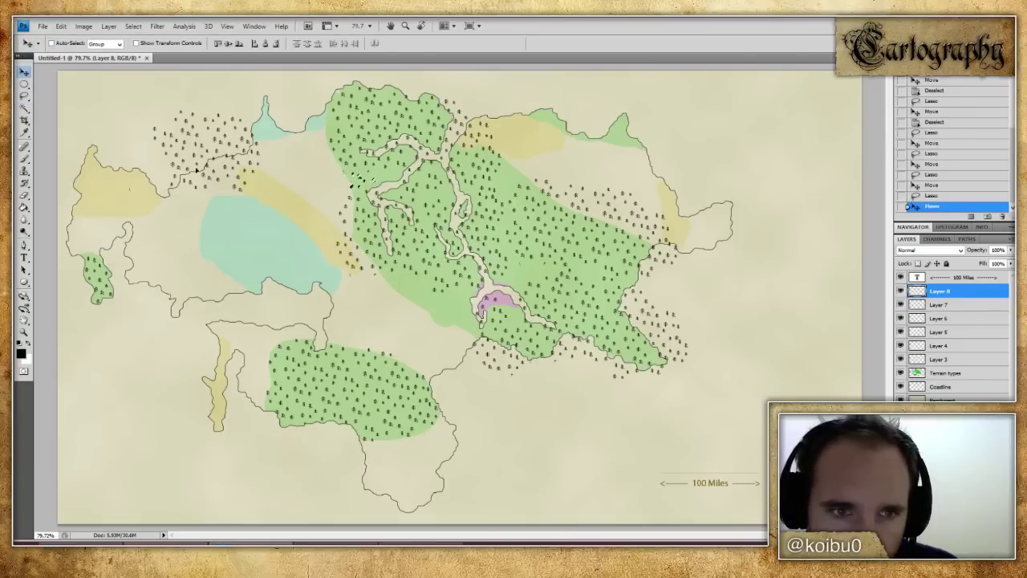
- Lasso trees from the northeastern edge of the spare copy and move them onto the green area just west of the purple patch
{"action": "left_click", "coordinate": [25, 94]}
{"action": "mouse_move", "coordinate": [241, 164]}
{"action": "left_mouse_down"}
{"action": "mouse_move", "coordinate": [230, 193]}
{"action": "mouse_move", "coordinate": [235, 175]}
{"action": "left_mouse_up"}
{"action": "left_click", "coordinate": [245, 179]}
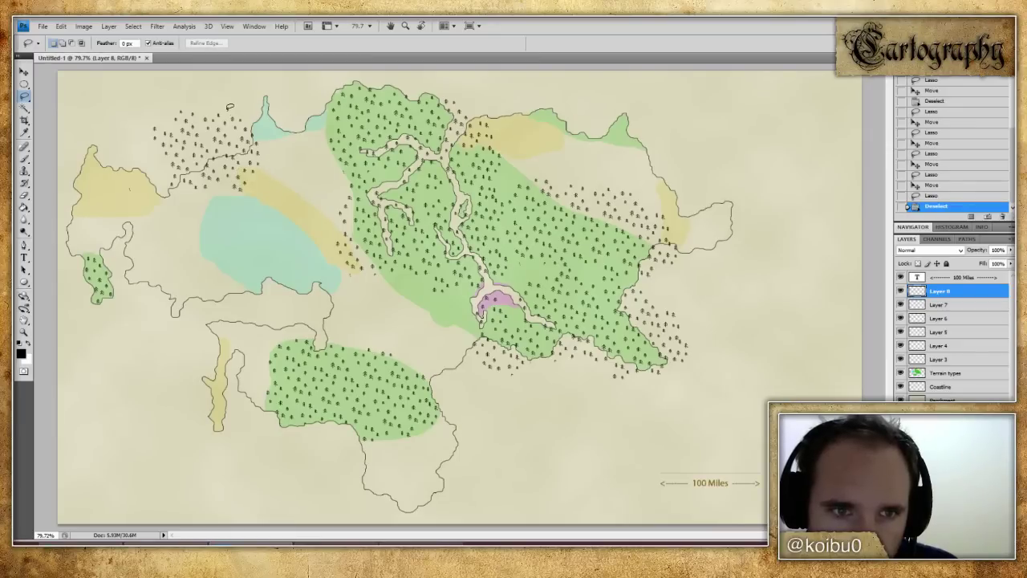
{"action": "mouse_move", "coordinate": [256, 115]}
{"action": "left_mouse_down"}
{"action": "mouse_move", "coordinate": [234, 112]}
{"action": "mouse_move", "coordinate": [432, 302]}
{"action": "mouse_move", "coordinate": [470, 321]}
{"action": "left_mouse_up"}
{"action": "key", "text": "v"}
{"action": "left_click", "coordinate": [25, 84]}
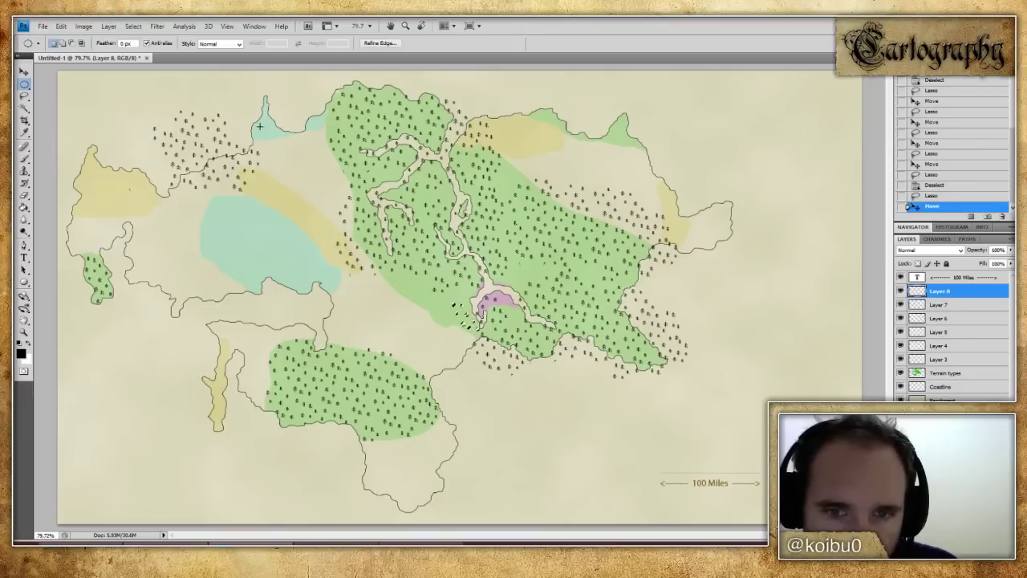
- Lasso a small group of trees from the eastern edge of the spare copy and move it to the southwestern edge of the large green area
{"action": "key", "text": "l"}
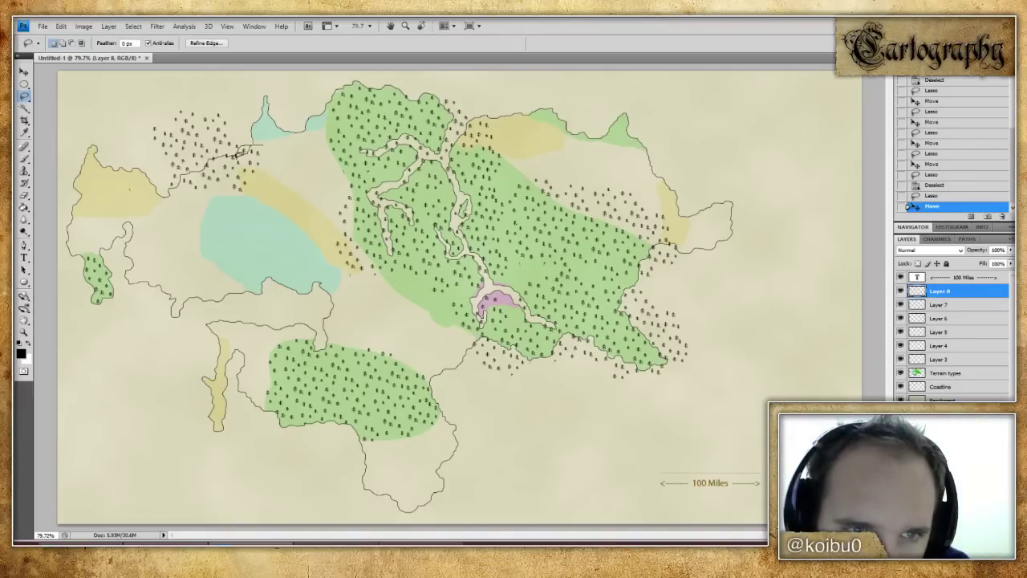
{"action": "mouse_move", "coordinate": [249, 163]}
{"action": "left_mouse_down"}
{"action": "mouse_move", "coordinate": [268, 157]}
{"action": "mouse_move", "coordinate": [241, 149]}
{"action": "left_mouse_up"}
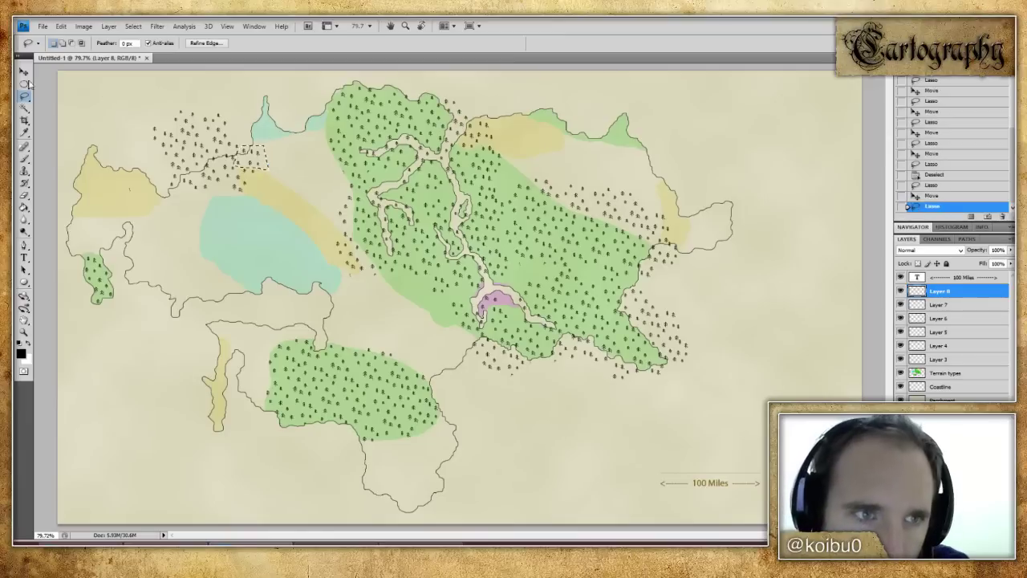
{"action": "key", "text": "v"}
{"action": "left_click_drag", "start_coordinate": [454, 261], "coordinate": [476, 302]}
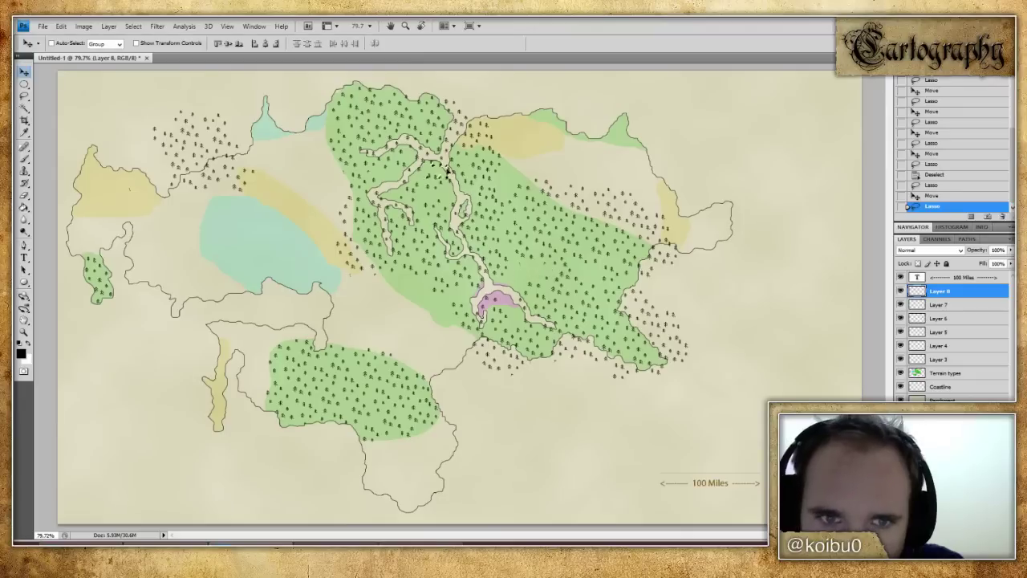
{"action": "left_click_drag", "start_coordinate": [632, 126], "coordinate": [313, 311]}
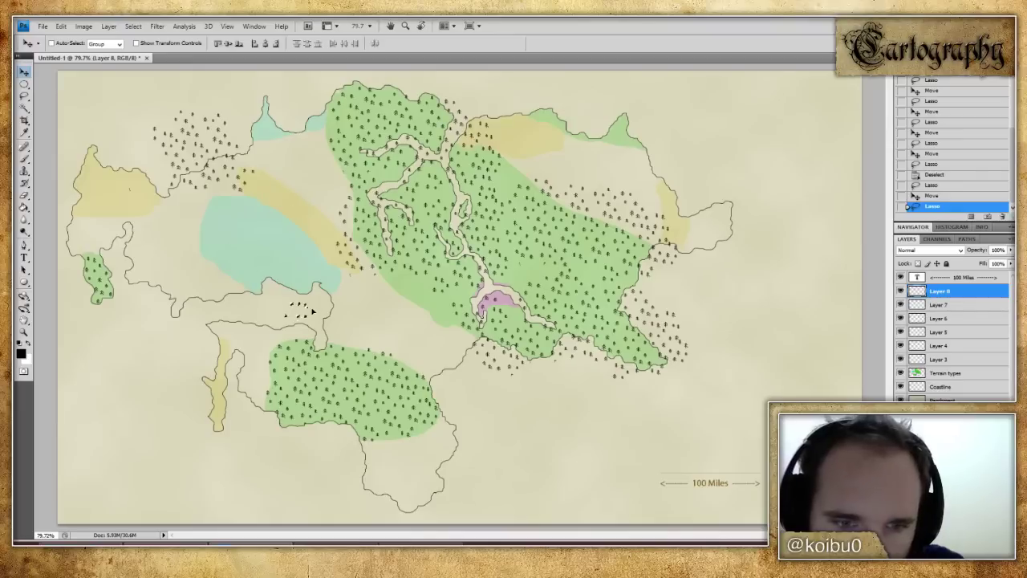
{"action": "left_click_drag", "start_coordinate": [417, 294], "coordinate": [400, 281]}
- Lasso a few trees from the southeastern part of the spare copy and move them into the gap northeast of the purple patch
{"action": "left_click", "coordinate": [24, 95]}
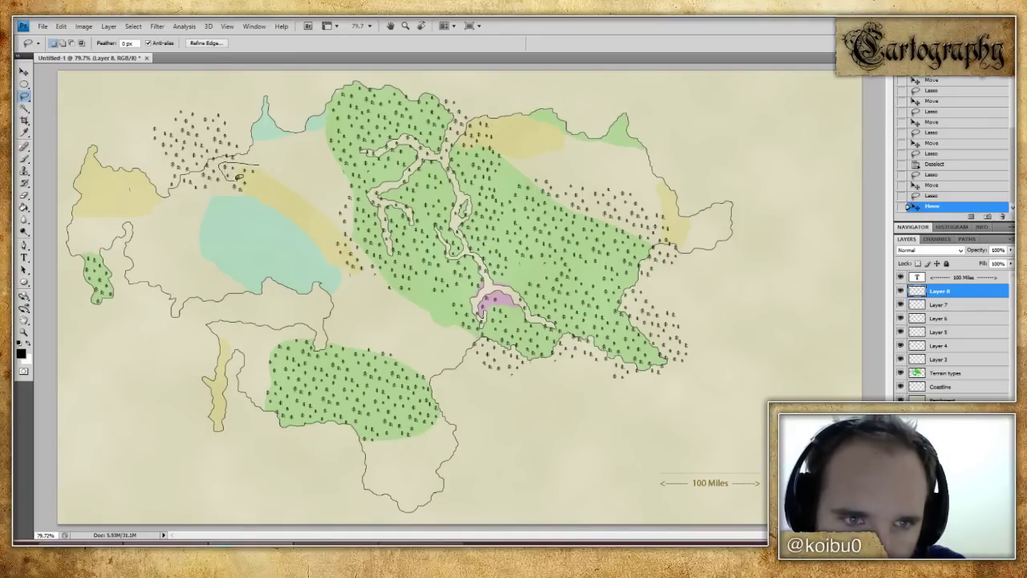
{"action": "left_click_drag", "start_coordinate": [268, 171], "coordinate": [265, 171]}
{"action": "key", "text": "v"}
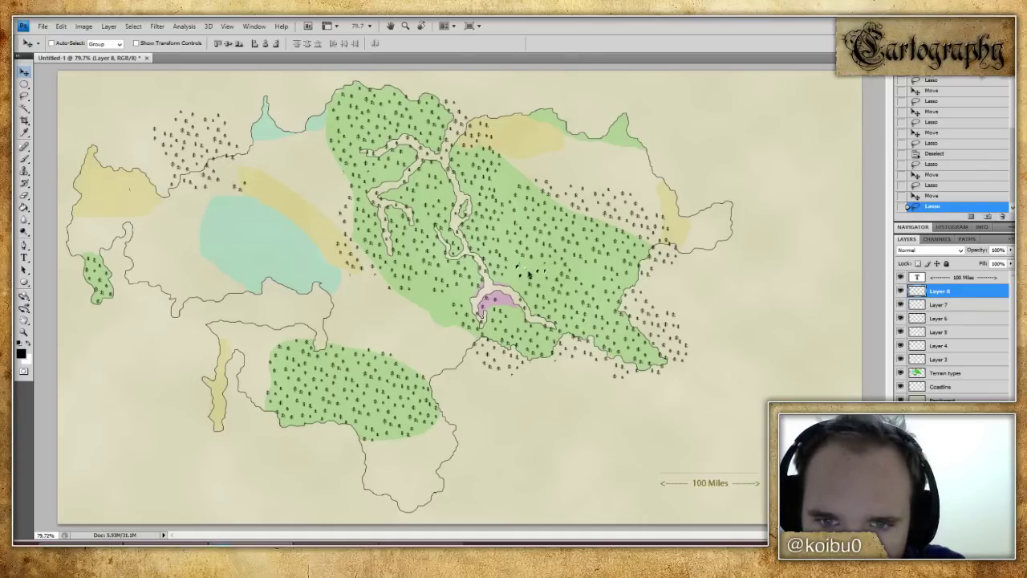
{"action": "left_click_drag", "start_coordinate": [535, 271], "coordinate": [467, 245]}
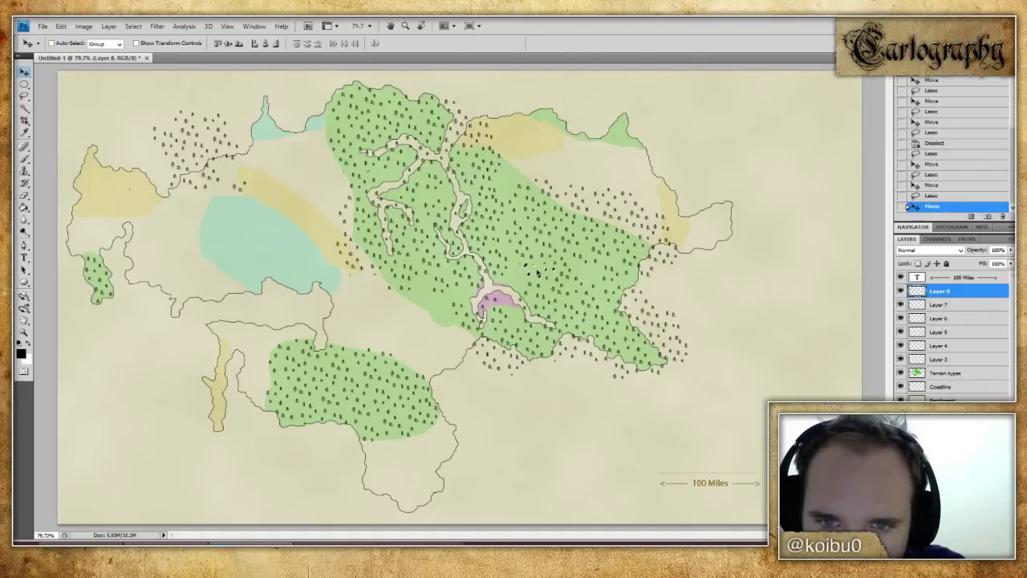
- Lasso a tree from the northern edge of the spare copy, move it into the small gap in the eastern forest, and deselect
{"action": "key", "text": "l"}
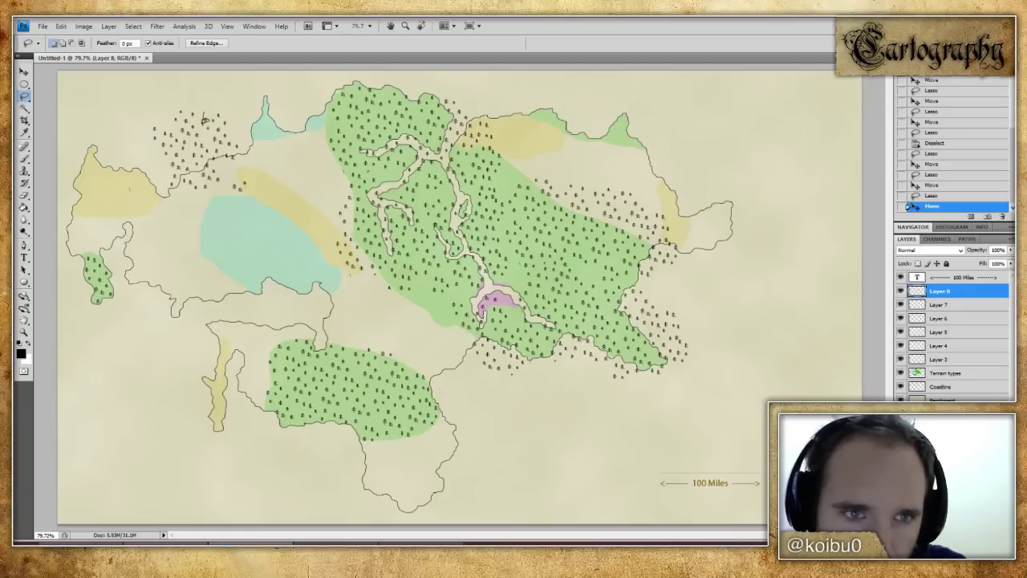
{"action": "left_click_drag", "start_coordinate": [221, 118], "coordinate": [217, 114]}
{"action": "key", "text": "v"}
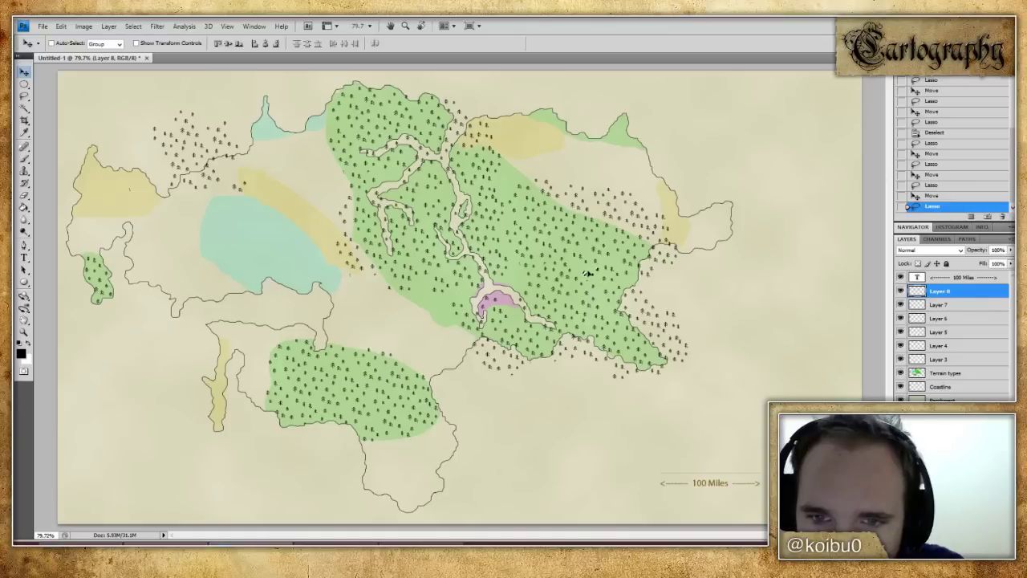
{"action": "left_click_drag", "start_coordinate": [588, 274], "coordinate": [586, 270]}
{"action": "key", "text": "ctrl+d"}
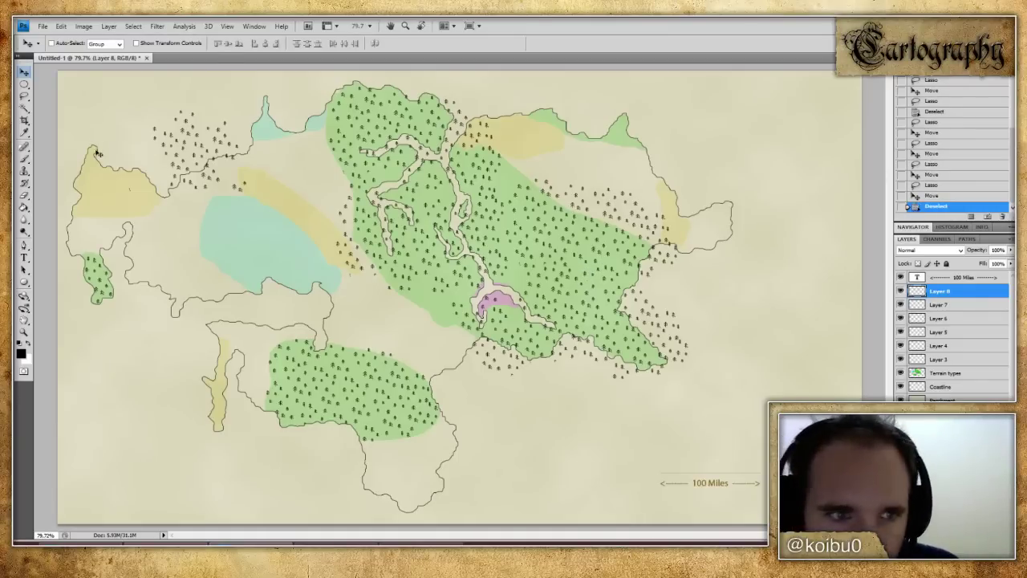
- Erase stray tree fragments in the eastern forest and near the end of the western yellow strip
{"action": "left_click", "coordinate": [24, 195]}
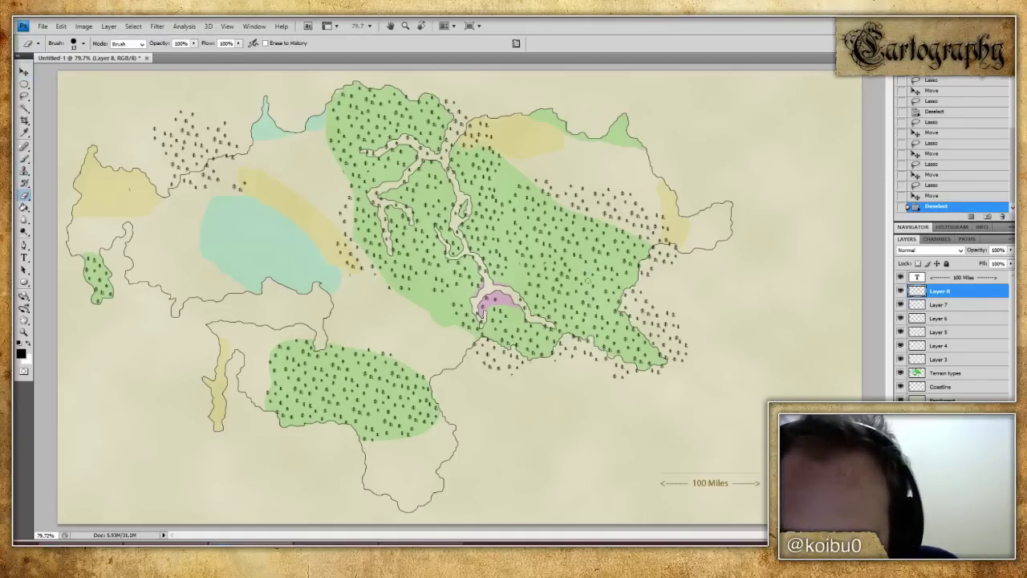
{"action": "left_click_drag", "start_coordinate": [589, 280], "coordinate": [602, 300]}
{"action": "left_click_drag", "start_coordinate": [521, 265], "coordinate": [519, 273]}
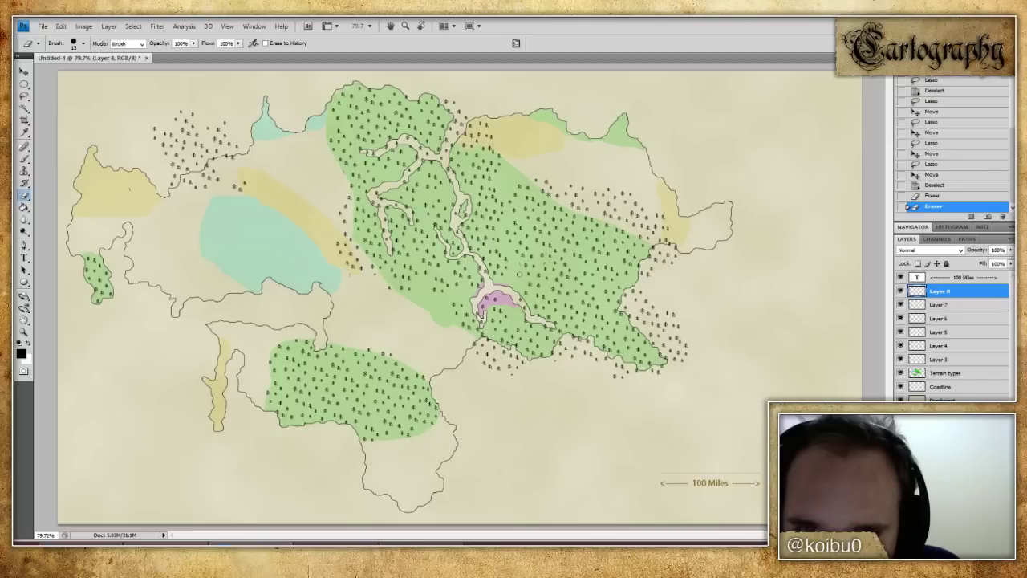
{"action": "left_click", "coordinate": [341, 268]}
{"action": "left_click", "coordinate": [341, 268]}
{"action": "left_click", "coordinate": [342, 268]}
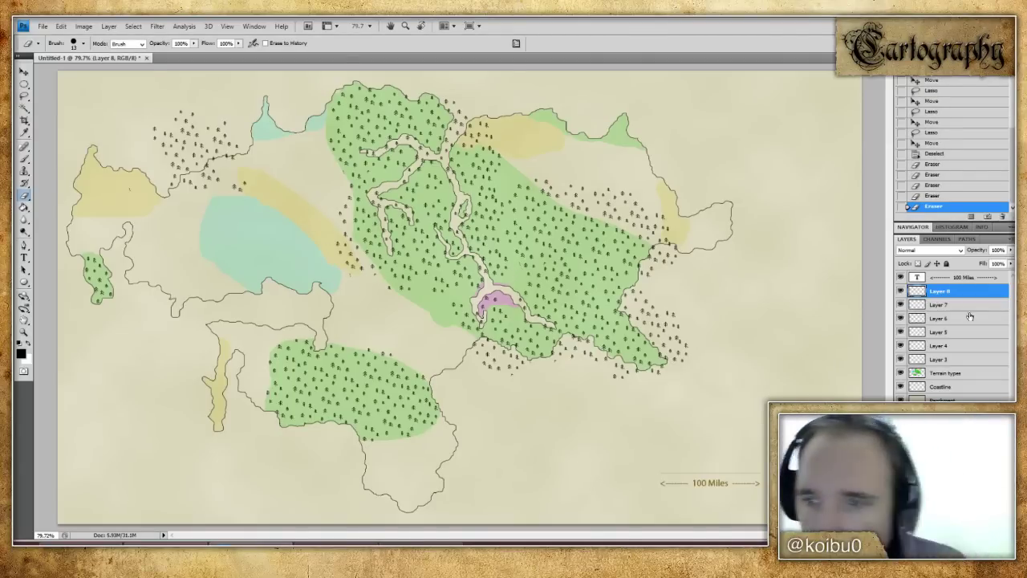
- Merge all the tree layers, Layer 3 through Layer 8, into one layer
{"action": "left_click", "coordinate": [956, 361], "text": "shift"}
{"action": "right_click", "coordinate": [956, 360]}
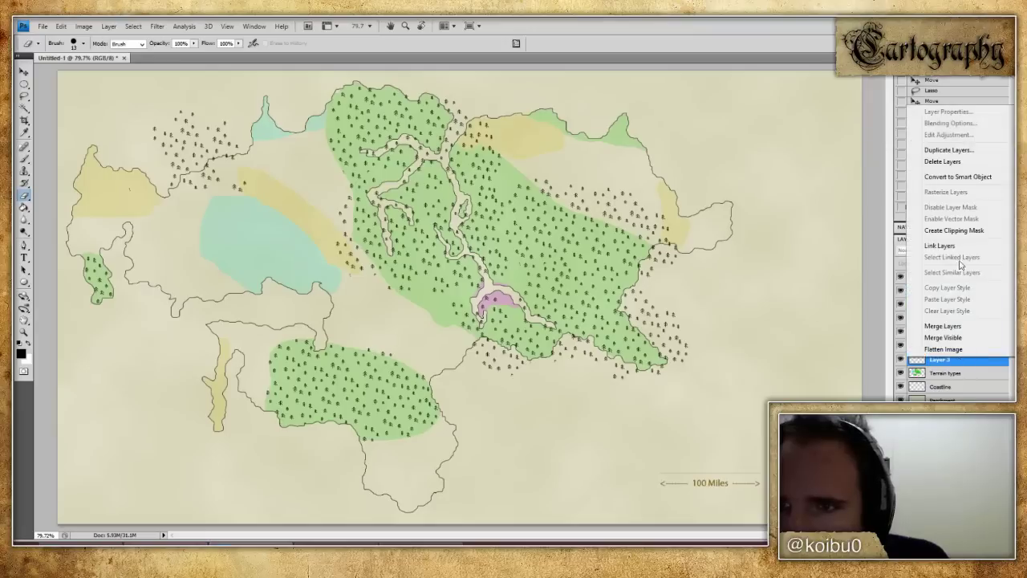
{"action": "left_click", "coordinate": [943, 326]}
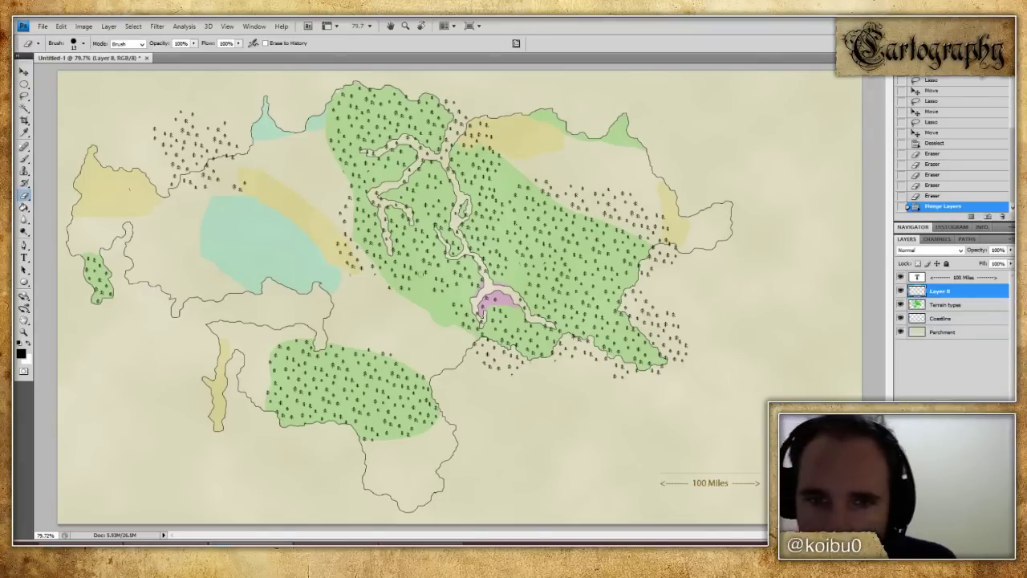
- Erase the trees spilling past the western edge of the large green area, plus a stray mark in the forest east of the river
{"action": "left_click", "coordinate": [25, 106]}
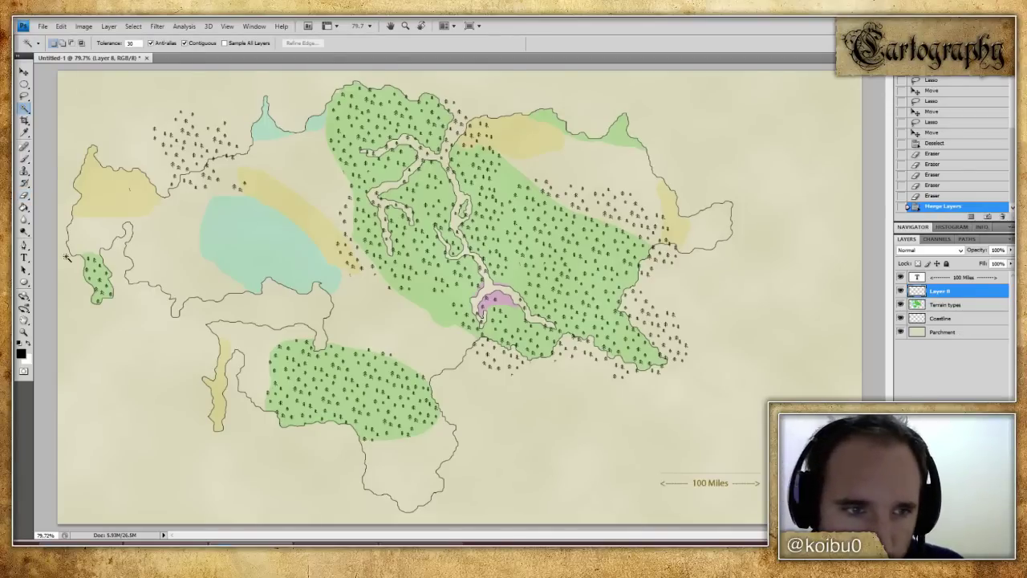
{"action": "left_click", "coordinate": [24, 331]}
{"action": "left_click", "coordinate": [399, 207]}
{"action": "left_click", "coordinate": [398, 207]}
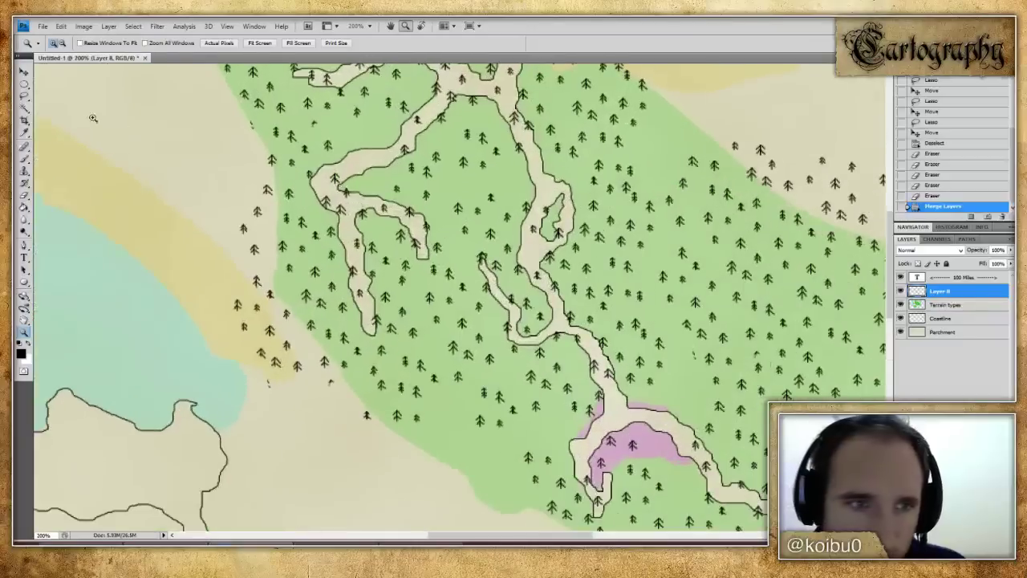
{"action": "left_click", "coordinate": [24, 195]}
{"action": "left_click", "coordinate": [266, 189]}
{"action": "left_click", "coordinate": [257, 211]}
{"action": "left_click", "coordinate": [243, 228]}
{"action": "left_click", "coordinate": [255, 249]}
{"action": "left_click", "coordinate": [256, 280]}
{"action": "left_click", "coordinate": [270, 294]}
{"action": "left_click", "coordinate": [286, 314]}
{"action": "left_click", "coordinate": [325, 362]}
{"action": "left_click", "coordinate": [331, 382]}
{"action": "left_click", "coordinate": [367, 415]}
{"action": "left_click", "coordinate": [297, 366]}
{"action": "left_click", "coordinate": [286, 345]}
{"action": "left_click", "coordinate": [270, 329]}
{"action": "left_click", "coordinate": [256, 307]}
{"action": "left_click", "coordinate": [237, 305]}
{"action": "left_click", "coordinate": [244, 327]}
{"action": "left_click", "coordinate": [261, 353]}
{"action": "left_click_drag", "start_coordinate": [275, 362], "coordinate": [262, 394]}
{"action": "left_click", "coordinate": [693, 367]}
- Erase the trees lying beyond the southern coastline below the large green area
{"action": "scroll", "coordinate": [629, 422], "scroll_direction": "down", "scroll_amount": 5}
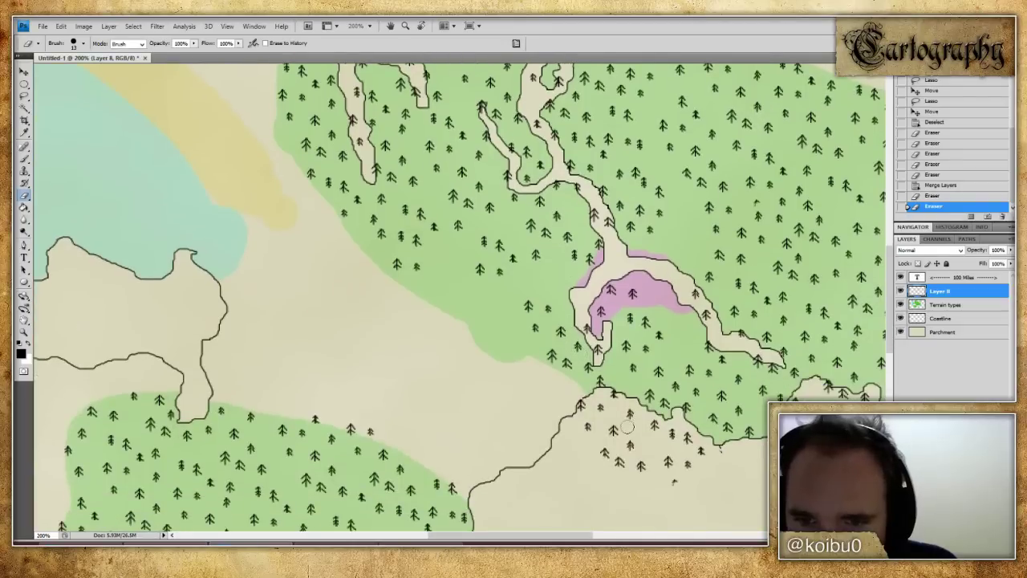
{"action": "mouse_move", "coordinate": [581, 419]}
{"action": "left_mouse_down"}
{"action": "mouse_move", "coordinate": [616, 398]}
{"action": "mouse_move", "coordinate": [596, 425]}
{"action": "mouse_move", "coordinate": [622, 409]}
{"action": "mouse_move", "coordinate": [596, 427]}
{"action": "mouse_move", "coordinate": [639, 414]}
{"action": "mouse_move", "coordinate": [602, 426]}
{"action": "mouse_move", "coordinate": [596, 451]}
{"action": "mouse_move", "coordinate": [604, 420]}
{"action": "mouse_move", "coordinate": [720, 453]}
{"action": "left_mouse_up"}
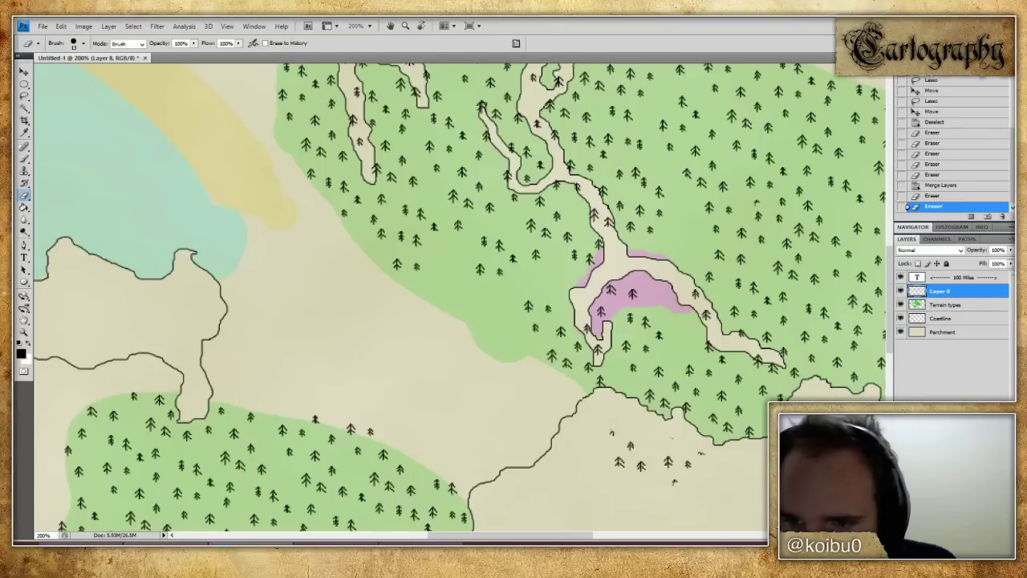
{"action": "mouse_move", "coordinate": [747, 461]}
{"action": "left_mouse_down"}
{"action": "mouse_move", "coordinate": [596, 423]}
{"action": "mouse_move", "coordinate": [619, 451]}
{"action": "mouse_move", "coordinate": [611, 468]}
{"action": "mouse_move", "coordinate": [674, 468]}
{"action": "left_mouse_up"}
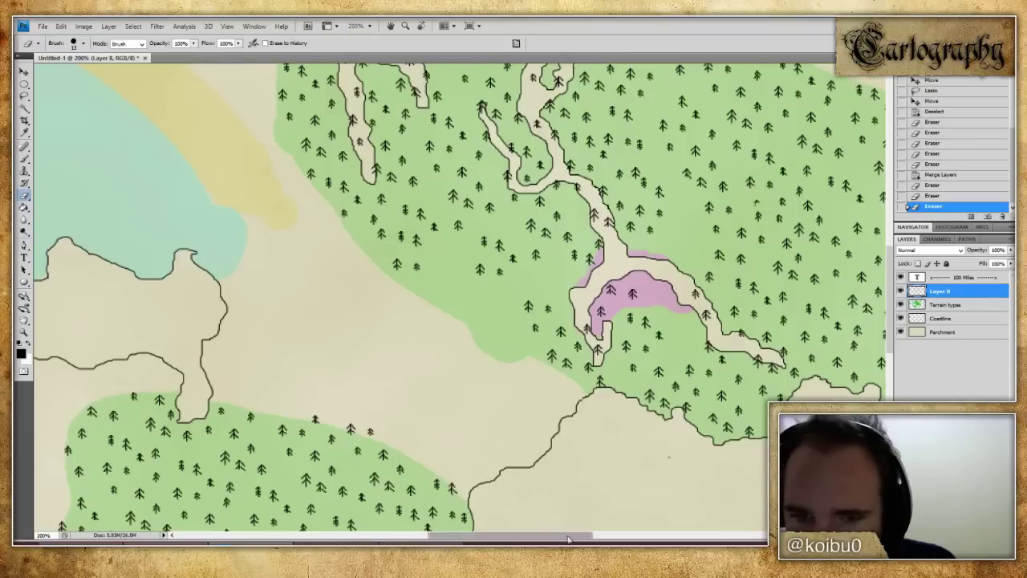
{"action": "scroll", "coordinate": [666, 478], "scroll_direction": "right", "scroll_amount": 5}
{"action": "mouse_move", "coordinate": [421, 441]}
{"action": "left_mouse_down"}
{"action": "mouse_move", "coordinate": [468, 451]}
{"action": "mouse_move", "coordinate": [407, 428]}
{"action": "mouse_move", "coordinate": [451, 456]}
{"action": "mouse_move", "coordinate": [415, 422]}
{"action": "mouse_move", "coordinate": [213, 450]}
{"action": "mouse_move", "coordinate": [255, 462]}
{"action": "mouse_move", "coordinate": [481, 465]}
{"action": "mouse_move", "coordinate": [476, 457]}
{"action": "mouse_move", "coordinate": [538, 472]}
{"action": "mouse_move", "coordinate": [486, 487]}
{"action": "left_mouse_up"}
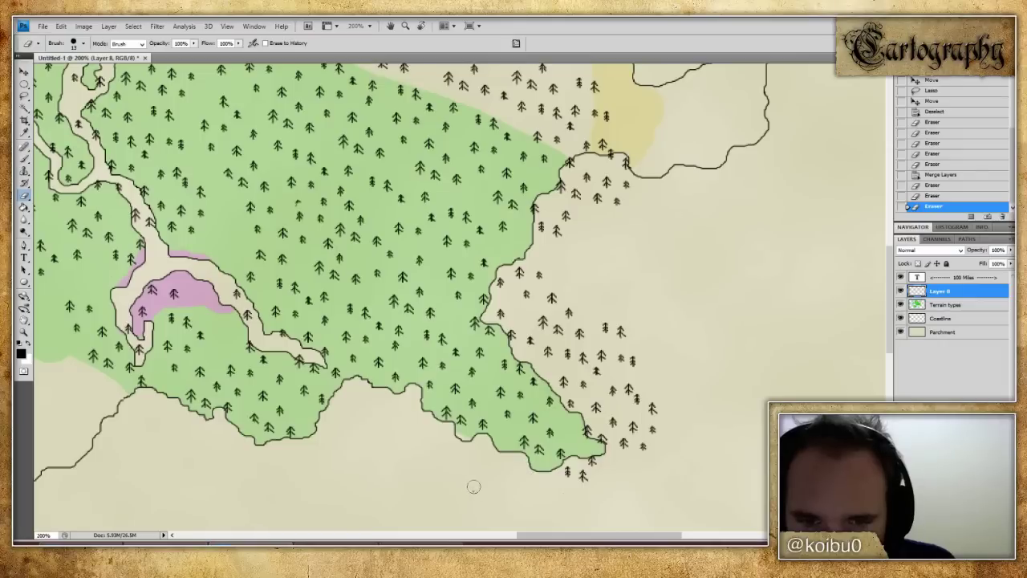
- Lasso the trees lying off the eastern coast of the large green area, delete them, and deselect
{"action": "left_click", "coordinate": [23, 94]}
{"action": "mouse_move", "coordinate": [670, 171]}
{"action": "left_mouse_down"}
{"action": "mouse_move", "coordinate": [616, 129]}
{"action": "mouse_move", "coordinate": [568, 145]}
{"action": "left_mouse_up"}
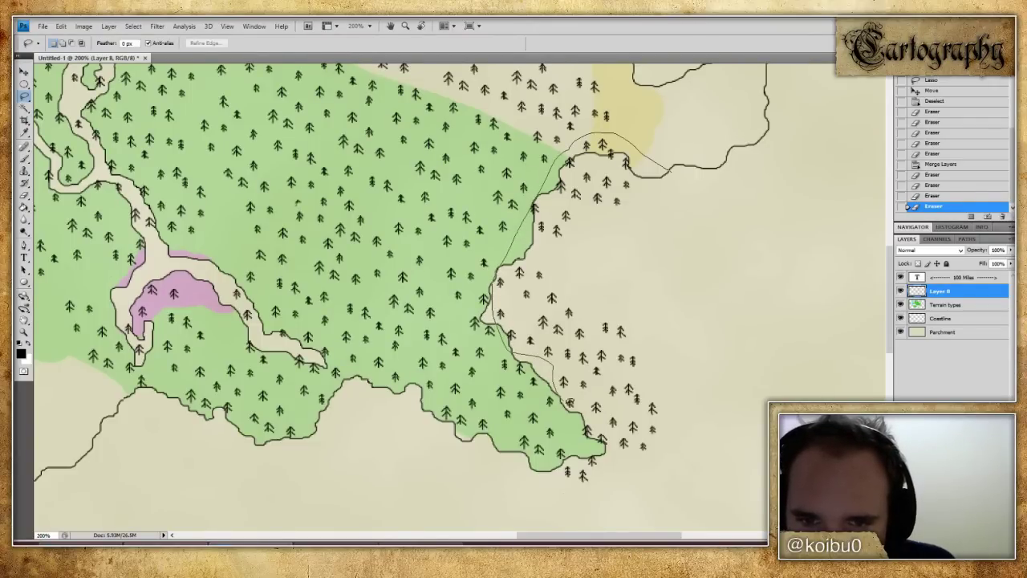
{"action": "left_click_drag", "start_coordinate": [571, 409], "coordinate": [572, 438]}
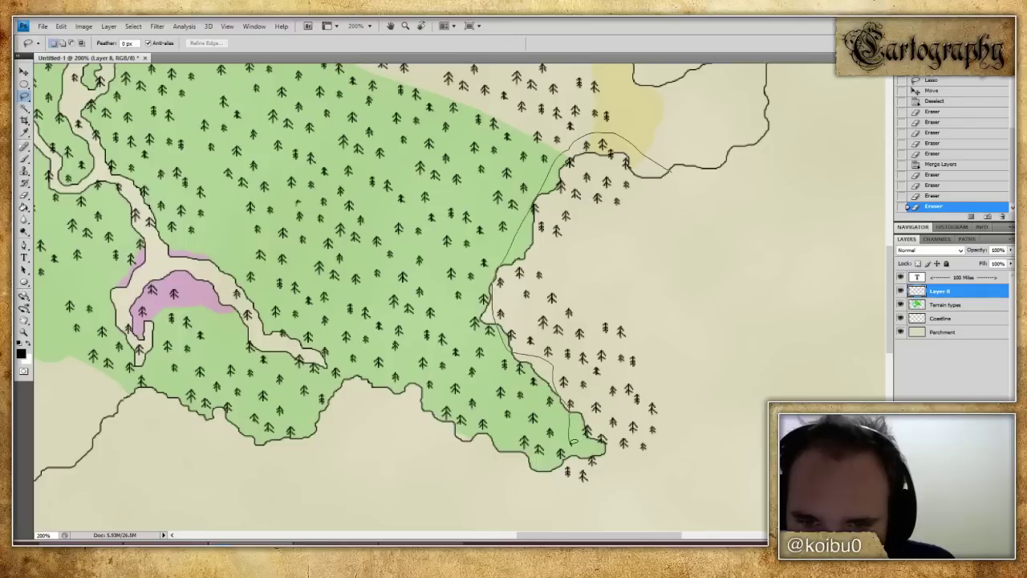
{"action": "mouse_move", "coordinate": [551, 473]}
{"action": "left_mouse_down"}
{"action": "mouse_move", "coordinate": [633, 497]}
{"action": "mouse_move", "coordinate": [739, 329]}
{"action": "mouse_move", "coordinate": [713, 194]}
{"action": "left_mouse_up"}
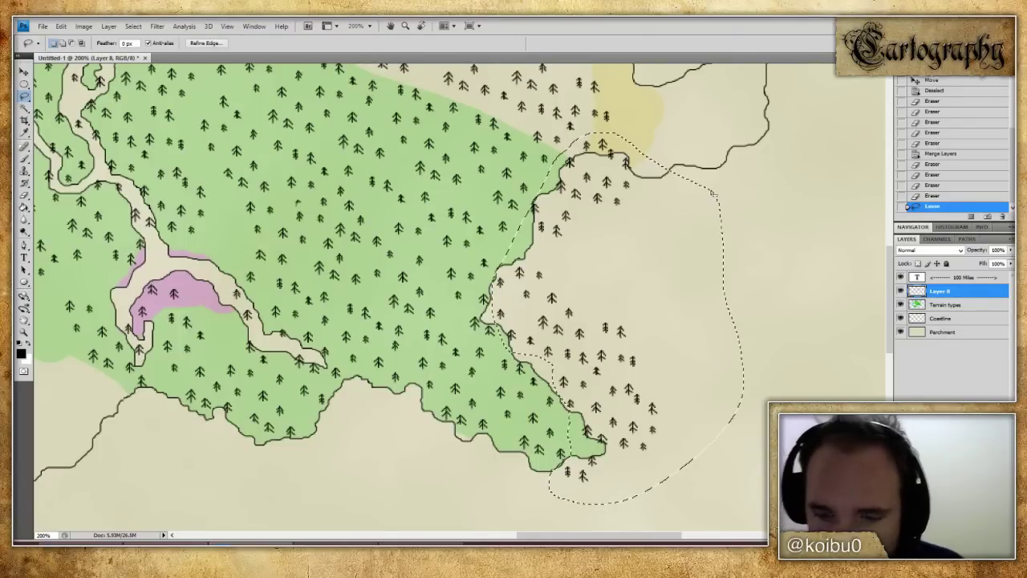
{"action": "key", "text": "Delete"}
{"action": "key", "text": "ctrl+d"}
{"action": "scroll", "coordinate": [431, 226], "scroll_direction": "up", "scroll_amount": 5}
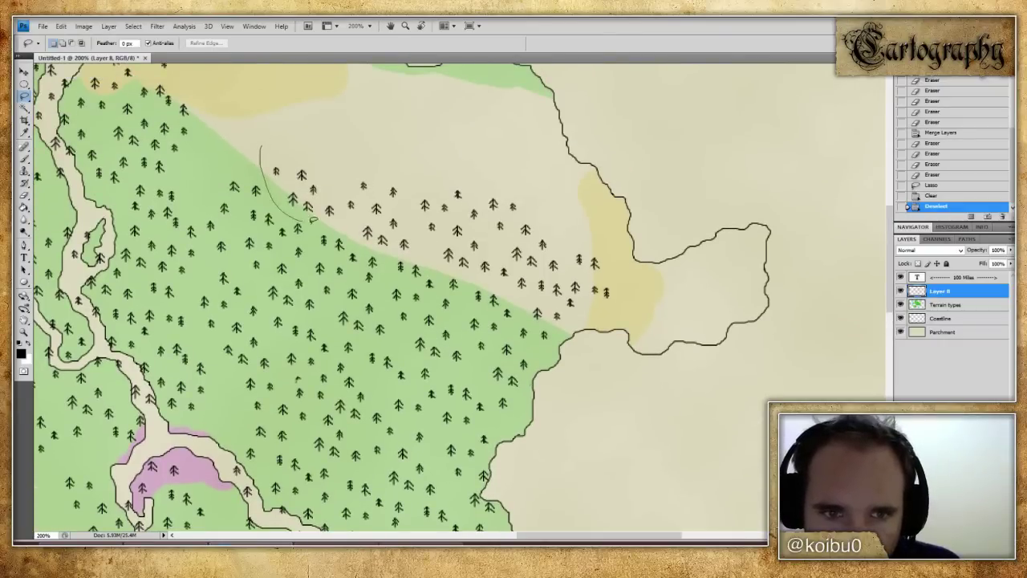
- Lasso the trees on the bare land and yellow patch northeast of the eastern forest, delete them, and deselect
{"action": "mouse_move", "coordinate": [442, 262]}
{"action": "left_mouse_down"}
{"action": "mouse_move", "coordinate": [523, 299]}
{"action": "mouse_move", "coordinate": [533, 321]}
{"action": "mouse_move", "coordinate": [598, 329]}
{"action": "mouse_move", "coordinate": [639, 259]}
{"action": "mouse_move", "coordinate": [446, 151]}
{"action": "mouse_move", "coordinate": [305, 130]}
{"action": "left_mouse_up"}
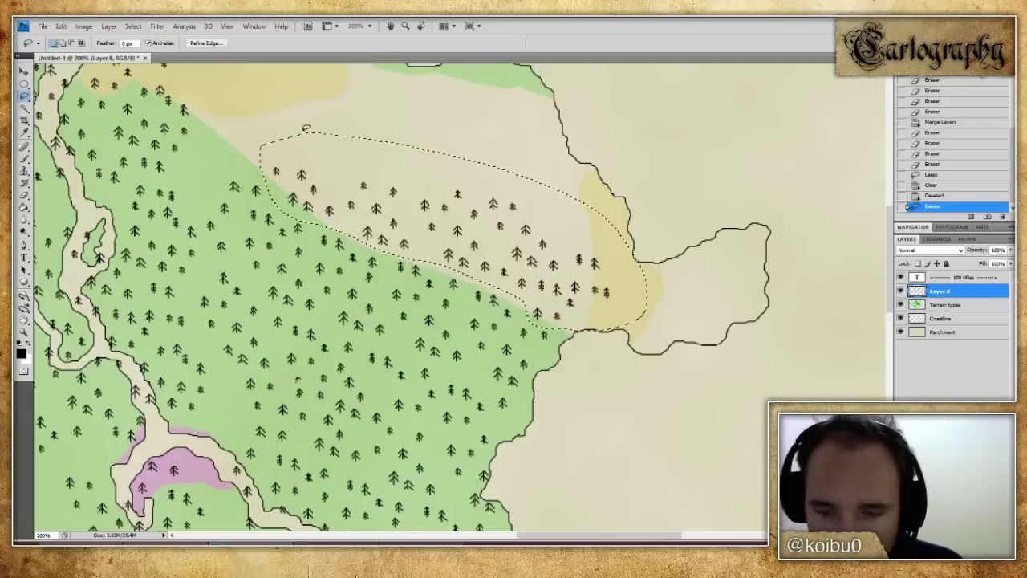
{"action": "key", "text": "Delete"}
{"action": "key", "text": "ctrl+d"}
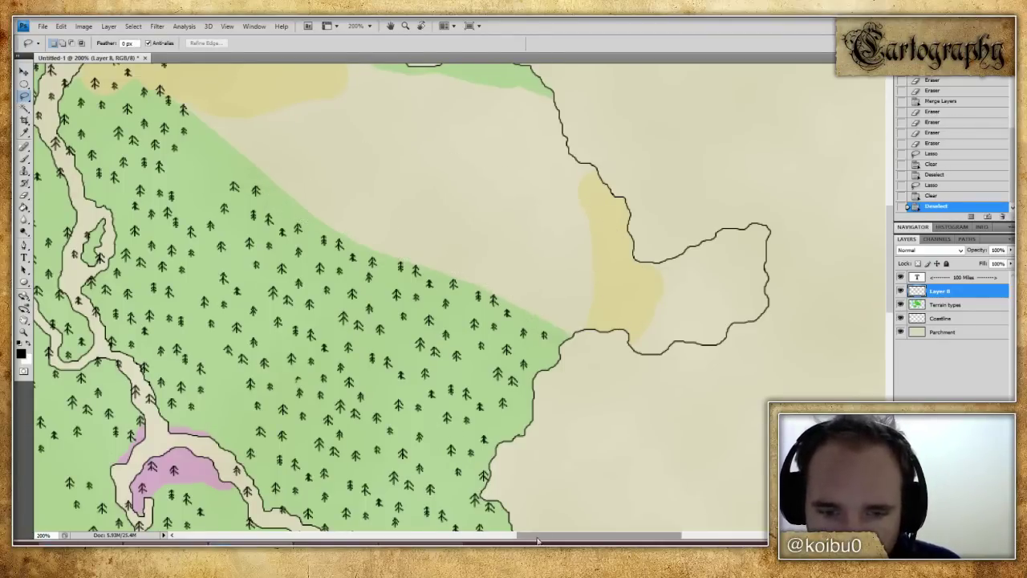
- Delete the trees spilling over the northern river mouth, the sea and the yellow patch east of it, and deselect
{"action": "left_click_drag", "start_coordinate": [533, 536], "coordinate": [468, 536]}
{"action": "scroll", "coordinate": [460, 301], "scroll_direction": "up", "scroll_amount": 5}
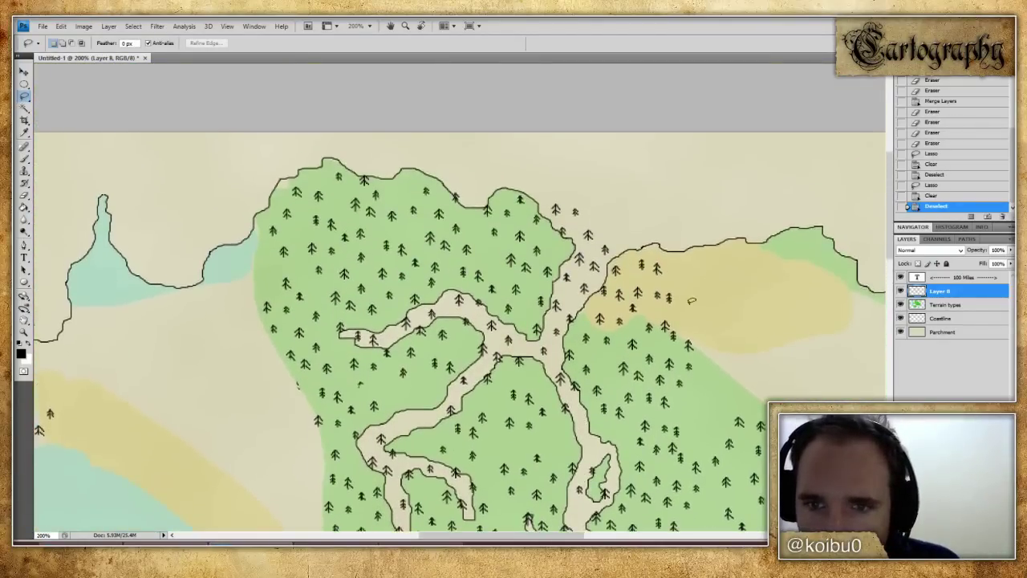
{"action": "left_click_drag", "start_coordinate": [655, 306], "coordinate": [623, 323]}
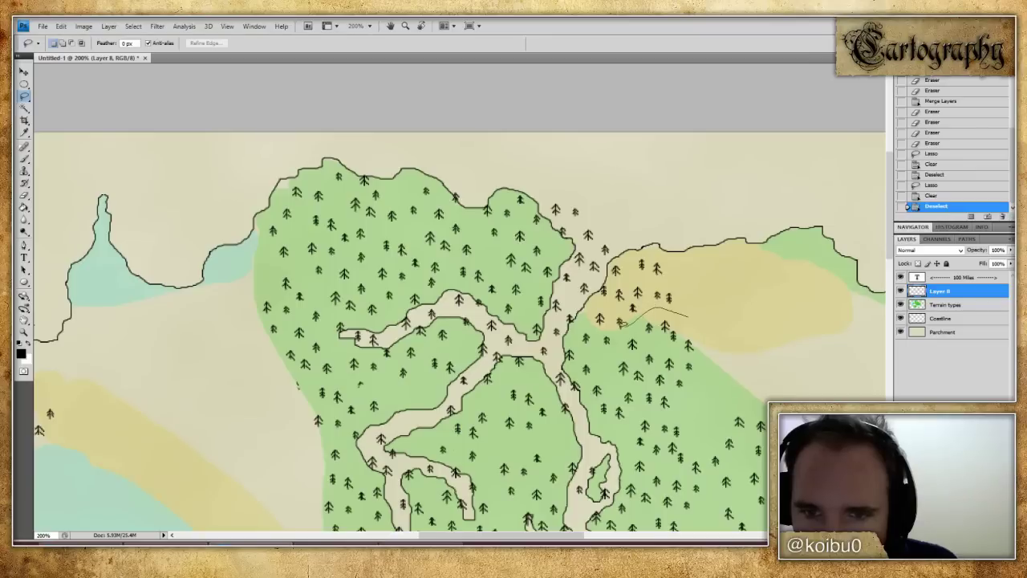
{"action": "mouse_move", "coordinate": [554, 211]}
{"action": "left_mouse_down"}
{"action": "mouse_move", "coordinate": [691, 226]}
{"action": "mouse_move", "coordinate": [692, 311]}
{"action": "left_mouse_up"}
{"action": "key", "text": "Delete"}
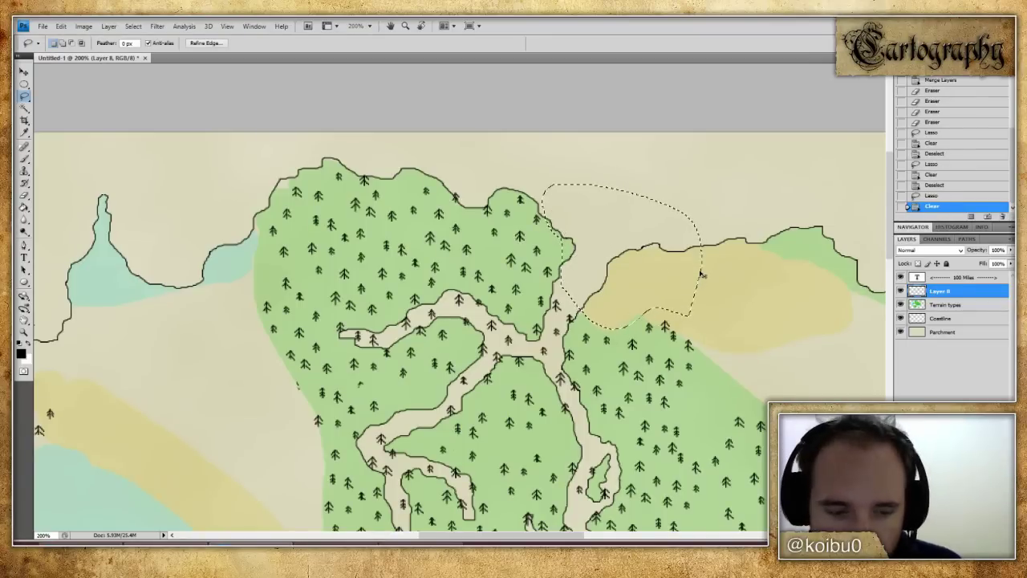
{"action": "key", "text": "ctrl+d"}
- Lasso and delete the trees in the river channel between the northern mouth and the first fork, and deselect
{"action": "mouse_move", "coordinate": [551, 297]}
{"action": "left_mouse_down"}
{"action": "mouse_move", "coordinate": [547, 324]}
{"action": "mouse_move", "coordinate": [554, 292]}
{"action": "left_mouse_up"}
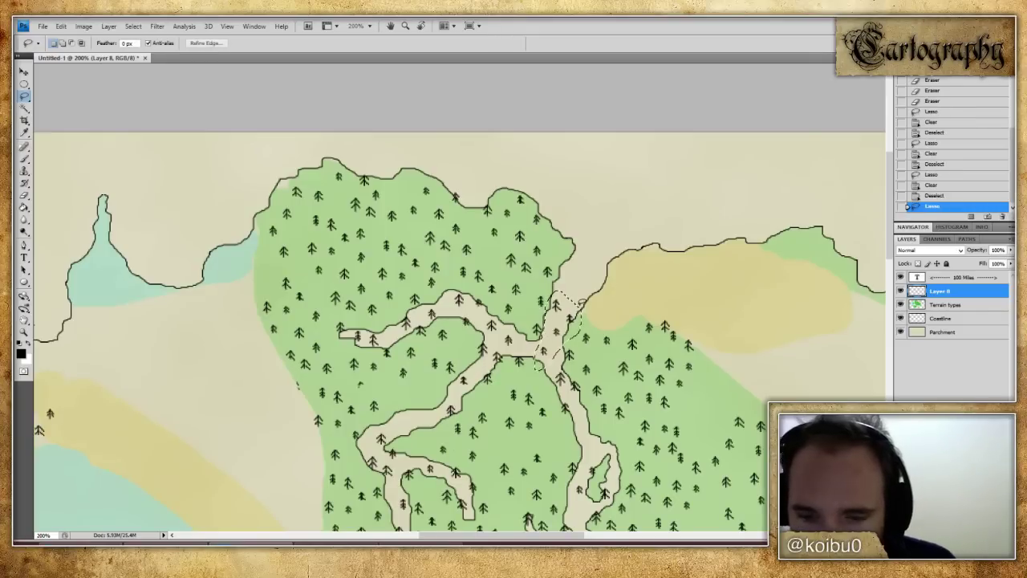
{"action": "key", "text": "Delete"}
{"action": "scroll", "coordinate": [562, 313], "scroll_direction": "down", "scroll_amount": 3}
{"action": "key", "text": "ctrl+d"}
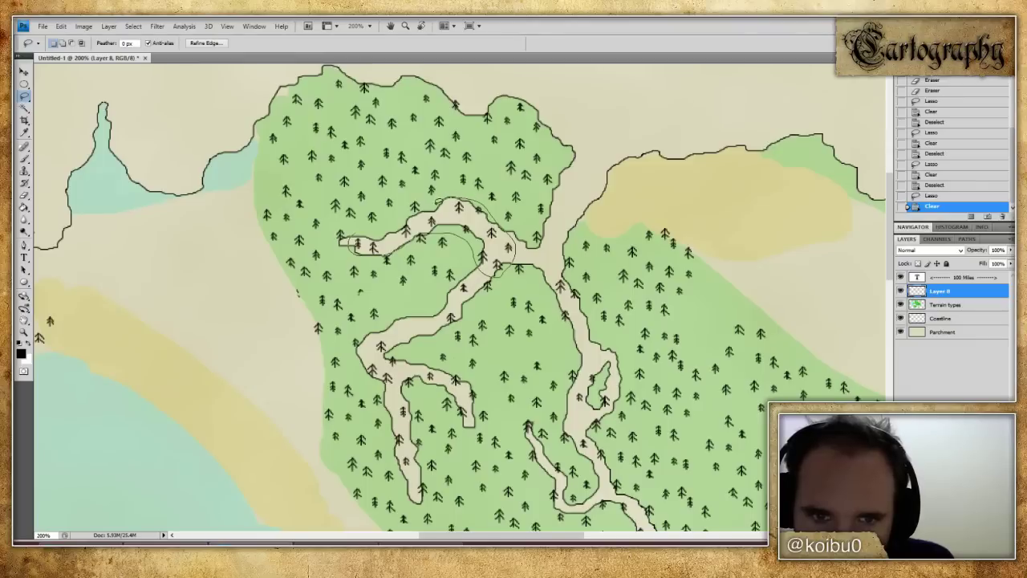
- Delete the trees lying inside the northwestern river branch and the forked branch below it
{"action": "left_click_drag", "start_coordinate": [400, 218], "coordinate": [383, 224]}
{"action": "key", "text": "Delete"}
{"action": "scroll", "coordinate": [464, 267], "scroll_direction": "down", "scroll_amount": 1}
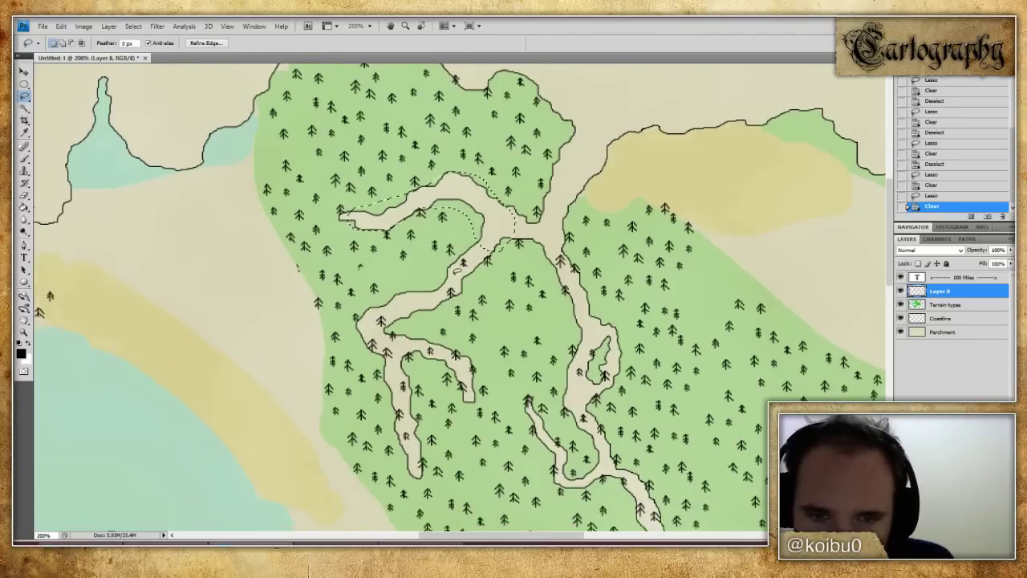
{"action": "key", "text": "ctrl+d"}
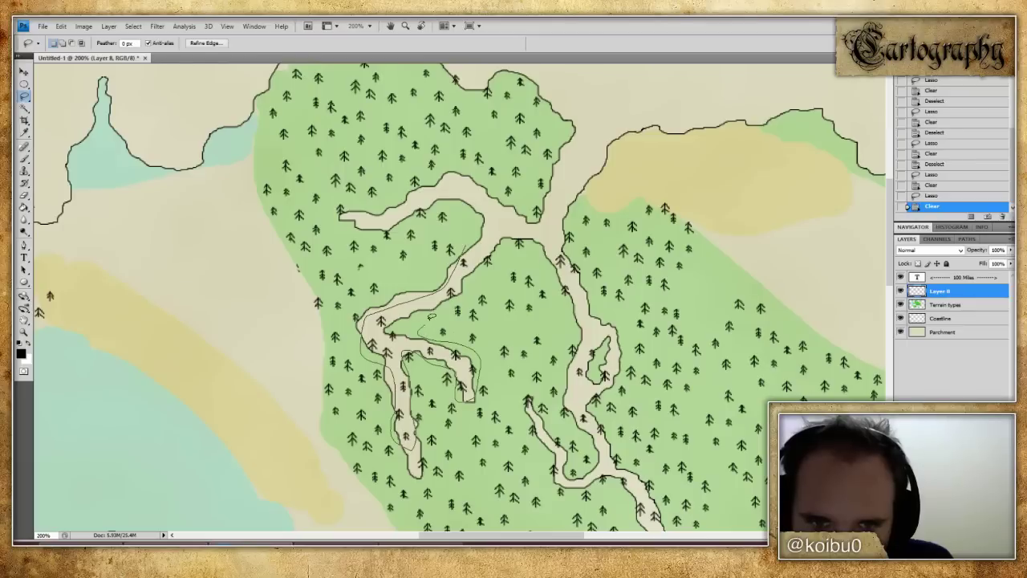
{"action": "left_click_drag", "start_coordinate": [476, 245], "coordinate": [475, 248]}
{"action": "key", "text": "Delete"}
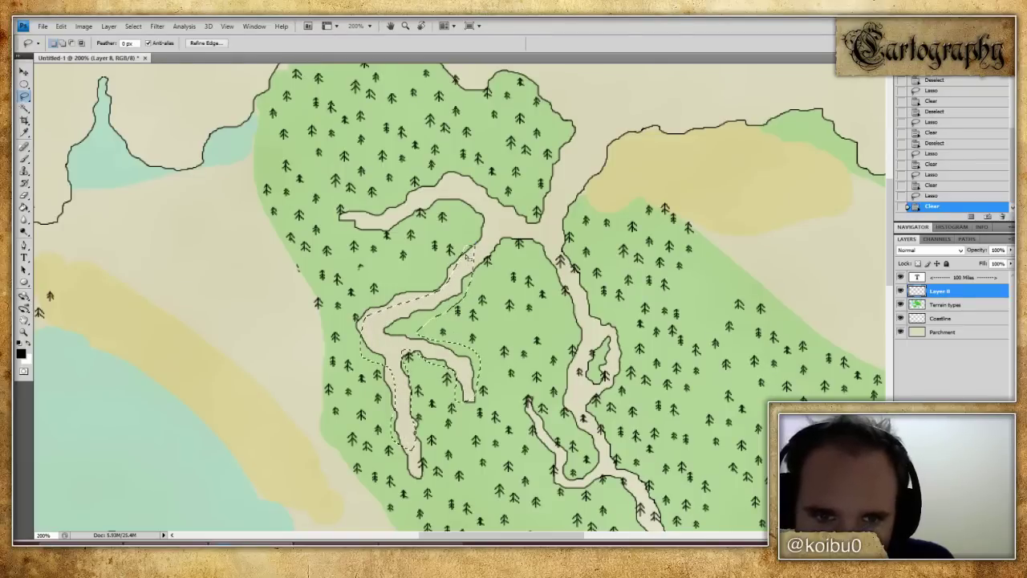
- Lasso and delete the stray mark just outside the western edge of the northern forest
{"action": "scroll", "coordinate": [443, 263], "scroll_direction": "up", "scroll_amount": 2}
{"action": "scroll", "coordinate": [443, 264], "scroll_direction": "up", "scroll_amount": 2}
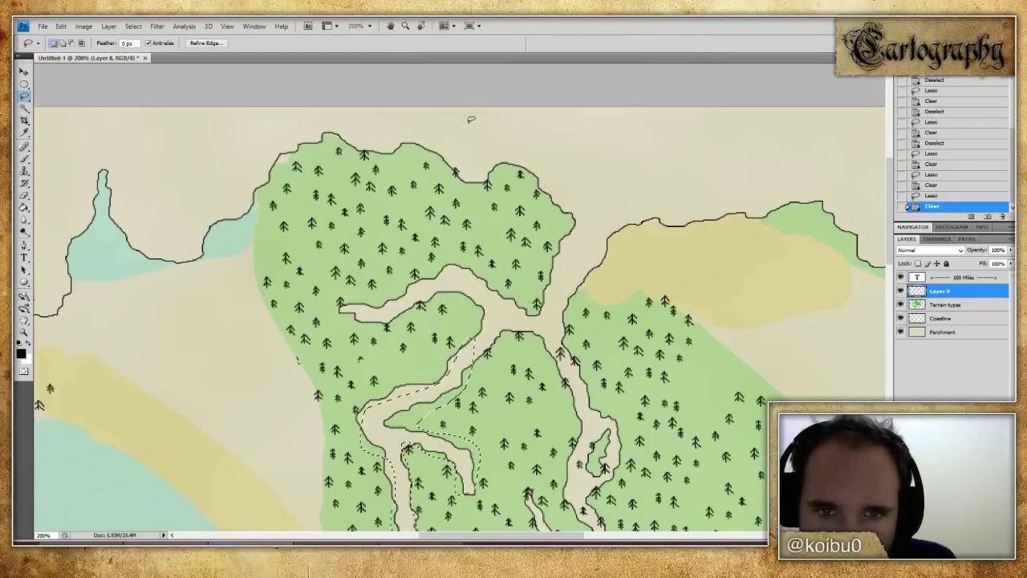
{"action": "scroll", "coordinate": [443, 264], "scroll_direction": "down", "scroll_amount": 4}
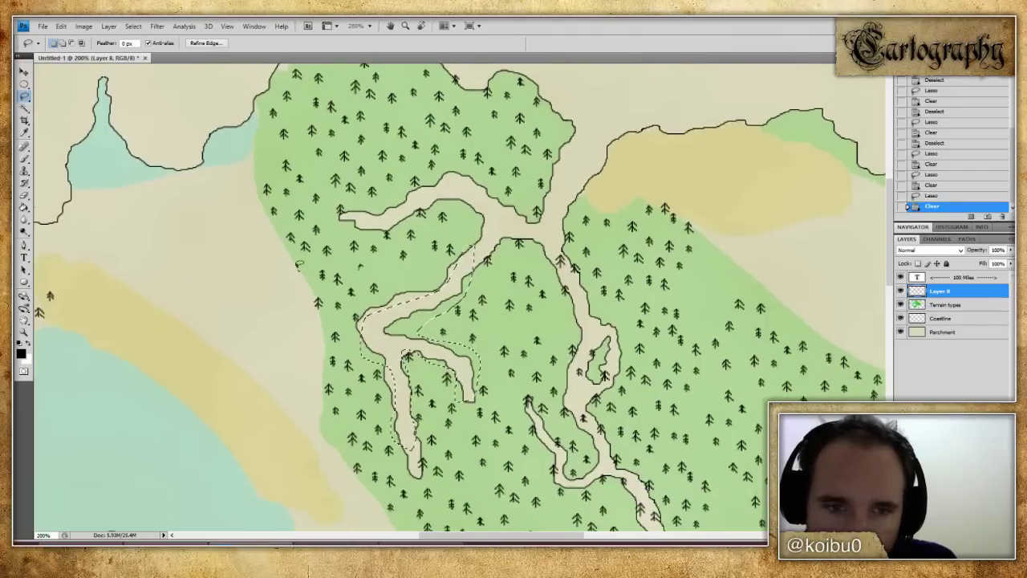
{"action": "left_click_drag", "start_coordinate": [287, 259], "coordinate": [277, 283]}
{"action": "key", "text": "Delete"}
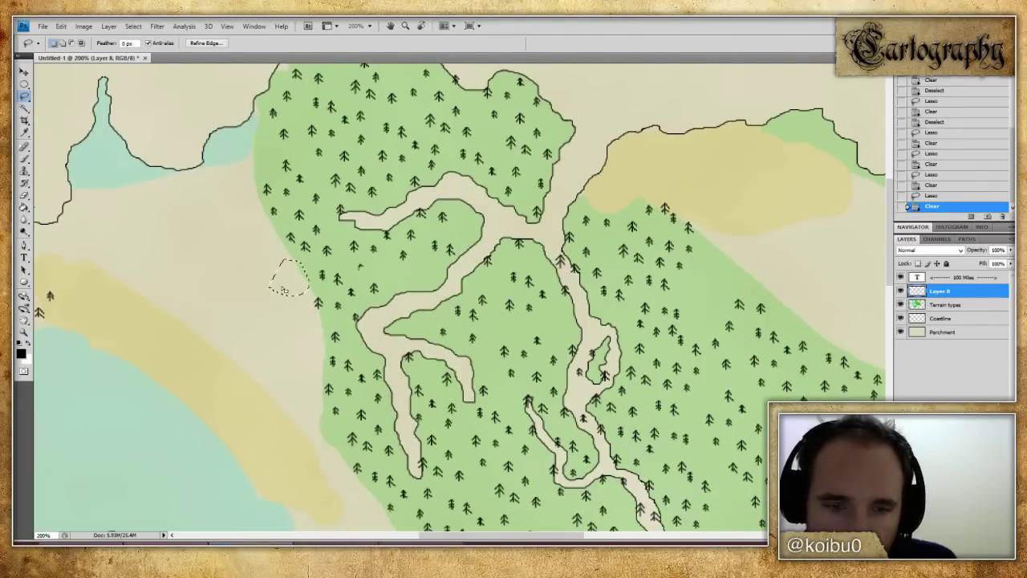
- Delete the trees in the river's short southern stub and in its eastern bend around the purple area, and deselect
{"action": "scroll", "coordinate": [287, 289], "scroll_direction": "down", "scroll_amount": 7}
{"action": "scroll", "coordinate": [295, 300], "scroll_direction": "down", "scroll_amount": 5}
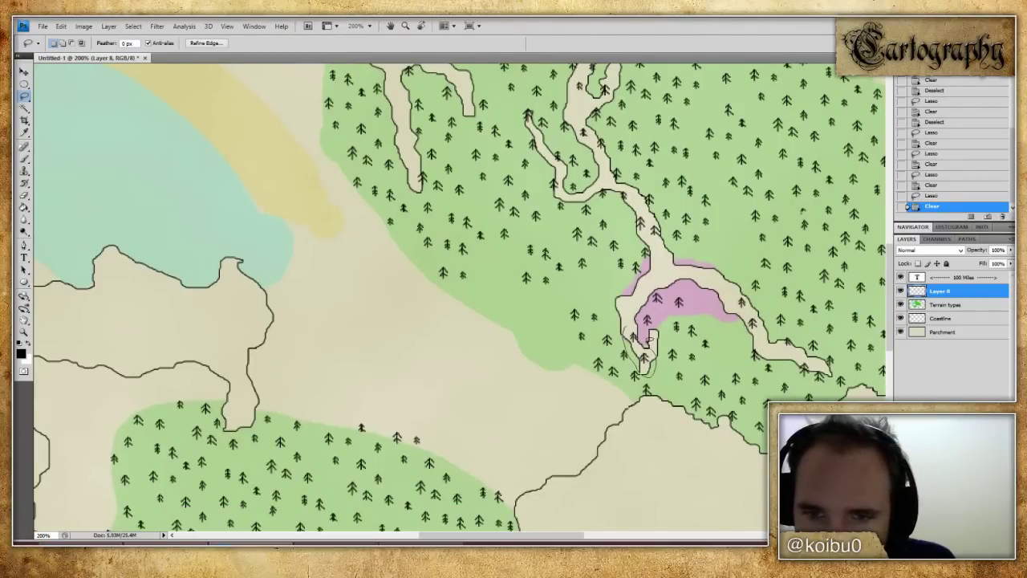
{"action": "left_click_drag", "start_coordinate": [642, 332], "coordinate": [640, 350]}
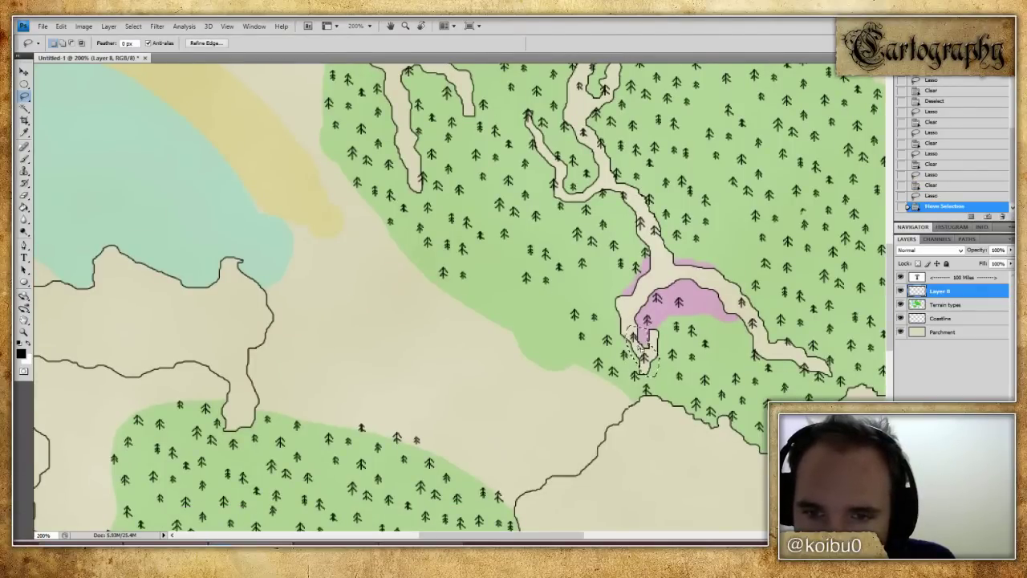
{"action": "key", "text": "Delete"}
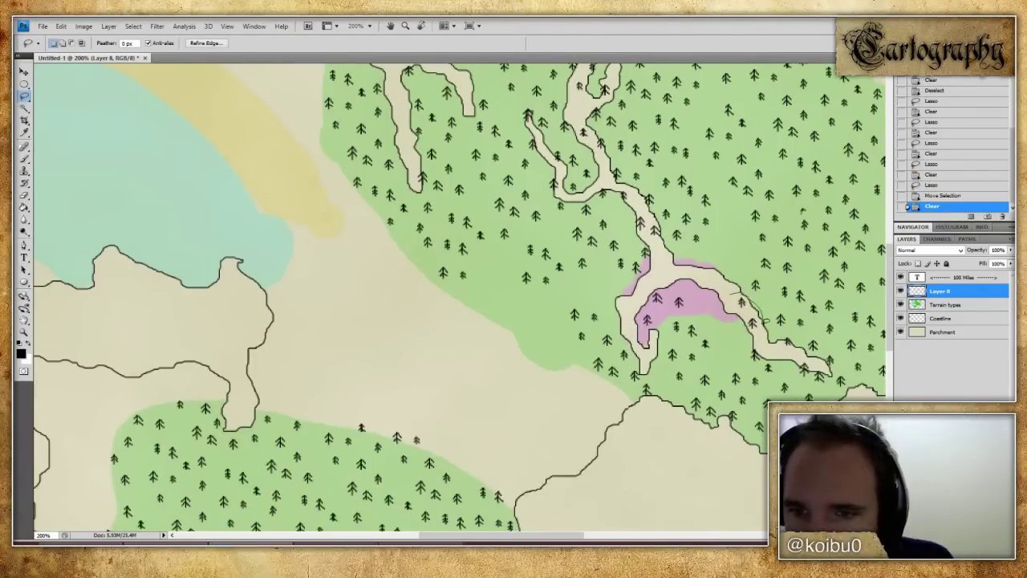
{"action": "left_click_drag", "start_coordinate": [728, 301], "coordinate": [728, 302]}
{"action": "key", "text": "Delete"}
{"action": "key", "text": "ctrl+d"}
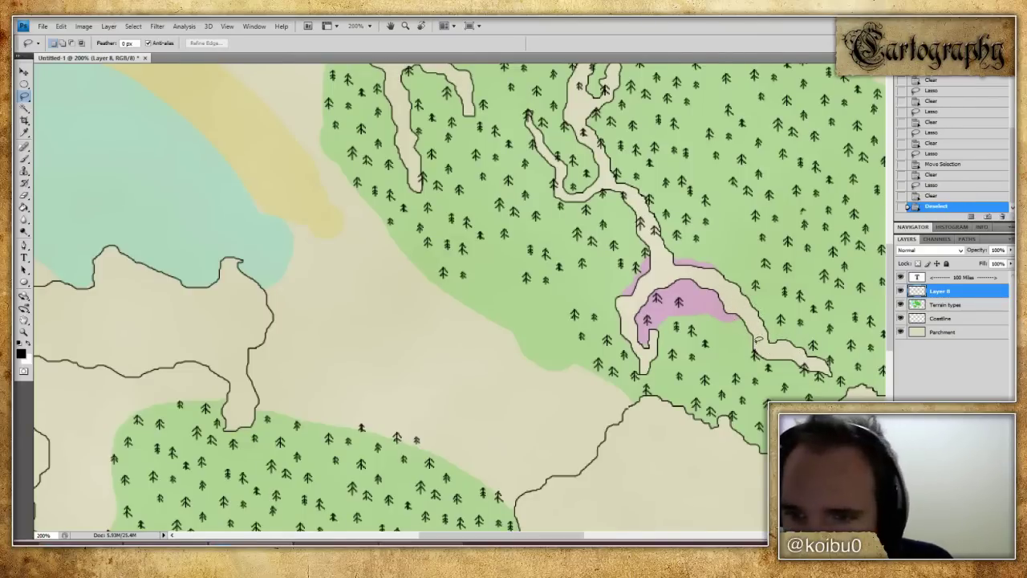
- Move the trees overlapping the end section of the southeastern river branch into the neighbouring forest, and deselect
{"action": "left_click_drag", "start_coordinate": [766, 342], "coordinate": [742, 356]}
{"action": "key", "text": "v"}
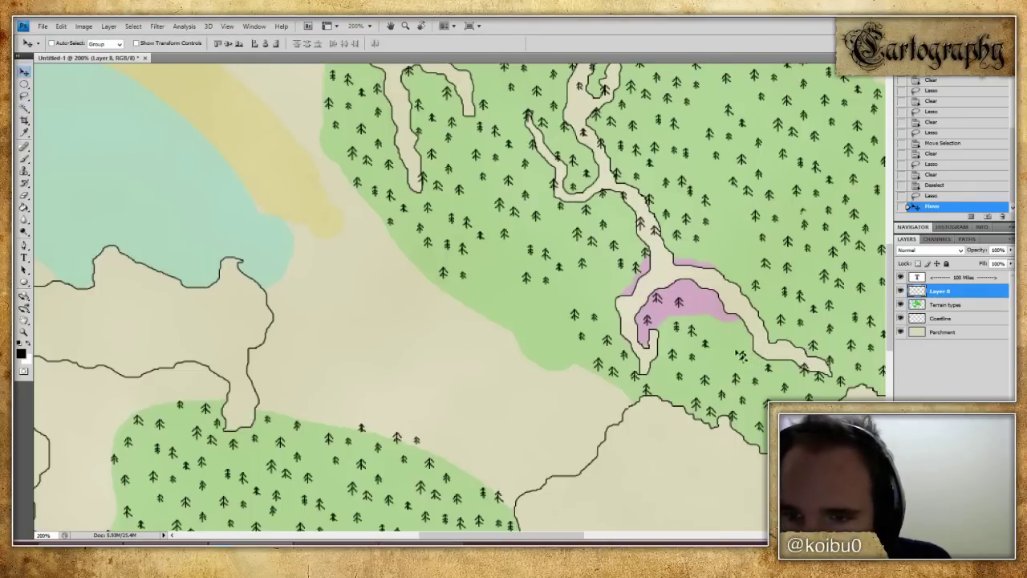
{"action": "key", "text": "l"}
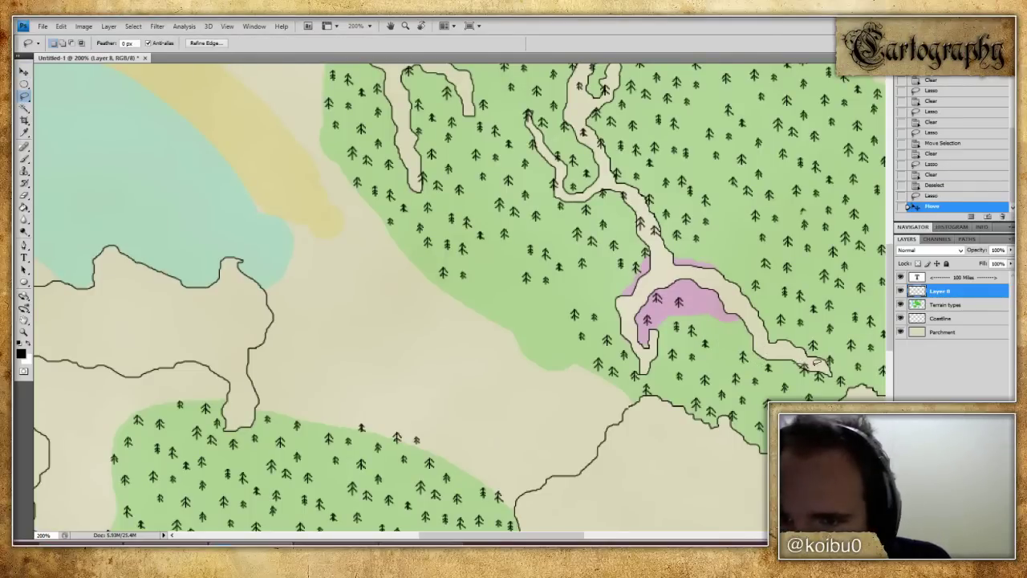
{"action": "mouse_move", "coordinate": [803, 365]}
{"action": "left_mouse_down"}
{"action": "mouse_move", "coordinate": [806, 383]}
{"action": "mouse_move", "coordinate": [797, 375]}
{"action": "left_mouse_up"}
{"action": "left_click", "coordinate": [811, 357]}
{"action": "key", "text": "v"}
{"action": "key", "text": "l"}
{"action": "key", "text": "ctrl+d"}
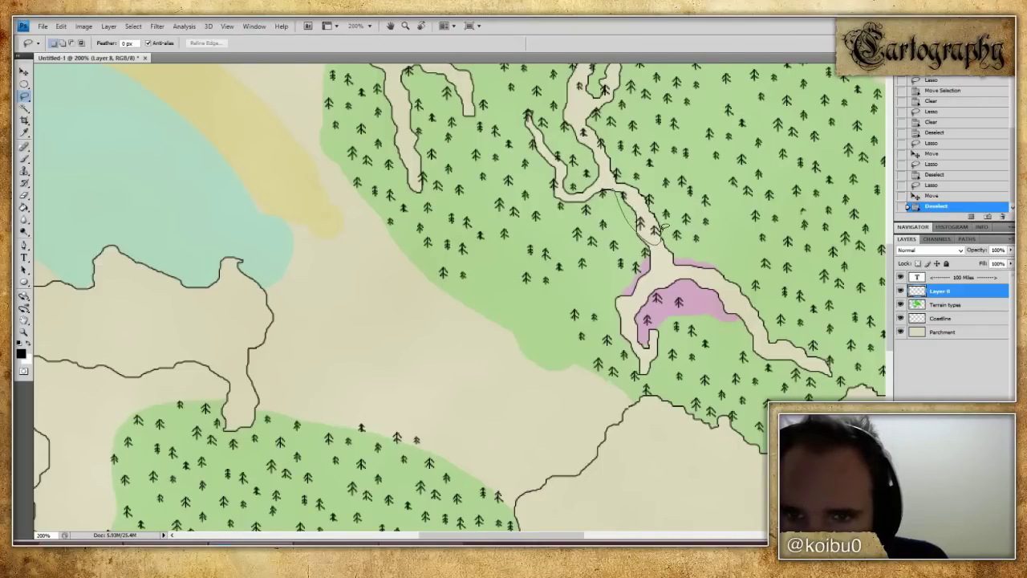
- Clear the river stretch north of the purple area by deleting or moving its trees into the forest, and deselect
{"action": "mouse_move", "coordinate": [618, 191]}
{"action": "left_mouse_down"}
{"action": "mouse_move", "coordinate": [626, 183]}
{"action": "mouse_move", "coordinate": [608, 170]}
{"action": "mouse_move", "coordinate": [623, 167]}
{"action": "left_mouse_up"}
{"action": "key", "text": "Delete"}
{"action": "key", "text": "ctrl+d"}
{"action": "mouse_move", "coordinate": [603, 127]}
{"action": "left_mouse_down"}
{"action": "mouse_move", "coordinate": [592, 153]}
{"action": "mouse_move", "coordinate": [610, 137]}
{"action": "mouse_move", "coordinate": [595, 120]}
{"action": "left_mouse_up"}
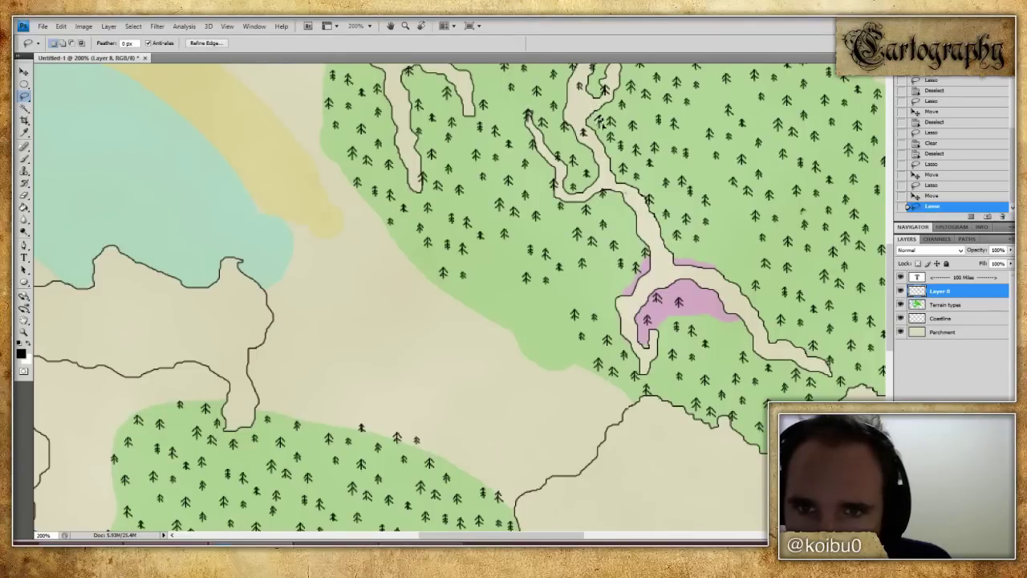
{"action": "left_click_drag", "start_coordinate": [618, 221], "coordinate": [616, 215]}
{"action": "mouse_move", "coordinate": [610, 178]}
{"action": "left_mouse_down"}
{"action": "mouse_move", "coordinate": [594, 190]}
{"action": "mouse_move", "coordinate": [608, 203]}
{"action": "mouse_move", "coordinate": [642, 198]}
{"action": "left_mouse_up"}
{"action": "key", "text": "Delete"}
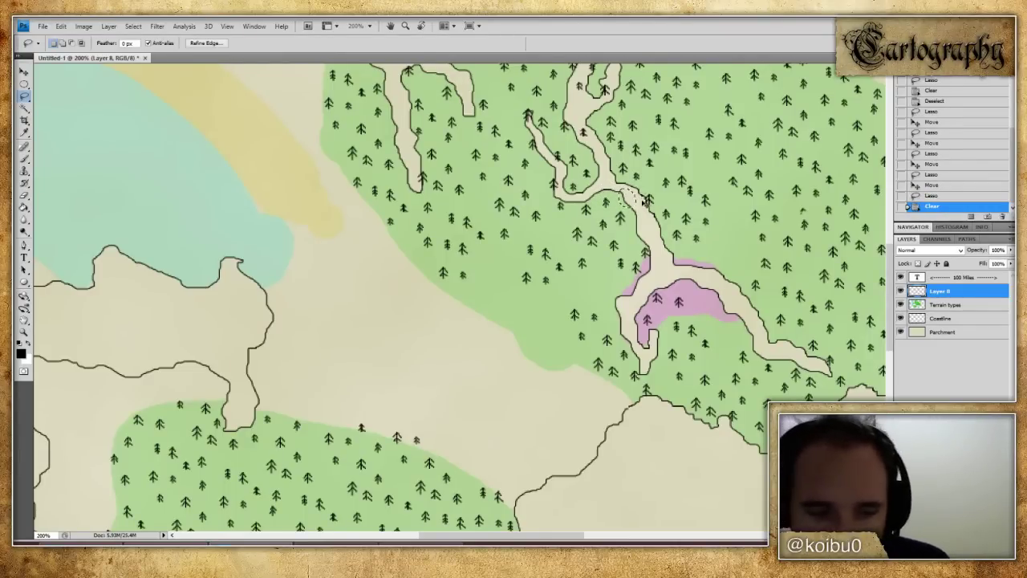
{"action": "key", "text": "ctrl+d"}
- Move the trees overlapping the narrow side stream into the surrounding forest
{"action": "scroll", "coordinate": [594, 186], "scroll_direction": "up", "scroll_amount": 2}
{"action": "mouse_move", "coordinate": [520, 143]}
{"action": "left_mouse_down"}
{"action": "mouse_move", "coordinate": [534, 161]}
{"action": "mouse_move", "coordinate": [511, 152]}
{"action": "mouse_move", "coordinate": [543, 182]}
{"action": "mouse_move", "coordinate": [528, 188]}
{"action": "mouse_move", "coordinate": [523, 177]}
{"action": "left_mouse_up"}
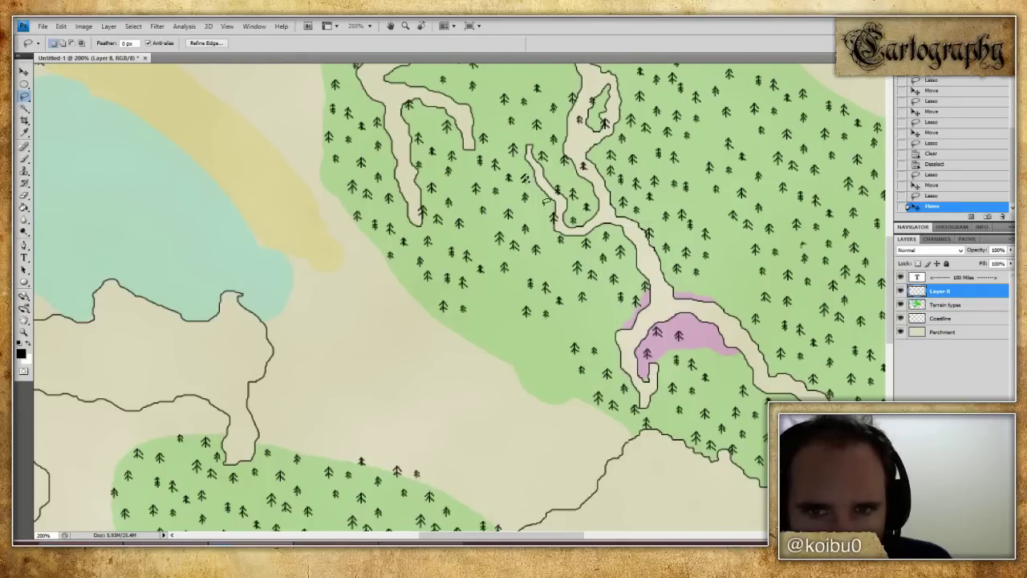
{"action": "mouse_move", "coordinate": [557, 207]}
{"action": "left_mouse_down"}
{"action": "mouse_move", "coordinate": [547, 210]}
{"action": "mouse_move", "coordinate": [561, 179]}
{"action": "mouse_move", "coordinate": [593, 171]}
{"action": "mouse_move", "coordinate": [585, 191]}
{"action": "mouse_move", "coordinate": [602, 166]}
{"action": "mouse_move", "coordinate": [587, 142]}
{"action": "mouse_move", "coordinate": [598, 145]}
{"action": "mouse_move", "coordinate": [584, 158]}
{"action": "left_mouse_up"}
- Move the trees in the river channel around and above the small island onto the island or the forest to the west
{"action": "scroll", "coordinate": [458, 297], "scroll_direction": "up", "scroll_amount": 2}
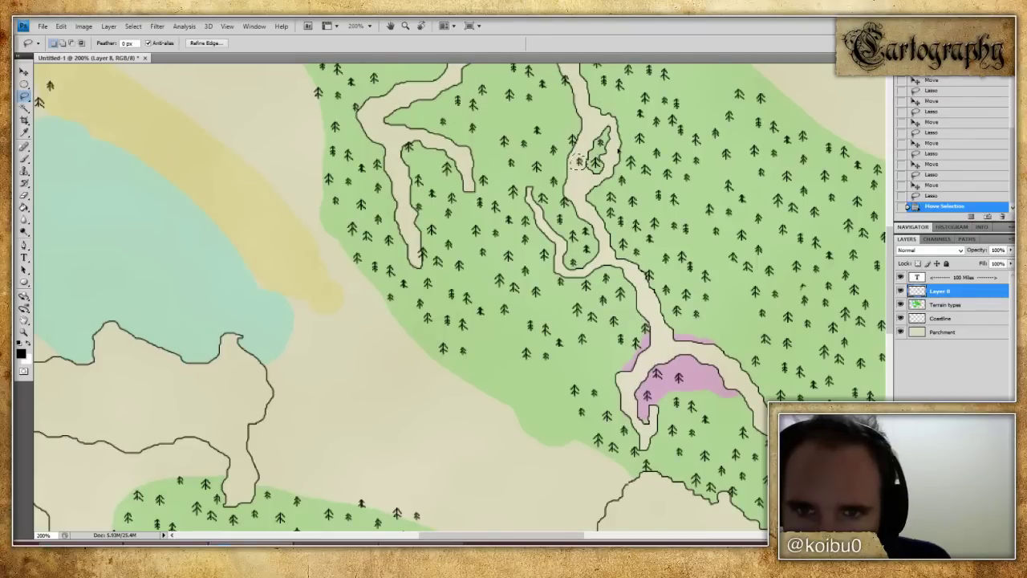
{"action": "mouse_move", "coordinate": [602, 143]}
{"action": "left_mouse_down"}
{"action": "mouse_move", "coordinate": [575, 180]}
{"action": "mouse_move", "coordinate": [568, 171]}
{"action": "left_mouse_up"}
{"action": "scroll", "coordinate": [565, 172], "scroll_direction": "up", "scroll_amount": 2}
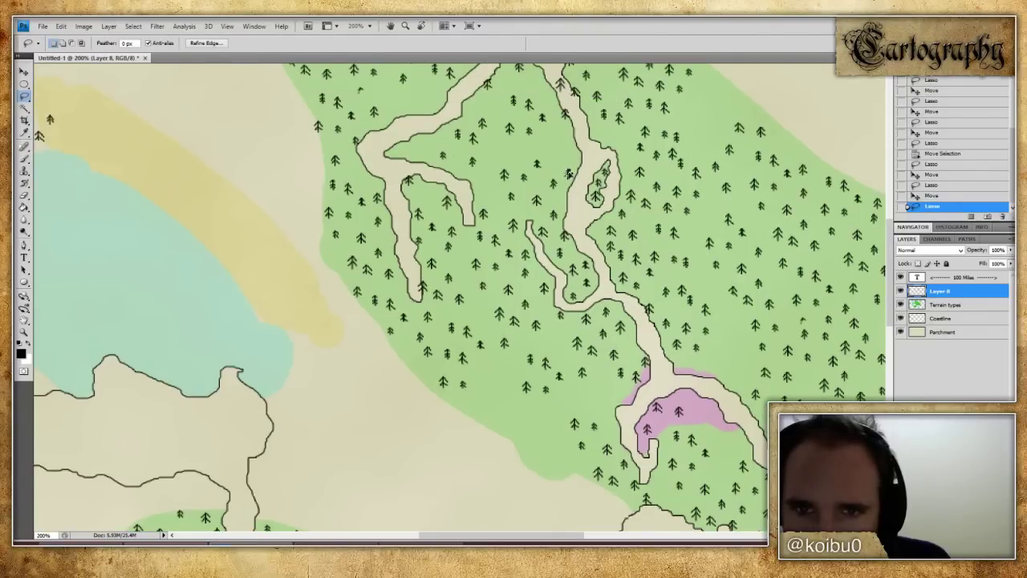
{"action": "scroll", "coordinate": [578, 167], "scroll_direction": "up", "scroll_amount": 2}
{"action": "mouse_move", "coordinate": [575, 133]}
{"action": "left_mouse_down"}
{"action": "mouse_move", "coordinate": [572, 154]}
{"action": "mouse_move", "coordinate": [562, 135]}
{"action": "mouse_move", "coordinate": [550, 159]}
{"action": "left_mouse_up"}
{"action": "mouse_move", "coordinate": [551, 91]}
{"action": "left_mouse_down"}
{"action": "mouse_move", "coordinate": [553, 130]}
{"action": "mouse_move", "coordinate": [573, 100]}
{"action": "mouse_move", "coordinate": [552, 93]}
{"action": "mouse_move", "coordinate": [545, 109]}
{"action": "mouse_move", "coordinate": [532, 106]}
{"action": "mouse_move", "coordinate": [567, 127]}
{"action": "mouse_move", "coordinate": [573, 119]}
{"action": "mouse_move", "coordinate": [564, 161]}
{"action": "left_mouse_up"}
- Lasso and delete the stray tree fragment in the forest between the two western river branches
{"action": "scroll", "coordinate": [565, 158], "scroll_direction": "up", "scroll_amount": 3}
{"action": "scroll", "coordinate": [562, 279], "scroll_direction": "up", "scroll_amount": 3}
{"action": "scroll", "coordinate": [562, 279], "scroll_direction": "down", "scroll_amount": 5}
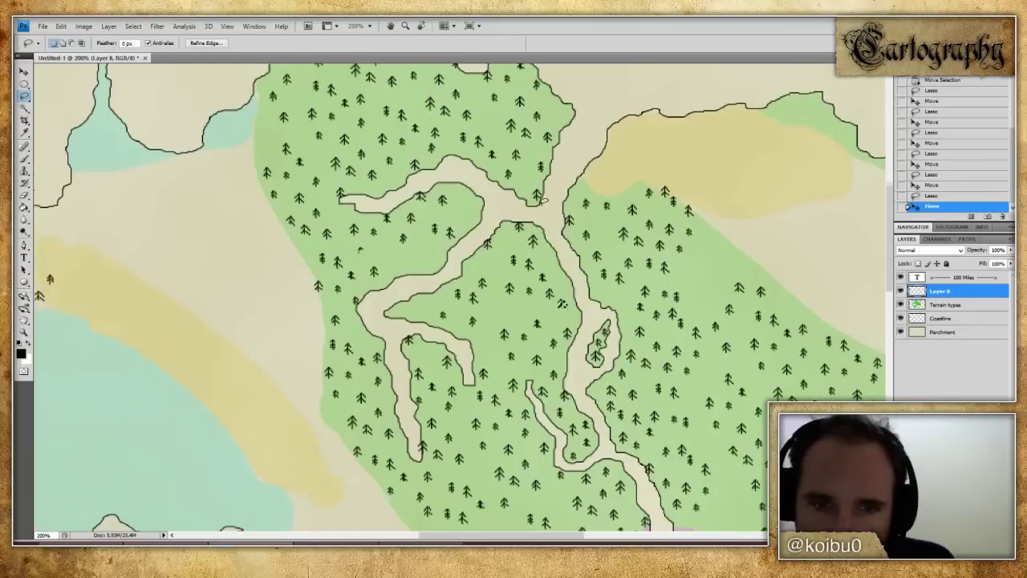
{"action": "mouse_move", "coordinate": [374, 168]}
{"action": "left_mouse_down"}
{"action": "mouse_move", "coordinate": [348, 173]}
{"action": "mouse_move", "coordinate": [372, 184]}
{"action": "left_mouse_up"}
{"action": "key", "text": "Delete"}
- Move the trees touching the northwestern river branch's banks and the northern coastline fully into the green area
{"action": "scroll", "coordinate": [385, 181], "scroll_direction": "up", "scroll_amount": 2}
{"action": "scroll", "coordinate": [381, 224], "scroll_direction": "up", "scroll_amount": 1}
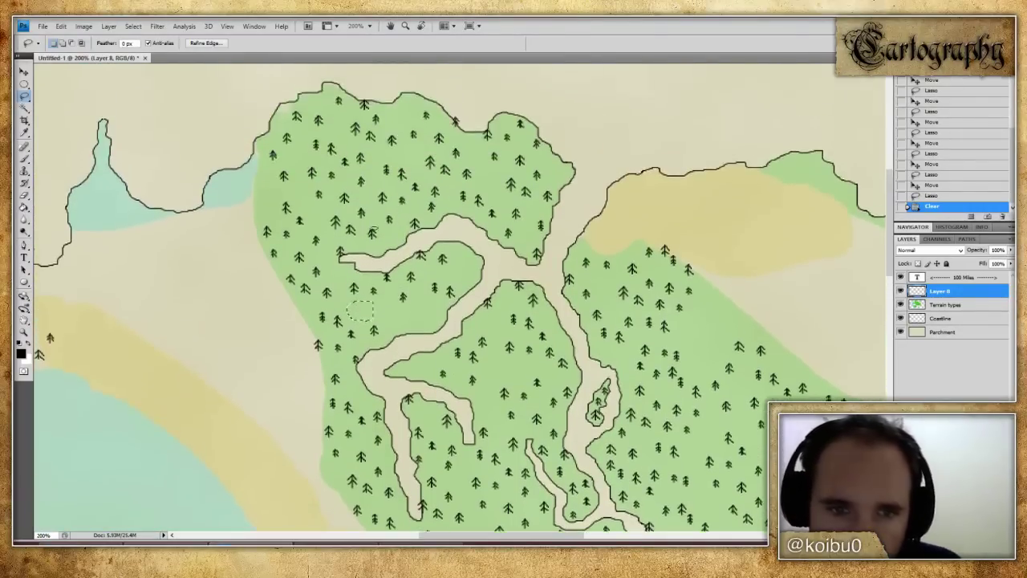
{"action": "left_click_drag", "start_coordinate": [351, 239], "coordinate": [332, 253]}
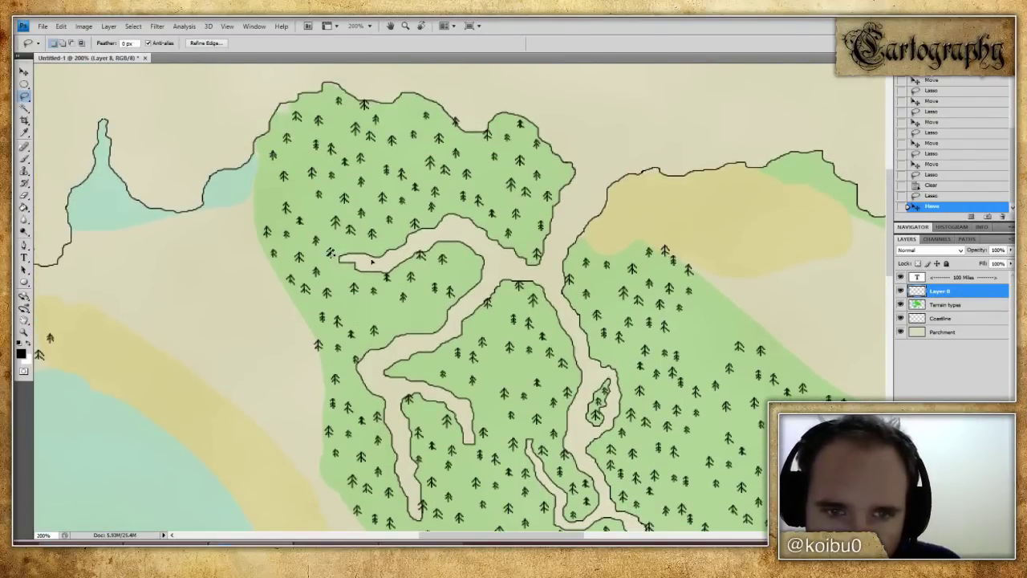
{"action": "left_click_drag", "start_coordinate": [385, 275], "coordinate": [385, 286]}
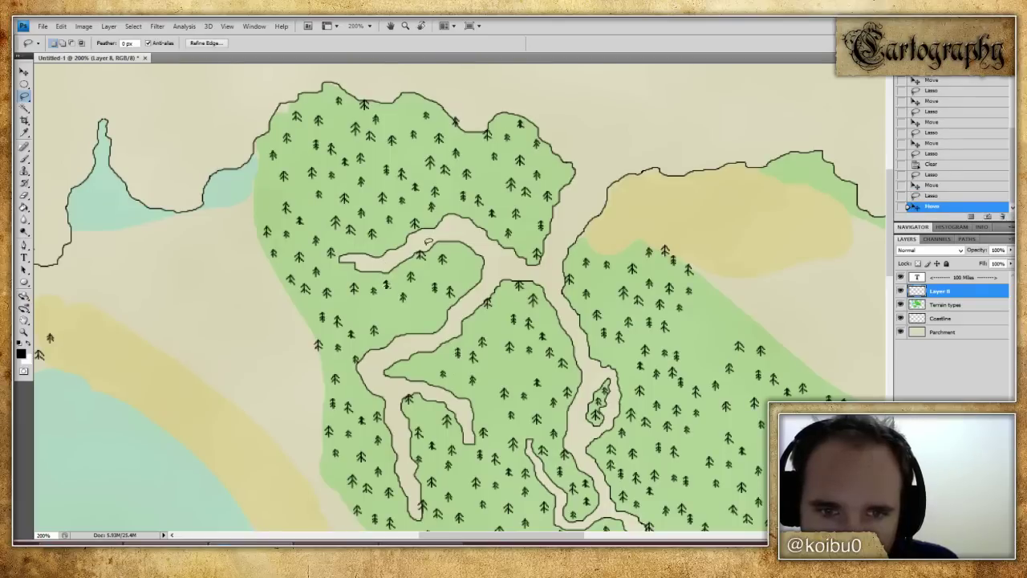
{"action": "left_click_drag", "start_coordinate": [415, 249], "coordinate": [424, 265]}
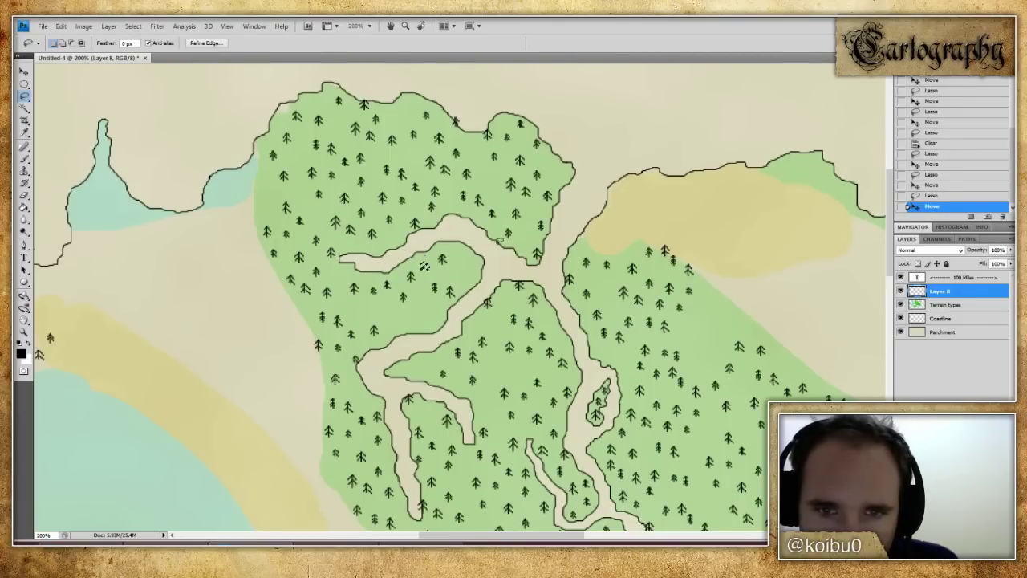
{"action": "mouse_move", "coordinate": [525, 238]}
{"action": "left_mouse_down"}
{"action": "mouse_move", "coordinate": [546, 245]}
{"action": "mouse_move", "coordinate": [529, 269]}
{"action": "mouse_move", "coordinate": [533, 251]}
{"action": "left_mouse_up"}
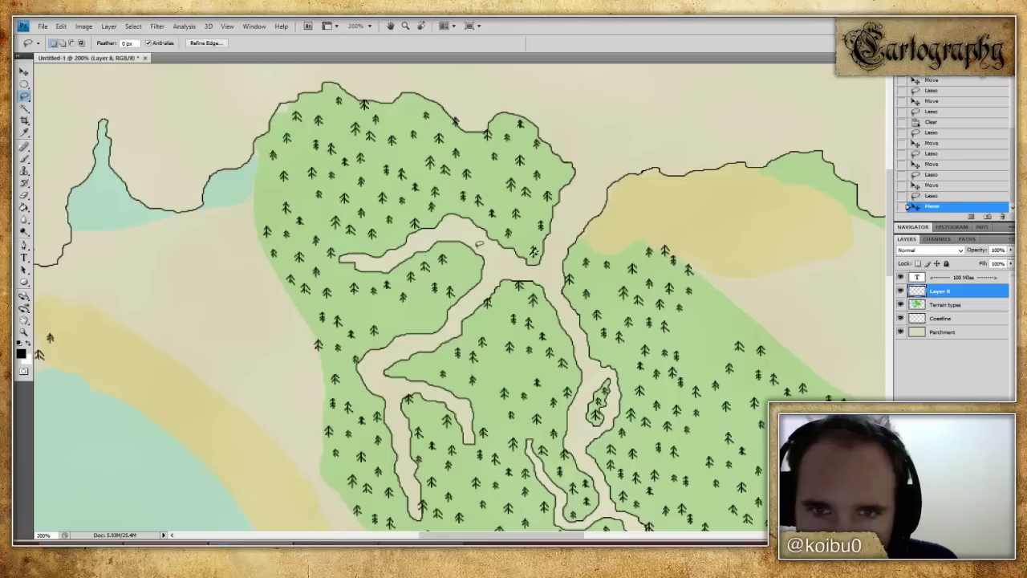
{"action": "mouse_move", "coordinate": [451, 112]}
{"action": "left_mouse_down"}
{"action": "mouse_move", "coordinate": [467, 132]}
{"action": "mouse_move", "coordinate": [446, 114]}
{"action": "mouse_move", "coordinate": [454, 130]}
{"action": "left_mouse_up"}
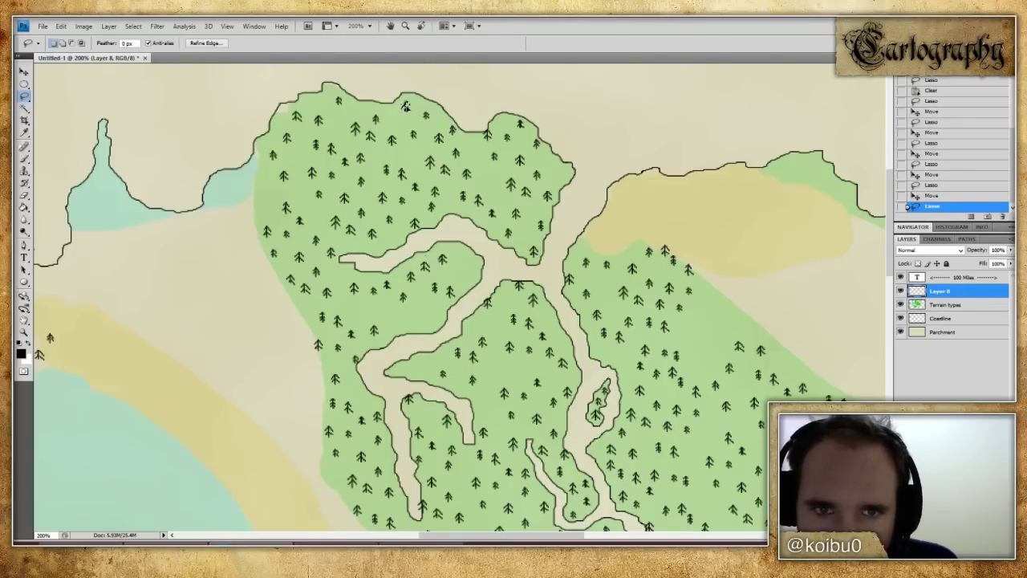
- Move the misplaced trees from the western yellow strip into the forest to the east
{"action": "scroll", "coordinate": [270, 226], "scroll_direction": "down", "scroll_amount": 4}
{"action": "scroll", "coordinate": [273, 230], "scroll_direction": "down", "scroll_amount": 1}
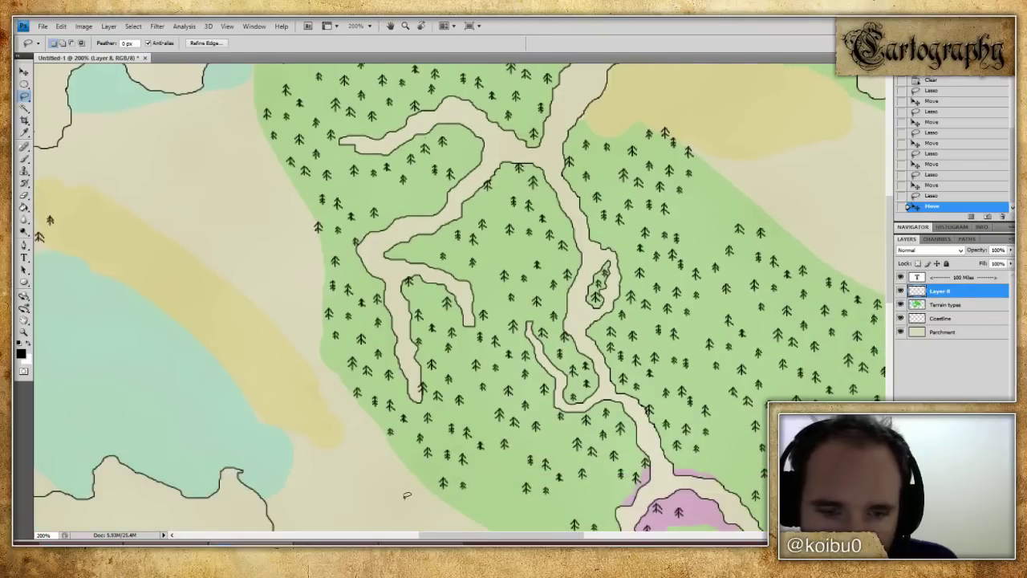
{"action": "left_click_drag", "start_coordinate": [455, 537], "coordinate": [395, 538]}
{"action": "mouse_move", "coordinate": [368, 205]}
{"action": "left_mouse_down"}
{"action": "mouse_move", "coordinate": [363, 234]}
{"action": "mouse_move", "coordinate": [495, 246]}
{"action": "mouse_move", "coordinate": [738, 204]}
{"action": "left_mouse_up"}
{"action": "mouse_move", "coordinate": [308, 195]}
{"action": "left_mouse_down"}
{"action": "mouse_move", "coordinate": [401, 213]}
{"action": "mouse_move", "coordinate": [695, 191]}
{"action": "left_mouse_up"}
{"action": "mouse_move", "coordinate": [346, 144]}
{"action": "left_mouse_down"}
{"action": "mouse_move", "coordinate": [349, 180]}
{"action": "mouse_move", "coordinate": [345, 146]}
{"action": "left_mouse_up"}
{"action": "left_click_drag", "start_coordinate": [341, 156], "coordinate": [674, 190], "text": "ctrl"}
- Lasso the area around the northwestern coast, clear any leftover marks inside it, and deselect
{"action": "scroll", "coordinate": [674, 190], "scroll_direction": "up", "scroll_amount": 5}
{"action": "mouse_move", "coordinate": [158, 143]}
{"action": "left_mouse_down"}
{"action": "mouse_move", "coordinate": [418, 312]}
{"action": "mouse_move", "coordinate": [134, 145]}
{"action": "mouse_move", "coordinate": [74, 347]}
{"action": "mouse_move", "coordinate": [187, 436]}
{"action": "mouse_move", "coordinate": [57, 376]}
{"action": "mouse_move", "coordinate": [357, 365]}
{"action": "mouse_move", "coordinate": [394, 333]}
{"action": "left_mouse_up"}
{"action": "key", "text": "Delete"}
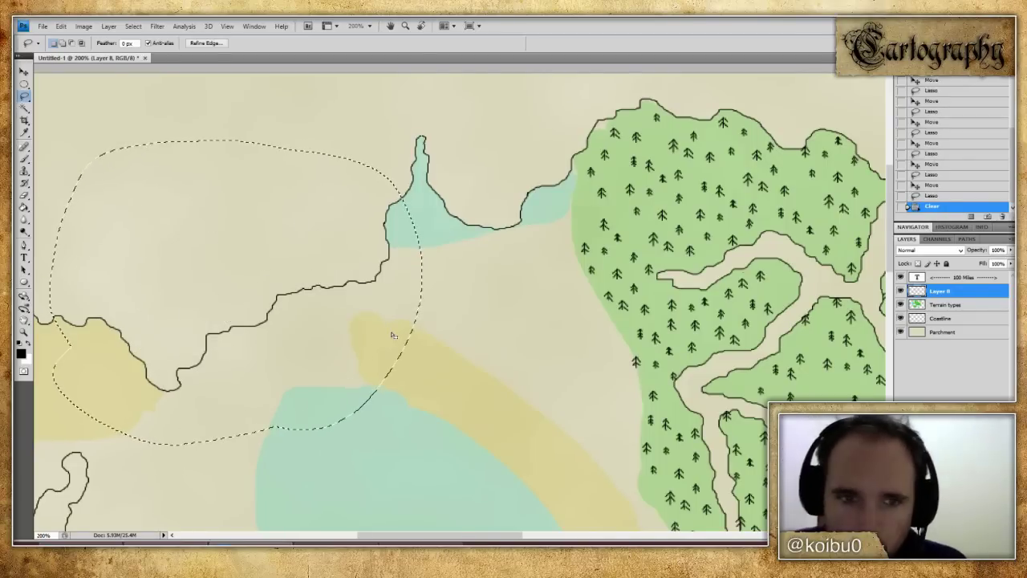
{"action": "key", "text": "ctrl+d"}
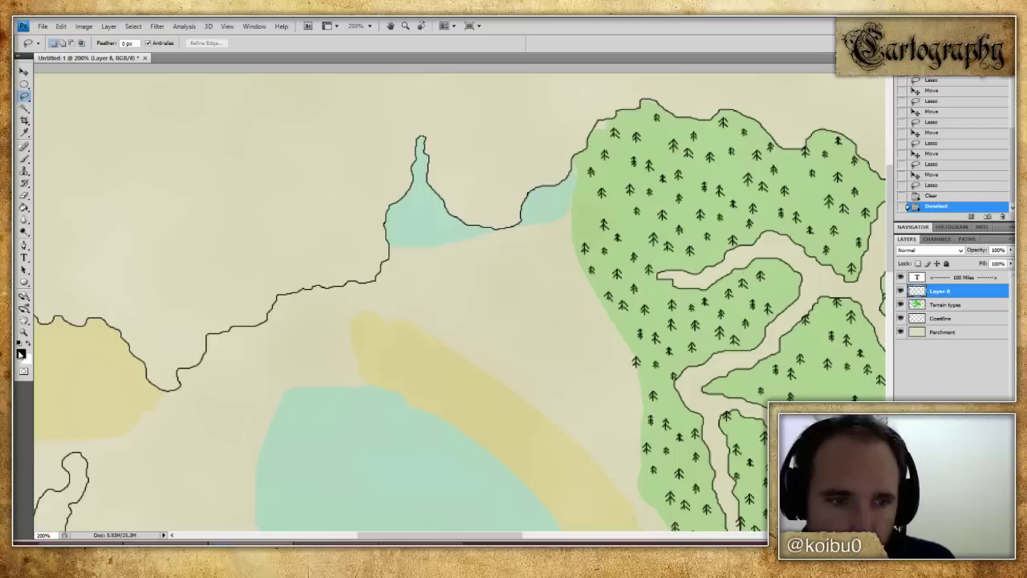
- Hand-draw extra small trees with the Brush tool along the forest's northwestern coast and western edge
{"action": "left_click", "coordinate": [25, 158]}
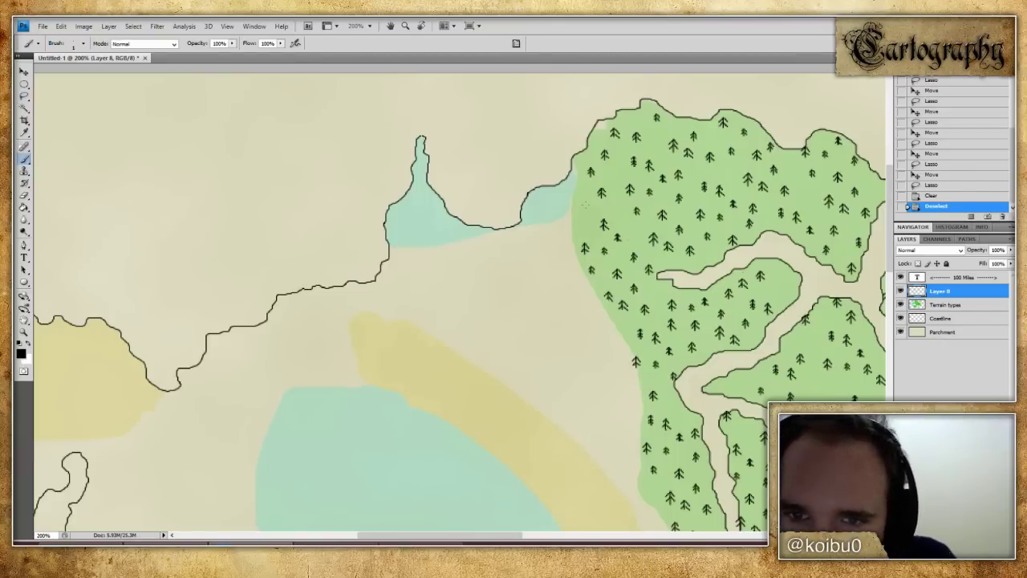
{"action": "mouse_move", "coordinate": [581, 202]}
{"action": "left_mouse_down"}
{"action": "mouse_move", "coordinate": [580, 213]}
{"action": "mouse_move", "coordinate": [623, 214]}
{"action": "left_mouse_up"}
{"action": "left_click_drag", "start_coordinate": [628, 109], "coordinate": [622, 117]}
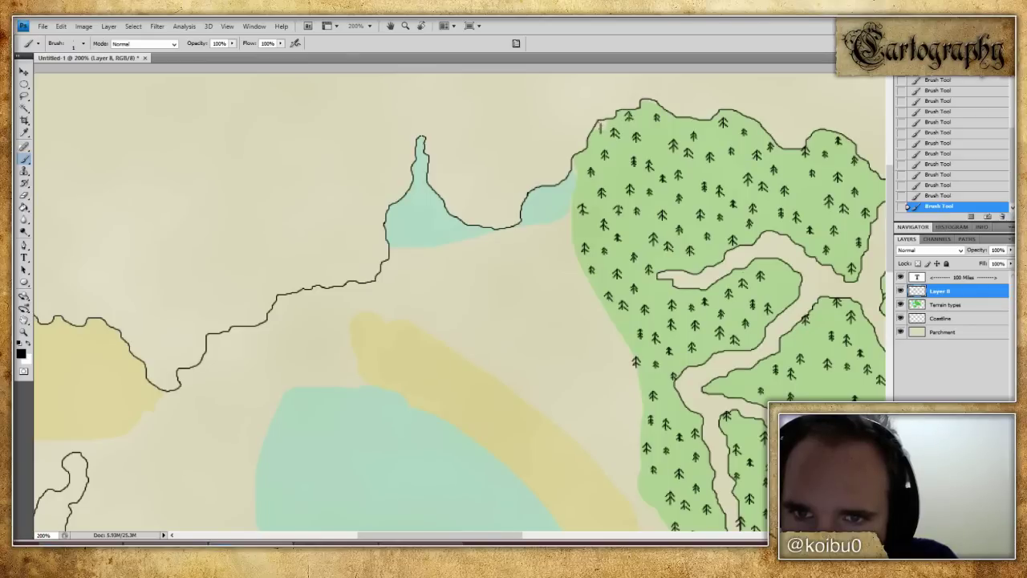
{"action": "left_click_drag", "start_coordinate": [599, 123], "coordinate": [603, 130]}
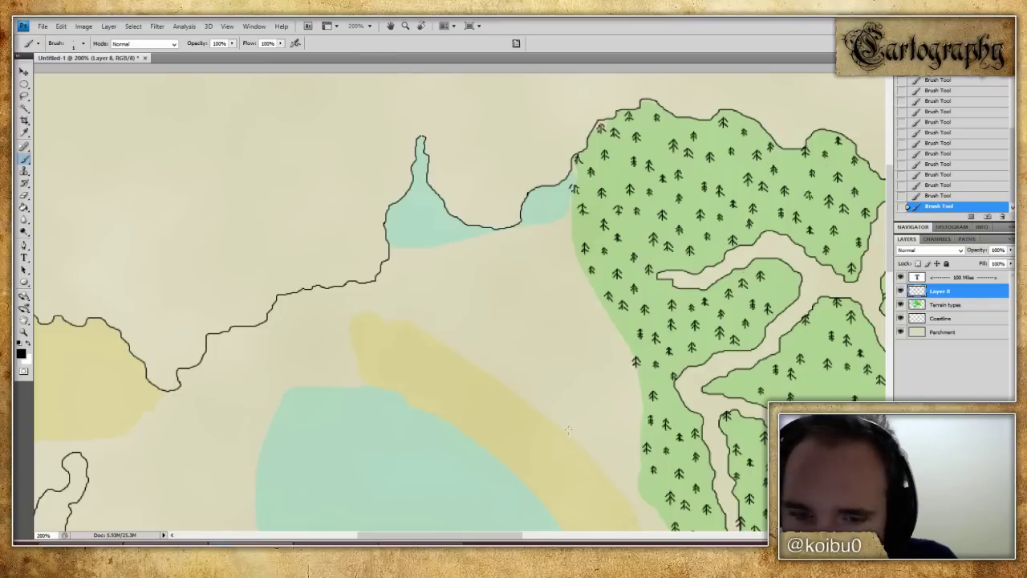
- Brush a small tree at the forest's edge southeast of the northern yellow patch, undoing and redrawing its last stroke
{"action": "left_click_drag", "start_coordinate": [520, 537], "coordinate": [76, 436]}
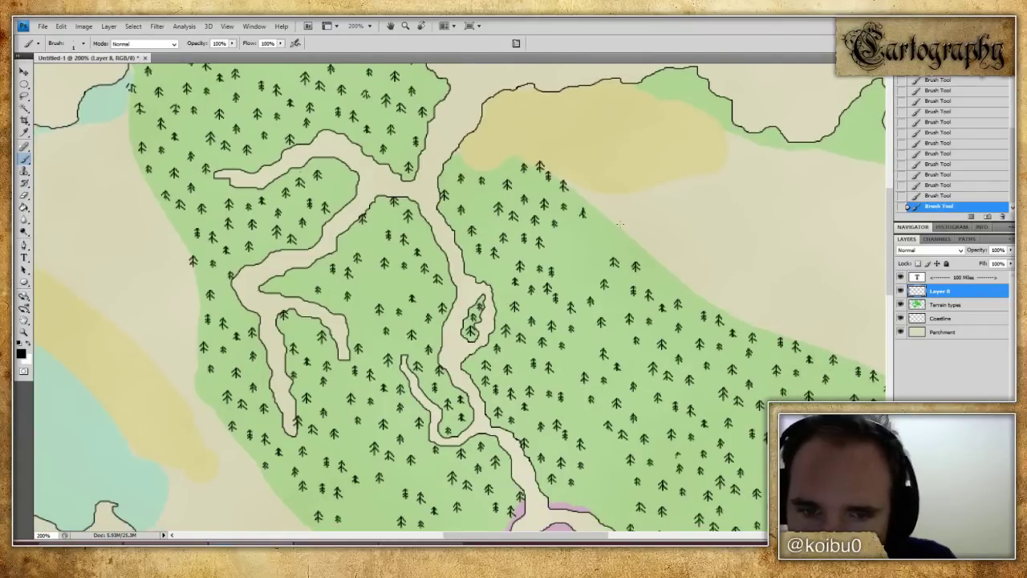
{"action": "key", "text": "ctrl+alt+z"}
{"action": "key", "text": "ctrl+alt+z"}
{"action": "key", "text": "ctrl+alt+z"}
{"action": "key", "text": "ctrl+alt+z"}
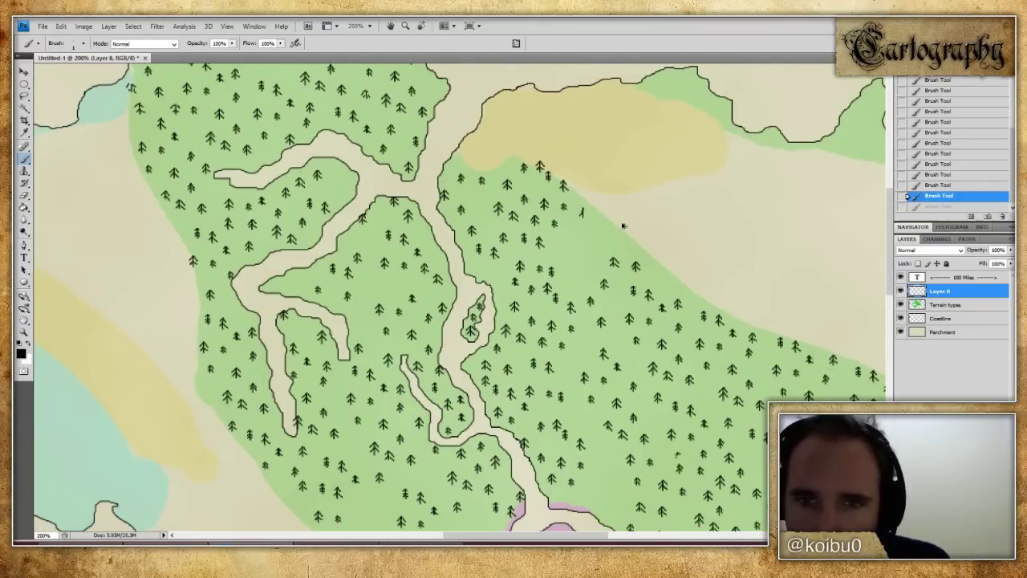
{"action": "left_click_drag", "start_coordinate": [583, 208], "coordinate": [587, 217]}
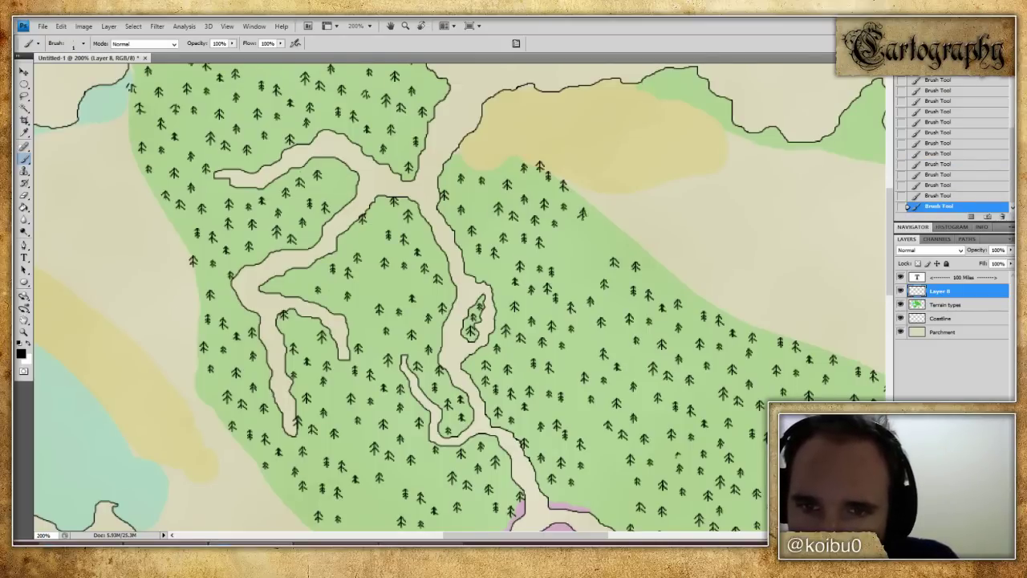
- Lasso a cluster of trees in the eastern forest, copy it, and place the copy in the gap to the northwest
{"action": "key", "text": "m"}
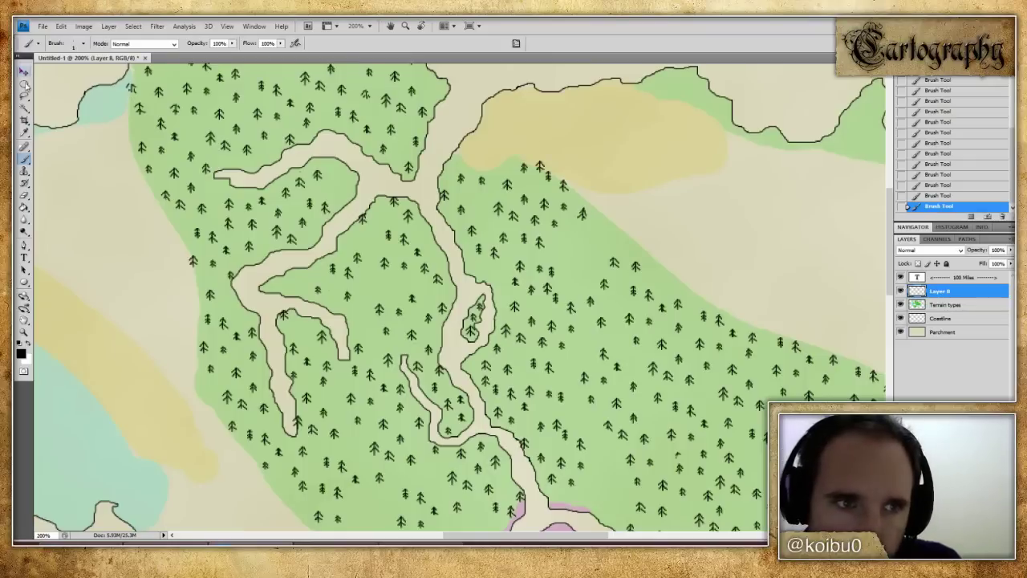
{"action": "key", "text": "l"}
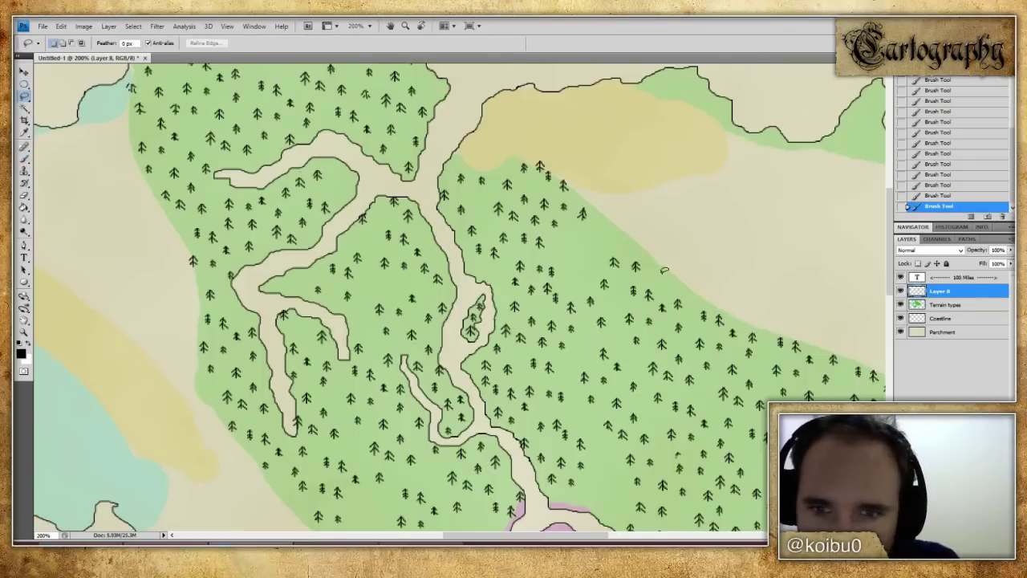
{"action": "left_click_drag", "start_coordinate": [599, 251], "coordinate": [580, 309]}
{"action": "mouse_move", "coordinate": [639, 318]}
{"action": "left_mouse_down"}
{"action": "mouse_move", "coordinate": [642, 253]}
{"action": "mouse_move", "coordinate": [618, 246]}
{"action": "left_mouse_up"}
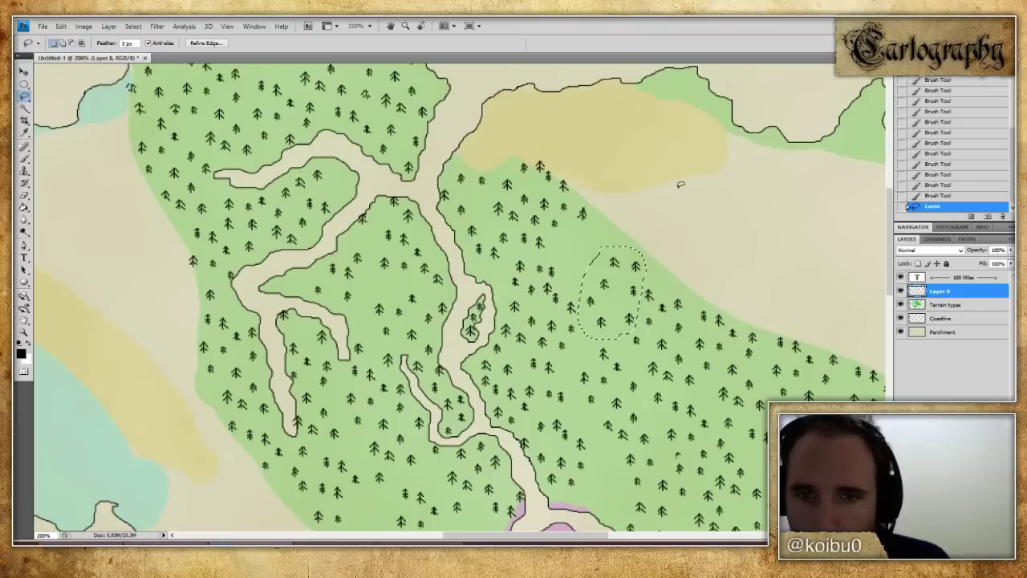
{"action": "key", "text": "ctrl+c"}
{"action": "key", "text": "ctrl+v"}
{"action": "left_click", "coordinate": [24, 72]}
{"action": "left_click_drag", "start_coordinate": [620, 313], "coordinate": [576, 263]}
- Lasso and delete the pasted tree overlapping the hand-drawn one at the forest's northeastern edge, and deselect
{"action": "left_click", "coordinate": [24, 94]}
{"action": "mouse_move", "coordinate": [587, 195]}
{"action": "left_mouse_down"}
{"action": "mouse_move", "coordinate": [567, 215]}
{"action": "mouse_move", "coordinate": [583, 233]}
{"action": "mouse_move", "coordinate": [586, 198]}
{"action": "left_mouse_up"}
{"action": "key", "text": "Delete"}
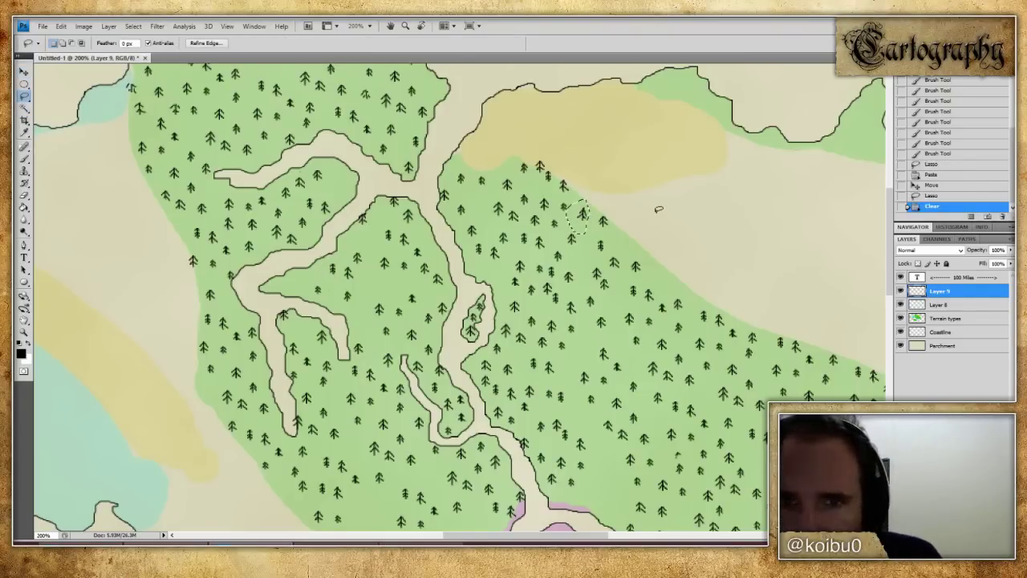
{"action": "key", "text": "ctrl+d"}
- Try to lasso and clear the stray tree fragment in the forest northeast of the purple area, and deselect
{"action": "scroll", "coordinate": [690, 239], "scroll_direction": "down", "scroll_amount": 1}
{"action": "scroll", "coordinate": [690, 239], "scroll_direction": "down", "scroll_amount": 3}
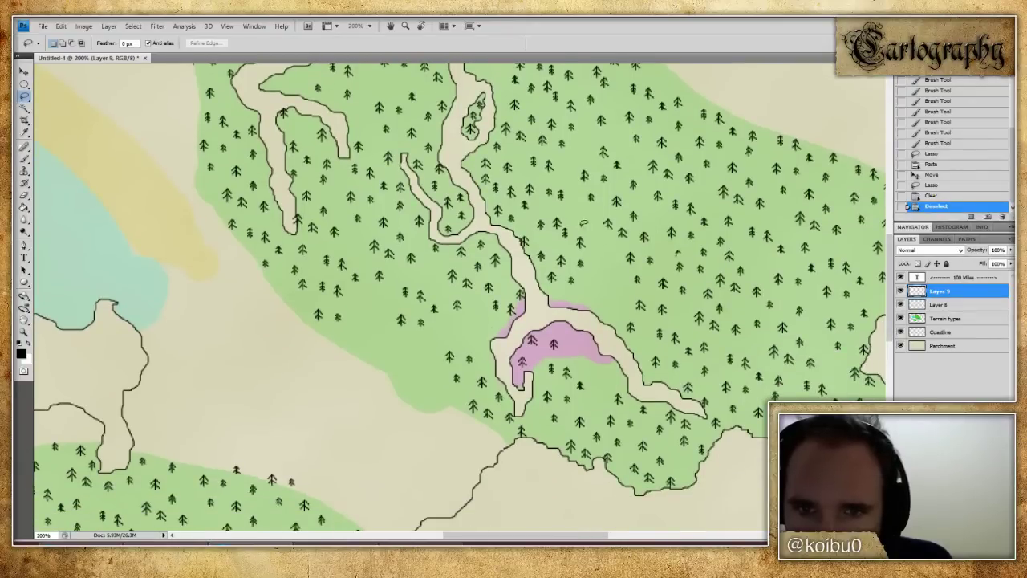
{"action": "mouse_move", "coordinate": [684, 244]}
{"action": "left_mouse_down"}
{"action": "mouse_move", "coordinate": [664, 251]}
{"action": "mouse_move", "coordinate": [679, 263]}
{"action": "mouse_move", "coordinate": [687, 245]}
{"action": "left_mouse_up"}
{"action": "key", "text": "Delete"}
{"action": "key", "text": "ctrl+d"}
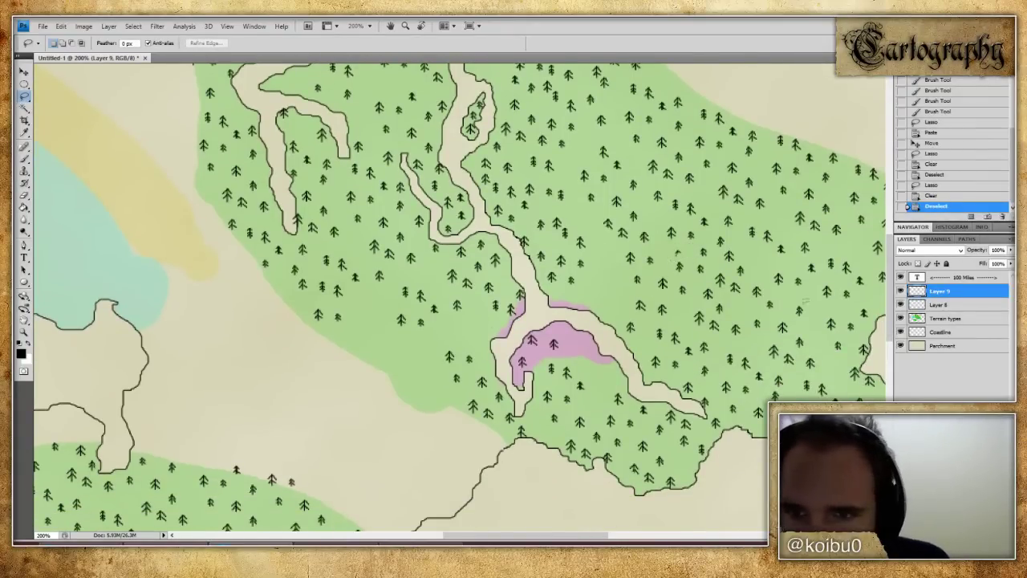
- Copy a lassoed tree cluster from Layer 8 in the eastern forest and move the copy into the gap northeast of the purple area
{"action": "mouse_move", "coordinate": [798, 192]}
{"action": "left_mouse_down"}
{"action": "mouse_move", "coordinate": [796, 252]}
{"action": "mouse_move", "coordinate": [809, 260]}
{"action": "mouse_move", "coordinate": [831, 235]}
{"action": "mouse_move", "coordinate": [831, 202]}
{"action": "mouse_move", "coordinate": [799, 189]}
{"action": "left_mouse_up"}
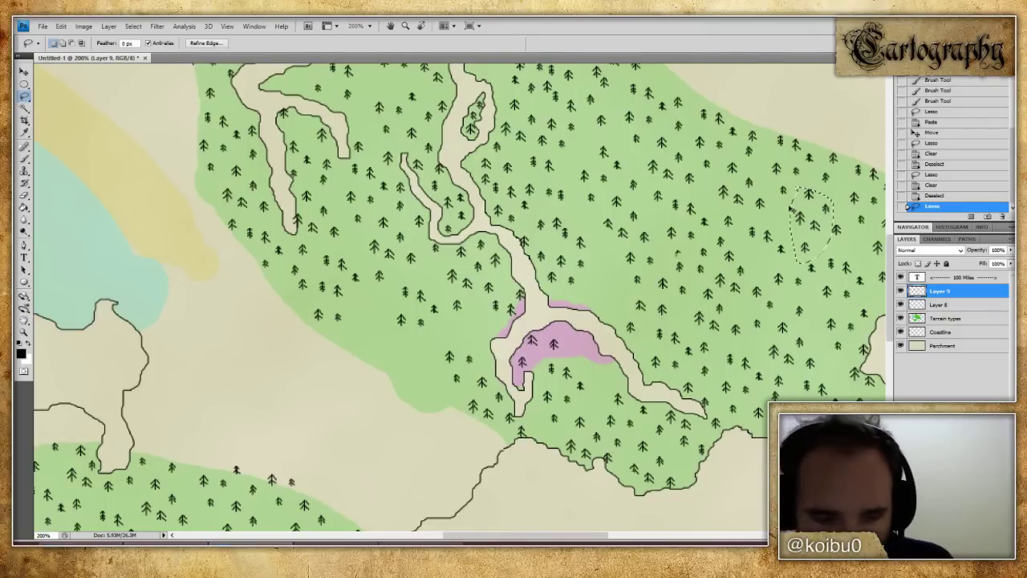
{"action": "key", "text": "ctrl+c"}
{"action": "left_click", "coordinate": [537, 216]}
{"action": "key", "text": "alt+bracketleft"}
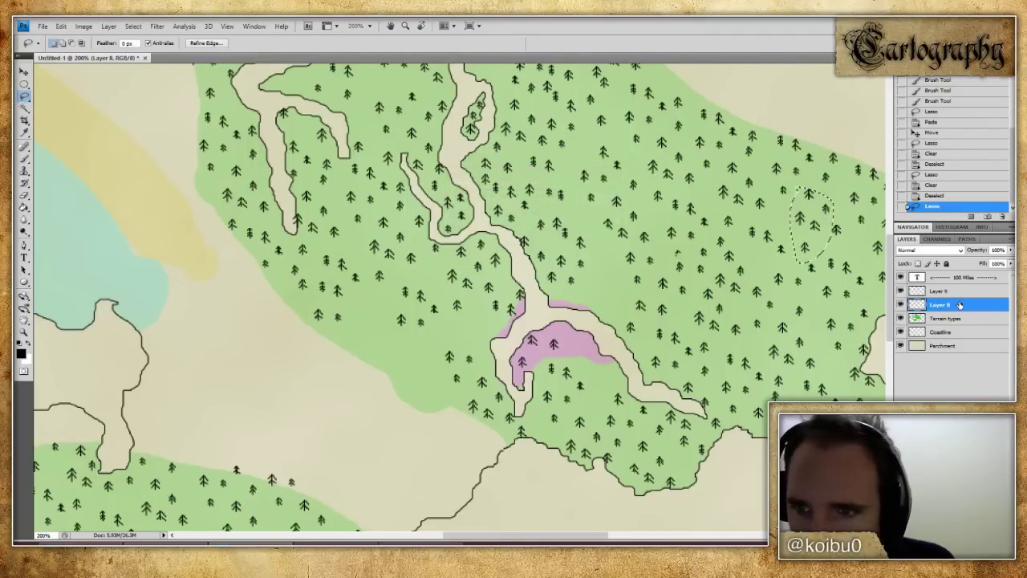
{"action": "key", "text": "ctrl+c"}
{"action": "key", "text": "ctrl+v"}
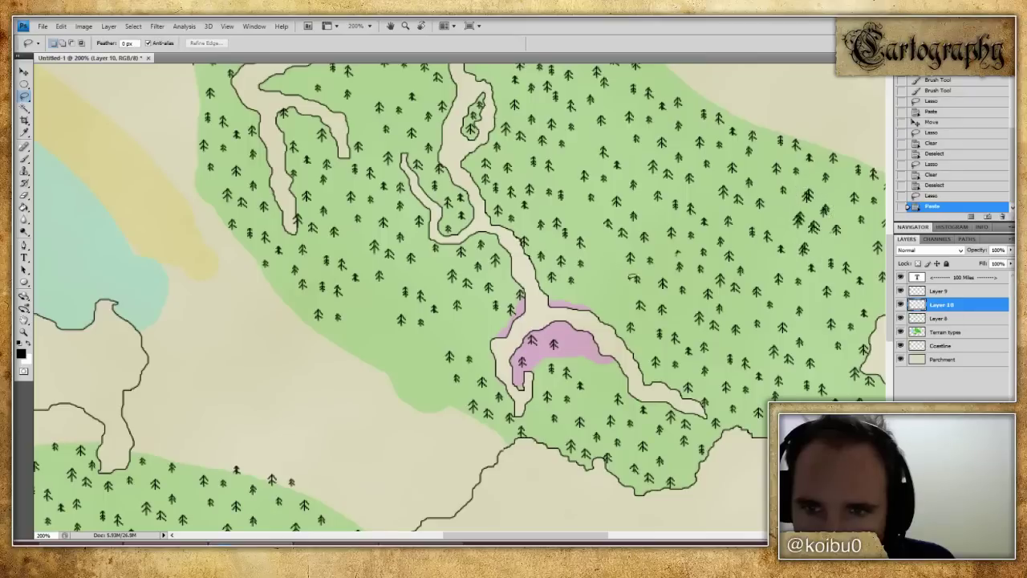
{"action": "key", "text": "v"}
{"action": "left_click_drag", "start_coordinate": [803, 215], "coordinate": [591, 268]}
- Clear the stray mark beside the pasted trees northeast of the purple area using an elliptical selection, and deselect
{"action": "left_click", "coordinate": [24, 84]}
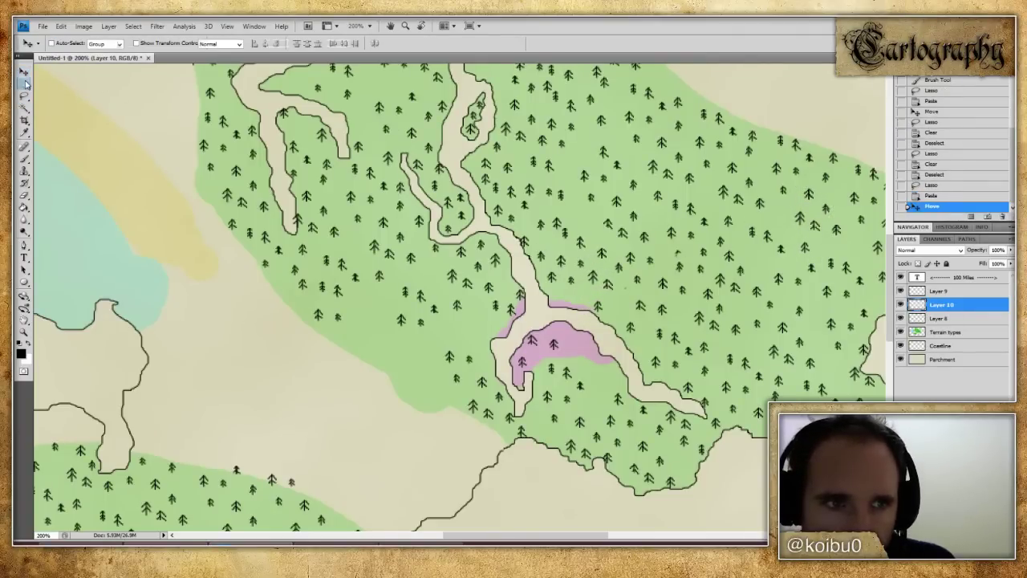
{"action": "left_click_drag", "start_coordinate": [635, 295], "coordinate": [652, 297]}
{"action": "key", "text": "Delete"}
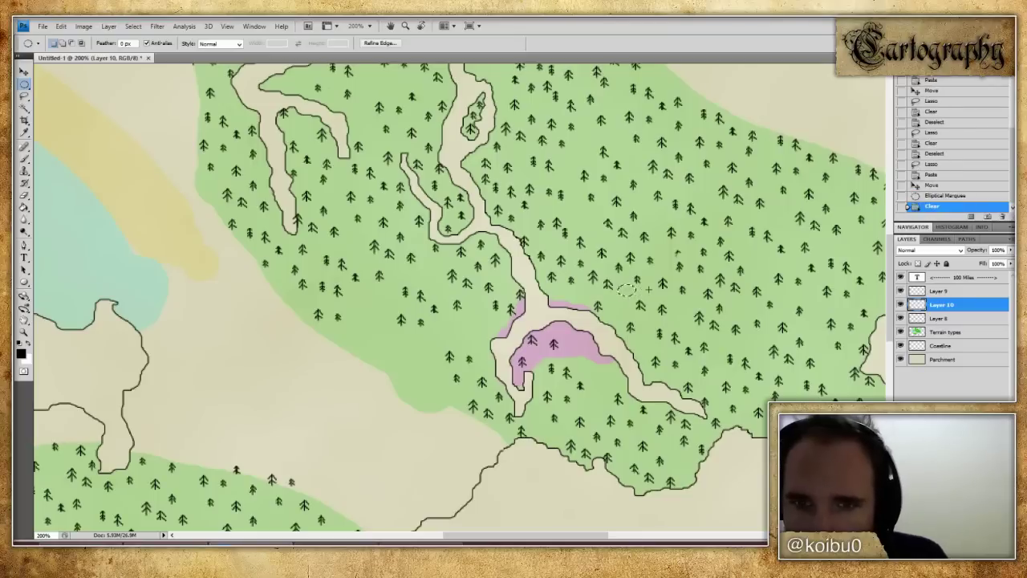
{"action": "key", "text": "ctrl+d"}
- Hand-draw a small tree with the Brush tool in the empty spot just above the river northeast of the purple area
{"action": "left_click", "coordinate": [24, 159]}
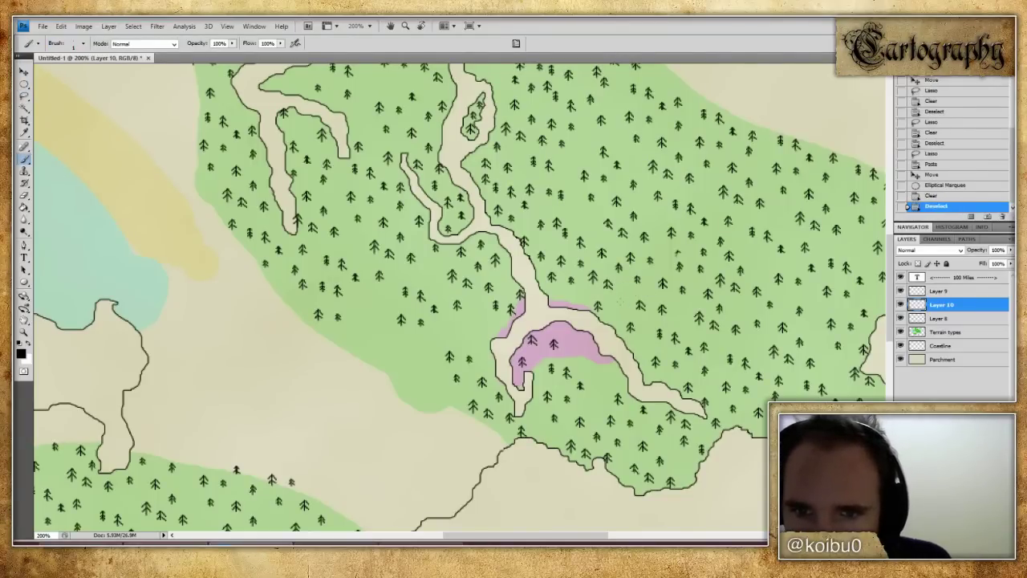
{"action": "left_click", "coordinate": [619, 307]}
{"action": "left_click", "coordinate": [620, 308]}
{"action": "left_click", "coordinate": [619, 308]}
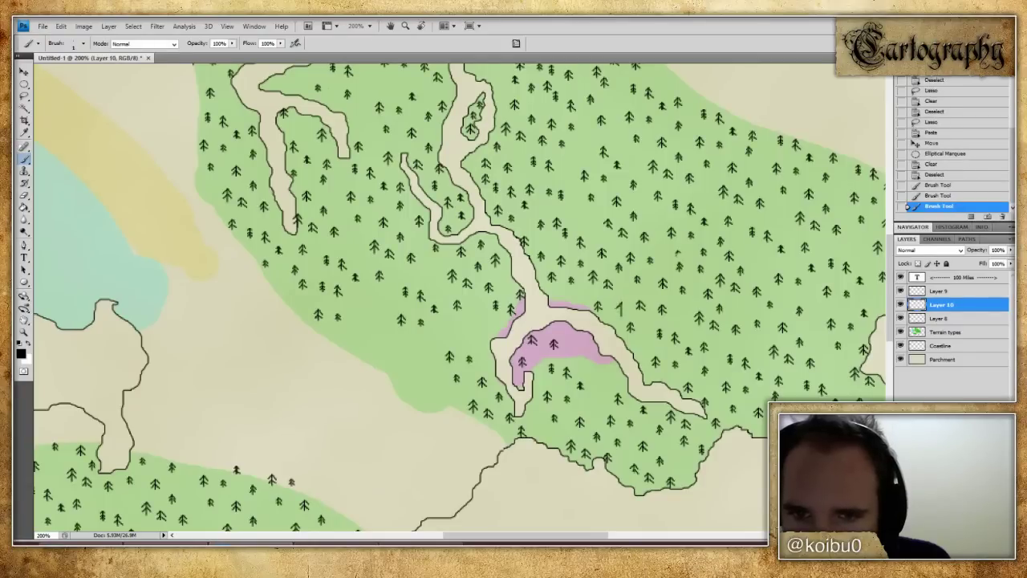
{"action": "left_click", "coordinate": [619, 307]}
{"action": "left_click", "coordinate": [619, 307]}
{"action": "left_click", "coordinate": [619, 308]}
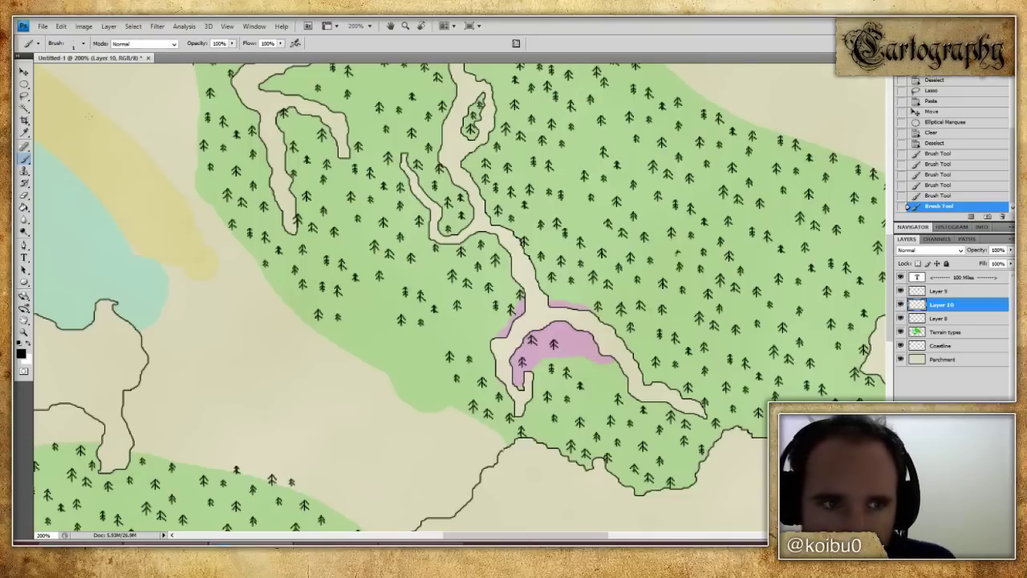
- Merge the three tree layers, Layer 9, Layer 10 and Layer 8, into one
{"action": "left_click", "coordinate": [24, 95]}
{"action": "left_click", "coordinate": [980, 299]}
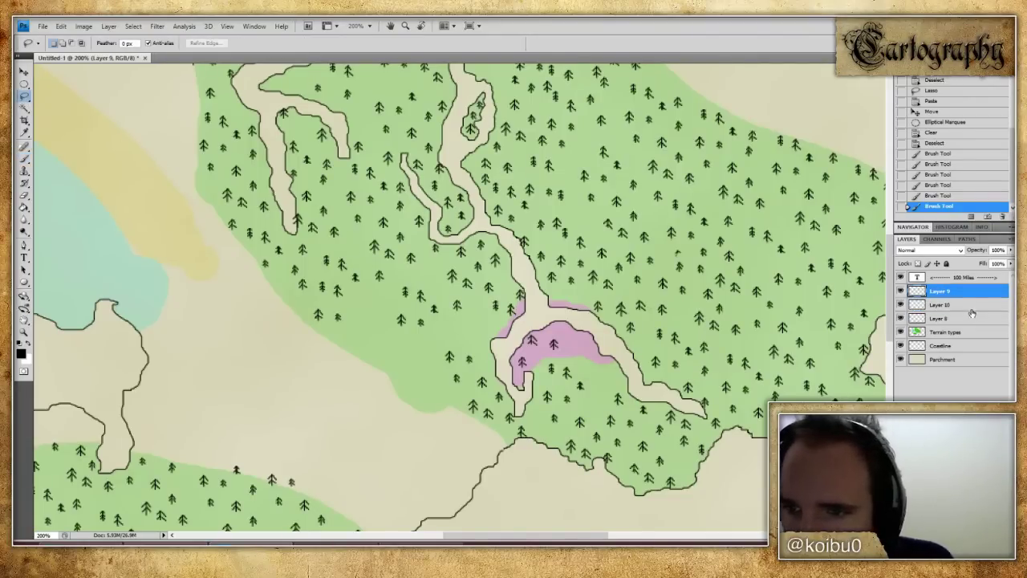
{"action": "left_click", "coordinate": [969, 318], "text": "shift"}
{"action": "right_click", "coordinate": [970, 319]}
{"action": "left_click", "coordinate": [973, 289]}
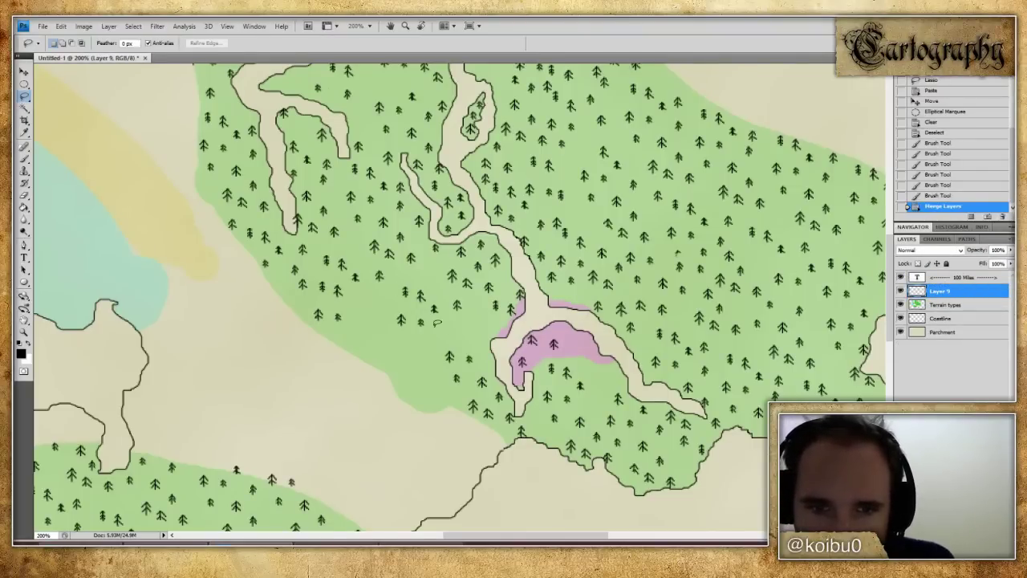
- Lasso the cluster of trees in the forest west of the purple area
{"action": "mouse_move", "coordinate": [416, 279]}
{"action": "left_mouse_down"}
{"action": "mouse_move", "coordinate": [388, 319]}
{"action": "mouse_move", "coordinate": [469, 328]}
{"action": "mouse_move", "coordinate": [470, 299]}
{"action": "mouse_move", "coordinate": [440, 285]}
{"action": "left_mouse_up"}
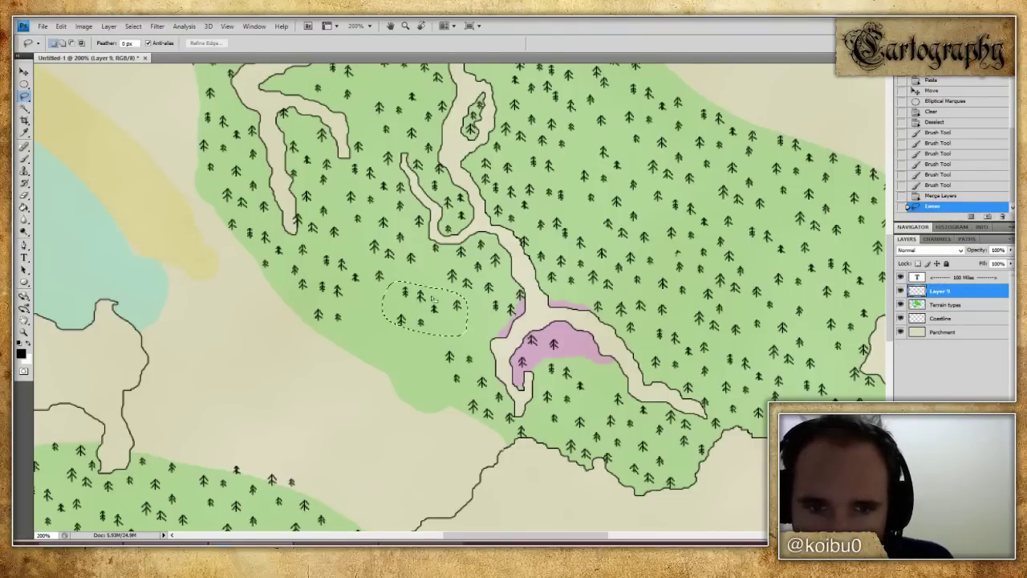
- Copy the lassoed tree cluster and paste several copies, moving them to fill the empty ground along the forest's southwestern edge
{"action": "key", "text": "ctrl+c"}
{"action": "key", "text": "ctrl+v"}
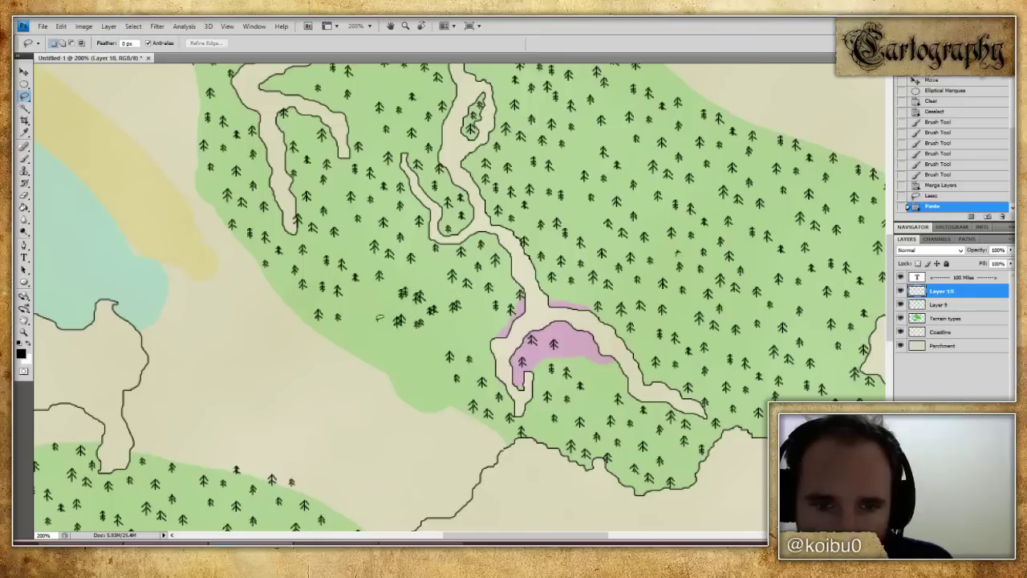
{"action": "key", "text": "v"}
{"action": "mouse_move", "coordinate": [441, 292]}
{"action": "left_mouse_down"}
{"action": "mouse_move", "coordinate": [433, 305]}
{"action": "mouse_move", "coordinate": [462, 324]}
{"action": "mouse_move", "coordinate": [376, 392]}
{"action": "mouse_move", "coordinate": [407, 382]}
{"action": "left_mouse_up"}
{"action": "key", "text": "ctrl+v"}
{"action": "key", "text": "ctrl+v"}
{"action": "left_click_drag", "start_coordinate": [449, 277], "coordinate": [393, 302]}
{"action": "key", "text": "ctrl+v"}
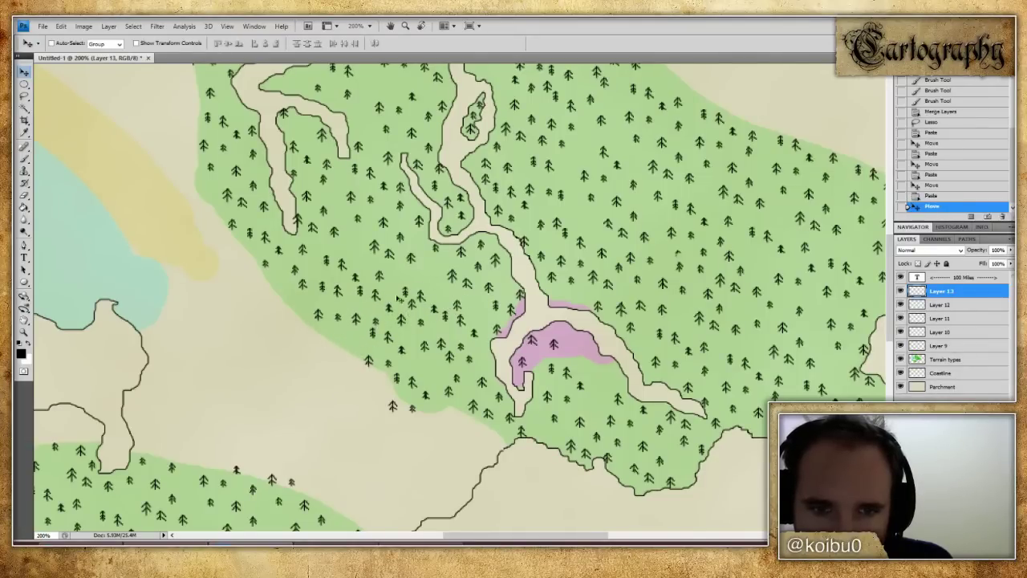
- Merge the pasted tree layers together with Layer 9 into one layer
{"action": "left_click", "coordinate": [24, 95]}
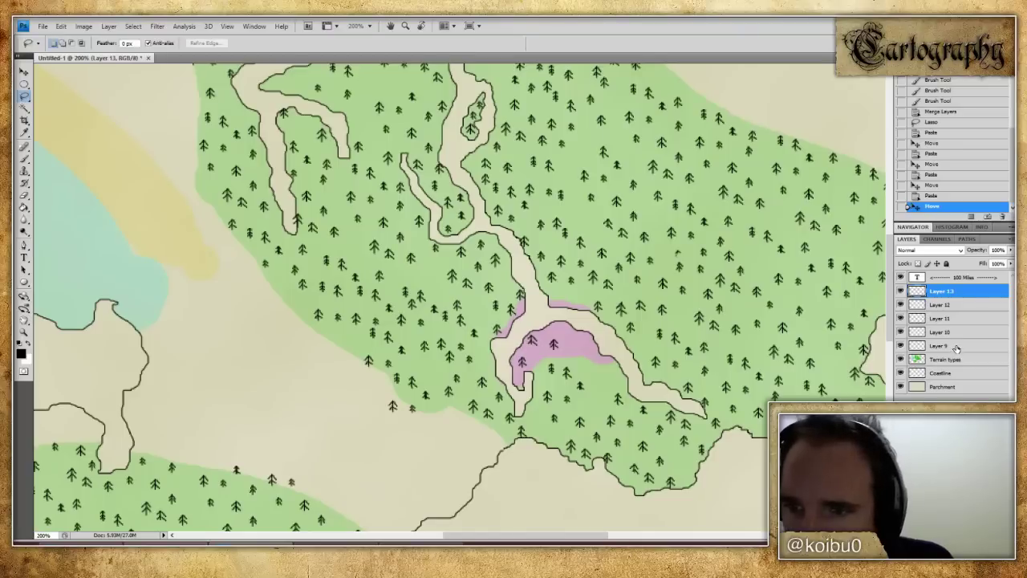
{"action": "left_click", "coordinate": [957, 348], "text": "shift"}
{"action": "right_click", "coordinate": [957, 349]}
{"action": "left_click", "coordinate": [952, 317]}
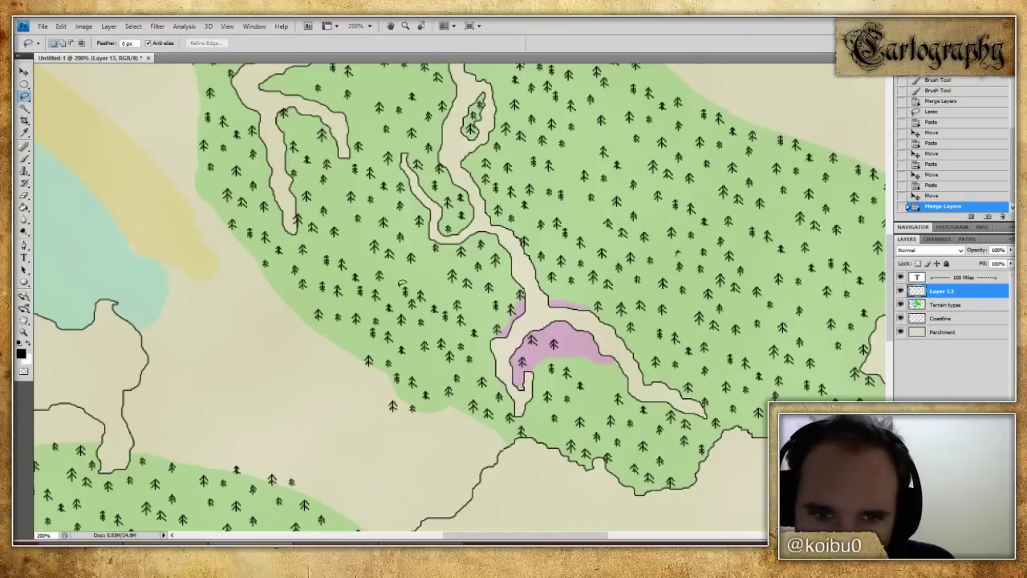
- Lasso one tree in the crowded spot among the pasted trees and move it northeast into an open gap
{"action": "left_click_drag", "start_coordinate": [406, 293], "coordinate": [406, 288]}
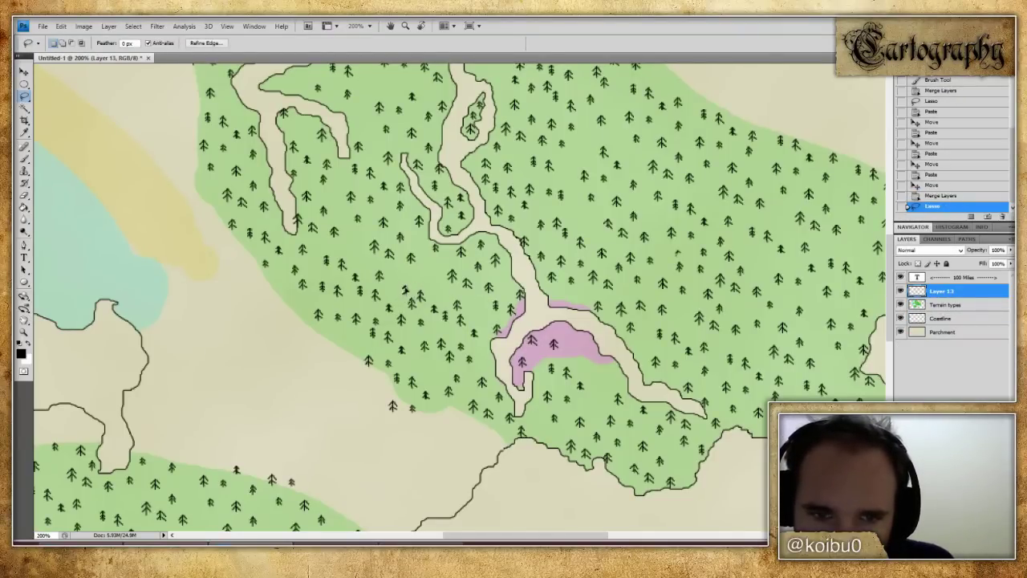
{"action": "key", "text": "alt"}
{"action": "mouse_move", "coordinate": [405, 293]}
{"action": "left_mouse_down"}
{"action": "mouse_move", "coordinate": [402, 303]}
{"action": "mouse_move", "coordinate": [420, 279]}
{"action": "mouse_move", "coordinate": [432, 310]}
{"action": "left_mouse_up"}
{"action": "key", "text": "alt"}
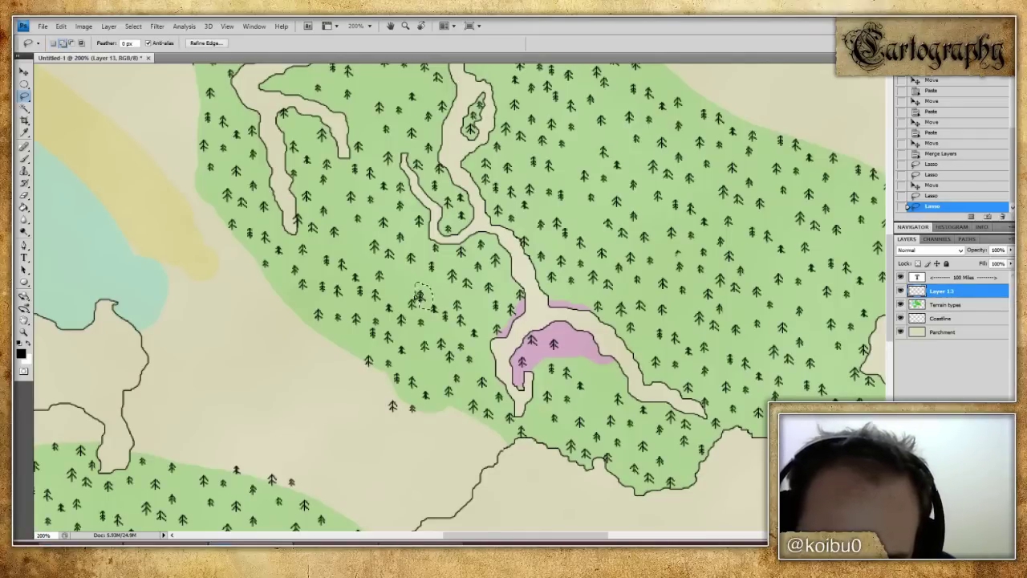
{"action": "left_click_drag", "start_coordinate": [420, 309], "coordinate": [431, 308]}
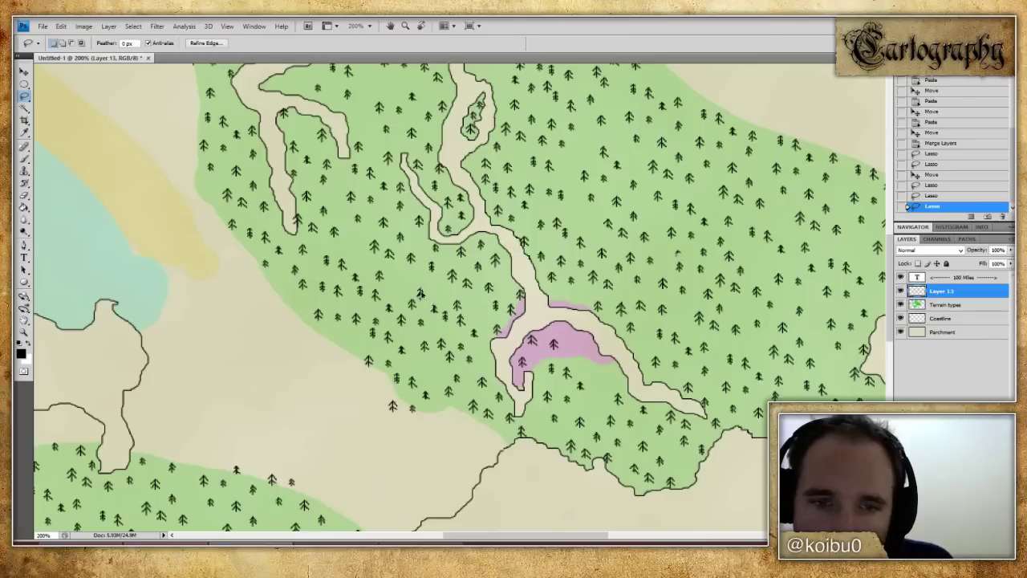
{"action": "key", "text": "ctrl+z"}
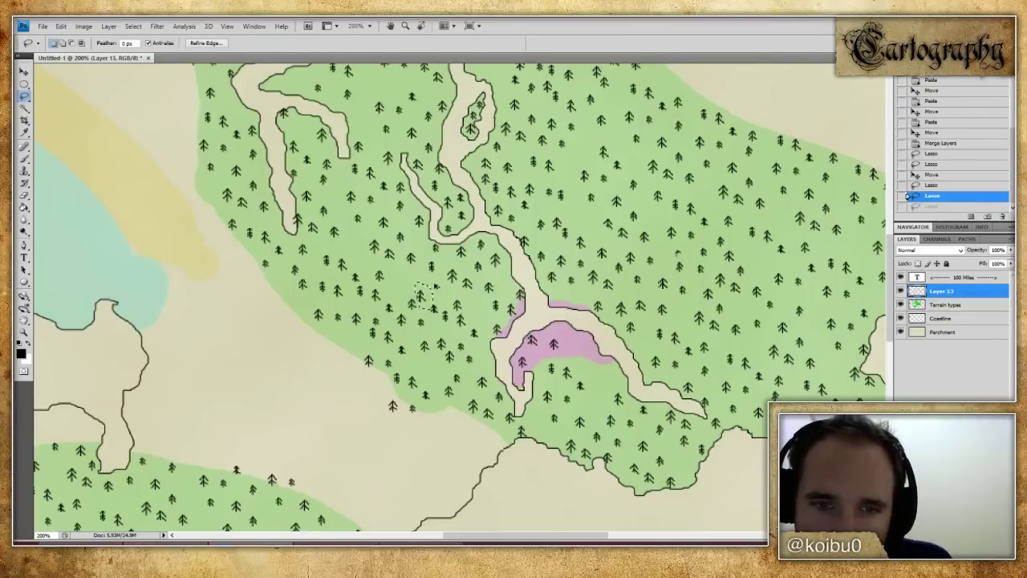
{"action": "key", "text": "ctrl+alt+z"}
{"action": "key", "text": "ctrl+alt+z"}
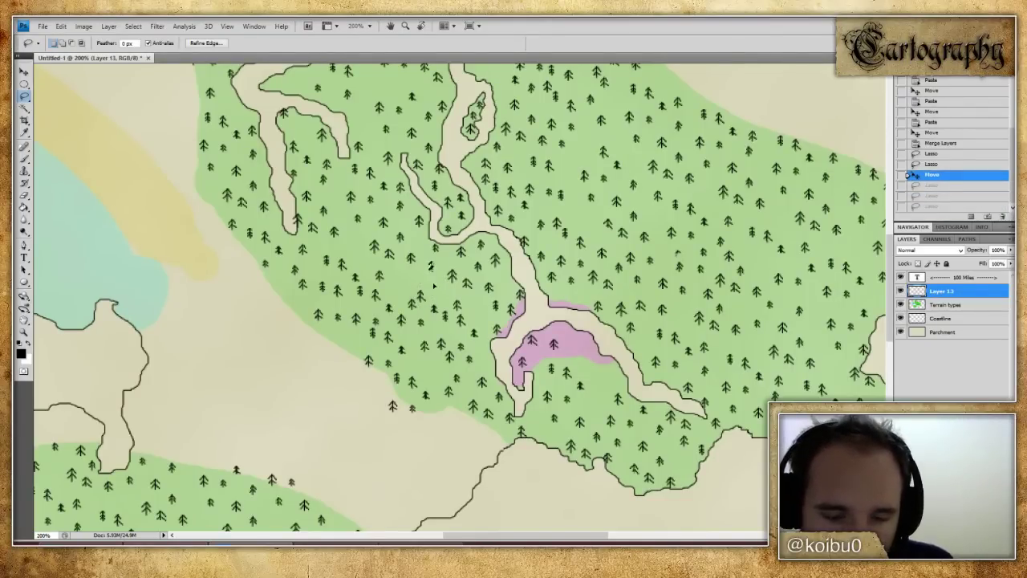
- Clear the old selection and lasso only the single tall tree that crowds its neighbour in the southwestern forest
{"action": "key", "text": "ctrl+d"}
{"action": "key", "text": "z"}
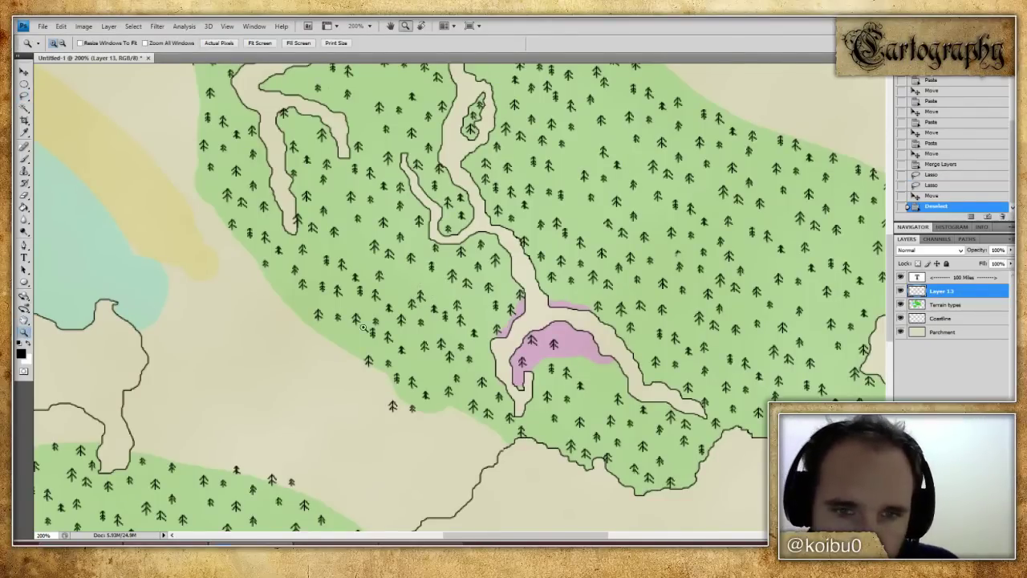
{"action": "left_click", "coordinate": [405, 289]}
{"action": "left_click", "coordinate": [441, 306]}
{"action": "left_click", "coordinate": [24, 94]}
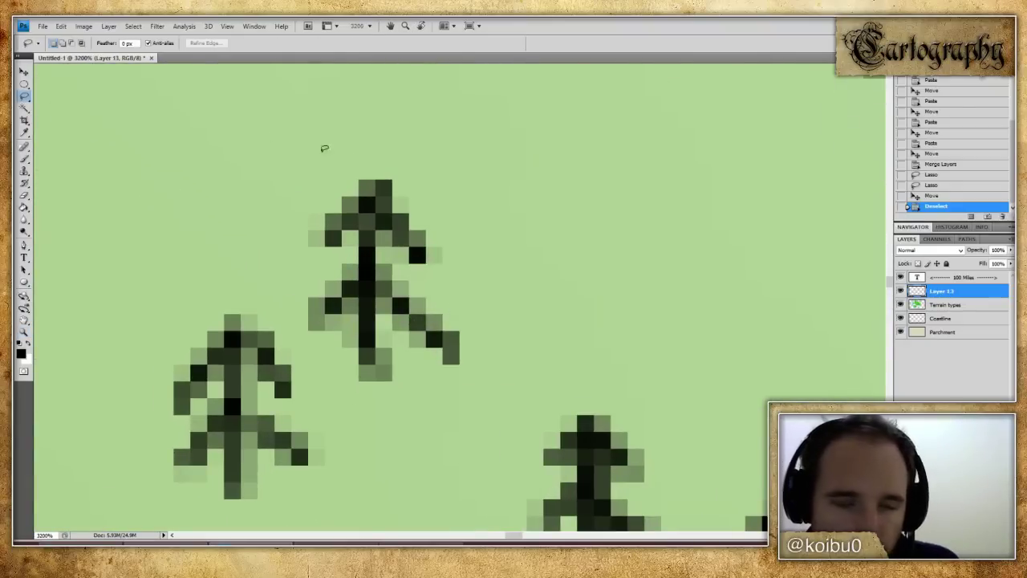
{"action": "mouse_move", "coordinate": [354, 138]}
{"action": "left_mouse_down"}
{"action": "mouse_move", "coordinate": [465, 247]}
{"action": "mouse_move", "coordinate": [310, 207]}
{"action": "left_mouse_up"}
{"action": "mouse_move", "coordinate": [425, 233]}
{"action": "left_mouse_down"}
{"action": "mouse_move", "coordinate": [471, 351]}
{"action": "mouse_move", "coordinate": [385, 385]}
{"action": "mouse_move", "coordinate": [311, 341]}
{"action": "mouse_move", "coordinate": [308, 188]}
{"action": "mouse_move", "coordinate": [362, 215]}
{"action": "left_mouse_up"}
{"action": "mouse_move", "coordinate": [538, 215]}
{"action": "left_mouse_down"}
{"action": "mouse_move", "coordinate": [352, 351]}
{"action": "mouse_move", "coordinate": [381, 423]}
{"action": "mouse_move", "coordinate": [561, 293]}
{"action": "left_mouse_up"}
{"action": "mouse_move", "coordinate": [450, 245]}
{"action": "left_mouse_down"}
{"action": "mouse_move", "coordinate": [476, 362]}
{"action": "mouse_move", "coordinate": [400, 399]}
{"action": "mouse_move", "coordinate": [321, 354]}
{"action": "left_mouse_up"}
- Move the selected tree up into the empty gap, then lasso the small three-branched tree southeast of it and move it into the gap northwest
{"action": "double_click", "coordinate": [24, 331]}
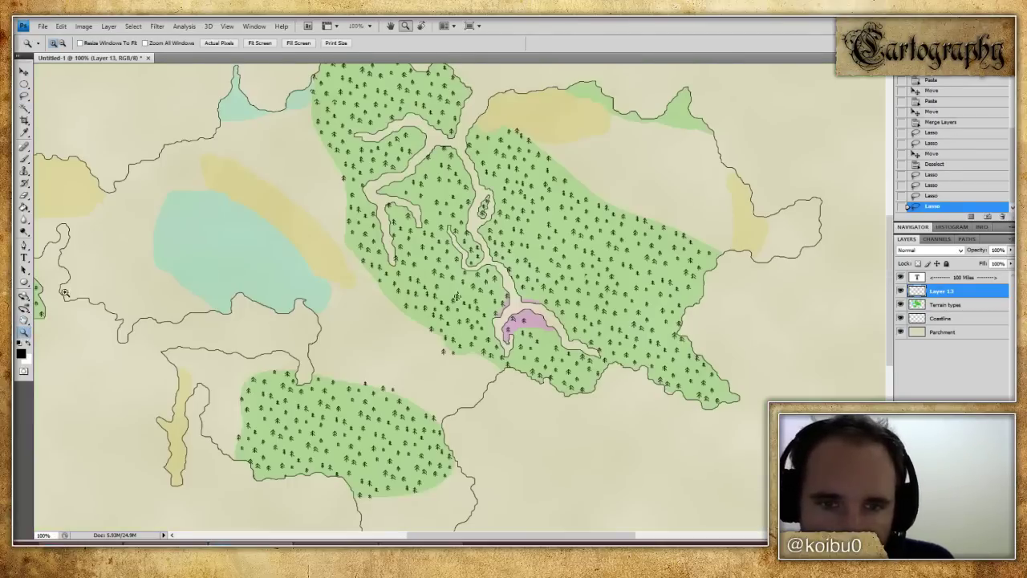
{"action": "left_click_drag", "start_coordinate": [459, 291], "coordinate": [514, 290]}
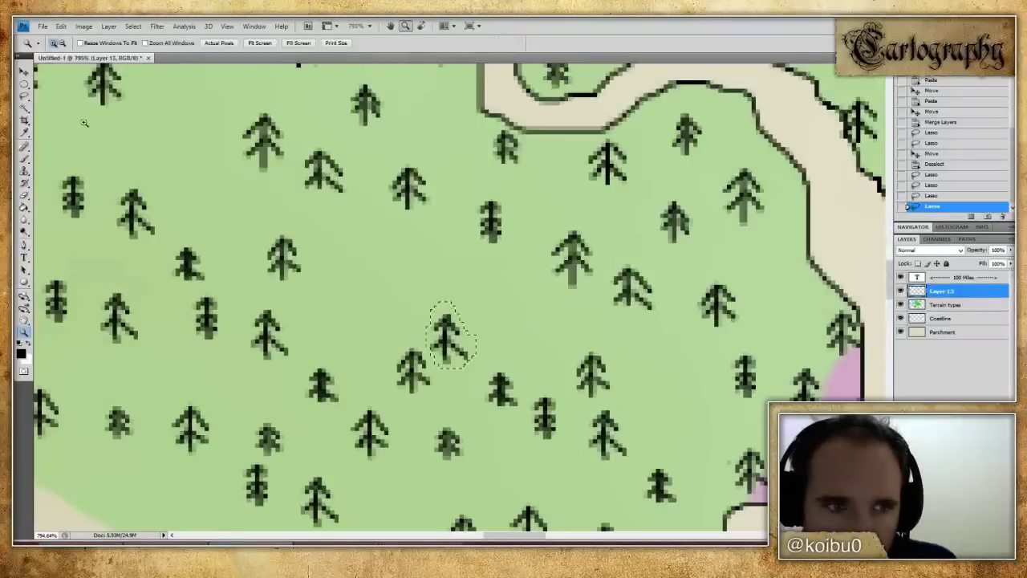
{"action": "left_click", "coordinate": [24, 70]}
{"action": "left_click_drag", "start_coordinate": [449, 312], "coordinate": [447, 257]}
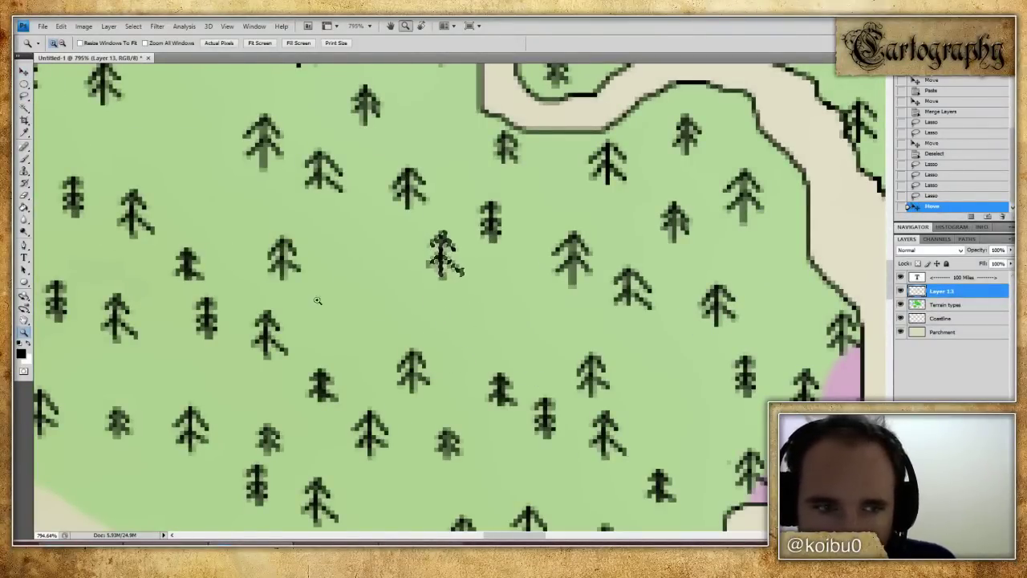
{"action": "key", "text": "l"}
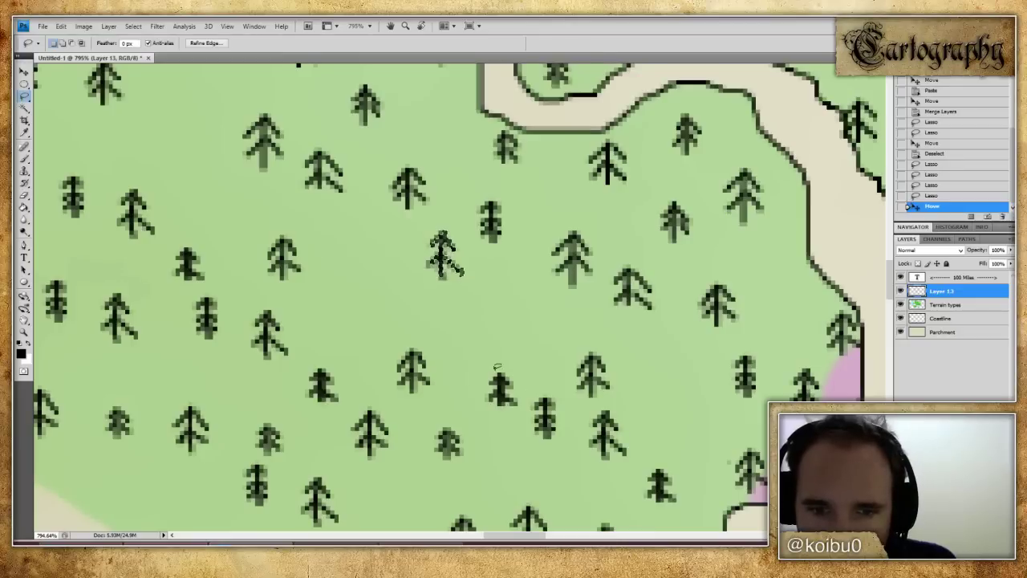
{"action": "mouse_move", "coordinate": [537, 377]}
{"action": "left_mouse_down"}
{"action": "mouse_move", "coordinate": [546, 472]}
{"action": "mouse_move", "coordinate": [536, 377]}
{"action": "mouse_move", "coordinate": [351, 260]}
{"action": "left_mouse_up"}
- Lasso the two stray trees outside the forest's southwestern border and move them northwest onto the green area
{"action": "double_click", "coordinate": [24, 321]}
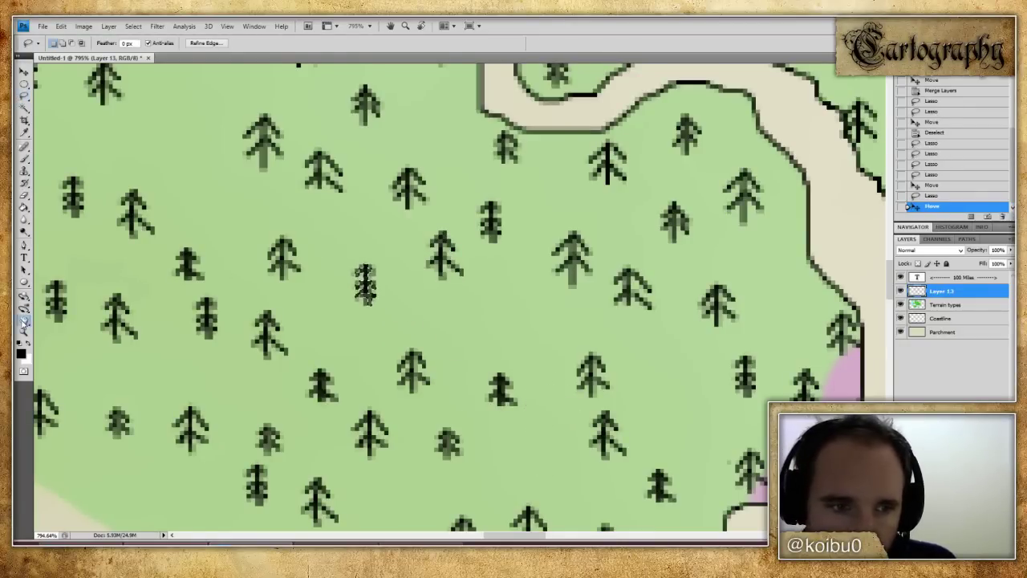
{"action": "left_click", "coordinate": [24, 331]}
{"action": "left_click", "coordinate": [374, 285]}
{"action": "left_click", "coordinate": [494, 282]}
{"action": "left_click", "coordinate": [24, 95]}
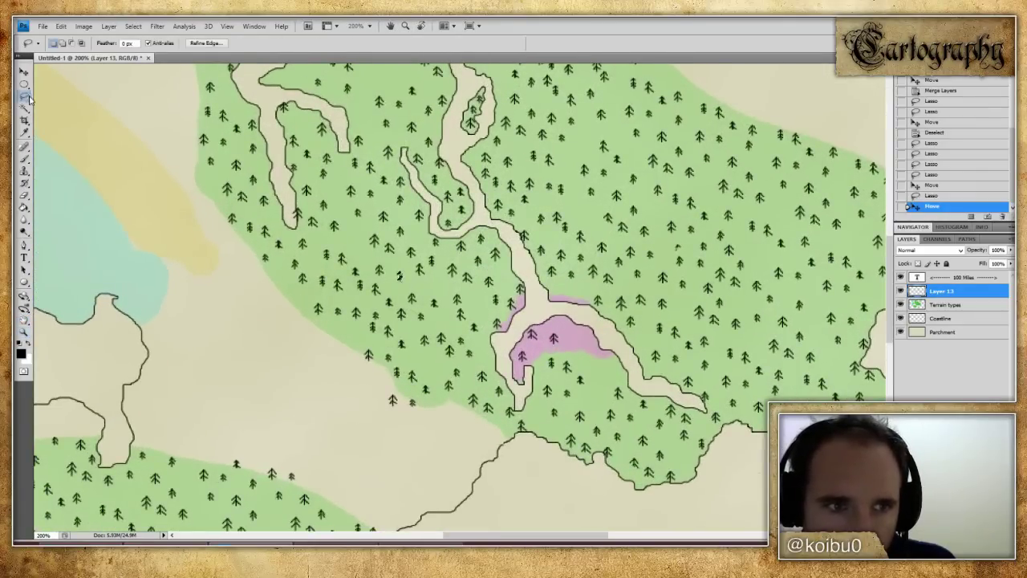
{"action": "mouse_move", "coordinate": [386, 392]}
{"action": "left_mouse_down"}
{"action": "mouse_move", "coordinate": [361, 399]}
{"action": "mouse_move", "coordinate": [385, 392]}
{"action": "mouse_move", "coordinate": [342, 331]}
{"action": "left_mouse_up"}
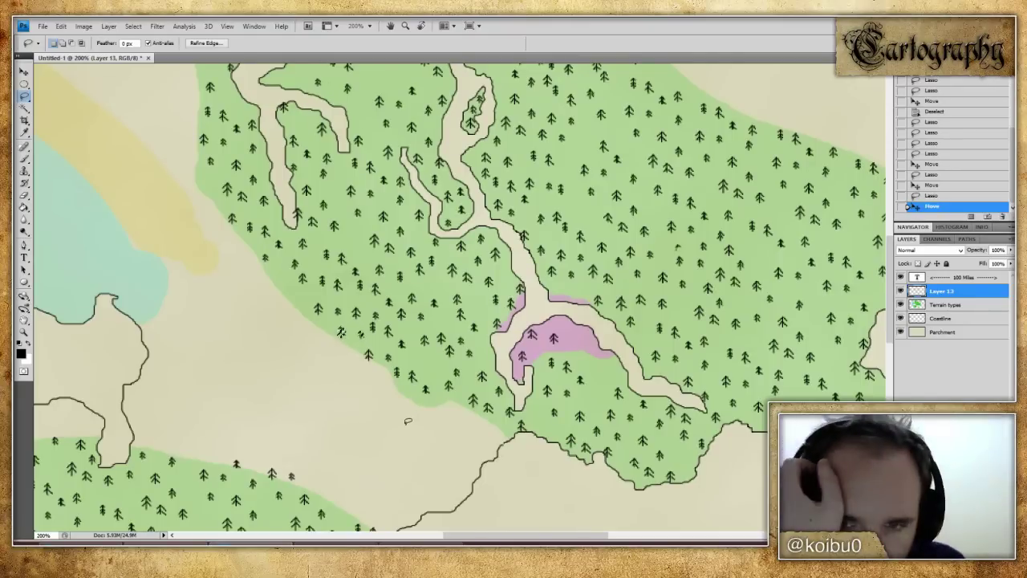
{"action": "scroll", "coordinate": [407, 422], "scroll_direction": "up", "scroll_amount": 1}
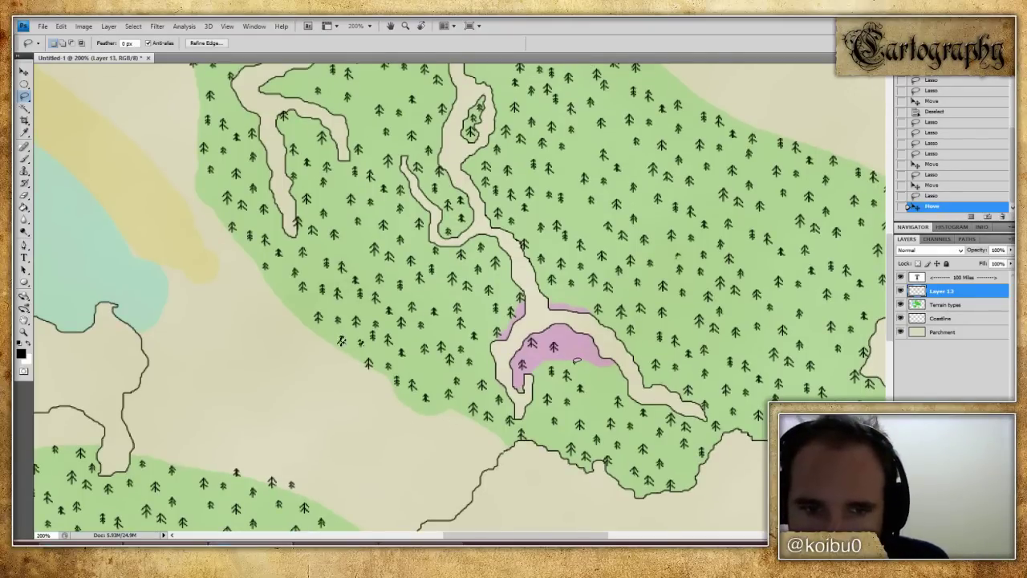
- Deselect and draw extra trees with the Brush tool in the purple area and the sparse forest just south of it
{"action": "key", "text": "ctrl+d"}
{"action": "left_click", "coordinate": [25, 159]}
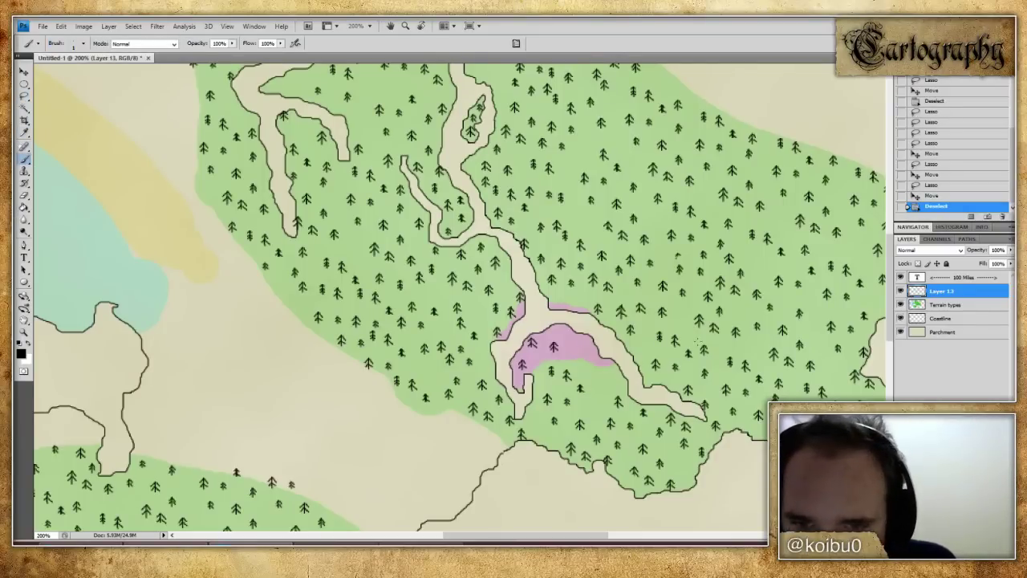
{"action": "mouse_move", "coordinate": [606, 377]}
{"action": "left_mouse_down"}
{"action": "mouse_move", "coordinate": [606, 388]}
{"action": "mouse_move", "coordinate": [585, 372]}
{"action": "mouse_move", "coordinate": [585, 356]}
{"action": "left_mouse_up"}
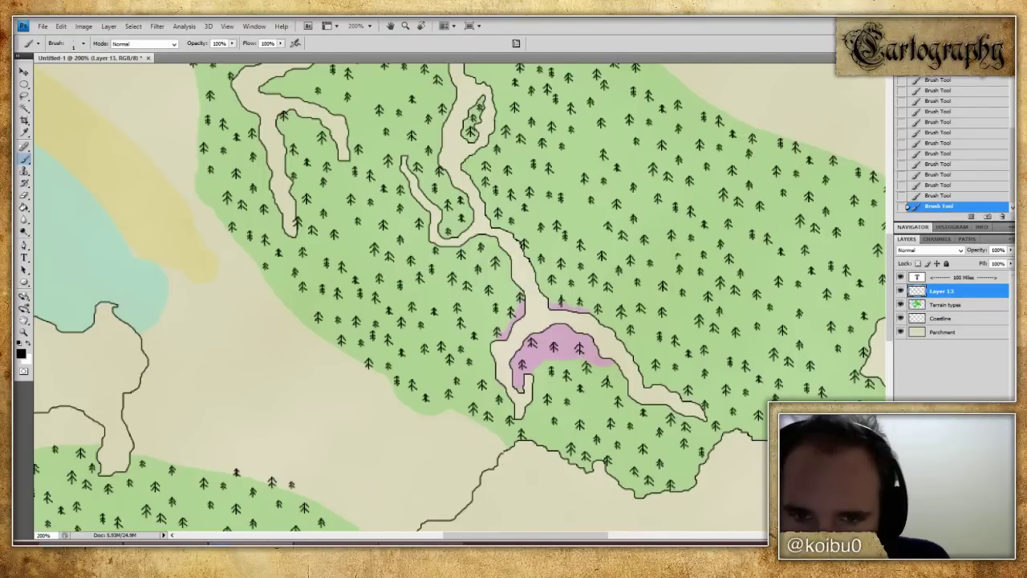
- Draw a tree at the tip of the forest's southeastern peninsula with the Brush tool, checking its strokes with undo and redo
{"action": "left_click_drag", "start_coordinate": [489, 538], "coordinate": [554, 540]}
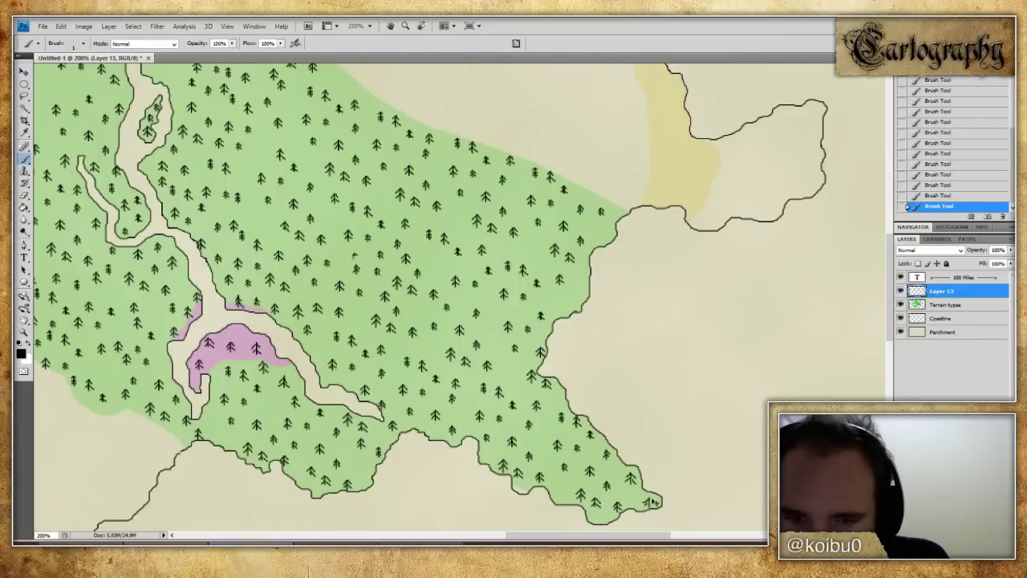
{"action": "key", "text": "ctrl+alt+z"}
{"action": "key", "text": "ctrl+alt+z"}
{"action": "key", "text": "ctrl+shift+z"}
{"action": "key", "text": "ctrl+shift+z"}
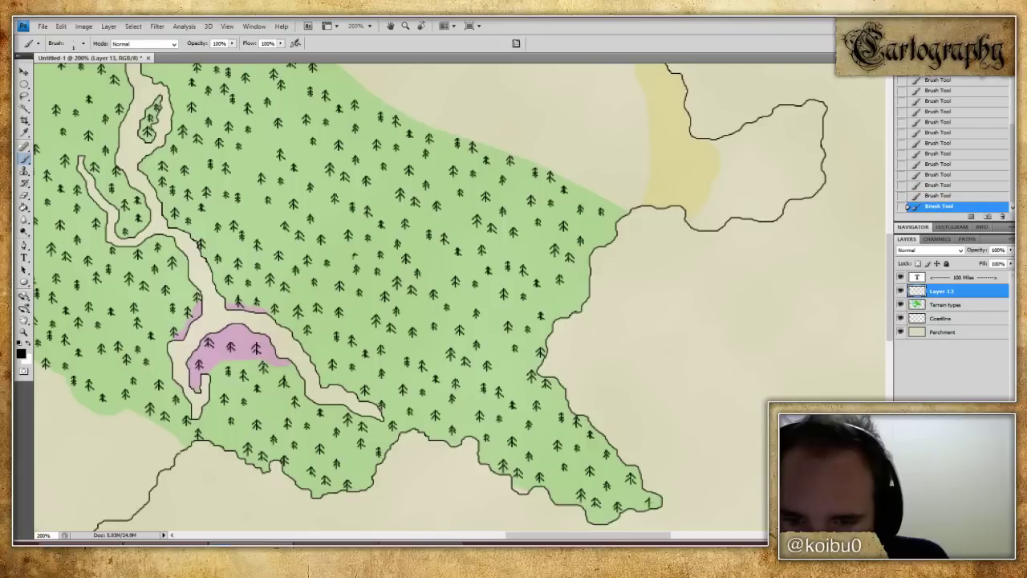
{"action": "key", "text": "ctrl+alt+z"}
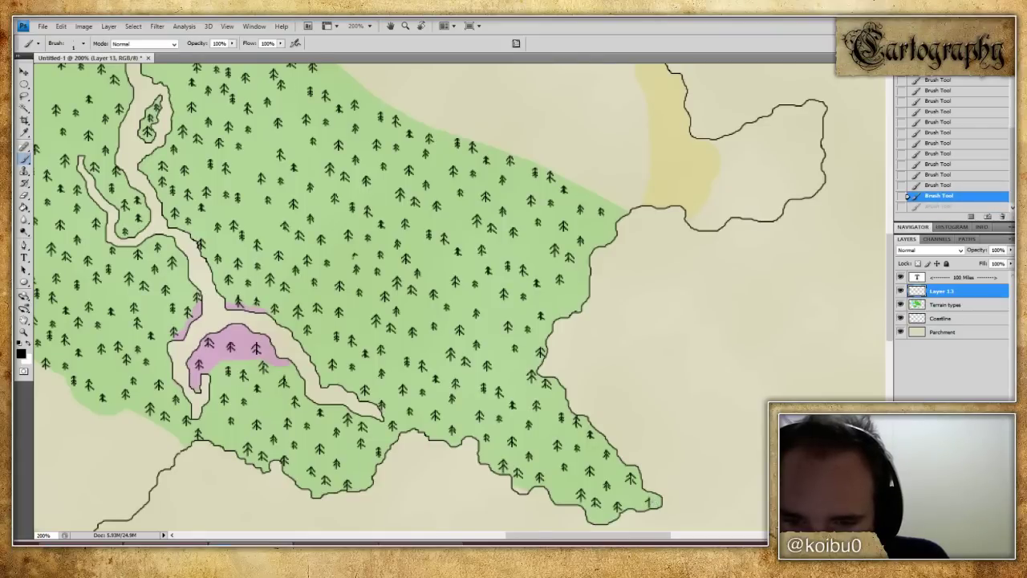
{"action": "key", "text": "ctrl+shift+z"}
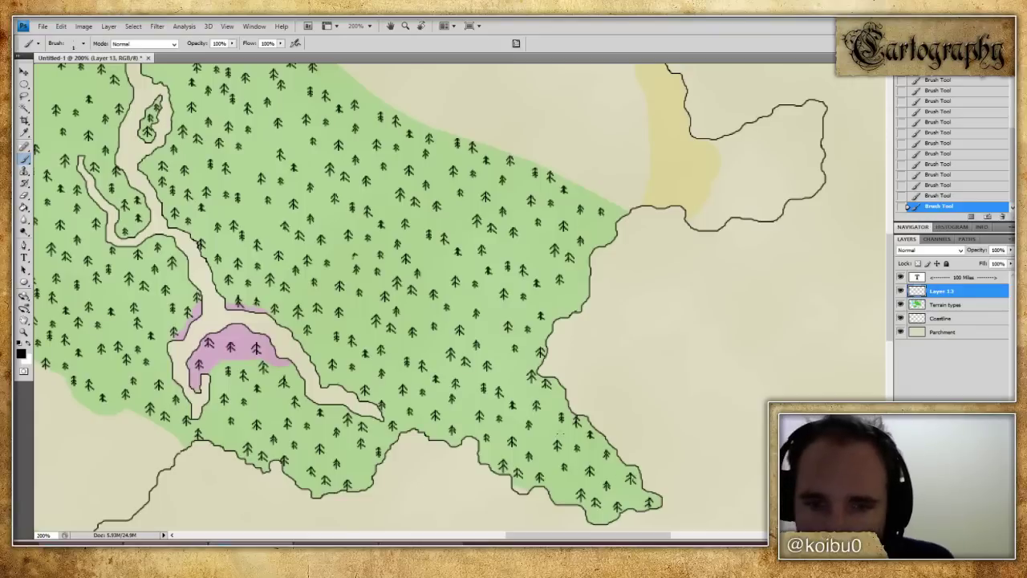
- Hide the Terrain types layer, undo the last brush stroke and redraw the tree beside the forest's eastern coastline
{"action": "scroll", "coordinate": [541, 434], "scroll_direction": "up", "scroll_amount": 3}
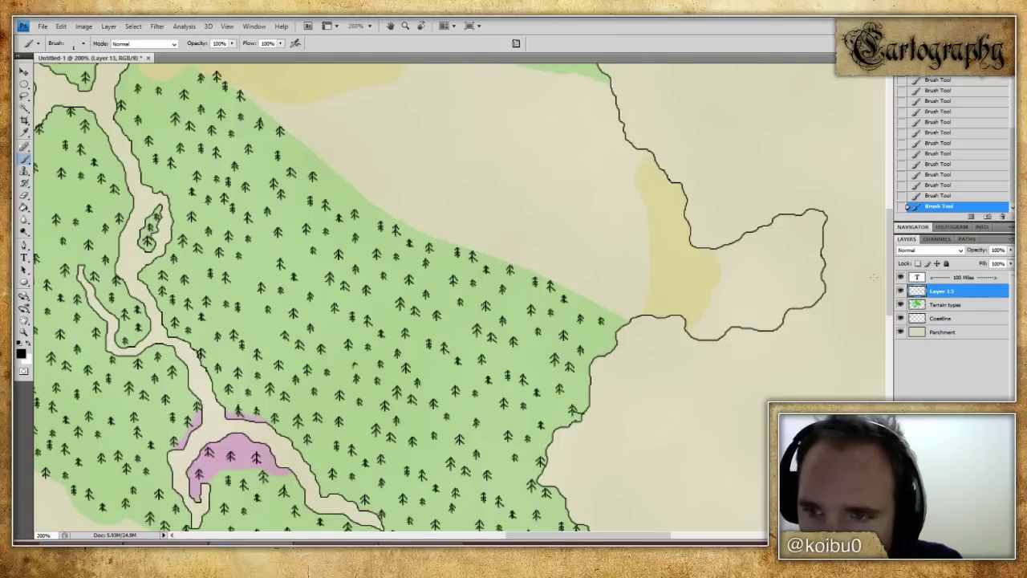
{"action": "left_click", "coordinate": [900, 304]}
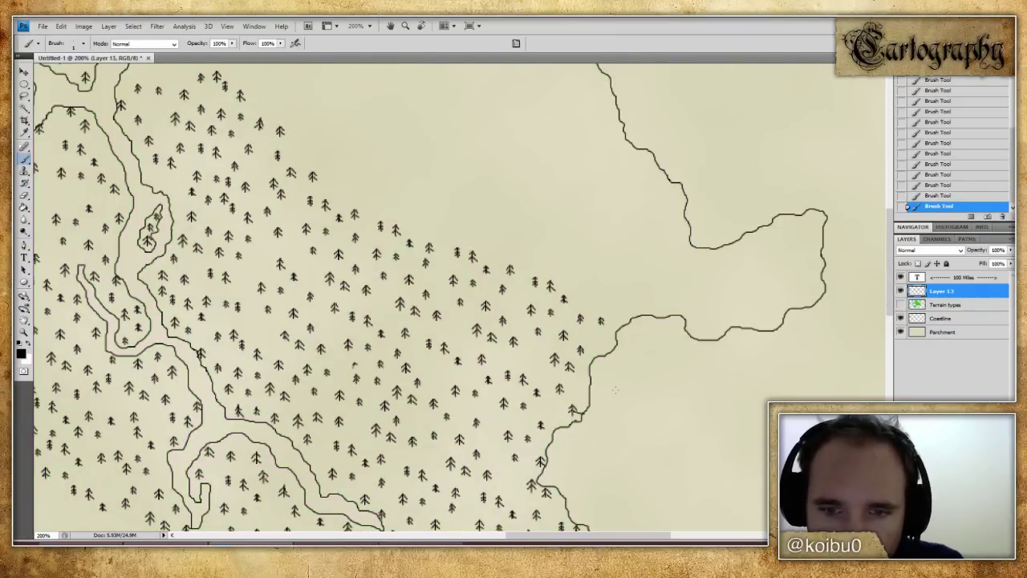
{"action": "key", "text": "ctrl+z"}
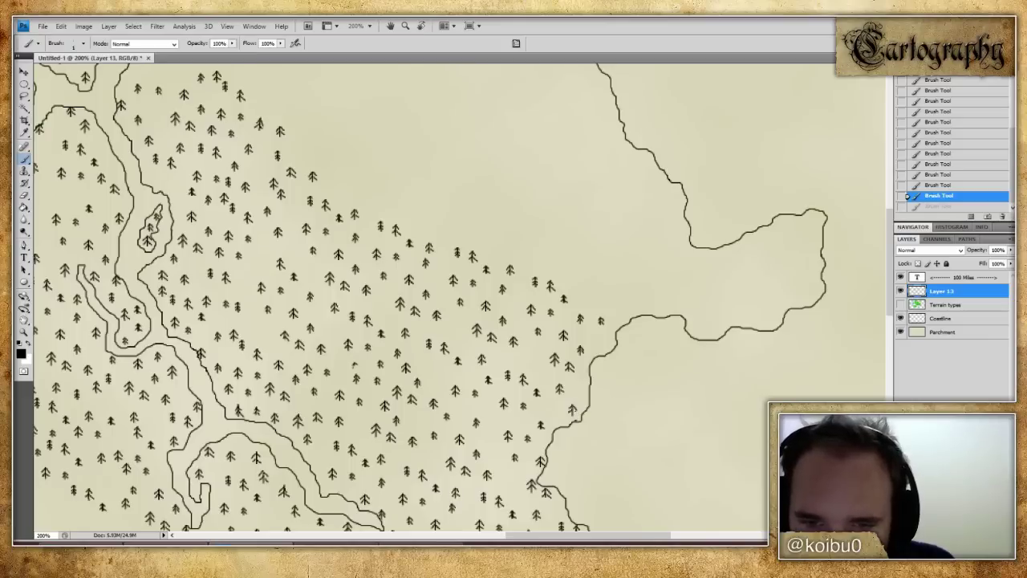
{"action": "left_click_drag", "start_coordinate": [574, 408], "coordinate": [578, 417]}
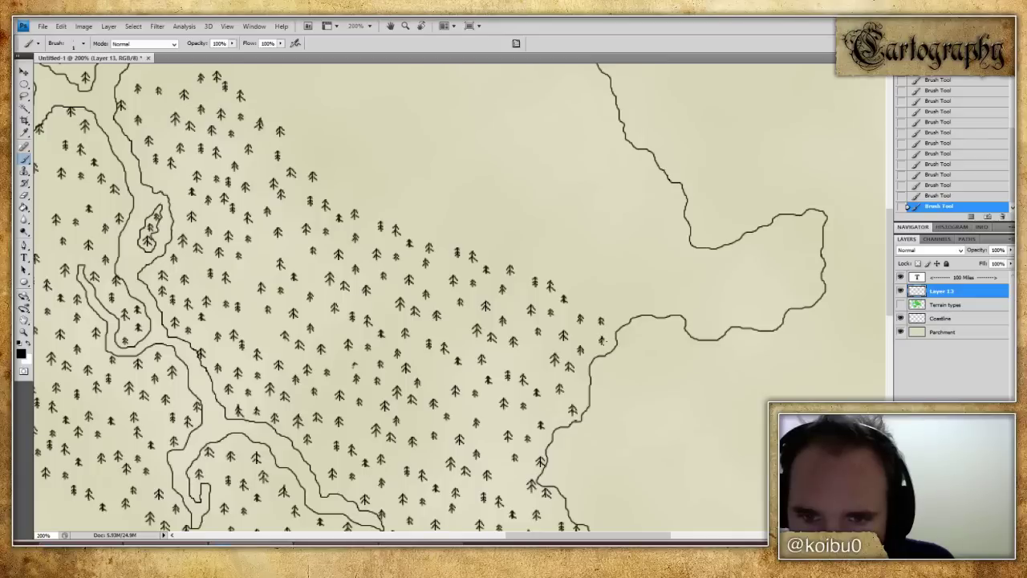
- Fit the whole map in view, lasso individual trees around the central river's branches and move them, deselecting when done
{"action": "key", "text": "ctrl+minus"}
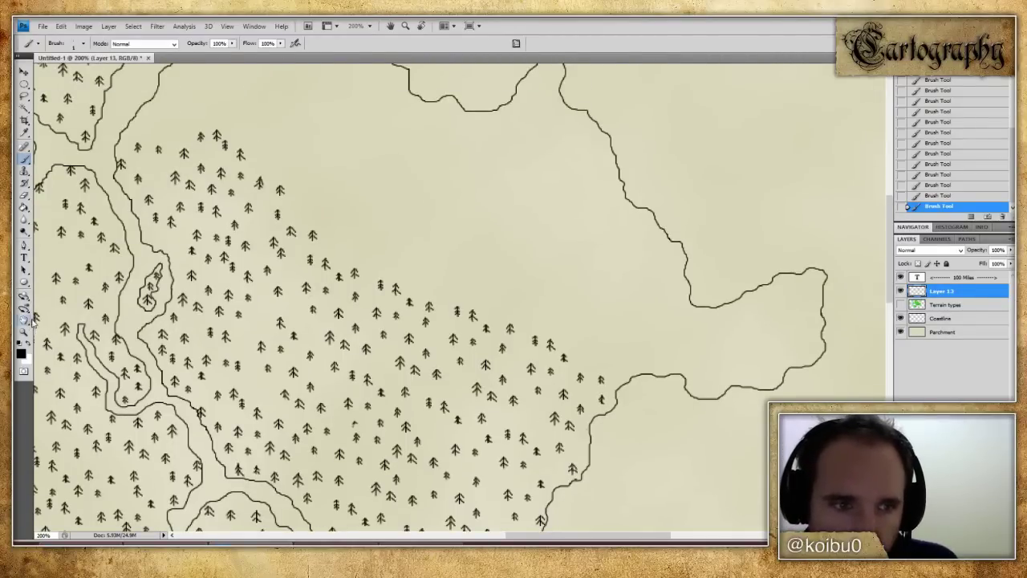
{"action": "key", "text": "h"}
{"action": "key", "text": "ctrl+0"}
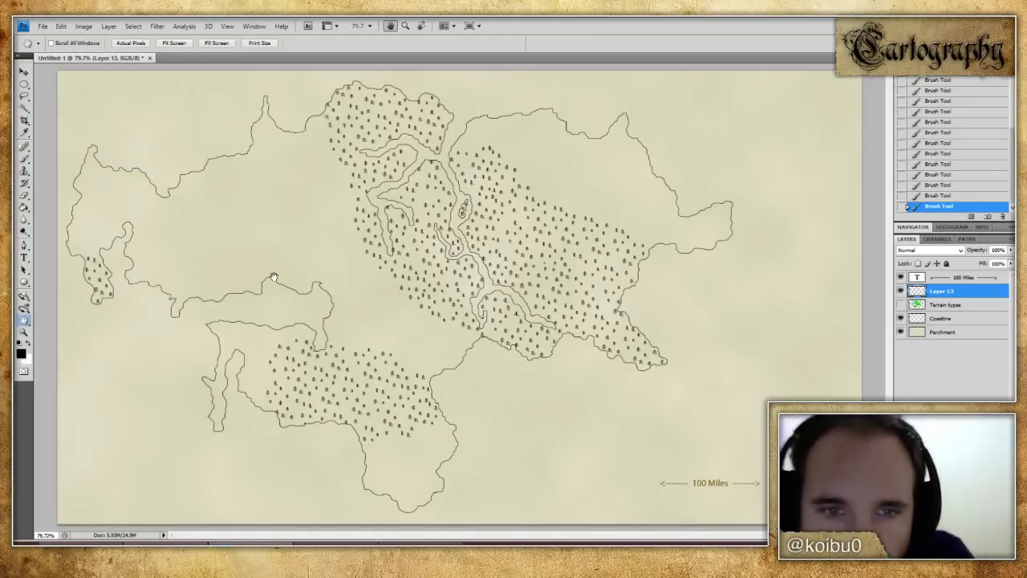
{"action": "left_click", "coordinate": [24, 96]}
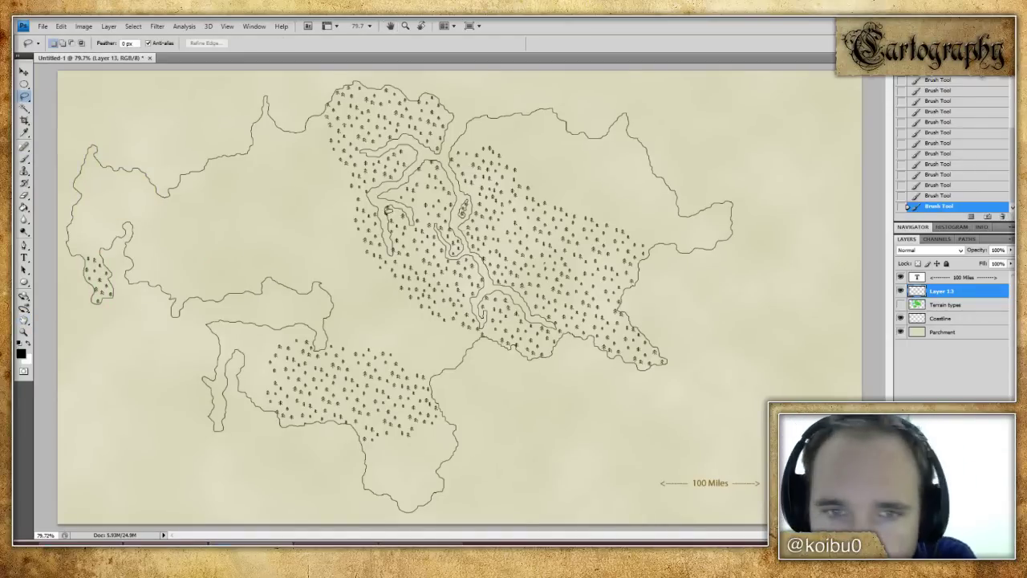
{"action": "mouse_move", "coordinate": [389, 198]}
{"action": "left_mouse_down"}
{"action": "mouse_move", "coordinate": [387, 209]}
{"action": "mouse_move", "coordinate": [372, 189]}
{"action": "mouse_move", "coordinate": [361, 191]}
{"action": "mouse_move", "coordinate": [382, 192]}
{"action": "left_mouse_up"}
{"action": "key", "text": "ctrl+d"}
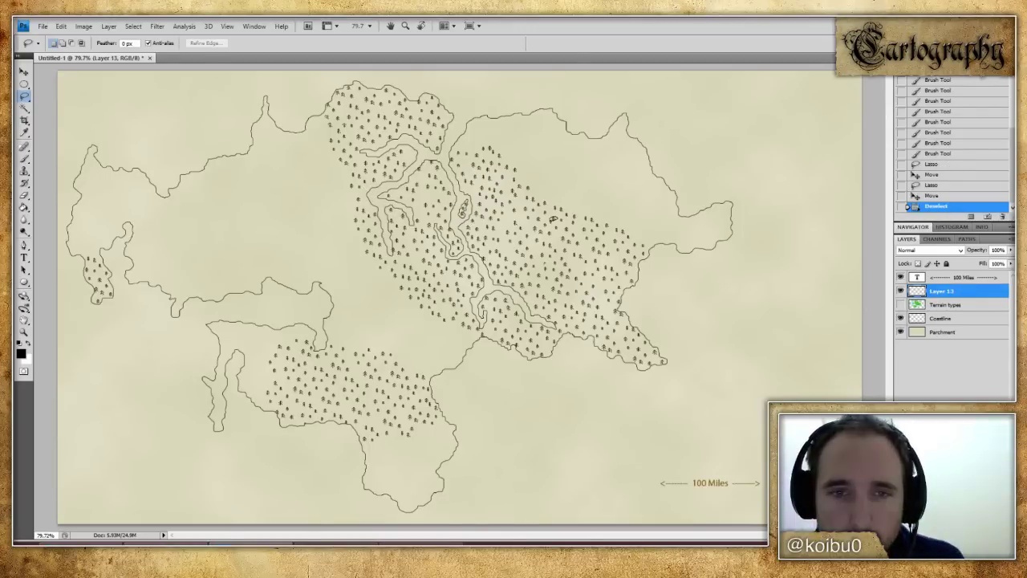
{"action": "mouse_move", "coordinate": [427, 166]}
{"action": "left_mouse_down"}
{"action": "mouse_move", "coordinate": [415, 159]}
{"action": "mouse_move", "coordinate": [420, 173]}
{"action": "mouse_move", "coordinate": [452, 162]}
{"action": "left_mouse_up"}
{"action": "key", "text": "ctrl+d"}
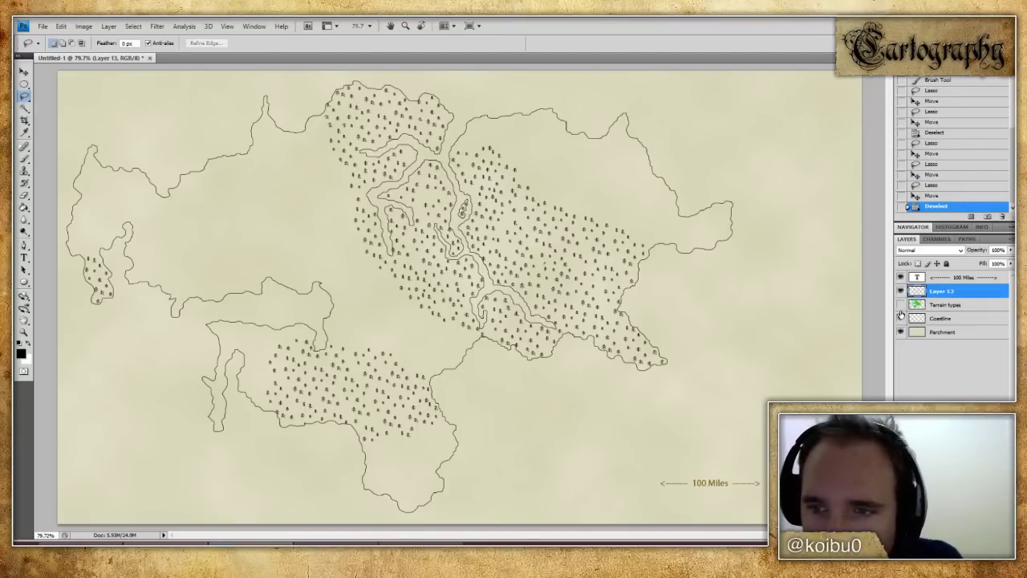
- Toggle the Terrain types layer off and on to compare the tree coverage, leaving the layer shown
{"action": "left_click", "coordinate": [900, 305]}
{"action": "left_click", "coordinate": [900, 305]}
{"action": "left_click", "coordinate": [900, 305]}
{"action": "left_click", "coordinate": [900, 305]}
{"action": "left_click", "coordinate": [901, 305]}
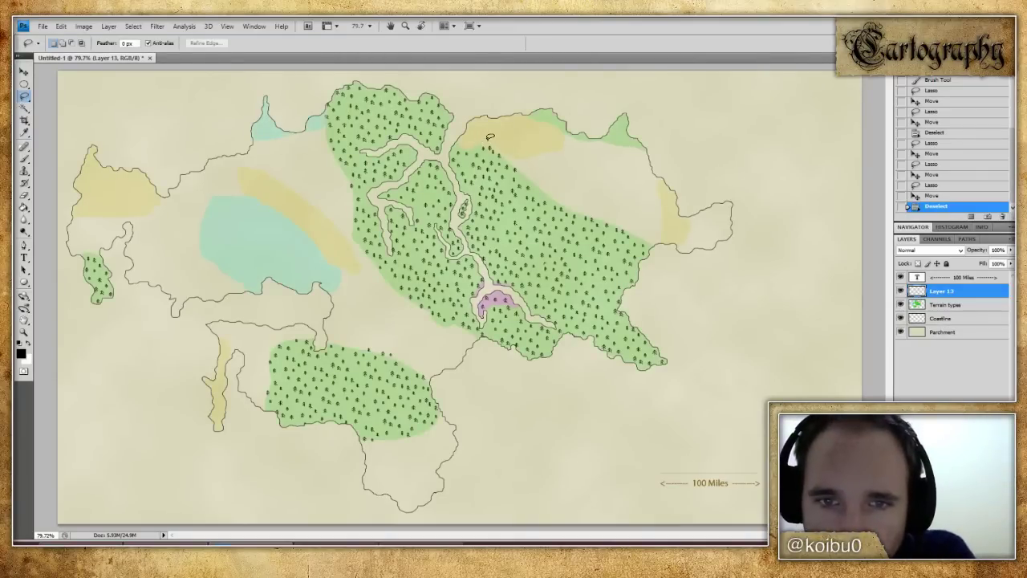
- Lasso a band of trees from the main forest, copy and paste it, and move the copy over the northeastern coast's forest strip
{"action": "mouse_move", "coordinate": [489, 171]}
{"action": "left_mouse_down"}
{"action": "mouse_move", "coordinate": [548, 219]}
{"action": "mouse_move", "coordinate": [560, 216]}
{"action": "mouse_move", "coordinate": [554, 159]}
{"action": "left_mouse_up"}
{"action": "key", "text": "ctrl+c"}
{"action": "key", "text": "ctrl+v"}
{"action": "left_click", "coordinate": [25, 73]}
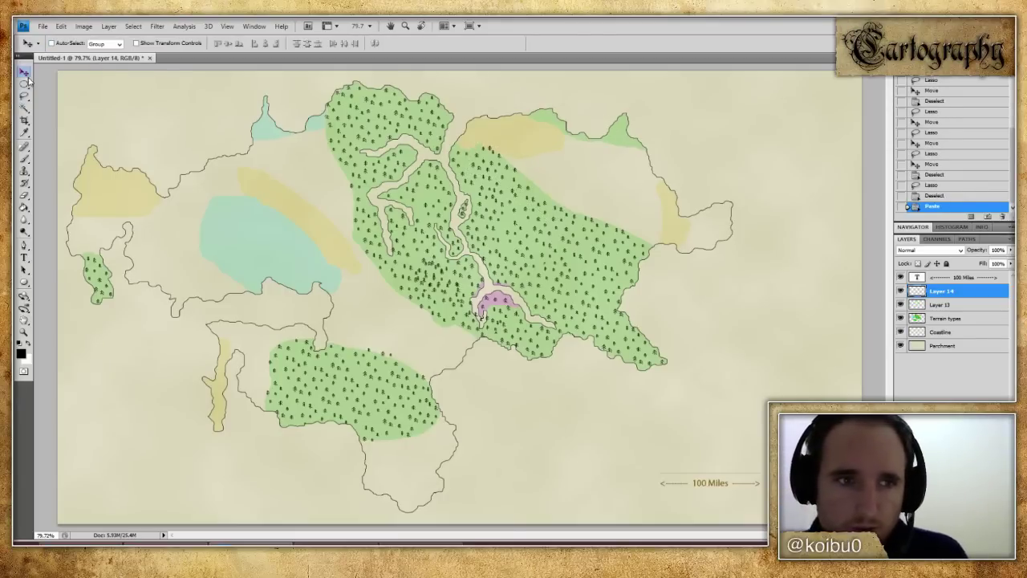
{"action": "mouse_move", "coordinate": [464, 315]}
{"action": "left_mouse_down"}
{"action": "mouse_move", "coordinate": [613, 148]}
{"action": "mouse_move", "coordinate": [554, 144]}
{"action": "left_mouse_up"}
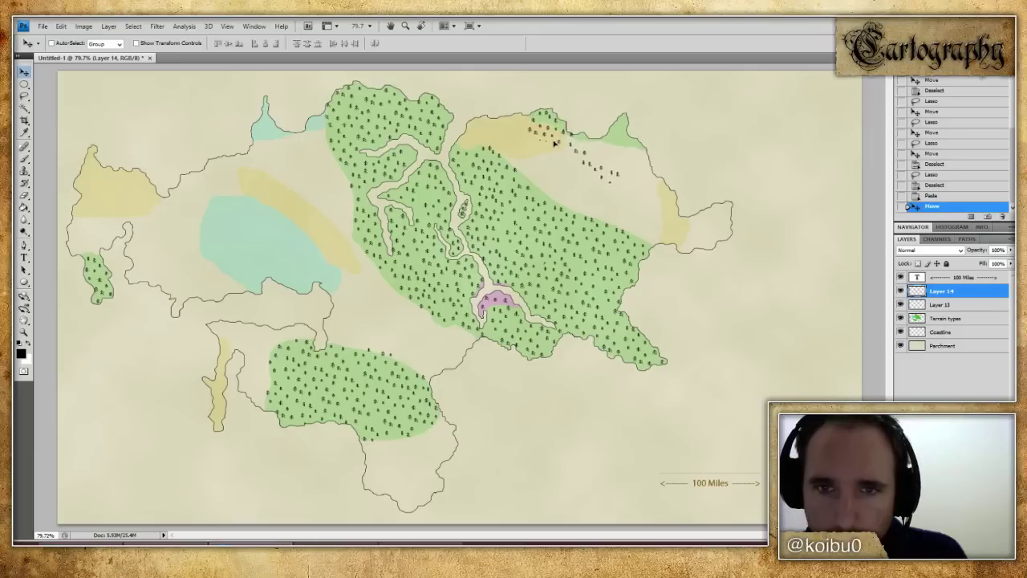
- Lasso pasted trees and move them into the northeastern coastal forest, then delete the surplus trees outside it and deselect
{"action": "key", "text": "l"}
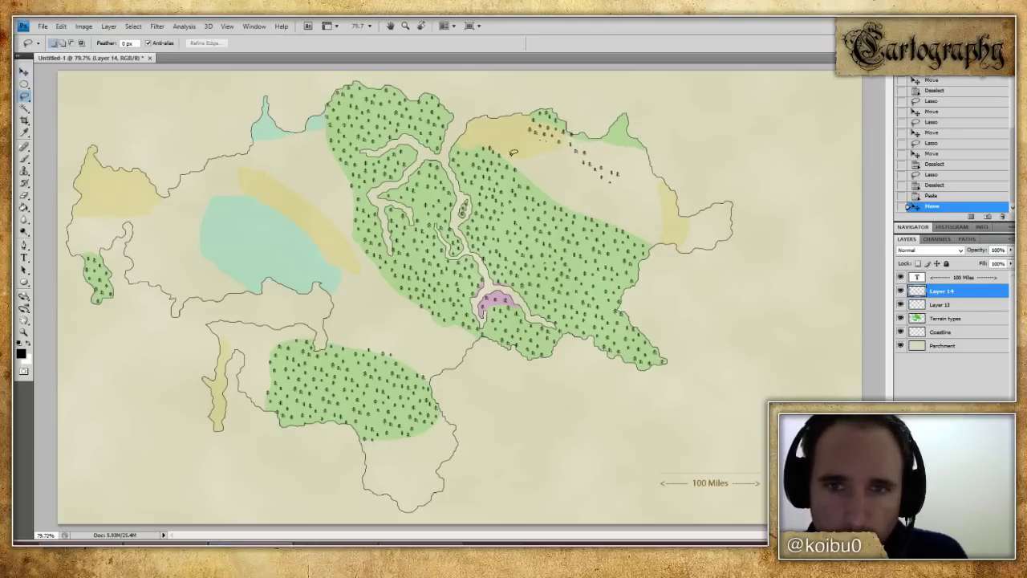
{"action": "mouse_move", "coordinate": [574, 136]}
{"action": "left_mouse_down"}
{"action": "mouse_move", "coordinate": [568, 153]}
{"action": "mouse_move", "coordinate": [602, 171]}
{"action": "mouse_move", "coordinate": [609, 155]}
{"action": "mouse_move", "coordinate": [580, 139]}
{"action": "mouse_move", "coordinate": [620, 144]}
{"action": "mouse_move", "coordinate": [627, 136]}
{"action": "mouse_move", "coordinate": [595, 110]}
{"action": "mouse_move", "coordinate": [600, 125]}
{"action": "mouse_move", "coordinate": [608, 118]}
{"action": "mouse_move", "coordinate": [629, 146]}
{"action": "mouse_move", "coordinate": [595, 178]}
{"action": "mouse_move", "coordinate": [631, 176]}
{"action": "mouse_move", "coordinate": [623, 168]}
{"action": "mouse_move", "coordinate": [603, 183]}
{"action": "mouse_move", "coordinate": [613, 174]}
{"action": "mouse_move", "coordinate": [598, 133]}
{"action": "mouse_move", "coordinate": [598, 152]}
{"action": "mouse_move", "coordinate": [537, 128]}
{"action": "left_mouse_up"}
{"action": "left_click", "coordinate": [621, 122]}
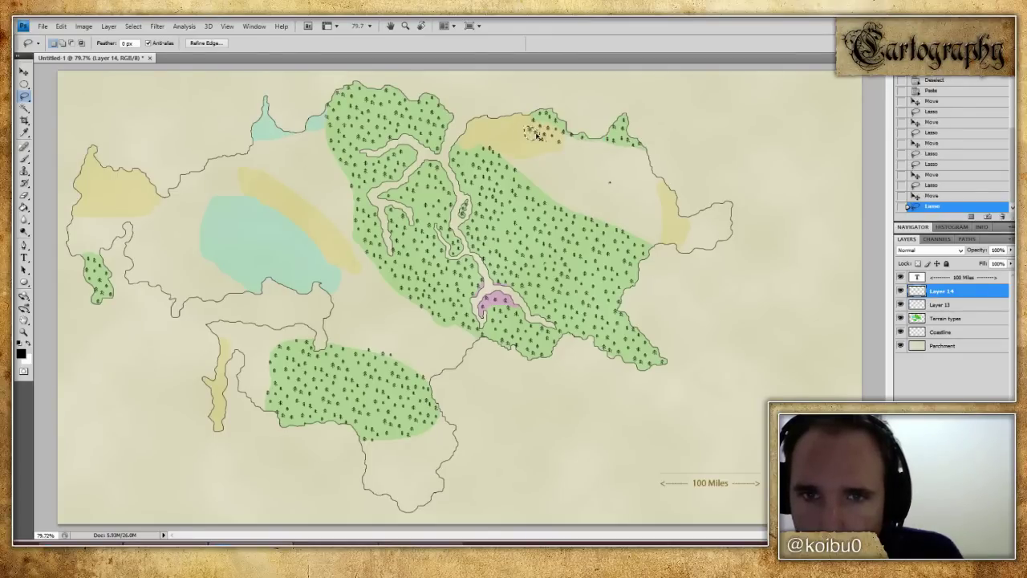
{"action": "mouse_move", "coordinate": [598, 147]}
{"action": "left_mouse_down"}
{"action": "mouse_move", "coordinate": [545, 119]}
{"action": "mouse_move", "coordinate": [560, 120]}
{"action": "mouse_move", "coordinate": [562, 153]}
{"action": "mouse_move", "coordinate": [613, 163]}
{"action": "mouse_move", "coordinate": [592, 196]}
{"action": "mouse_move", "coordinate": [538, 163]}
{"action": "mouse_move", "coordinate": [530, 118]}
{"action": "left_mouse_up"}
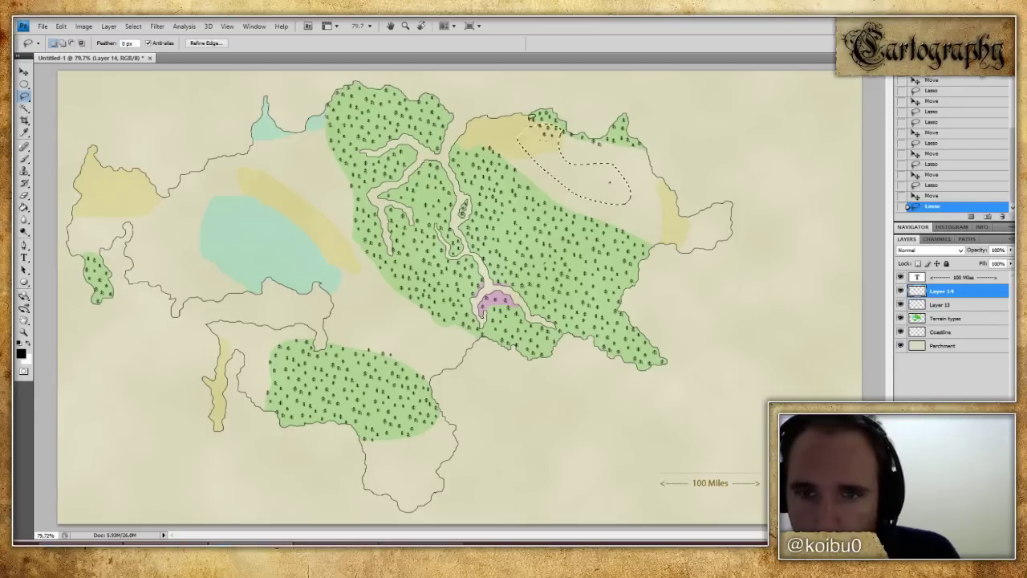
{"action": "key", "text": "Delete"}
{"action": "key", "text": "ctrl+d"}
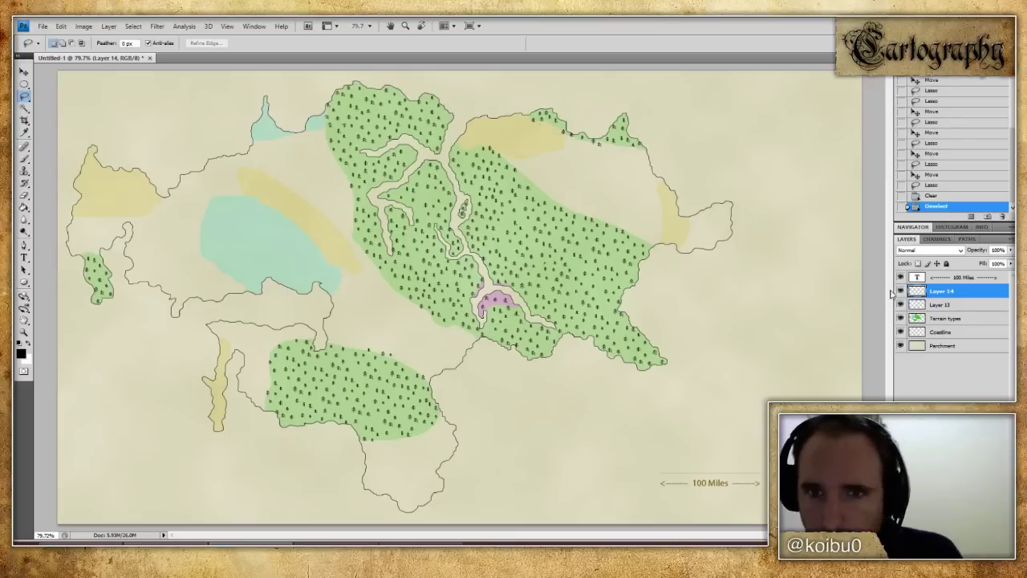
- Check the northeastern coastal trees without the Terrain types layer, delete a stray tree, reposition others there and deselect
{"action": "left_click", "coordinate": [901, 319]}
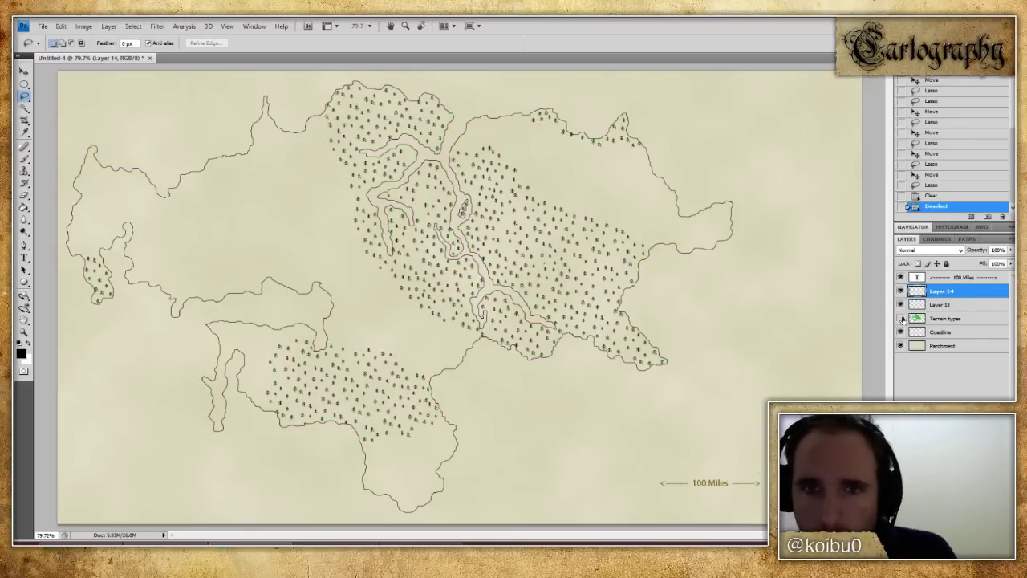
{"action": "left_click", "coordinate": [901, 319]}
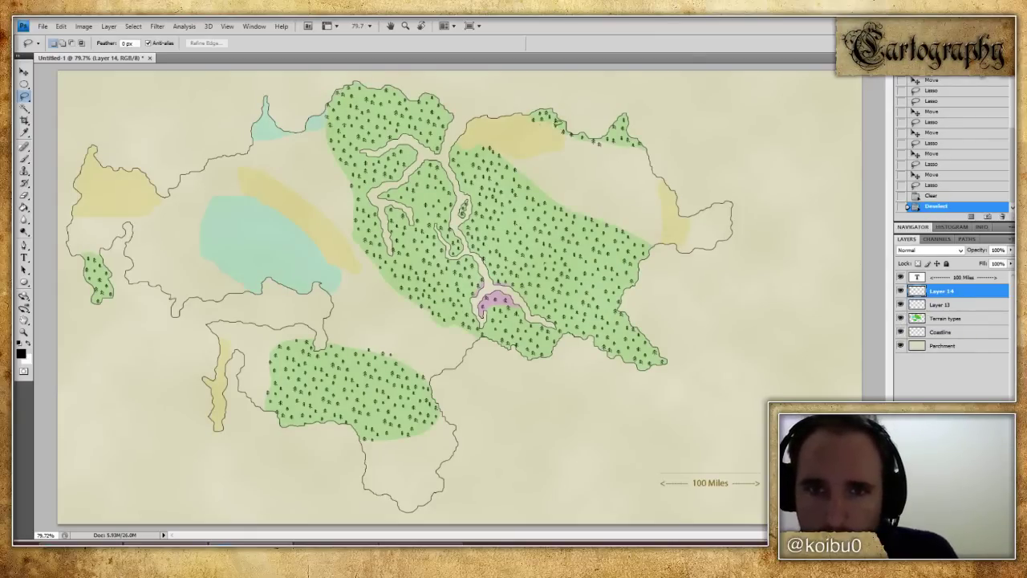
{"action": "mouse_move", "coordinate": [539, 126]}
{"action": "left_mouse_down"}
{"action": "mouse_move", "coordinate": [531, 122]}
{"action": "mouse_move", "coordinate": [601, 138]}
{"action": "mouse_move", "coordinate": [604, 149]}
{"action": "mouse_move", "coordinate": [590, 139]}
{"action": "left_mouse_up"}
{"action": "key", "text": "Delete"}
{"action": "key", "text": "ctrl+d"}
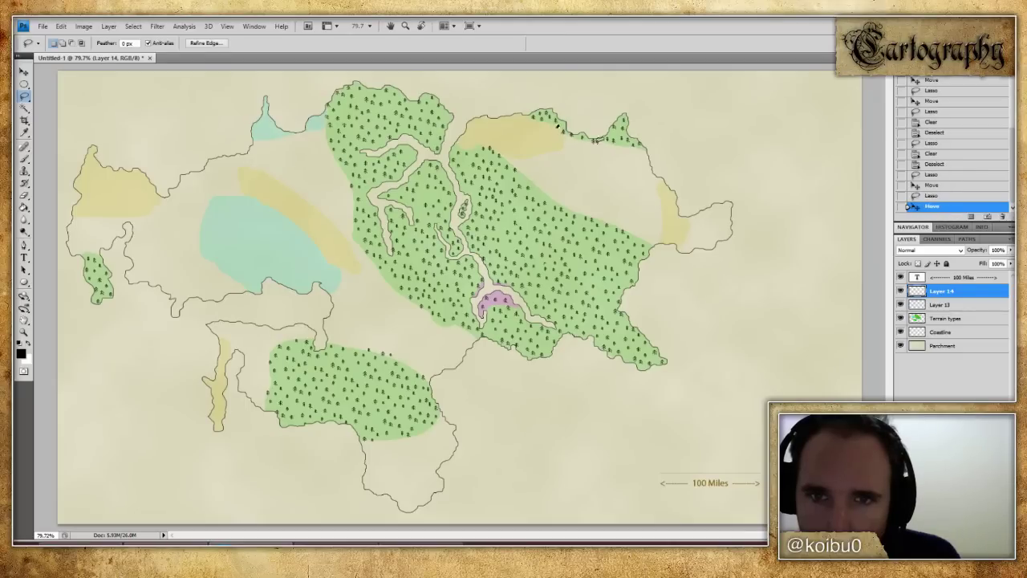
{"action": "key", "text": "ctrl+d"}
- Toggle the Terrain types layer repeatedly to examine tree coverage across the whole map, leaving the layer shown
{"action": "left_click", "coordinate": [901, 318]}
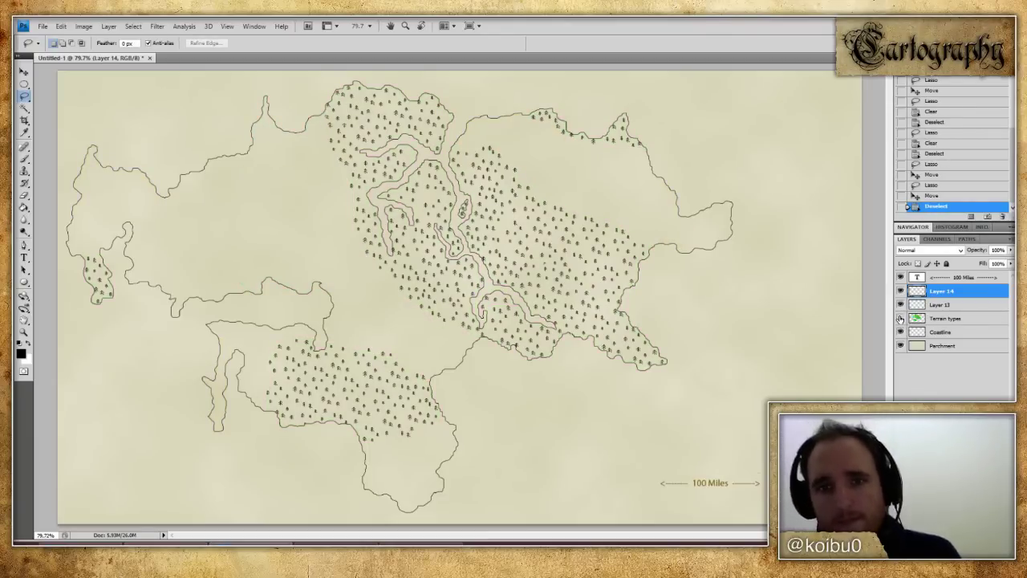
{"action": "left_click", "coordinate": [901, 318]}
{"action": "left_click", "coordinate": [901, 318]}
{"action": "left_click", "coordinate": [901, 318]}
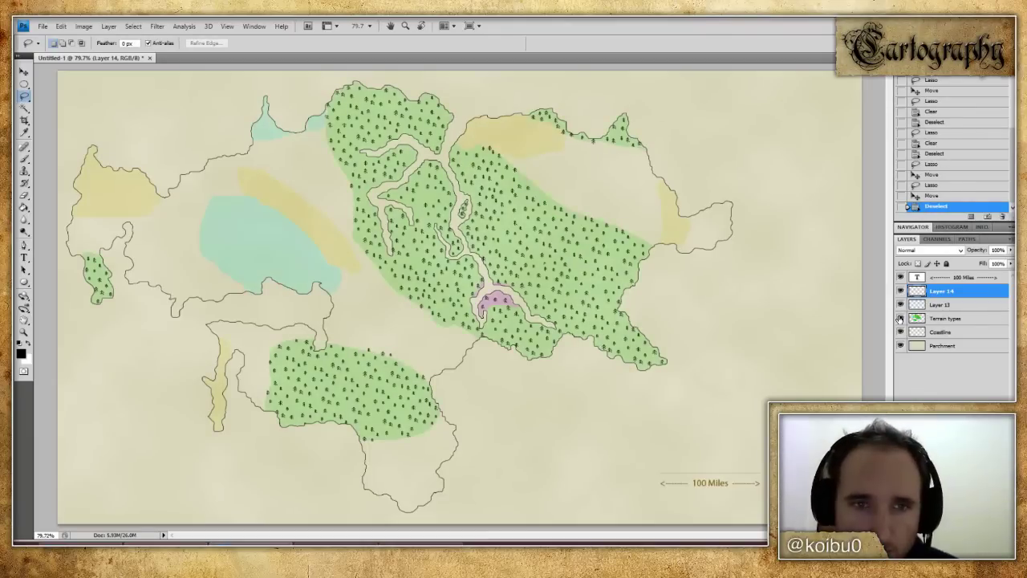
{"action": "left_click", "coordinate": [901, 318]}
{"action": "left_click", "coordinate": [901, 318]}
{"action": "left_click", "coordinate": [901, 318]}
{"action": "left_click", "coordinate": [901, 318]}
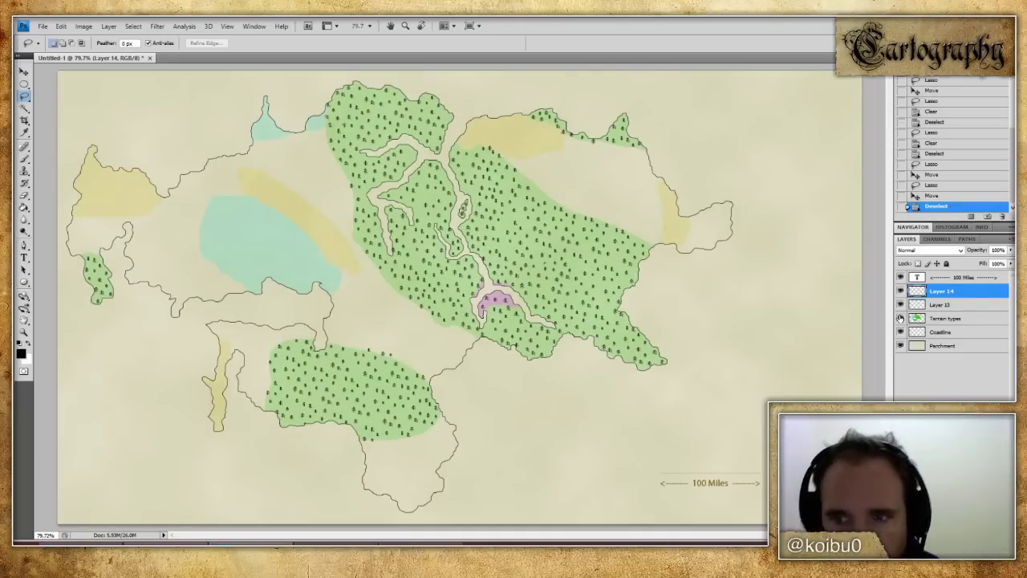
{"action": "left_click", "coordinate": [901, 318]}
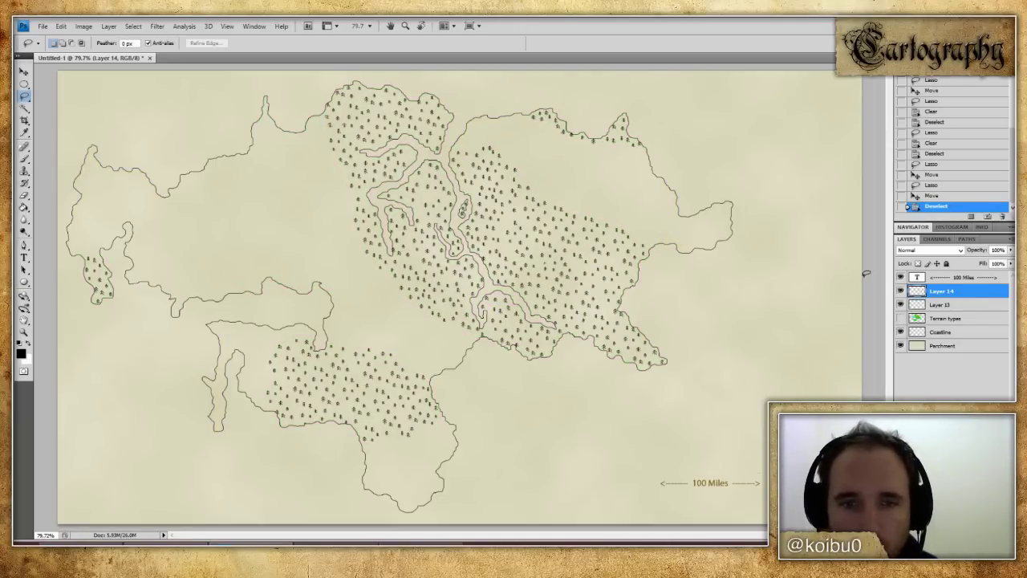
{"action": "left_click", "coordinate": [900, 318]}
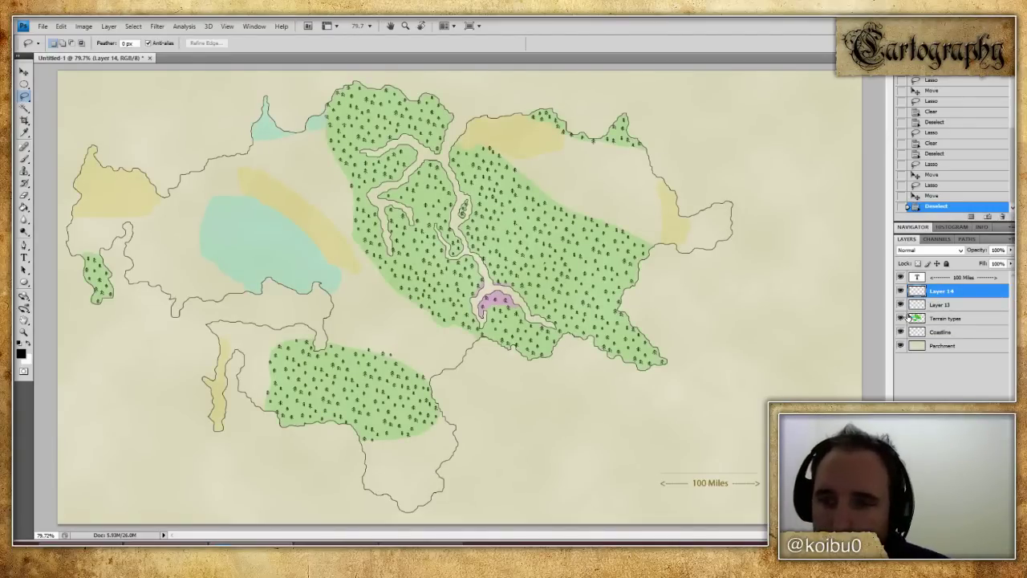
{"action": "left_click", "coordinate": [901, 318]}
{"action": "left_click", "coordinate": [902, 318]}
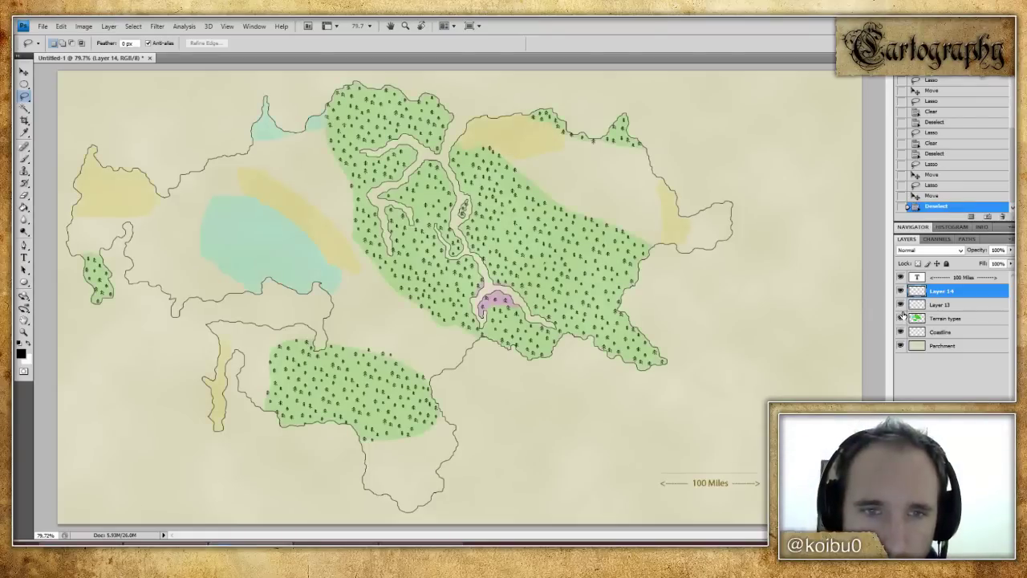
{"action": "left_click", "coordinate": [901, 318]}
{"action": "left_click", "coordinate": [901, 318]}
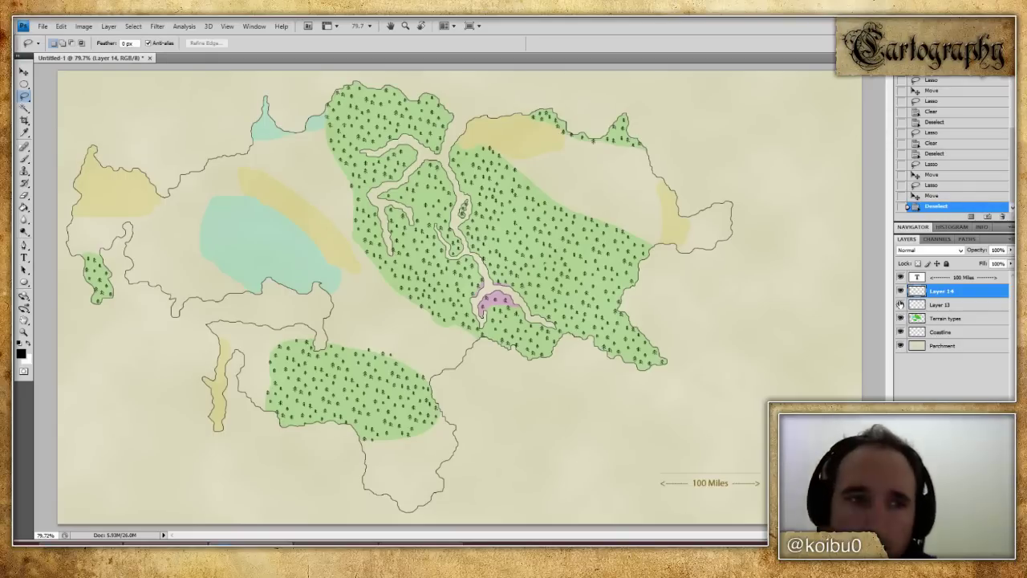
- Merge Layer 14 and Layer 13 into one layer and rename it "Forest"
{"action": "left_click", "coordinate": [24, 159]}
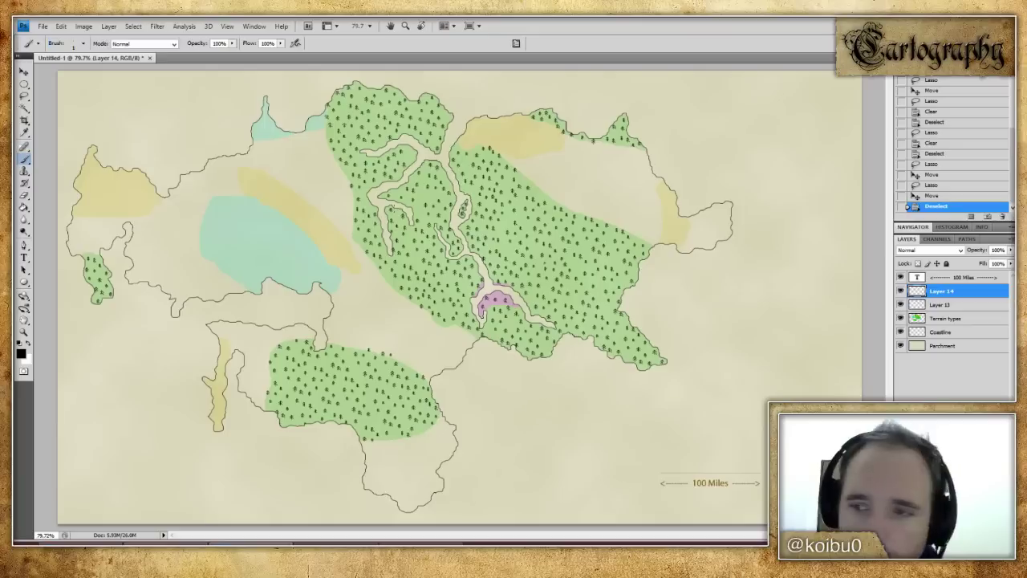
{"action": "left_click", "coordinate": [940, 304], "text": "shift"}
{"action": "right_click", "coordinate": [947, 301]}
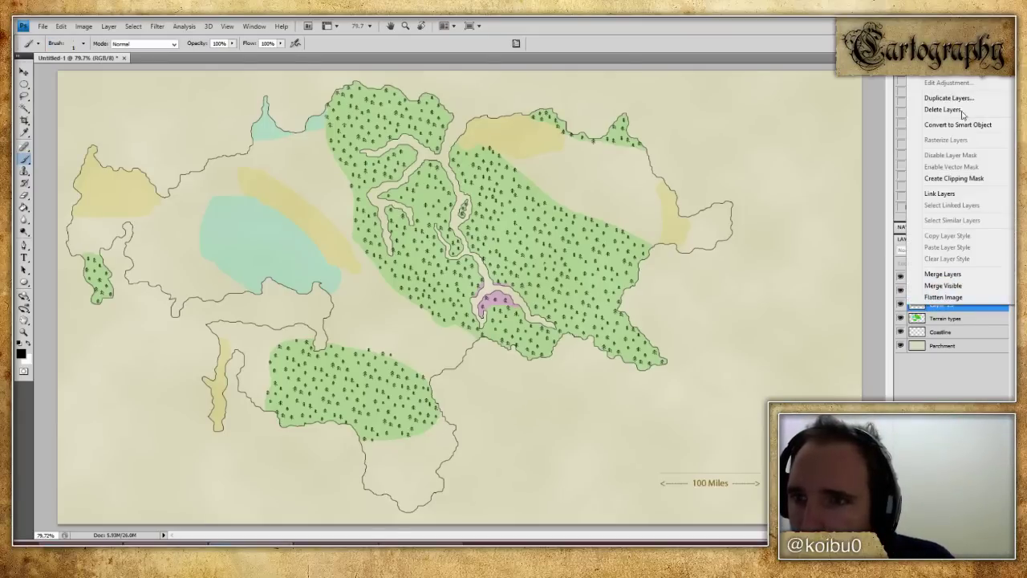
{"action": "left_click", "coordinate": [943, 274]}
{"action": "double_click", "coordinate": [960, 294], "text": "alt"}
{"action": "type", "text": "Forest"}
{"action": "key", "text": "Return"}
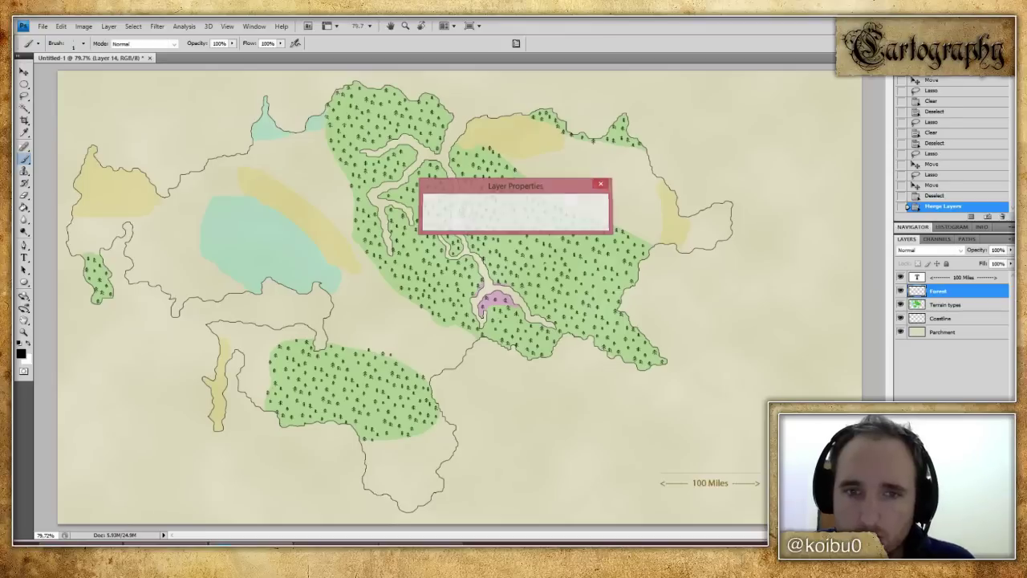
- Create a new layer directly above Forest and name it "Desert"
{"action": "left_click", "coordinate": [952, 354]}
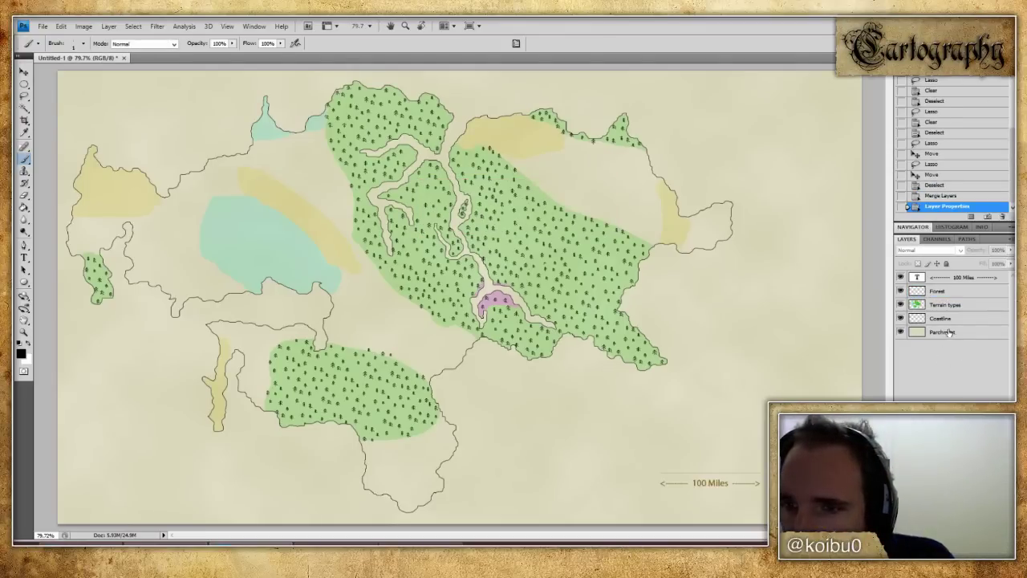
{"action": "key", "text": "ctrl+shift+alt+n"}
{"action": "left_click_drag", "start_coordinate": [955, 275], "coordinate": [952, 301]}
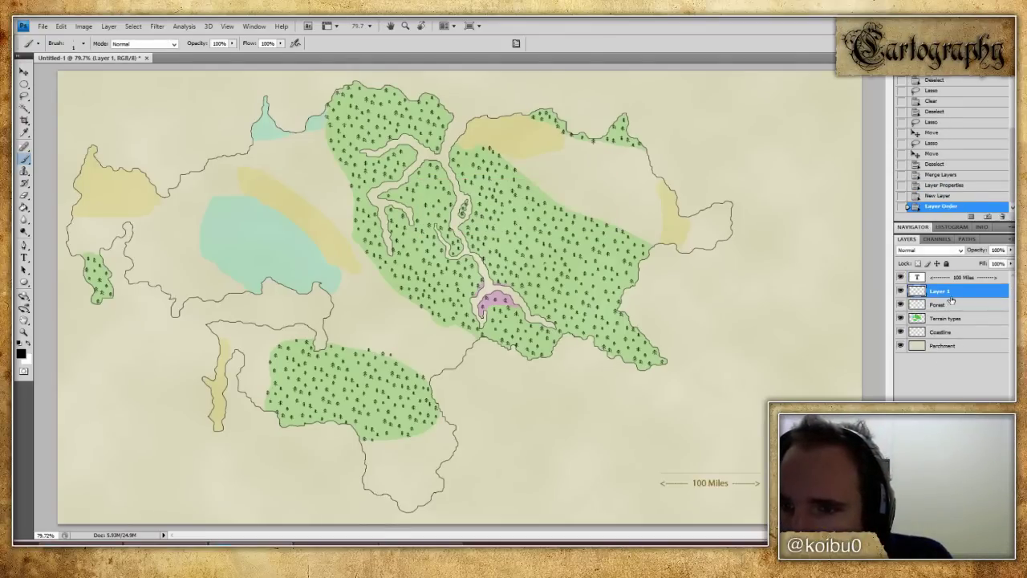
{"action": "right_click", "coordinate": [954, 296]}
{"action": "left_click", "coordinate": [951, 62]}
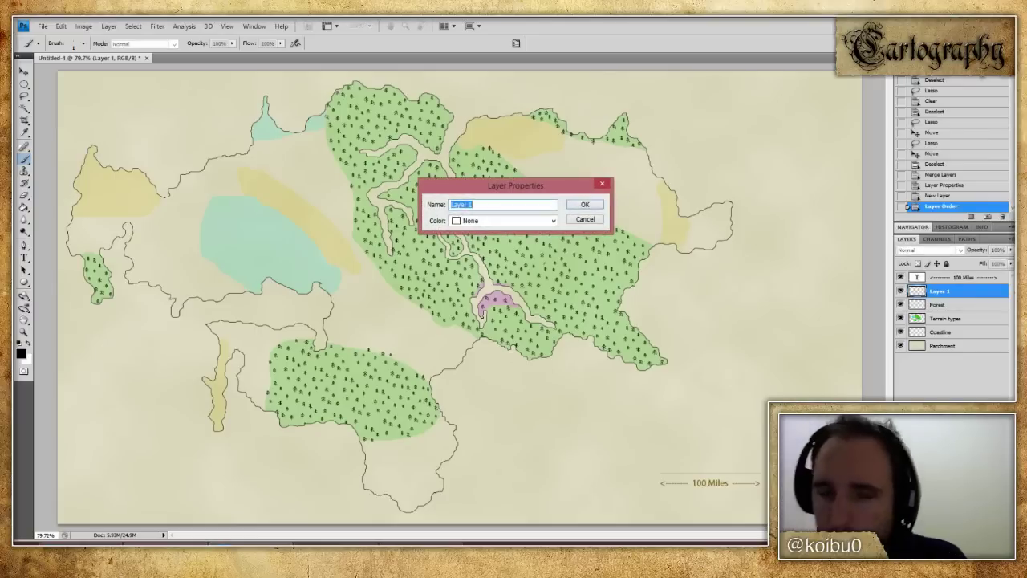
{"action": "type", "text": "Desert"}
{"action": "key", "text": "Return"}
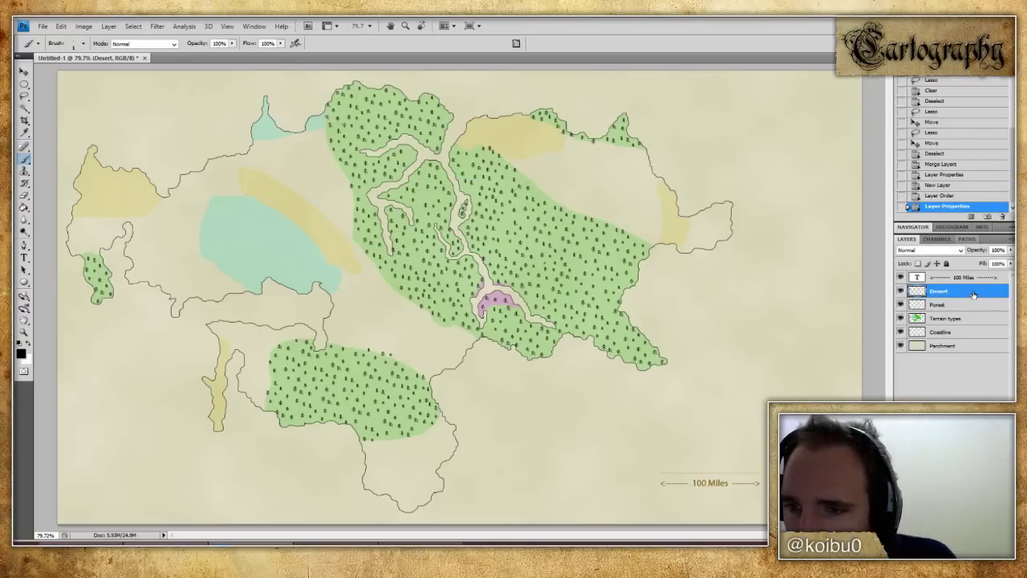
- Hide the Forest, Desert and Terrain types layers to inspect the bare coastline, then show them all again
{"action": "left_click", "coordinate": [900, 305]}
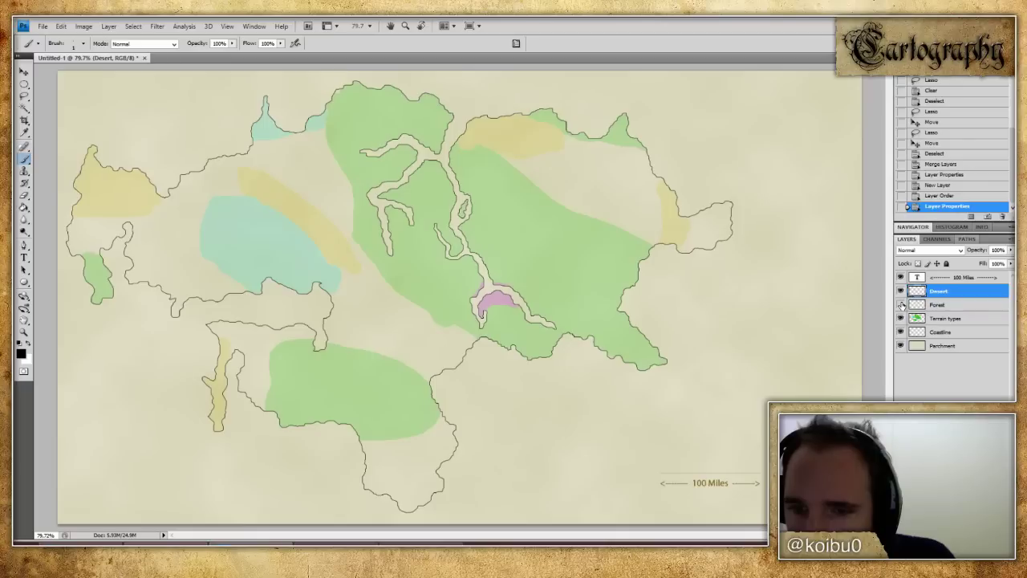
{"action": "left_click", "coordinate": [901, 319]}
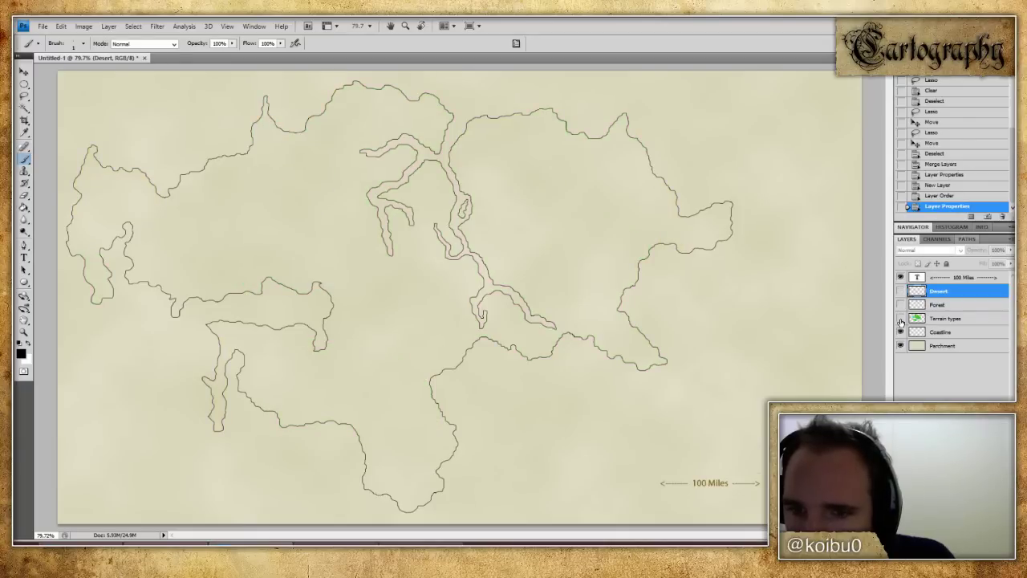
{"action": "left_click", "coordinate": [900, 319]}
{"action": "left_click", "coordinate": [901, 290]}
{"action": "left_click", "coordinate": [900, 305]}
- Place the 100 Miles text layer below Terrain types and set the Terrain types layer's opacity to 100%
{"action": "left_click_drag", "start_coordinate": [944, 332], "coordinate": [963, 321]}
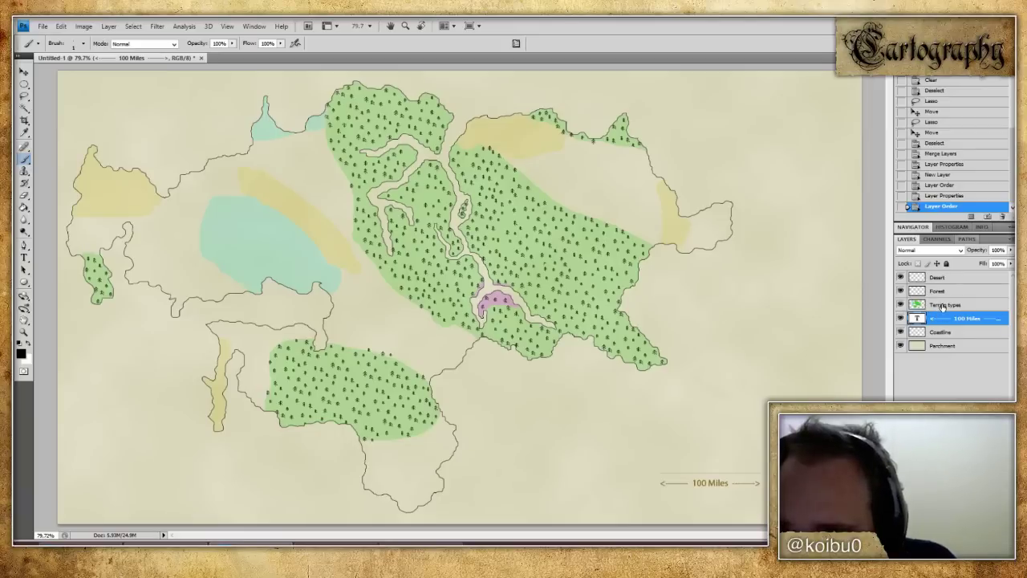
{"action": "left_click", "coordinate": [941, 306]}
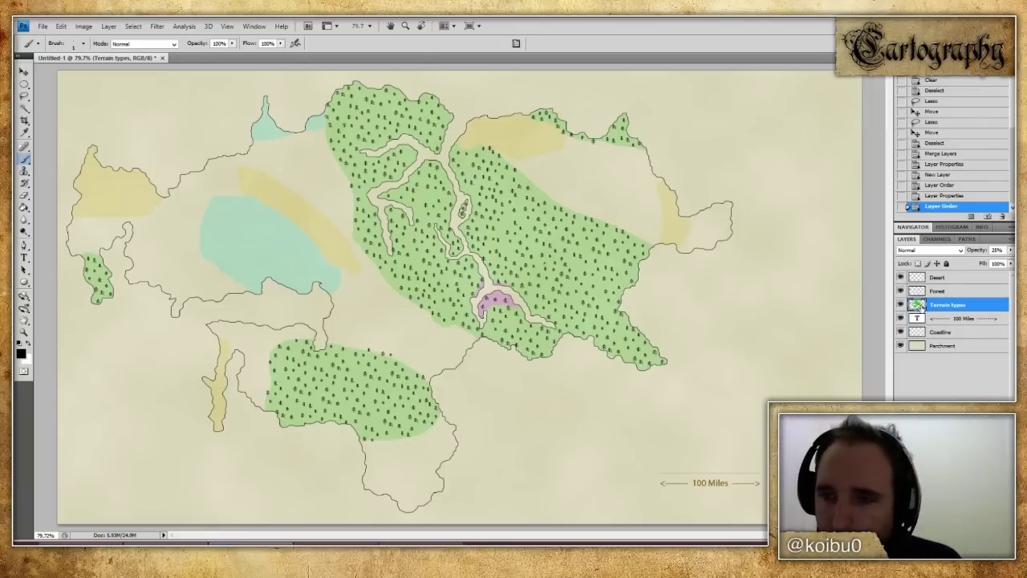
{"action": "double_click", "coordinate": [944, 304]}
{"action": "type", "text": "100"}
{"action": "key", "text": "Return"}
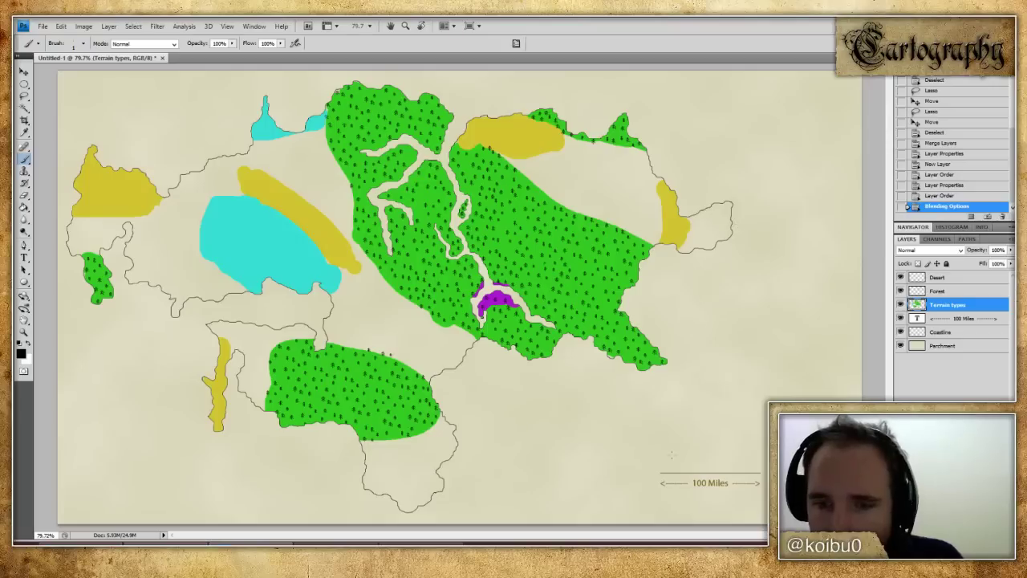
- Undo a trial brush stroke around the scale bar, then marquee-select the scale line, cut it from Terrain types and paste it onto its own layer
{"action": "mouse_move", "coordinate": [676, 438]}
{"action": "left_mouse_down"}
{"action": "mouse_move", "coordinate": [633, 441]}
{"action": "mouse_move", "coordinate": [758, 520]}
{"action": "mouse_move", "coordinate": [667, 422]}
{"action": "mouse_move", "coordinate": [618, 423]}
{"action": "left_mouse_up"}
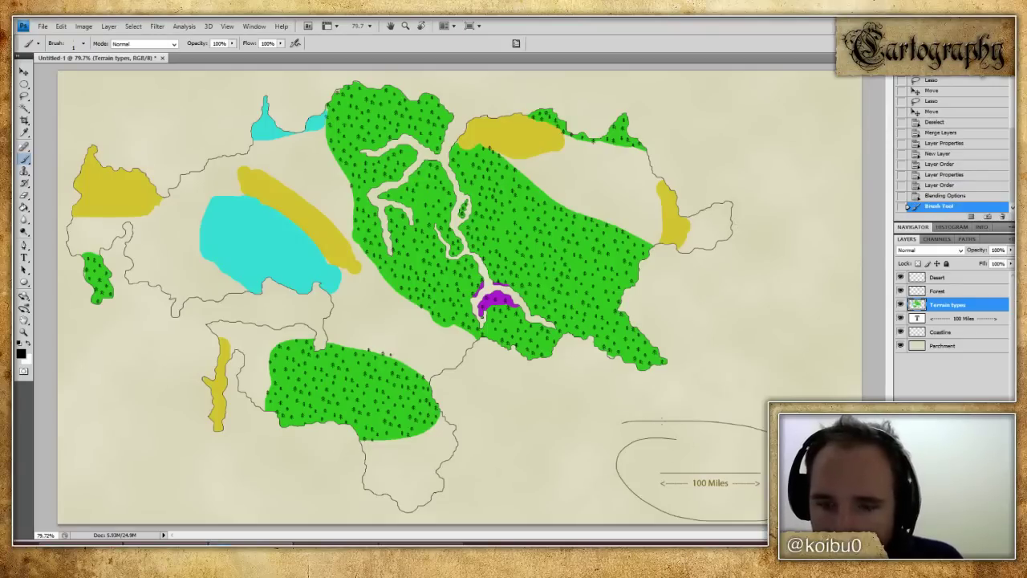
{"action": "key", "text": "ctrl+z"}
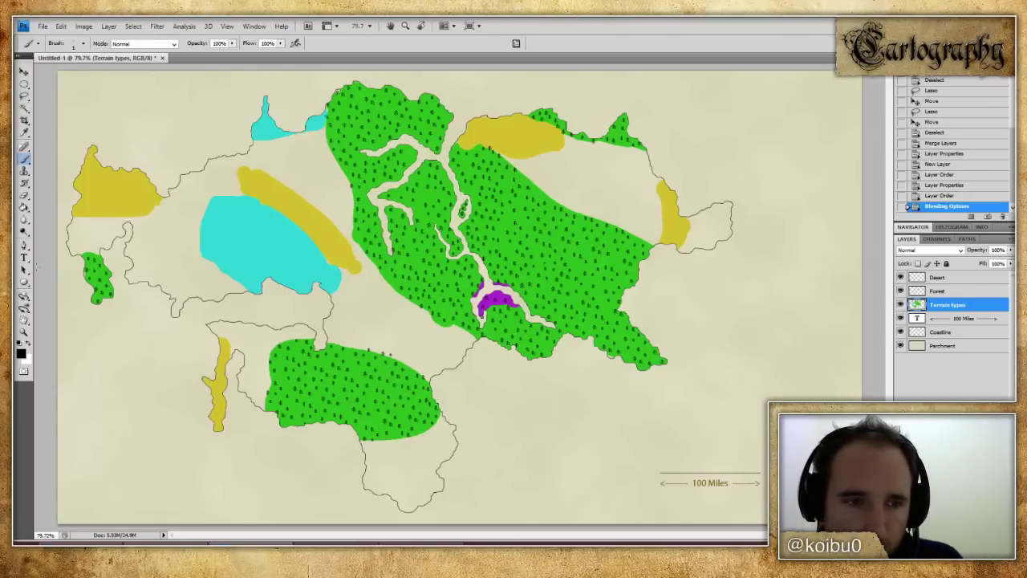
{"action": "left_click", "coordinate": [26, 82]}
{"action": "left_click_drag", "start_coordinate": [25, 82], "coordinate": [81, 83]}
{"action": "left_click_drag", "start_coordinate": [715, 474], "coordinate": [766, 516]}
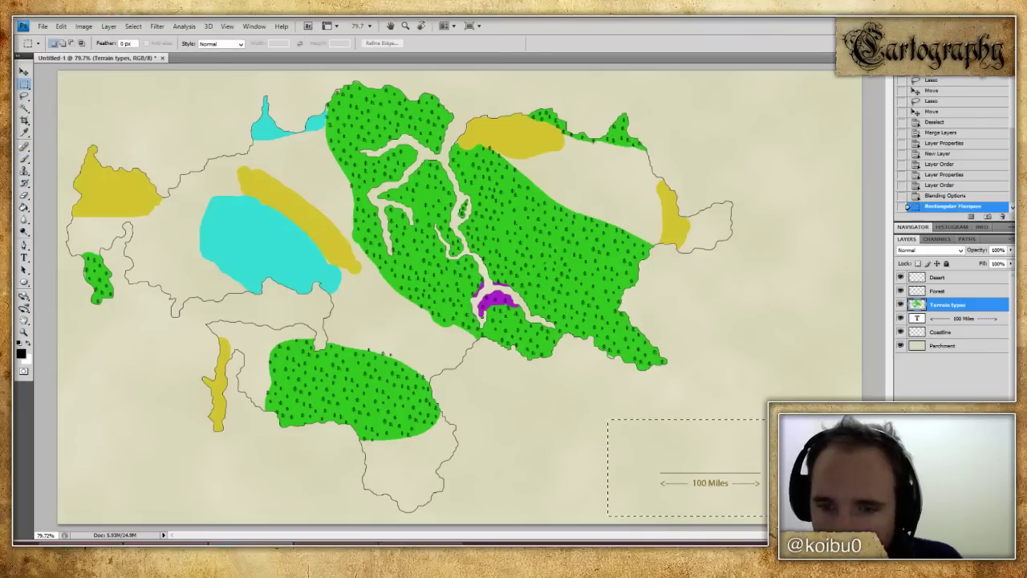
{"action": "key", "text": "ctrl+x"}
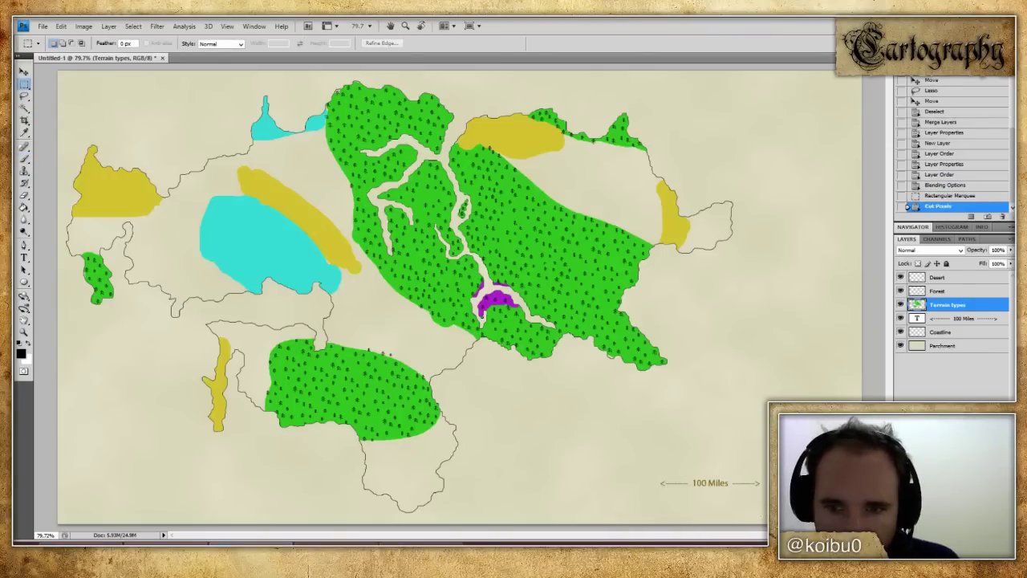
{"action": "key", "text": "ctrl+v"}
- Move the pasted scale line back above the 100 Miles label and place its layer just below Terrain types
{"action": "left_click", "coordinate": [26, 71]}
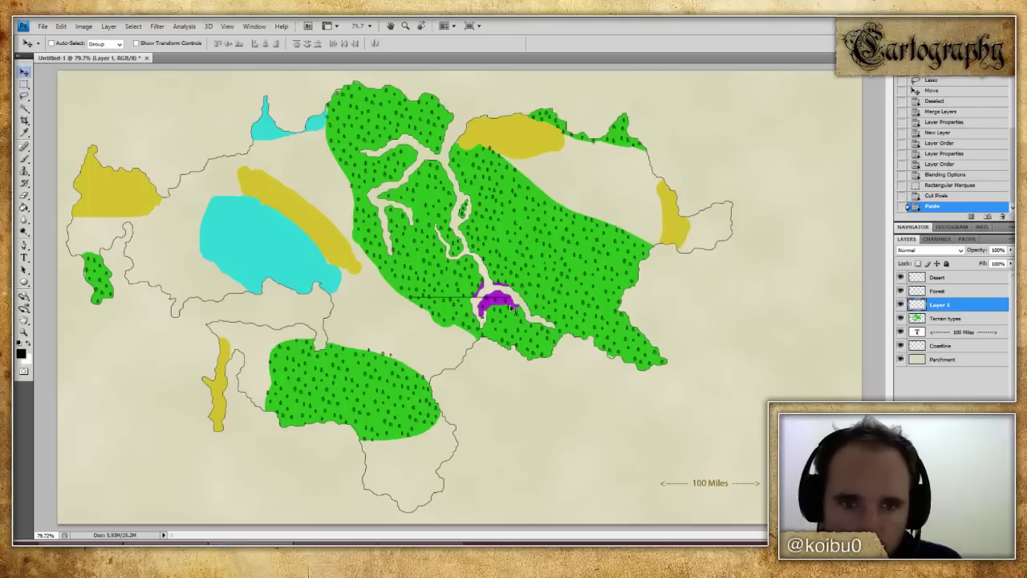
{"action": "left_click_drag", "start_coordinate": [448, 295], "coordinate": [697, 480]}
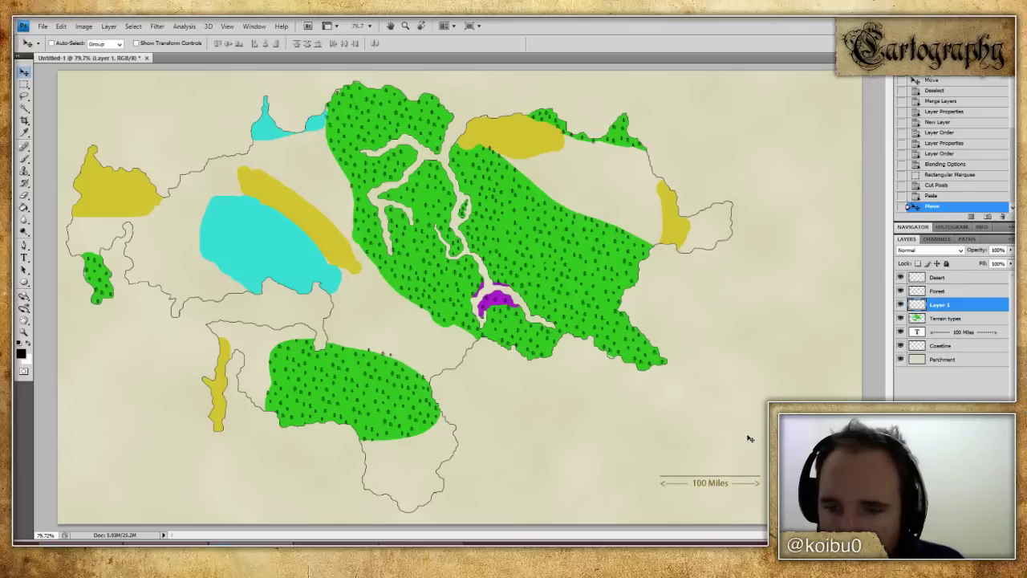
{"action": "left_click_drag", "start_coordinate": [974, 304], "coordinate": [971, 325]}
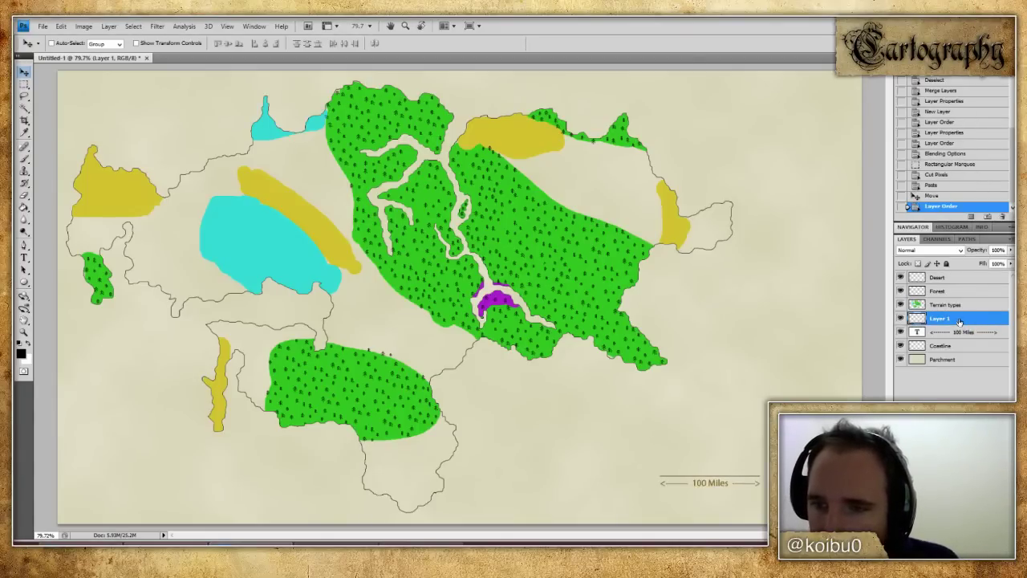
- Set the Terrain types layer's opacity to 25% in its blending options
{"action": "left_click", "coordinate": [960, 307]}
{"action": "right_click", "coordinate": [961, 307]}
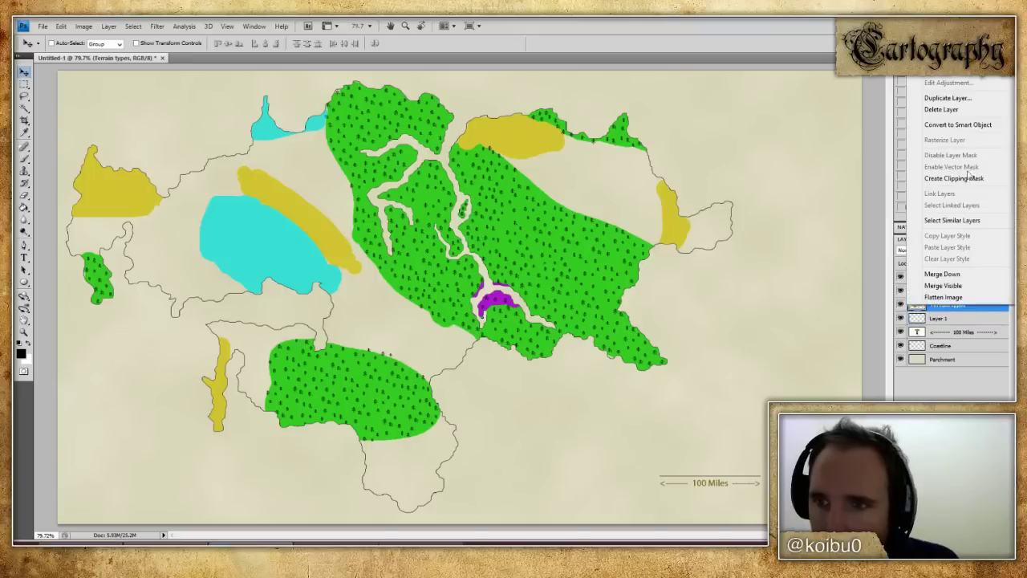
{"action": "left_click", "coordinate": [941, 77]}
{"action": "key", "text": "Escape"}
{"action": "right_click", "coordinate": [982, 309]}
{"action": "left_click", "coordinate": [947, 72]}
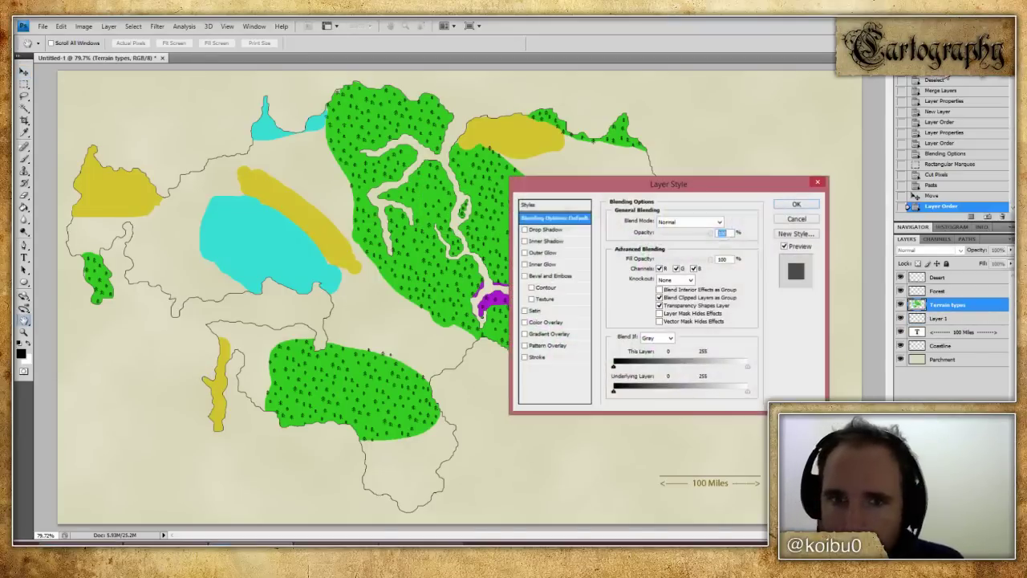
{"action": "type", "text": "25"}
{"action": "key", "text": "Return"}
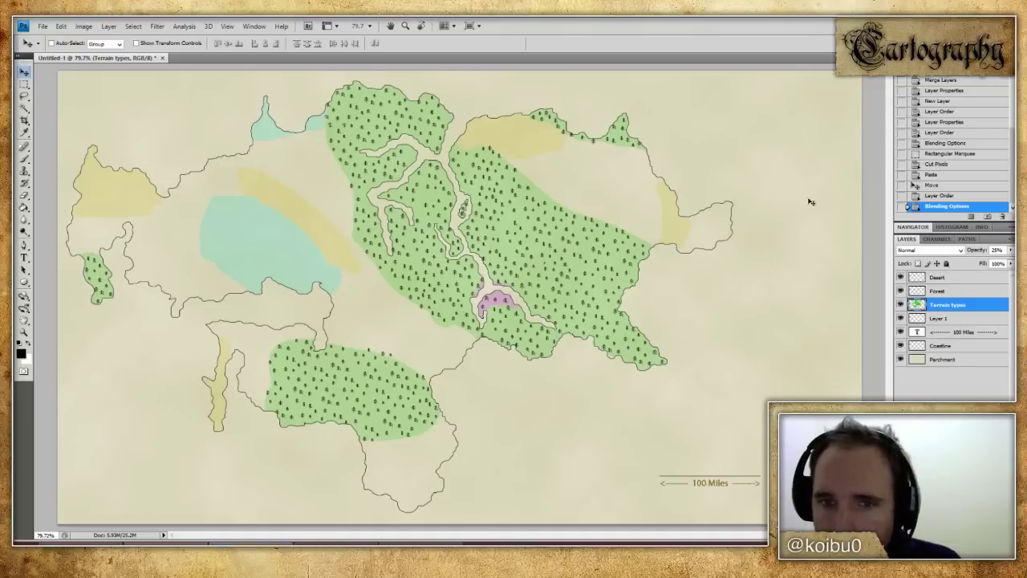
- Try a few short horizontal brush dashes on the Desert layer in the empty northeastern land, then undo them
{"action": "left_click", "coordinate": [941, 277]}
{"action": "key", "text": "b"}
{"action": "left_click_drag", "start_coordinate": [567, 166], "coordinate": [602, 165]}
{"action": "left_click", "coordinate": [694, 196]}
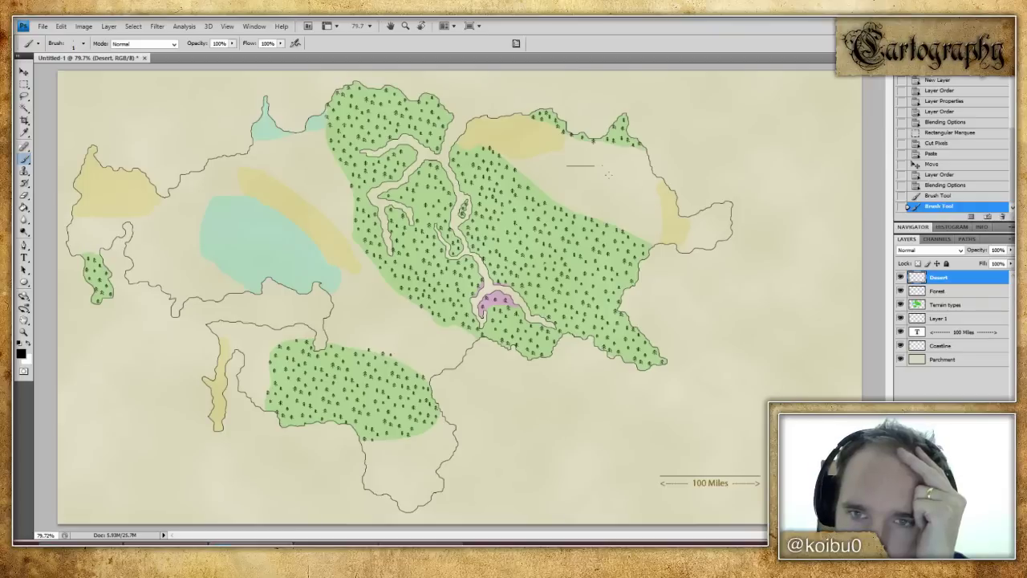
{"action": "left_click_drag", "start_coordinate": [572, 181], "coordinate": [583, 182]}
{"action": "left_click", "coordinate": [595, 186]}
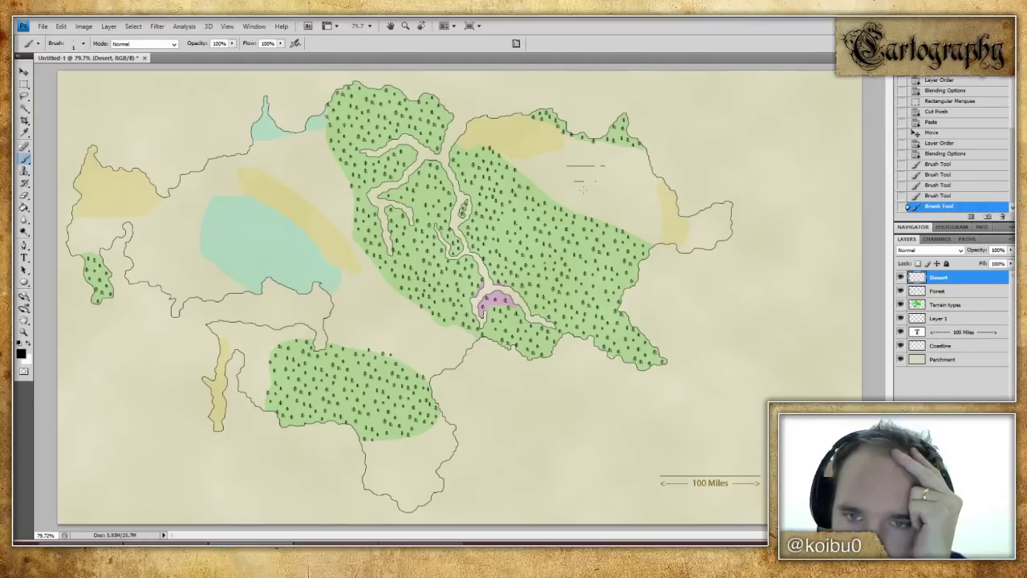
{"action": "key", "text": "ctrl+alt+z"}
{"action": "key", "text": "ctrl+alt+z"}
{"action": "key", "text": "ctrl+alt+z"}
{"action": "key", "text": "ctrl+alt+z"}
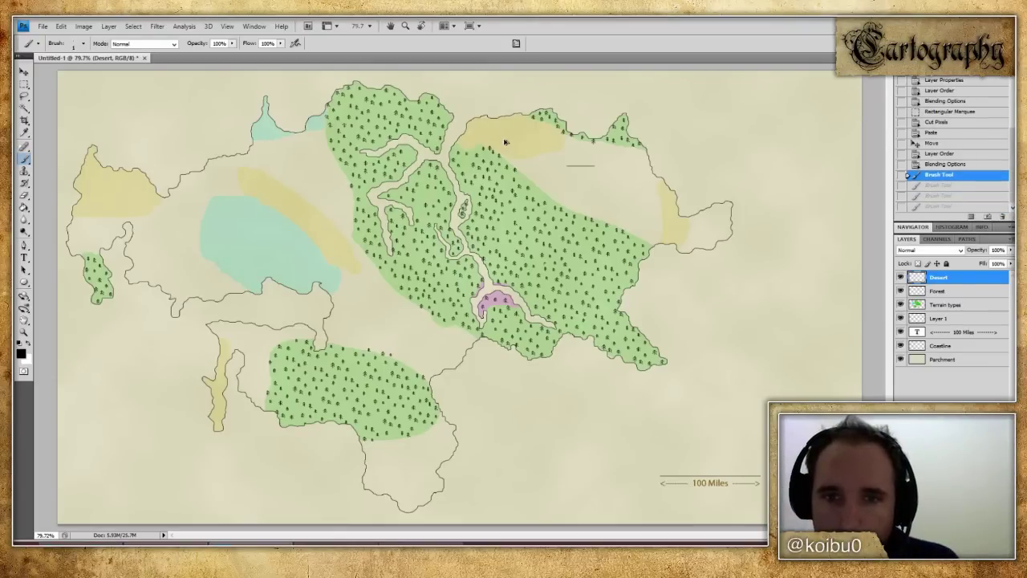
{"action": "key", "text": "ctrl+alt+z"}
- Paint staggered short horizontal dashes on the Desert layer across the northern yellow patch and start the same pattern in the eastern yellow strip
{"action": "left_click", "coordinate": [963, 278]}
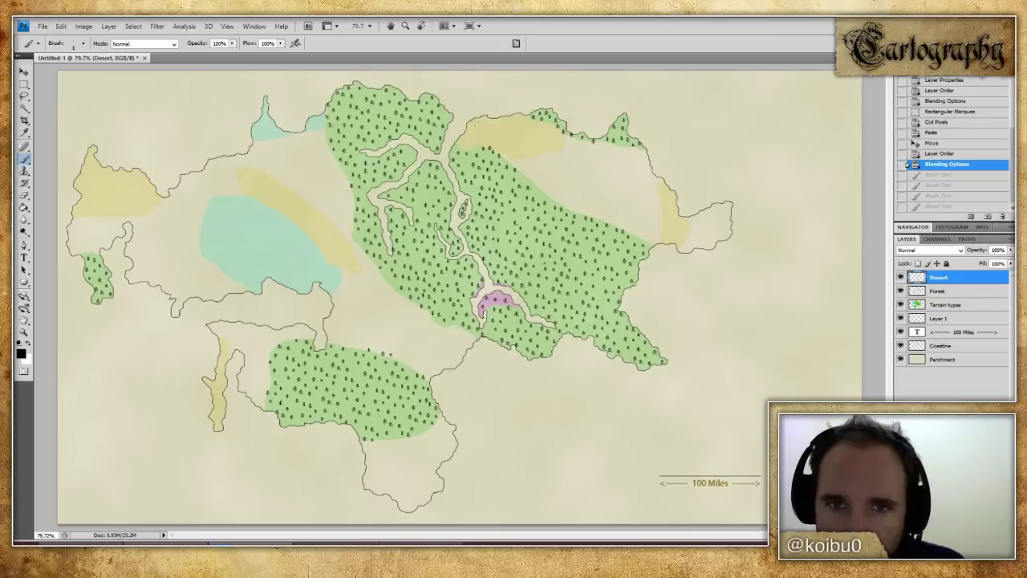
{"action": "left_click", "coordinate": [477, 121]}
{"action": "left_click_drag", "start_coordinate": [479, 123], "coordinate": [496, 128]}
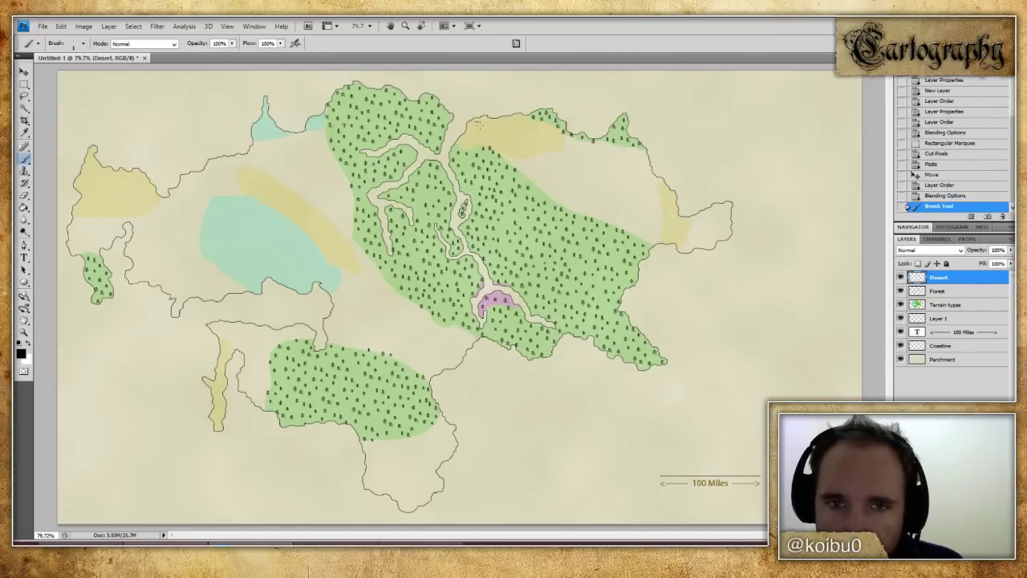
{"action": "left_click_drag", "start_coordinate": [484, 122], "coordinate": [498, 122]}
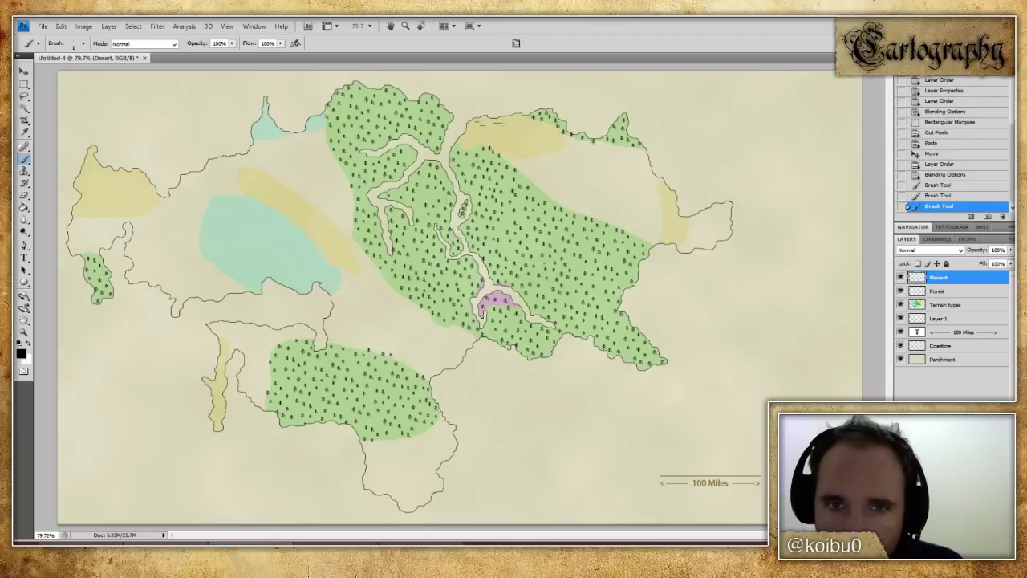
{"action": "key", "text": "ctrl+z"}
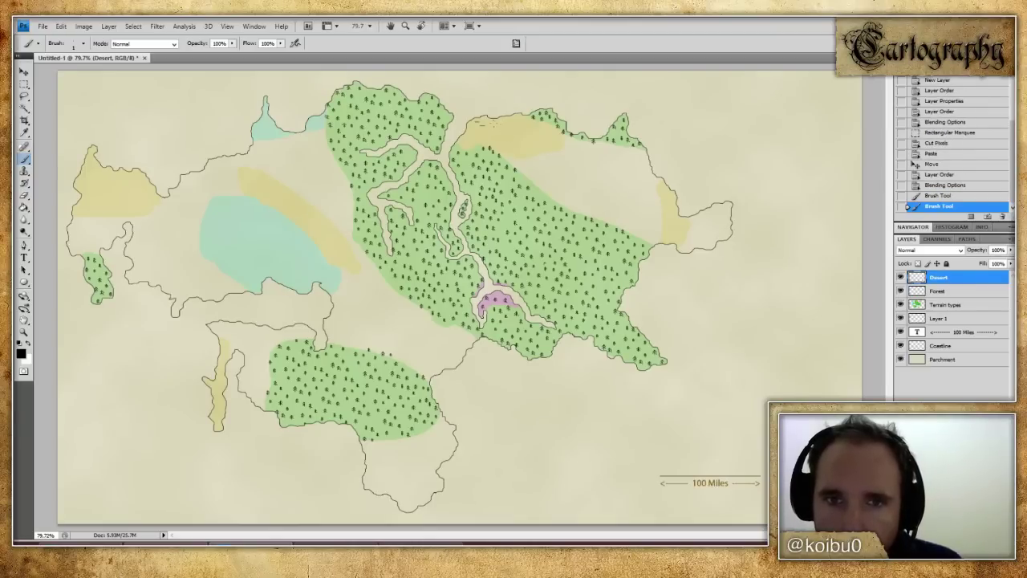
{"action": "left_click", "coordinate": [485, 122]}
{"action": "left_click", "coordinate": [491, 124]}
{"action": "left_click", "coordinate": [485, 127]}
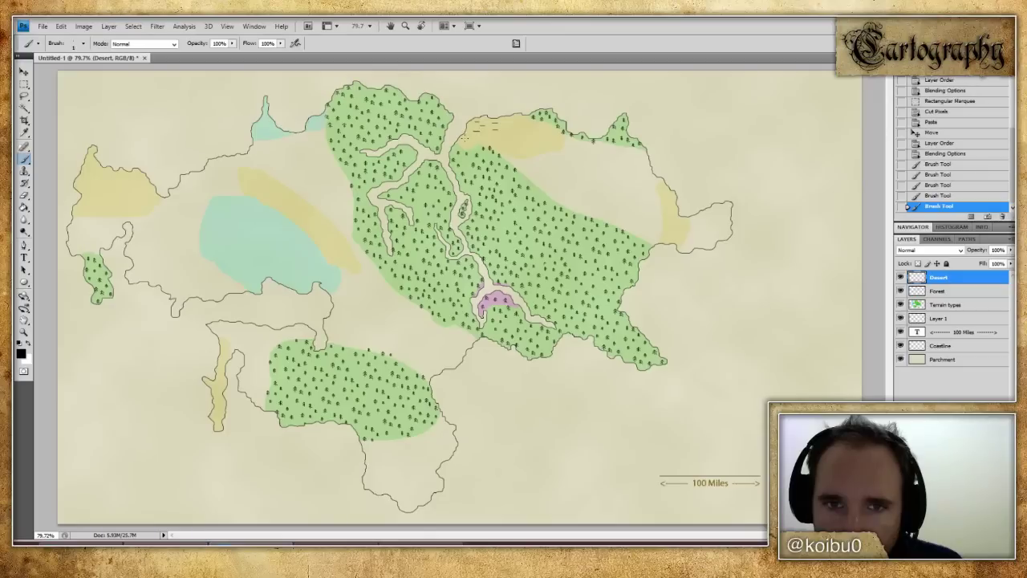
{"action": "left_click", "coordinate": [467, 138]}
{"action": "left_click", "coordinate": [481, 138]}
{"action": "left_click", "coordinate": [490, 142]}
{"action": "left_click", "coordinate": [491, 138]}
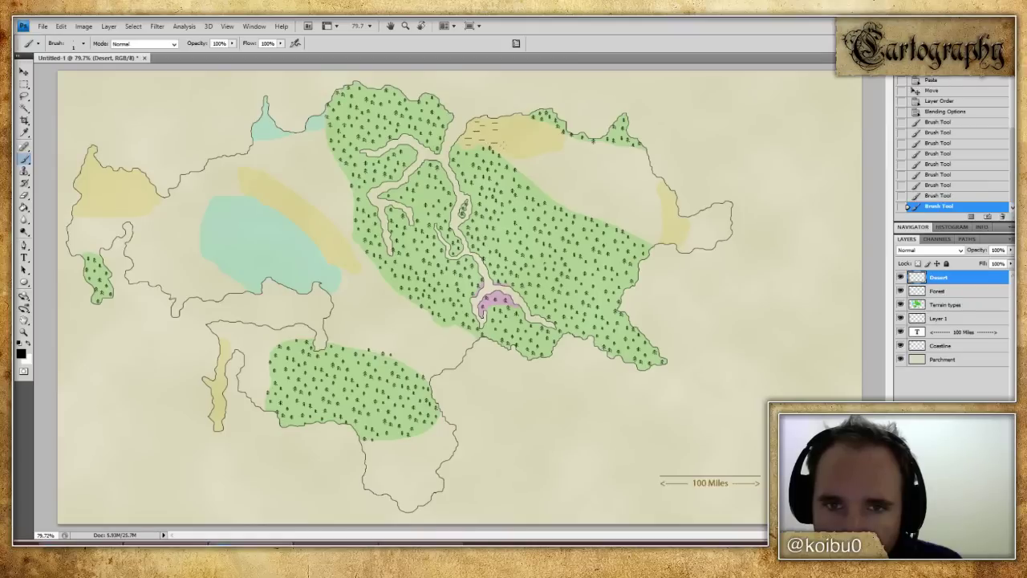
{"action": "left_click", "coordinate": [520, 154]}
{"action": "left_click", "coordinate": [518, 153]}
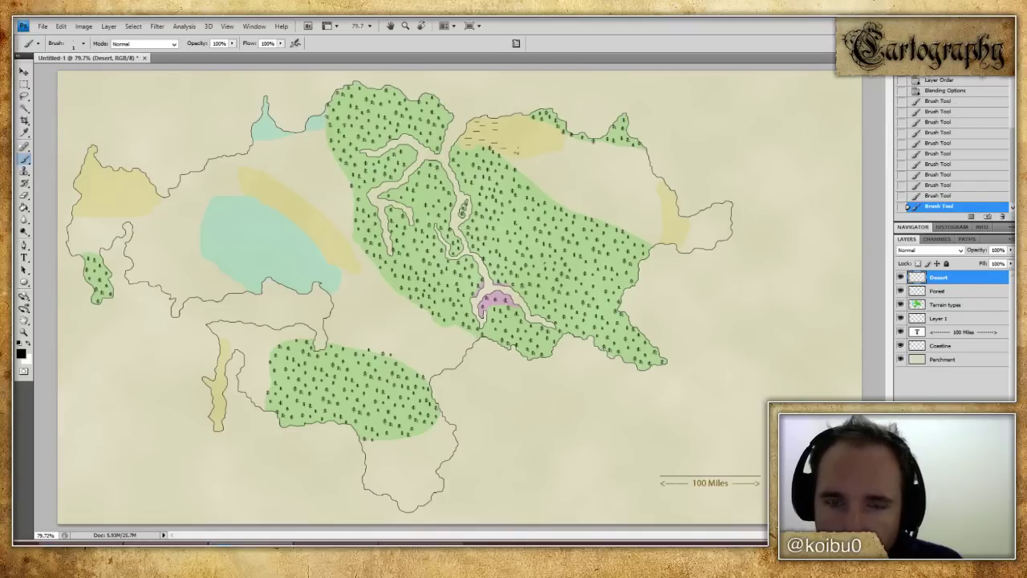
{"action": "left_click", "coordinate": [498, 139]}
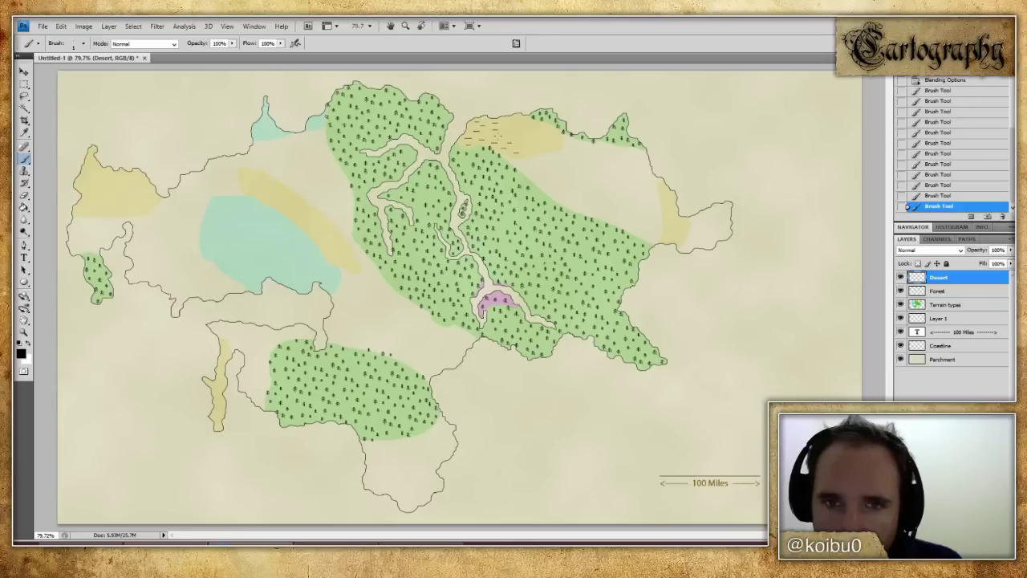
{"action": "left_click", "coordinate": [507, 126]}
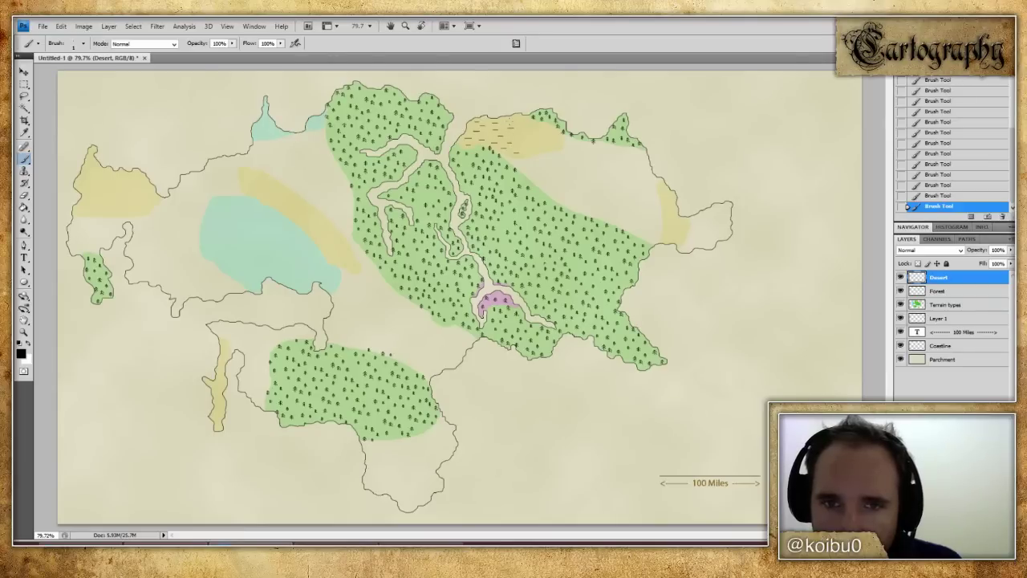
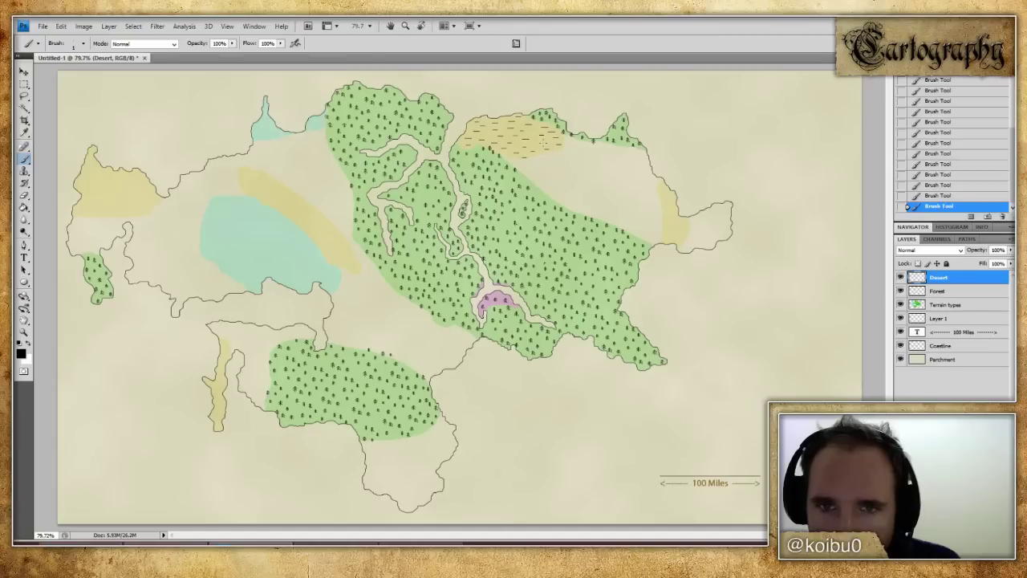
{"action": "left_click_drag", "start_coordinate": [533, 143], "coordinate": [551, 143]}
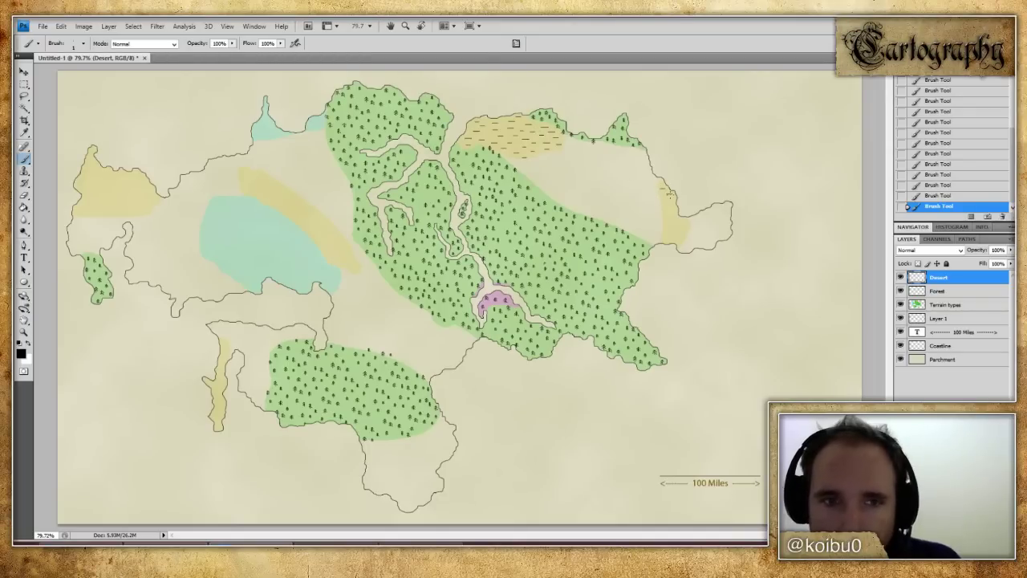
{"action": "left_click_drag", "start_coordinate": [664, 203], "coordinate": [671, 204]}
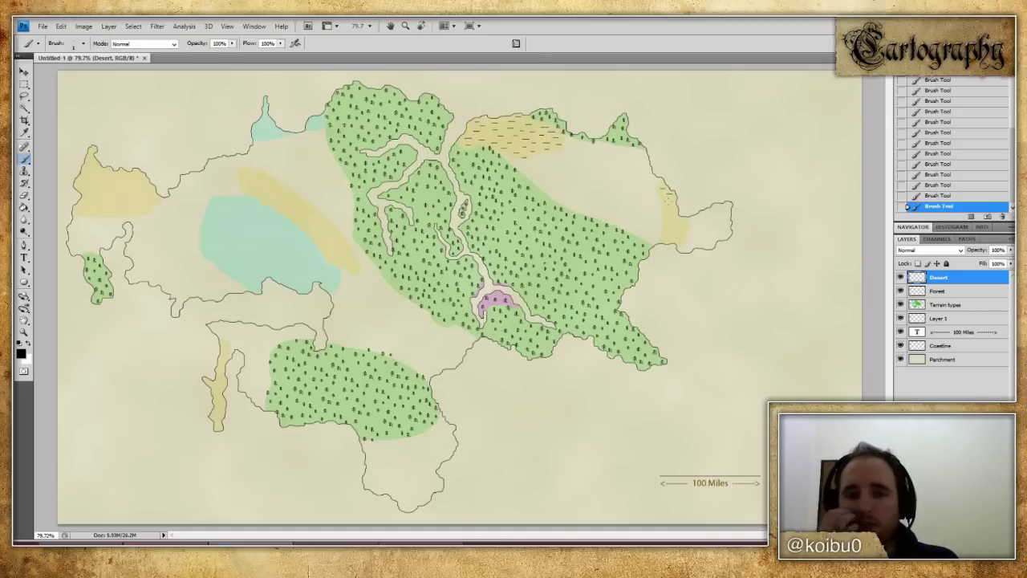
- Clear all the dashes from the Desert layer and deselect
{"action": "key", "text": "ctrl+a"}
{"action": "key", "text": "Delete"}
{"action": "key", "text": "ctrl+d"}
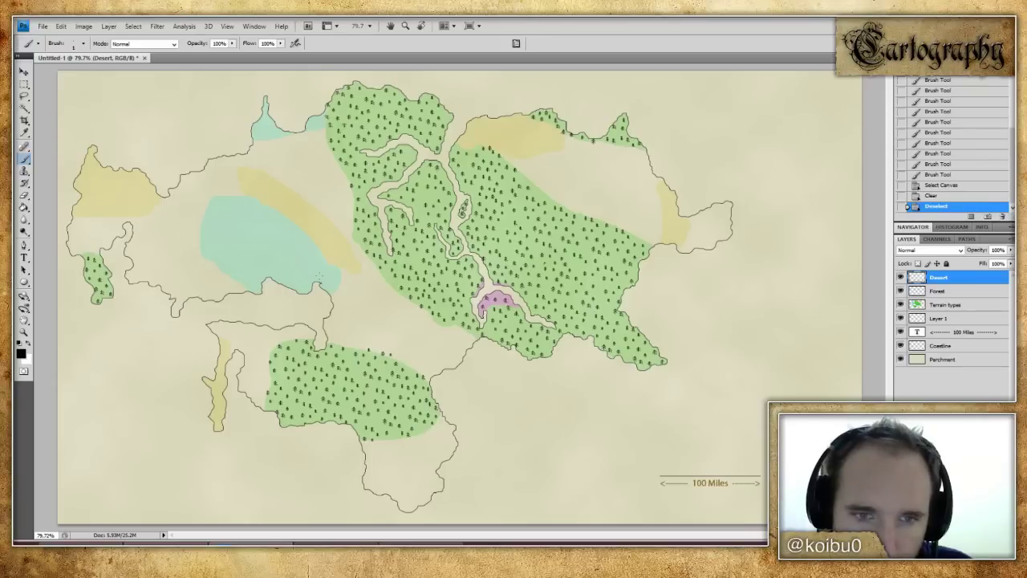
- Fill the large turquoise region with staggered short horizontal dashes on the Desert layer, and check the pattern with Terrain types temporarily hidden
{"action": "left_click_drag", "start_coordinate": [315, 276], "coordinate": [330, 279]}
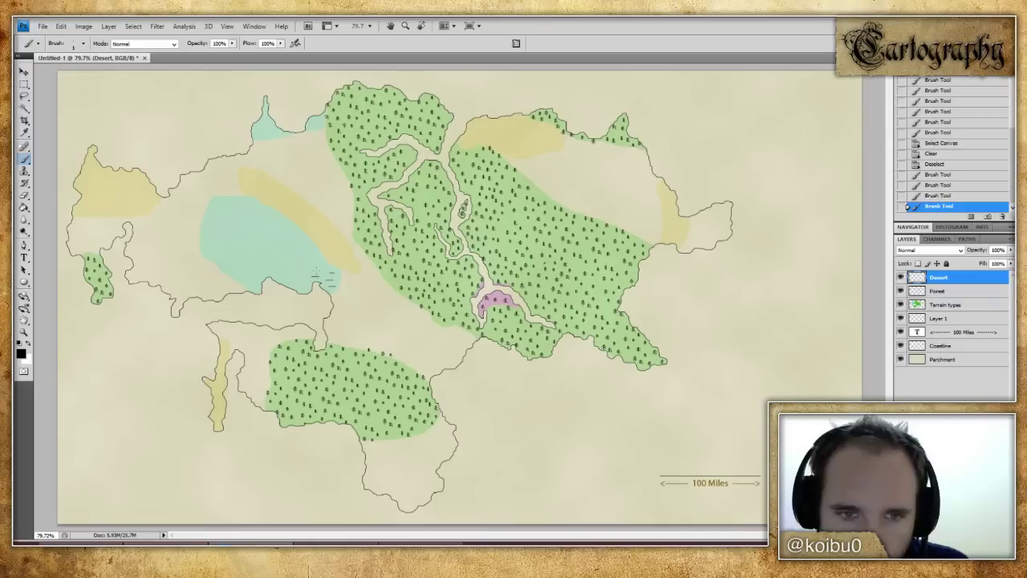
{"action": "left_click", "coordinate": [324, 276]}
{"action": "left_click", "coordinate": [324, 276]}
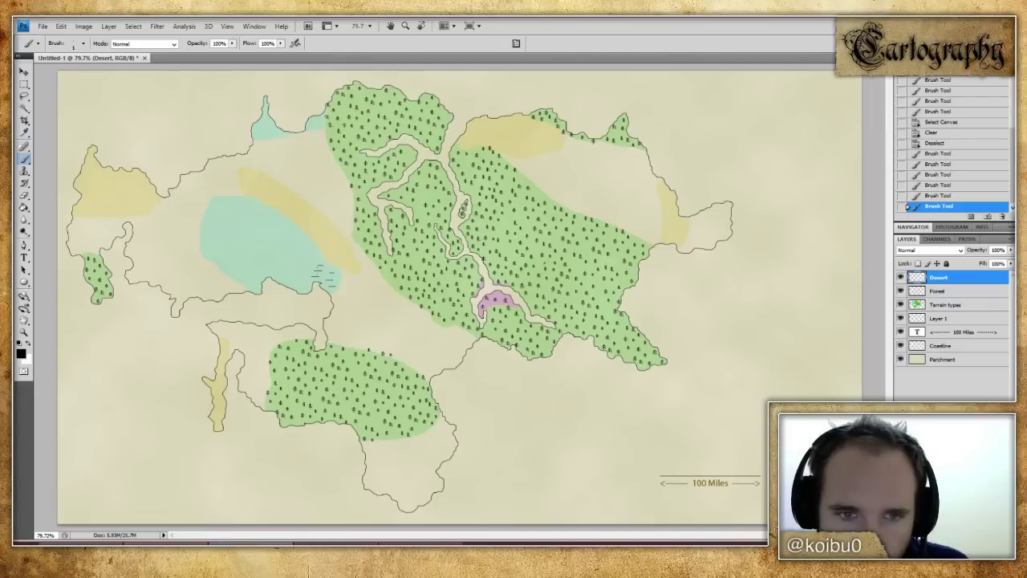
{"action": "left_click", "coordinate": [324, 276]}
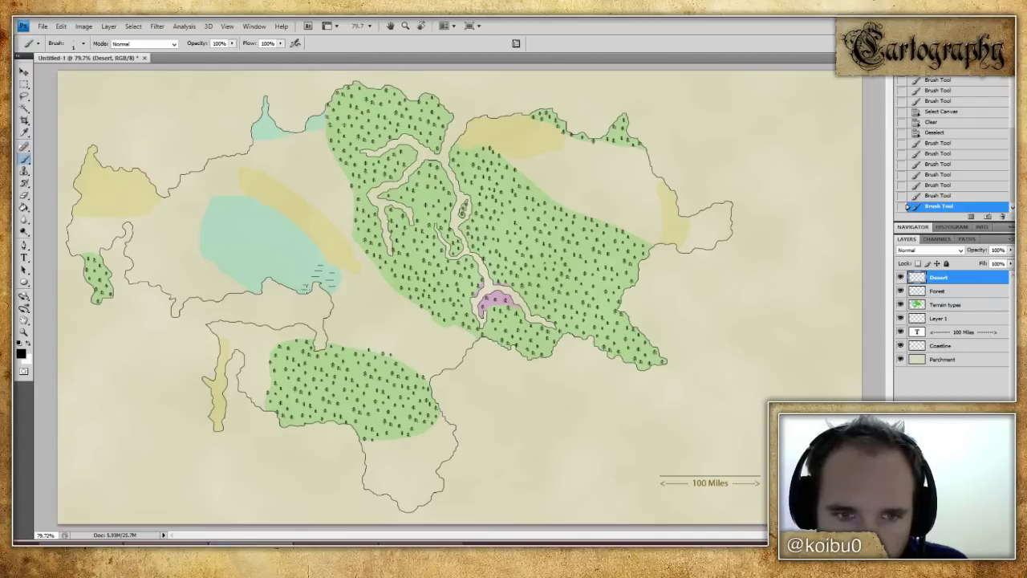
{"action": "left_click", "coordinate": [285, 282]}
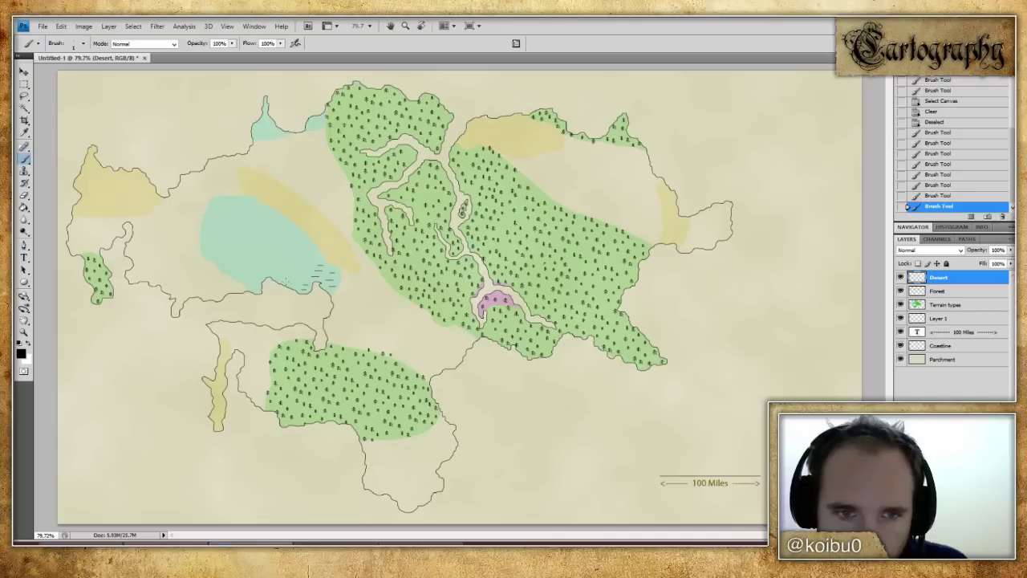
{"action": "left_click", "coordinate": [286, 282]}
{"action": "left_click", "coordinate": [298, 280]}
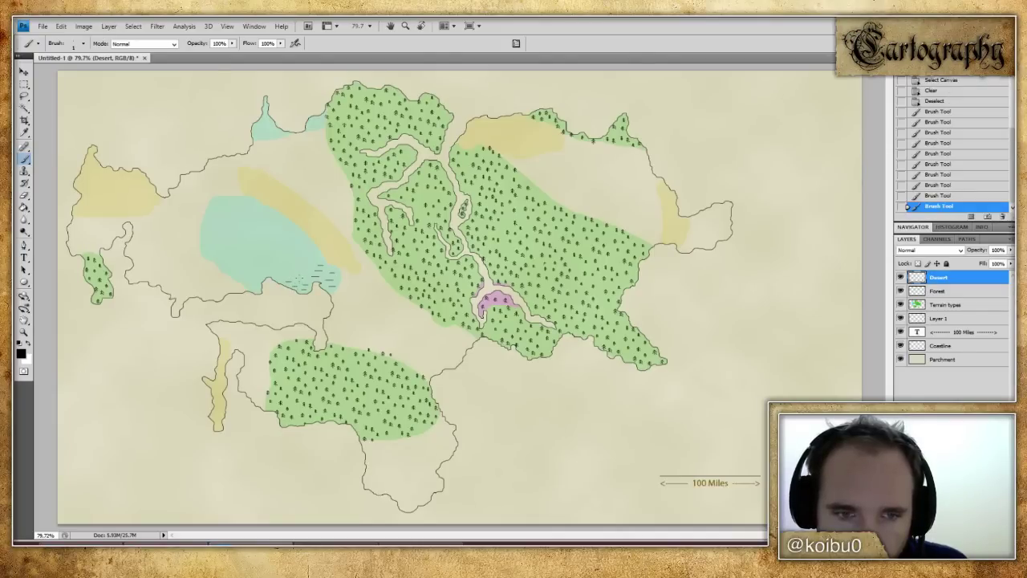
{"action": "left_click", "coordinate": [301, 273]}
{"action": "left_click", "coordinate": [303, 266]}
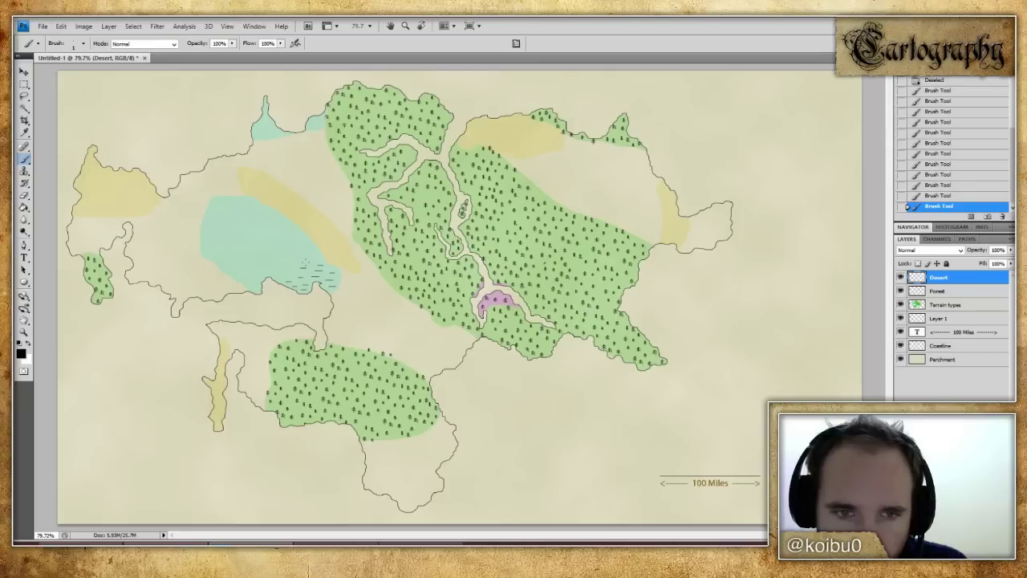
{"action": "left_click", "coordinate": [313, 262]}
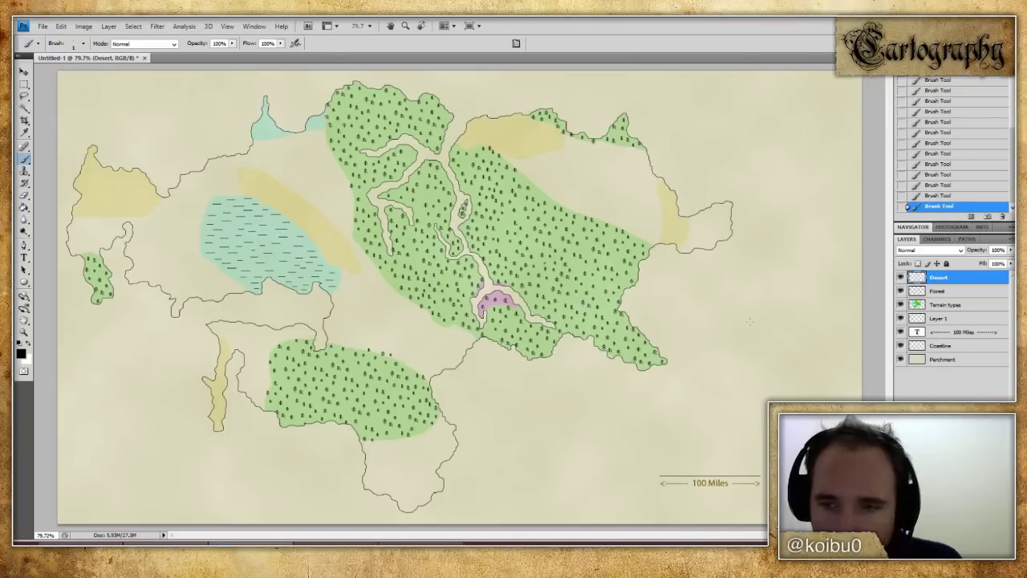
{"action": "left_click", "coordinate": [900, 304]}
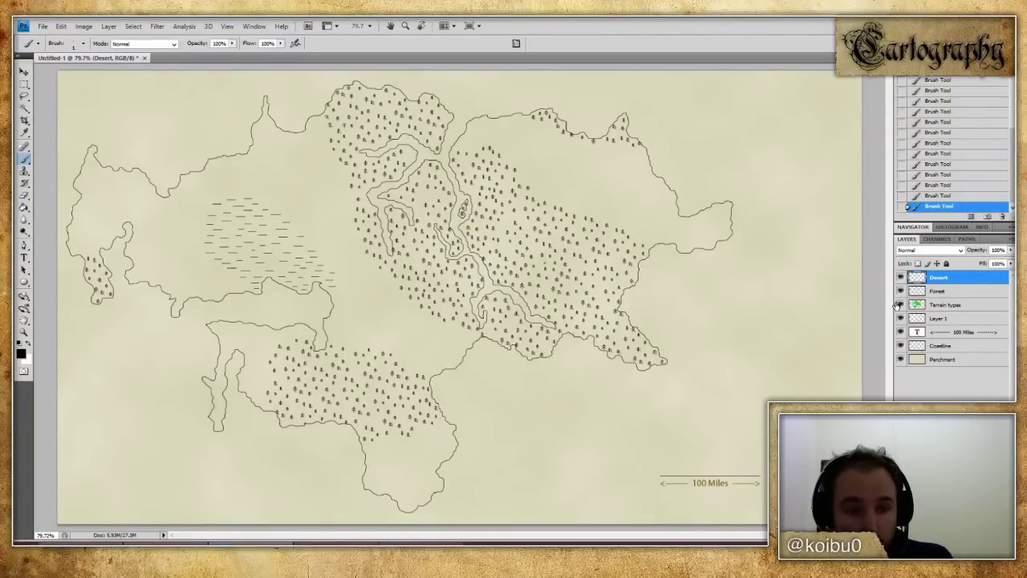
{"action": "left_click", "coordinate": [900, 304]}
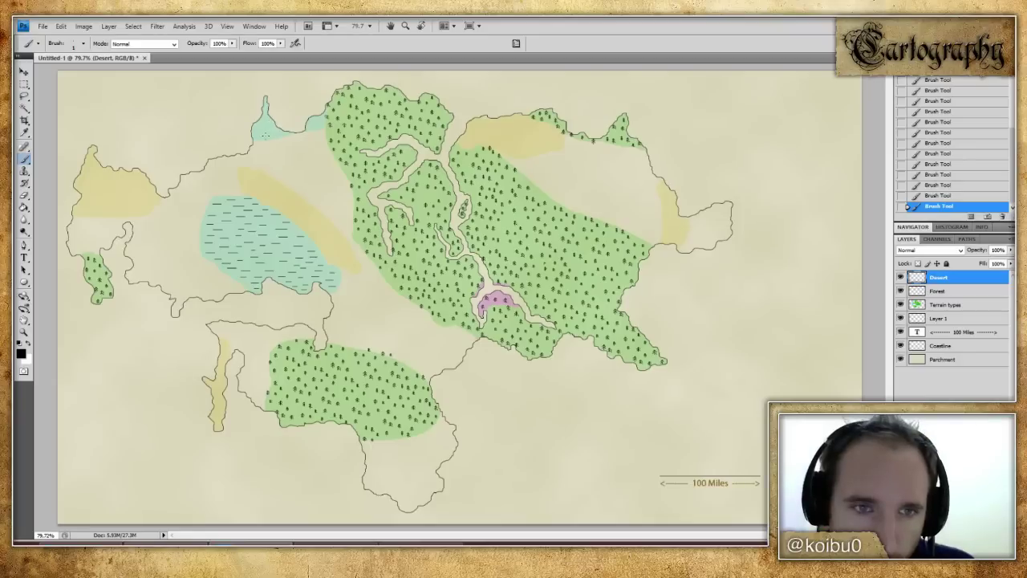
- Select the land inside the coast with the Magic Wand on the Coastline layer, then activate the Desert layer and the Brush
{"action": "left_click", "coordinate": [939, 346]}
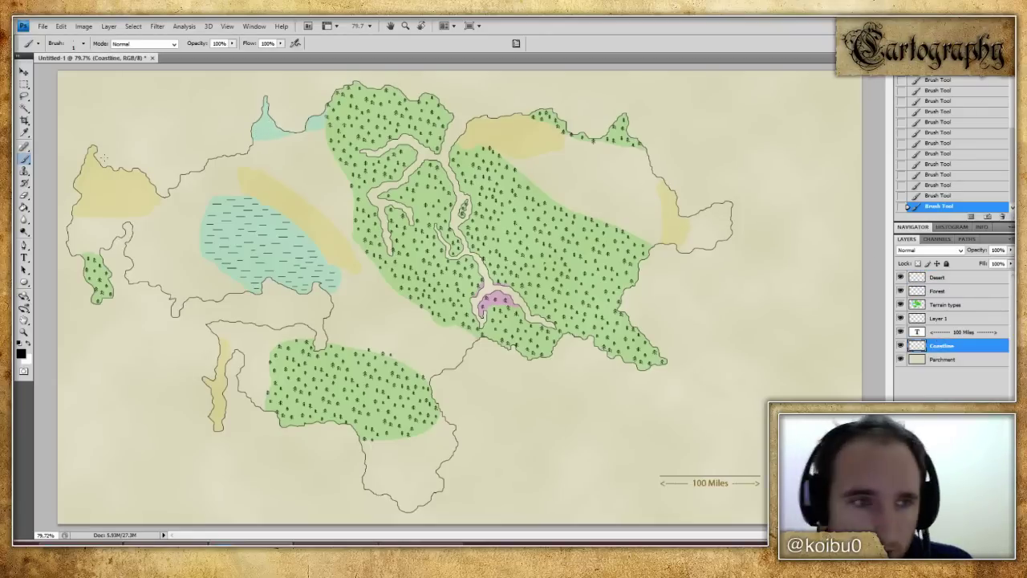
{"action": "left_click", "coordinate": [25, 107]}
{"action": "left_click", "coordinate": [312, 168]}
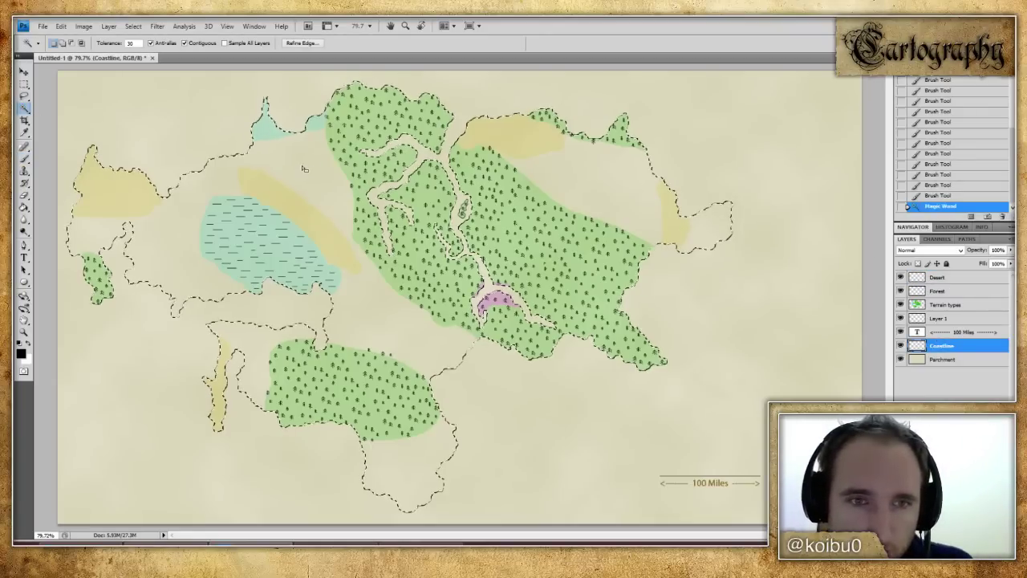
{"action": "left_click", "coordinate": [974, 280]}
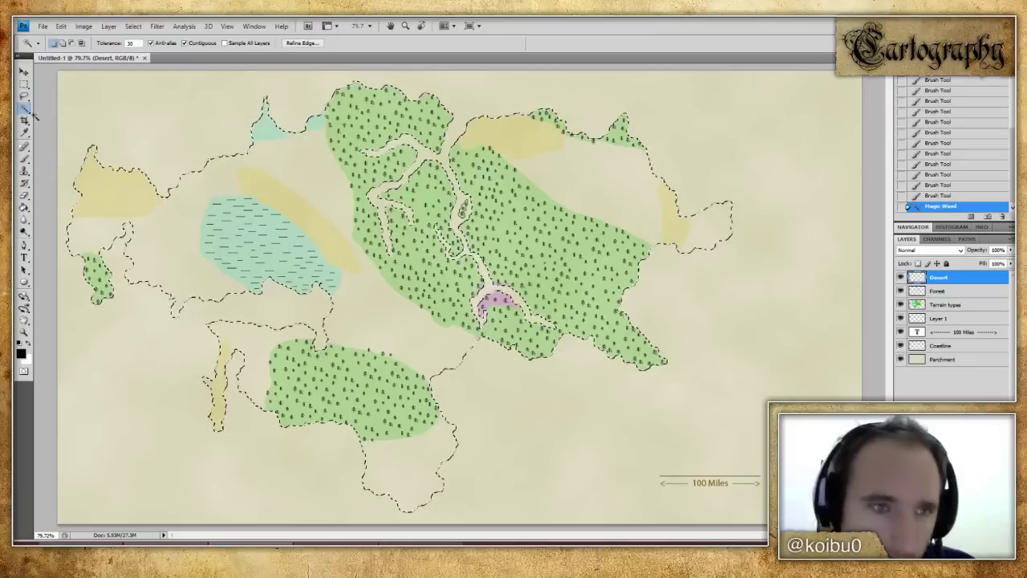
{"action": "left_click", "coordinate": [25, 158]}
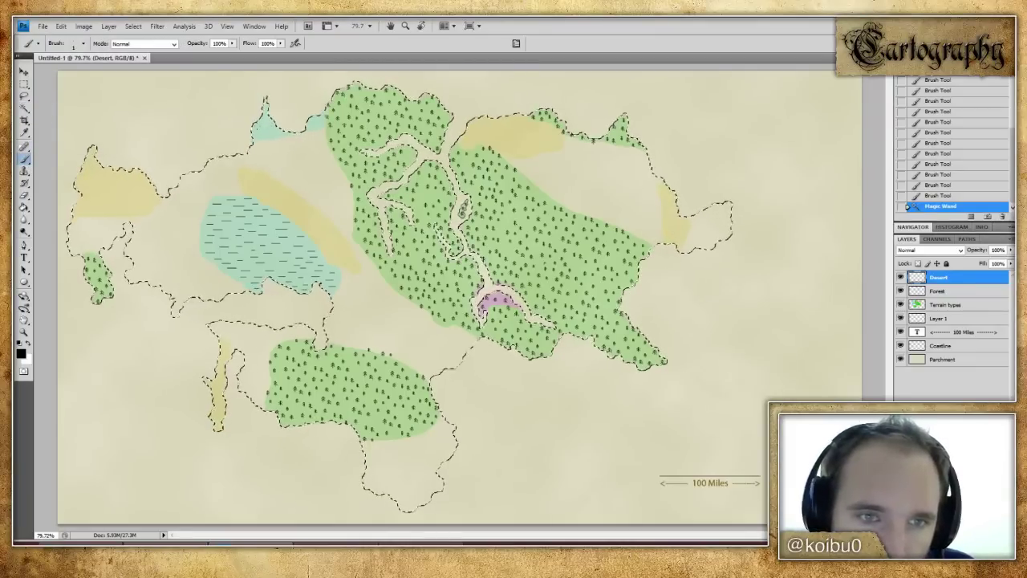
- Paint short horizontal dashes in the two small turquoise patches on the northern coast, within the land selection
{"action": "left_click", "coordinate": [417, 77]}
{"action": "left_click", "coordinate": [417, 77]}
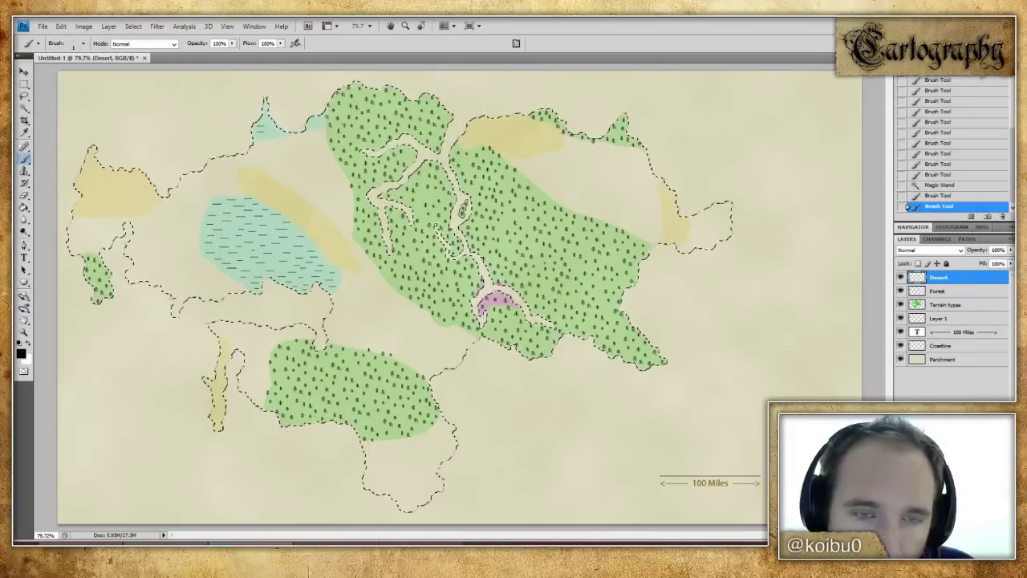
{"action": "left_click", "coordinate": [417, 77]}
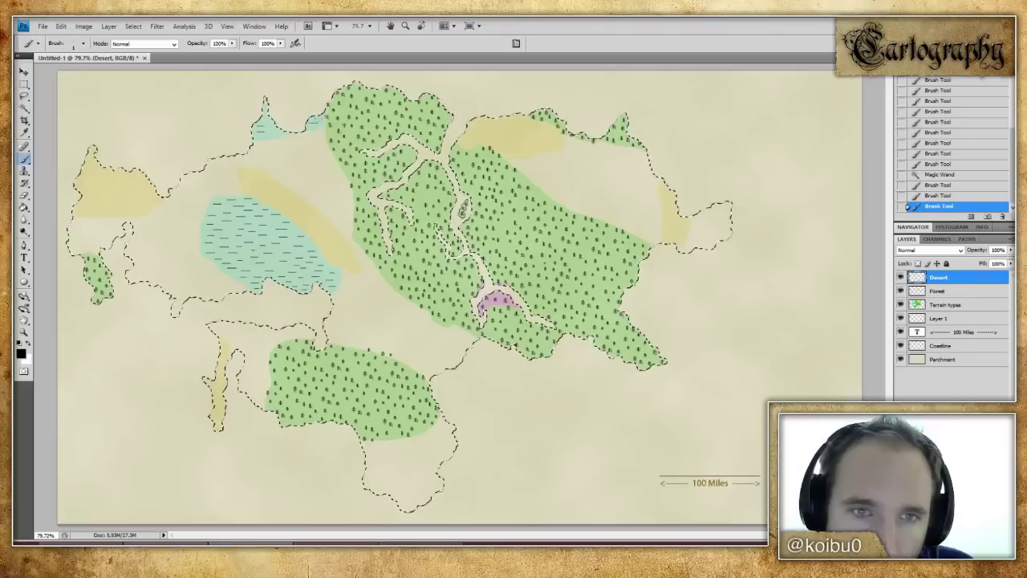
{"action": "left_click_drag", "start_coordinate": [469, 253], "coordinate": [506, 285]}
{"action": "left_click_drag", "start_coordinate": [667, 189], "coordinate": [706, 233]}
{"action": "mouse_move", "coordinate": [465, 207]}
{"action": "left_mouse_down"}
{"action": "mouse_move", "coordinate": [447, 255]}
{"action": "mouse_move", "coordinate": [465, 253]}
{"action": "left_mouse_up"}
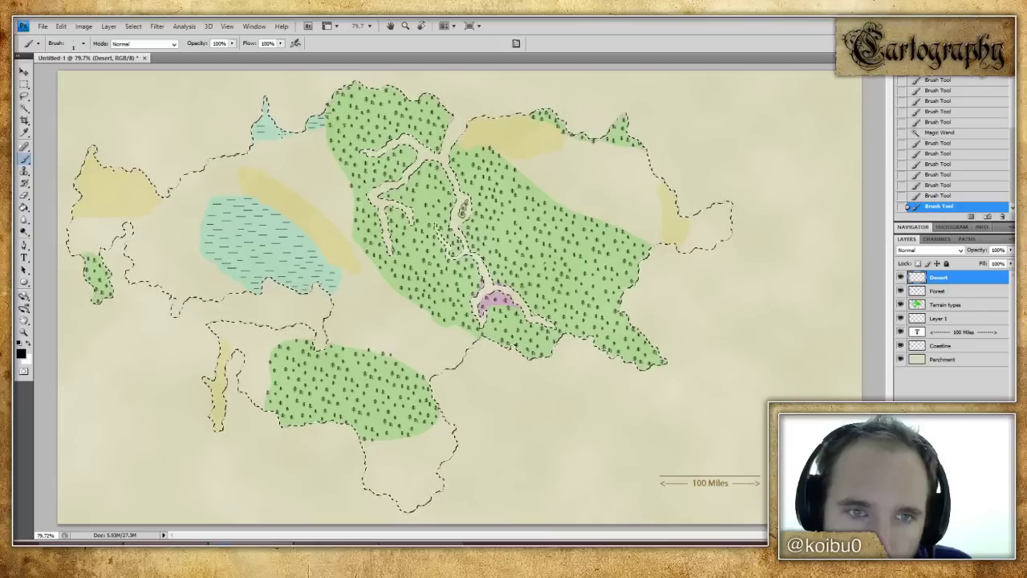
- Touch up the tiny river island in the central forest with small brush marks on the Desert layer, and clear the land selection
{"action": "left_click_drag", "start_coordinate": [80, 235], "coordinate": [90, 299]}
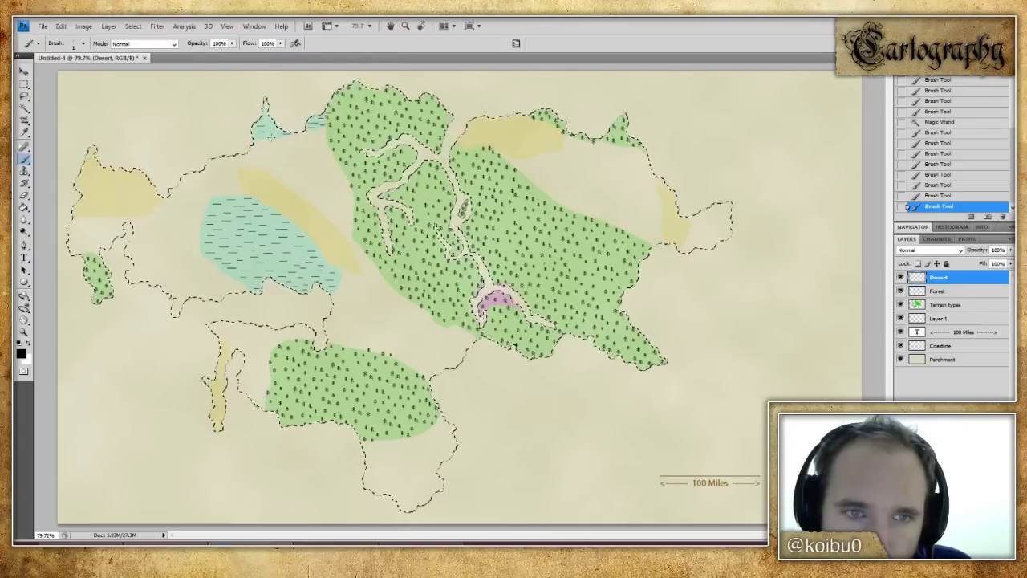
{"action": "left_click", "coordinate": [462, 210]}
{"action": "left_click_drag", "start_coordinate": [462, 221], "coordinate": [482, 265]}
{"action": "left_click", "coordinate": [462, 211]}
{"action": "left_click_drag", "start_coordinate": [377, 193], "coordinate": [414, 143]}
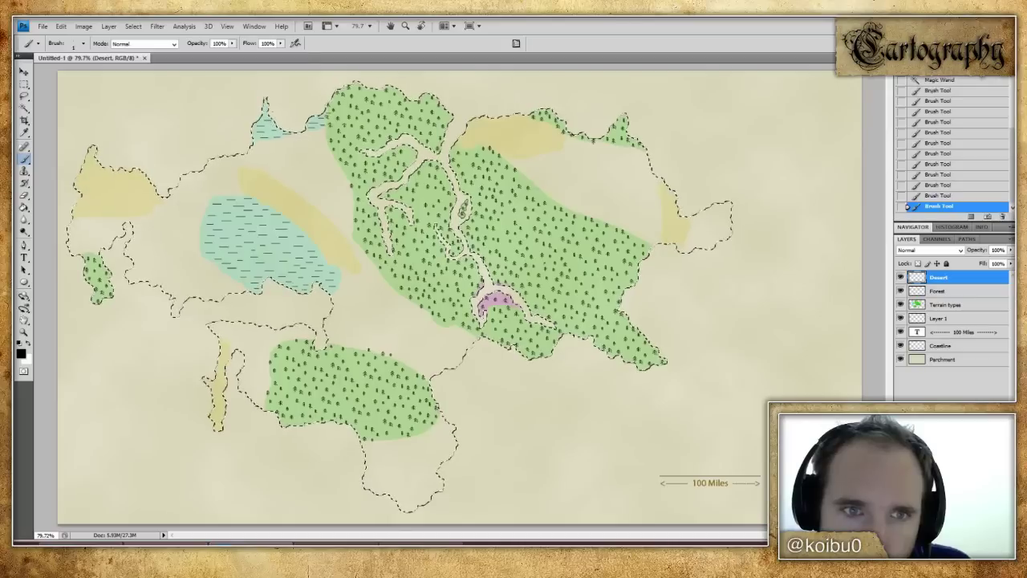
{"action": "left_click", "coordinate": [462, 210]}
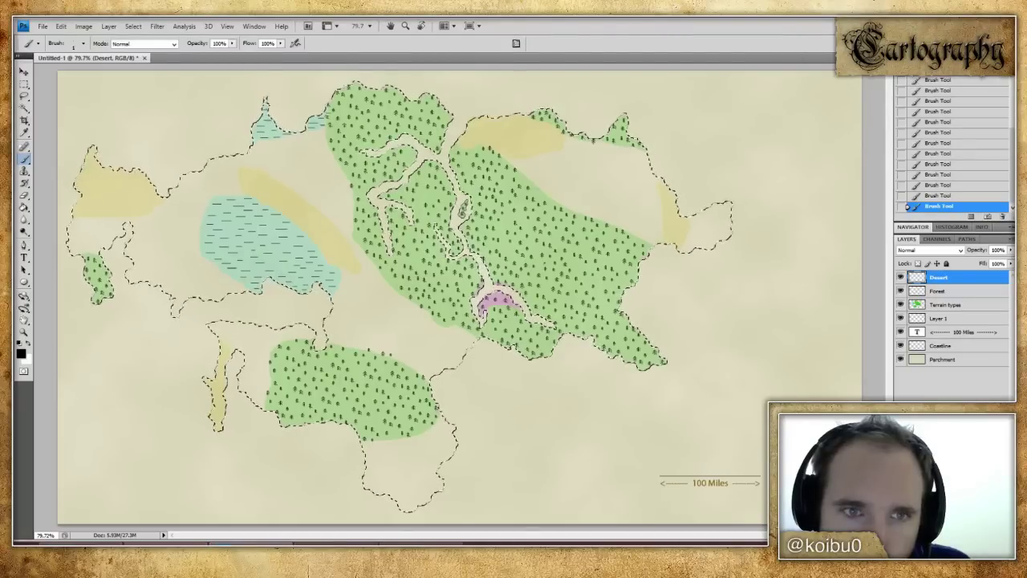
{"action": "key", "text": "ctrl+d"}
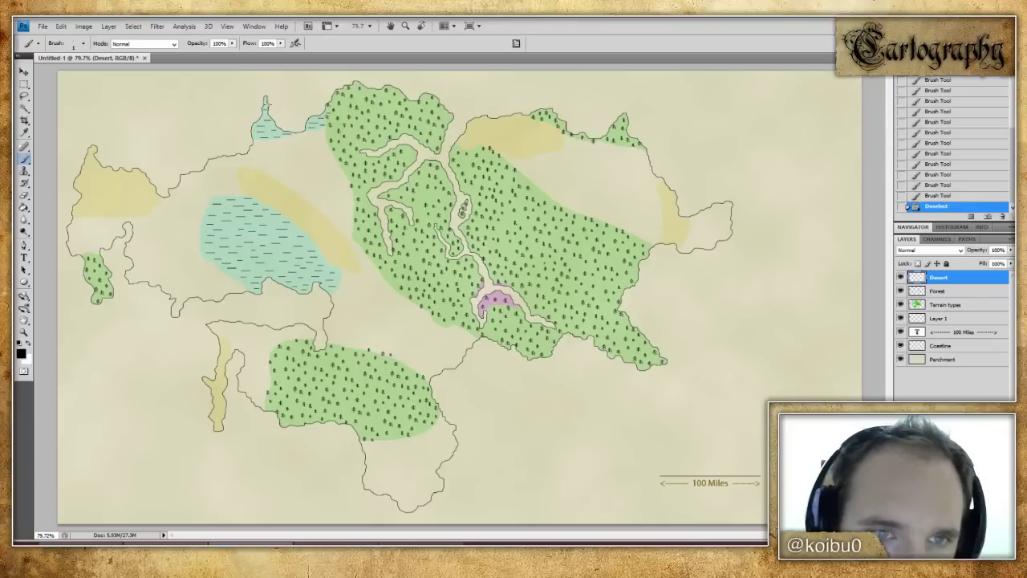
{"action": "left_click", "coordinate": [462, 209]}
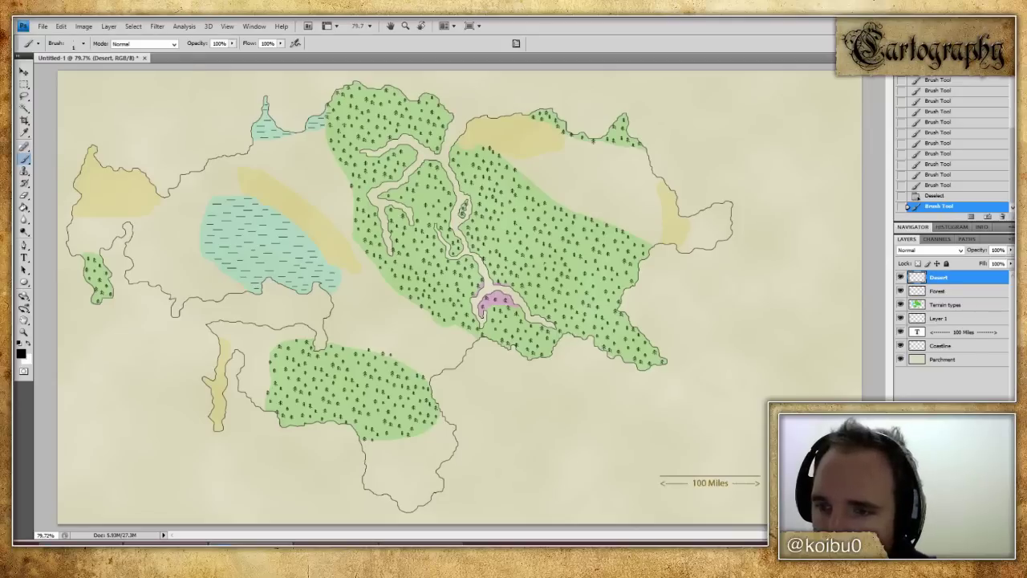
- Add a new layer above Desert and name it Hills
{"action": "key", "text": "ctrl+shift+alt+n"}
{"action": "right_click", "coordinate": [969, 281]}
{"action": "left_click", "coordinate": [969, 281]}
{"action": "type", "text": "Hills"}
{"action": "key", "text": "Return"}
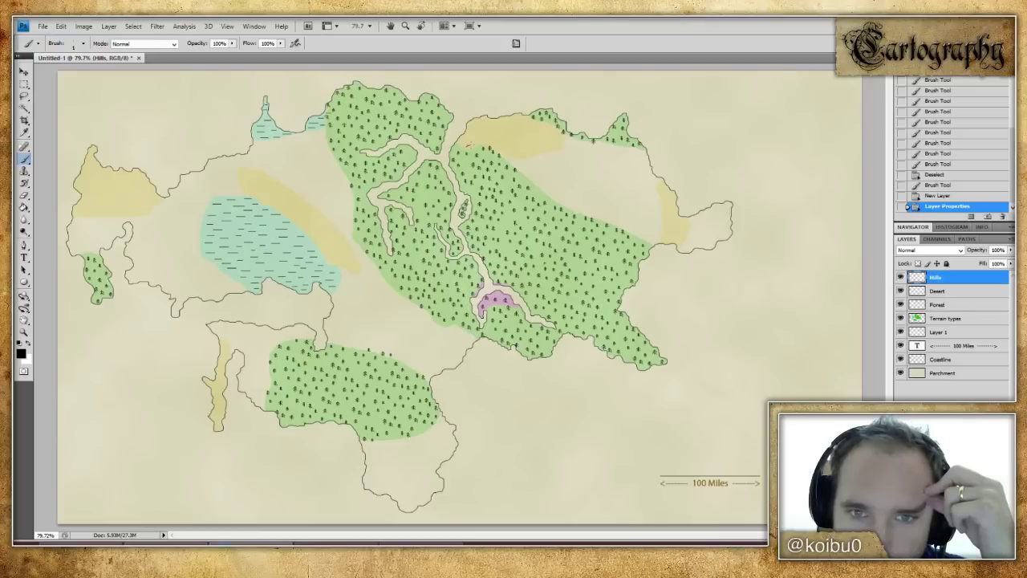
- Draw trial hill arcs at the western end of the northern yellow region, and undo the last two strokes
{"action": "left_click", "coordinate": [468, 147]}
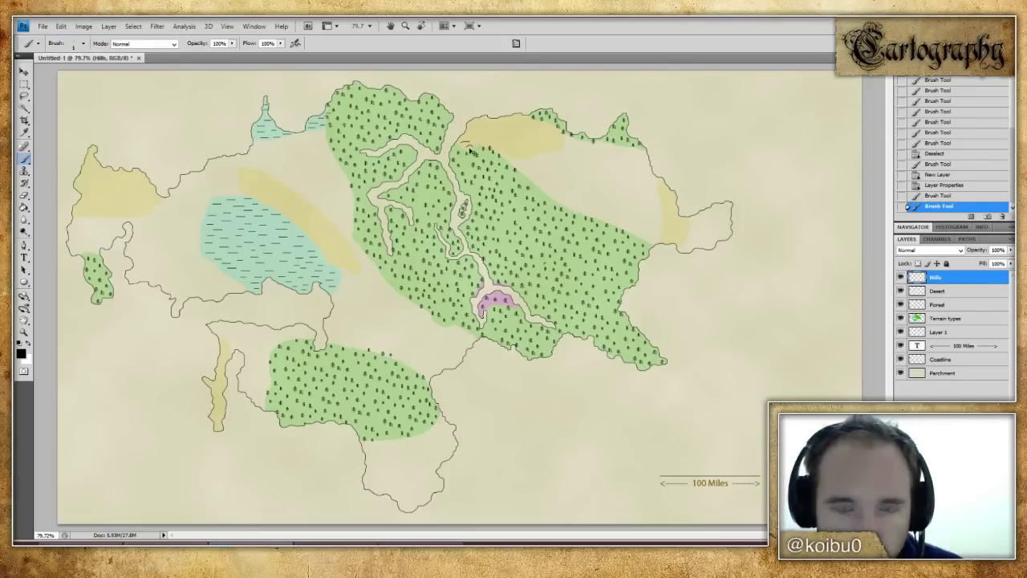
{"action": "left_click", "coordinate": [467, 142]}
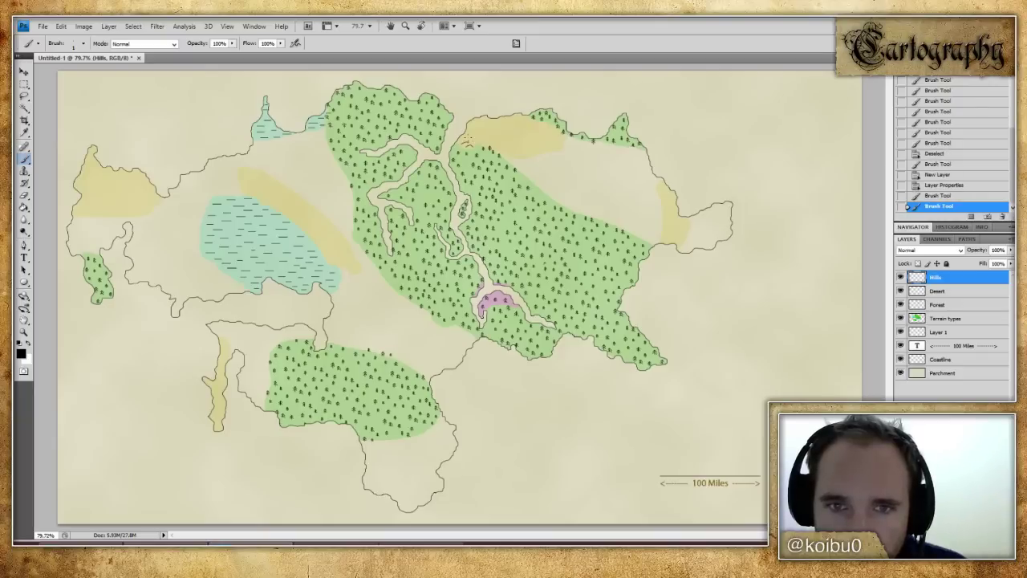
{"action": "left_click_drag", "start_coordinate": [468, 142], "coordinate": [473, 139]}
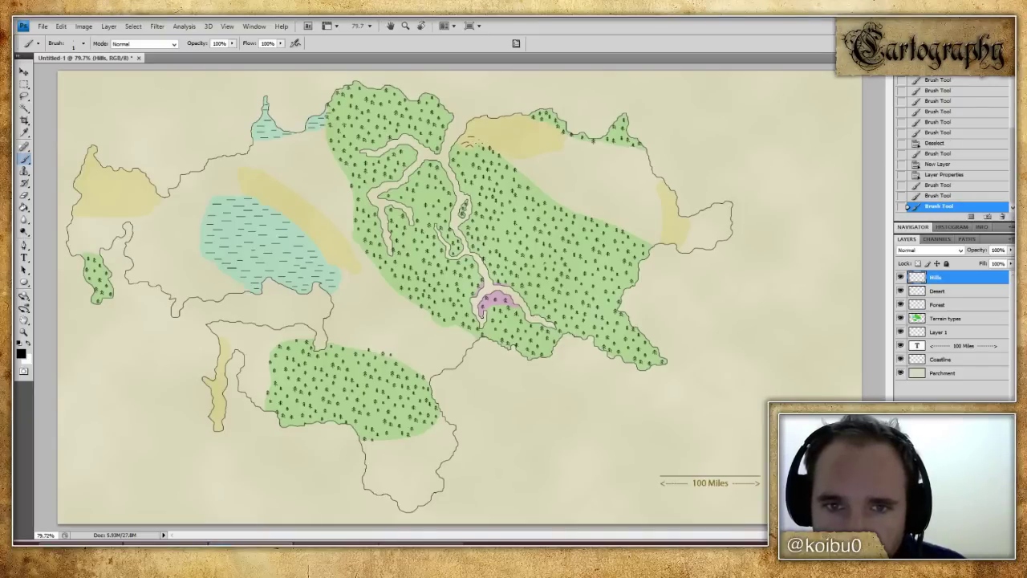
{"action": "key", "text": "ctrl+alt+z"}
{"action": "key", "text": "ctrl+alt+z"}
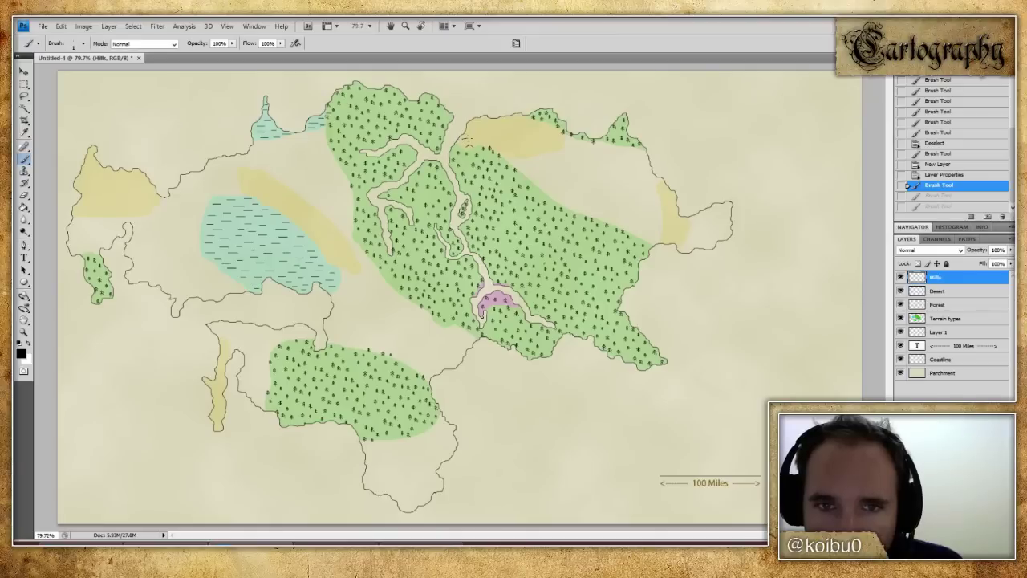
- Fill the northern yellow region with staggered small curved hill arcs on the Hills layer
{"action": "key", "text": "ctrl+shift+z"}
{"action": "key", "text": "ctrl+shift+z"}
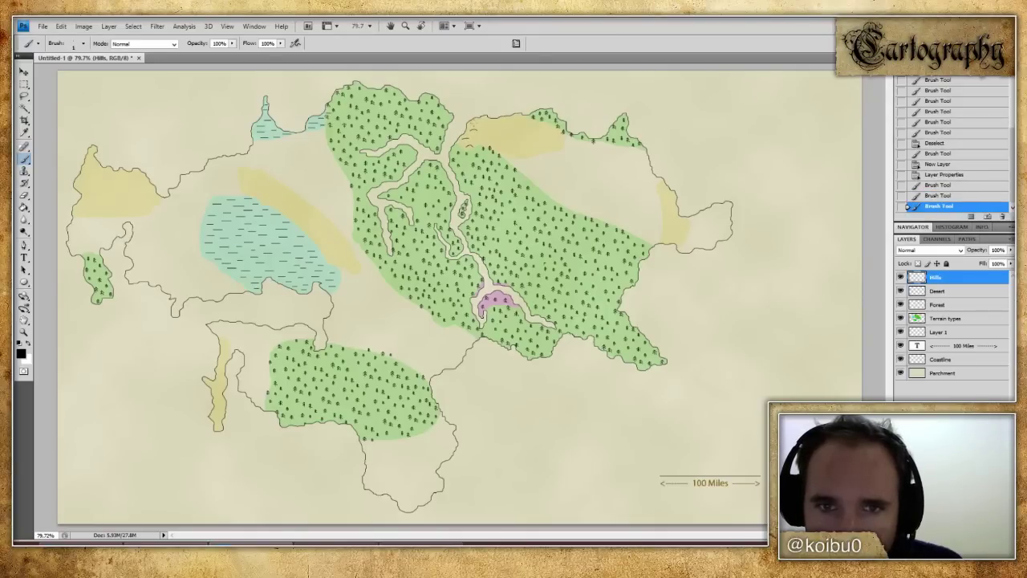
{"action": "key", "text": "ctrl+shift+z"}
{"action": "key", "text": "ctrl+shift+z"}
{"action": "key", "text": "ctrl+shift+z"}
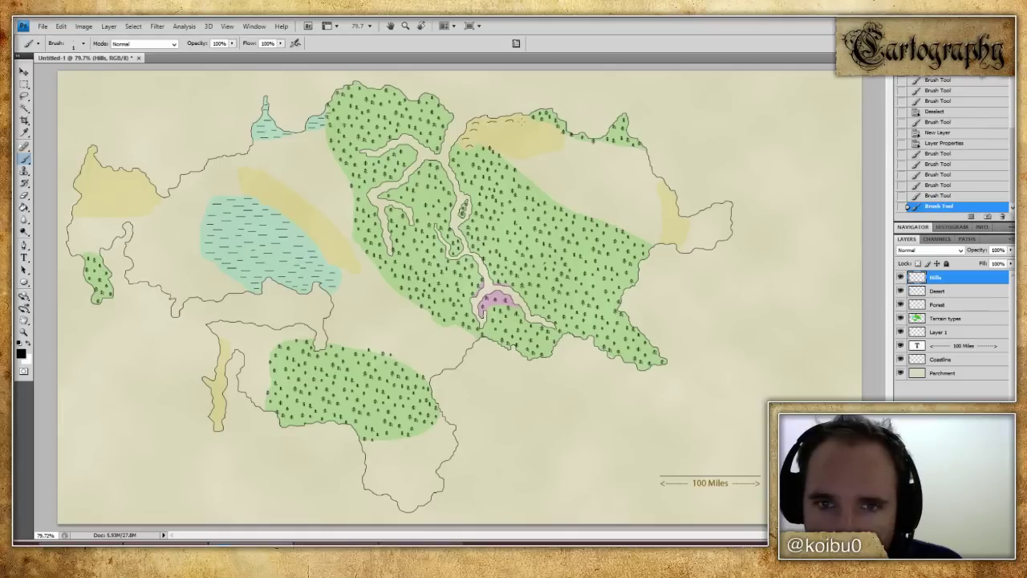
{"action": "key", "text": "ctrl+shift+z"}
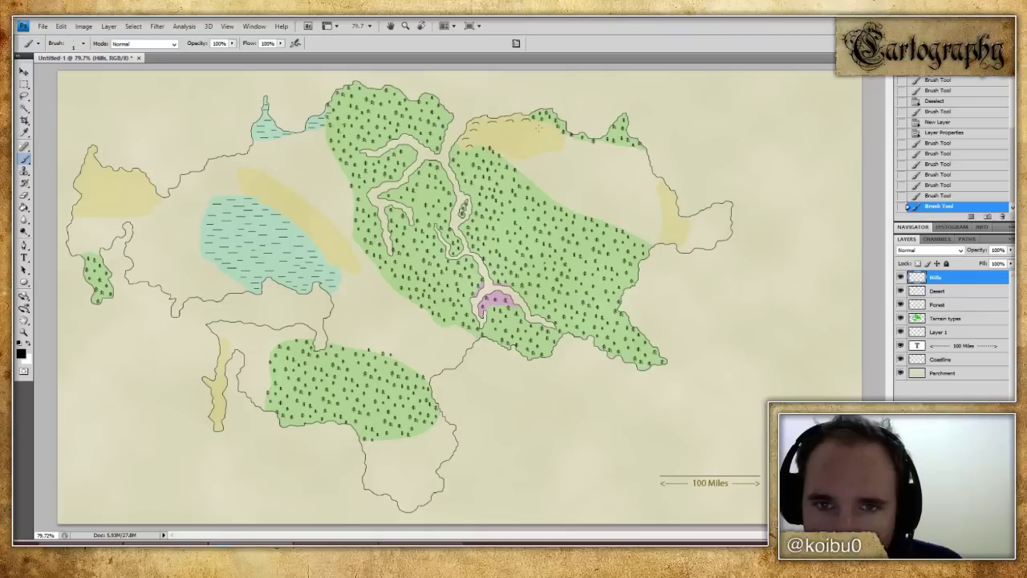
{"action": "key", "text": "ctrl+shift+z"}
{"action": "key", "text": "ctrl+shift+z"}
{"action": "key", "text": "ctrl+shift+z"}
{"action": "key", "text": "ctrl+shift+z"}
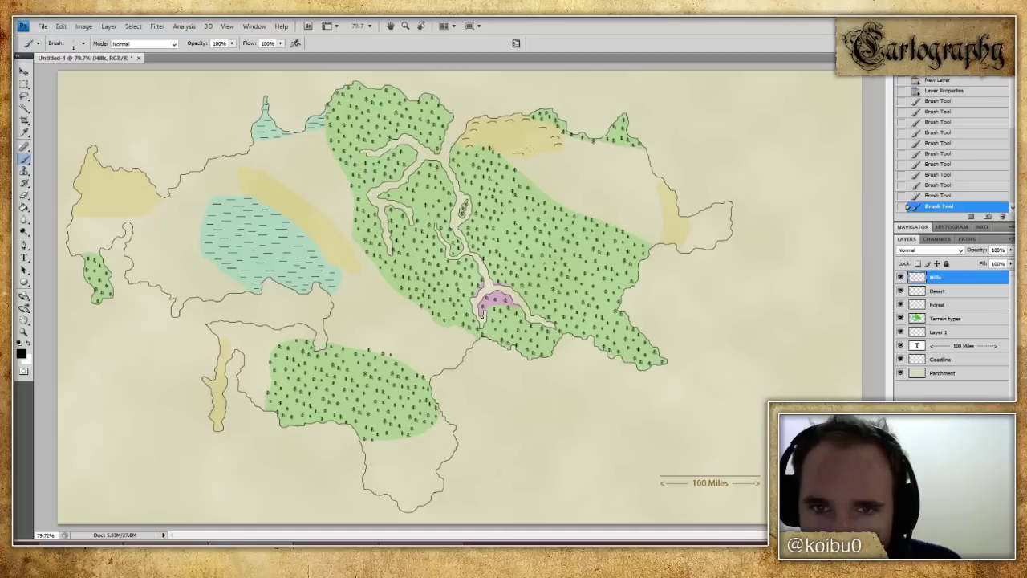
{"action": "key", "text": "ctrl+shift+z"}
{"action": "key", "text": "ctrl+shift+z"}
{"action": "key", "text": "ctrl+shift+z"}
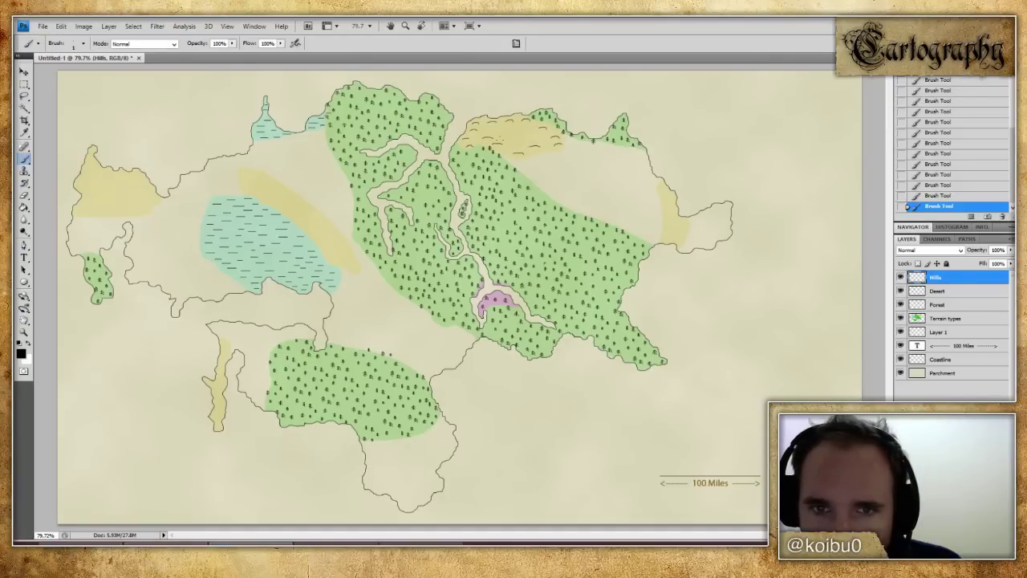
{"action": "key", "text": "ctrl+shift+z"}
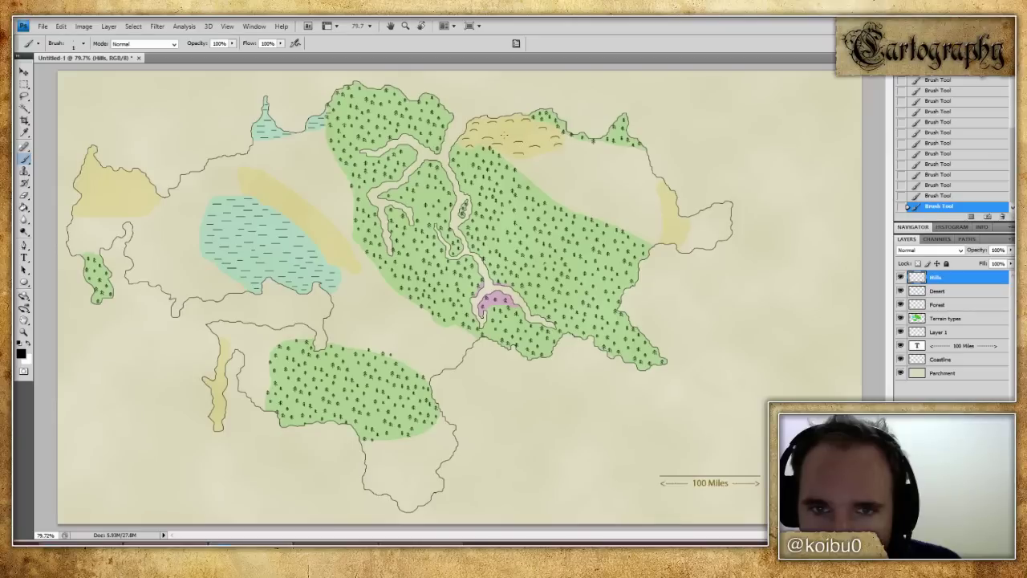
{"action": "key", "text": "ctrl+shift+z"}
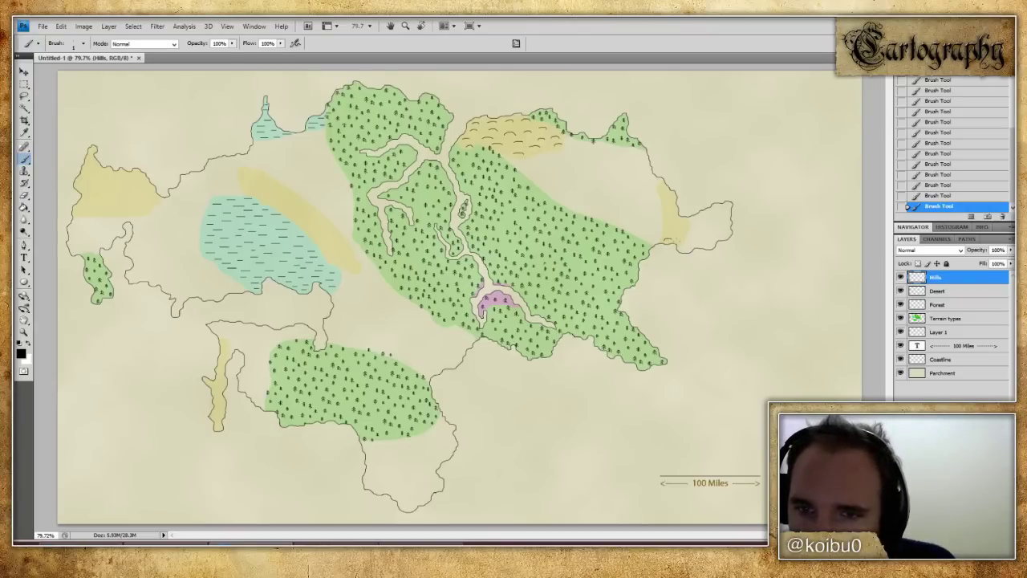
- Draw hill arcs across the yellow areas on the eastern coast, the narrow southwestern peninsula and the western headland
{"action": "left_click_drag", "start_coordinate": [670, 231], "coordinate": [677, 234]}
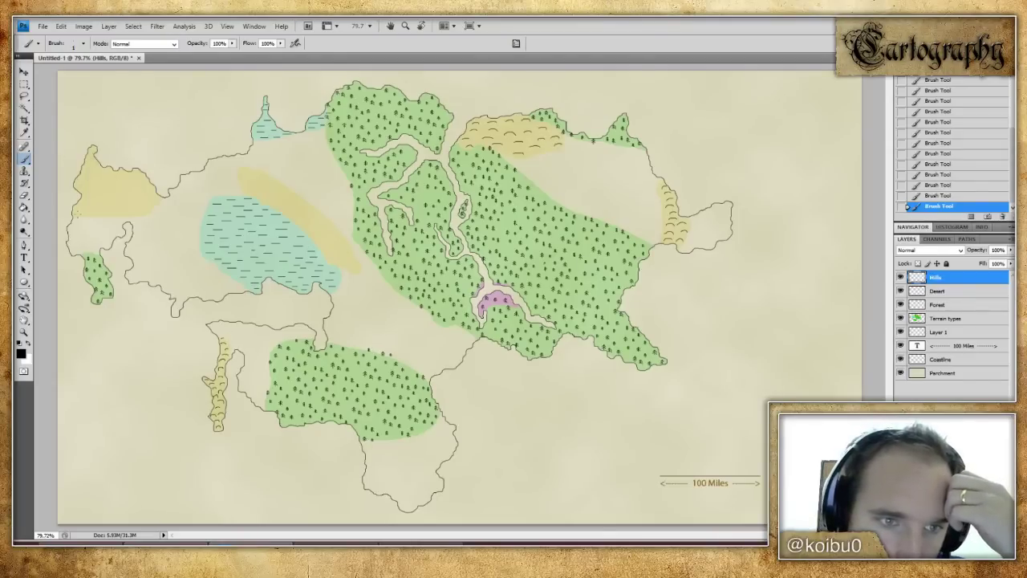
{"action": "left_click_drag", "start_coordinate": [89, 213], "coordinate": [112, 207]}
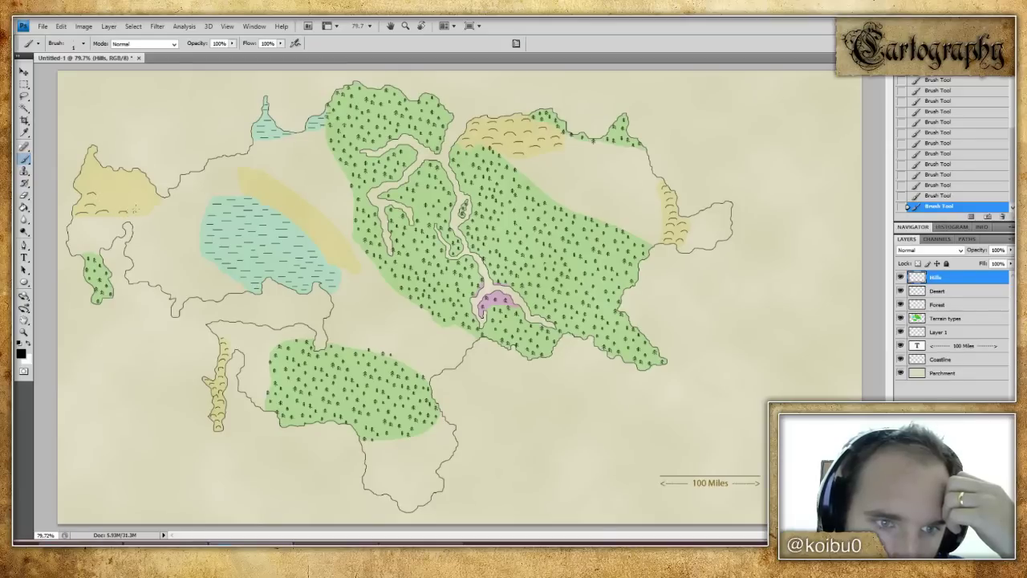
{"action": "left_click_drag", "start_coordinate": [124, 205], "coordinate": [129, 193]}
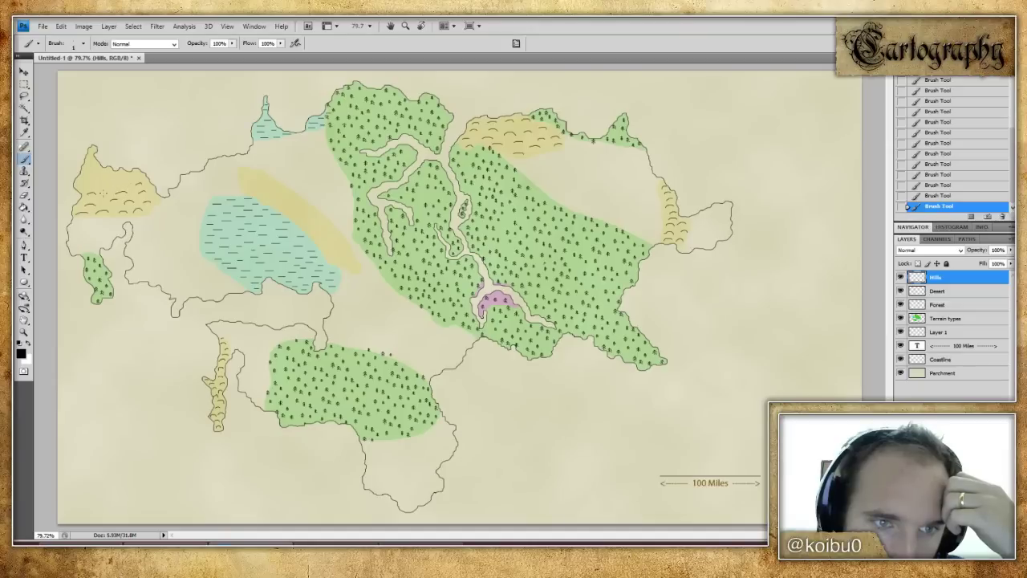
{"action": "mouse_move", "coordinate": [117, 182]}
{"action": "left_mouse_down"}
{"action": "mouse_move", "coordinate": [81, 185]}
{"action": "mouse_move", "coordinate": [98, 169]}
{"action": "left_mouse_up"}
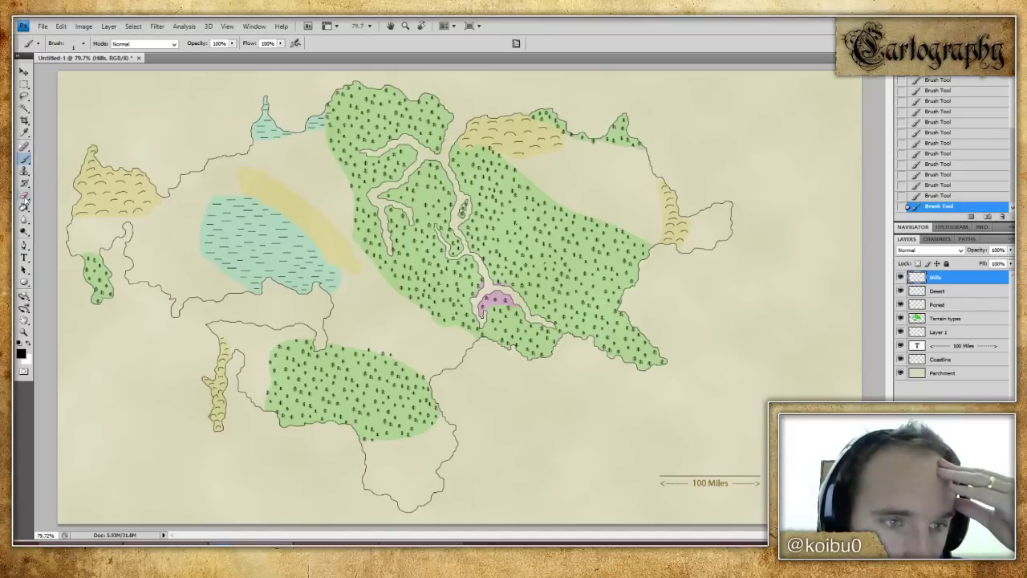
- Erase the upper hill arcs in the western headland and redraw them closer together up to the headland's tip
{"action": "left_click", "coordinate": [25, 196]}
{"action": "mouse_move", "coordinate": [119, 171]}
{"action": "left_mouse_down"}
{"action": "mouse_move", "coordinate": [88, 175]}
{"action": "mouse_move", "coordinate": [95, 160]}
{"action": "mouse_move", "coordinate": [78, 182]}
{"action": "mouse_move", "coordinate": [135, 172]}
{"action": "left_mouse_up"}
{"action": "left_click_drag", "start_coordinate": [119, 182], "coordinate": [144, 175]}
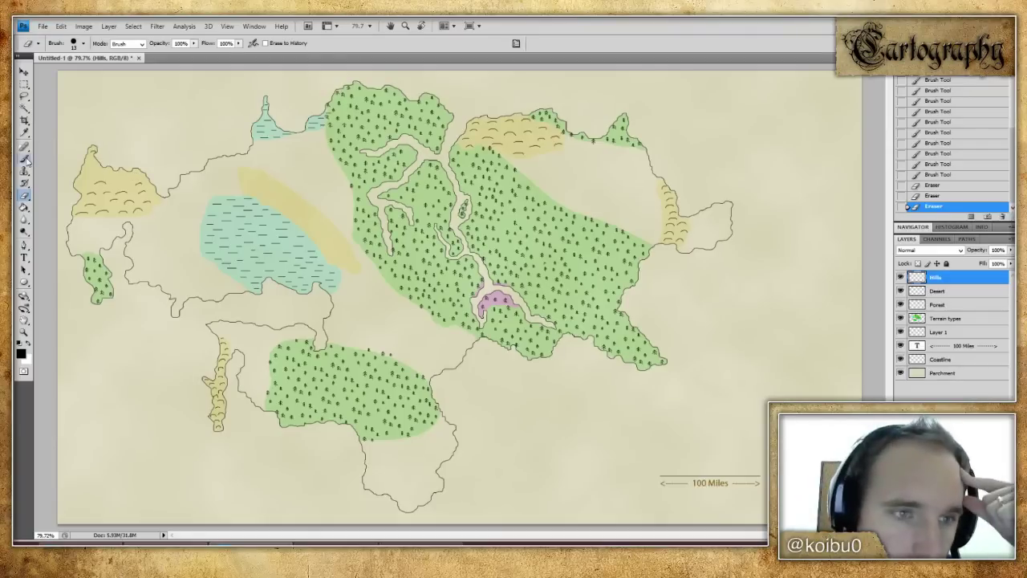
{"action": "key", "text": "b"}
{"action": "mouse_move", "coordinate": [134, 178]}
{"action": "left_mouse_down"}
{"action": "mouse_move", "coordinate": [145, 178]}
{"action": "mouse_move", "coordinate": [104, 186]}
{"action": "mouse_move", "coordinate": [118, 176]}
{"action": "mouse_move", "coordinate": [101, 183]}
{"action": "mouse_move", "coordinate": [97, 157]}
{"action": "left_mouse_up"}
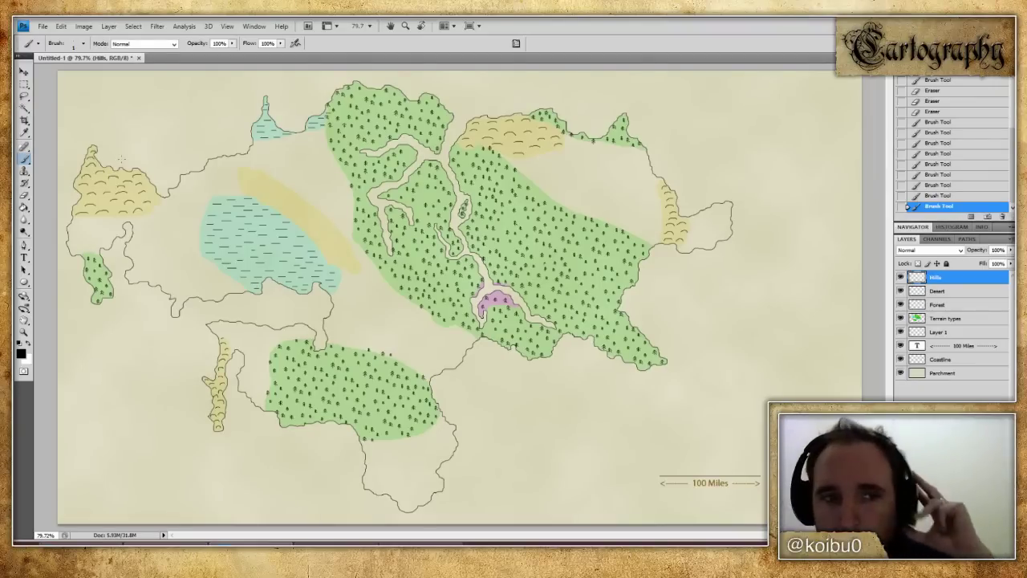
- Erase the lower rows of hill arcs in the western headland and redraw them to match the upper ones
{"action": "key", "text": "e"}
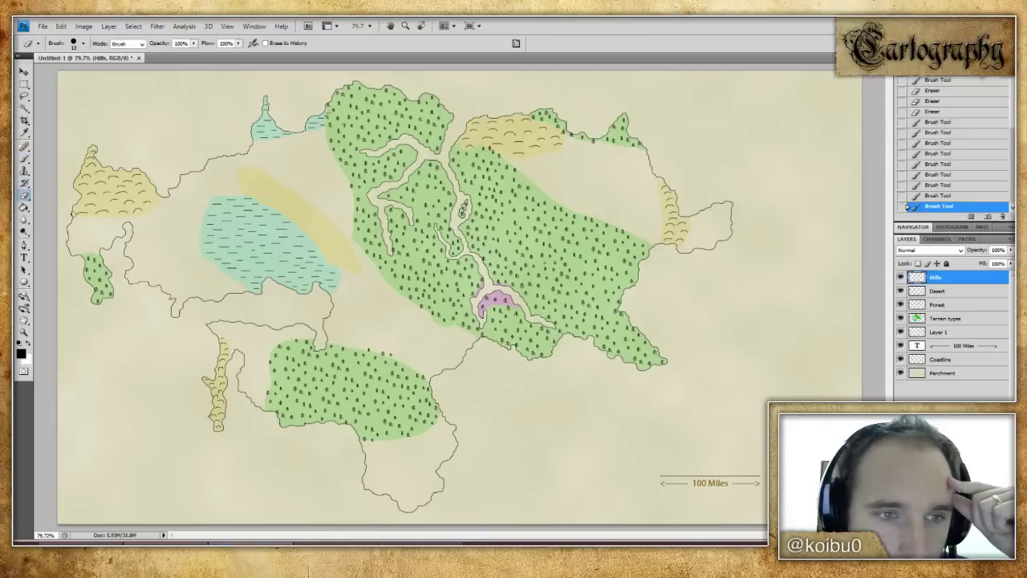
{"action": "mouse_move", "coordinate": [123, 211]}
{"action": "left_mouse_down"}
{"action": "mouse_move", "coordinate": [85, 205]}
{"action": "mouse_move", "coordinate": [155, 204]}
{"action": "mouse_move", "coordinate": [137, 191]}
{"action": "mouse_move", "coordinate": [74, 194]}
{"action": "left_mouse_up"}
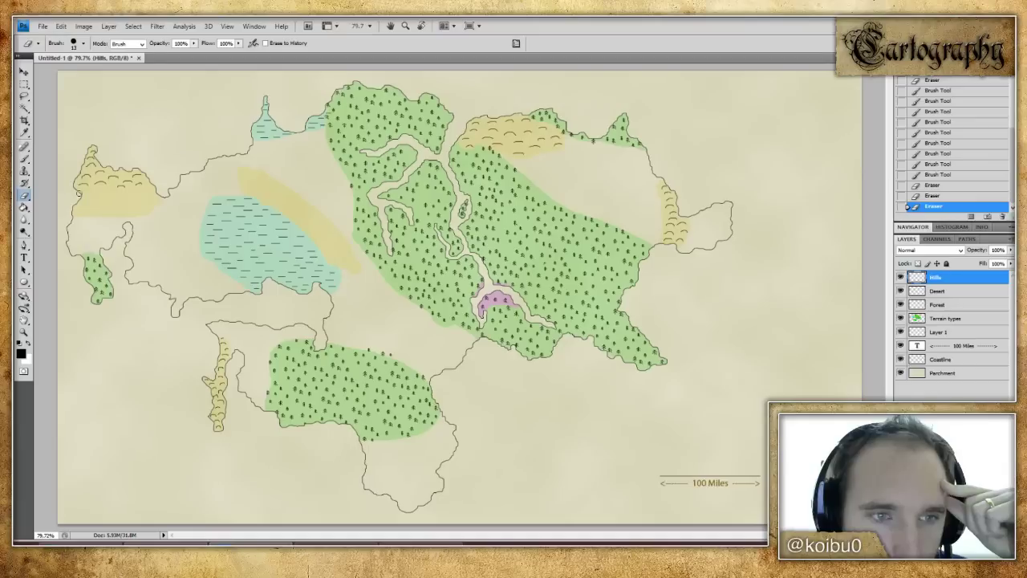
{"action": "left_click", "coordinate": [25, 159]}
{"action": "mouse_move", "coordinate": [96, 193]}
{"action": "left_mouse_down"}
{"action": "mouse_move", "coordinate": [142, 194]}
{"action": "mouse_move", "coordinate": [92, 205]}
{"action": "mouse_move", "coordinate": [105, 212]}
{"action": "mouse_move", "coordinate": [158, 200]}
{"action": "left_mouse_up"}
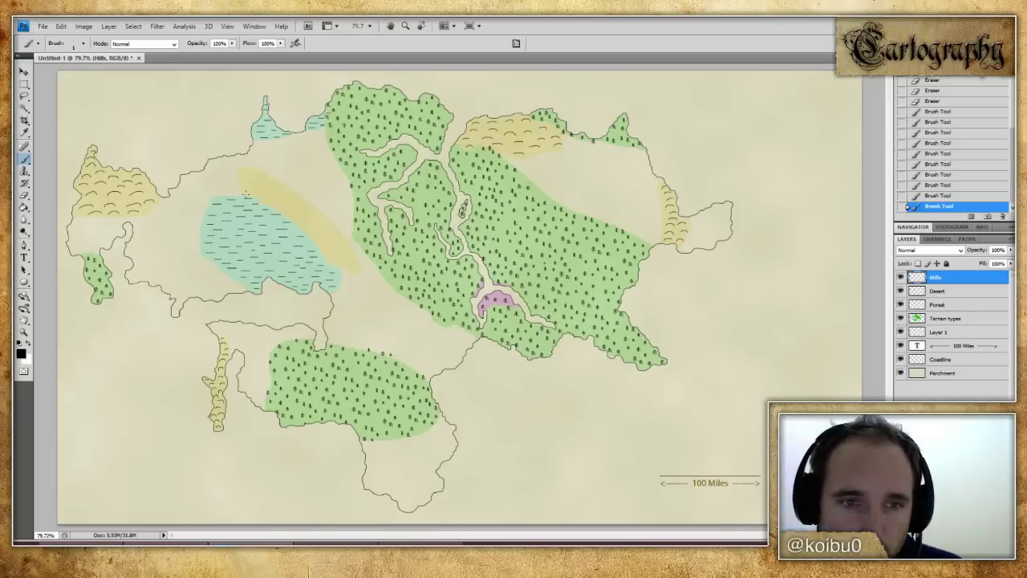
- Fill the diagonal yellow band with rounded hills along its southwestern edge and pointed mountain peaks beside them, reworking the southeastern ones
{"action": "left_click_drag", "start_coordinate": [245, 191], "coordinate": [255, 196]}
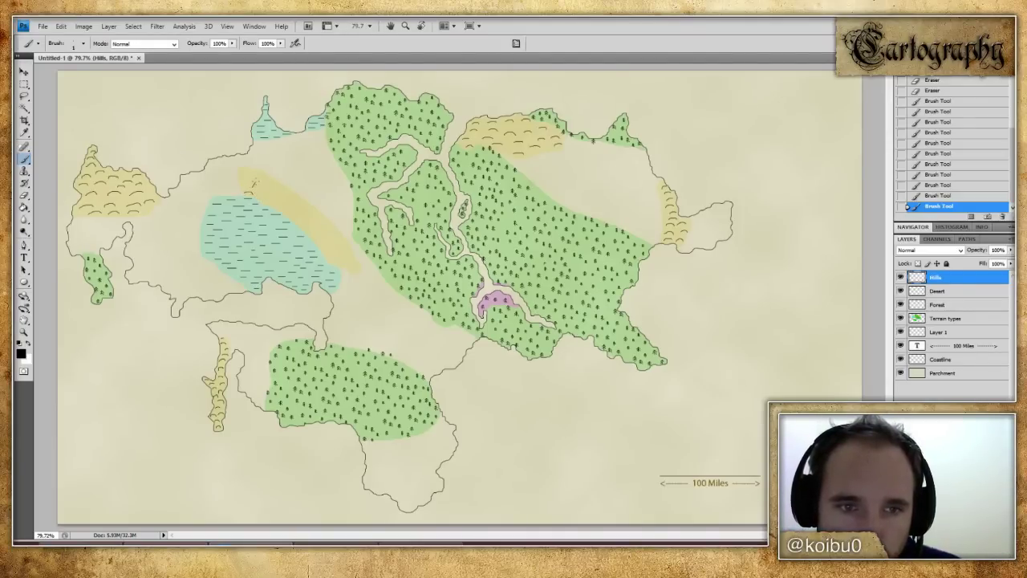
{"action": "left_click_drag", "start_coordinate": [255, 185], "coordinate": [292, 210]}
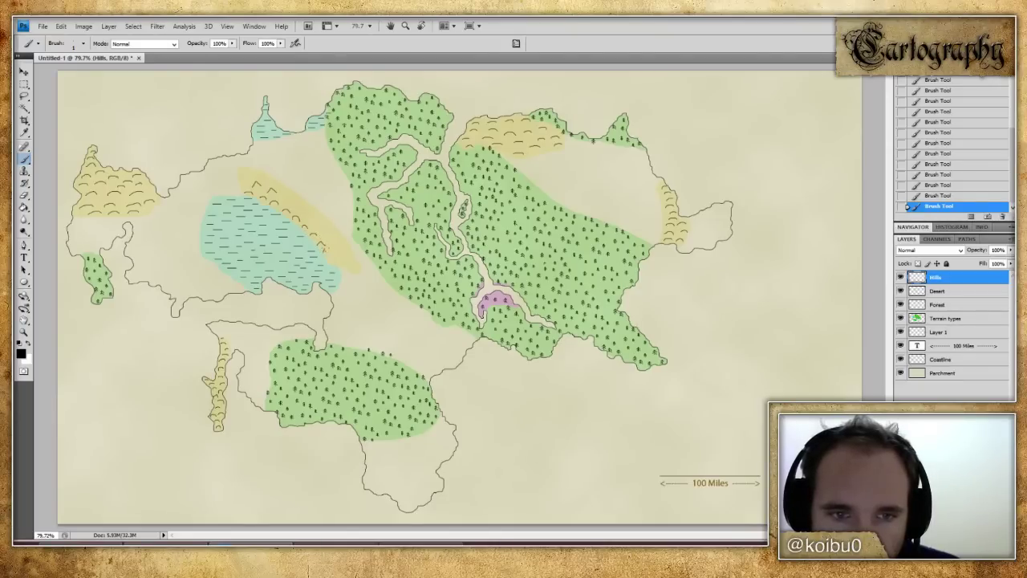
{"action": "left_click_drag", "start_coordinate": [329, 256], "coordinate": [342, 263]}
{"action": "key", "text": "ctrl+alt+z"}
{"action": "key", "text": "ctrl+alt+z"}
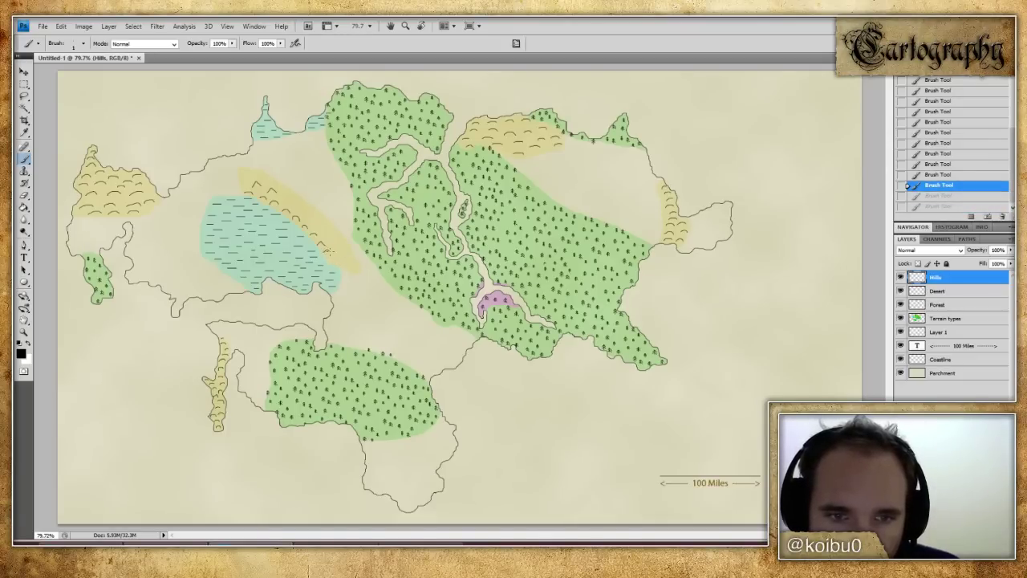
{"action": "key", "text": "ctrl+shift+z"}
{"action": "key", "text": "ctrl+shift+z"}
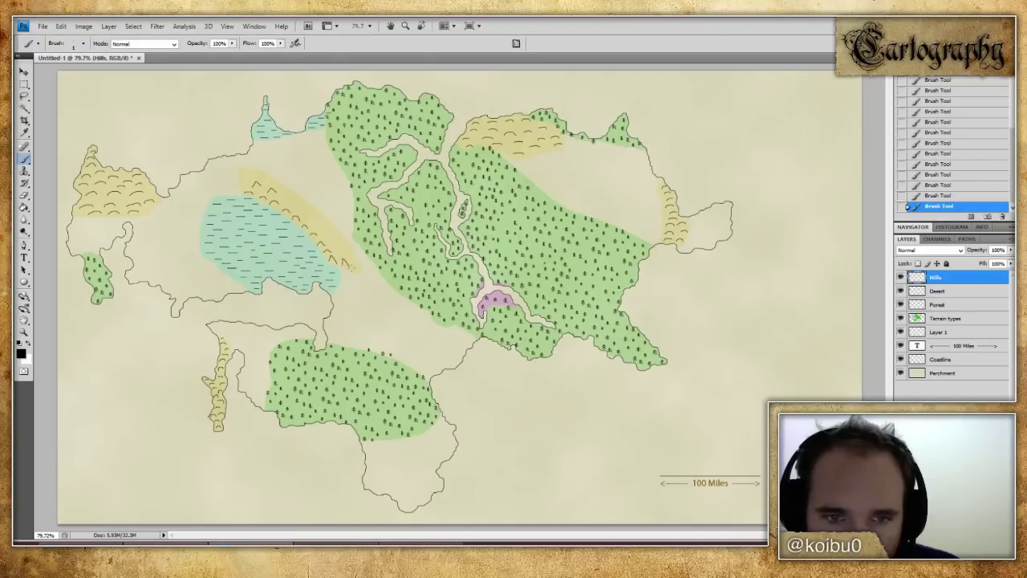
{"action": "key", "text": "ctrl+alt+z"}
{"action": "key", "text": "ctrl+alt+z"}
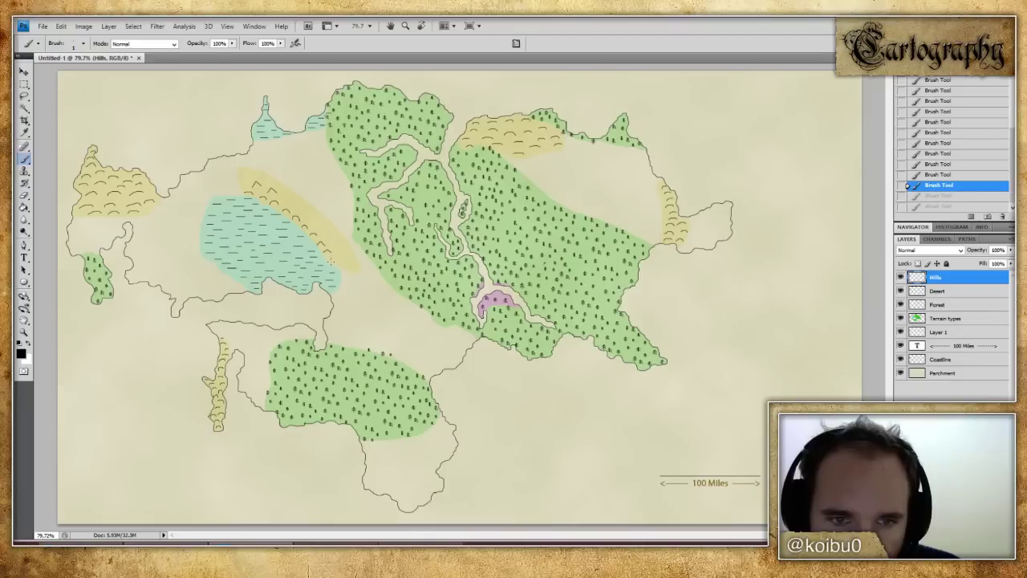
{"action": "key", "text": "ctrl+shift+z"}
{"action": "key", "text": "ctrl+shift+z"}
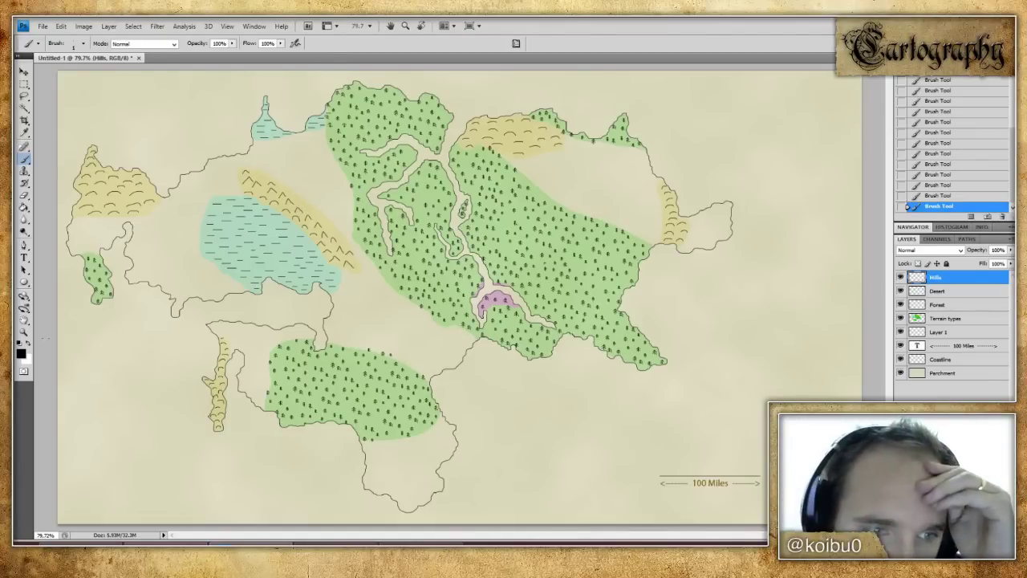
- Draw jagged snowcap lines across the pointed mountain peaks along the whole diagonal band beside the desert
{"action": "key", "text": "z"}
{"action": "left_click", "coordinate": [224, 187]}
{"action": "left_click", "coordinate": [223, 186]}
{"action": "left_click", "coordinate": [223, 187]}
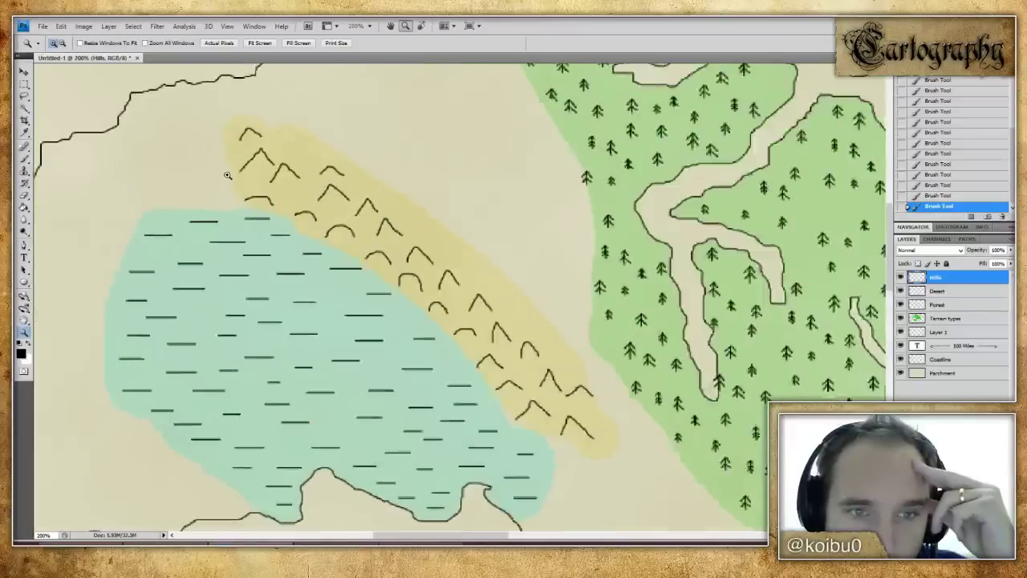
{"action": "key", "text": "b"}
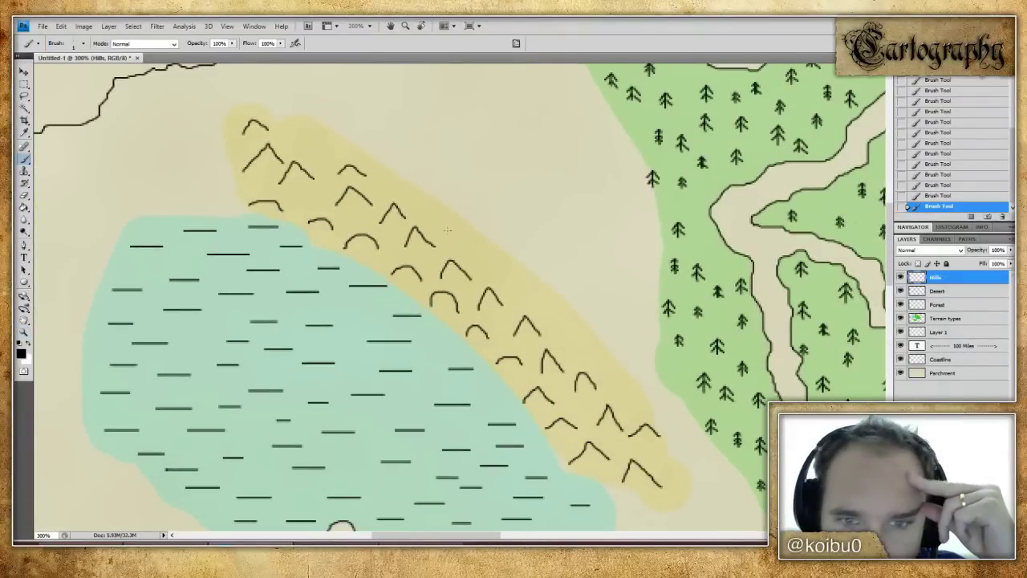
{"action": "mouse_move", "coordinate": [444, 269]}
{"action": "left_mouse_down"}
{"action": "mouse_move", "coordinate": [461, 270]}
{"action": "mouse_move", "coordinate": [528, 326]}
{"action": "left_mouse_up"}
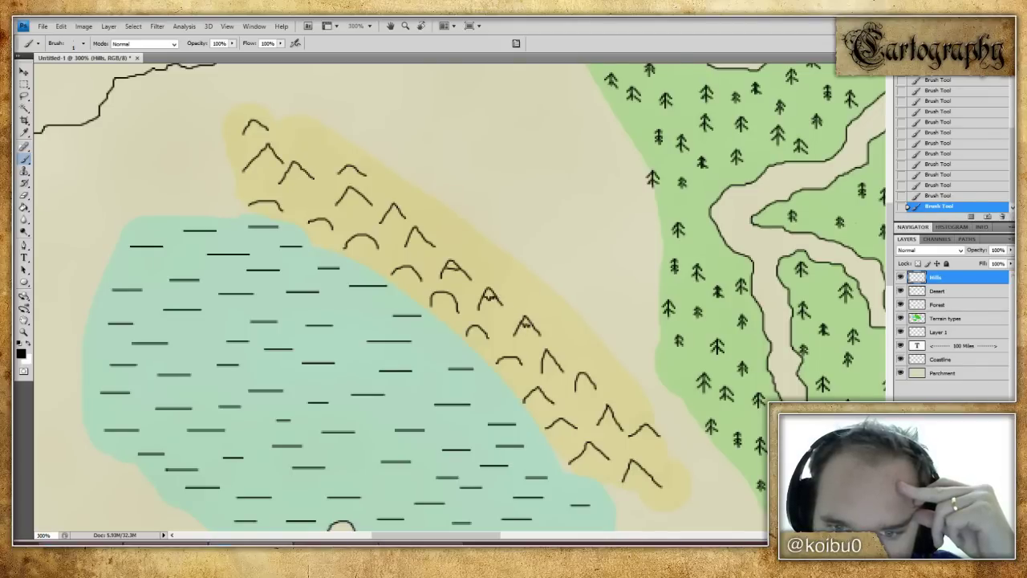
{"action": "left_click_drag", "start_coordinate": [414, 235], "coordinate": [399, 214]}
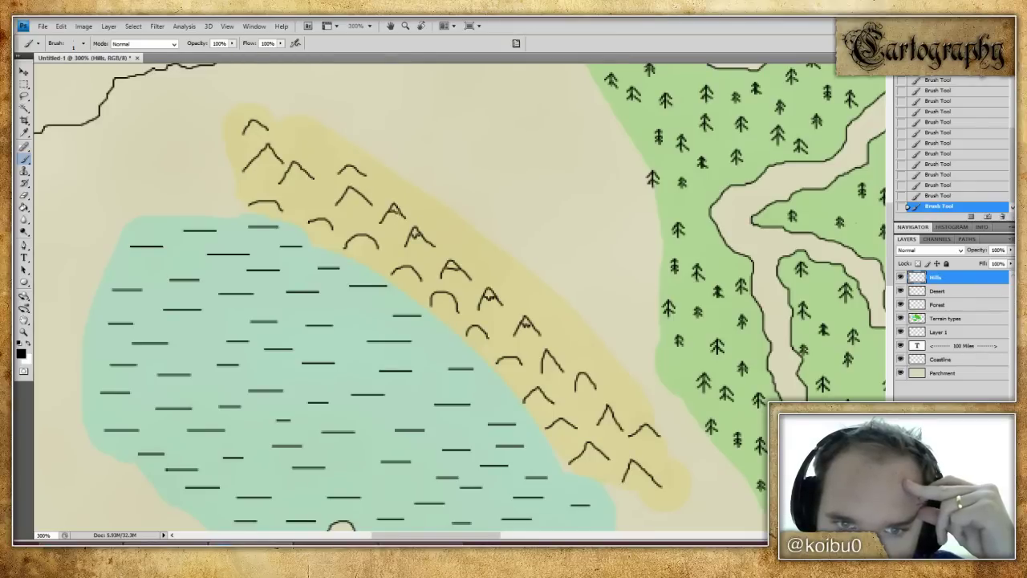
{"action": "left_click_drag", "start_coordinate": [343, 197], "coordinate": [362, 197]}
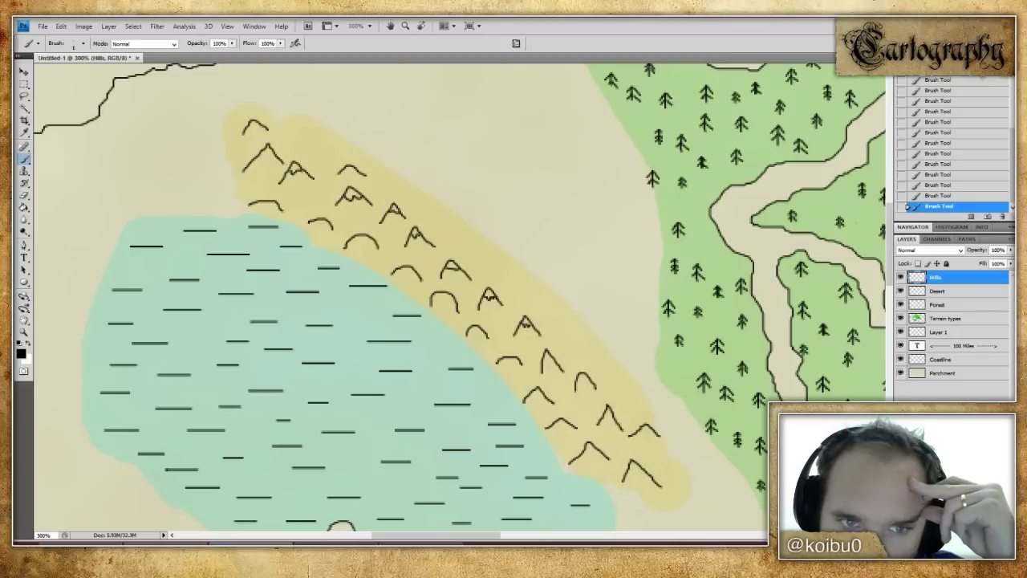
{"action": "mouse_move", "coordinate": [256, 157]}
{"action": "left_mouse_down"}
{"action": "mouse_move", "coordinate": [274, 153]}
{"action": "mouse_move", "coordinate": [259, 127]}
{"action": "left_mouse_up"}
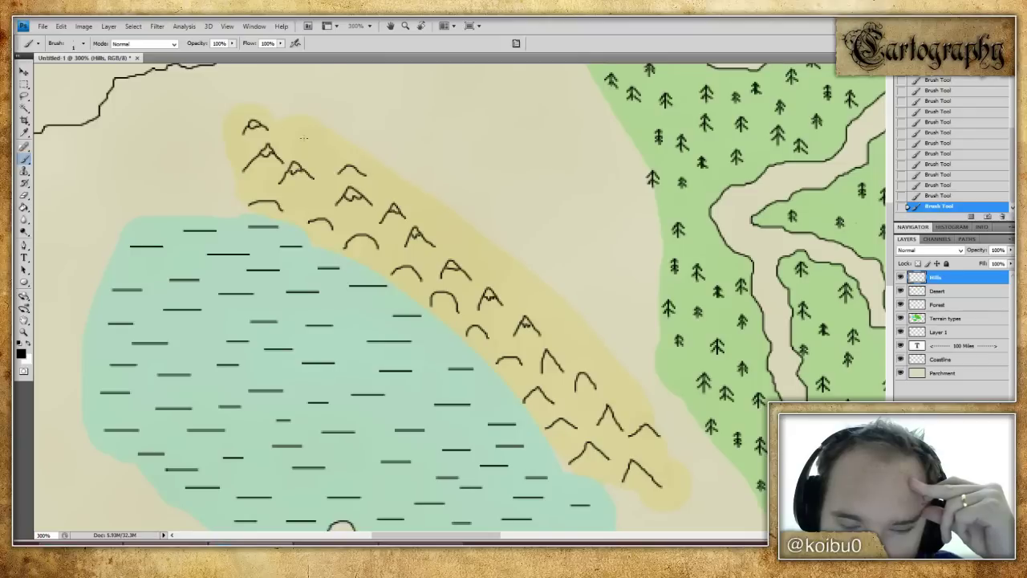
{"action": "left_click_drag", "start_coordinate": [544, 362], "coordinate": [591, 383]}
{"action": "left_click_drag", "start_coordinate": [603, 419], "coordinate": [654, 431]}
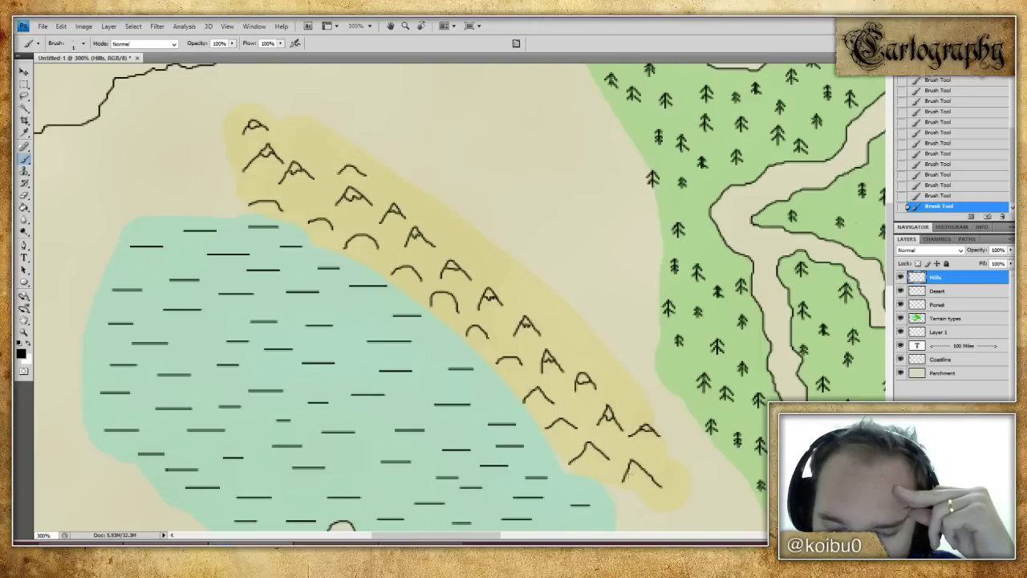
{"action": "left_click_drag", "start_coordinate": [626, 471], "coordinate": [647, 472]}
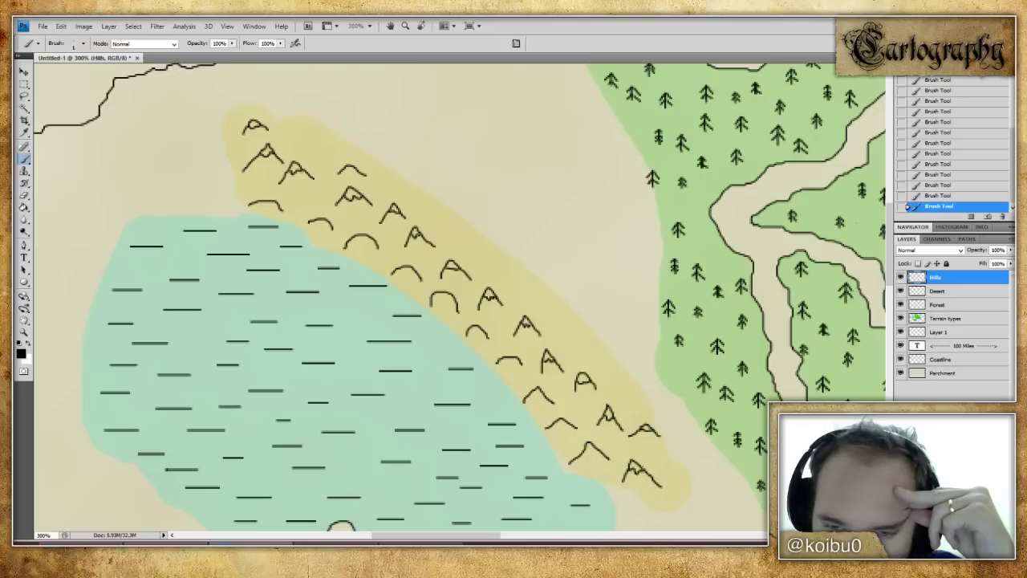
{"action": "left_click_drag", "start_coordinate": [581, 454], "coordinate": [602, 448]}
- Draw a row of small hill arcs along the northeastern edge of the diagonal yellow band
{"action": "scroll", "coordinate": [321, 281], "scroll_direction": "up", "scroll_amount": 1}
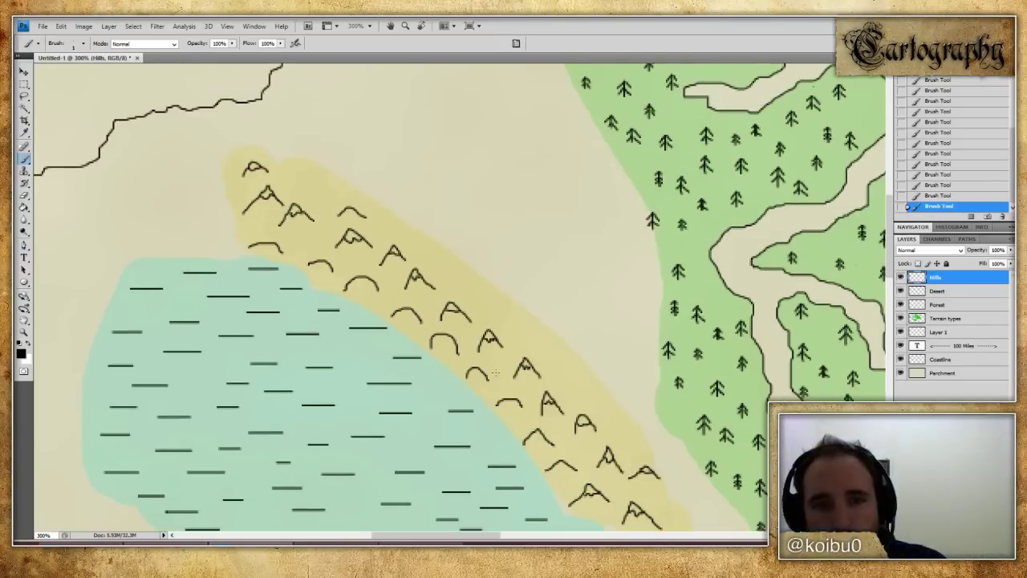
{"action": "mouse_move", "coordinate": [302, 186]}
{"action": "left_mouse_down"}
{"action": "mouse_move", "coordinate": [309, 177]}
{"action": "mouse_move", "coordinate": [325, 185]}
{"action": "left_mouse_up"}
{"action": "left_click_drag", "start_coordinate": [421, 258], "coordinate": [443, 262]}
{"action": "left_click_drag", "start_coordinate": [383, 233], "coordinate": [402, 234]}
{"action": "mouse_move", "coordinate": [469, 300]}
{"action": "left_mouse_down"}
{"action": "mouse_move", "coordinate": [471, 290]}
{"action": "mouse_move", "coordinate": [490, 297]}
{"action": "mouse_move", "coordinate": [598, 395]}
{"action": "left_mouse_up"}
{"action": "left_click_drag", "start_coordinate": [617, 429], "coordinate": [637, 434]}
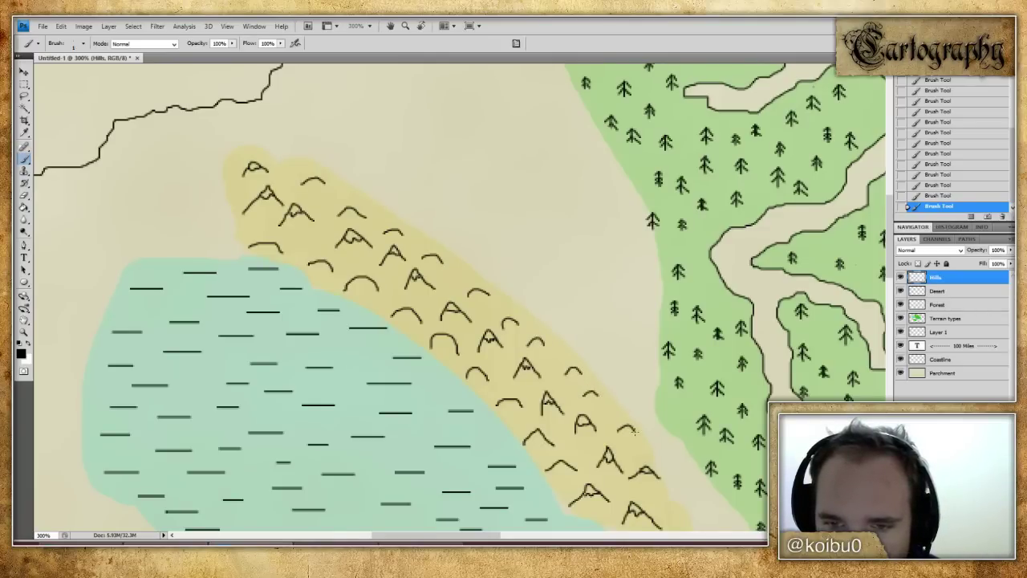
- Fit the whole map in view and hide the Terrain types layer's colors
{"action": "left_click", "coordinate": [24, 319]}
{"action": "double_click", "coordinate": [24, 319]}
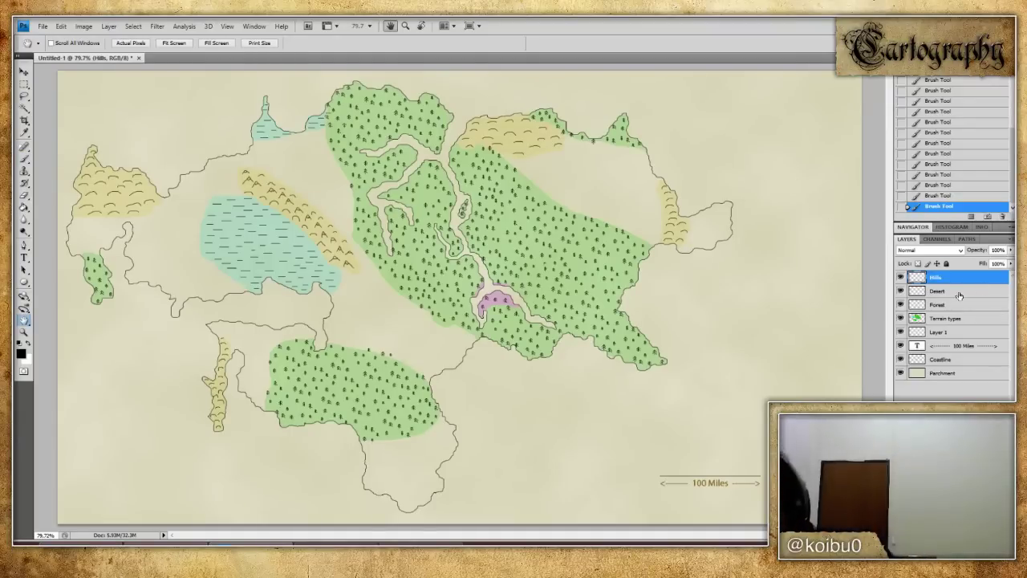
{"action": "left_click", "coordinate": [900, 318]}
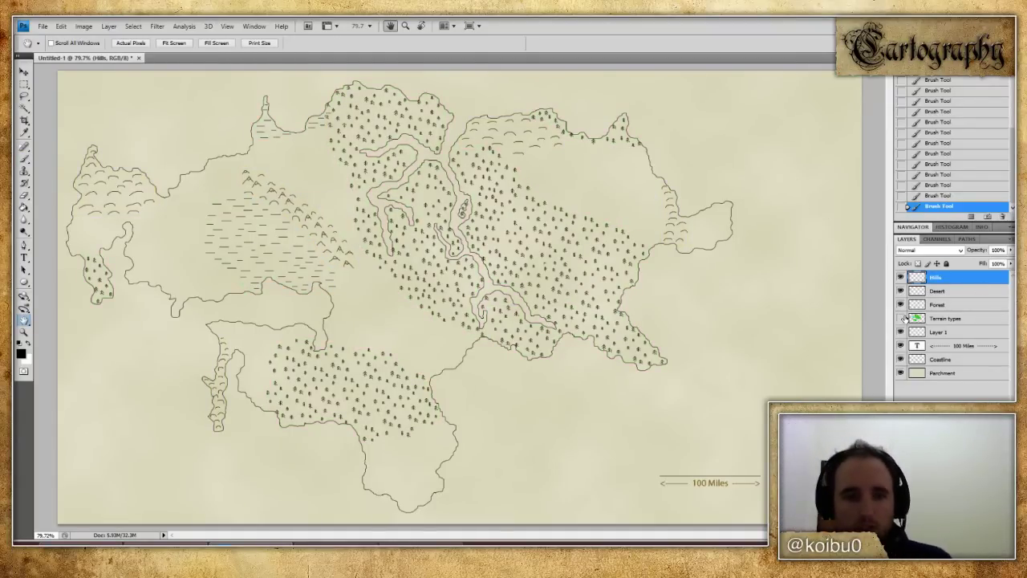
{"action": "left_click", "coordinate": [900, 318]}
{"action": "left_click", "coordinate": [900, 319]}
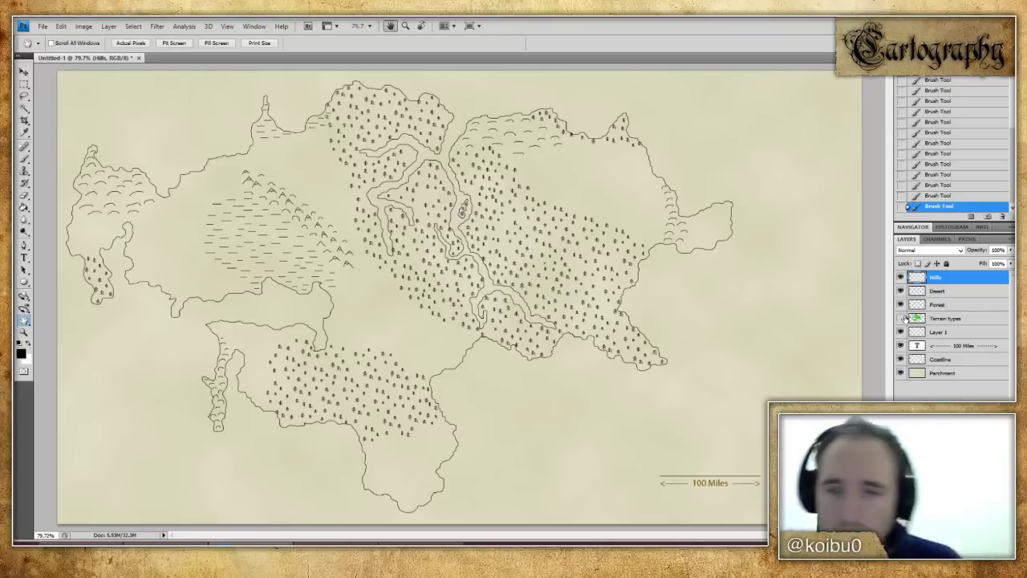
{"action": "left_click", "coordinate": [902, 319]}
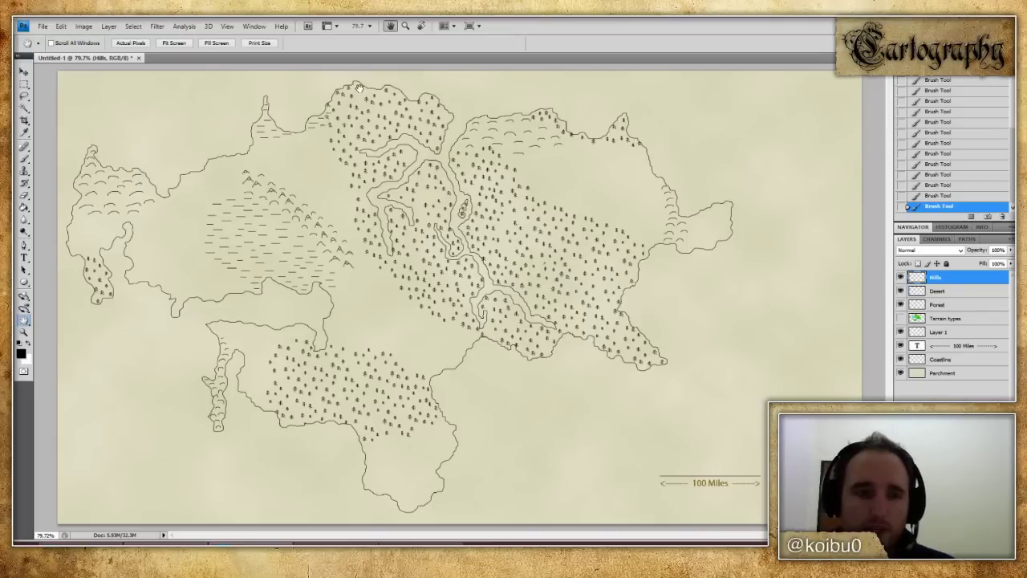
- Return to the Brush tool and enlarge its tip to 20
{"action": "left_click", "coordinate": [25, 157]}
{"action": "key", "text": "bracketright"}
{"action": "key", "text": "bracketright"}
{"action": "key", "text": "bracketright"}
{"action": "key", "text": "bracketright"}
{"action": "left_click", "coordinate": [632, 199]}
{"action": "left_click", "coordinate": [169, 243]}
{"action": "left_click", "coordinate": [437, 362]}
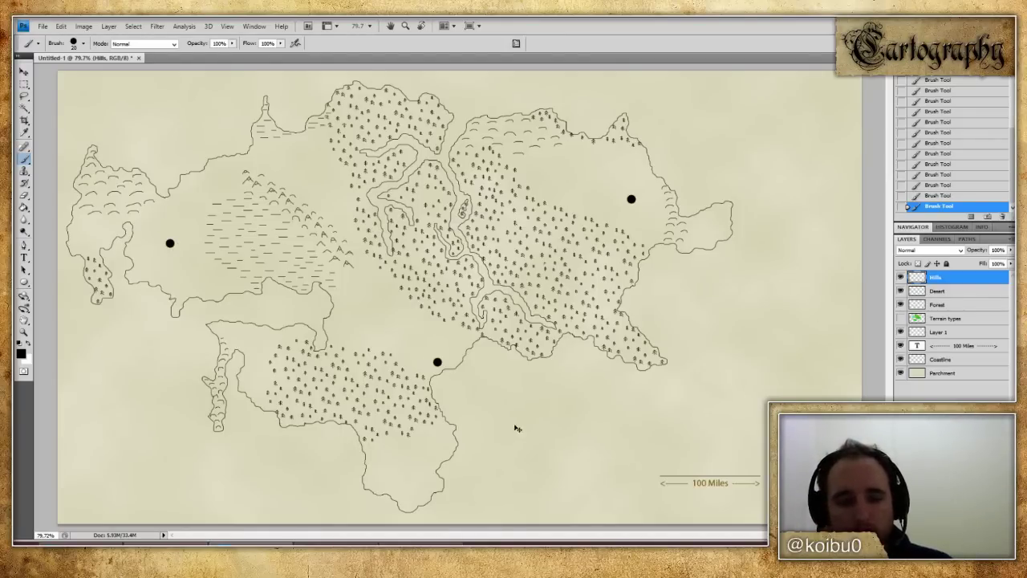
{"action": "key", "text": "ctrl+alt+z"}
{"action": "key", "text": "ctrl+alt+z"}
{"action": "key", "text": "ctrl+alt+z"}
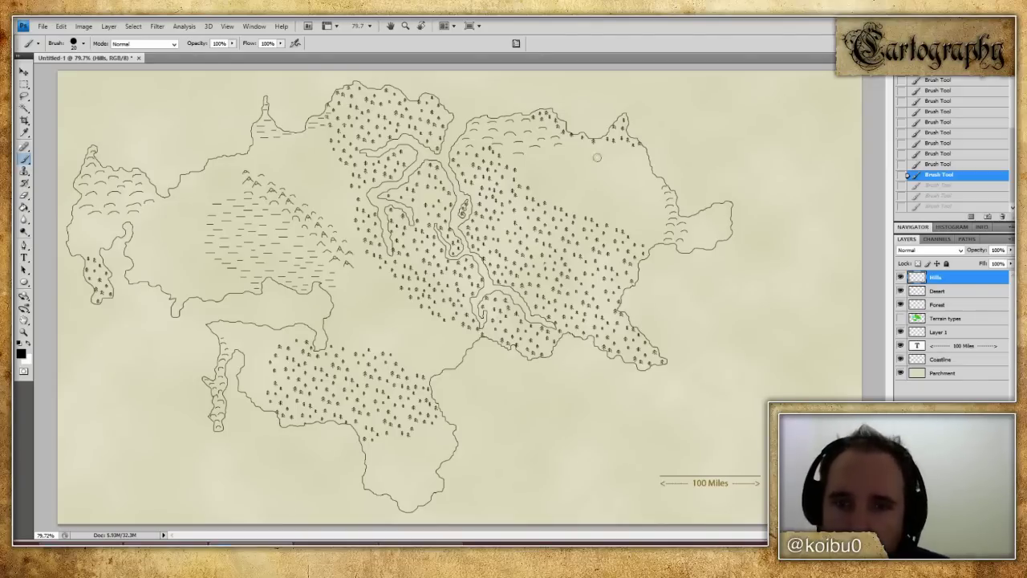
{"action": "mouse_move", "coordinate": [611, 167]}
{"action": "left_mouse_down"}
{"action": "mouse_move", "coordinate": [603, 172]}
{"action": "mouse_move", "coordinate": [615, 184]}
{"action": "mouse_move", "coordinate": [610, 170]}
{"action": "left_mouse_up"}
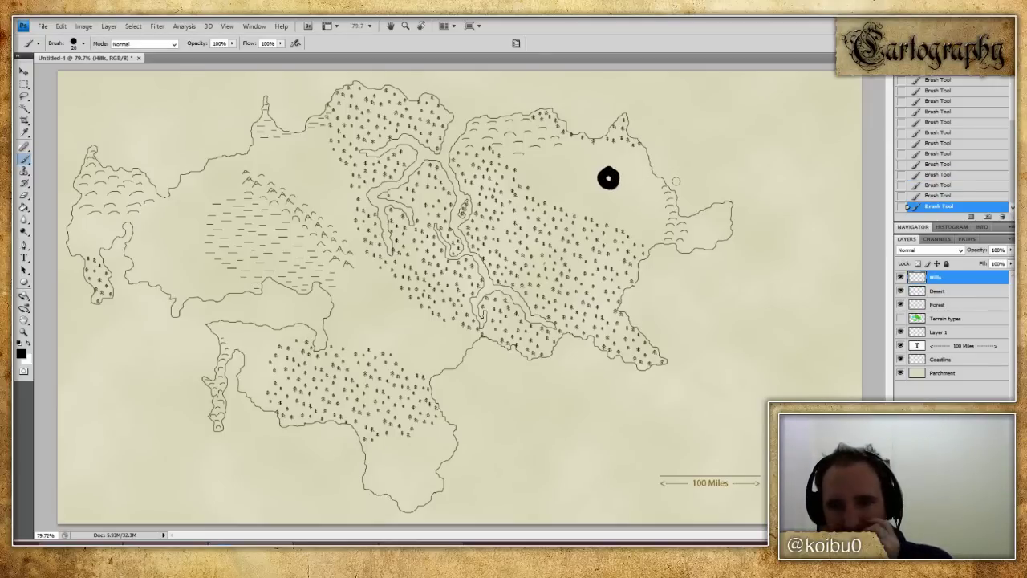
{"action": "key", "text": "ctrl+z"}
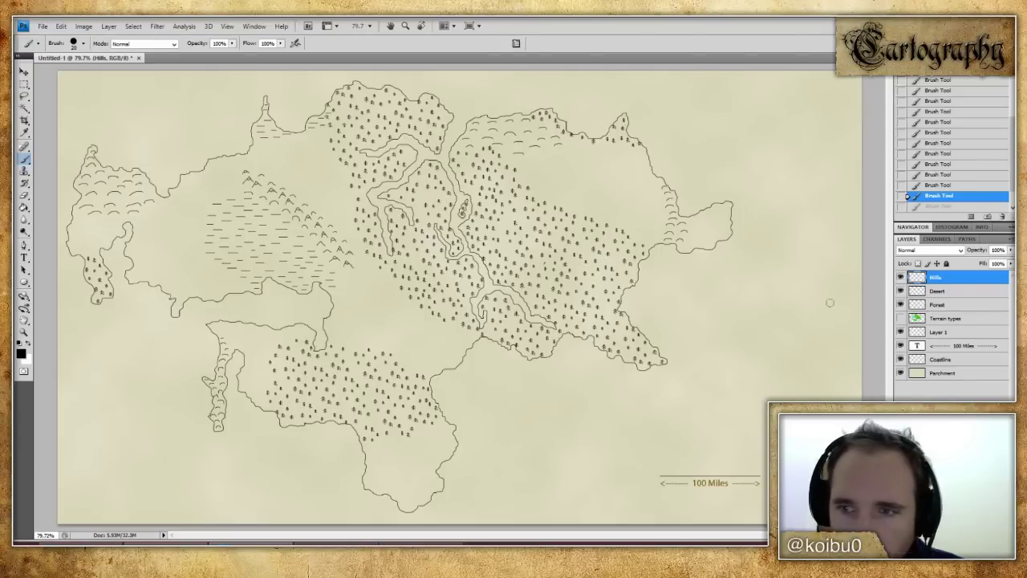
- Create a new layer above Hills and name it City
{"action": "key", "text": "ctrl+shift+alt+n"}
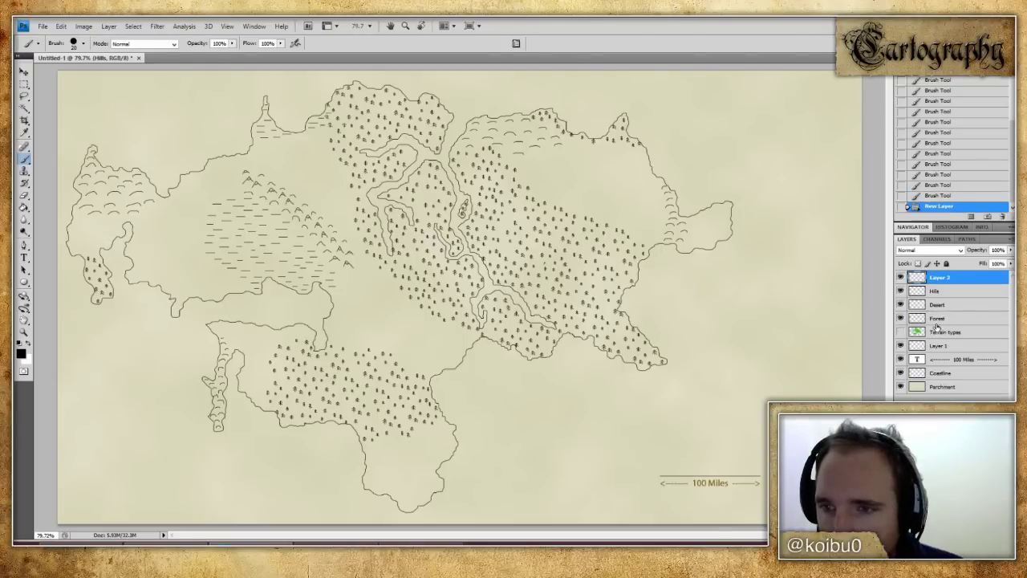
{"action": "right_click", "coordinate": [963, 277]}
{"action": "left_click", "coordinate": [967, 285]}
{"action": "type", "text": "Citry"}
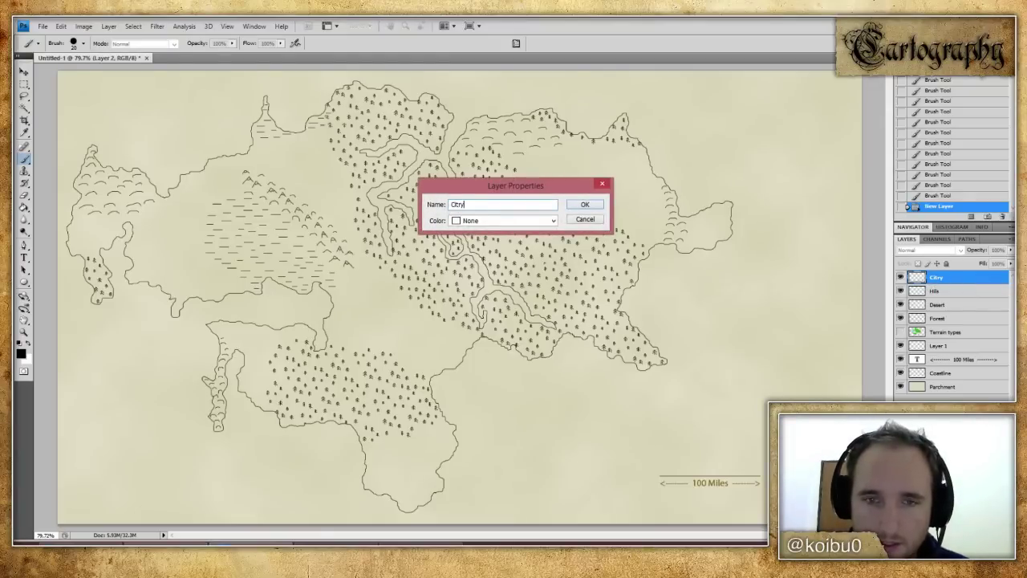
{"action": "key", "text": "Return"}
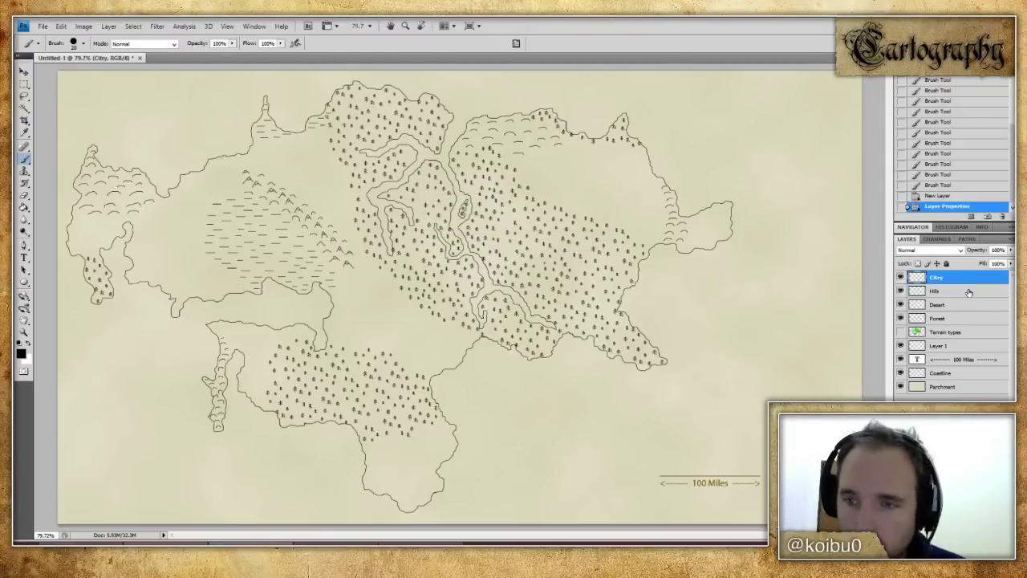
{"action": "right_click", "coordinate": [971, 277]}
{"action": "left_click", "coordinate": [972, 282]}
{"action": "type", "text": "Cit"}
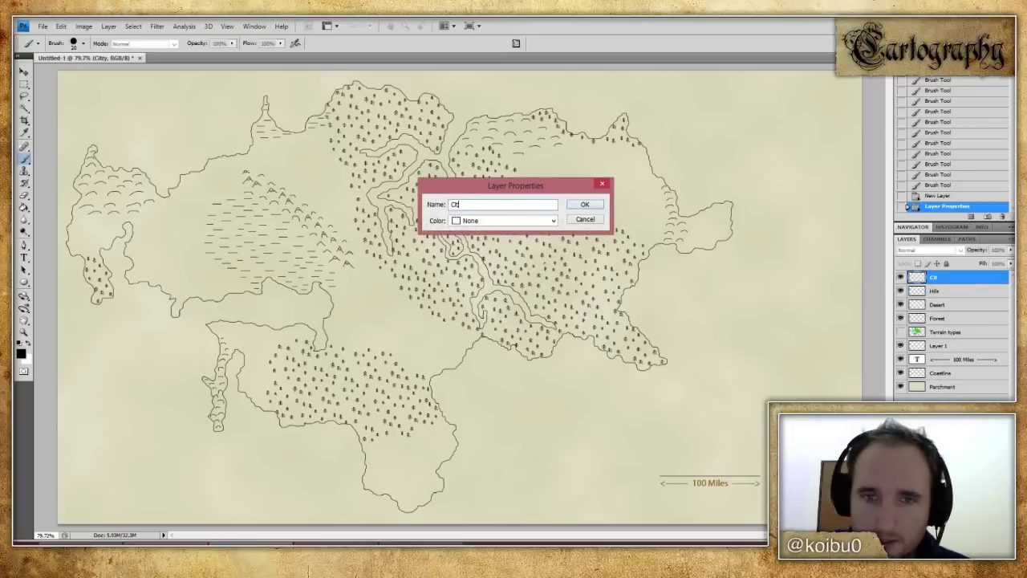
{"action": "type", "text": "y"}
{"action": "key", "text": "Return"}
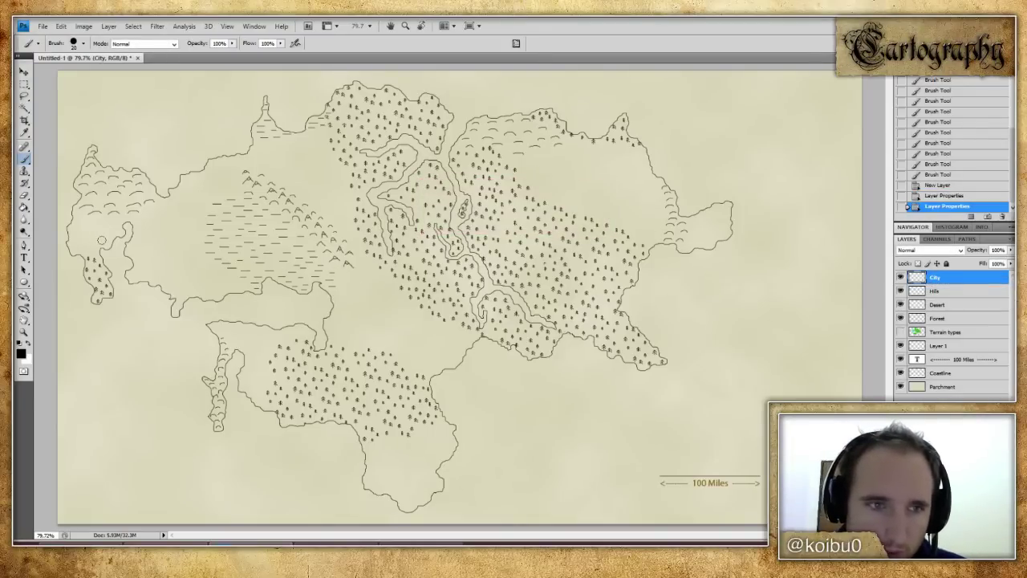
- Place a solid black city dot beside the small western inlet, just north of the small forest
{"action": "left_click", "coordinate": [104, 240]}
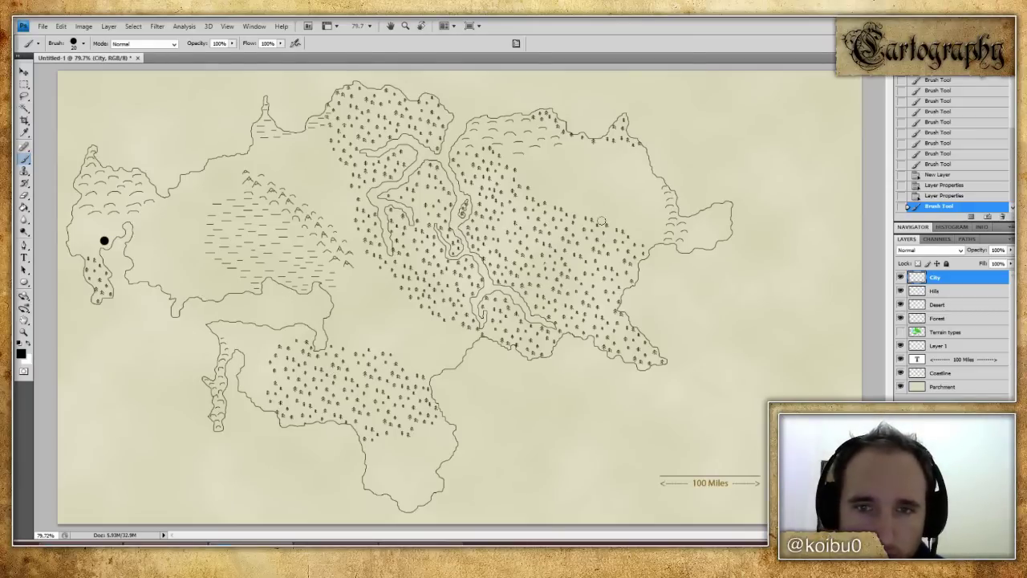
{"action": "key", "text": "ctrl+z"}
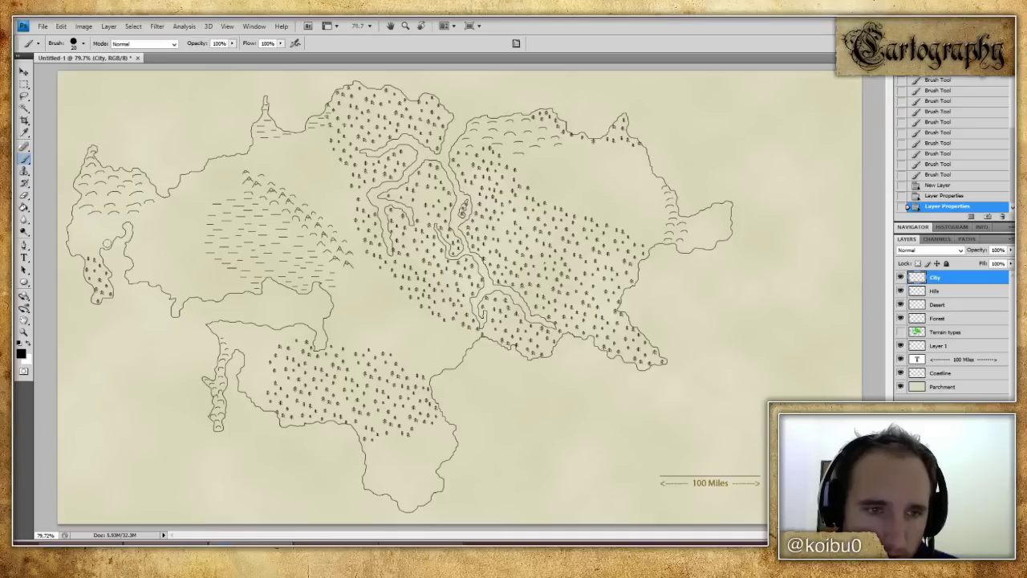
{"action": "left_click", "coordinate": [105, 244]}
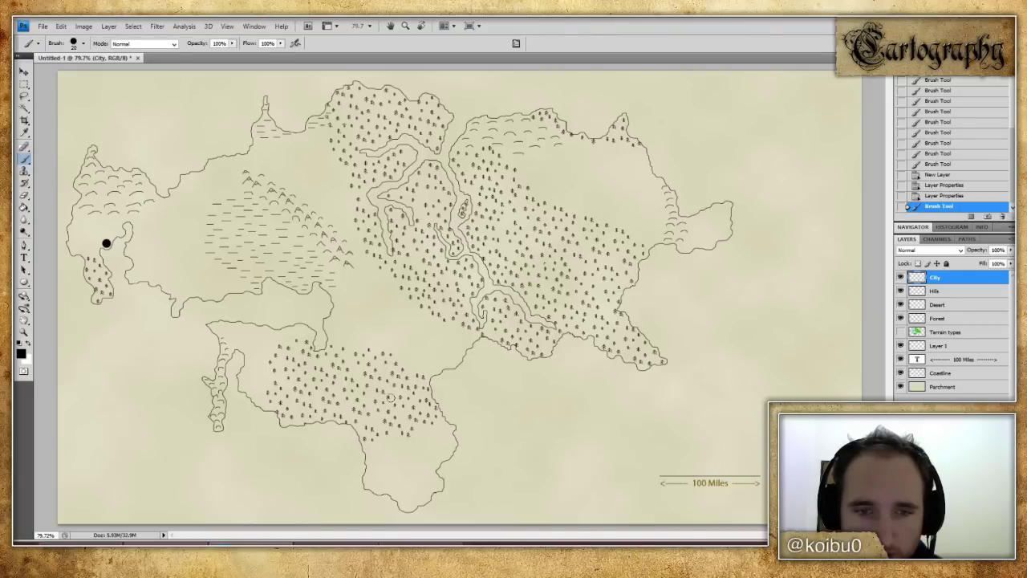
{"action": "left_click", "coordinate": [390, 398]}
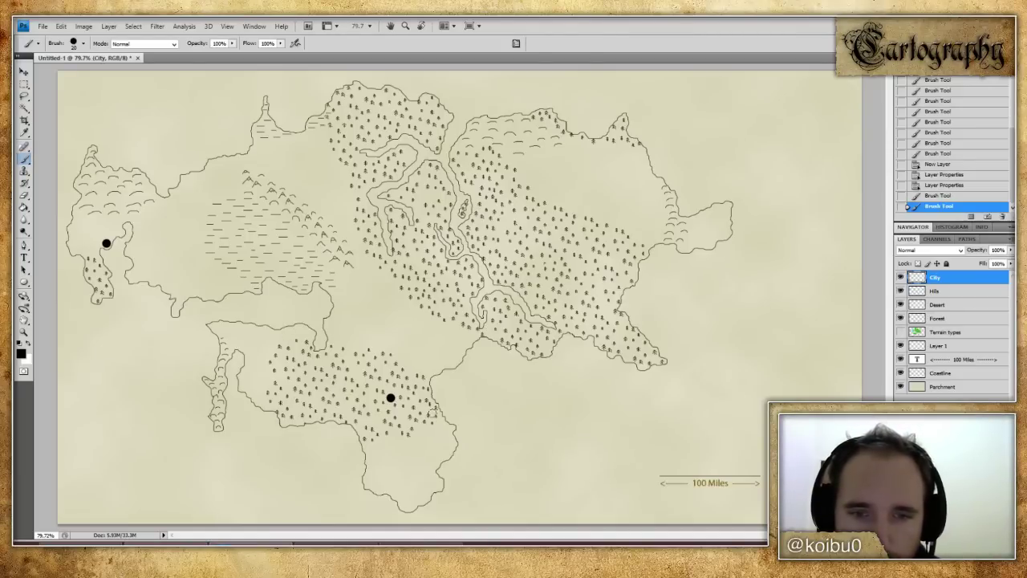
{"action": "key", "text": "ctrl+z"}
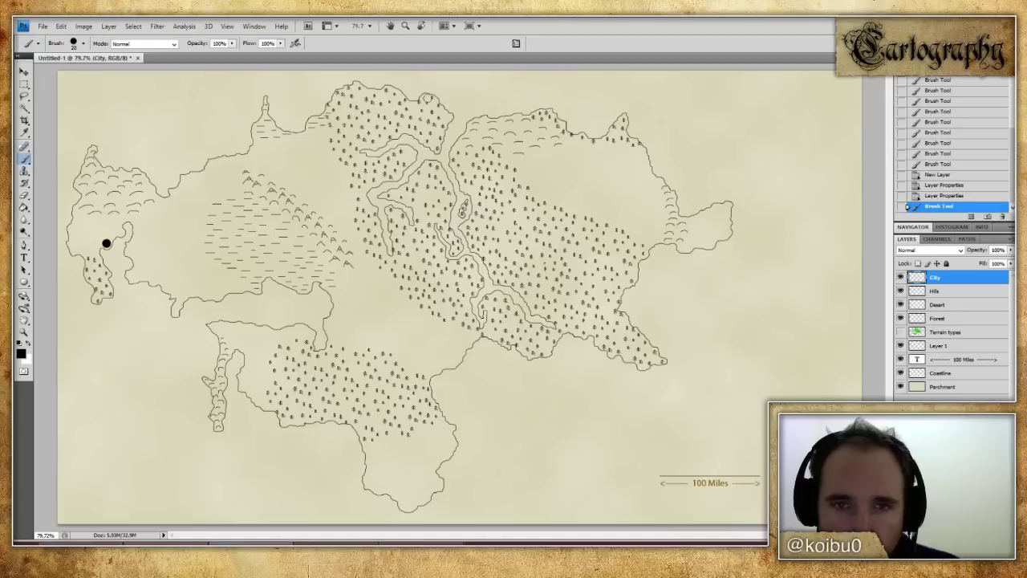
{"action": "key", "text": "bracketleft"}
{"action": "key", "text": "bracketleft"}
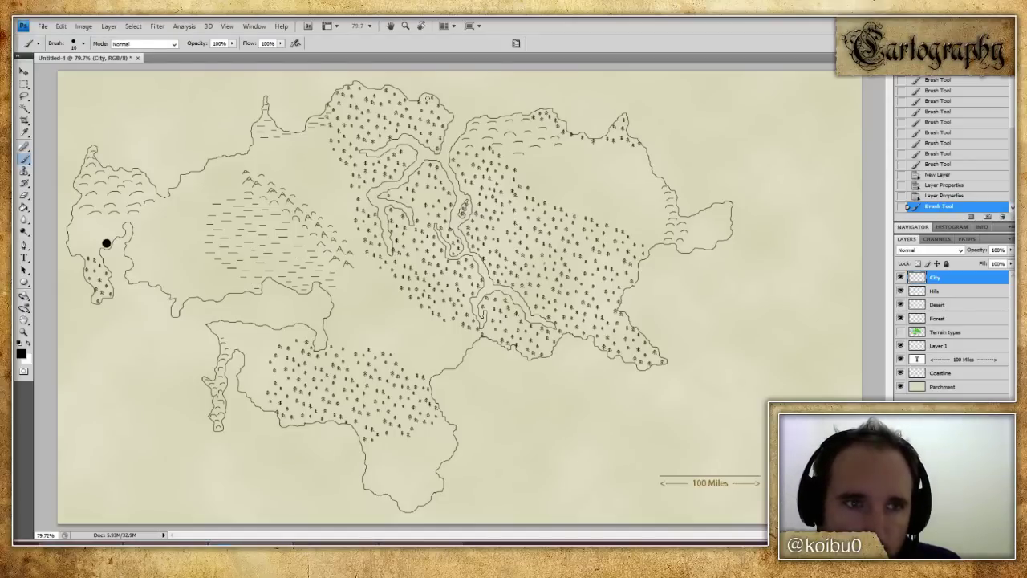
{"action": "left_click", "coordinate": [521, 209]}
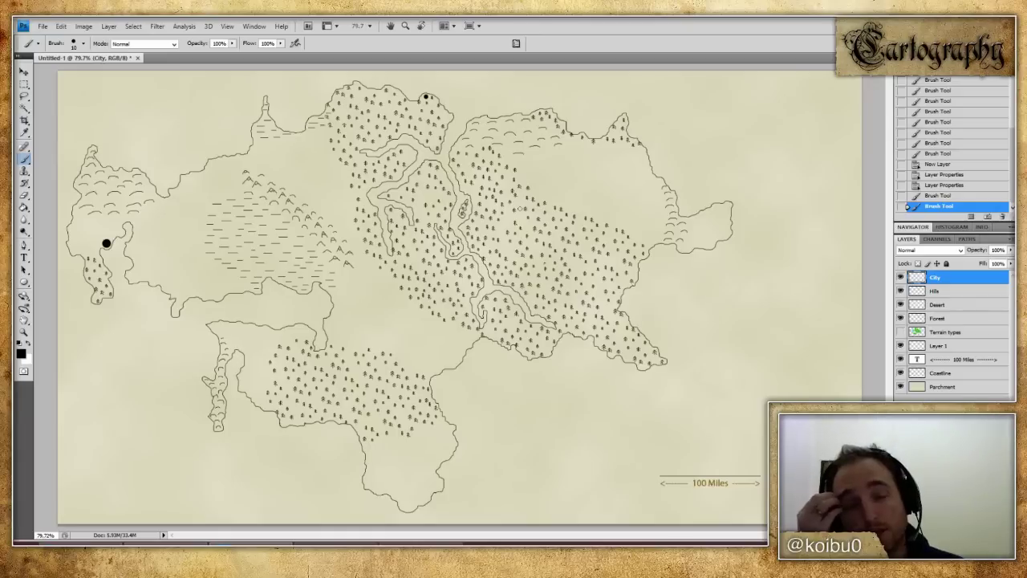
{"action": "left_click", "coordinate": [522, 210]}
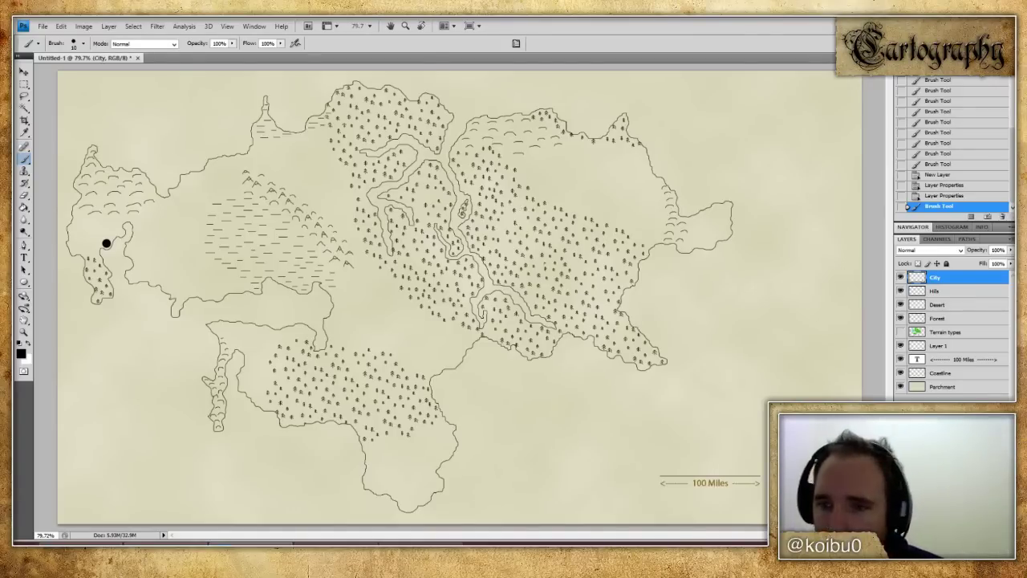
- Create a new layer between Forest and Terrain types and name it Kingdoms
{"action": "key", "text": "ctrl+shift+alt+n"}
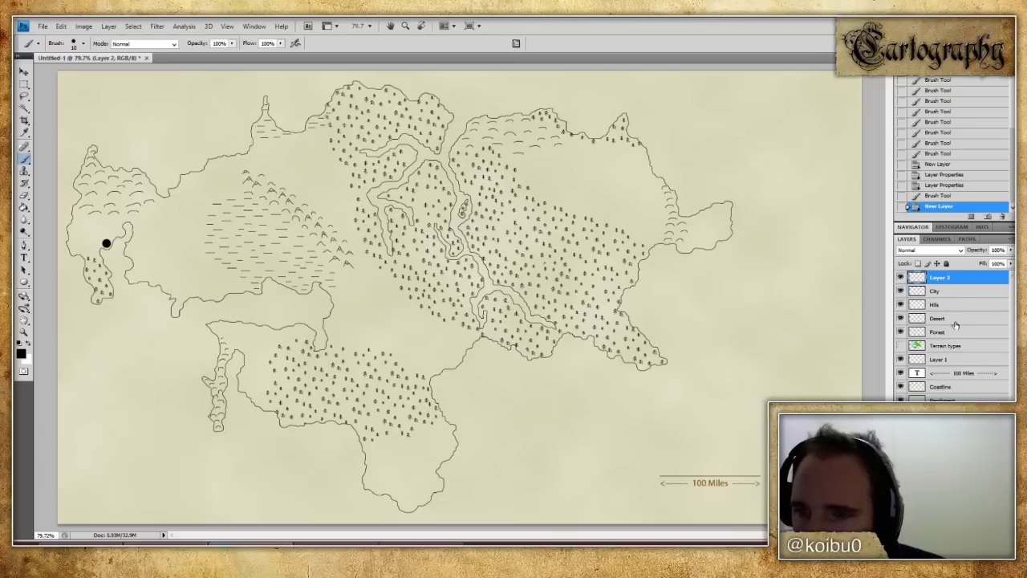
{"action": "left_click_drag", "start_coordinate": [935, 278], "coordinate": [947, 341]}
{"action": "right_click", "coordinate": [947, 341]}
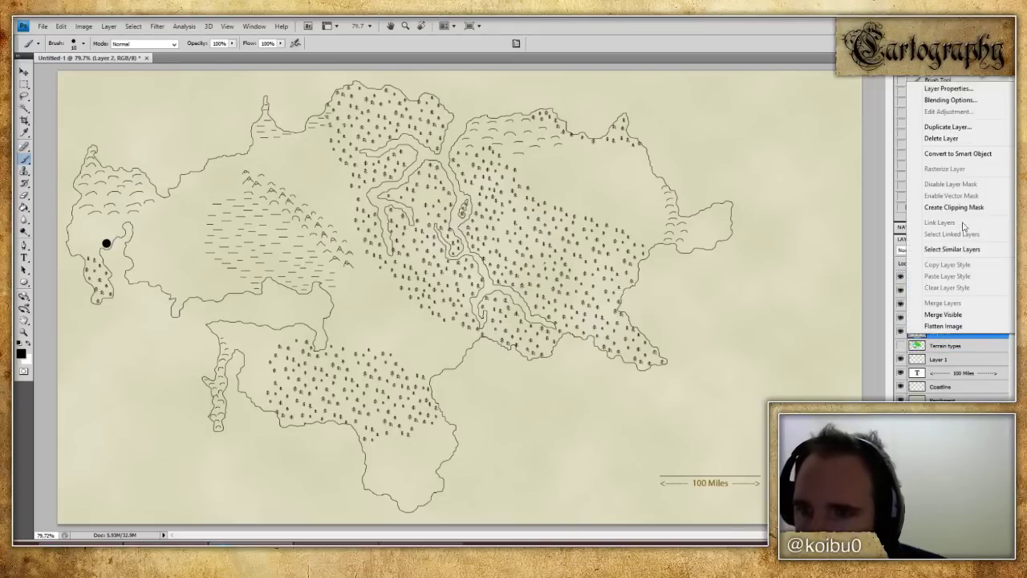
{"action": "left_click", "coordinate": [959, 96]}
{"action": "type", "text": "King"}
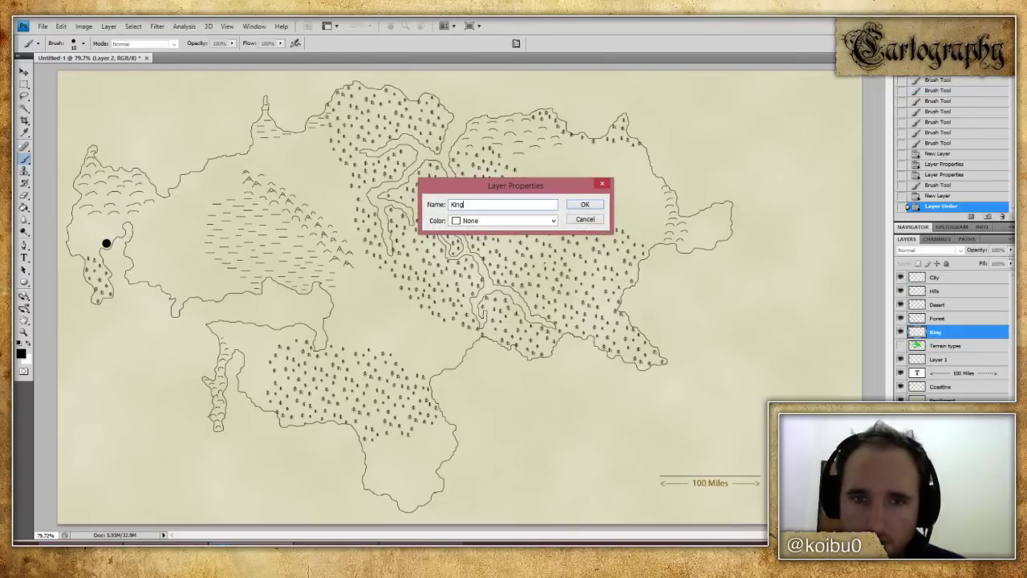
{"action": "type", "text": "doms"}
{"action": "key", "text": "Return"}
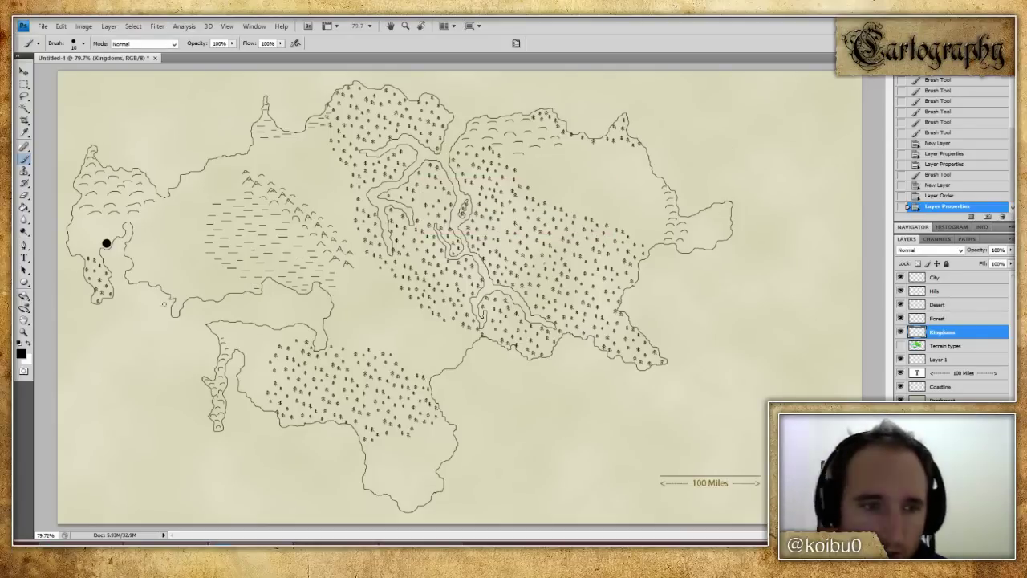
- Set the Kingdoms layer's opacity to 25% in its blending options
{"action": "right_click", "coordinate": [963, 332]}
{"action": "left_click", "coordinate": [963, 93]}
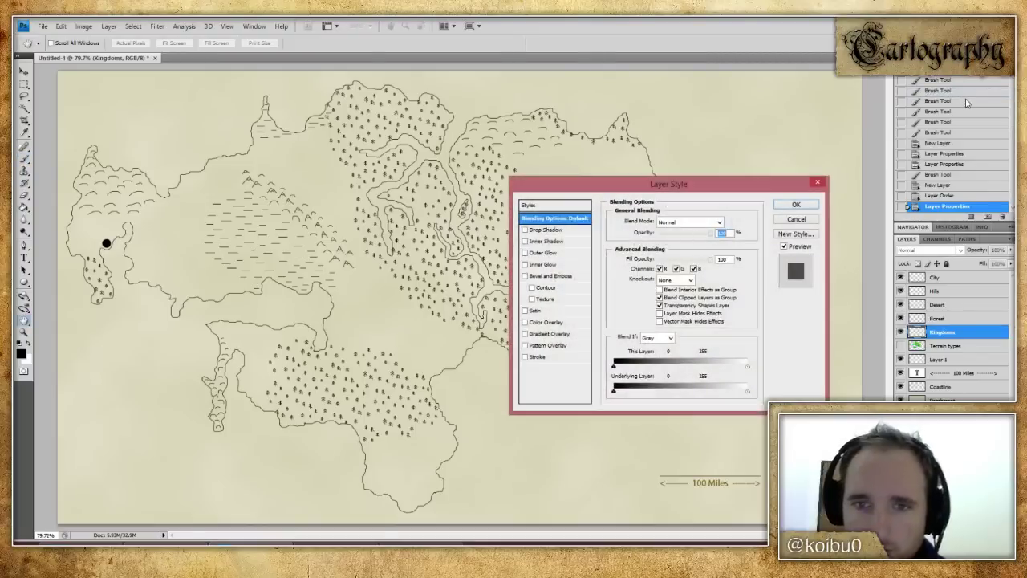
{"action": "type", "text": "25"}
{"action": "key", "text": "Return"}
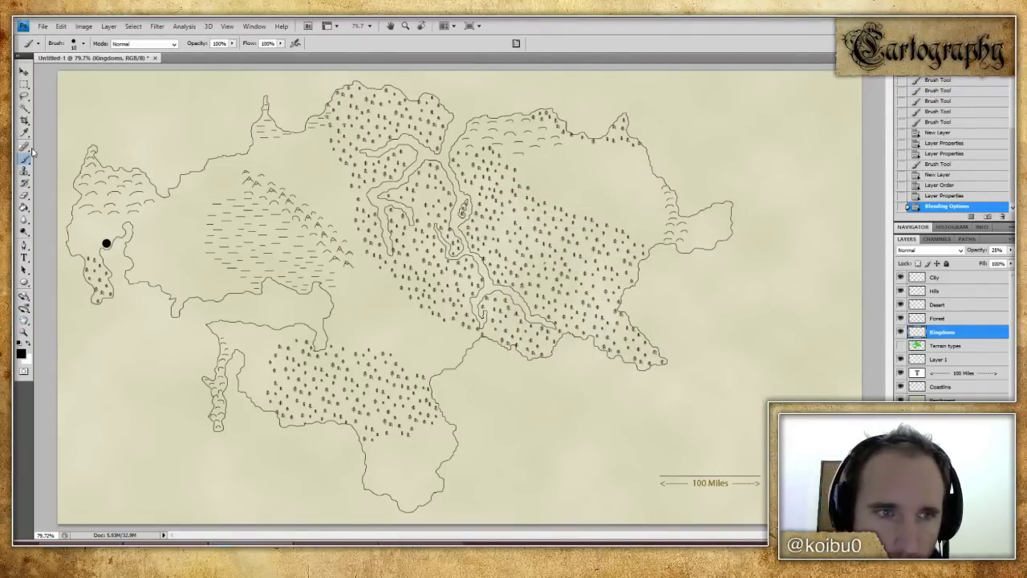
- Set the foreground colour to pure red (ff0000) and enlarge the brush tip to 100
{"action": "left_click", "coordinate": [20, 353]}
{"action": "type", "text": "255"}
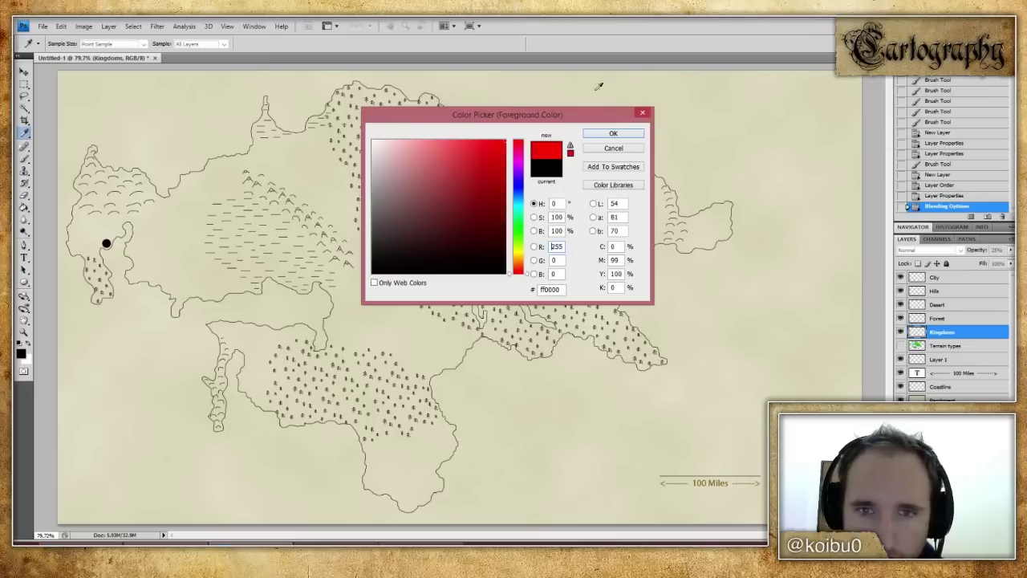
{"action": "left_click", "coordinate": [619, 133]}
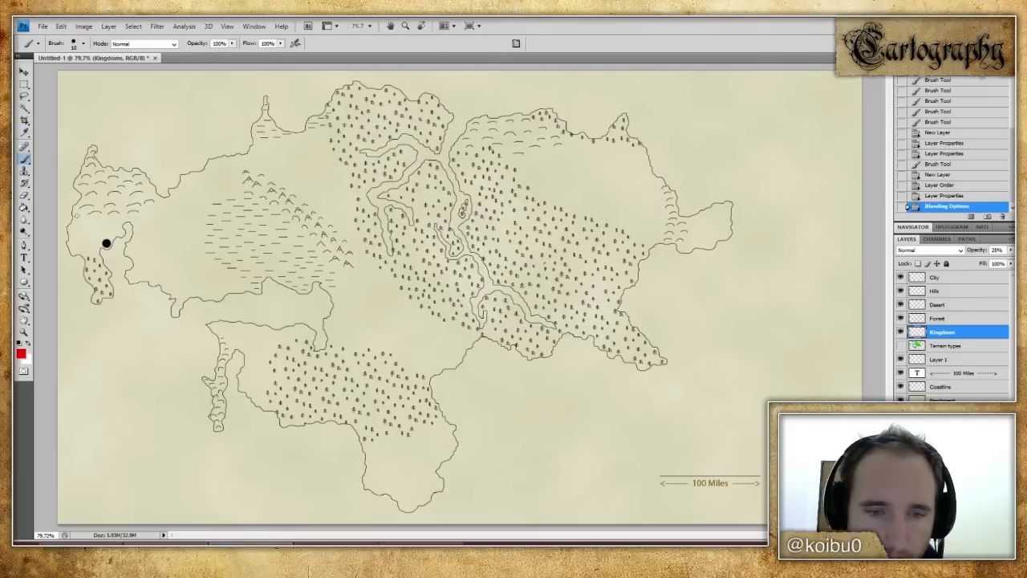
{"action": "key", "text": "bracketright"}
{"action": "key", "text": "bracketright"}
{"action": "key", "text": "bracketright"}
{"action": "key", "text": "bracketright"}
{"action": "key", "text": "bracketright"}
{"action": "key", "text": "bracketright"}
{"action": "key", "text": "bracketright"}
{"action": "key", "text": "bracketright"}
{"action": "key", "text": "bracketright"}
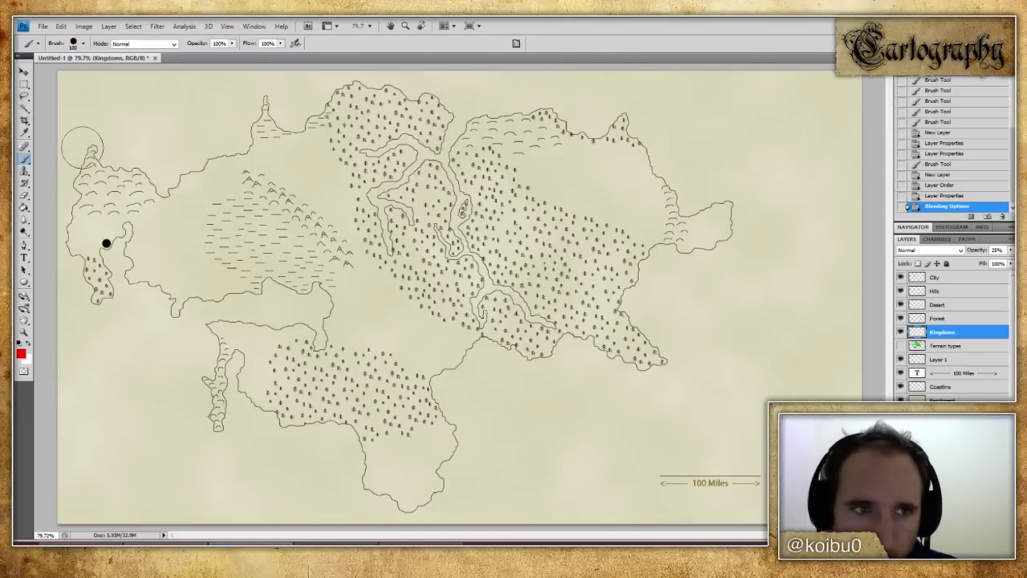
- Select the land area enclosed by the coast with the Magic Wand on the Coastline layer
{"action": "left_click", "coordinate": [25, 108]}
{"action": "left_click", "coordinate": [963, 388]}
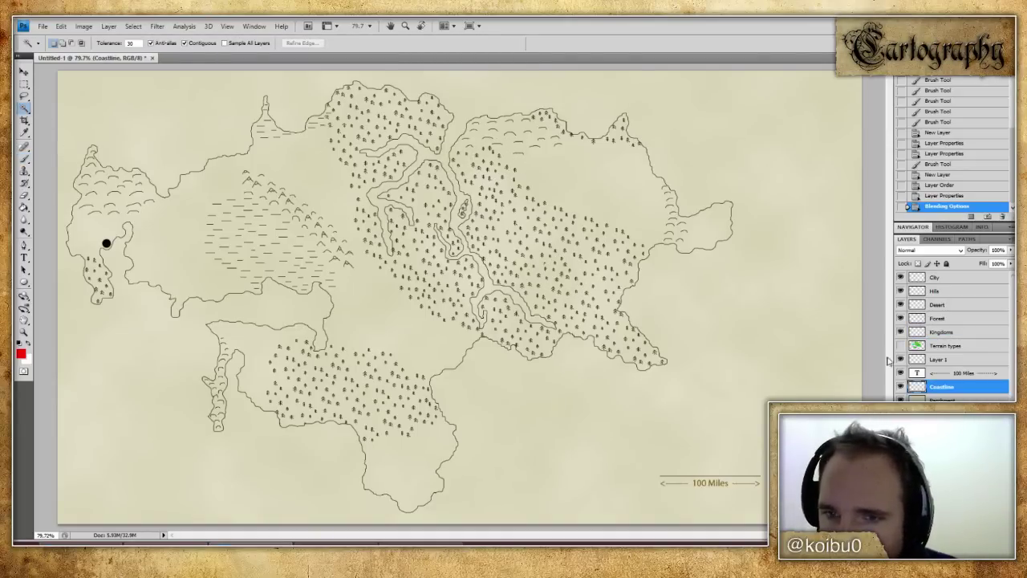
{"action": "left_click", "coordinate": [630, 211]}
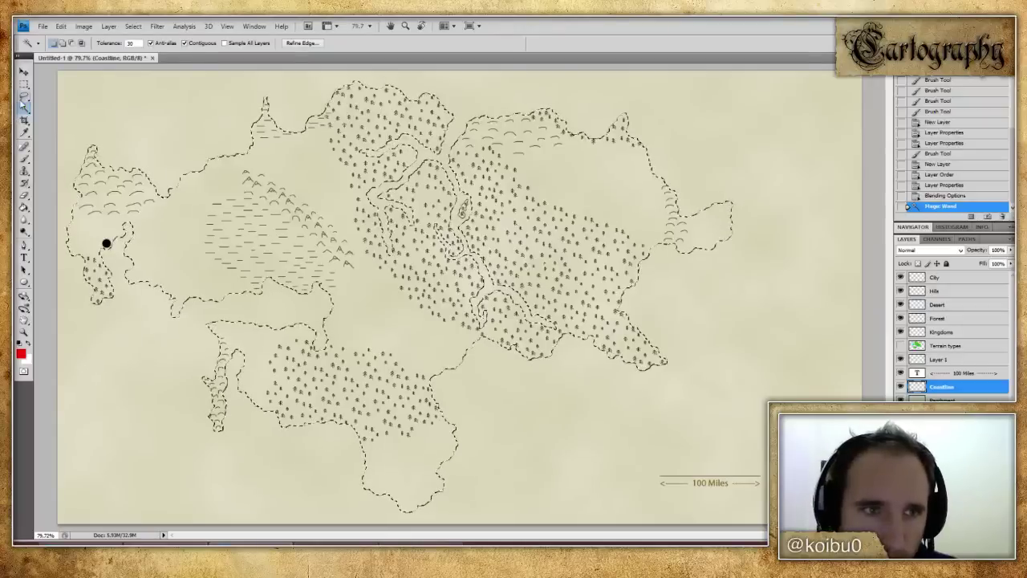
- Paint the whole eastern land, up to the river, red with the Brush tool on the Kingdoms layer
{"action": "left_click", "coordinate": [24, 159]}
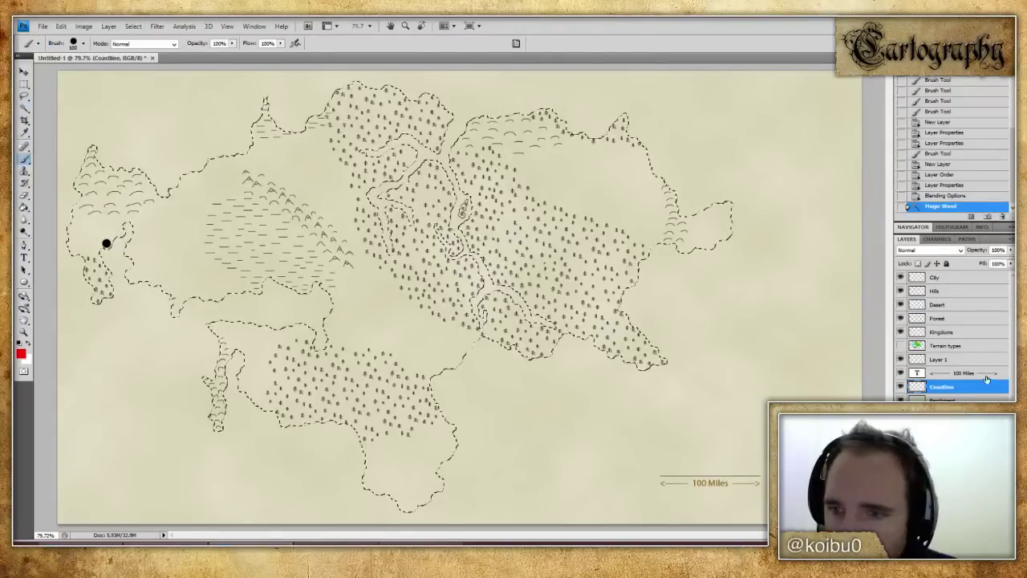
{"action": "left_click", "coordinate": [957, 333]}
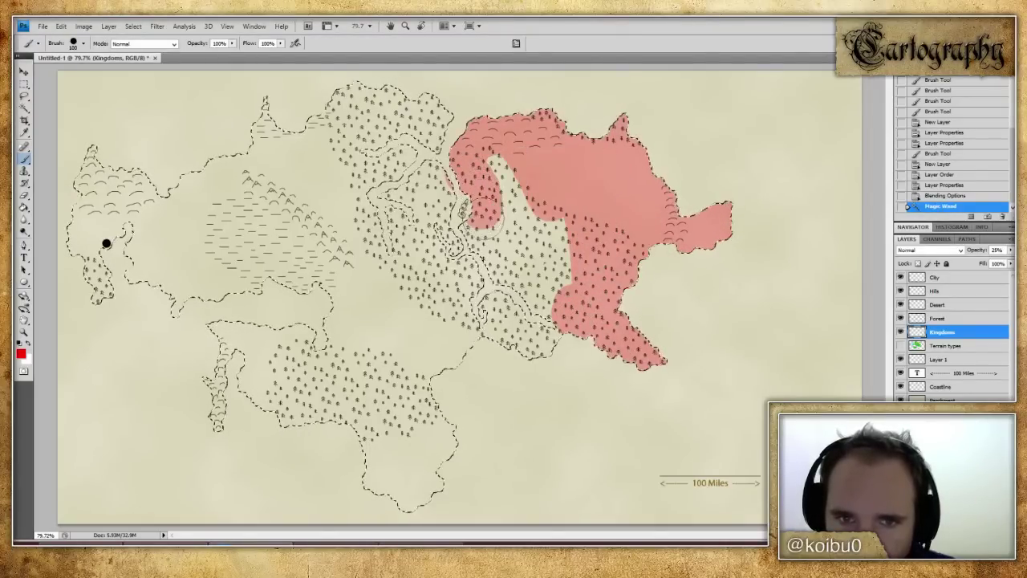
{"action": "left_click_drag", "start_coordinate": [480, 240], "coordinate": [488, 215]}
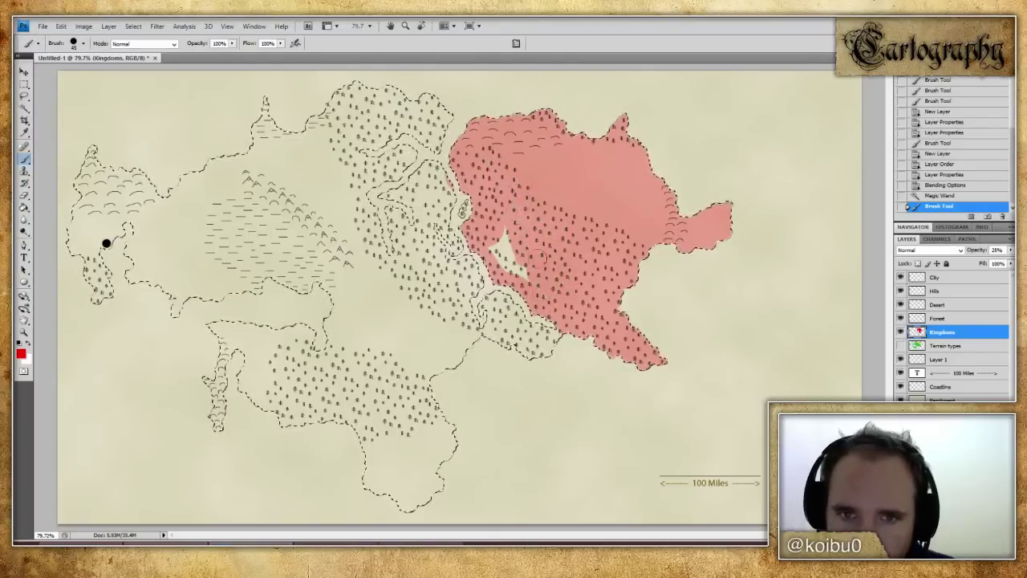
{"action": "left_click", "coordinate": [554, 283]}
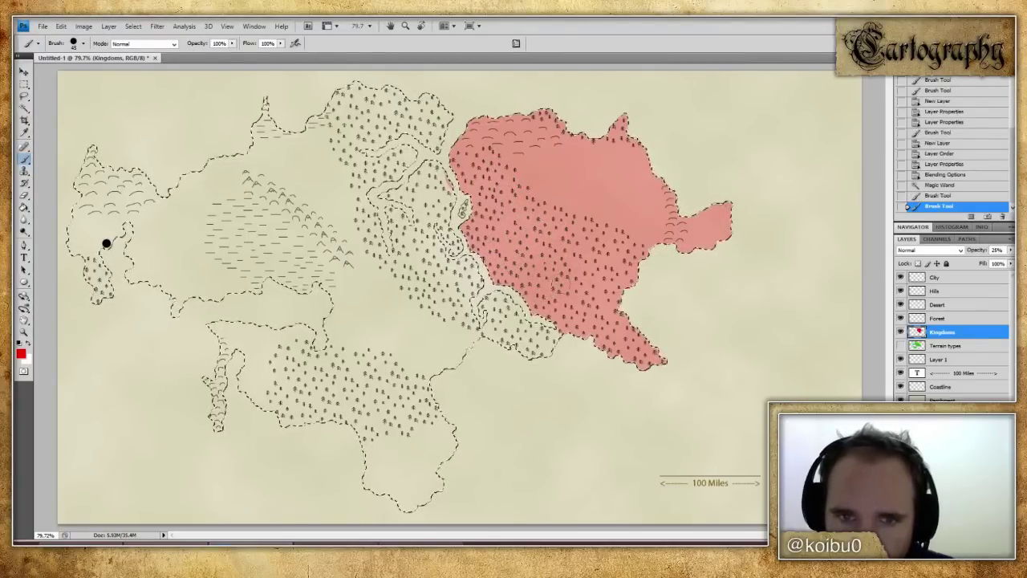
- Erase stray red along the river bend at the kingdom's western border and touch up the edge with the brush
{"action": "left_click", "coordinate": [30, 196]}
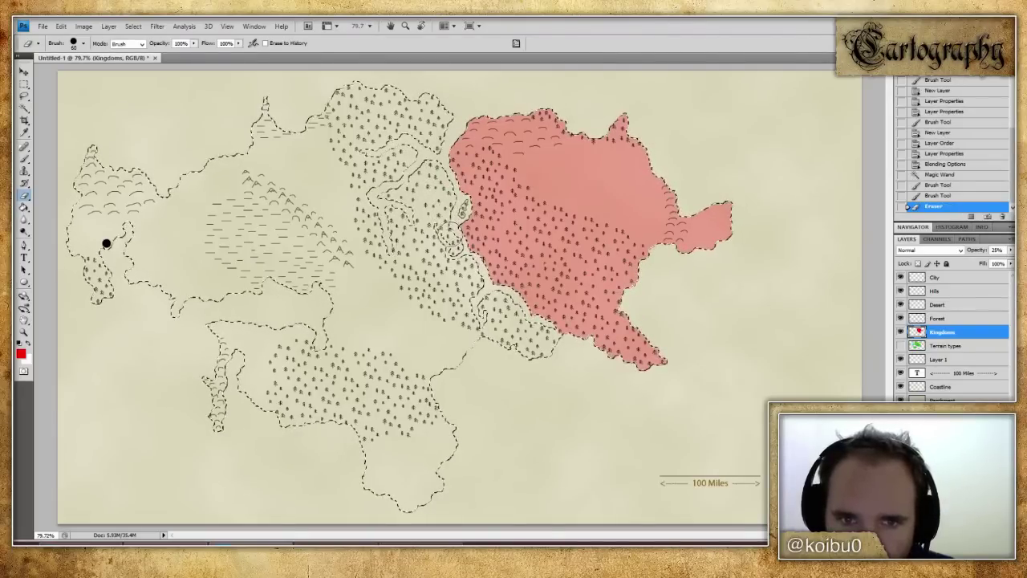
{"action": "left_click_drag", "start_coordinate": [462, 263], "coordinate": [454, 249]}
{"action": "key", "text": "b"}
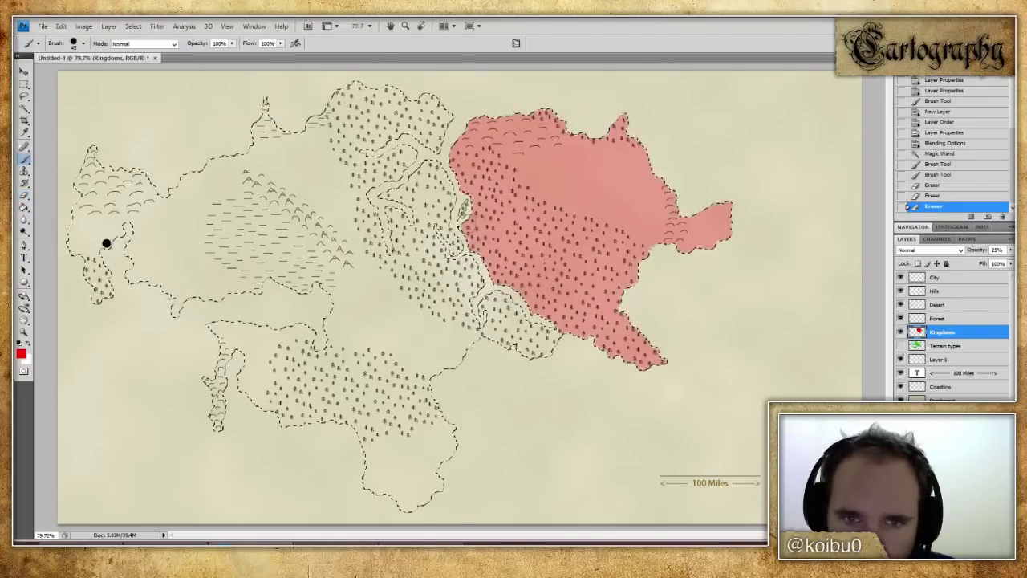
{"action": "left_click_drag", "start_coordinate": [454, 257], "coordinate": [459, 236]}
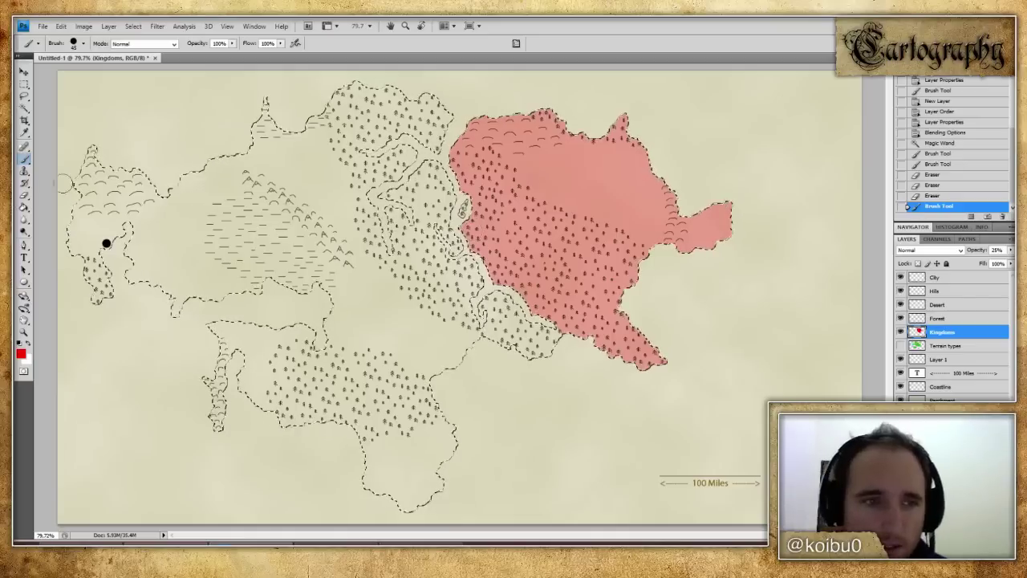
- Paint the small forested land south of the river fork, southwest of the red kingdom, in magenta
{"action": "left_click", "coordinate": [21, 353]}
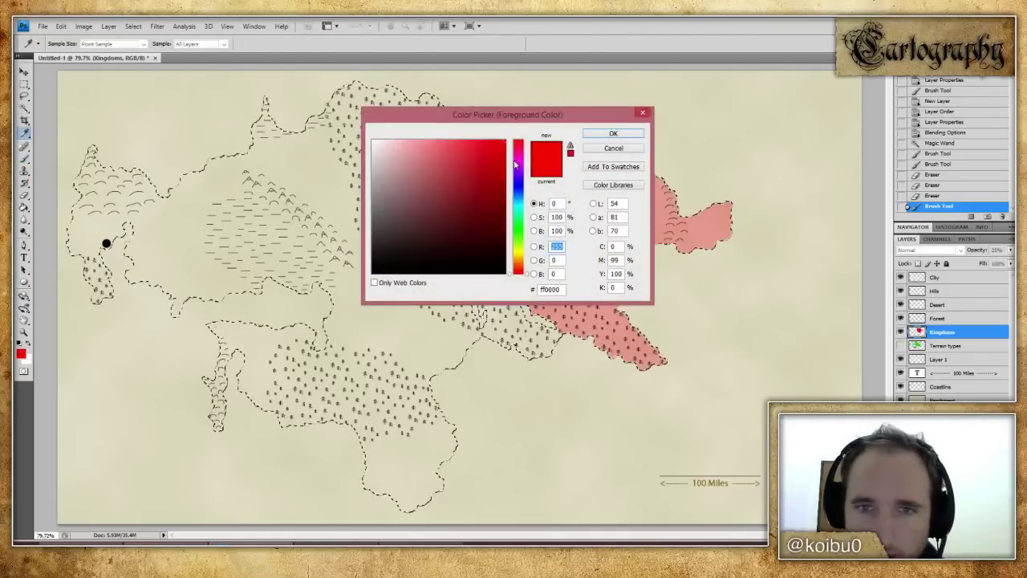
{"action": "left_click", "coordinate": [624, 135]}
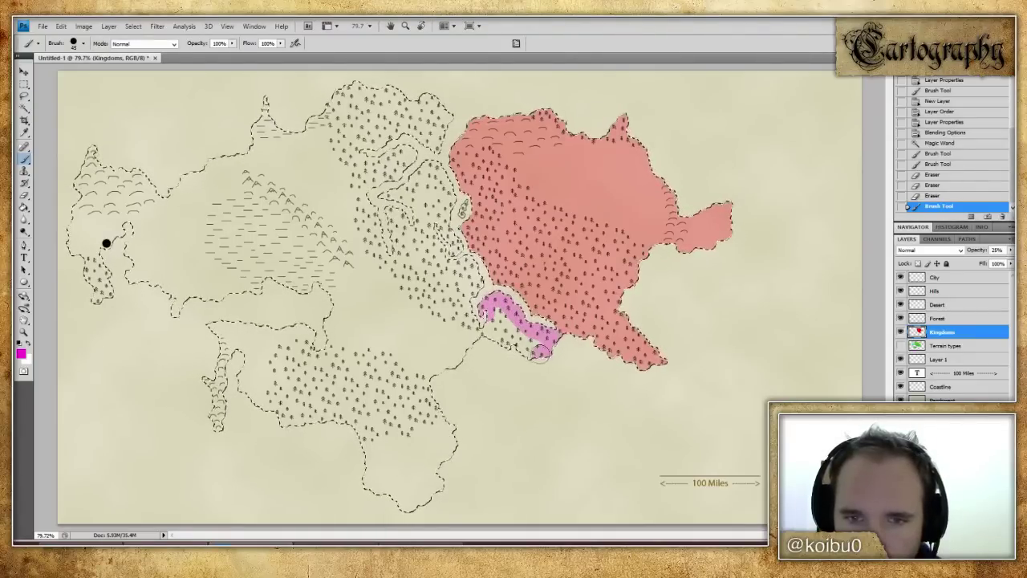
{"action": "left_click_drag", "start_coordinate": [489, 338], "coordinate": [486, 301]}
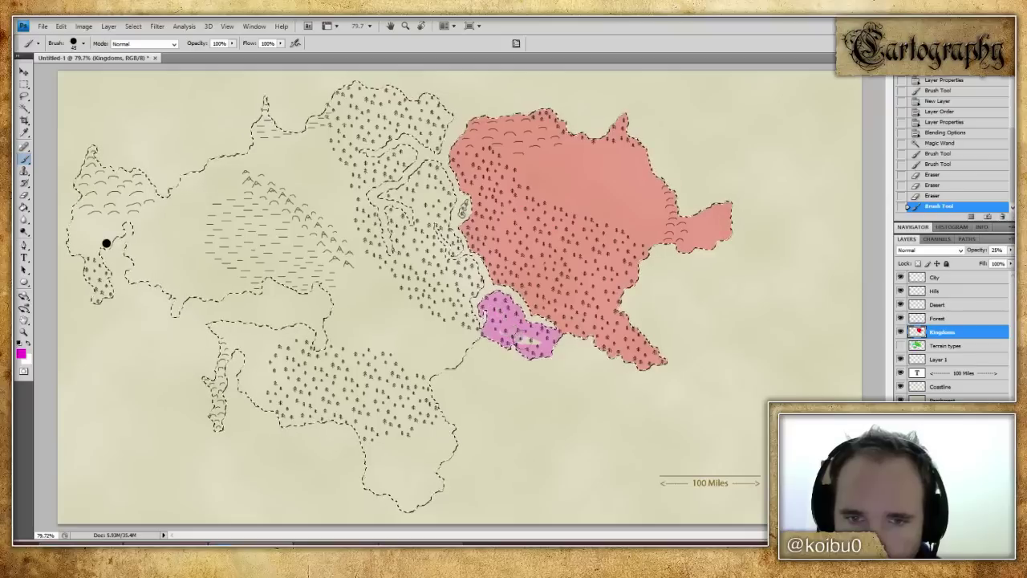
{"action": "left_click_drag", "start_coordinate": [521, 342], "coordinate": [548, 320]}
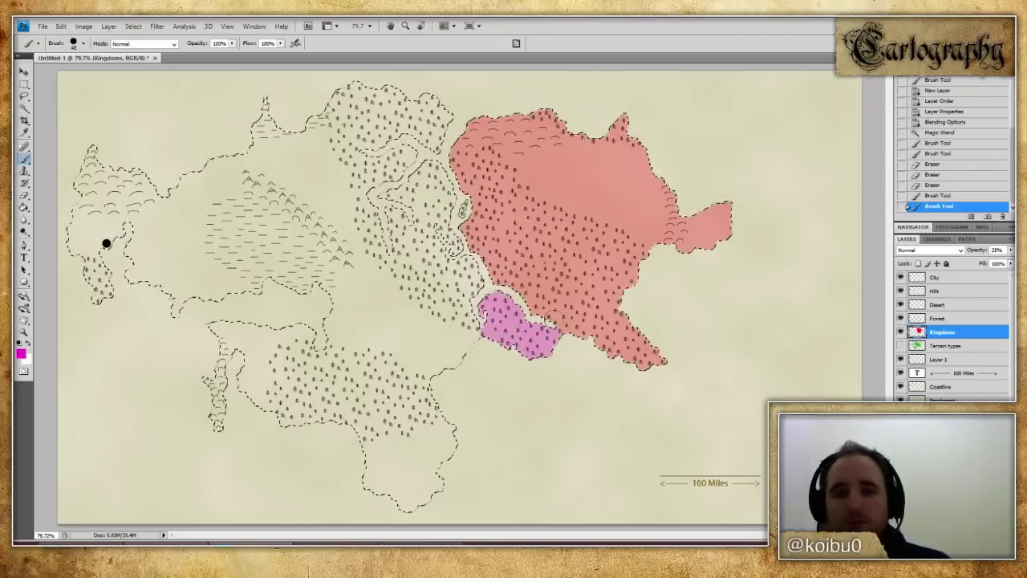
- Paint the far western peninsula, including its hills and small southern forest, in blue (001eff)
{"action": "left_click", "coordinate": [21, 353]}
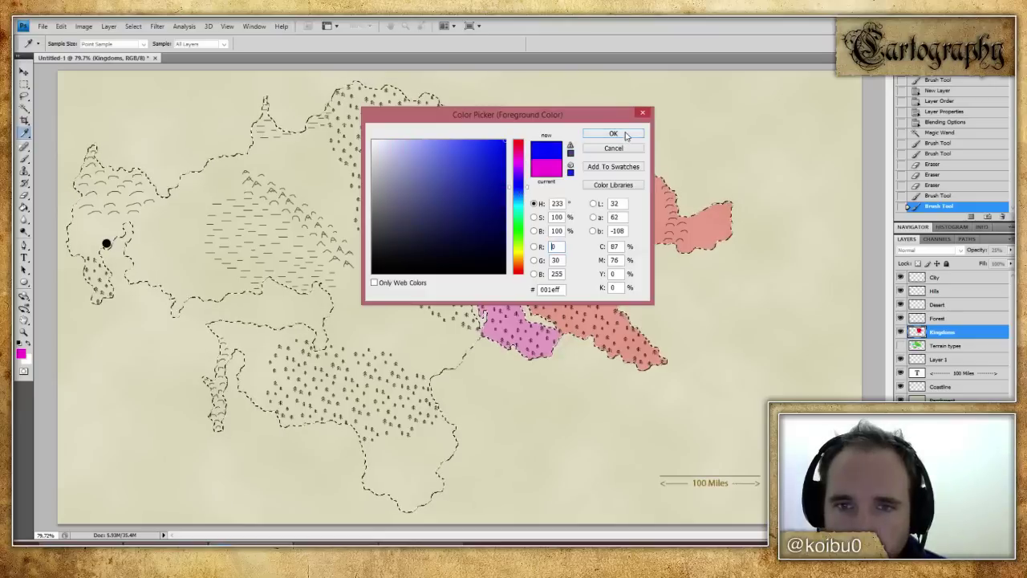
{"action": "left_click", "coordinate": [626, 135]}
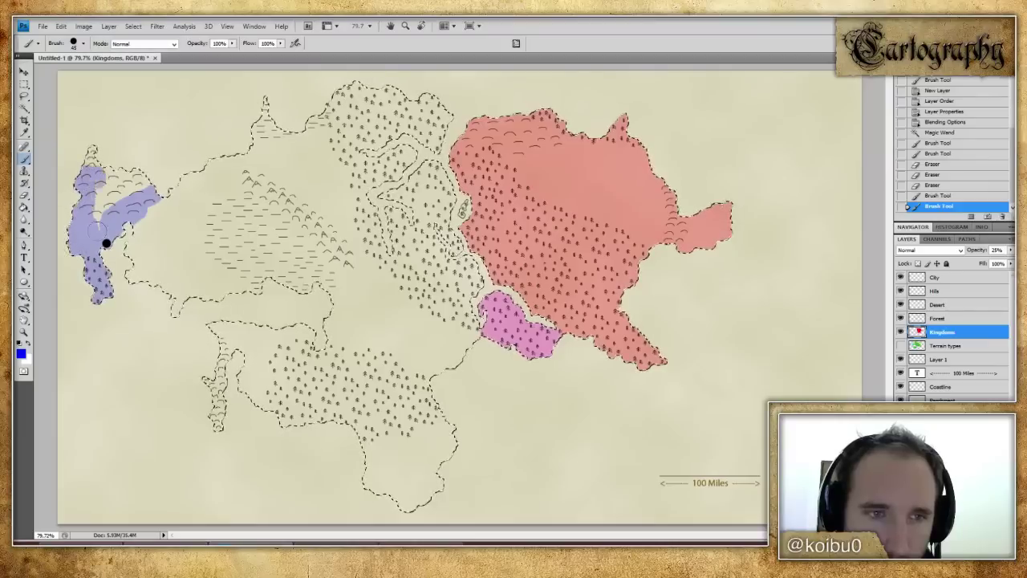
{"action": "left_click_drag", "start_coordinate": [88, 184], "coordinate": [60, 157]}
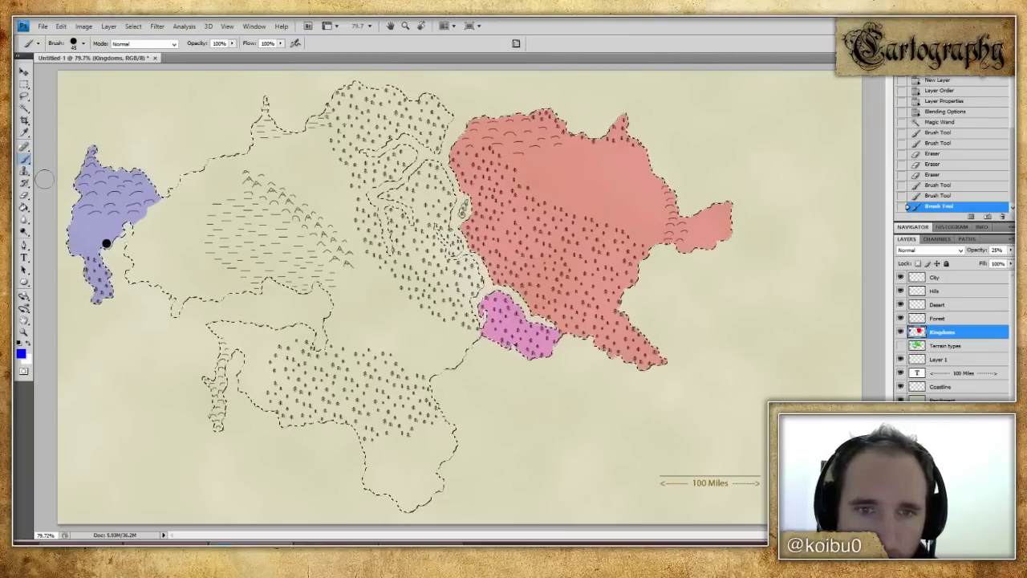
- Paint the central forest west of the main river, below its western branch, in cyan (00fcff)
{"action": "left_click", "coordinate": [21, 353]}
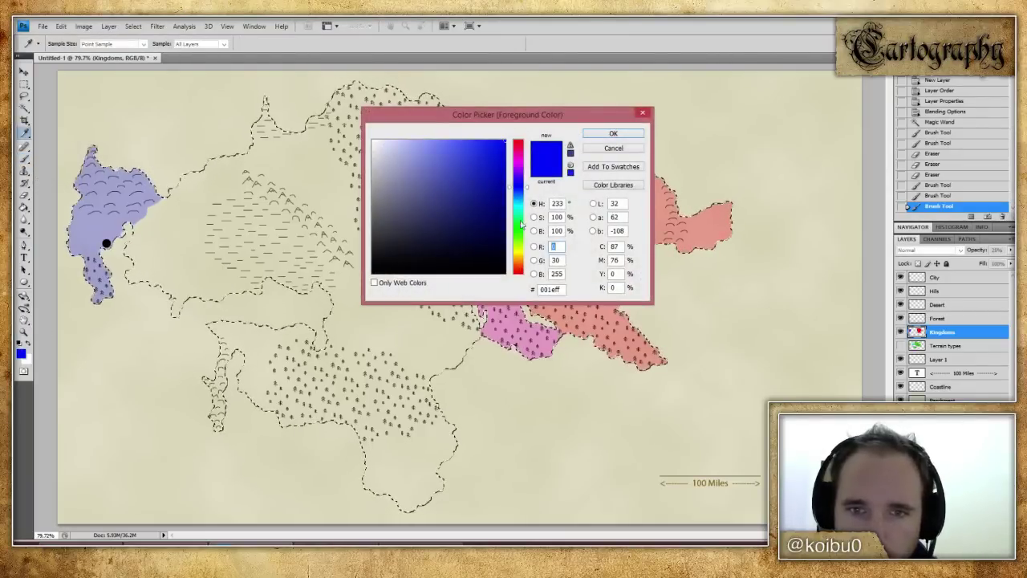
{"action": "left_click", "coordinate": [615, 134]}
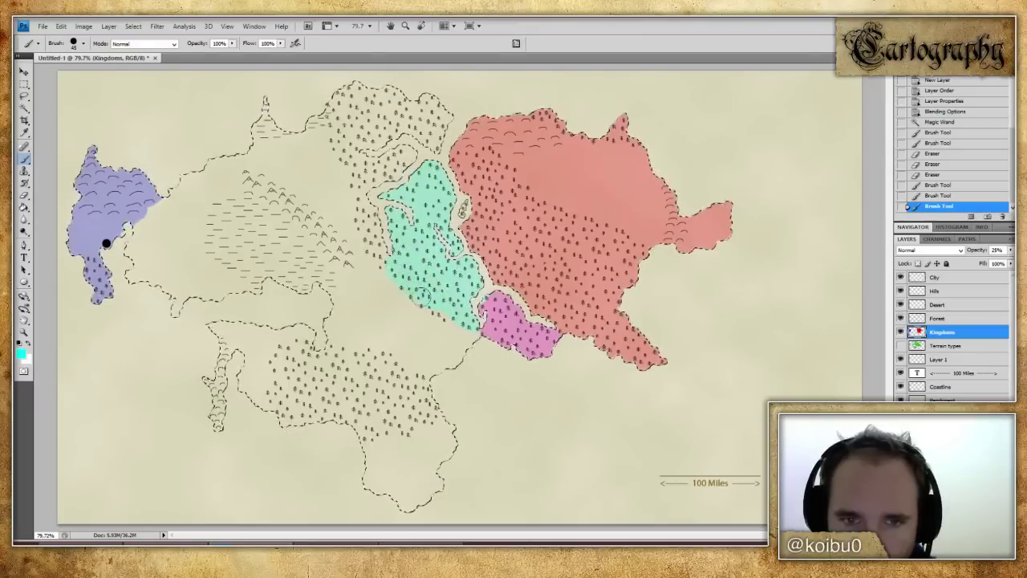
{"action": "left_click", "coordinate": [106, 243]}
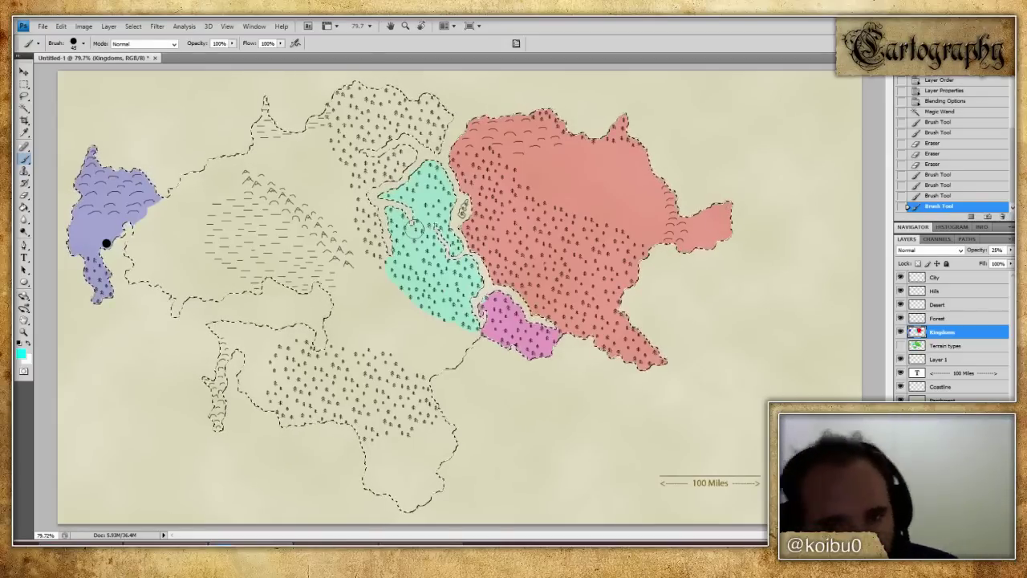
- Paint the southern land with its forest green (00ff18) and the northern forest above the cyan kingdom yellow
{"action": "left_click", "coordinate": [21, 353]}
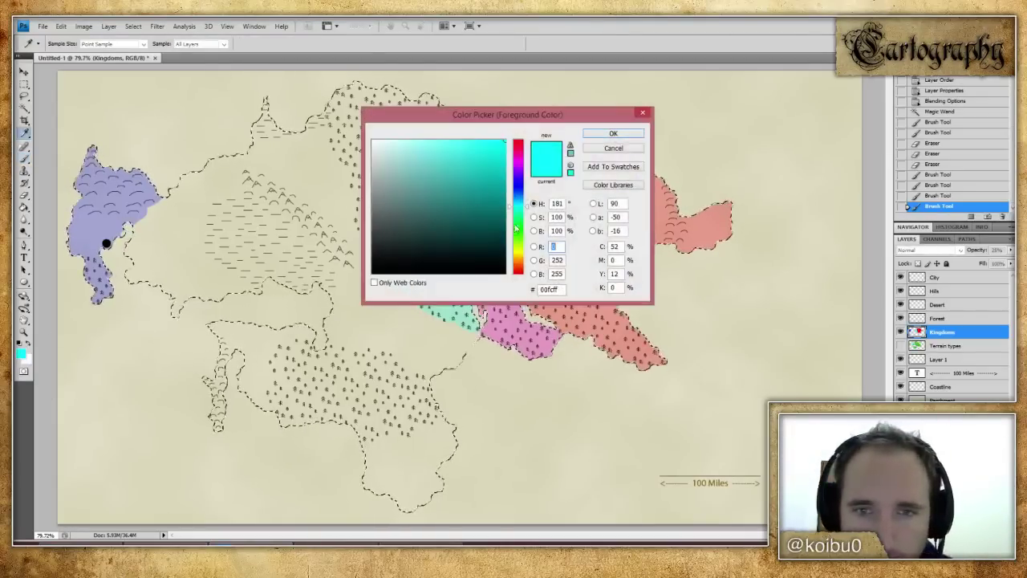
{"action": "left_click", "coordinate": [621, 135]}
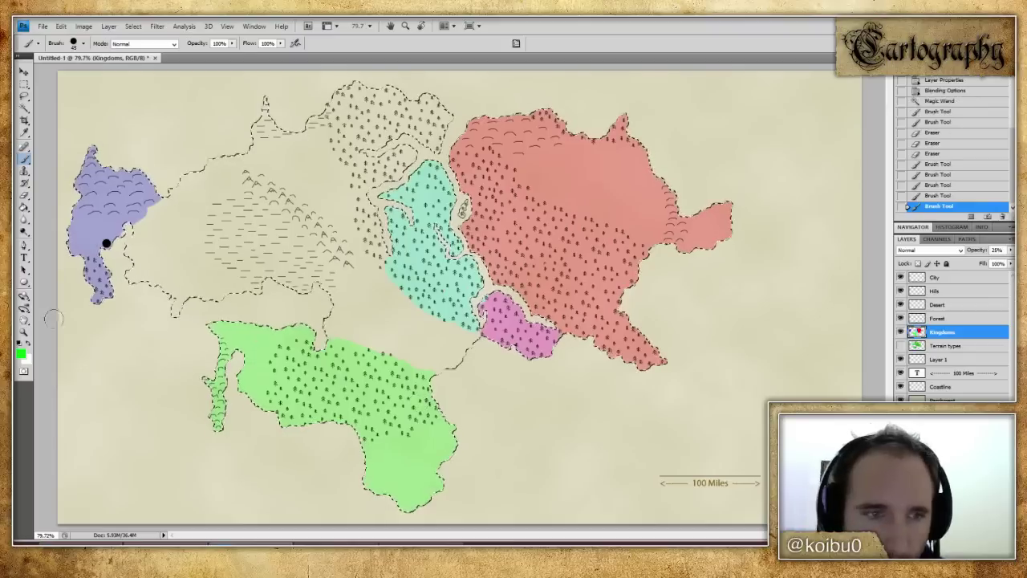
{"action": "left_click", "coordinate": [22, 354]}
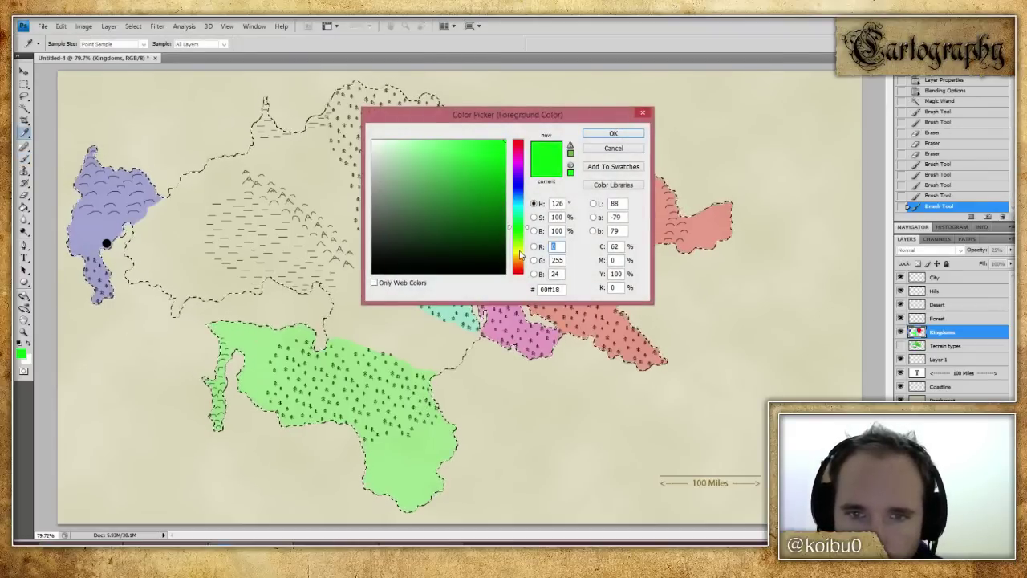
{"action": "left_click", "coordinate": [614, 134]}
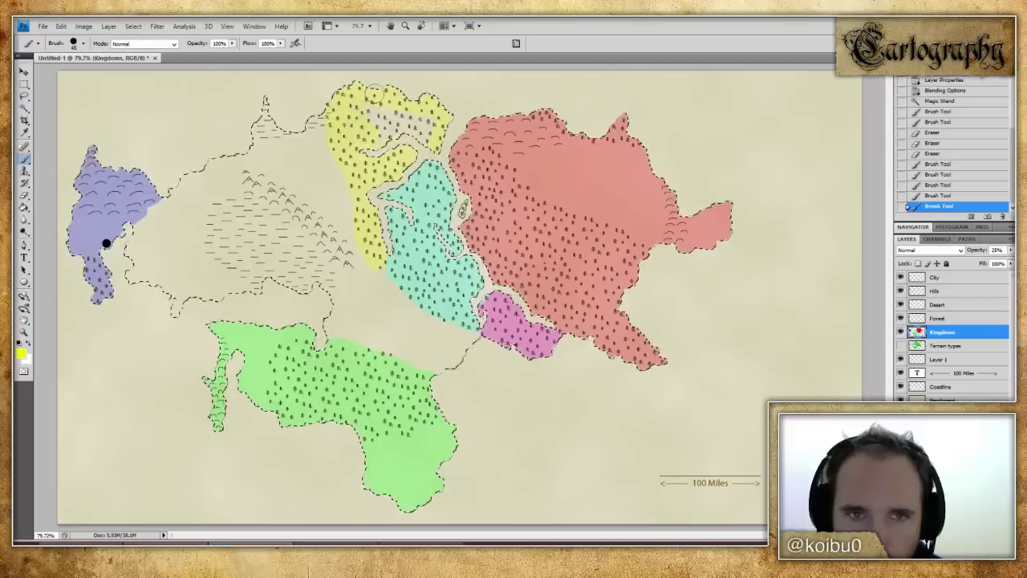
{"action": "left_click_drag", "start_coordinate": [347, 99], "coordinate": [351, 109]}
- Fill the open plain between the cyan and green kingdoms with orange using the brush
{"action": "left_click", "coordinate": [21, 353]}
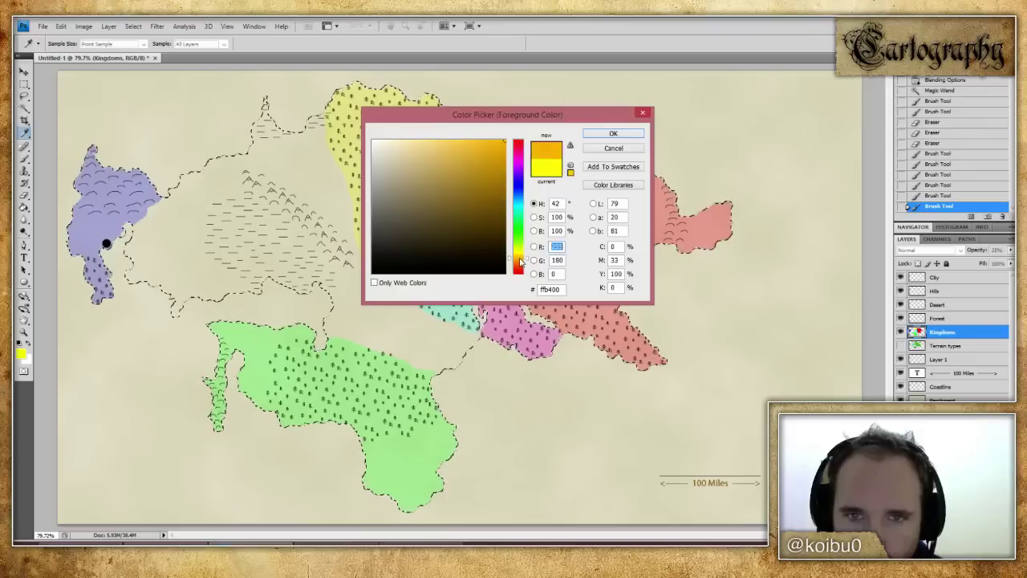
{"action": "left_click", "coordinate": [613, 133]}
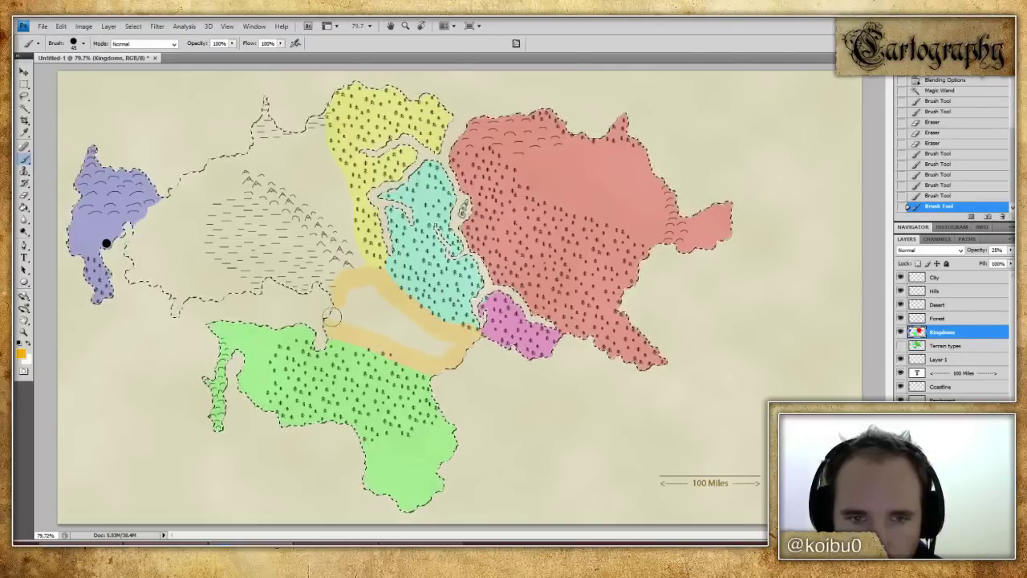
{"action": "left_click", "coordinate": [454, 352]}
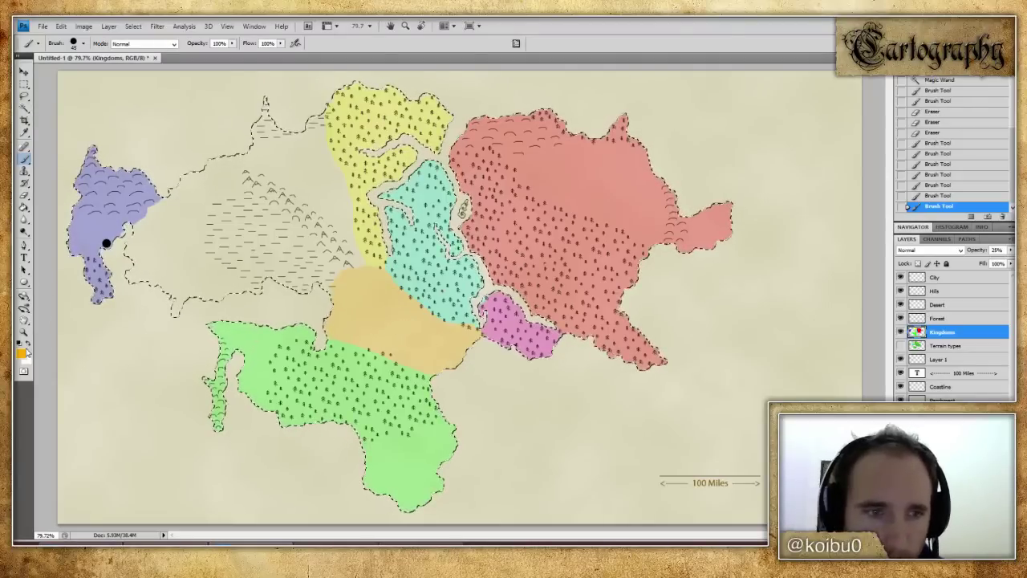
- Set the foreground colour to a pinkish red for the next kingdom
{"action": "left_click", "coordinate": [21, 354]}
{"action": "left_click", "coordinate": [521, 273]}
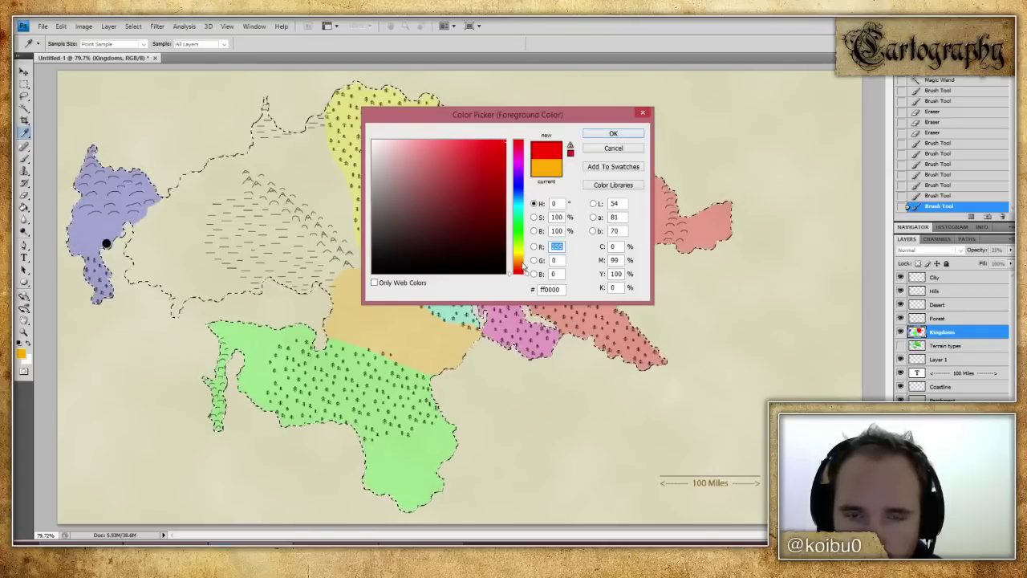
{"action": "left_click", "coordinate": [613, 134]}
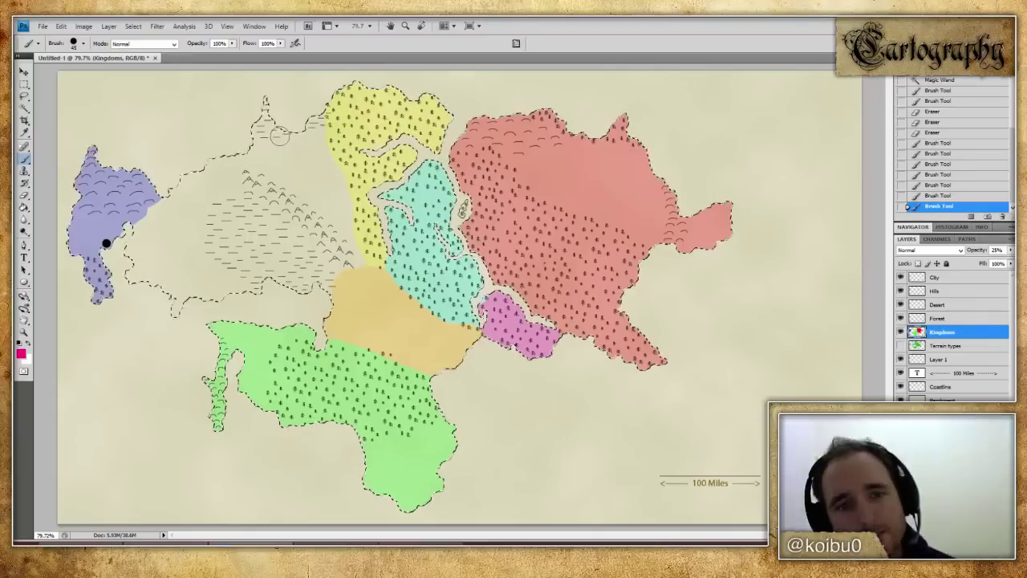
- Fill the uncoloured western land between the purple and yellow kingdoms with pinkish red using the Paint Bucket, and clear the selection
{"action": "left_click", "coordinate": [143, 230]}
{"action": "left_click_drag", "start_coordinate": [170, 203], "coordinate": [173, 202]}
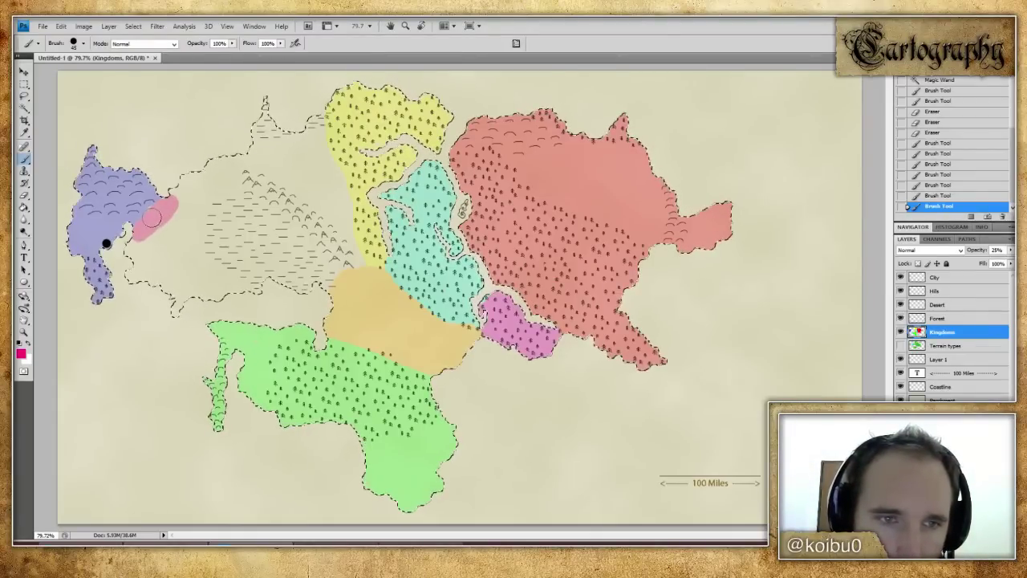
{"action": "key", "text": "g"}
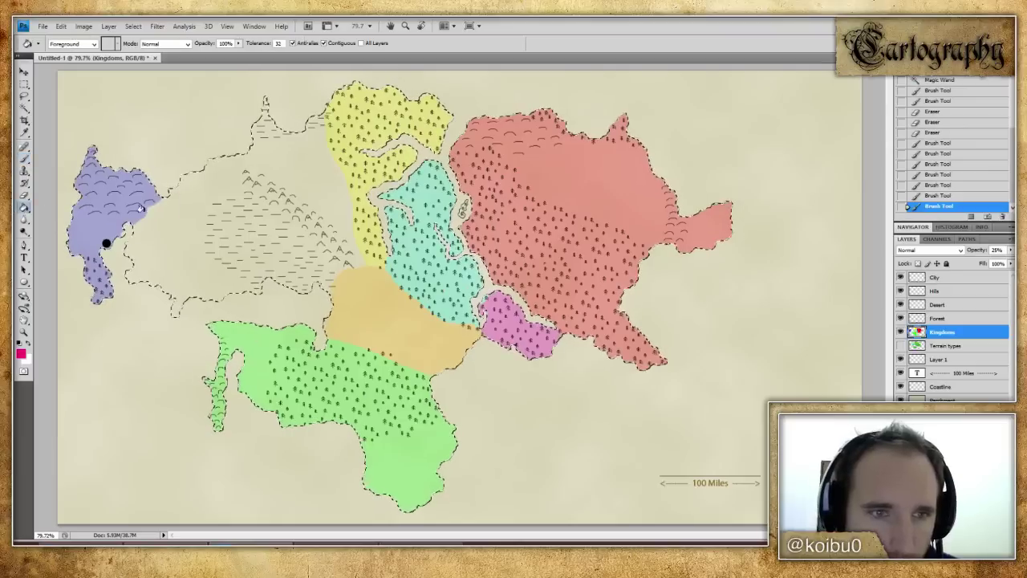
{"action": "left_click", "coordinate": [206, 219]}
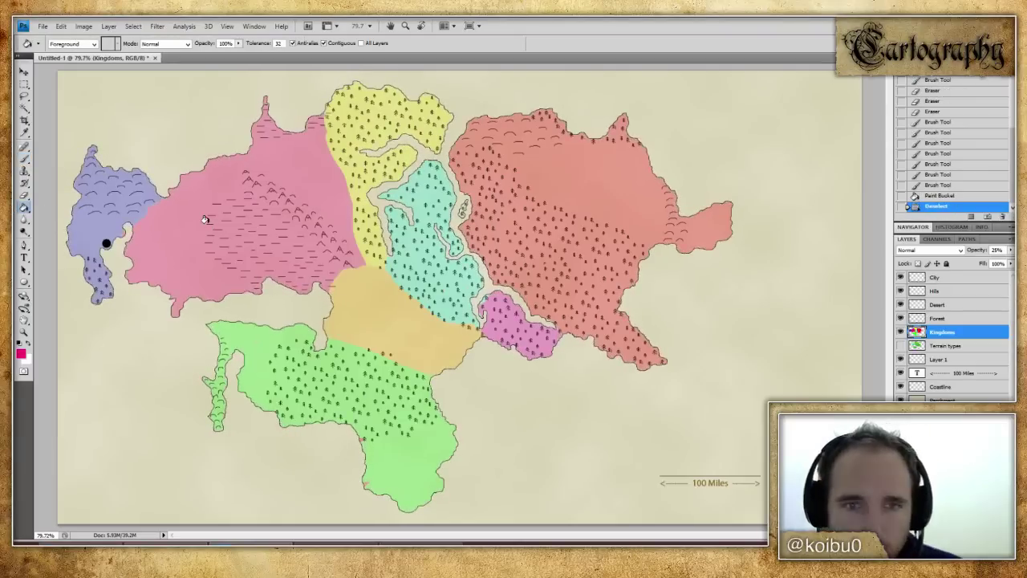
{"action": "key", "text": "ctrl+d"}
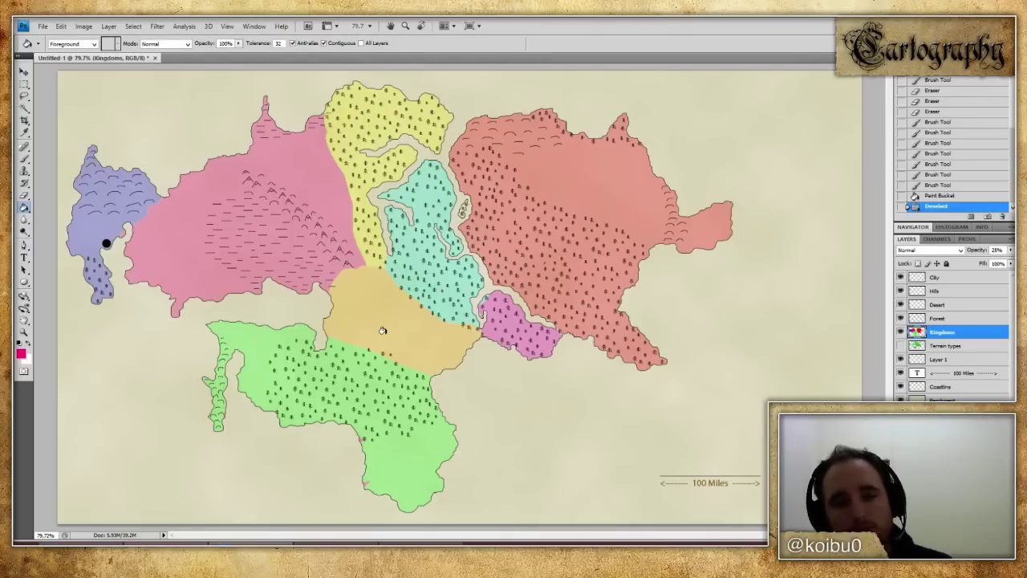
- Undo the deselection, the pinkish red western fill and the orange painting of the central plain
{"action": "key", "text": "ctrl+alt+z"}
{"action": "key", "text": "ctrl+alt+z"}
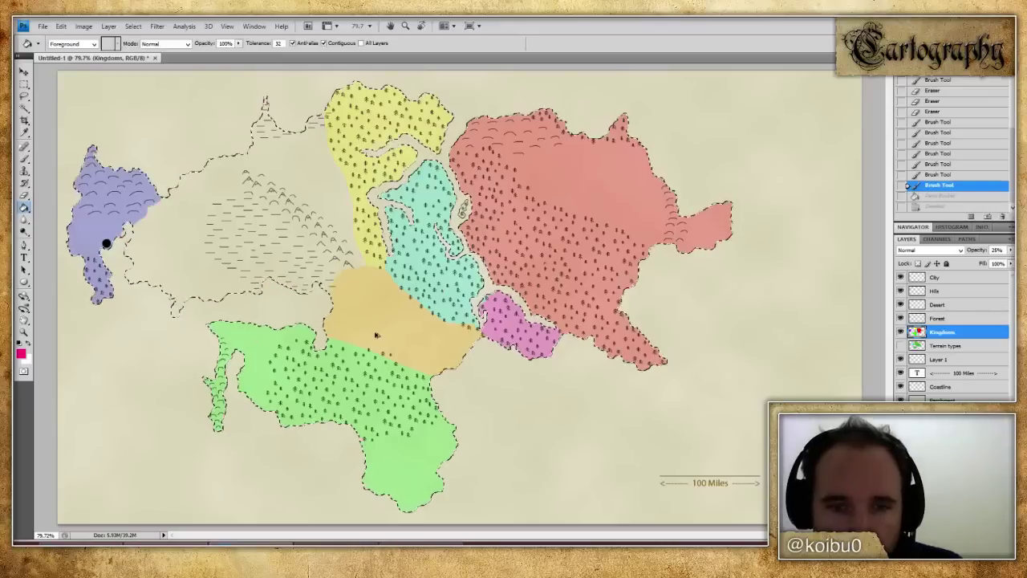
{"action": "key", "text": "ctrl+alt+z"}
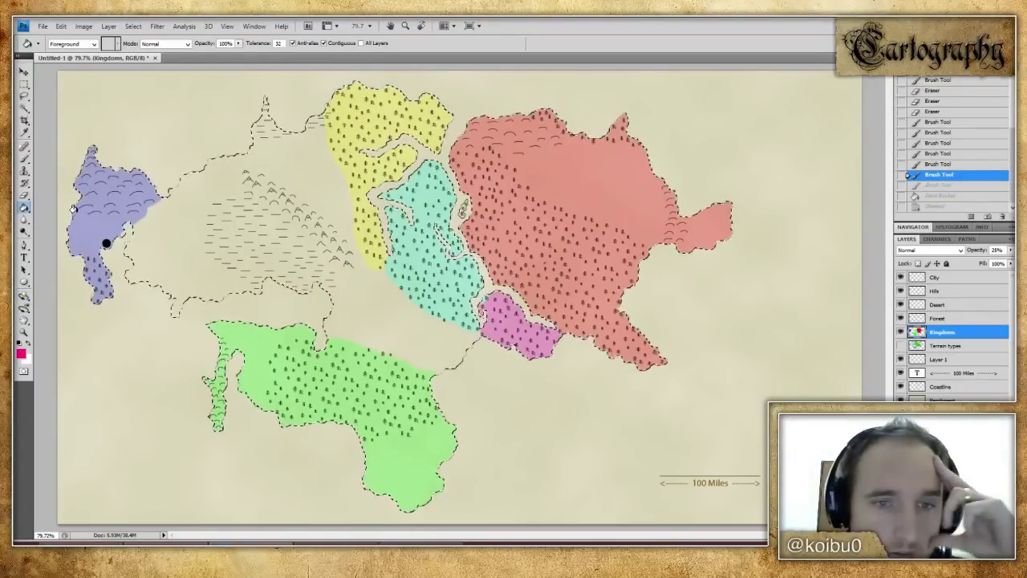
- Set the foreground colour to orange (ffa800) and brush over all the western land between the purple and yellow kingdoms
{"action": "left_click", "coordinate": [21, 353]}
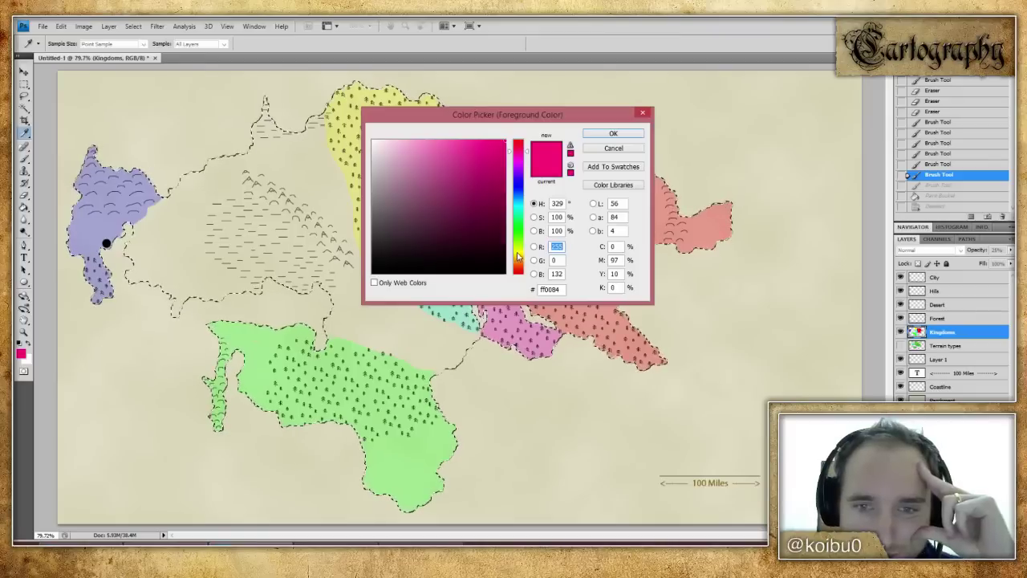
{"action": "left_click", "coordinate": [518, 256]}
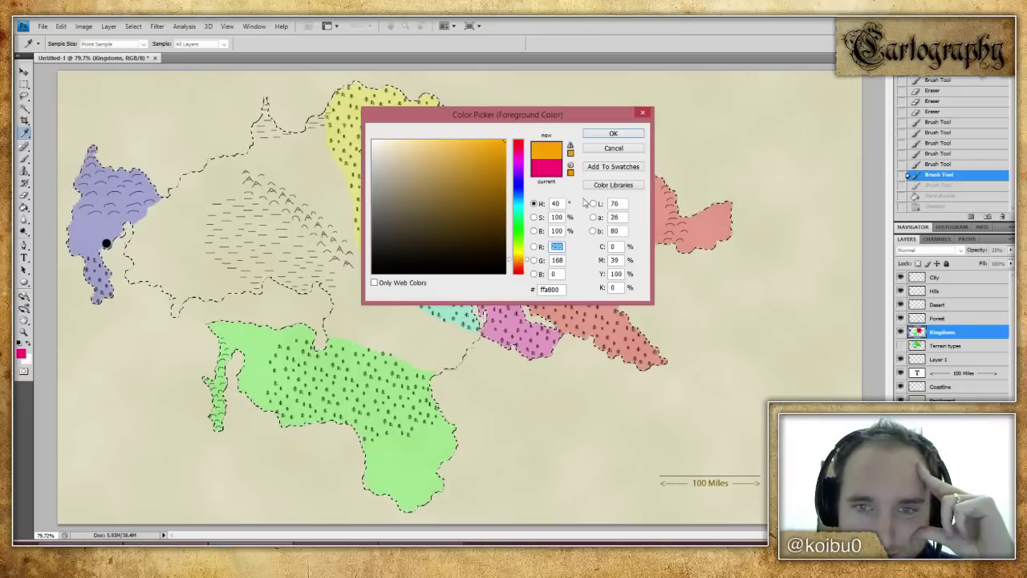
{"action": "left_click", "coordinate": [630, 135]}
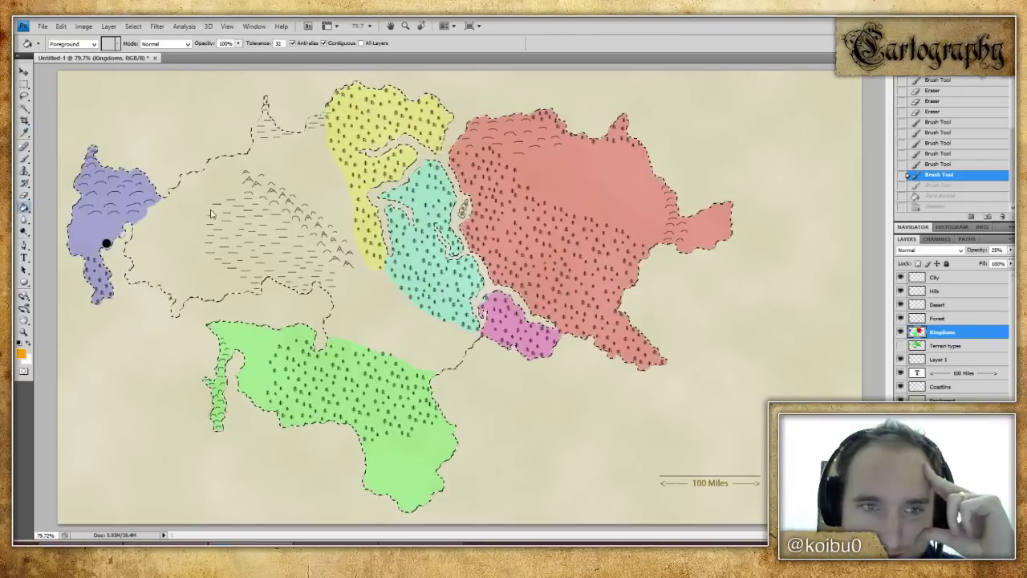
{"action": "left_click", "coordinate": [24, 160]}
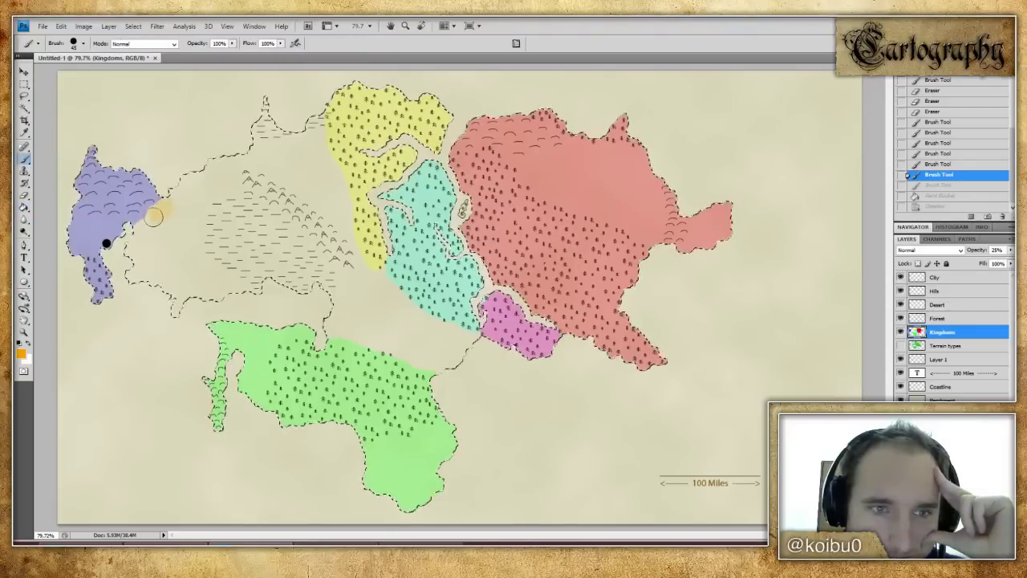
{"action": "mouse_move", "coordinate": [131, 254]}
{"action": "left_mouse_down"}
{"action": "mouse_move", "coordinate": [165, 303]}
{"action": "mouse_move", "coordinate": [182, 301]}
{"action": "mouse_move", "coordinate": [177, 309]}
{"action": "mouse_move", "coordinate": [307, 289]}
{"action": "mouse_move", "coordinate": [348, 263]}
{"action": "mouse_move", "coordinate": [341, 199]}
{"action": "left_mouse_up"}
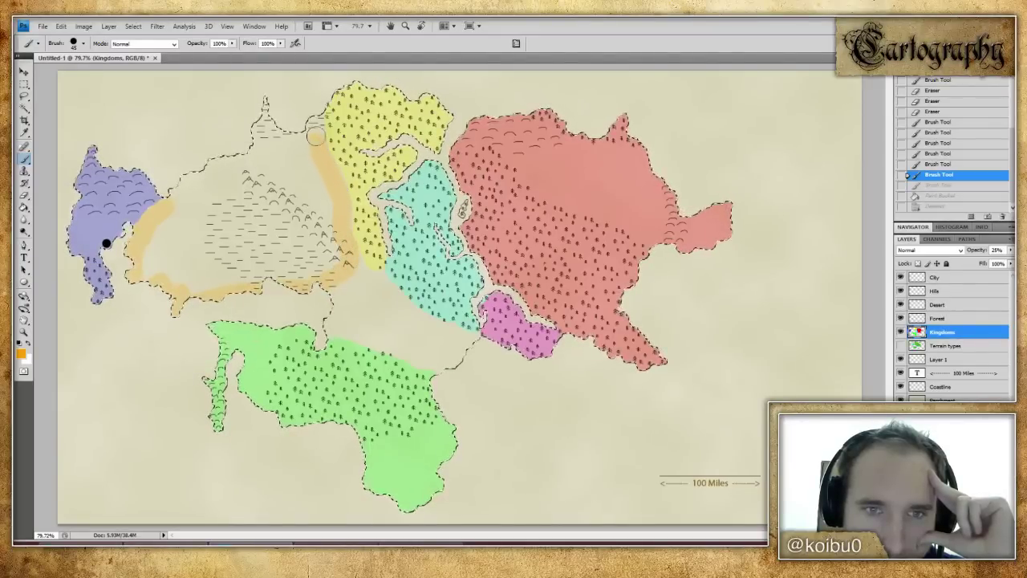
{"action": "mouse_move", "coordinate": [264, 113]}
{"action": "left_mouse_down"}
{"action": "mouse_move", "coordinate": [290, 142]}
{"action": "mouse_move", "coordinate": [318, 126]}
{"action": "mouse_move", "coordinate": [304, 142]}
{"action": "mouse_move", "coordinate": [341, 228]}
{"action": "mouse_move", "coordinate": [294, 157]}
{"action": "mouse_move", "coordinate": [280, 225]}
{"action": "mouse_move", "coordinate": [300, 227]}
{"action": "mouse_move", "coordinate": [311, 203]}
{"action": "mouse_move", "coordinate": [314, 219]}
{"action": "mouse_move", "coordinate": [297, 236]}
{"action": "mouse_move", "coordinate": [240, 176]}
{"action": "left_mouse_up"}
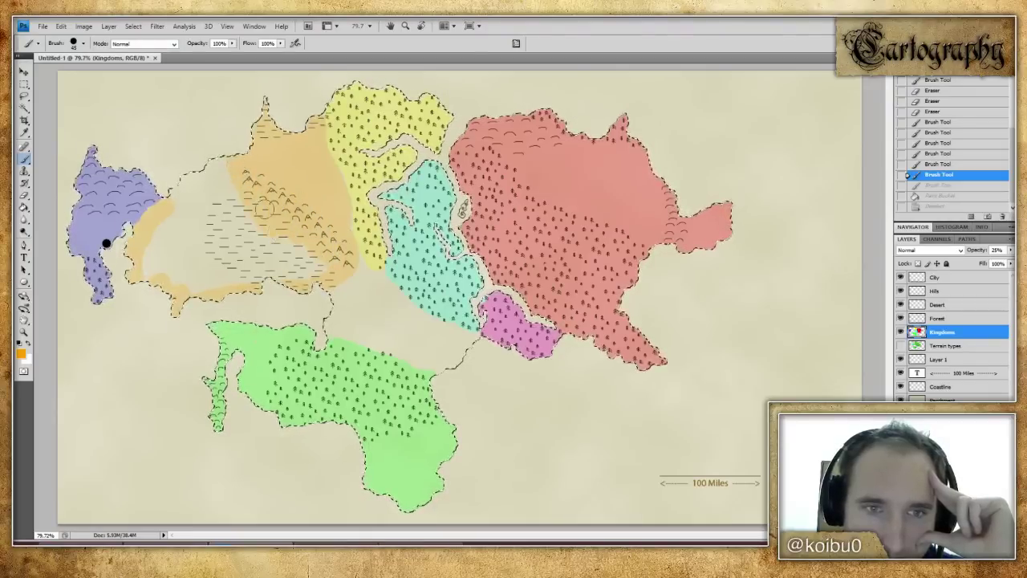
{"action": "left_click_drag", "start_coordinate": [285, 252], "coordinate": [313, 257]}
{"action": "left_click_drag", "start_coordinate": [235, 249], "coordinate": [248, 240]}
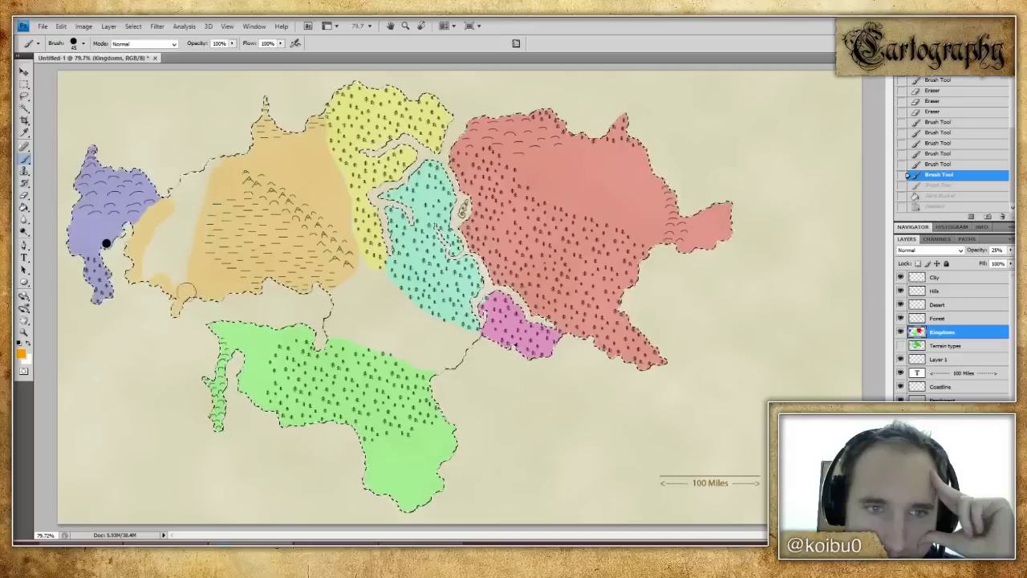
{"action": "left_click_drag", "start_coordinate": [191, 221], "coordinate": [163, 229]}
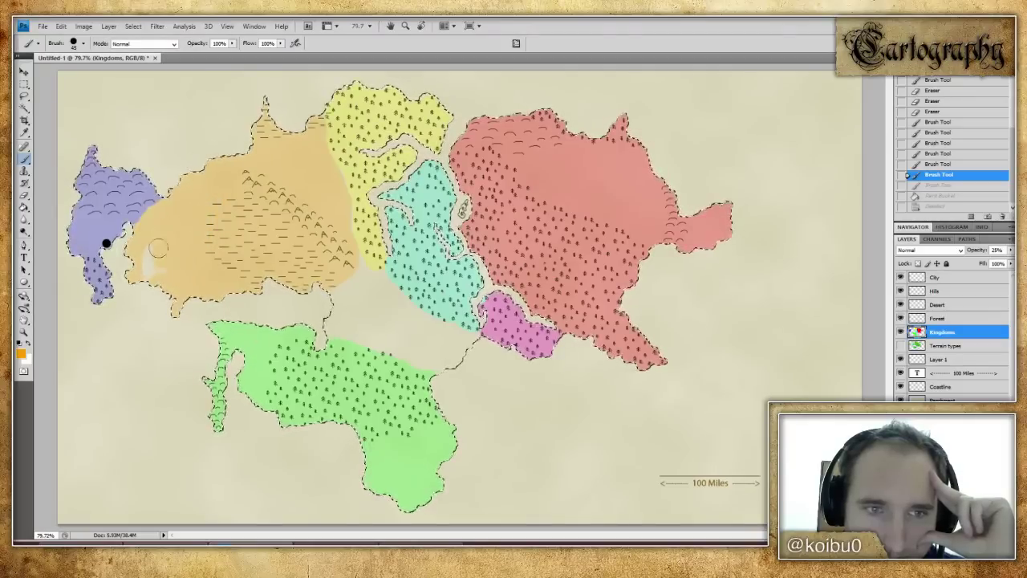
{"action": "left_click_drag", "start_coordinate": [175, 277], "coordinate": [185, 269]}
- Erase the orange from the western desert, the mountain range and the plain north of the mountains
{"action": "key", "text": "e"}
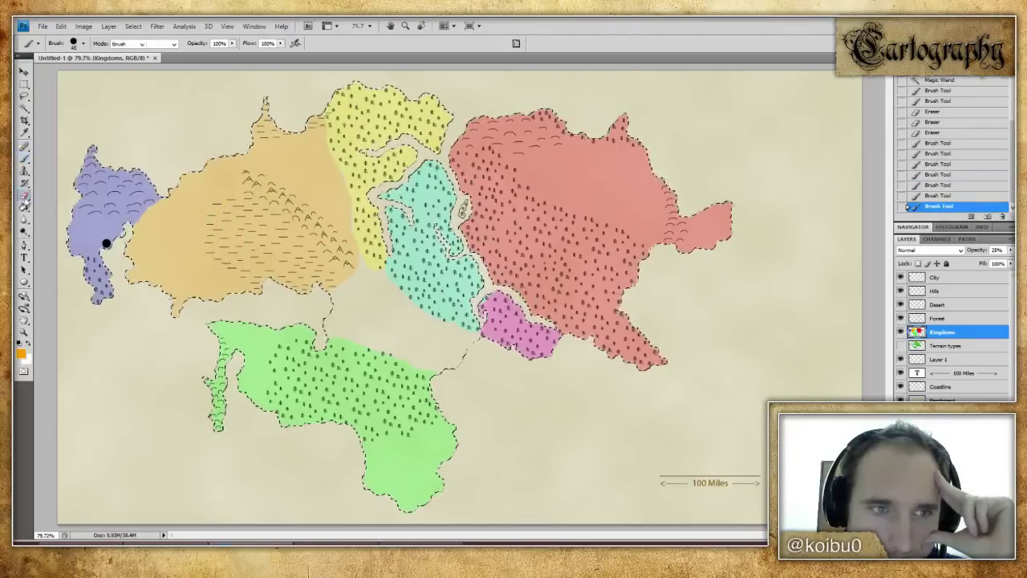
{"action": "left_click_drag", "start_coordinate": [285, 195], "coordinate": [317, 225]}
{"action": "left_click_drag", "start_coordinate": [341, 258], "coordinate": [333, 281]}
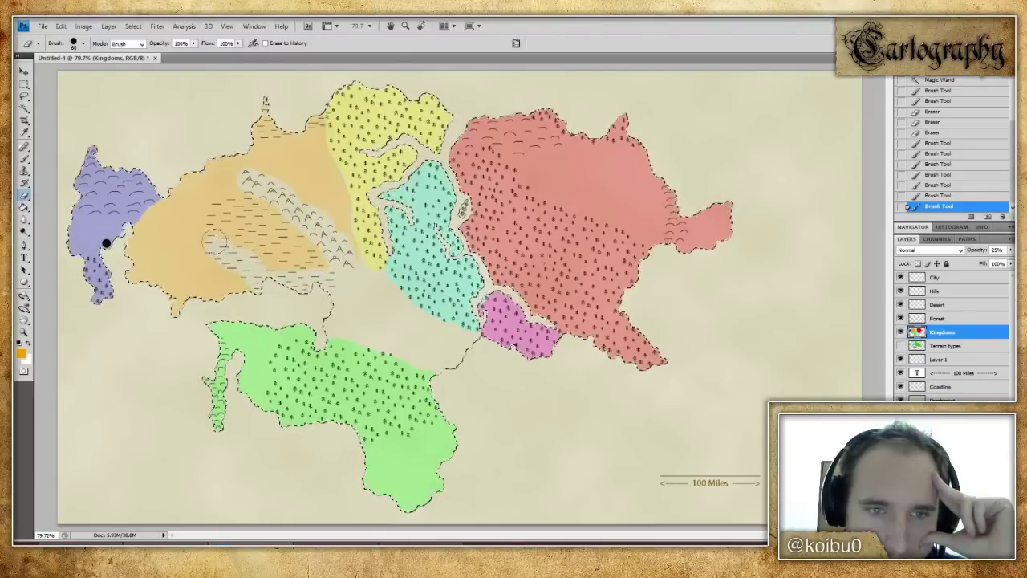
{"action": "mouse_move", "coordinate": [248, 210]}
{"action": "left_mouse_down"}
{"action": "mouse_move", "coordinate": [301, 263]}
{"action": "mouse_move", "coordinate": [221, 220]}
{"action": "mouse_move", "coordinate": [283, 273]}
{"action": "mouse_move", "coordinate": [308, 278]}
{"action": "left_mouse_up"}
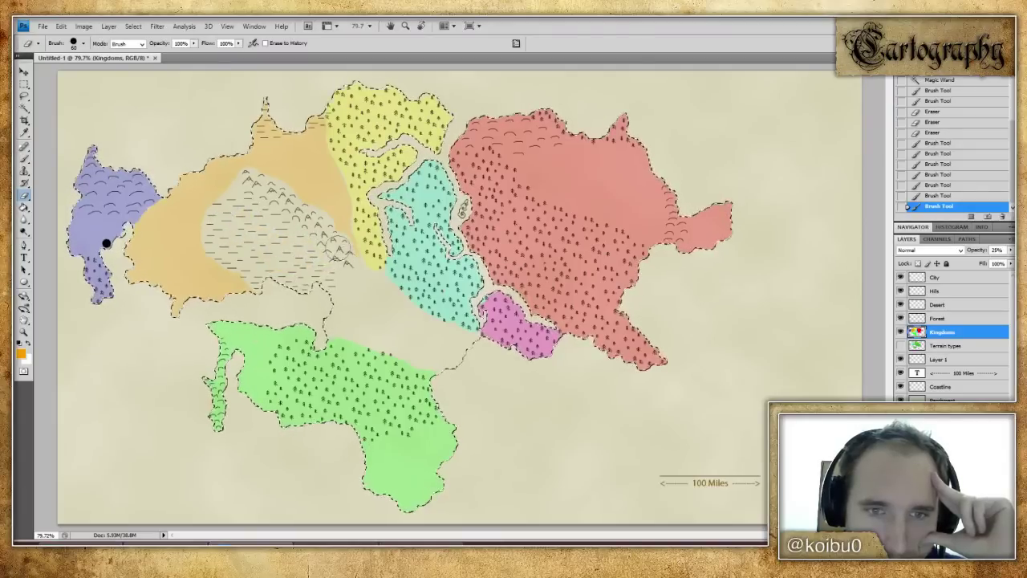
{"action": "left_click_drag", "start_coordinate": [255, 189], "coordinate": [345, 248]}
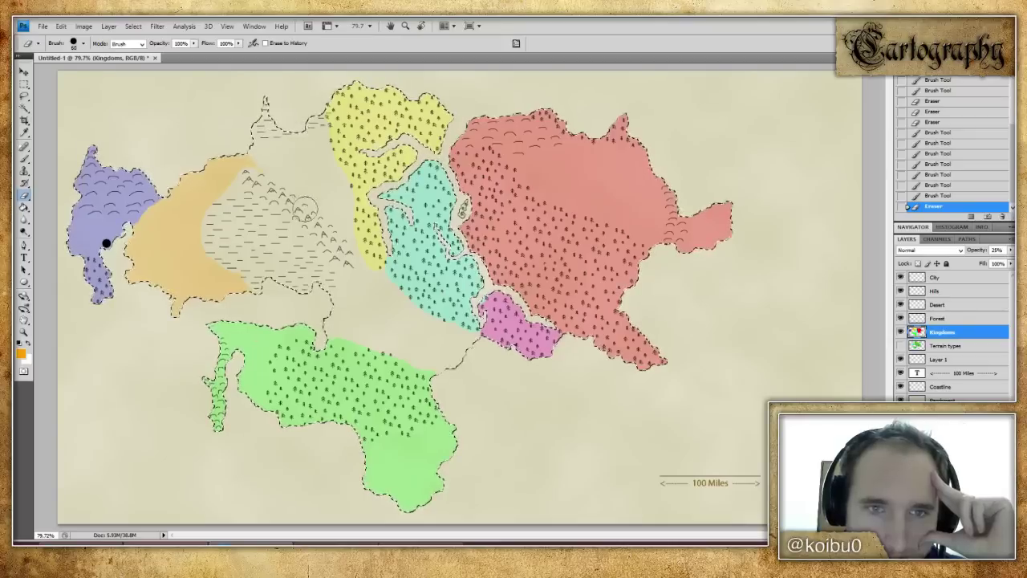
- Set the foreground colour to yellow (fff600) and extend the yellow kingdom west over the northern plain up to the mountain range
{"action": "left_click", "coordinate": [21, 353]}
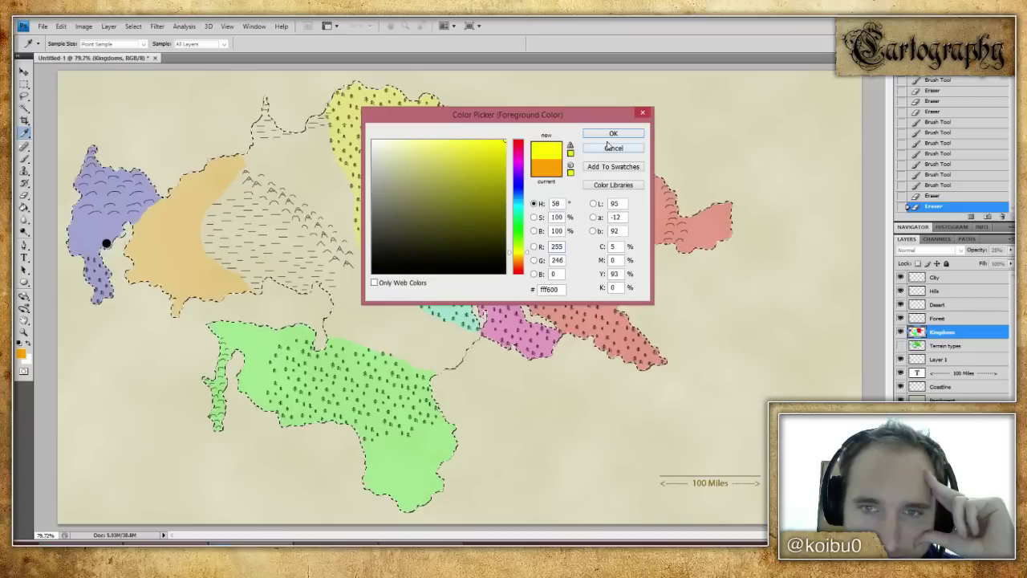
{"action": "key", "text": "Return"}
{"action": "key", "text": "e"}
{"action": "left_click", "coordinate": [336, 180]}
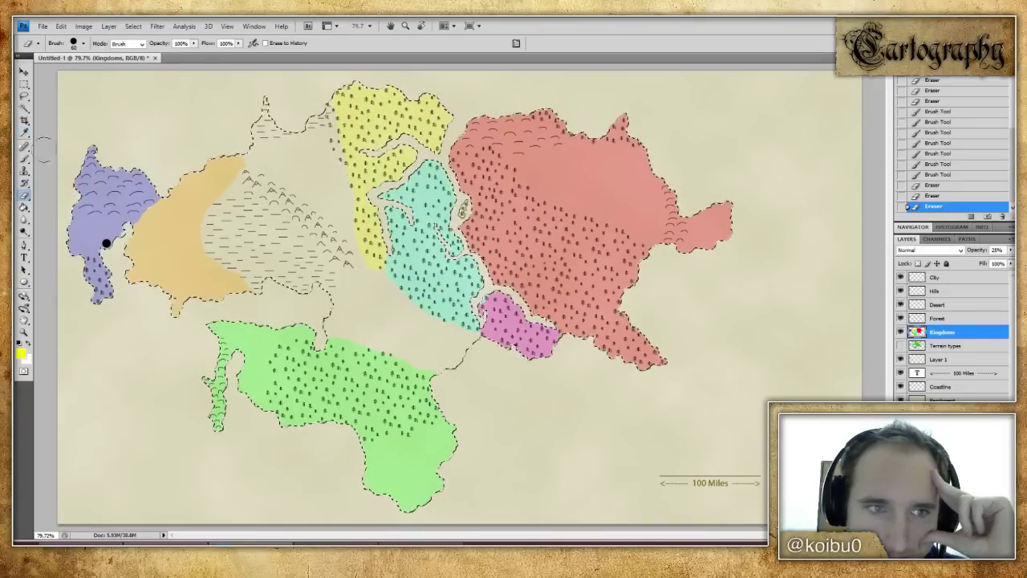
{"action": "key", "text": "b"}
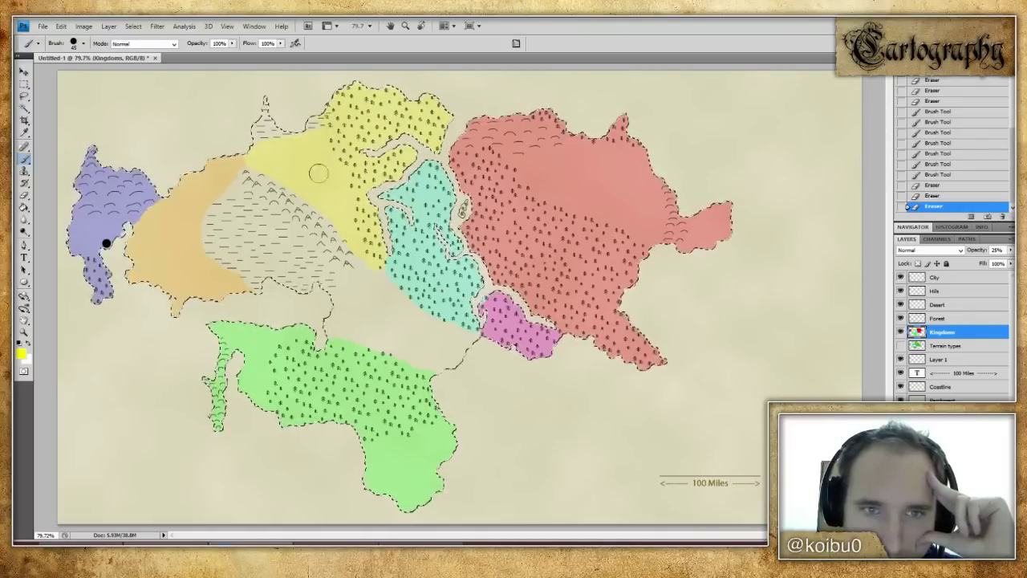
{"action": "left_click", "coordinate": [335, 208]}
- Set the foreground colour to cyan and extend the cyan kingdom southwest onto the central plain, down to the coast
{"action": "left_click", "coordinate": [21, 354]}
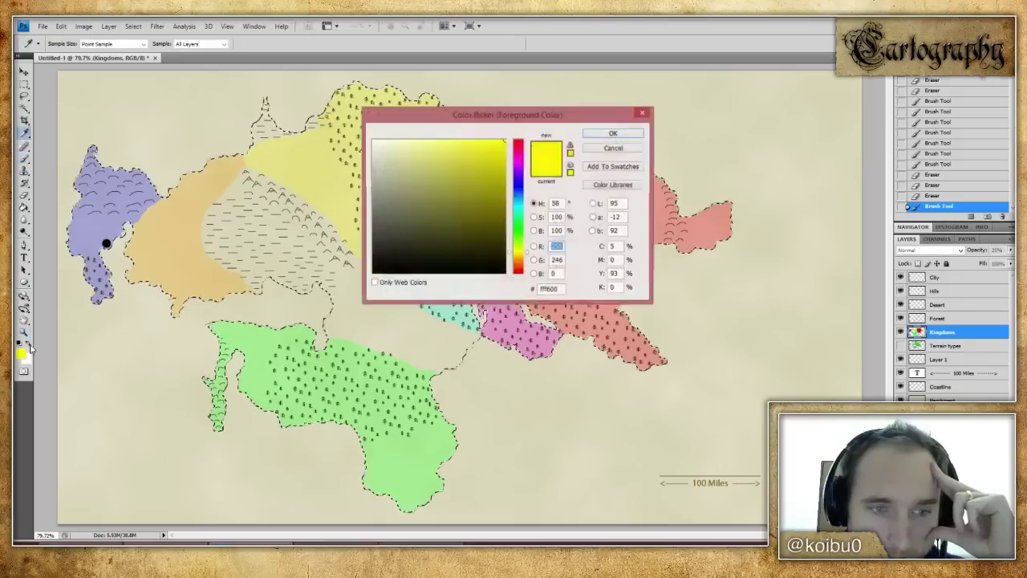
{"action": "key", "text": "Return"}
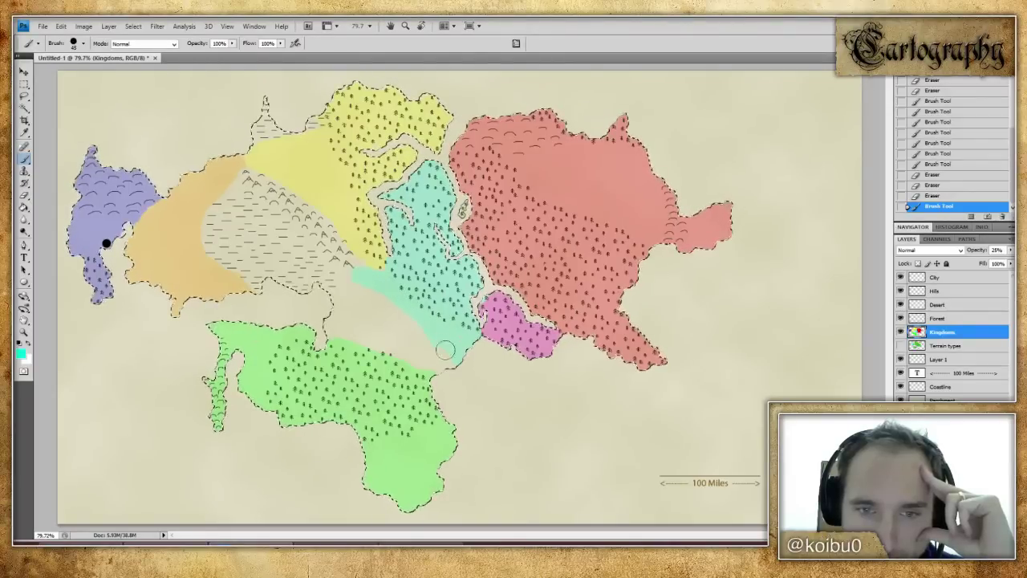
{"action": "left_click", "coordinate": [423, 321]}
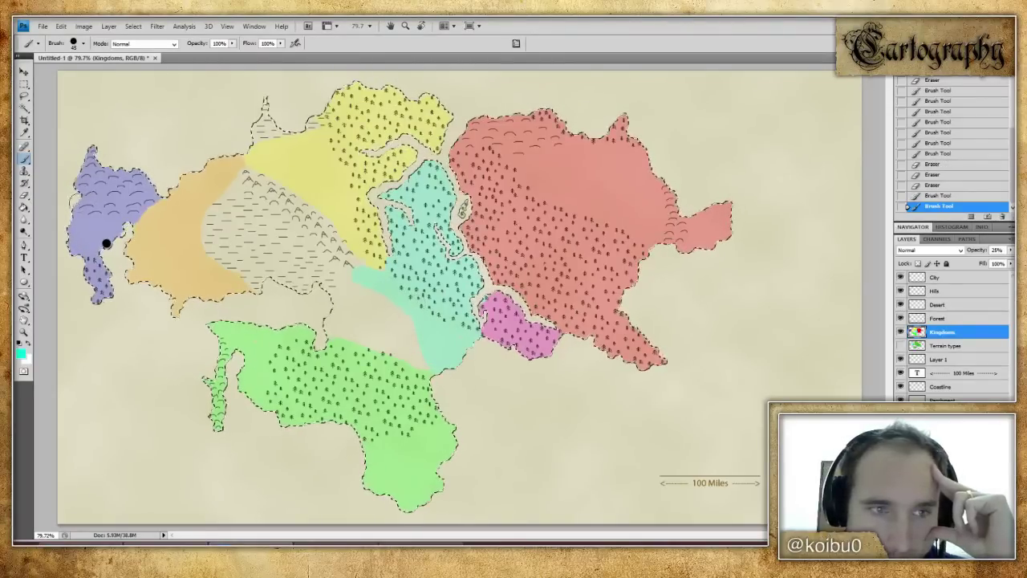
- Set the foreground colour to green (00ff06) and extend the green kingdom north over the rest of the central plain
{"action": "left_click", "coordinate": [21, 353]}
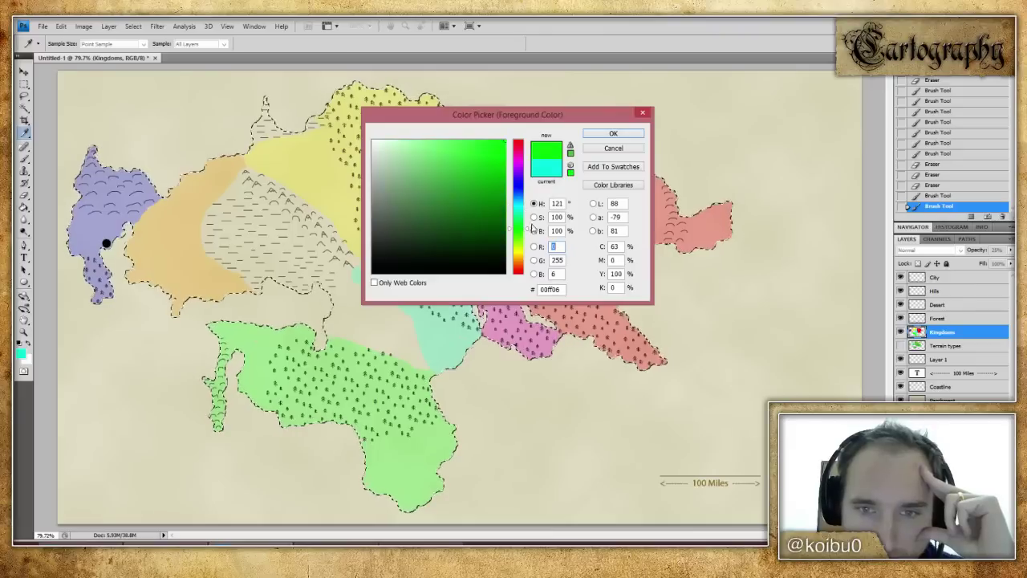
{"action": "left_click", "coordinate": [611, 135]}
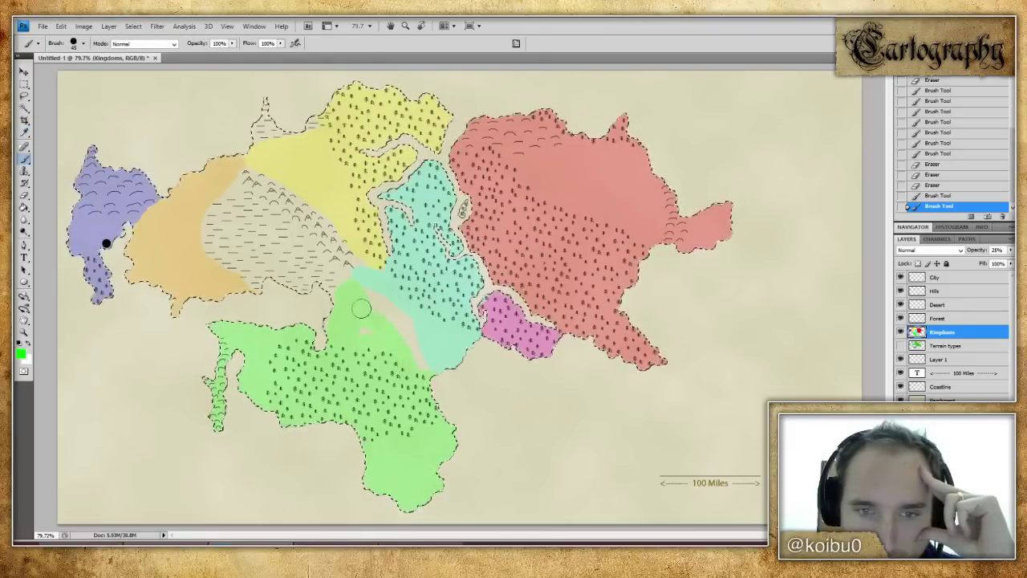
{"action": "left_click_drag", "start_coordinate": [389, 323], "coordinate": [355, 290]}
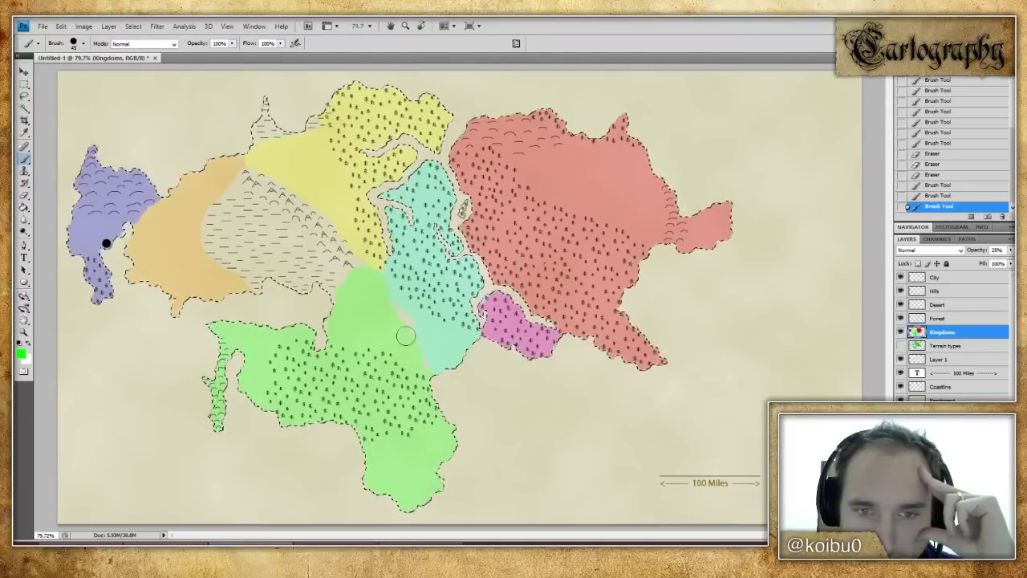
- Set the foreground colour to yellow (f0ff00) and touch up the yellow kingdom's southern tip where it meets the green kingdom
{"action": "left_click", "coordinate": [21, 353]}
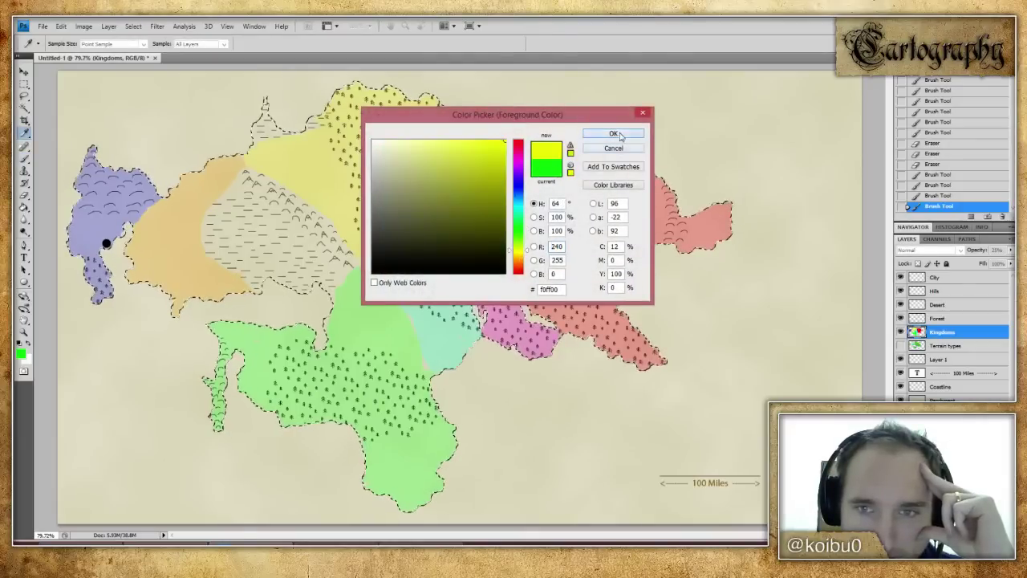
{"action": "left_click", "coordinate": [614, 134]}
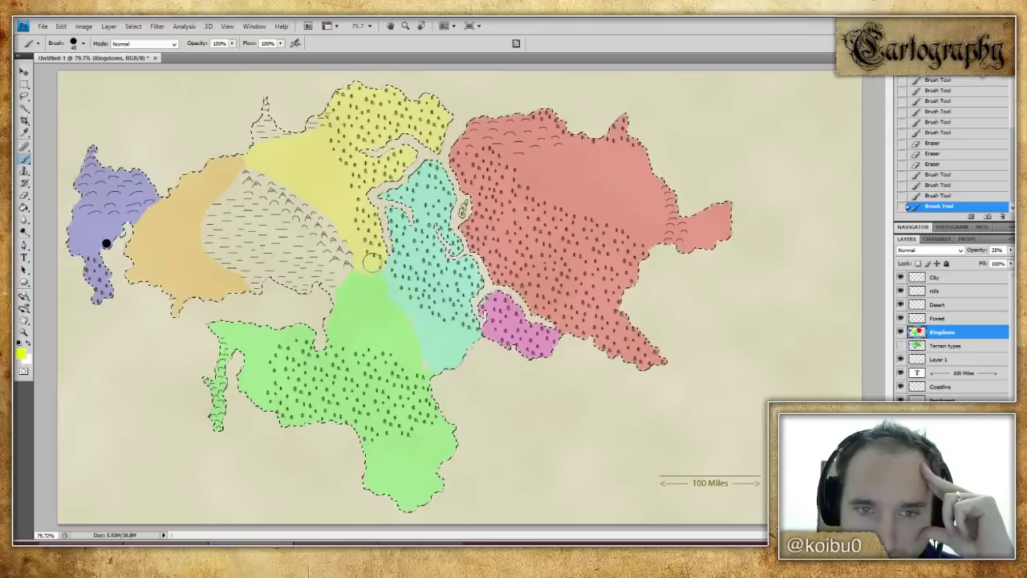
{"action": "left_click", "coordinate": [364, 255]}
{"action": "left_click", "coordinate": [372, 262]}
{"action": "left_click", "coordinate": [371, 262]}
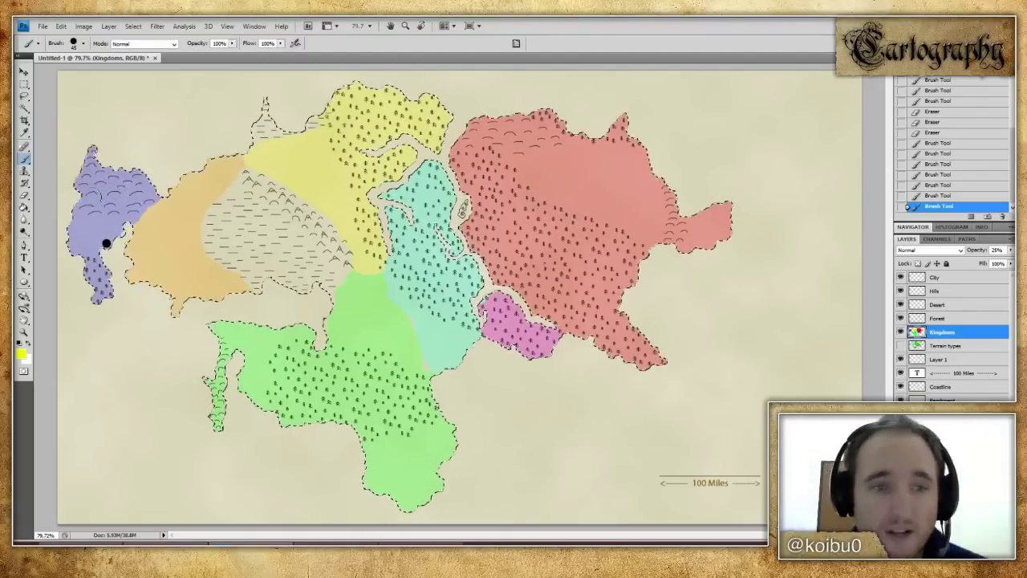
- Set the foreground colour to blue (000cff), paint over the orange western land and erase the blue spilling onto the desert
{"action": "left_click", "coordinate": [23, 352]}
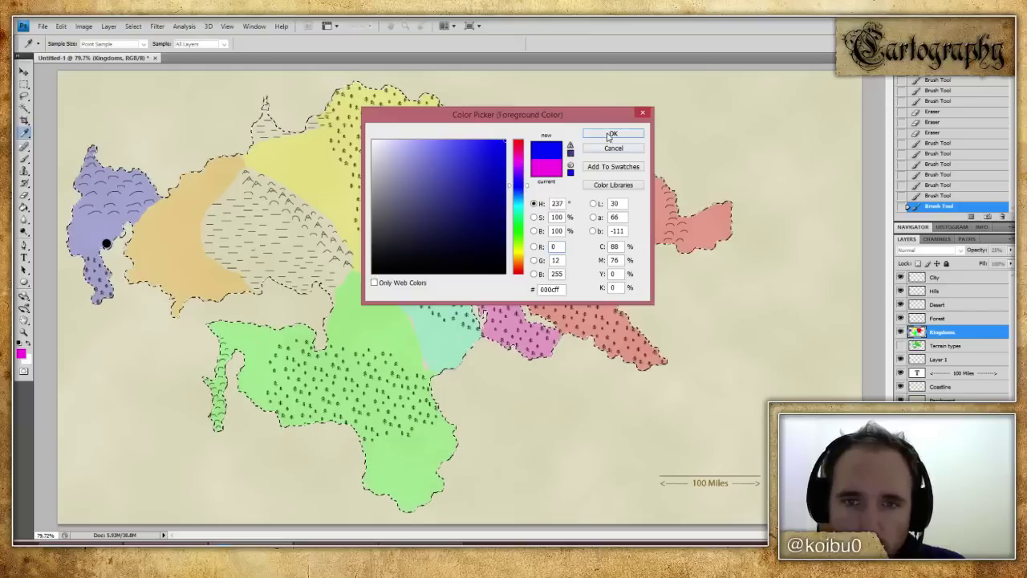
{"action": "left_click", "coordinate": [611, 134]}
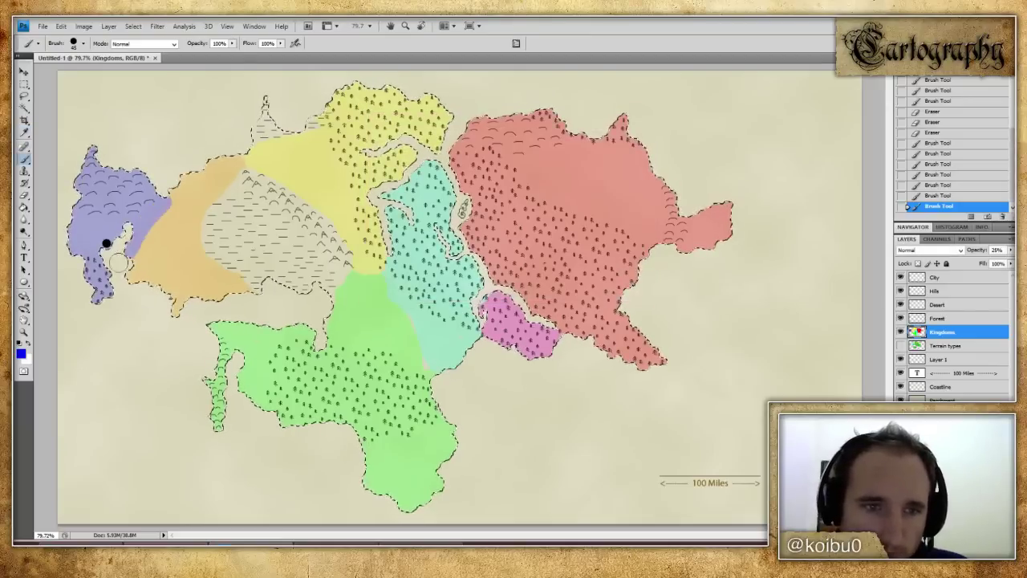
{"action": "left_click_drag", "start_coordinate": [118, 263], "coordinate": [147, 212]}
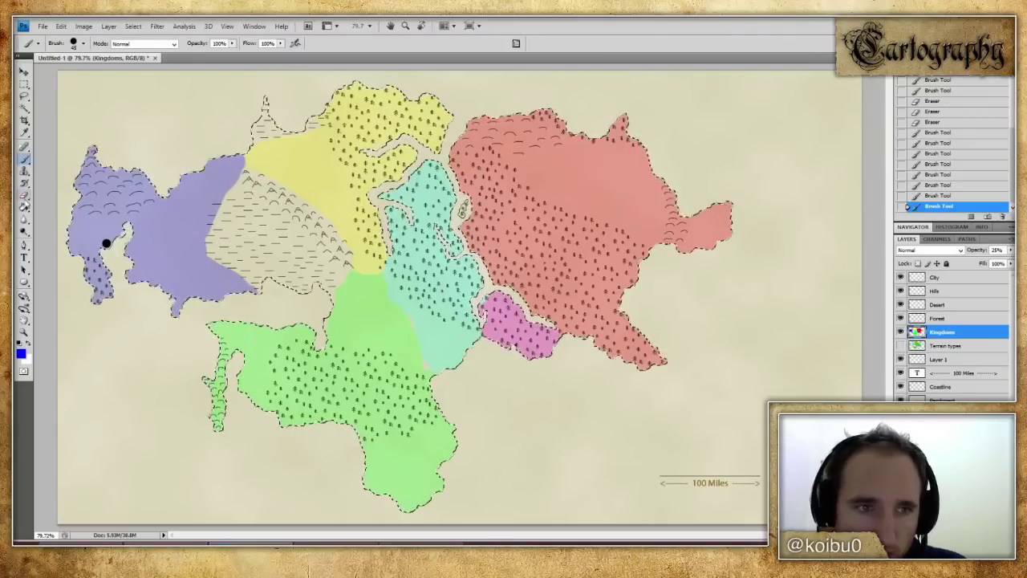
{"action": "key", "text": "e"}
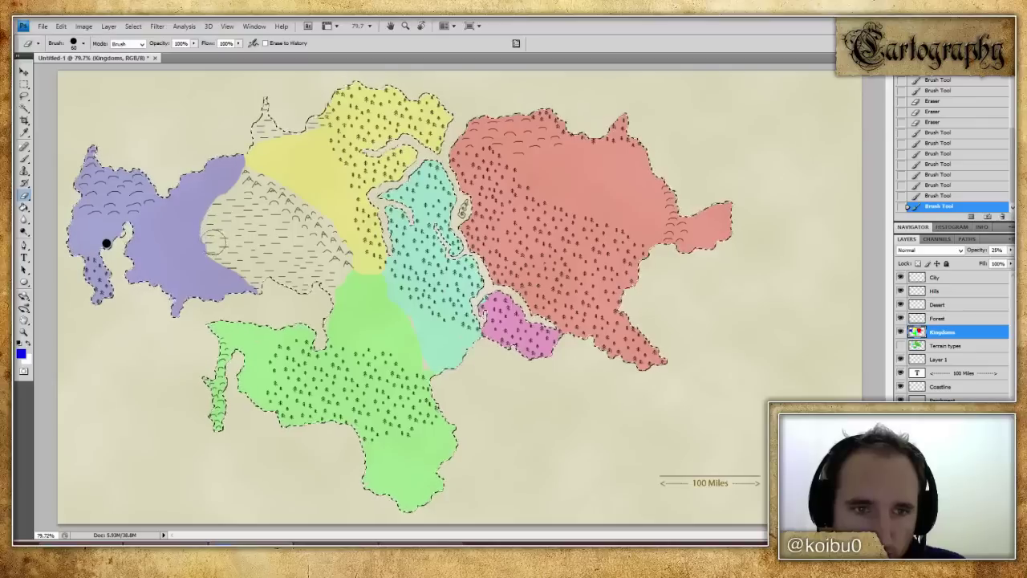
{"action": "left_click_drag", "start_coordinate": [252, 273], "coordinate": [278, 275]}
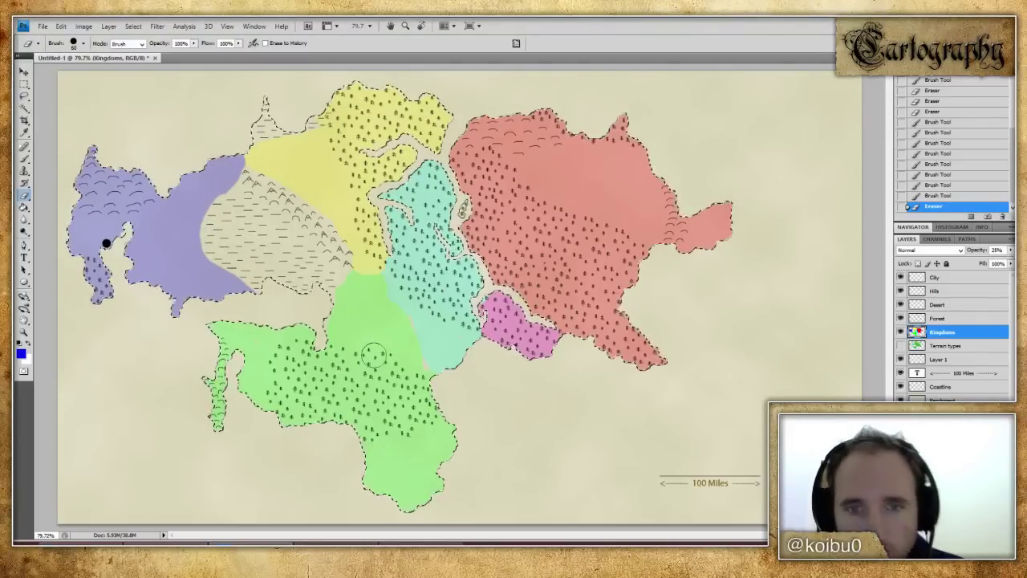
- Using magenta (ff00ea) as the foreground colour, brush over the magenta kingdom's northwestern corner and clear the landmass selection
{"action": "left_click", "coordinate": [21, 353]}
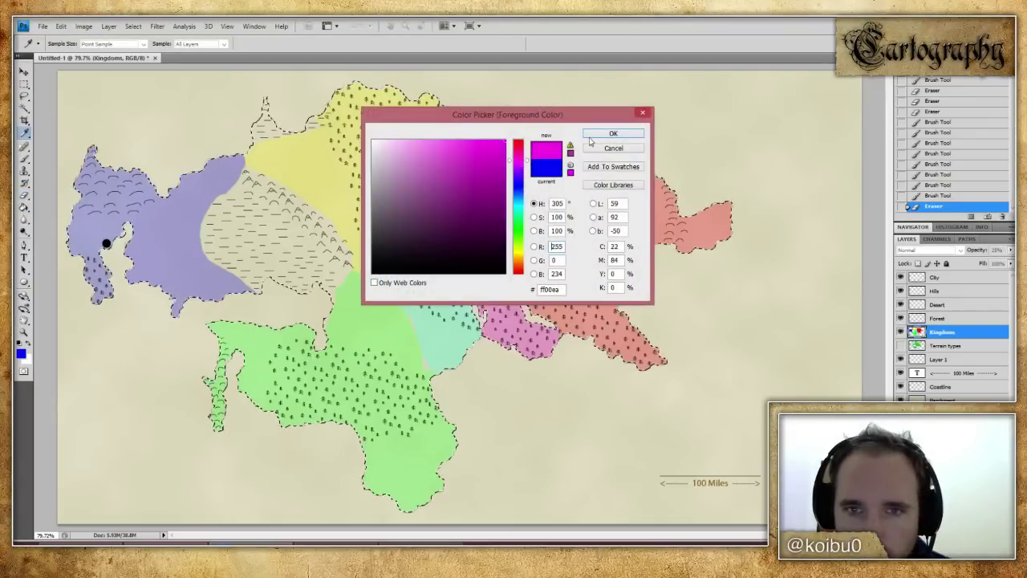
{"action": "left_click", "coordinate": [612, 134]}
{"action": "left_click_drag", "start_coordinate": [491, 304], "coordinate": [496, 301]}
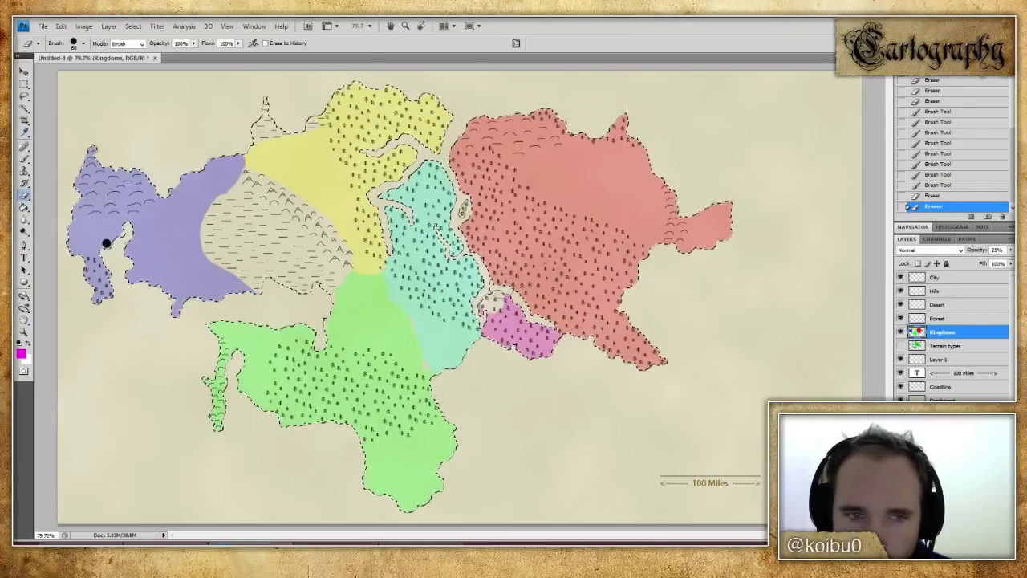
{"action": "left_click", "coordinate": [24, 158]}
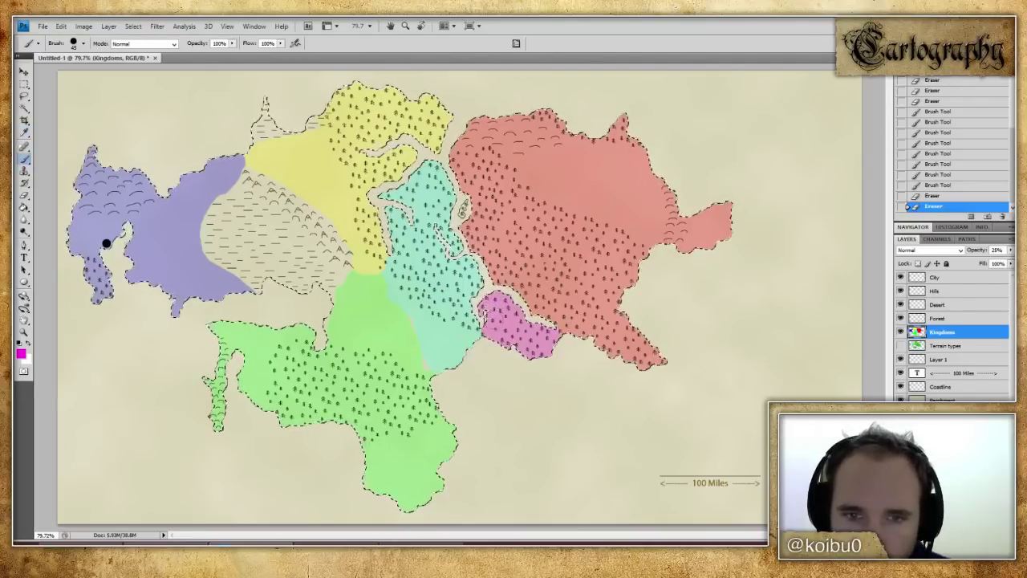
{"action": "left_click_drag", "start_coordinate": [495, 303], "coordinate": [499, 305]}
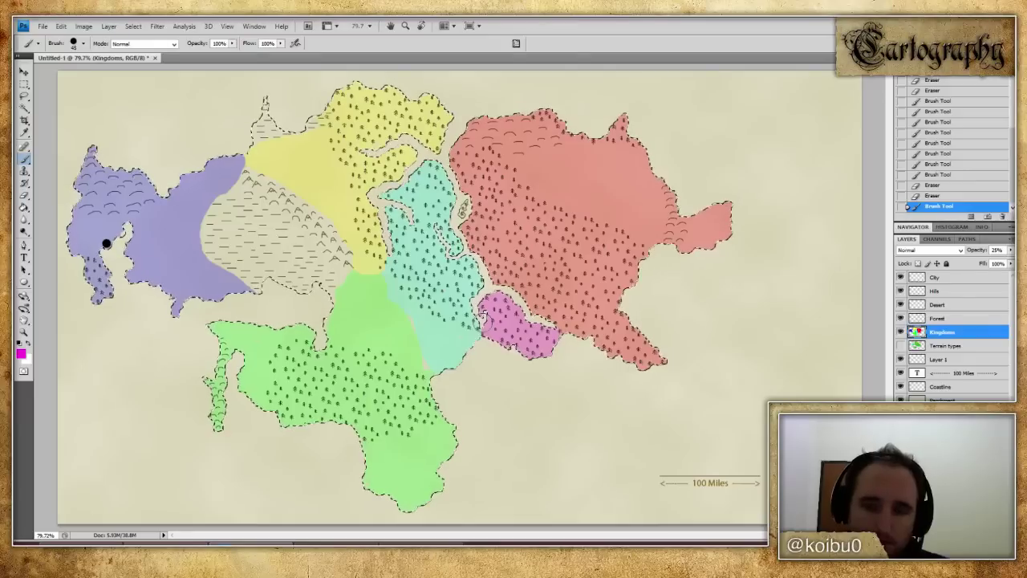
{"action": "key", "text": "ctrl+d"}
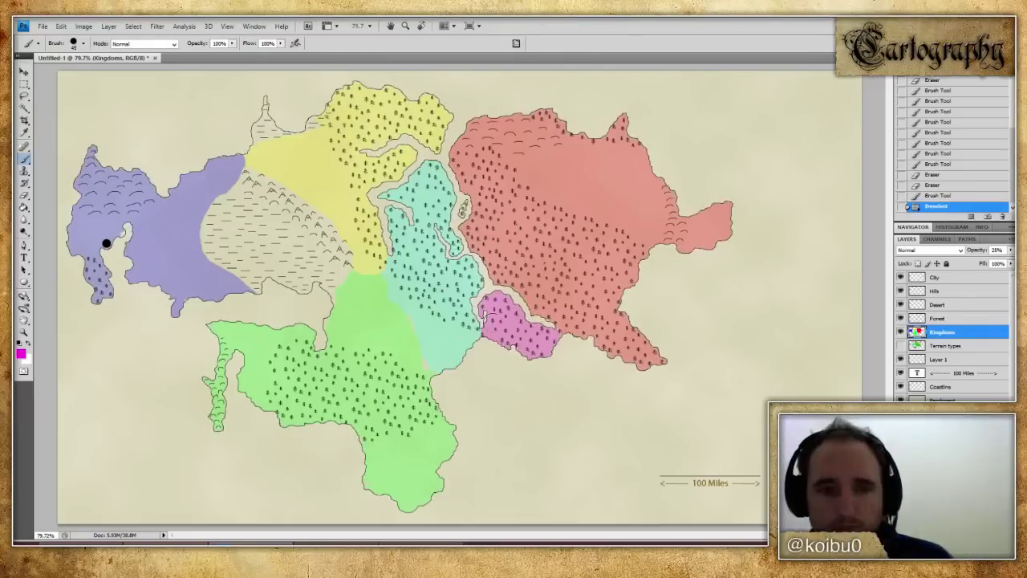
- On the City layer, mark one black size-20 city dot each in the green, cyan, yellow, red and magenta kingdoms
{"action": "left_click", "coordinate": [935, 277]}
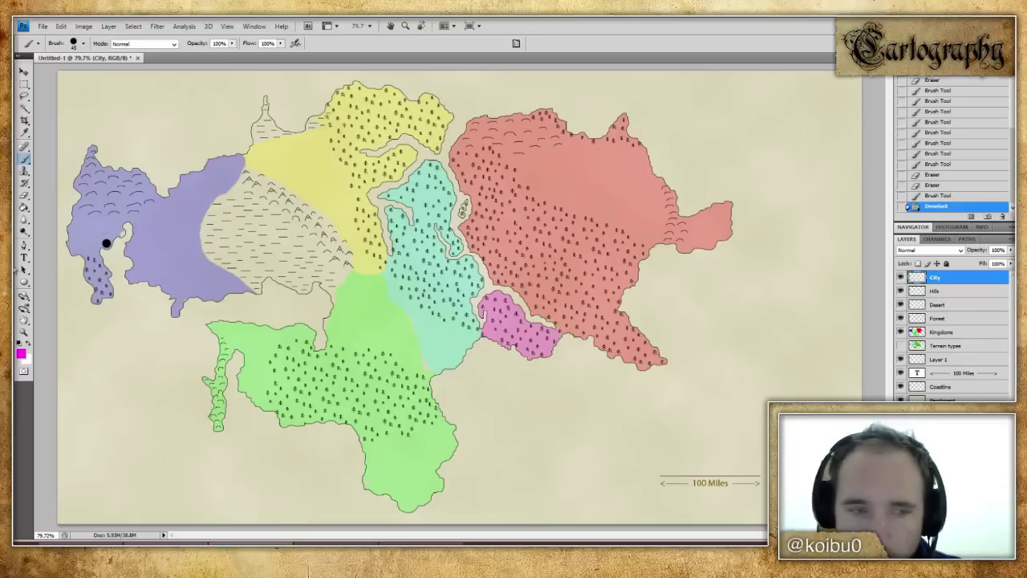
{"action": "left_click", "coordinate": [20, 342]}
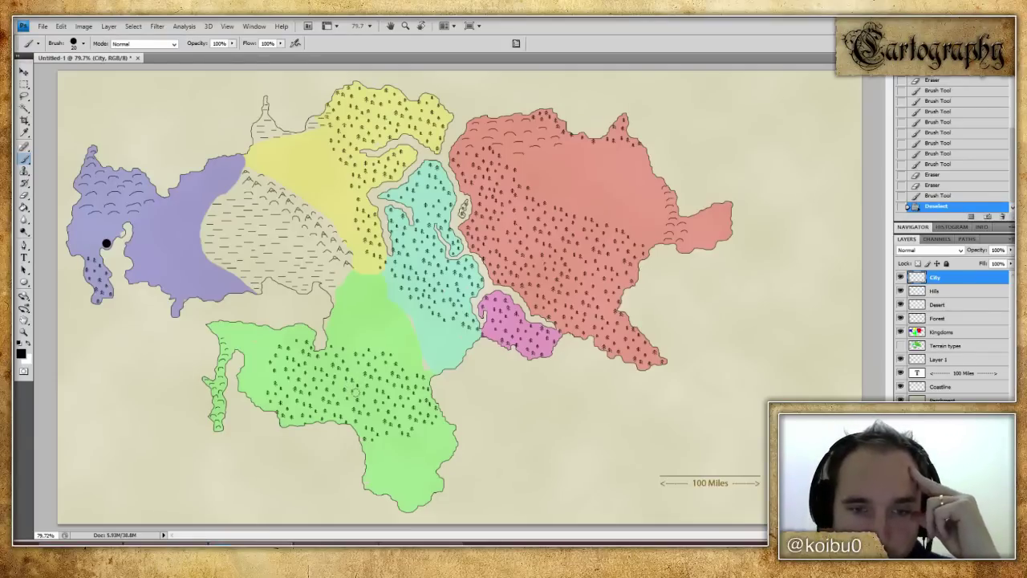
{"action": "left_click", "coordinate": [357, 392]}
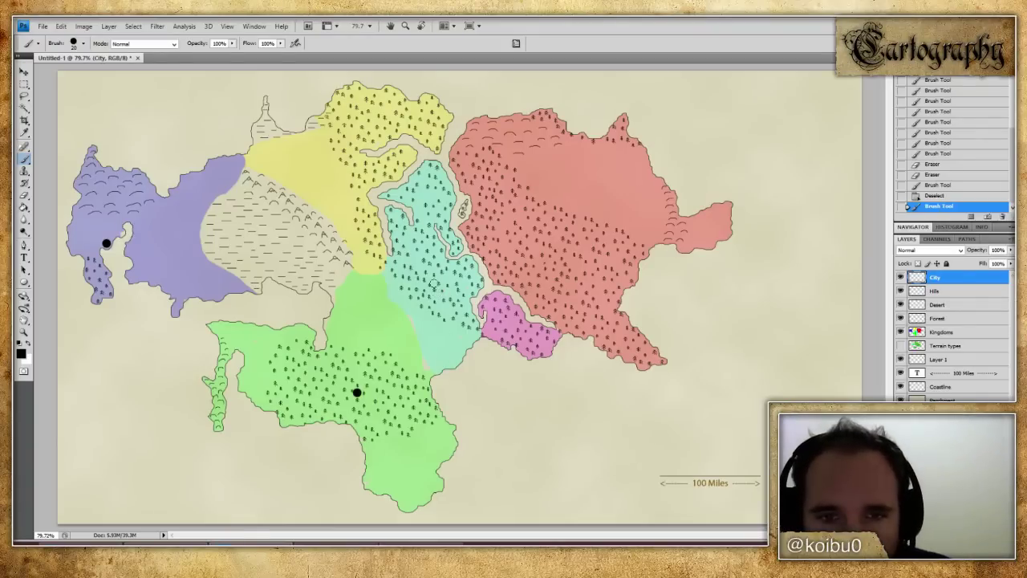
{"action": "left_click", "coordinate": [429, 197]}
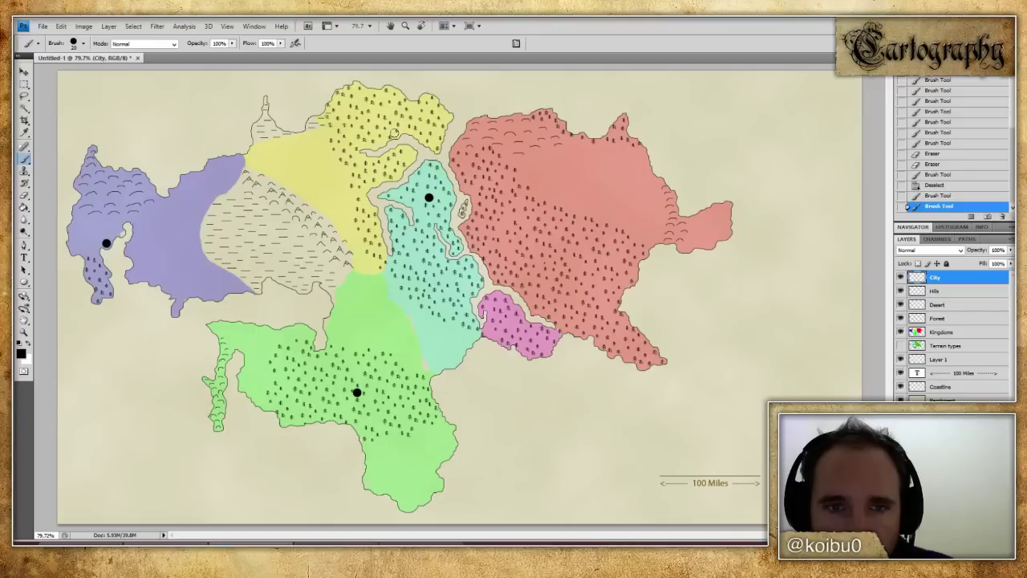
{"action": "left_click", "coordinate": [374, 145]}
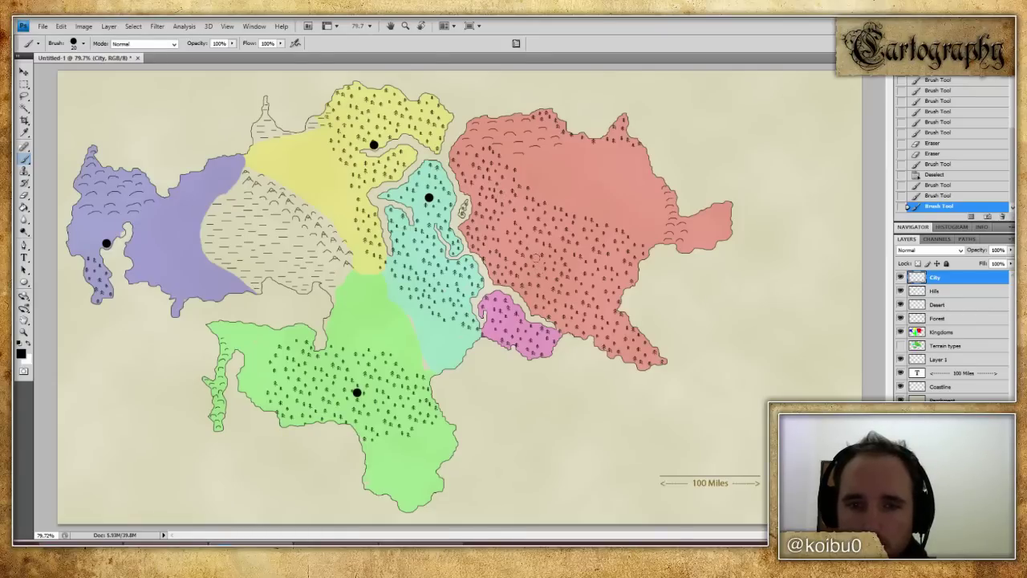
{"action": "left_click", "coordinate": [543, 243]}
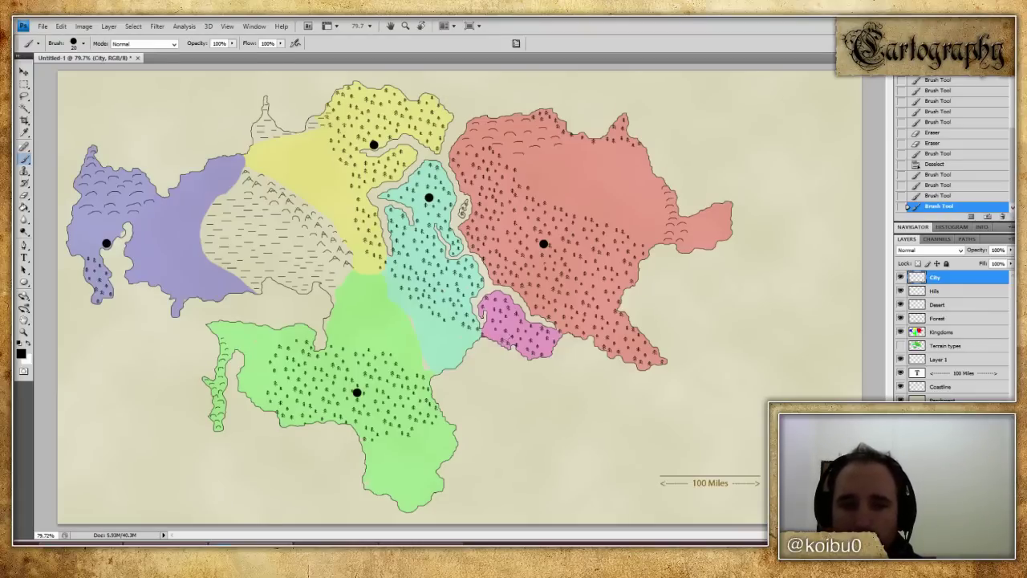
{"action": "left_click", "coordinate": [513, 324]}
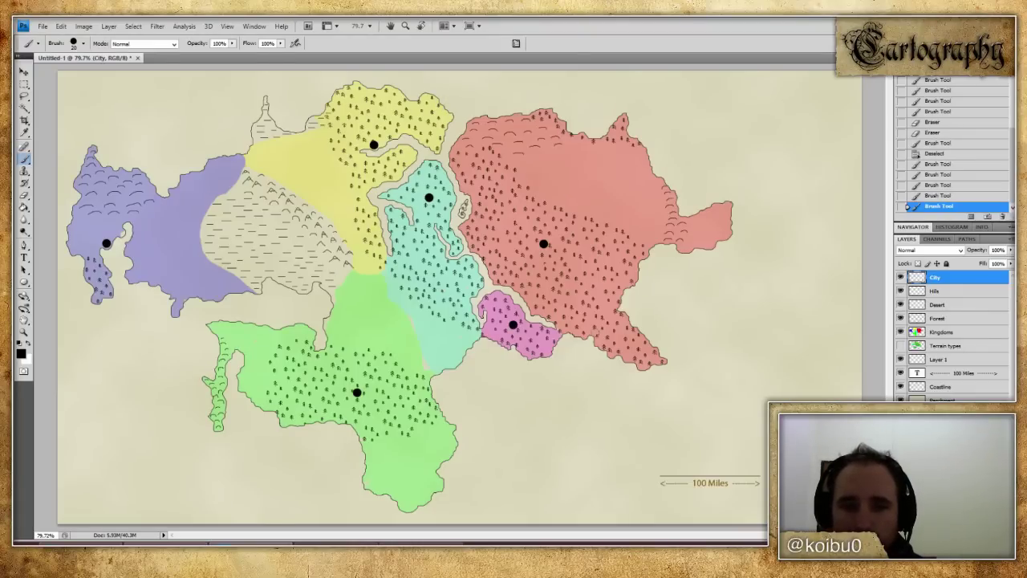
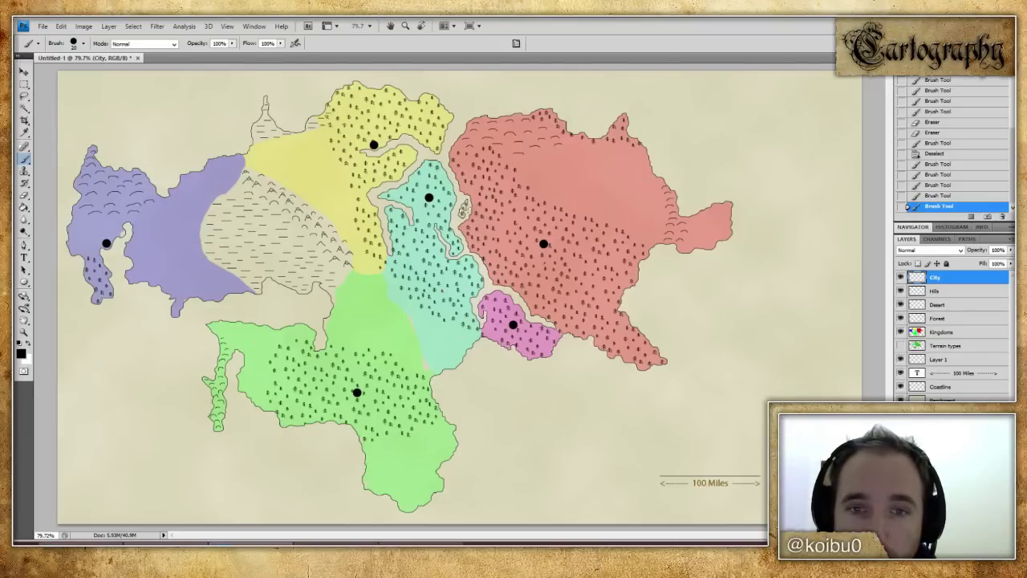
- Try city dots on both shores of the strait beside the small island between the cyan and red kingdoms, and undo them
{"action": "left_click", "coordinate": [468, 210]}
{"action": "left_click", "coordinate": [469, 209]}
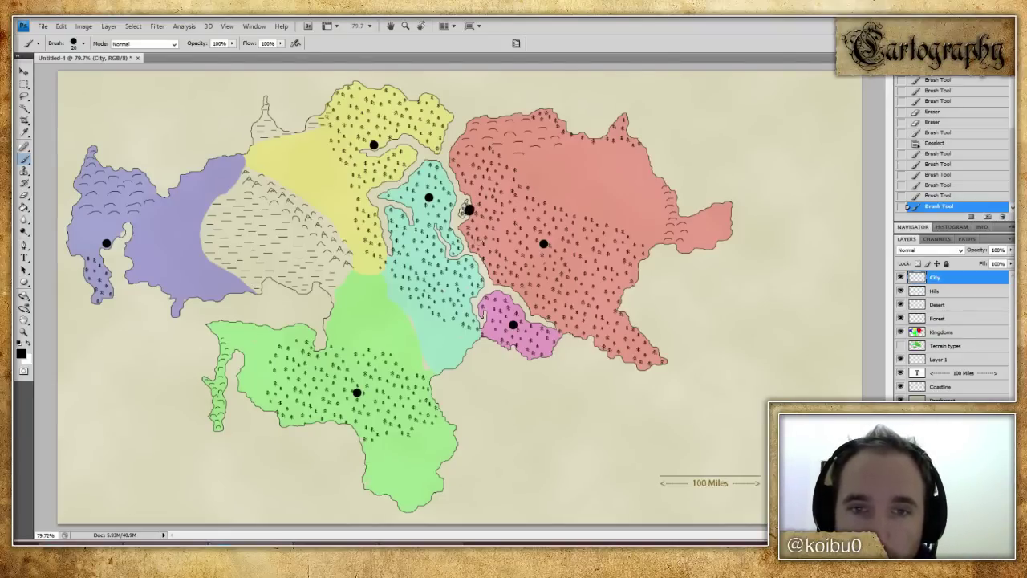
{"action": "left_click", "coordinate": [452, 208]}
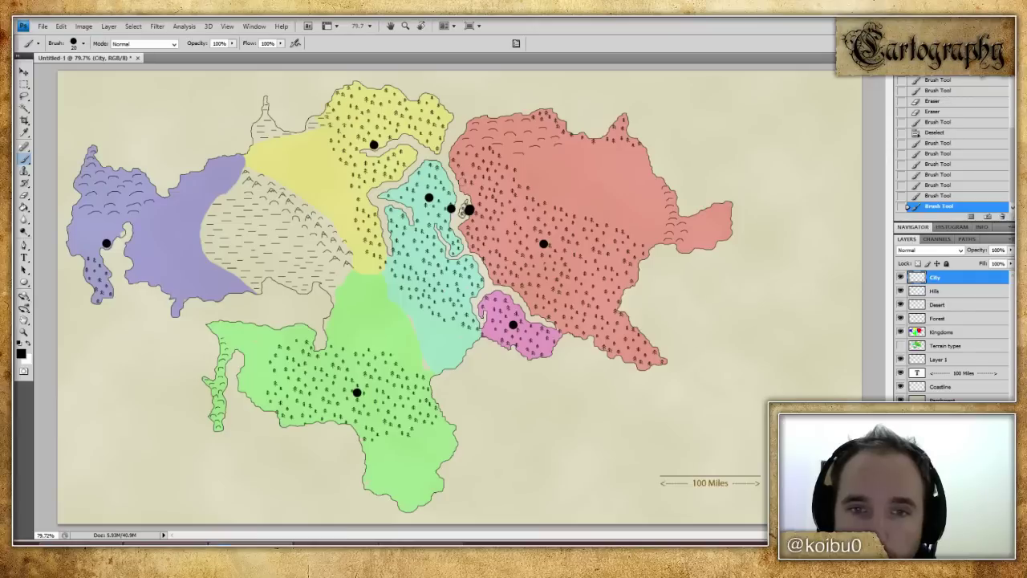
{"action": "key", "text": "ctrl+alt+z"}
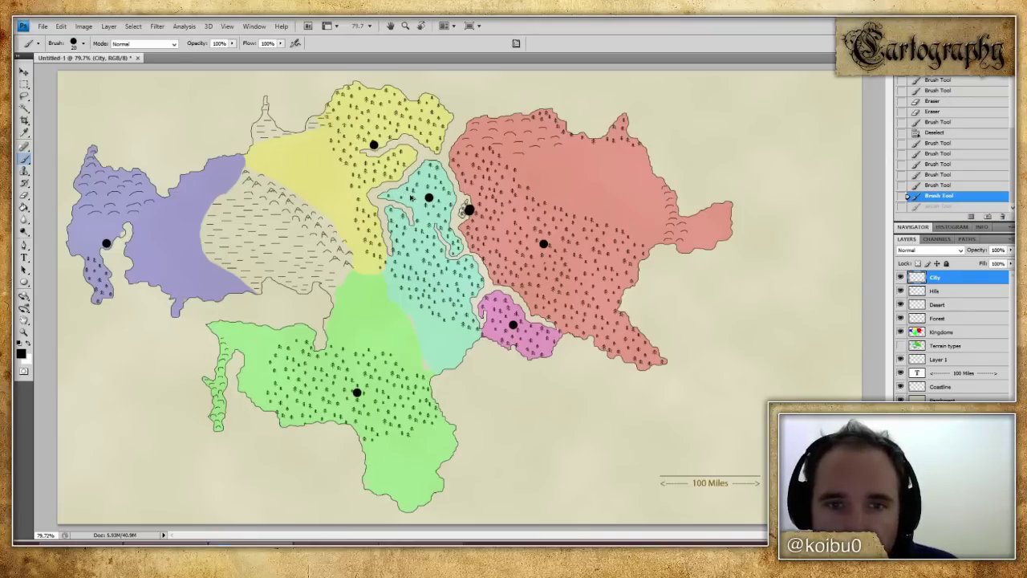
{"action": "key", "text": "ctrl+alt+z"}
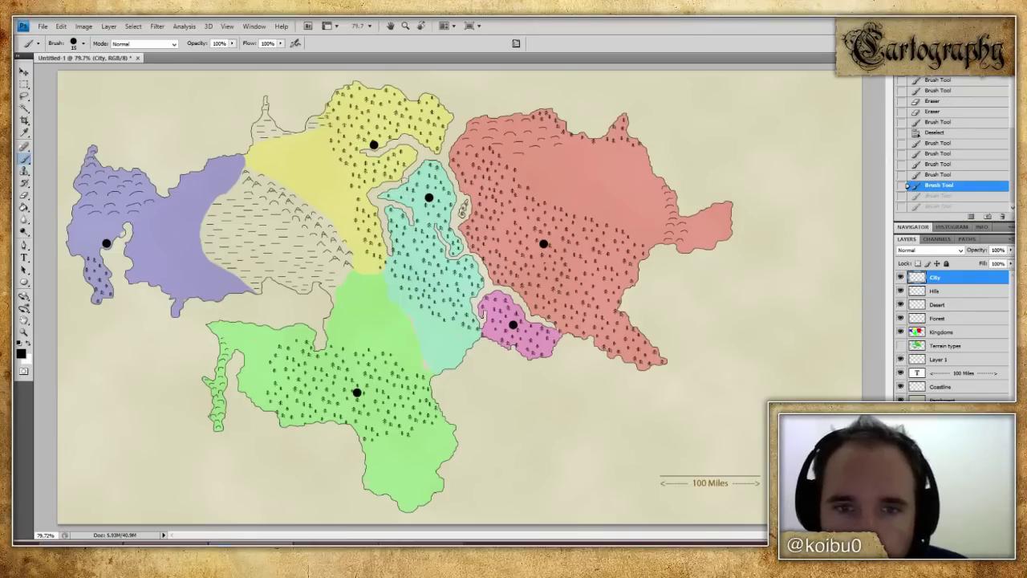
- Try sketching thin black lines across the strait around the small island with a much smaller brush, and undo the strokes
{"action": "key", "text": "bracketleft"}
{"action": "key", "text": "bracketleft"}
{"action": "key", "text": "bracketleft"}
{"action": "key", "text": "bracketleft"}
{"action": "key", "text": "bracketleft"}
{"action": "key", "text": "bracketleft"}
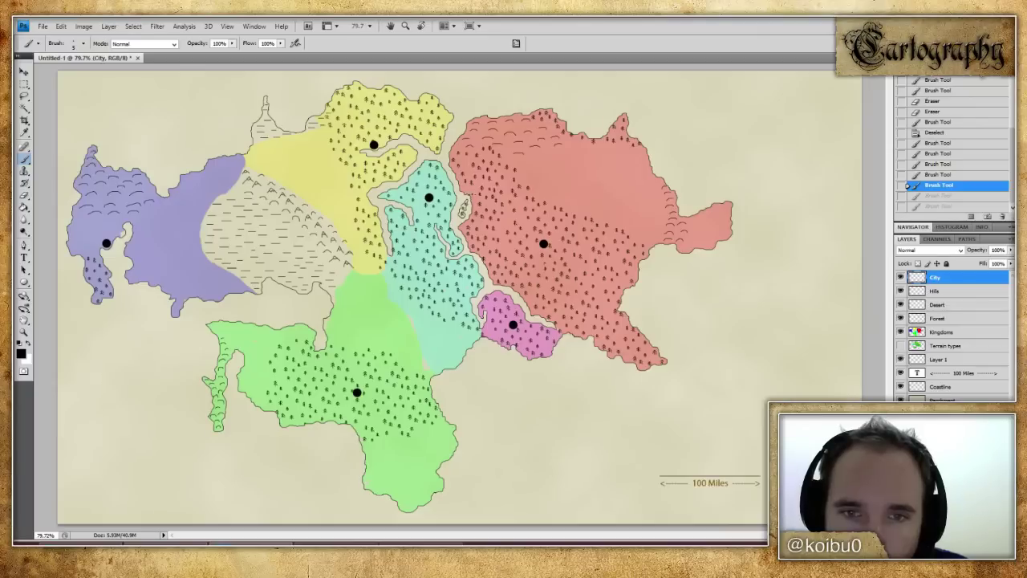
{"action": "left_click_drag", "start_coordinate": [470, 188], "coordinate": [451, 211]}
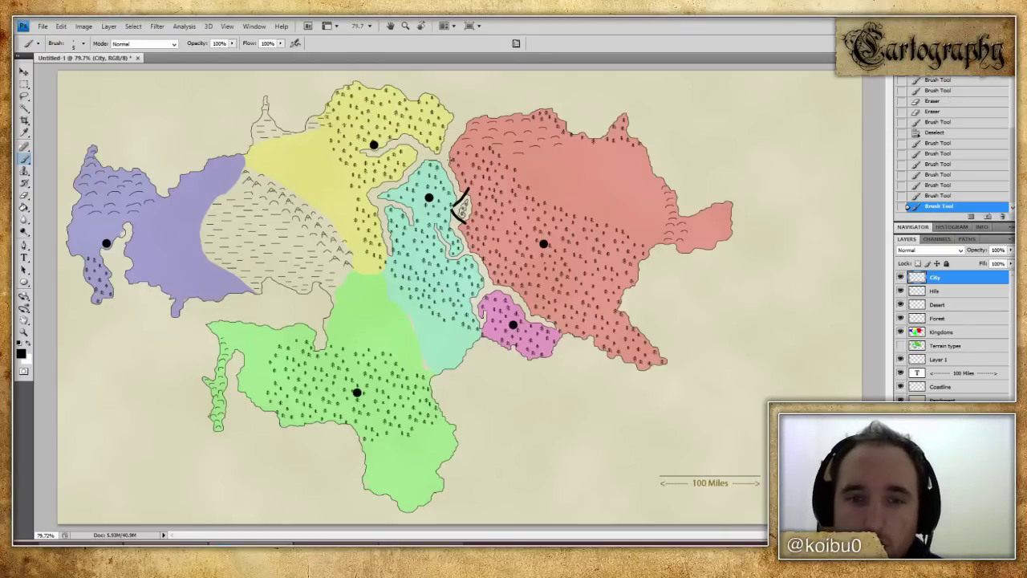
{"action": "left_click_drag", "start_coordinate": [469, 199], "coordinate": [455, 216]}
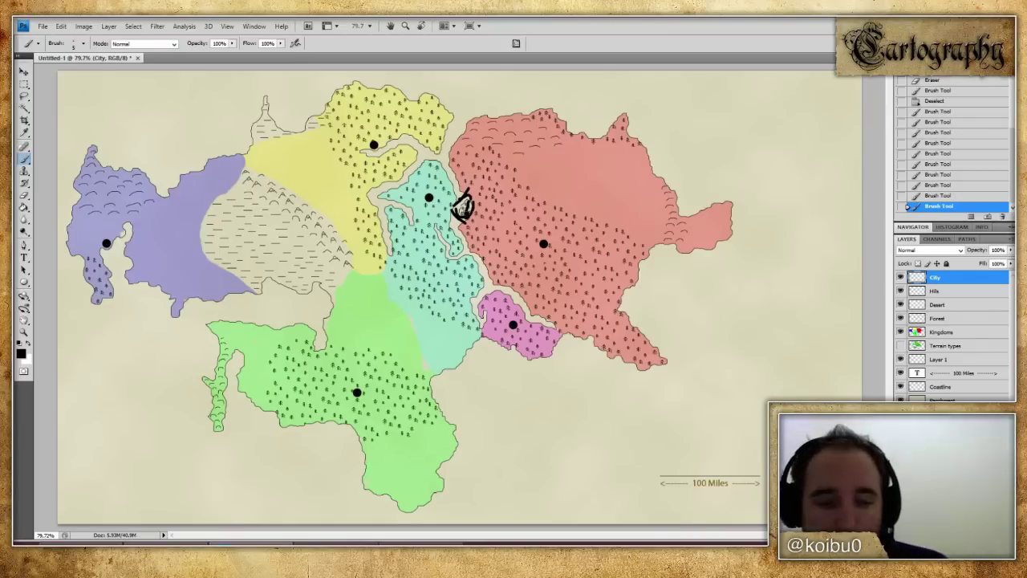
{"action": "key", "text": "ctrl+alt+z"}
{"action": "key", "text": "ctrl+alt+z"}
{"action": "key", "text": "ctrl+alt+z"}
{"action": "key", "text": "ctrl+alt+z"}
{"action": "key", "text": "ctrl+alt+z"}
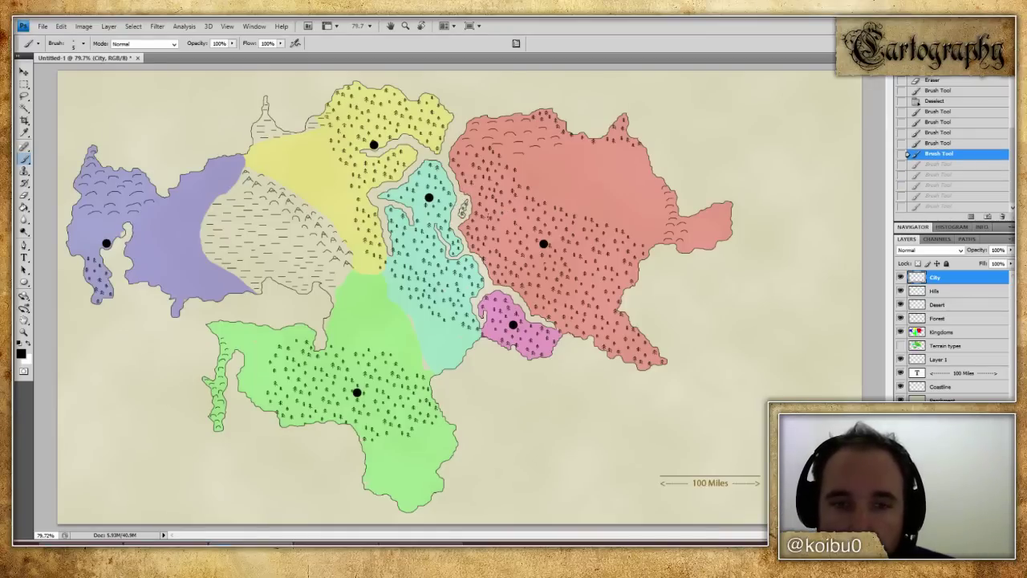
- Try a thin black line through the strait south of the small island, and return the history to before that line
{"action": "mouse_move", "coordinate": [464, 210]}
{"action": "left_mouse_down"}
{"action": "mouse_move", "coordinate": [451, 233]}
{"action": "mouse_move", "coordinate": [451, 170]}
{"action": "left_mouse_up"}
{"action": "key", "text": "ctrl+alt+z"}
{"action": "key", "text": "ctrl+alt+z"}
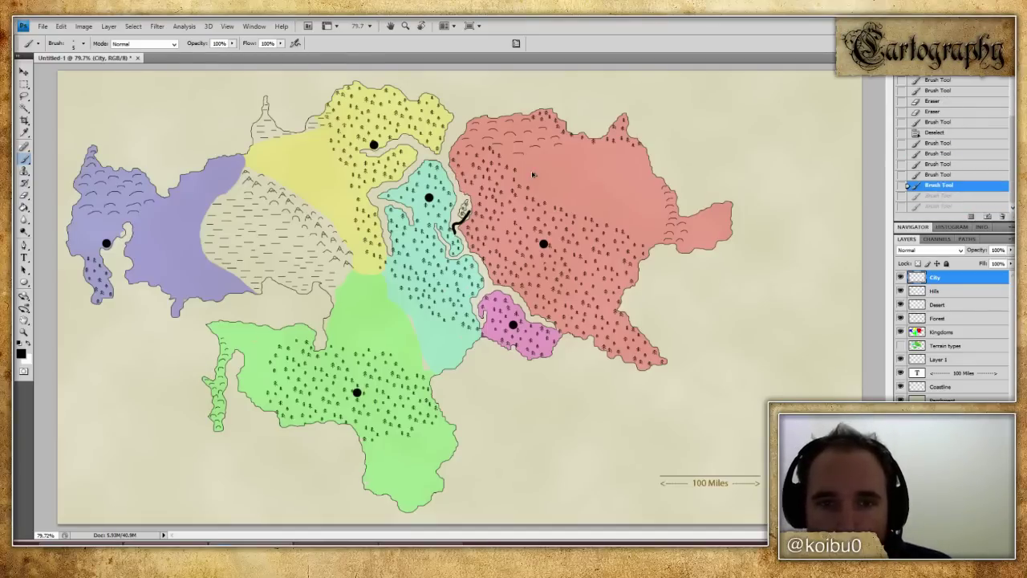
{"action": "key", "text": "ctrl+alt+z"}
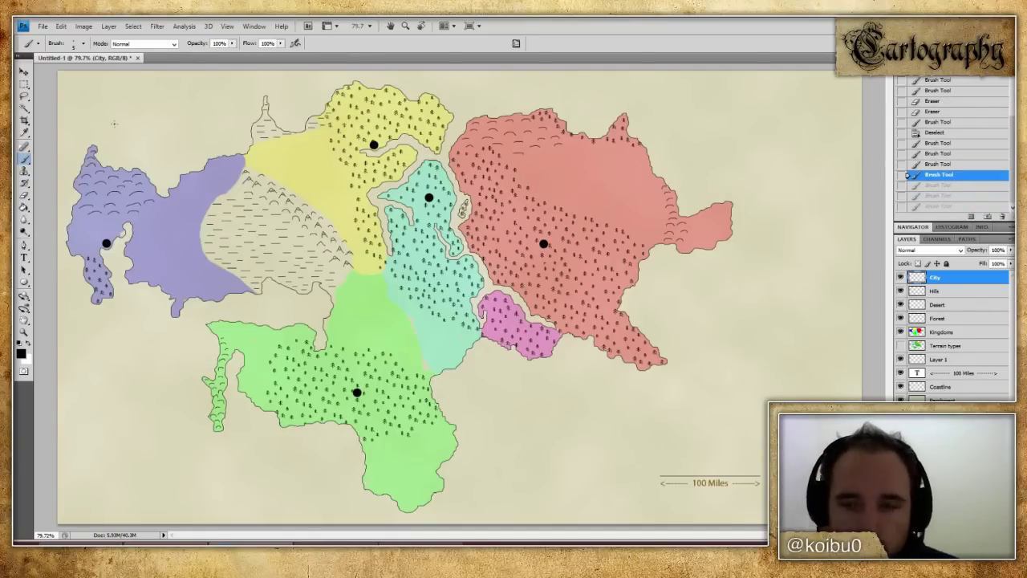
{"action": "left_click", "coordinate": [931, 186]}
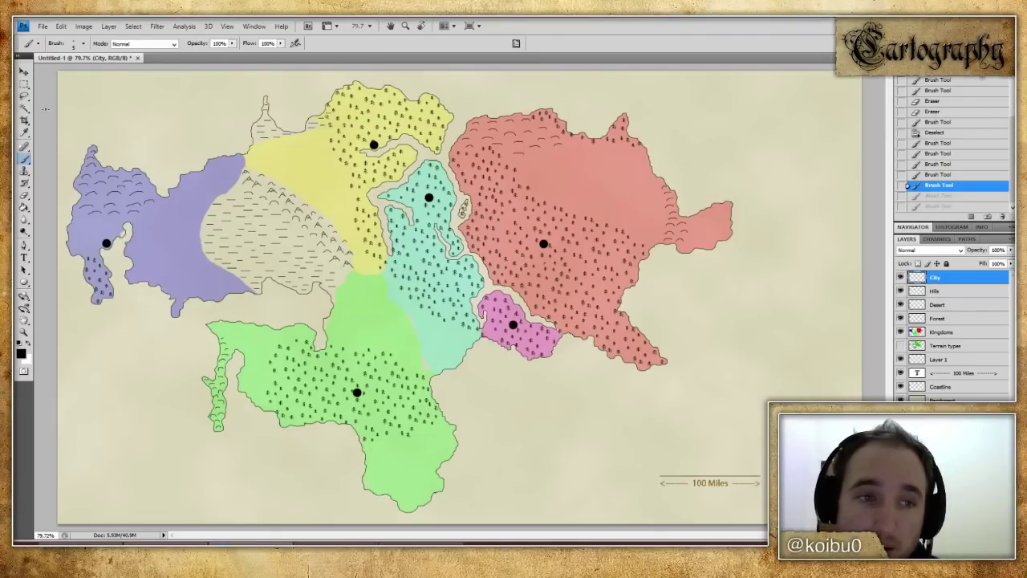
- Try moving the lassoed red kingdom city dot west to the coast beside the small island, then undo the move and deselect
{"action": "left_click", "coordinate": [25, 72]}
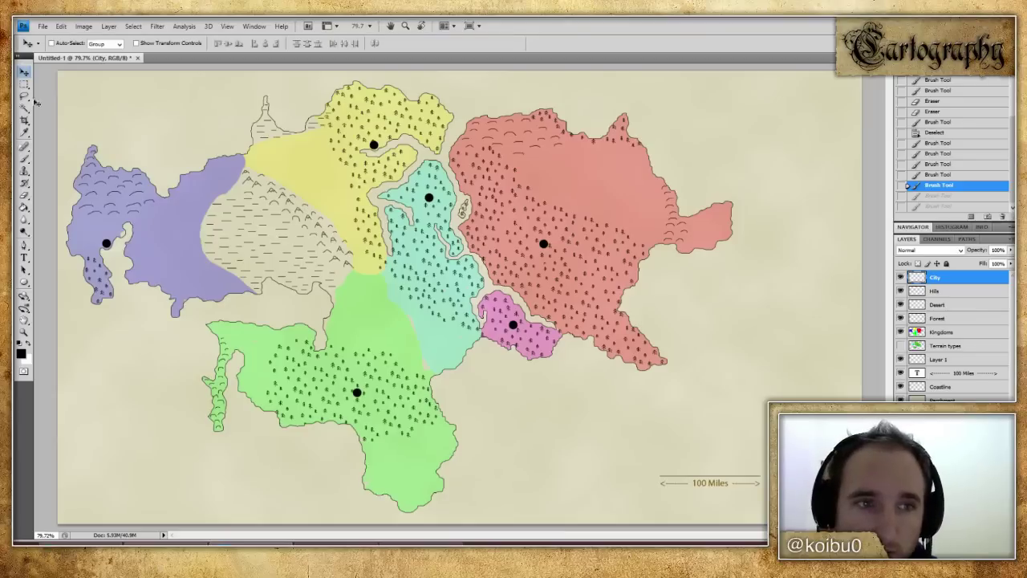
{"action": "left_click", "coordinate": [25, 96]}
{"action": "mouse_move", "coordinate": [530, 227]}
{"action": "left_mouse_down"}
{"action": "mouse_move", "coordinate": [531, 241]}
{"action": "mouse_move", "coordinate": [514, 215]}
{"action": "left_mouse_up"}
{"action": "key", "text": "v"}
{"action": "mouse_move", "coordinate": [550, 251]}
{"action": "left_mouse_down"}
{"action": "mouse_move", "coordinate": [487, 232]}
{"action": "mouse_move", "coordinate": [482, 218]}
{"action": "left_mouse_up"}
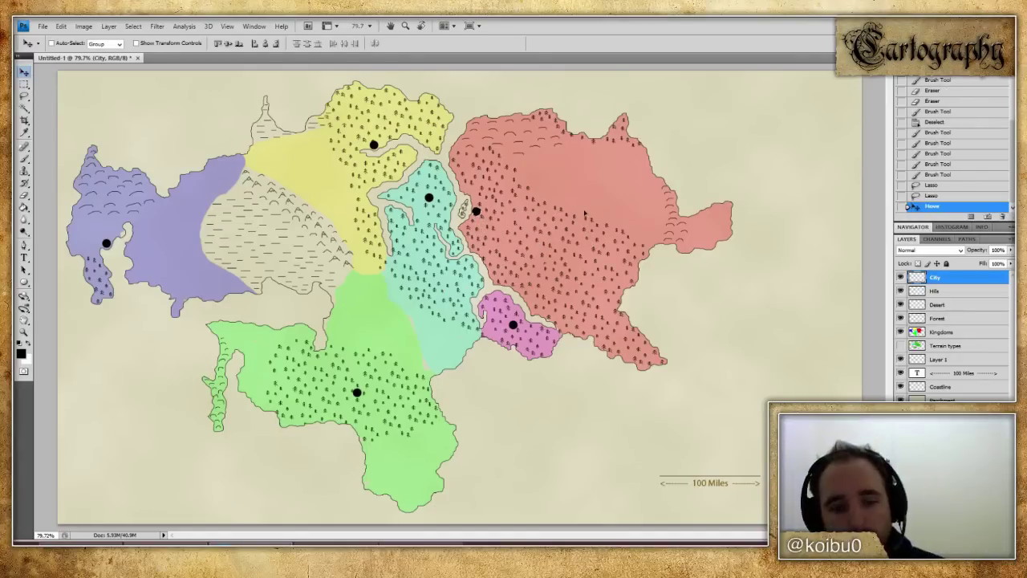
{"action": "key", "text": "ctrl+d"}
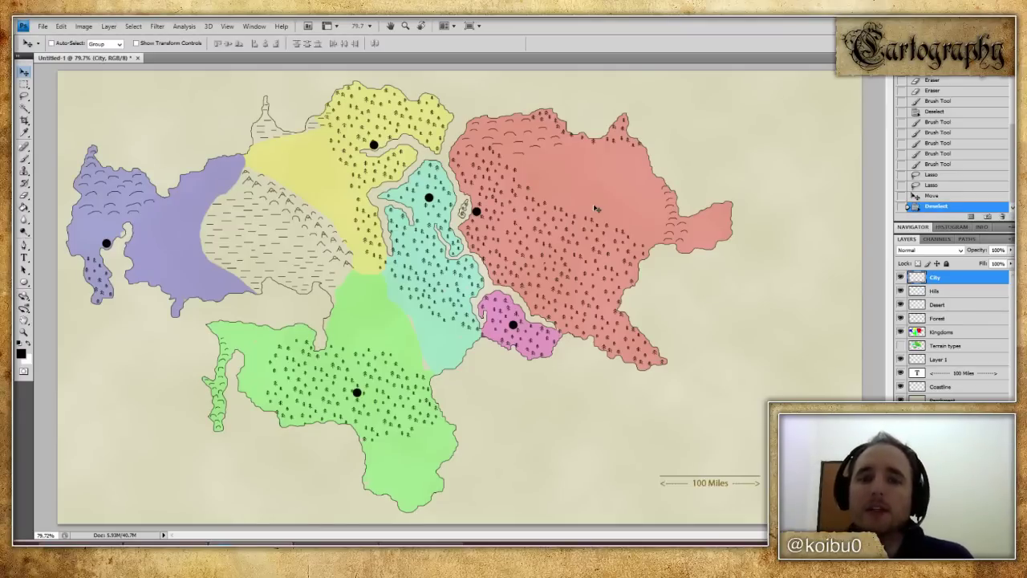
{"action": "key", "text": "ctrl+alt+z"}
{"action": "key", "text": "ctrl+alt+z"}
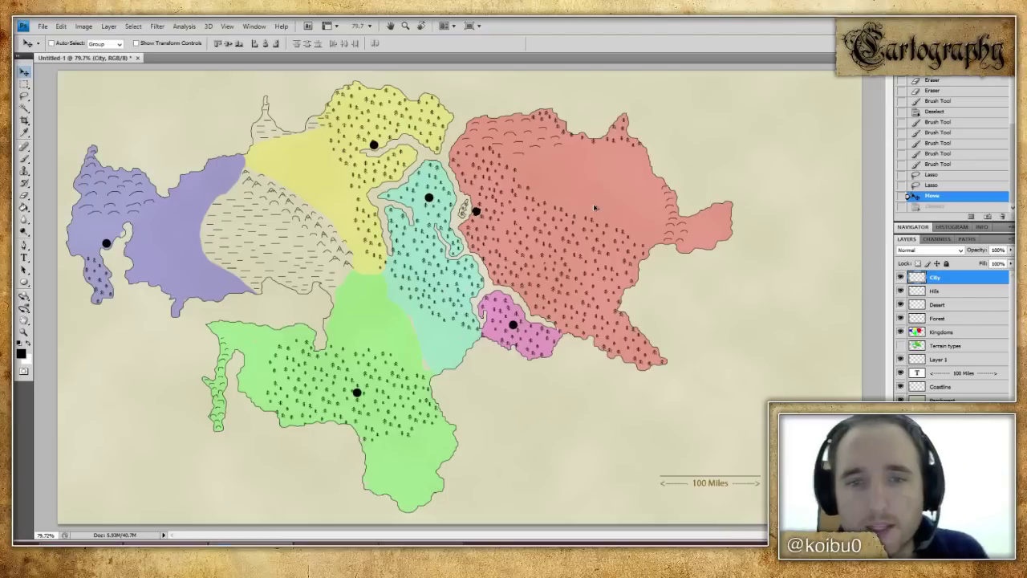
{"action": "key", "text": "ctrl+d"}
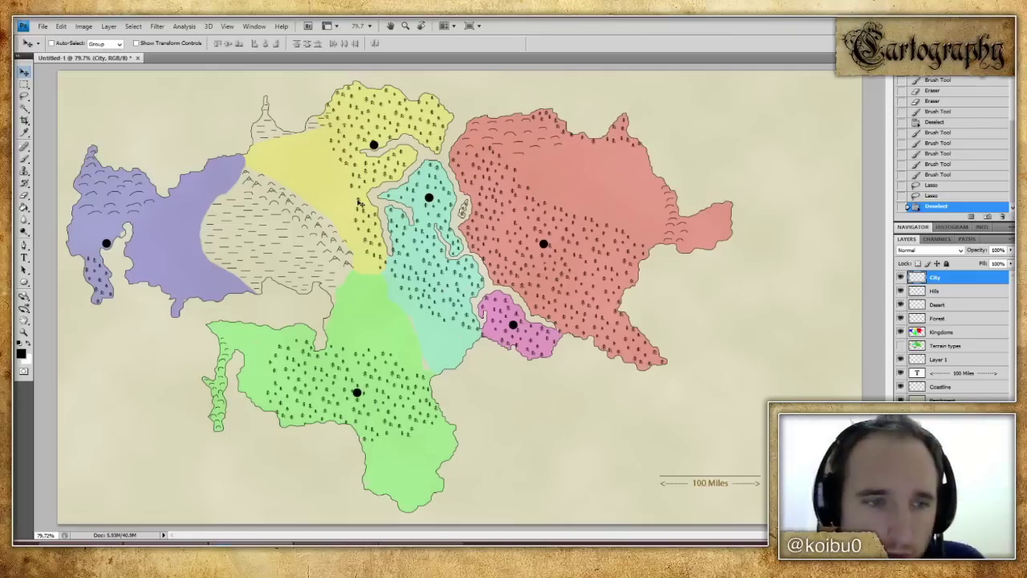
- Sample the yellow kingdom's colour and add a new layer named Borders directly above the Kingdoms layer
{"action": "left_click", "coordinate": [25, 131]}
{"action": "left_click", "coordinate": [321, 175]}
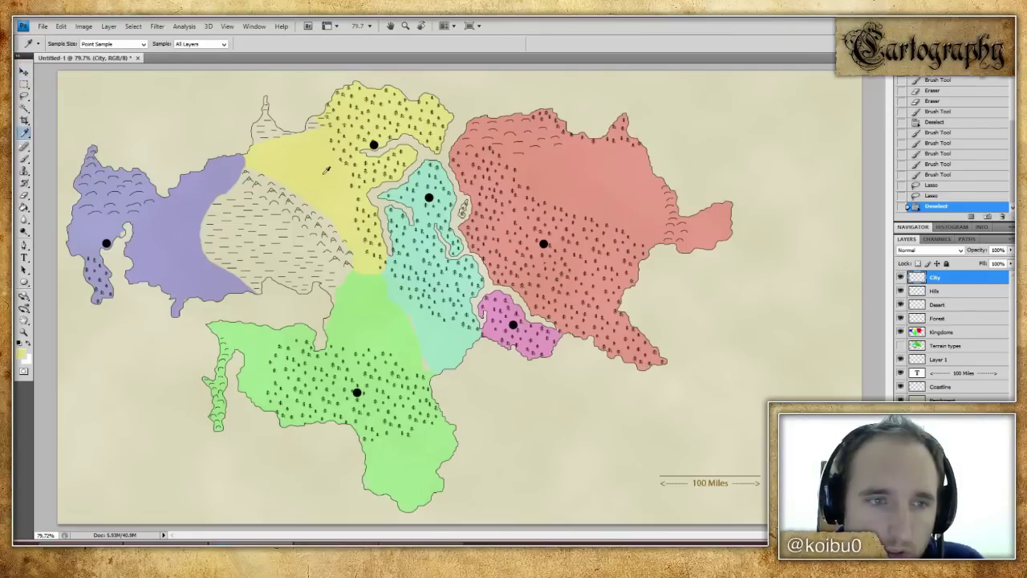
{"action": "key", "text": "ctrl+shift+alt+n"}
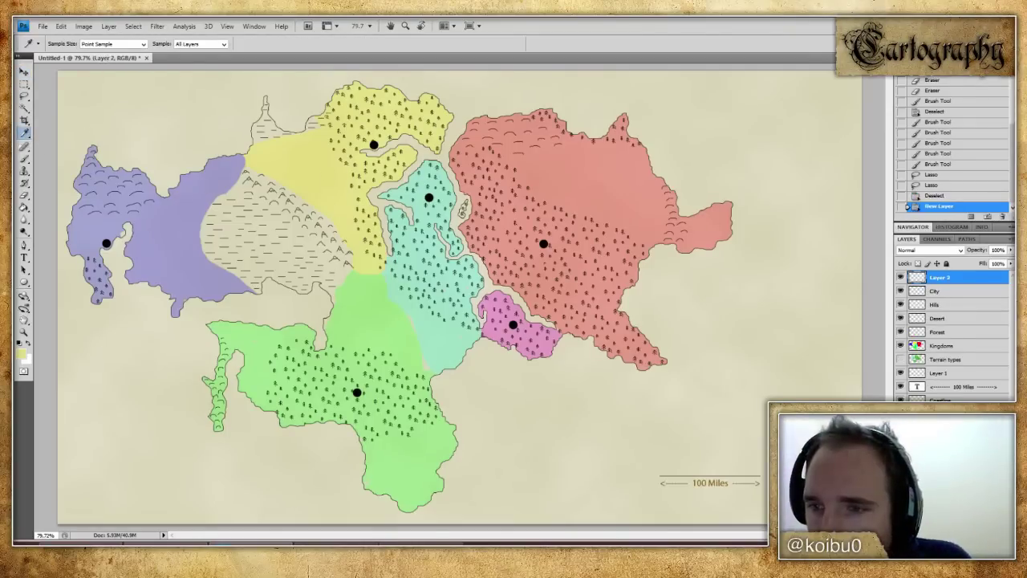
{"action": "left_click_drag", "start_coordinate": [937, 332], "coordinate": [948, 340]}
{"action": "right_click", "coordinate": [947, 339]}
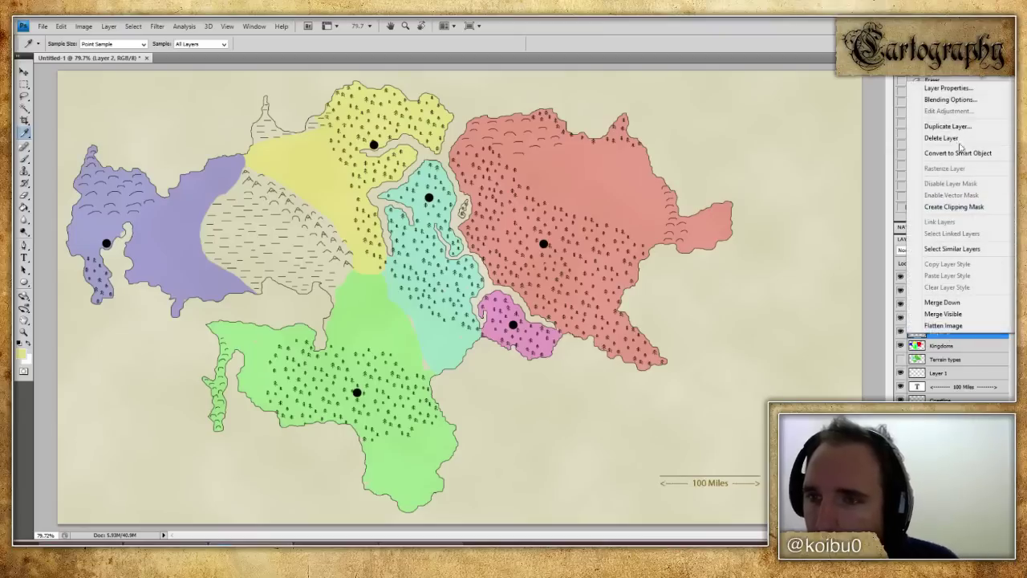
{"action": "left_click", "coordinate": [964, 85]}
{"action": "type", "text": "Borders"}
{"action": "key", "text": "Return"}
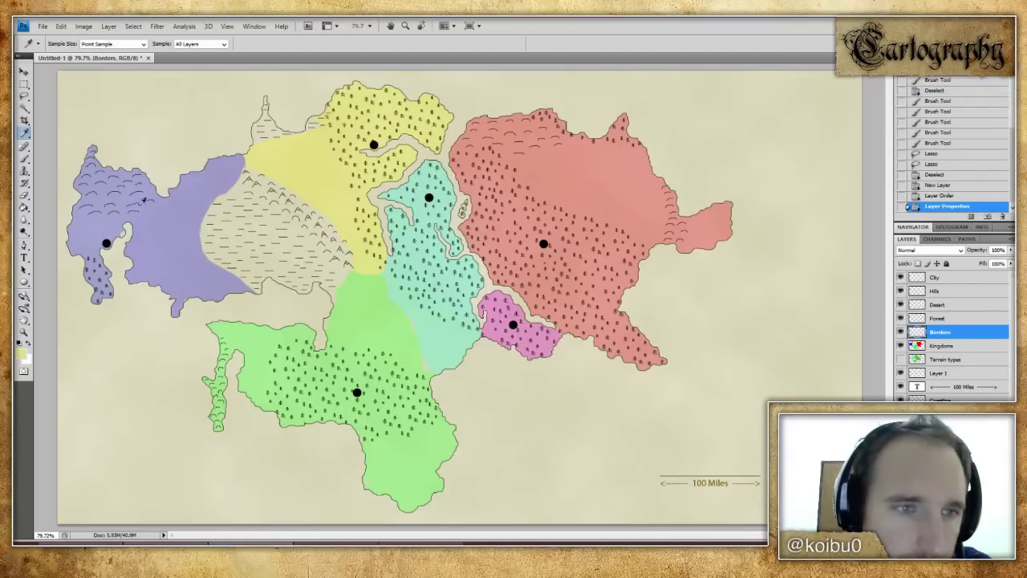
- On the Coastline layer, lasso the yellow kingdom's northern coast from the purple kingdom's edge round to the strait
{"action": "left_click", "coordinate": [27, 158]}
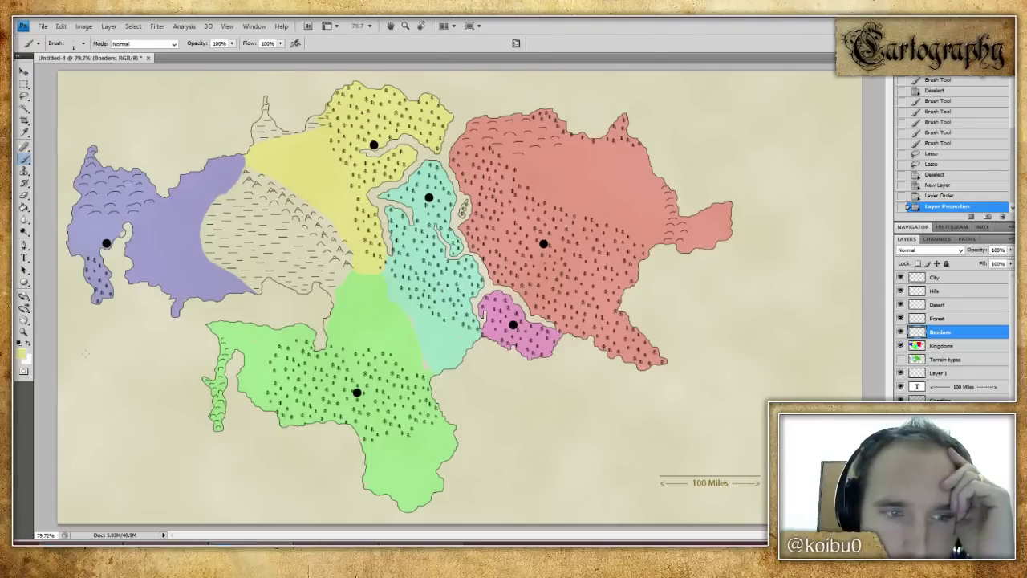
{"action": "left_click", "coordinate": [24, 331]}
{"action": "left_click", "coordinate": [292, 164]}
{"action": "left_click", "coordinate": [292, 164]}
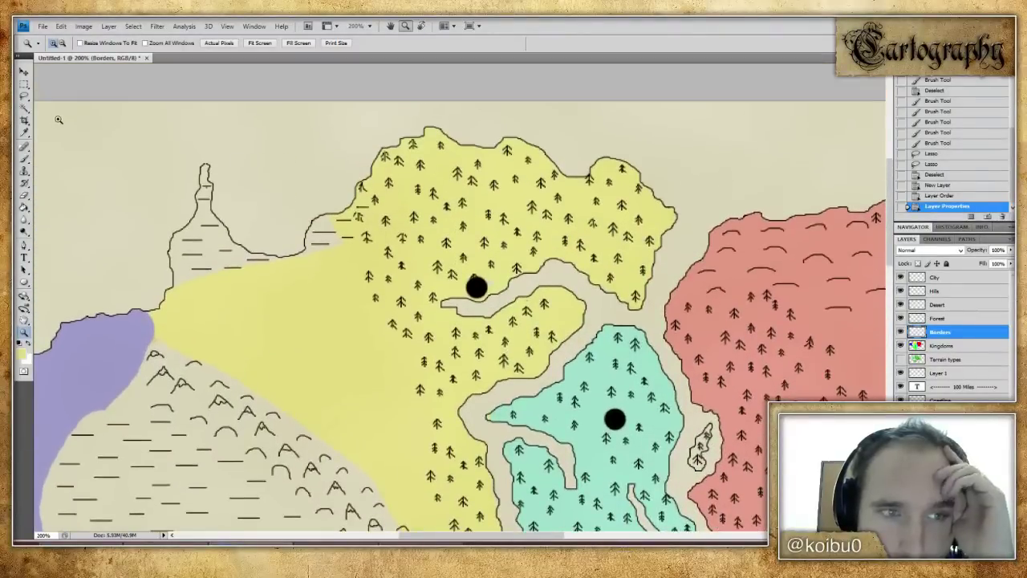
{"action": "left_click", "coordinate": [24, 160]}
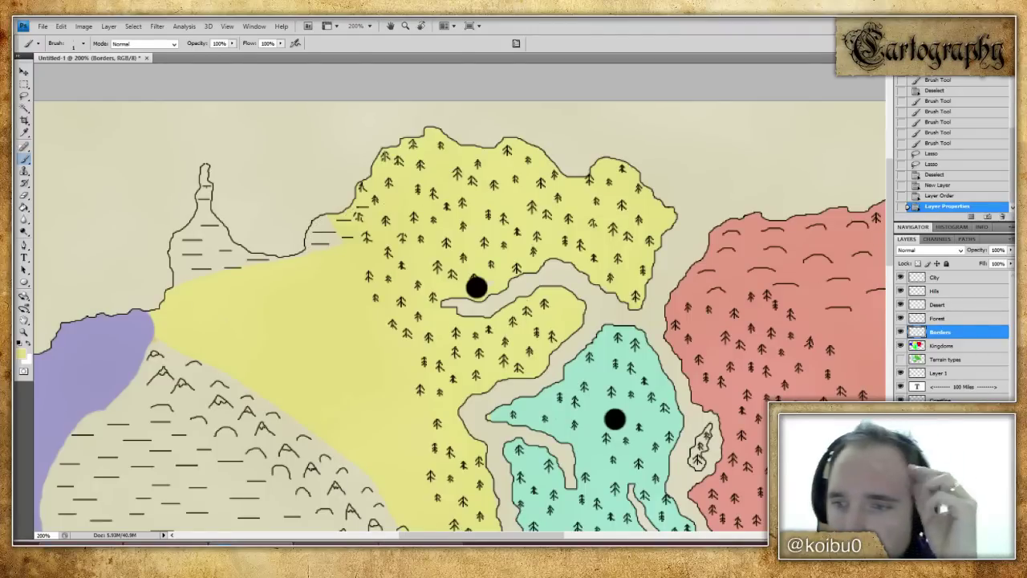
{"action": "key", "text": "alt+bracketleft"}
{"action": "left_click", "coordinate": [24, 95]}
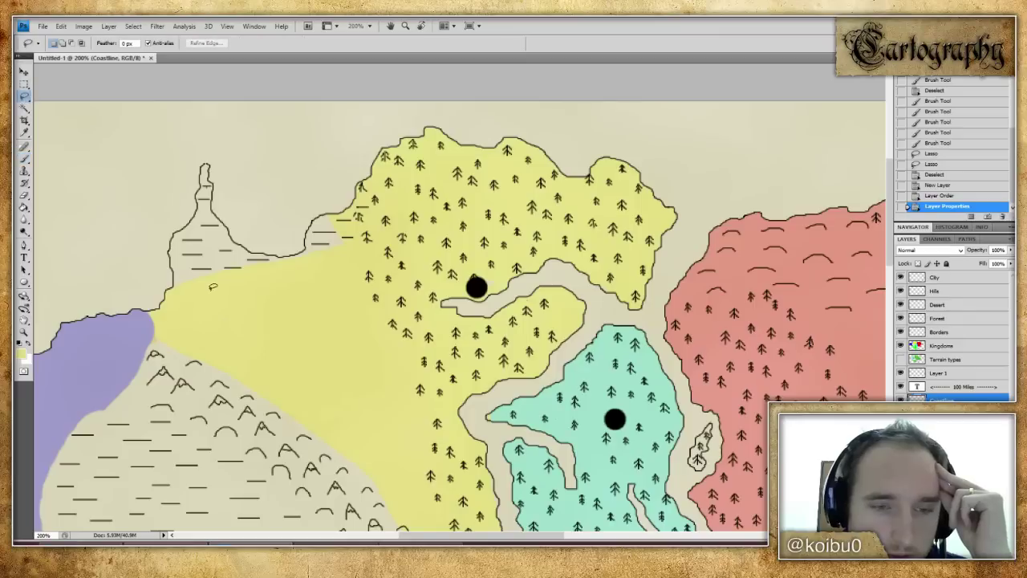
{"action": "mouse_move", "coordinate": [149, 306]}
{"action": "left_mouse_down"}
{"action": "mouse_move", "coordinate": [319, 365]}
{"action": "mouse_move", "coordinate": [375, 393]}
{"action": "mouse_move", "coordinate": [384, 408]}
{"action": "mouse_move", "coordinate": [552, 374]}
{"action": "mouse_move", "coordinate": [590, 322]}
{"action": "mouse_move", "coordinate": [637, 316]}
{"action": "mouse_move", "coordinate": [663, 296]}
{"action": "mouse_move", "coordinate": [694, 228]}
{"action": "mouse_move", "coordinate": [675, 126]}
{"action": "mouse_move", "coordinate": [475, 102]}
{"action": "mouse_move", "coordinate": [382, 127]}
{"action": "mouse_move", "coordinate": [352, 138]}
{"action": "mouse_move", "coordinate": [288, 250]}
{"action": "mouse_move", "coordinate": [193, 267]}
{"action": "mouse_move", "coordinate": [144, 301]}
{"action": "left_mouse_up"}
- Extend the lasso selection south to include the yellow kingdom's coast along the western side of the strait
{"action": "scroll", "coordinate": [564, 277], "scroll_direction": "down", "scroll_amount": 2}
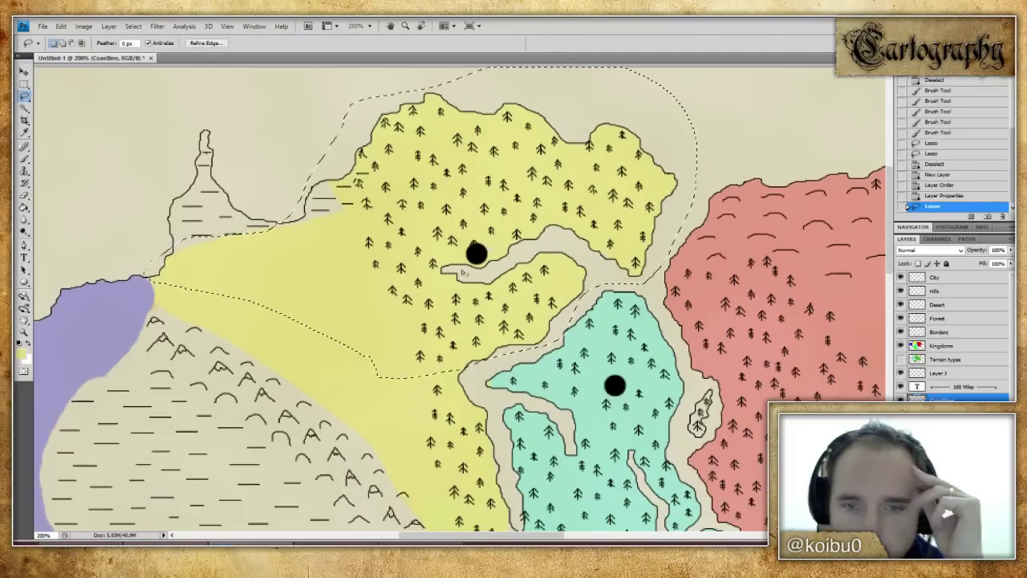
{"action": "scroll", "coordinate": [564, 277], "scroll_direction": "down", "scroll_amount": 3}
{"action": "mouse_move", "coordinate": [564, 277]}
{"action": "left_mouse_down"}
{"action": "mouse_move", "coordinate": [562, 265]}
{"action": "mouse_move", "coordinate": [574, 289]}
{"action": "mouse_move", "coordinate": [578, 273]}
{"action": "left_mouse_up"}
{"action": "scroll", "coordinate": [577, 273], "scroll_direction": "down", "scroll_amount": 3}
{"action": "scroll", "coordinate": [578, 273], "scroll_direction": "down", "scroll_amount": 3}
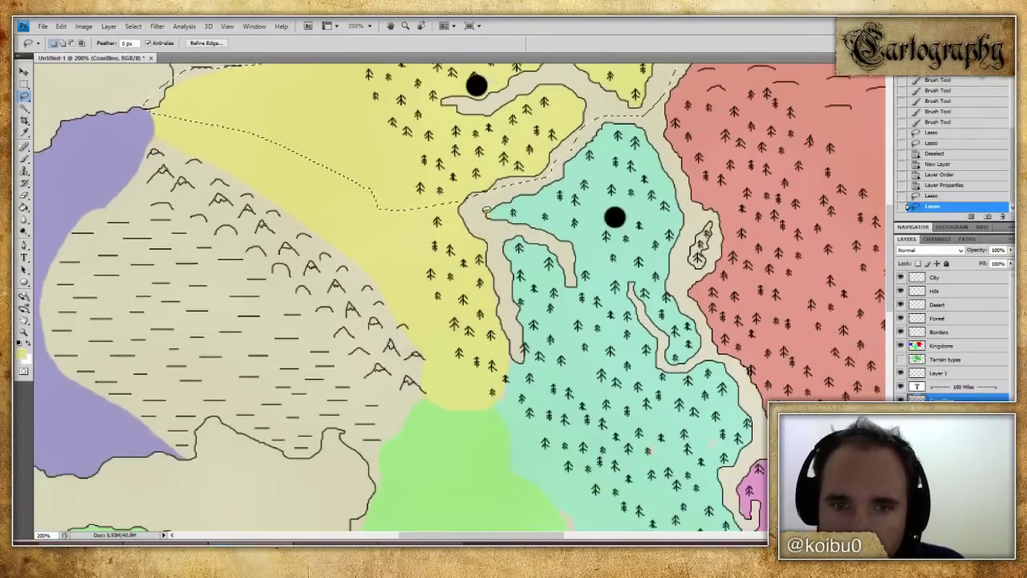
{"action": "mouse_move", "coordinate": [485, 194]}
{"action": "left_mouse_down"}
{"action": "mouse_move", "coordinate": [501, 260]}
{"action": "mouse_move", "coordinate": [518, 356]}
{"action": "mouse_move", "coordinate": [475, 310]}
{"action": "mouse_move", "coordinate": [433, 220]}
{"action": "mouse_move", "coordinate": [412, 207]}
{"action": "left_mouse_up"}
- Paste the selected stretch of the yellow kingdom's coastline into the Borders layer
{"action": "scroll", "coordinate": [412, 207], "scroll_direction": "up", "scroll_amount": 8}
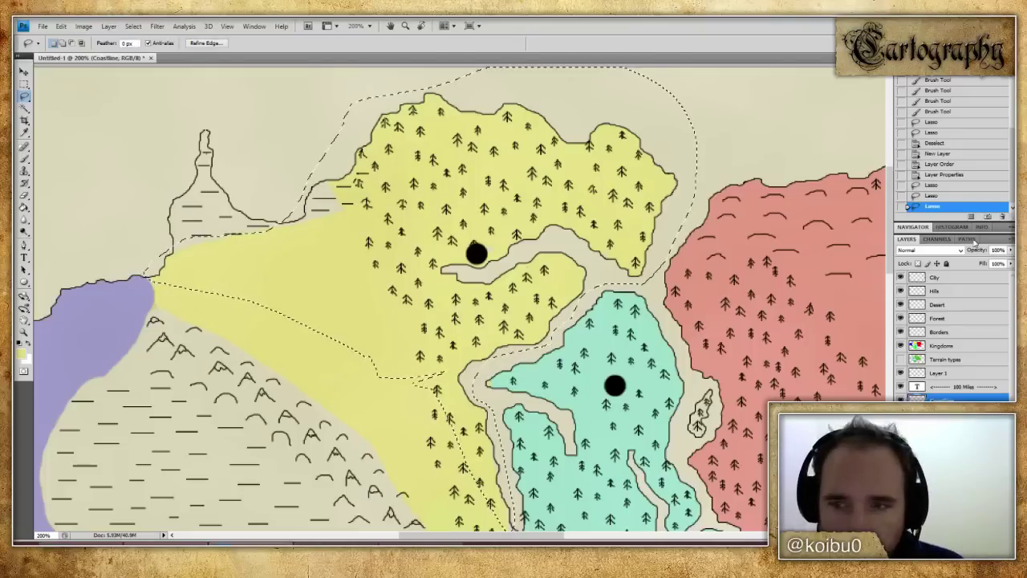
{"action": "left_click", "coordinate": [964, 330]}
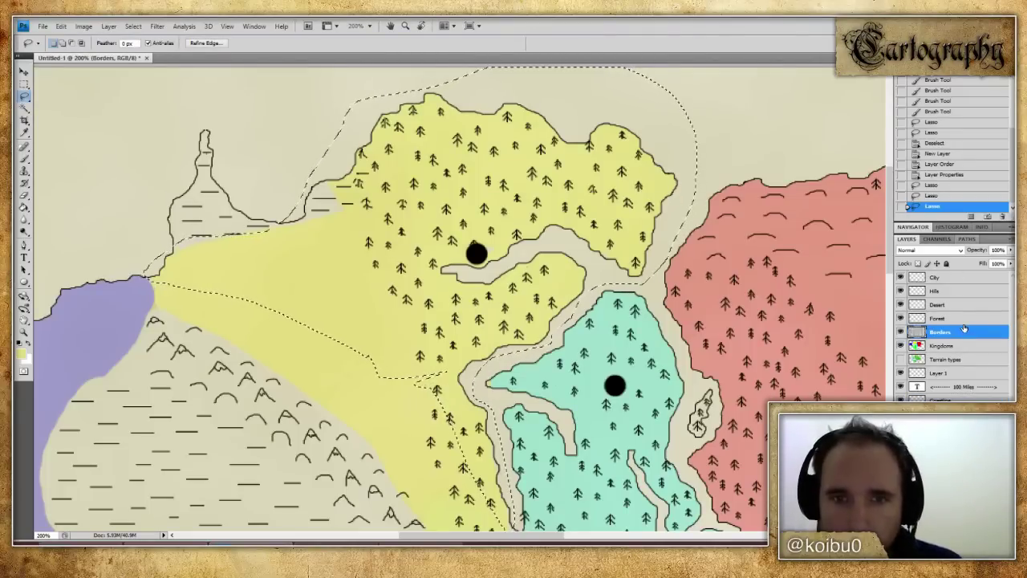
{"action": "key", "text": "ctrl+v"}
- Nudge the pasted coastline left and down to align it with the original coast, and check it by toggling the Borders layer
{"action": "left_click", "coordinate": [25, 71]}
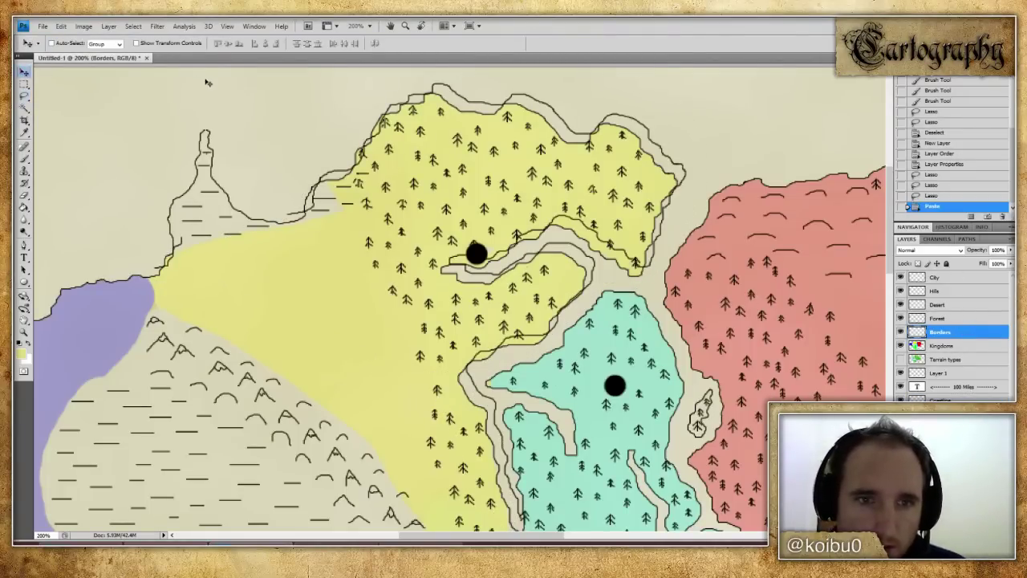
{"action": "key", "text": "Left"}
{"action": "key", "text": "Left"}
{"action": "key", "text": "Left"}
{"action": "key", "text": "Left"}
{"action": "key", "text": "Down"}
{"action": "key", "text": "Down"}
{"action": "key", "text": "Down"}
{"action": "key", "text": "Down"}
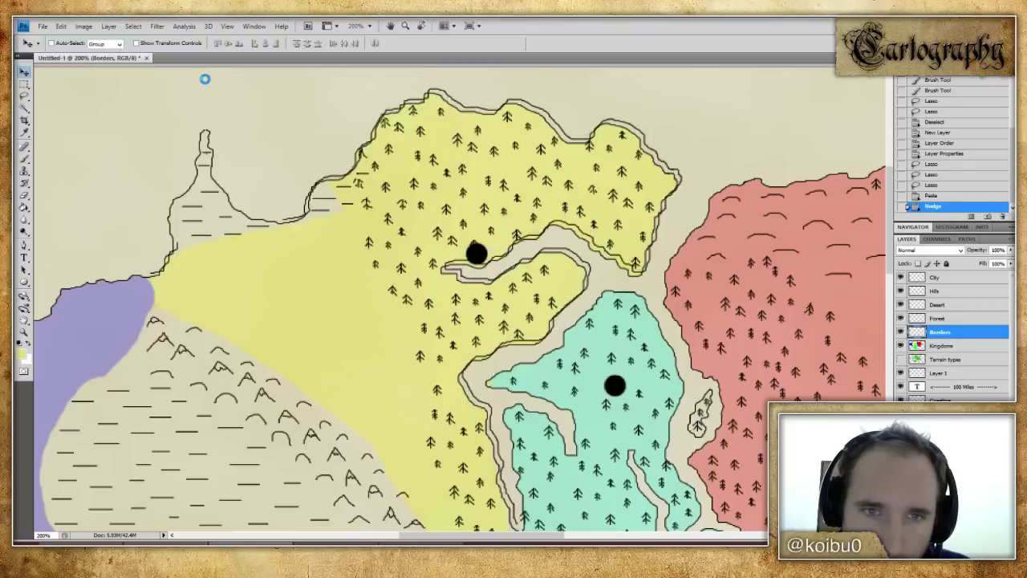
{"action": "key", "text": "Left"}
{"action": "key", "text": "Down"}
{"action": "key", "text": "Left"}
{"action": "key", "text": "Down"}
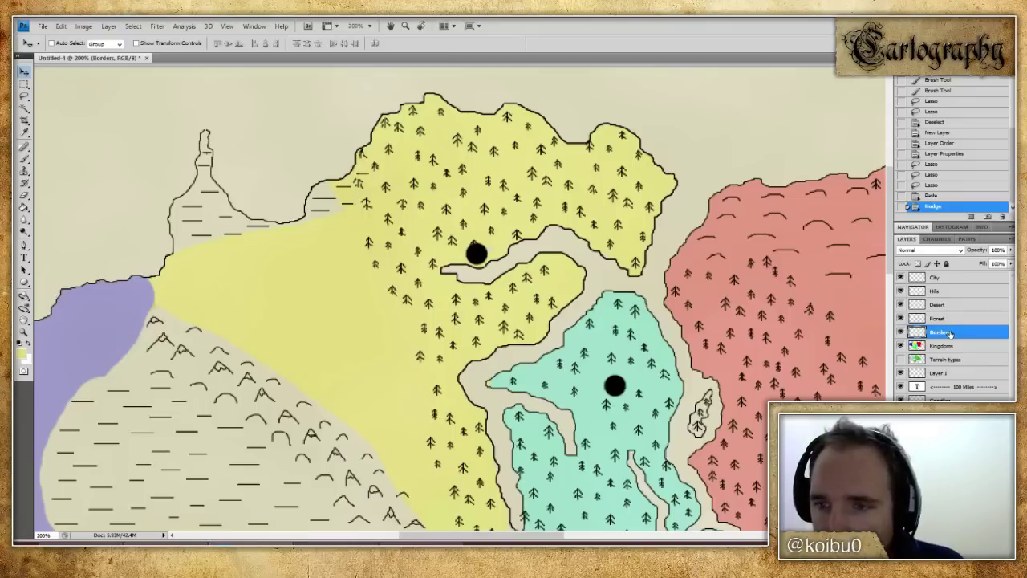
{"action": "left_click", "coordinate": [901, 332]}
{"action": "left_click", "coordinate": [900, 331]}
- Apply a Color Overlay to the Borders layer using the yellow sampled from the kingdom, and compare it without the Kingdoms layer
{"action": "right_click", "coordinate": [956, 334]}
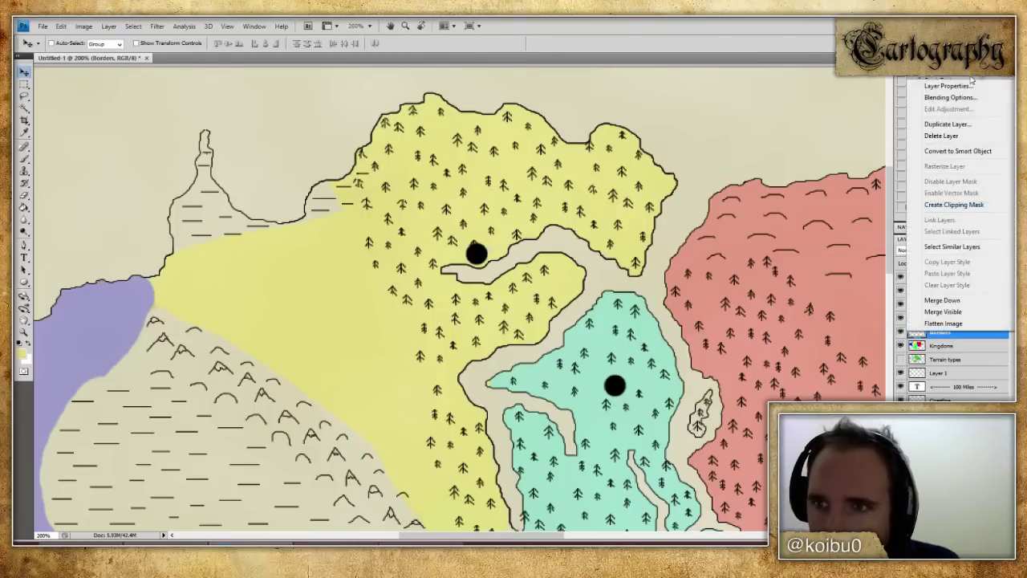
{"action": "left_click", "coordinate": [964, 98]}
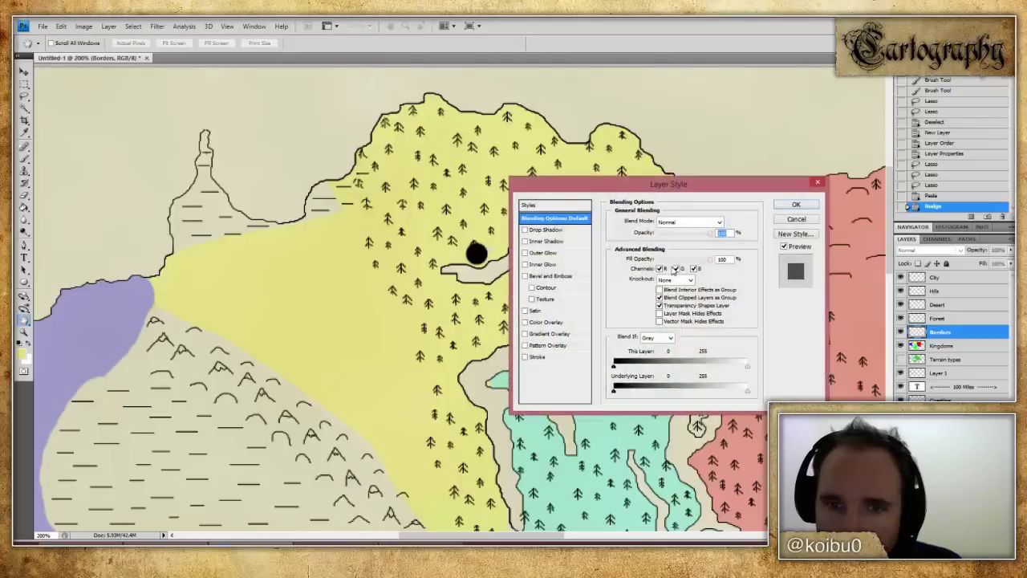
{"action": "left_click", "coordinate": [553, 322]}
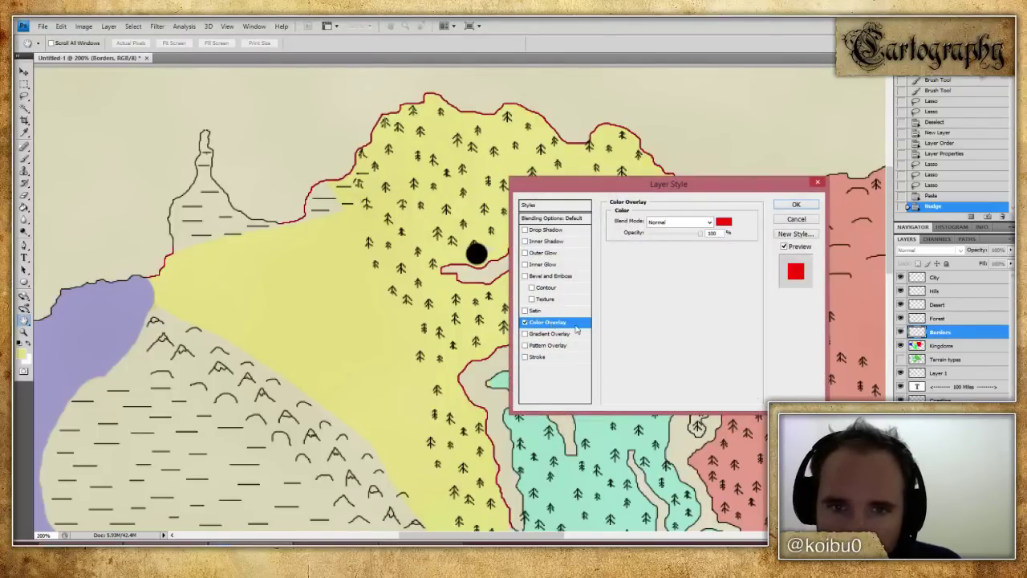
{"action": "left_click", "coordinate": [725, 222]}
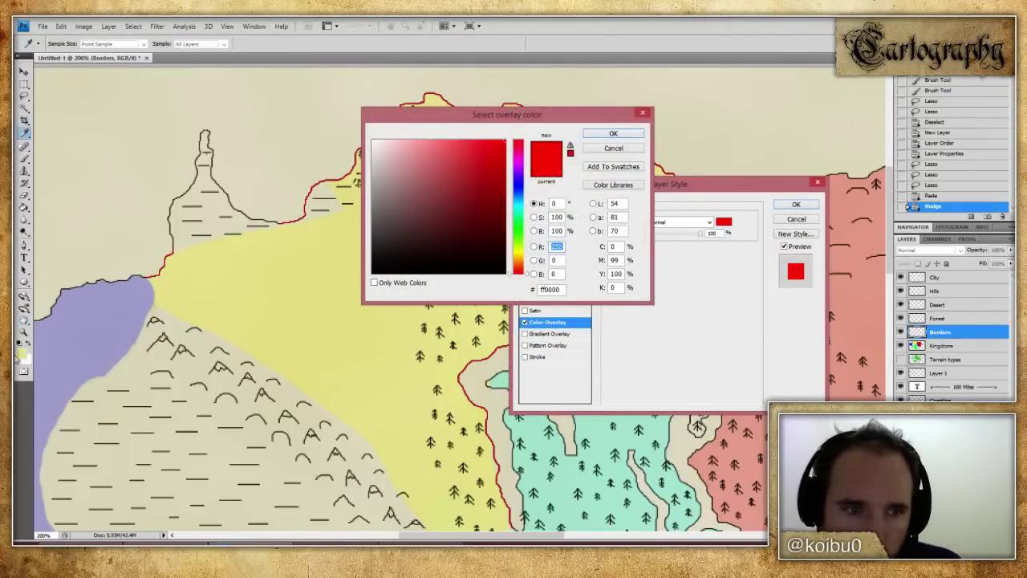
{"action": "left_click", "coordinate": [244, 283]}
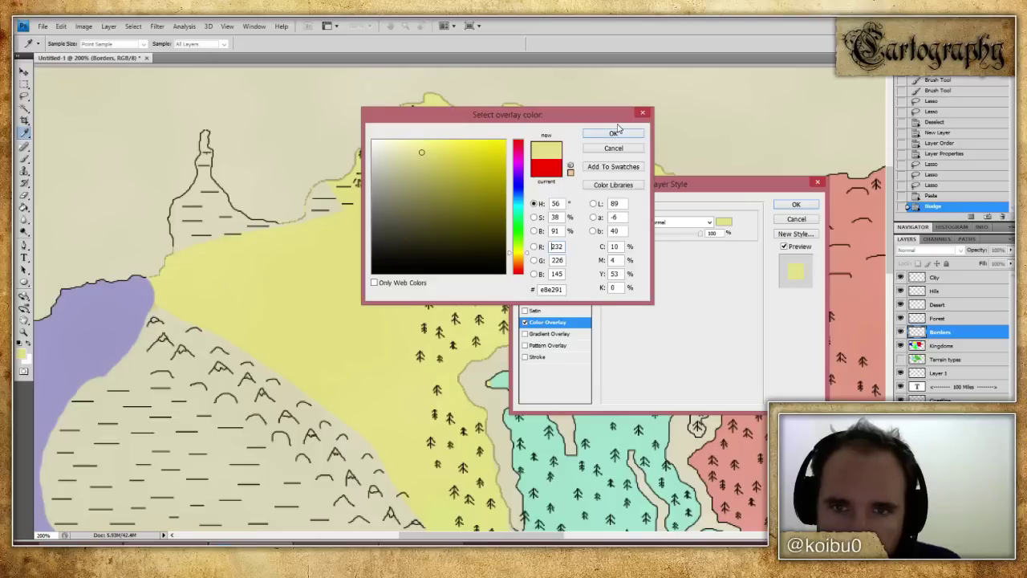
{"action": "left_click", "coordinate": [614, 132]}
{"action": "left_click", "coordinate": [796, 205]}
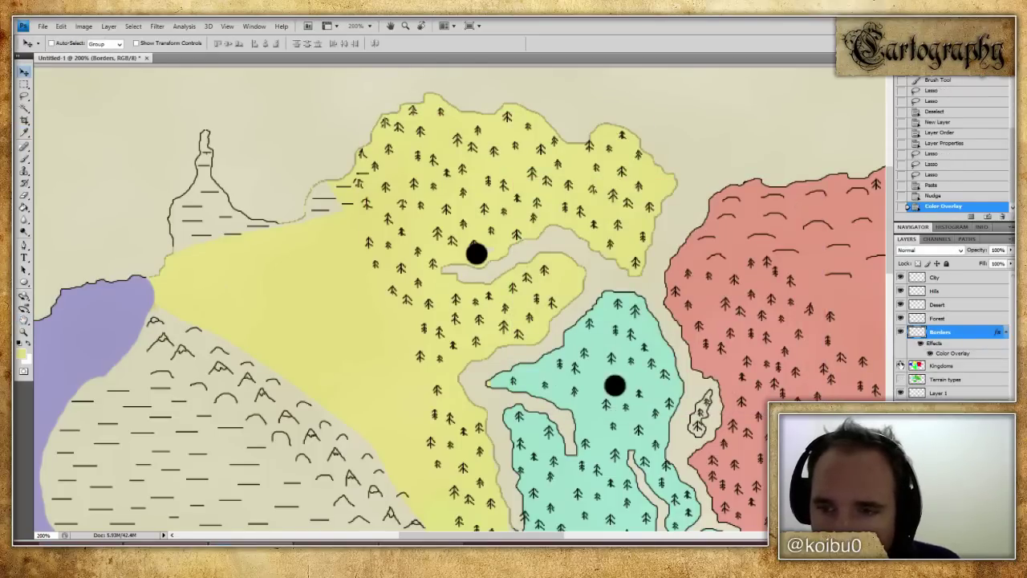
{"action": "left_click", "coordinate": [901, 367]}
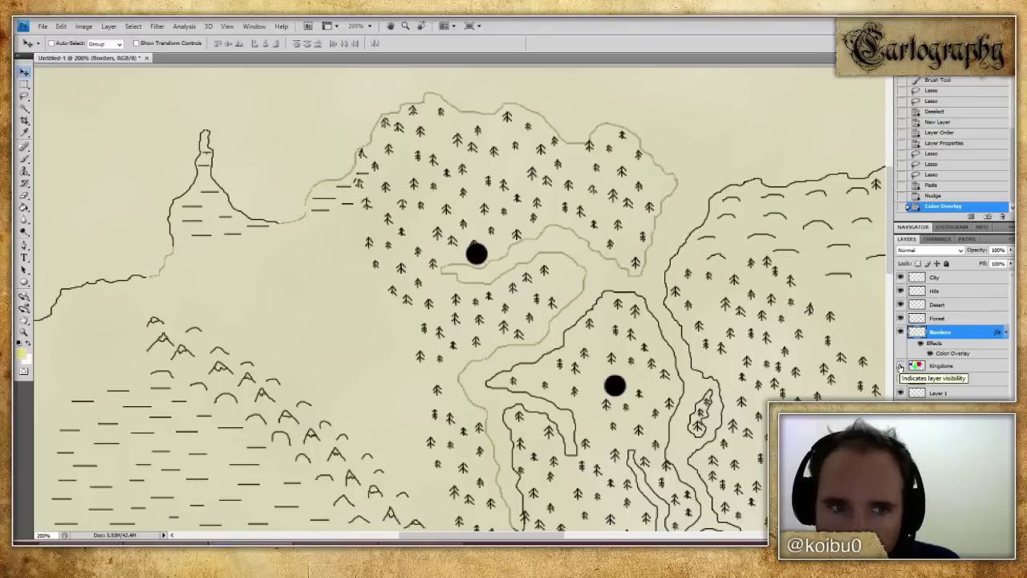
{"action": "left_click", "coordinate": [901, 367]}
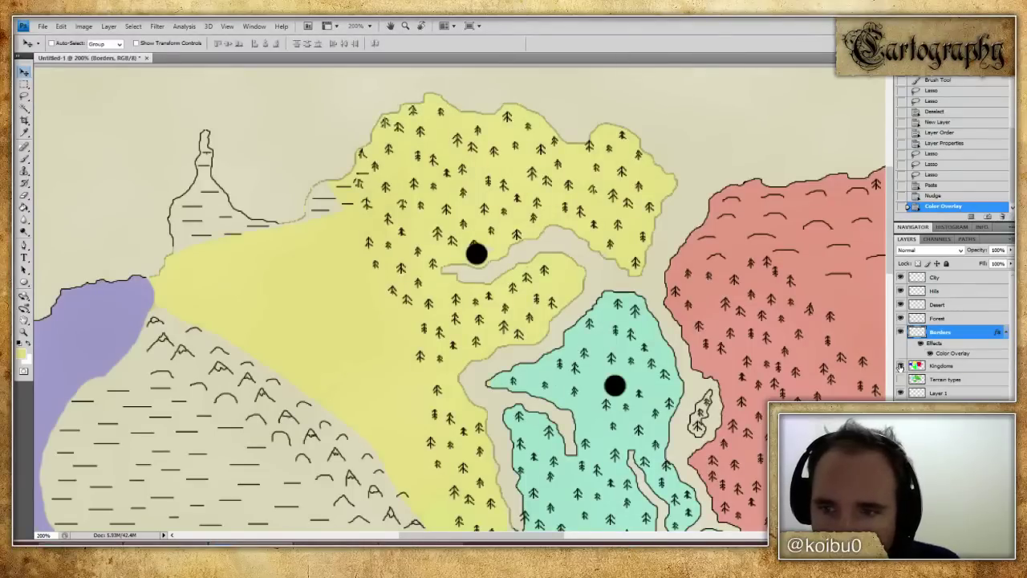
- Set the Borders layer's Color Overlay to the more saturated yellow f0e87e
{"action": "double_click", "coordinate": [955, 353]}
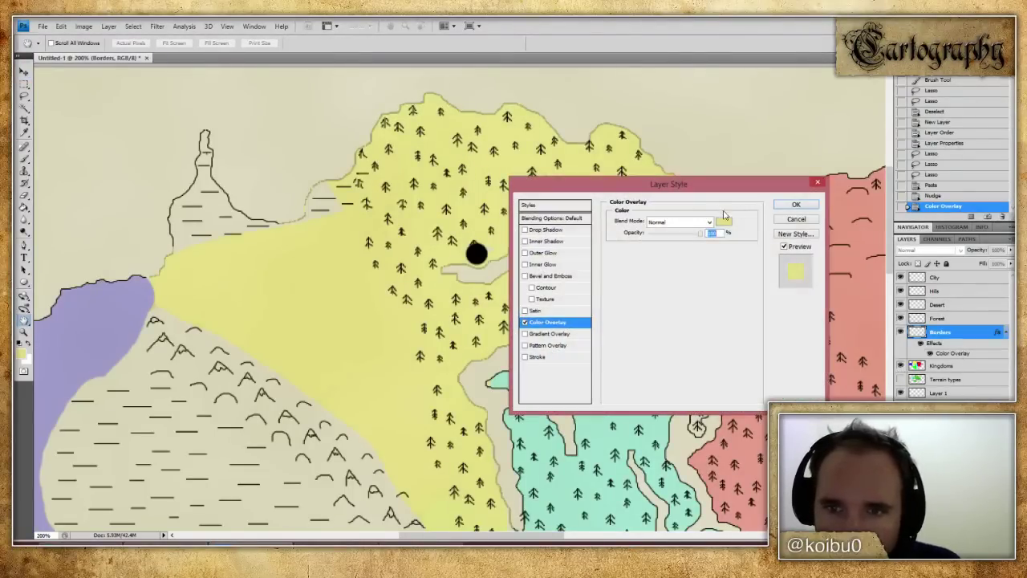
{"action": "left_click", "coordinate": [724, 223]}
{"action": "mouse_move", "coordinate": [449, 152]}
{"action": "left_mouse_down"}
{"action": "mouse_move", "coordinate": [490, 150]}
{"action": "mouse_move", "coordinate": [498, 168]}
{"action": "mouse_move", "coordinate": [489, 142]}
{"action": "mouse_move", "coordinate": [435, 148]}
{"action": "left_mouse_up"}
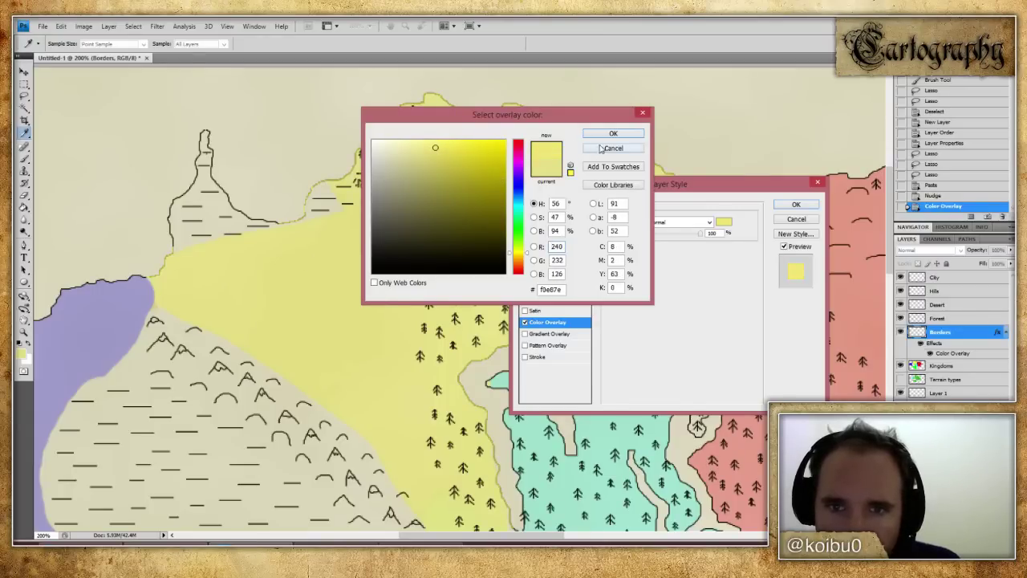
{"action": "left_click", "coordinate": [609, 135]}
{"action": "left_click", "coordinate": [797, 206]}
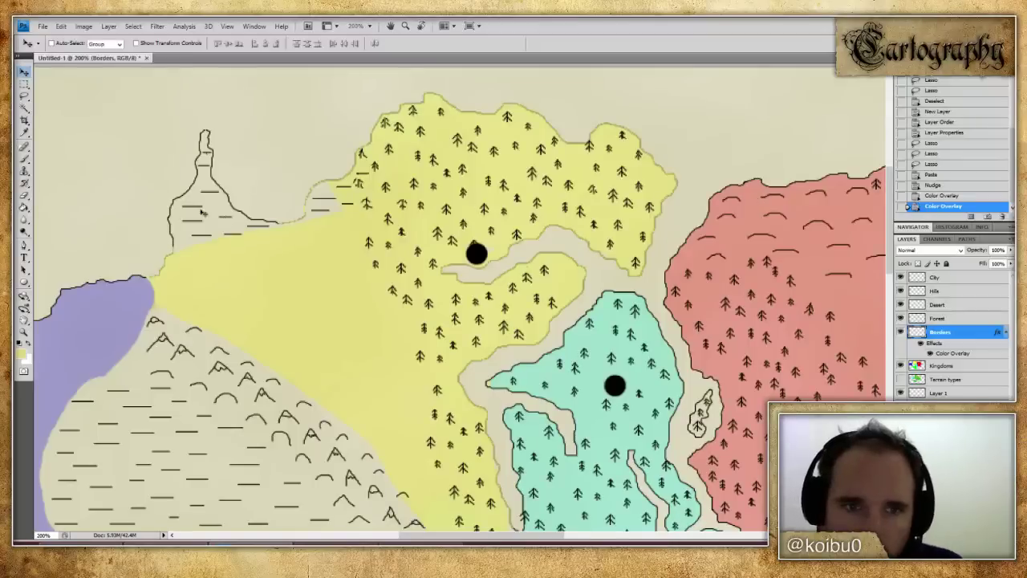
- Ready a black brush and hide the Coastline and Kingdoms layers to isolate the border line
{"action": "left_click", "coordinate": [25, 159]}
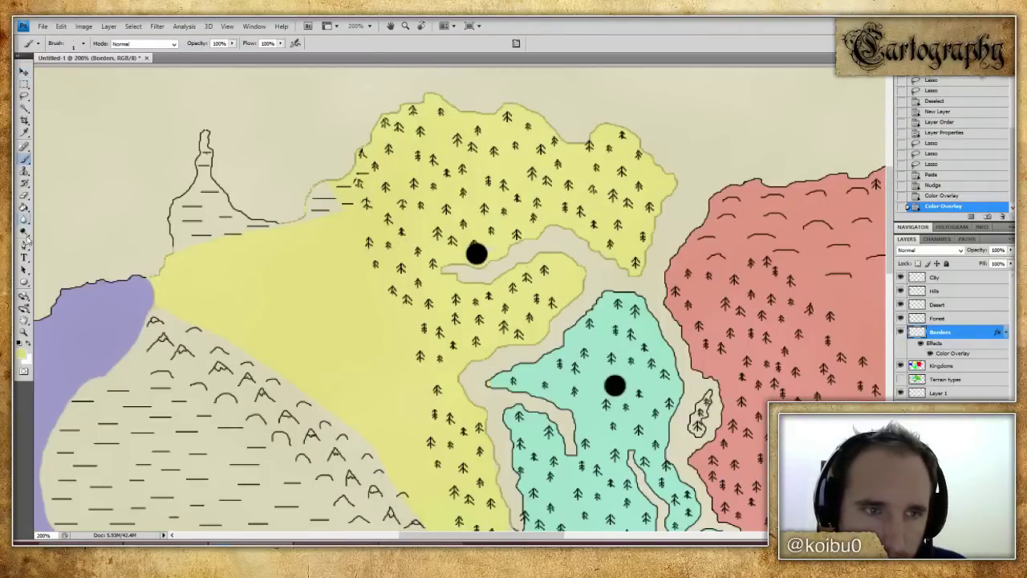
{"action": "left_click", "coordinate": [21, 344]}
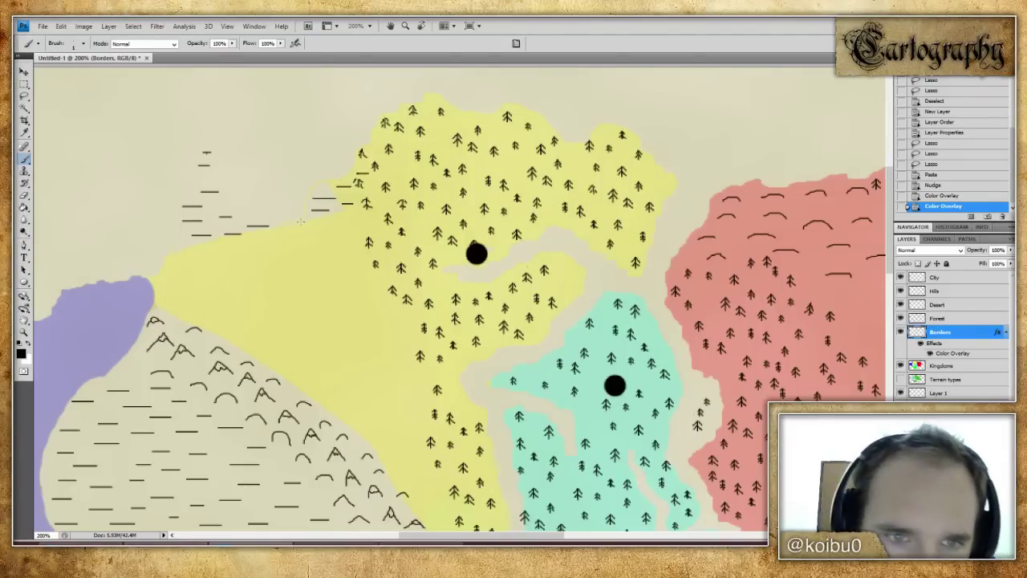
{"action": "left_click", "coordinate": [901, 365]}
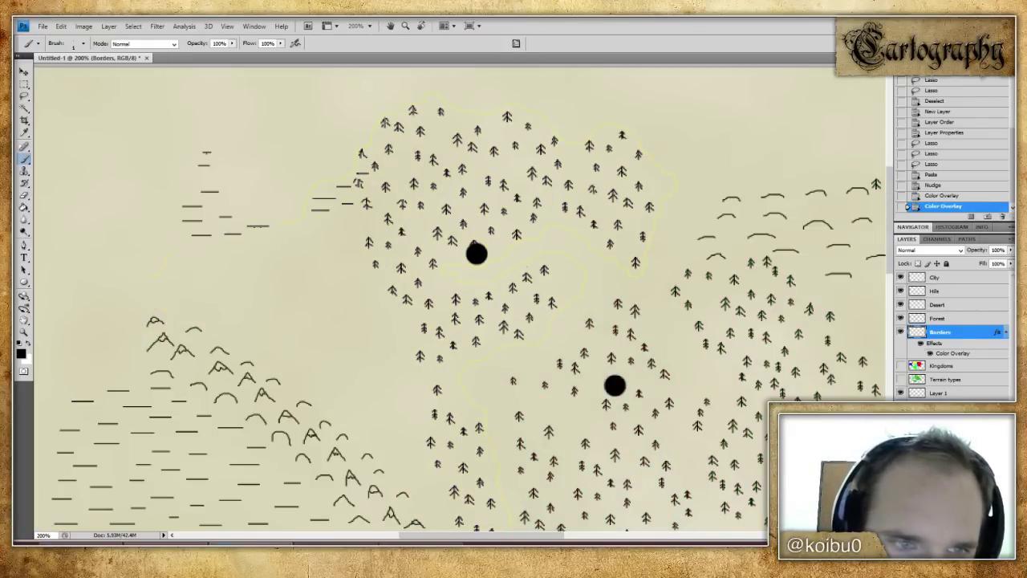
{"action": "double_click", "coordinate": [947, 353]}
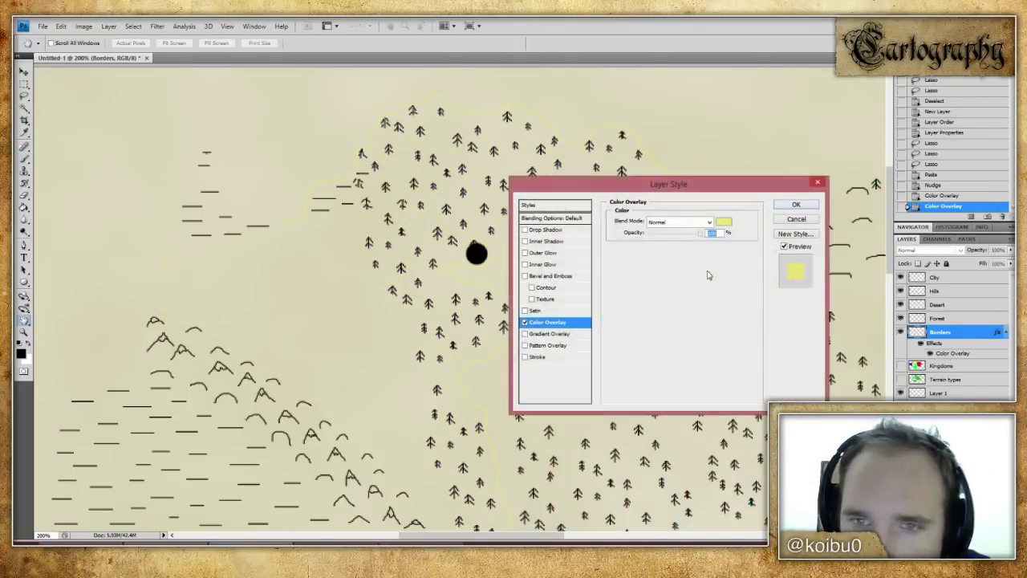
{"action": "left_click", "coordinate": [525, 322]}
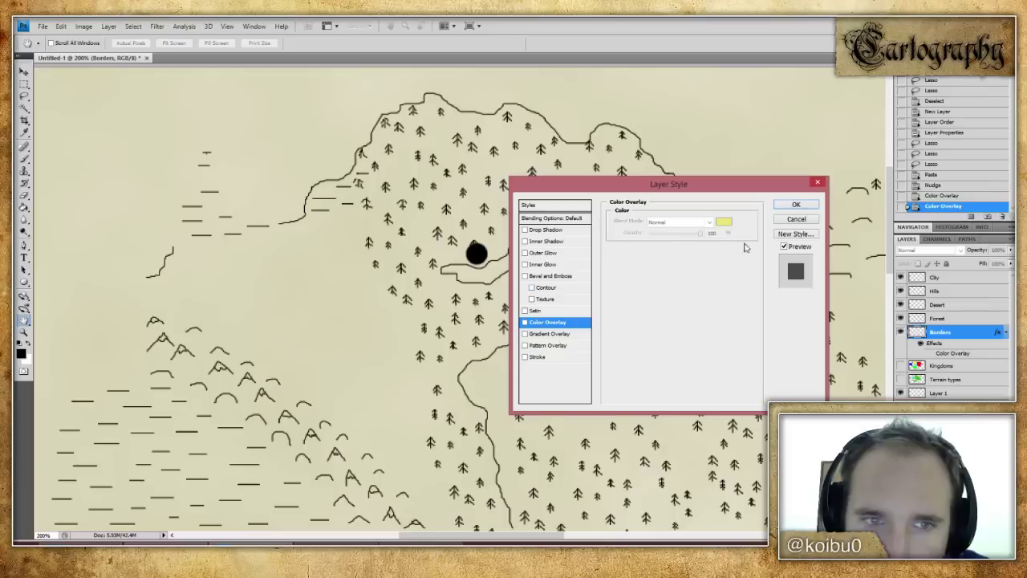
{"action": "left_click", "coordinate": [796, 219]}
- Disable the Borders layer's effects and brush black lines closing the yellow kingdom's outline in the north, around the south and along the mountains
{"action": "left_click", "coordinate": [920, 343]}
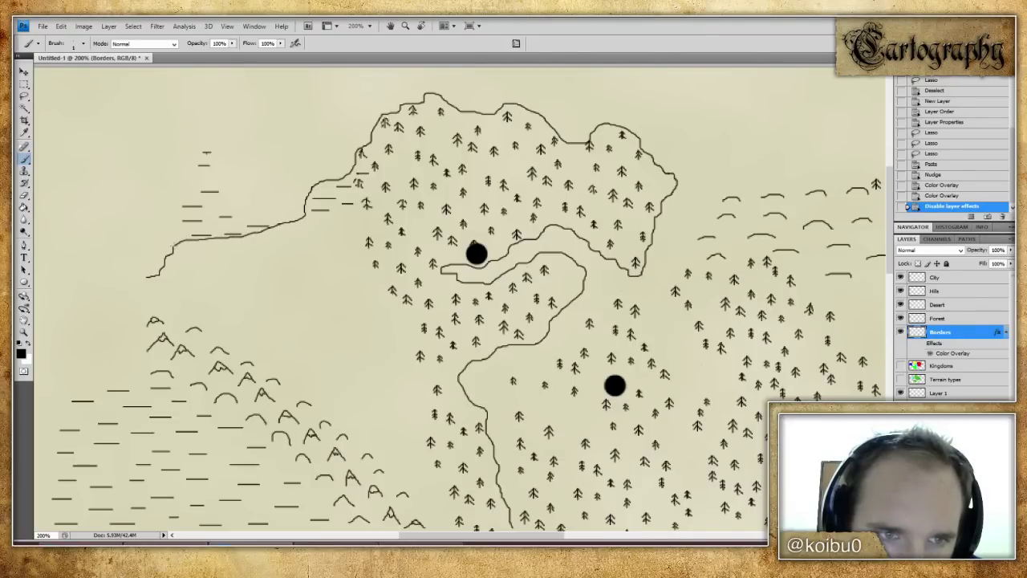
{"action": "scroll", "coordinate": [465, 297], "scroll_direction": "down", "scroll_amount": 3}
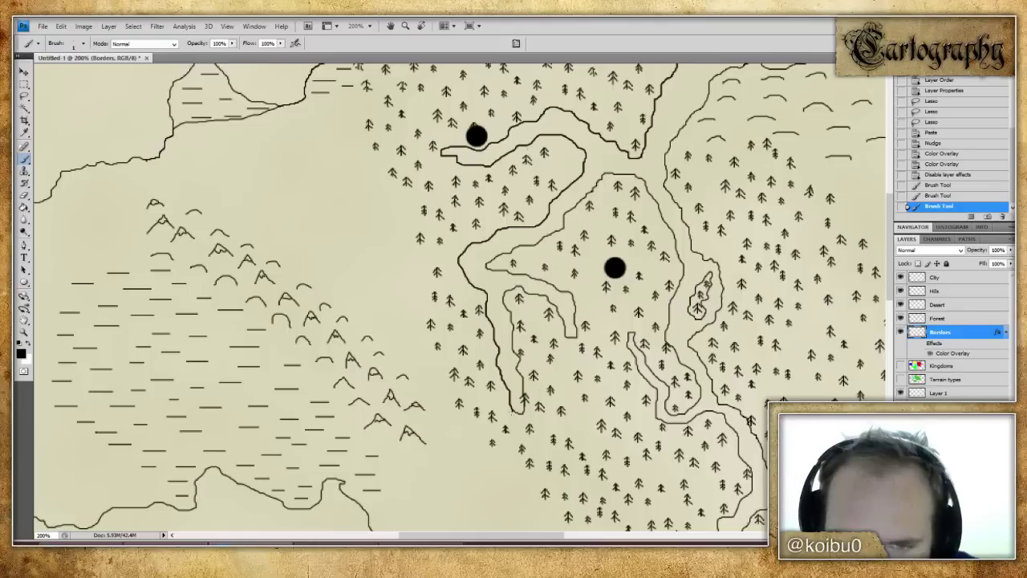
{"action": "left_click", "coordinate": [901, 366]}
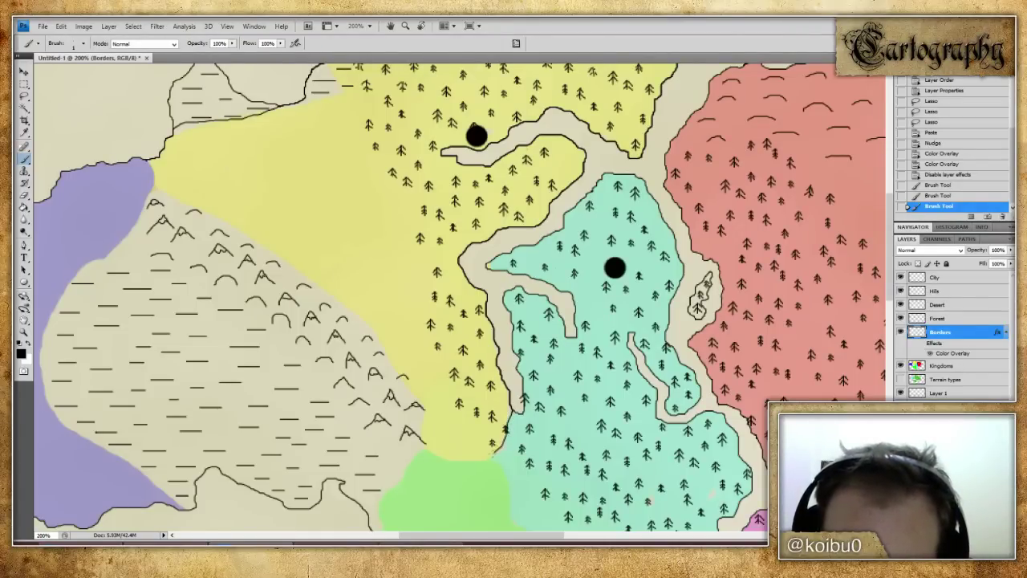
{"action": "left_click_drag", "start_coordinate": [468, 461], "coordinate": [448, 456]}
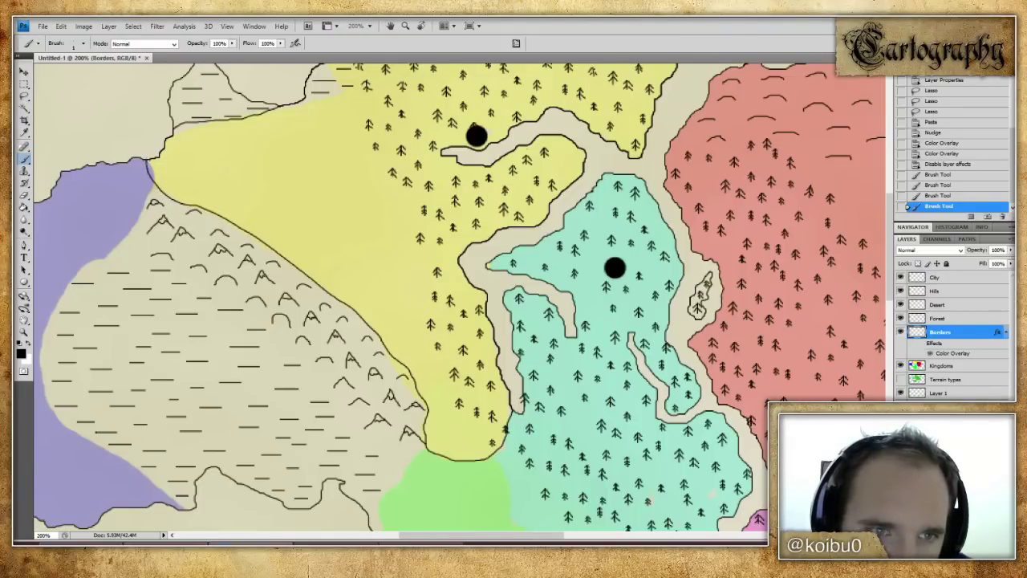
- Re-enable the Borders layer's effects and hide the Kingdoms layer
{"action": "left_click", "coordinate": [922, 346]}
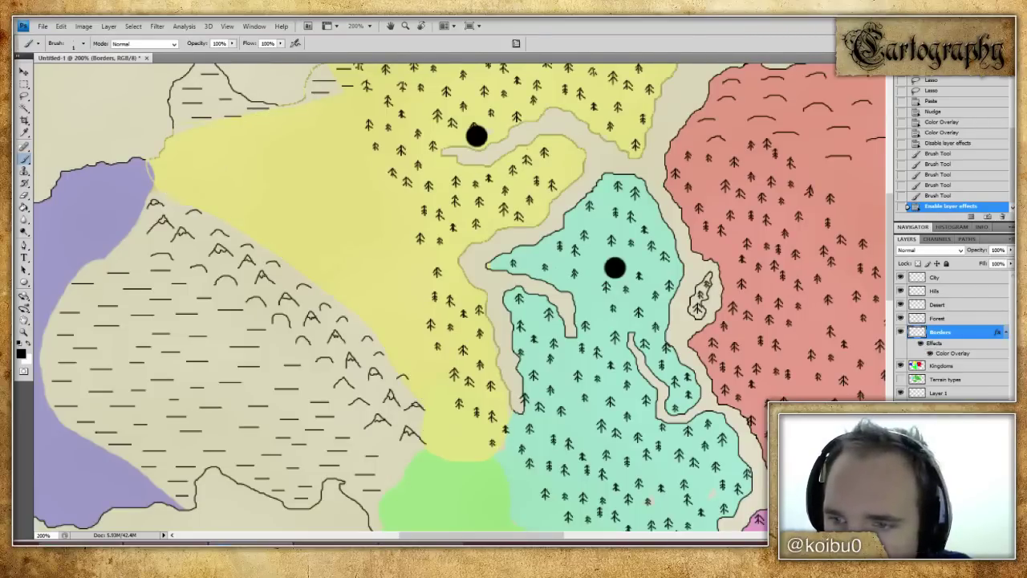
{"action": "left_click", "coordinate": [901, 366]}
{"action": "scroll", "coordinate": [878, 310], "scroll_direction": "up", "scroll_amount": 3}
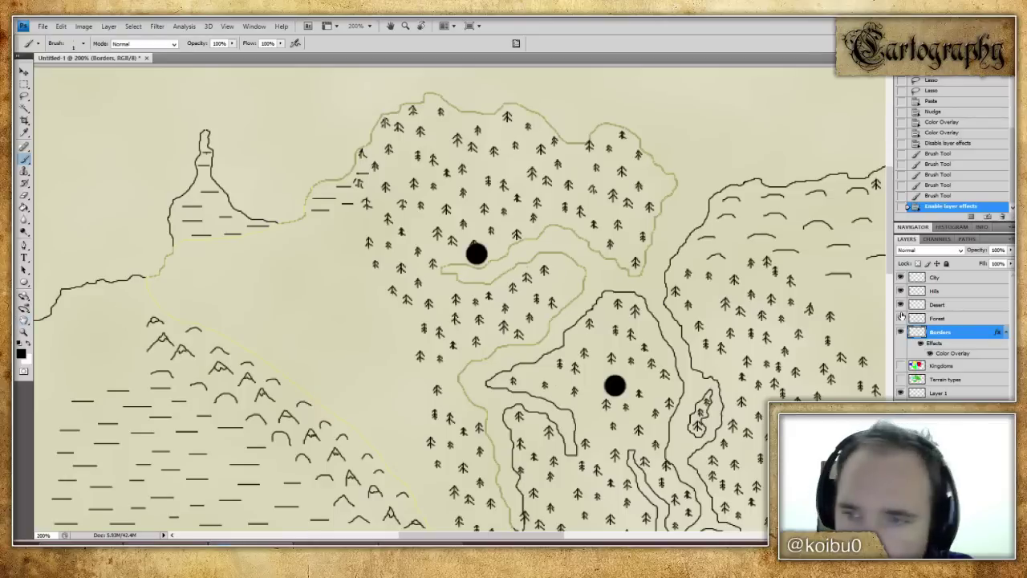
{"action": "key", "text": "h"}
{"action": "double_click", "coordinate": [960, 336]}
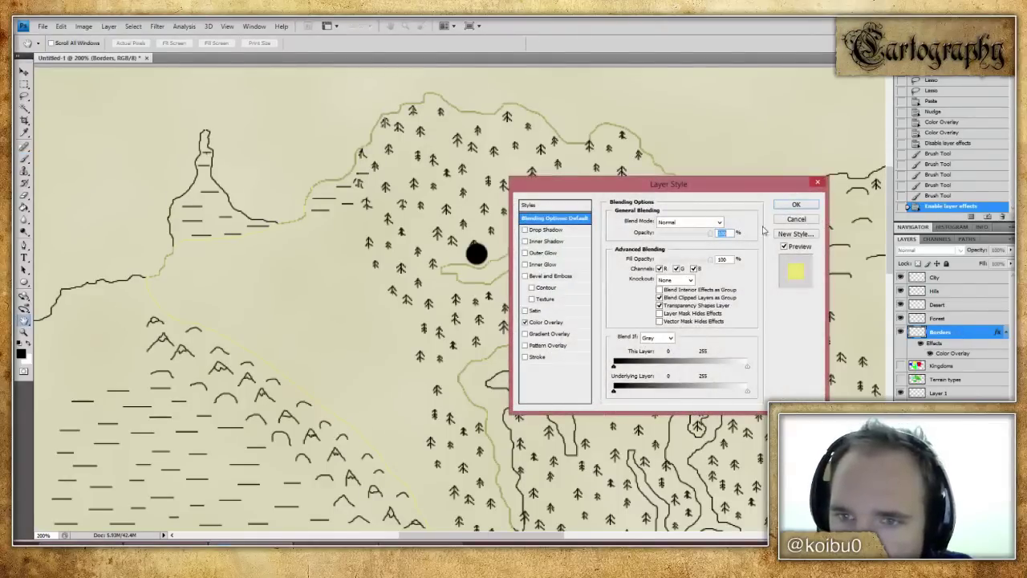
{"action": "left_click", "coordinate": [796, 204]}
{"action": "key", "text": "b"}
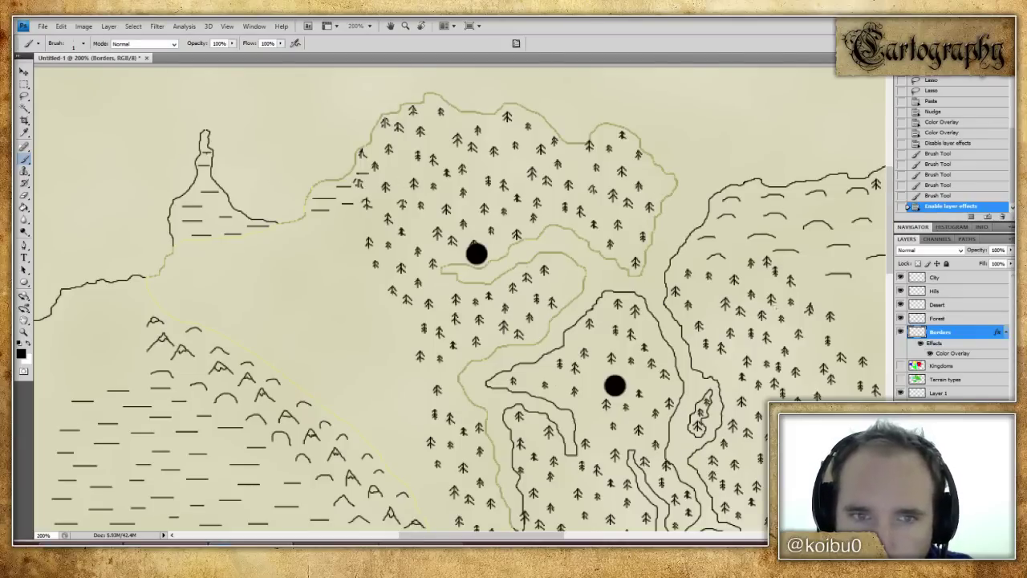
- Try the fully saturated yellow ffee00 as the Borders layer's overlay colour
{"action": "double_click", "coordinate": [962, 354]}
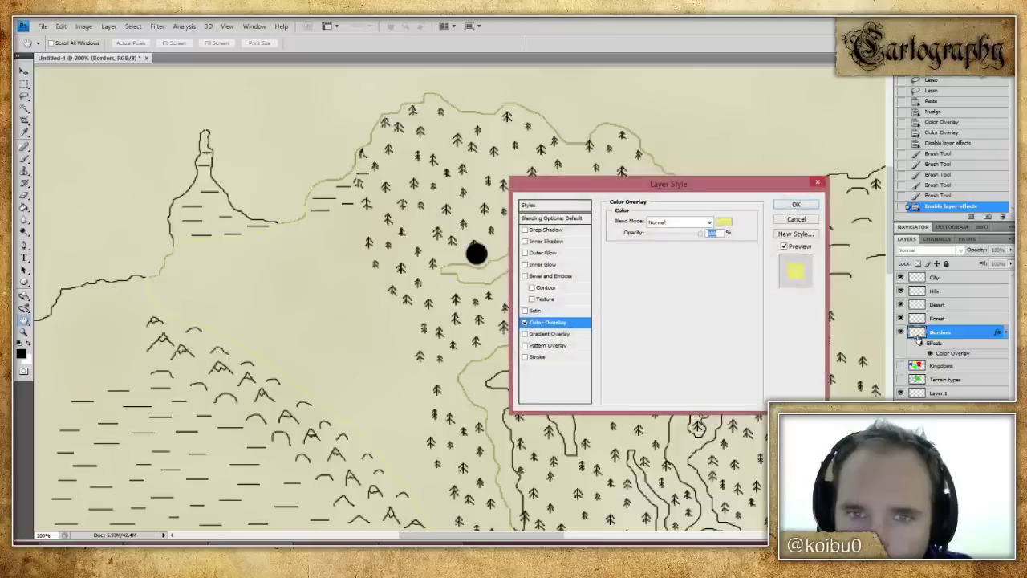
{"action": "left_click", "coordinate": [723, 222]}
{"action": "left_click_drag", "start_coordinate": [464, 178], "coordinate": [608, 120]}
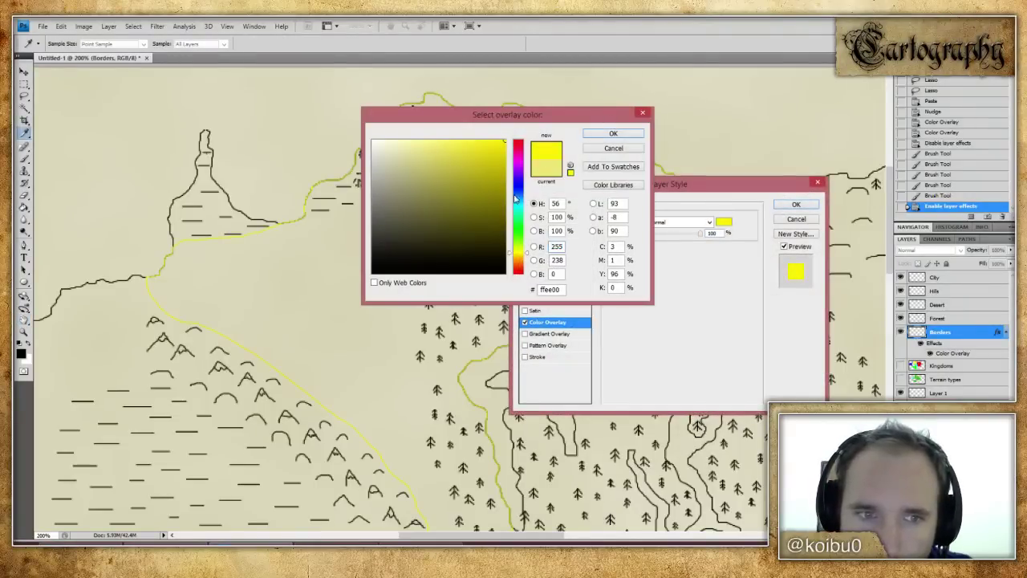
{"action": "mouse_move", "coordinate": [466, 176]}
{"action": "left_mouse_down"}
{"action": "mouse_move", "coordinate": [474, 172]}
{"action": "mouse_move", "coordinate": [474, 189]}
{"action": "mouse_move", "coordinate": [520, 137]}
{"action": "left_mouse_up"}
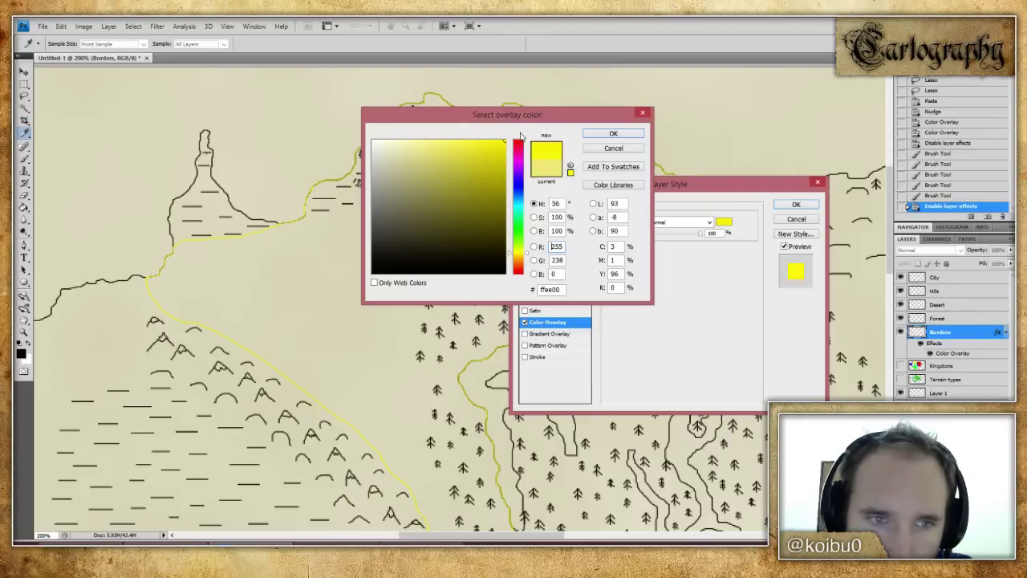
{"action": "left_click", "coordinate": [614, 149]}
- Try the Multiply blend mode for the Borders layer's Color Overlay, and return it to Normal
{"action": "left_click", "coordinate": [709, 224]}
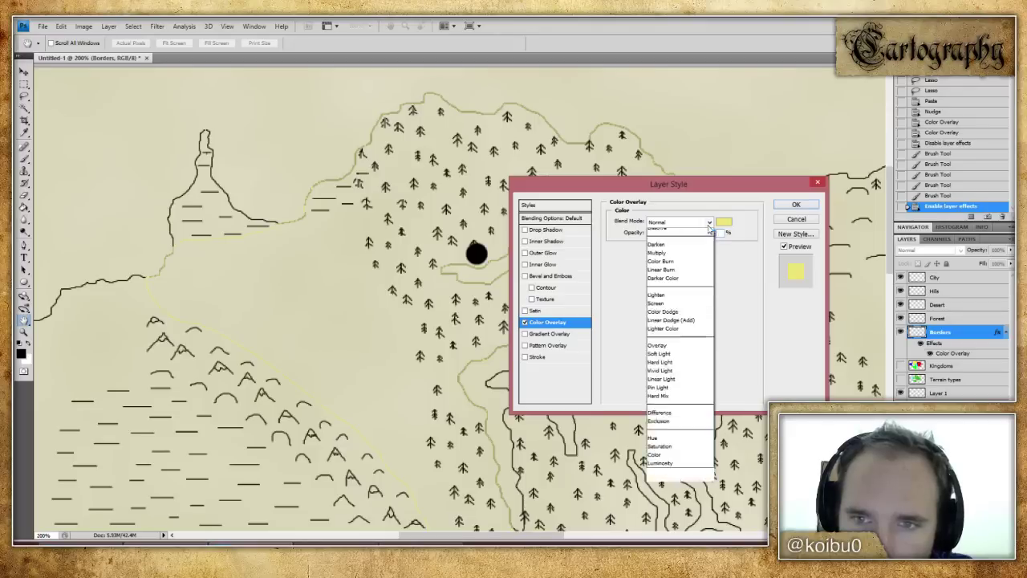
{"action": "left_click", "coordinate": [678, 270]}
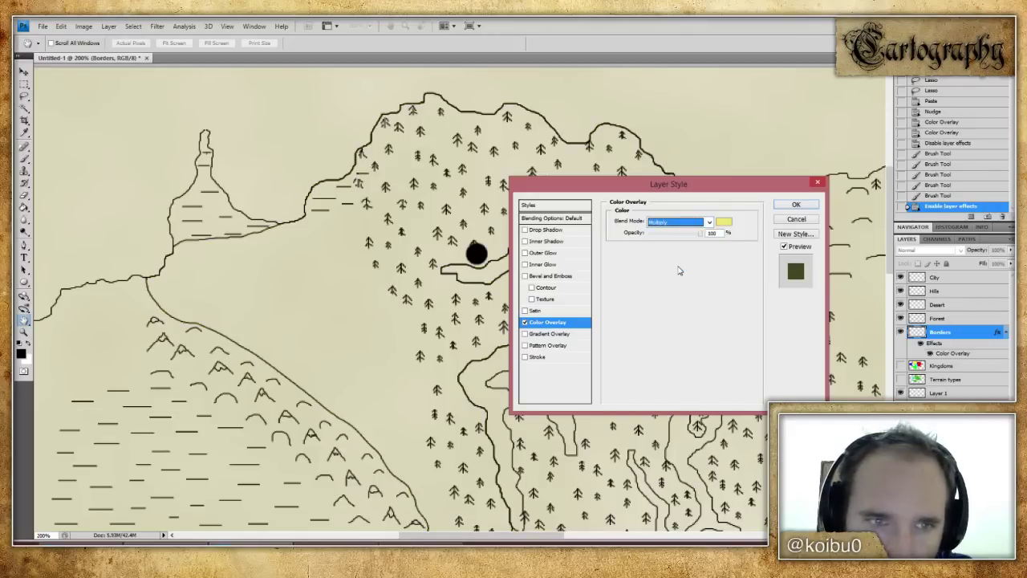
{"action": "left_click", "coordinate": [703, 225]}
{"action": "left_click", "coordinate": [680, 235]}
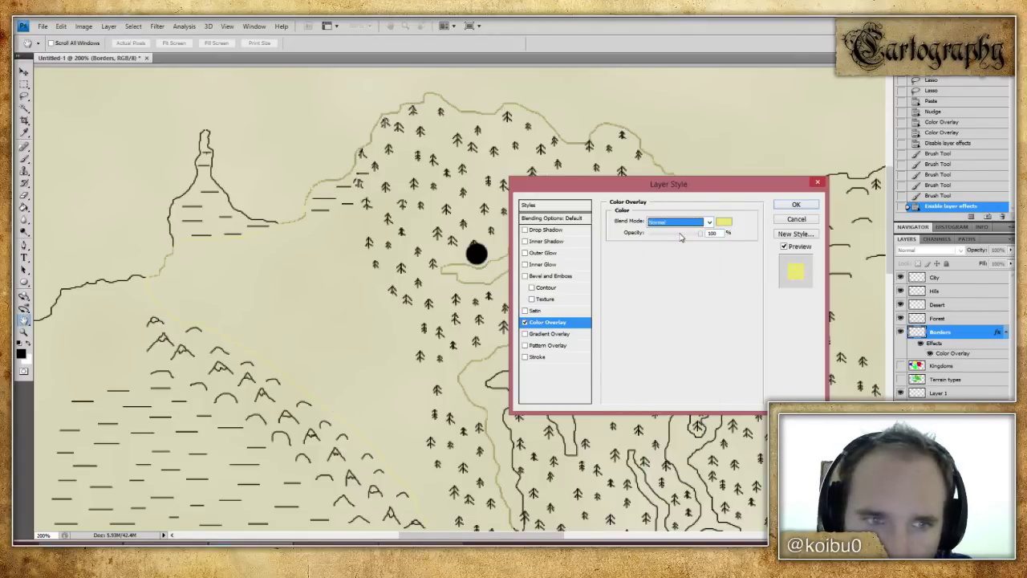
{"action": "left_click", "coordinate": [805, 207]}
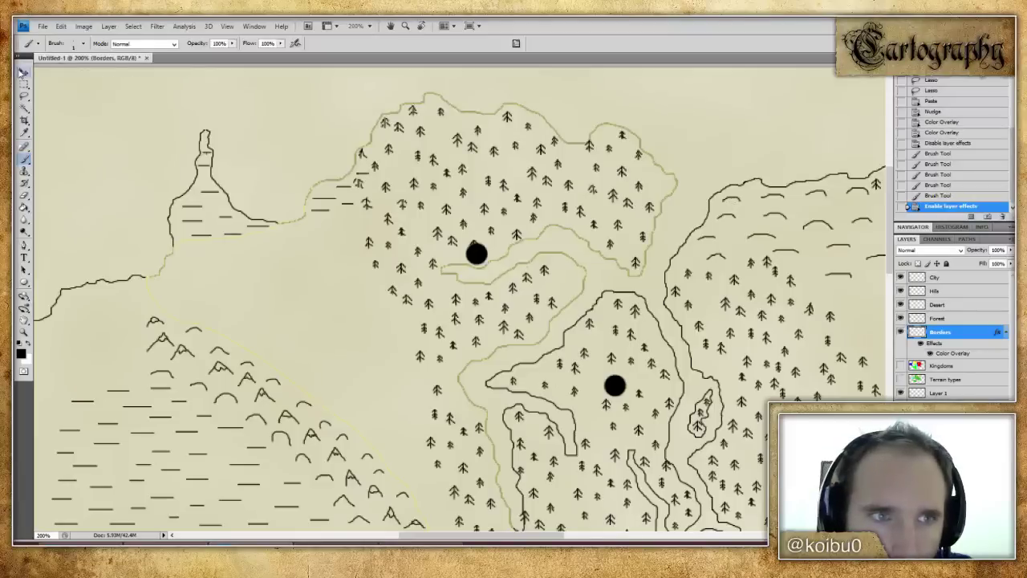
- Try nudging the Borders layer up by one pixel, and undo the nudge
{"action": "left_click", "coordinate": [24, 72]}
{"action": "key", "text": "Up"}
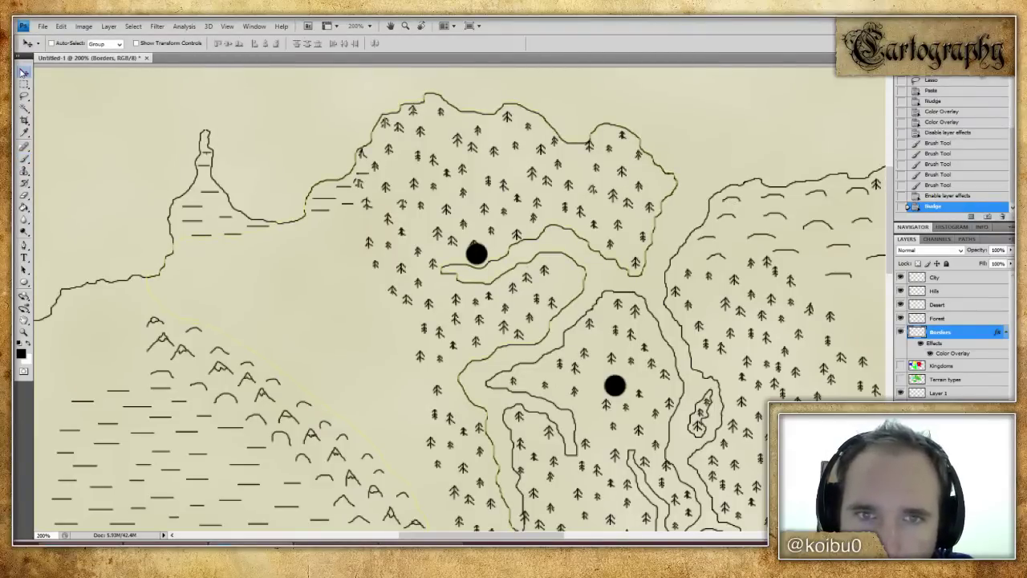
{"action": "key", "text": "ctrl+z"}
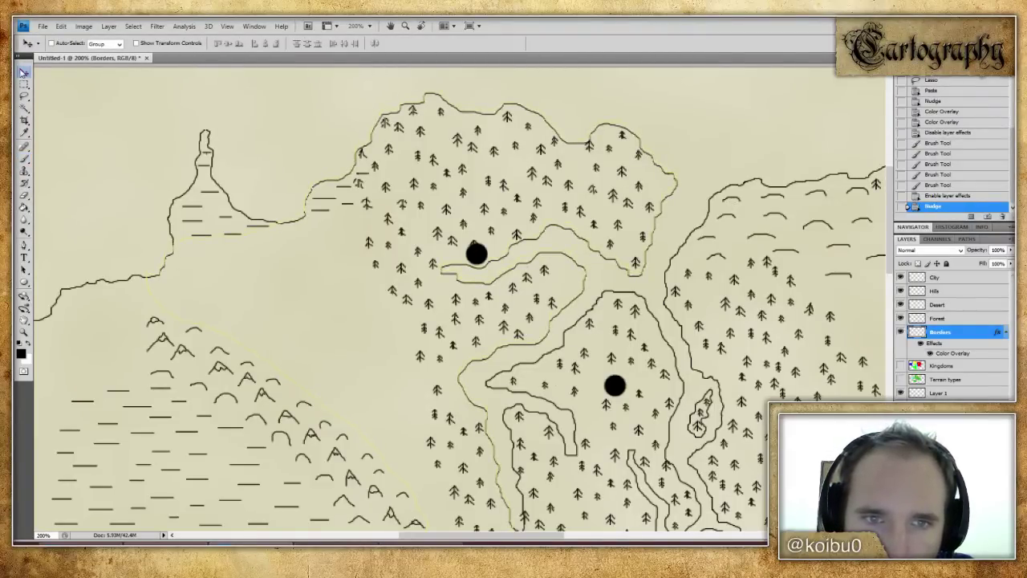
{"action": "key", "text": "ctrl+z"}
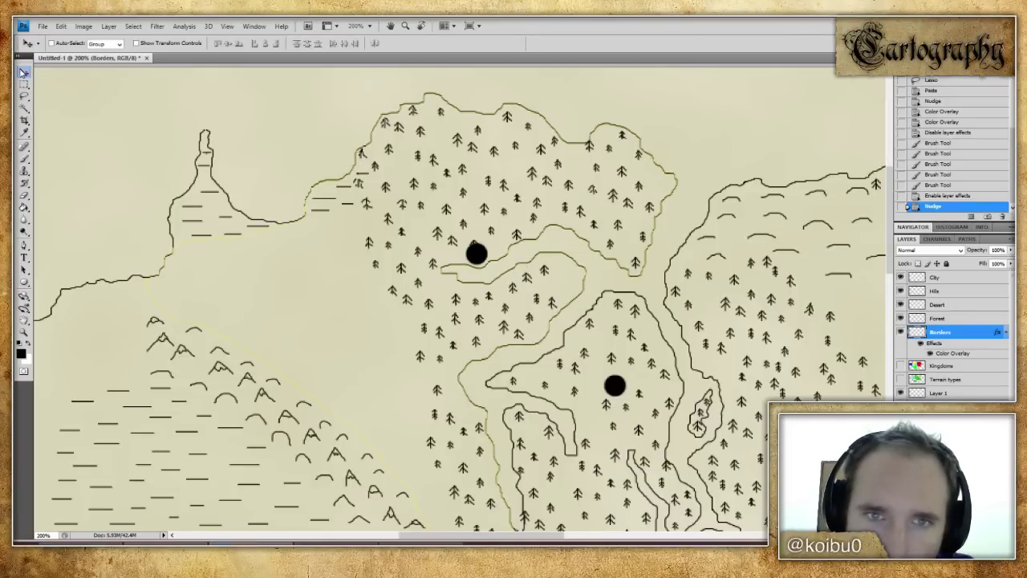
- Try the upward one-pixel nudge again while magnifying the northern border, and move the Borders layer back down
{"action": "key", "text": "z"}
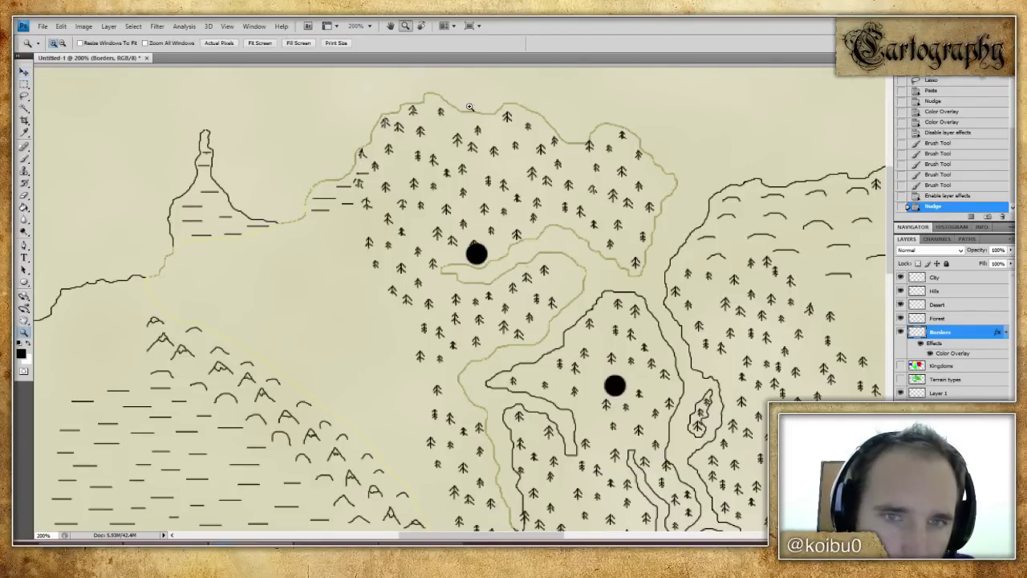
{"action": "left_click_drag", "start_coordinate": [368, 95], "coordinate": [441, 142]}
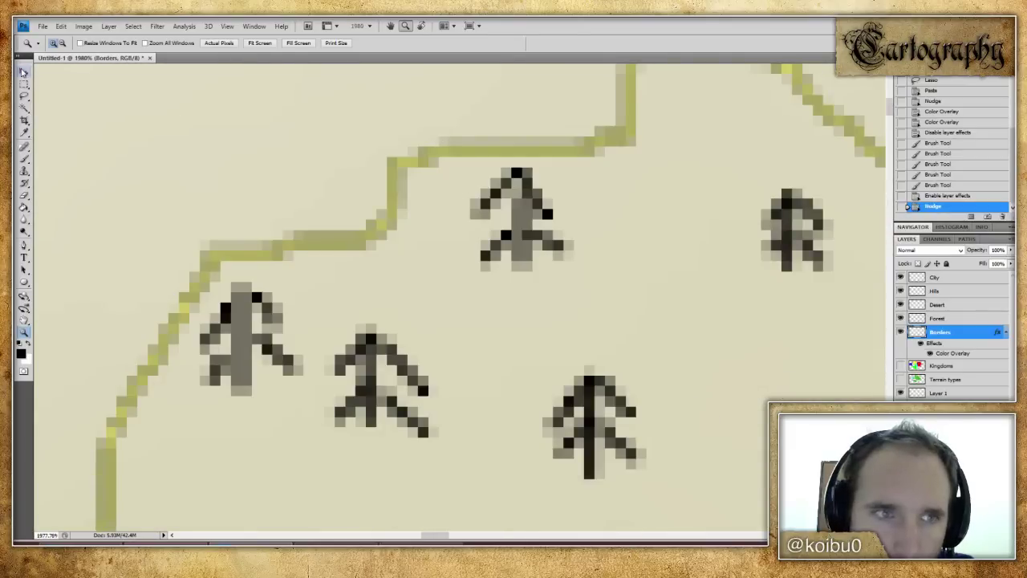
{"action": "left_click", "coordinate": [24, 72]}
{"action": "key", "text": "Up"}
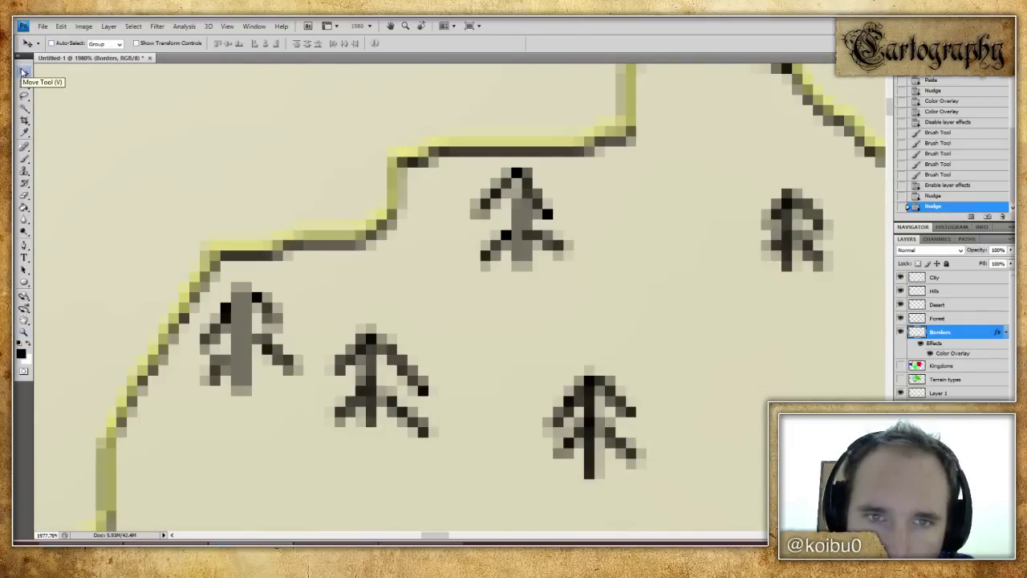
{"action": "key", "text": "Down"}
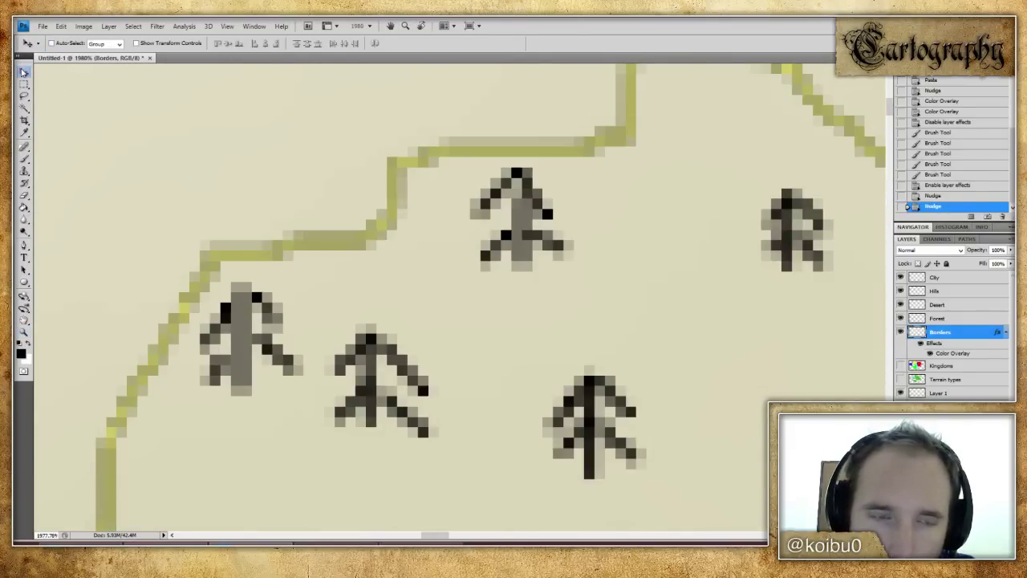
{"action": "double_click", "coordinate": [24, 319]}
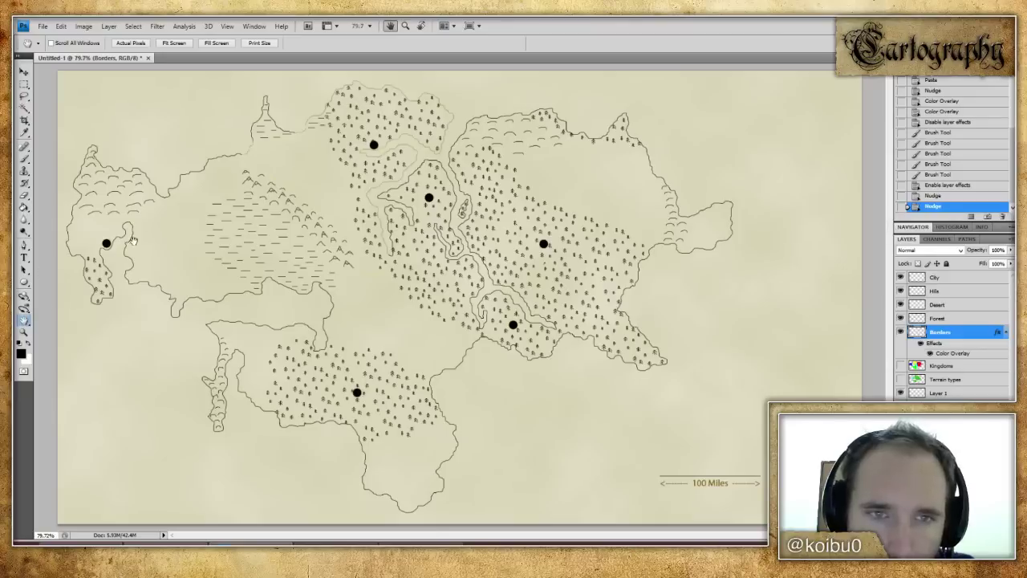
- Try a 1 px black Stroke effect on the Borders layer
{"action": "double_click", "coordinate": [953, 351]}
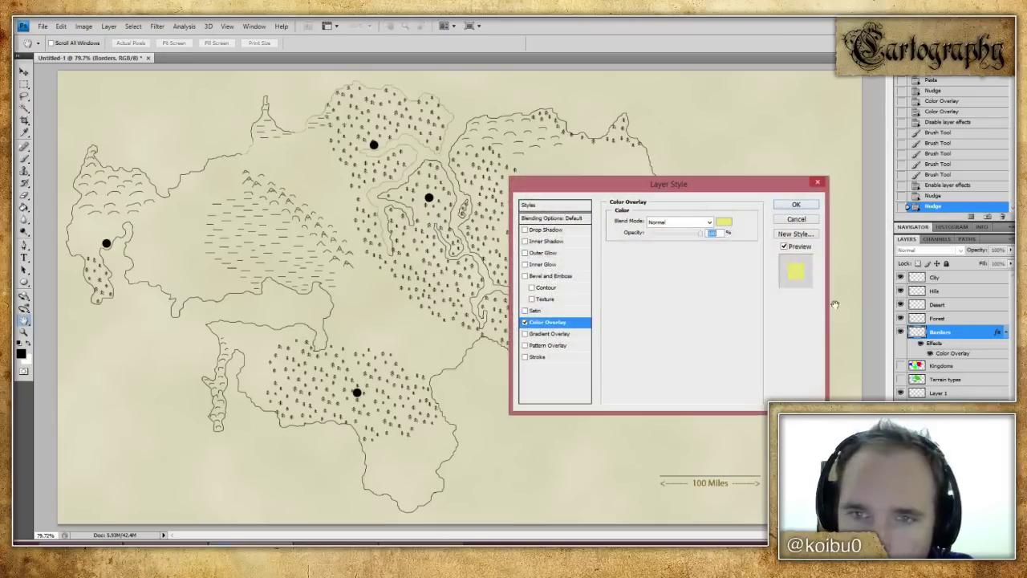
{"action": "left_click", "coordinate": [538, 357]}
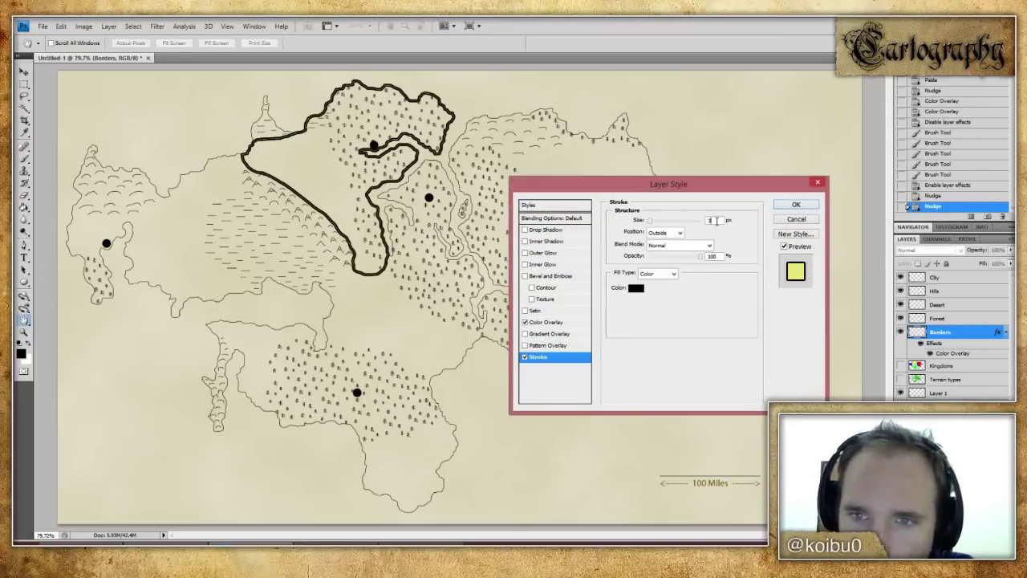
{"action": "type", "text": "1"}
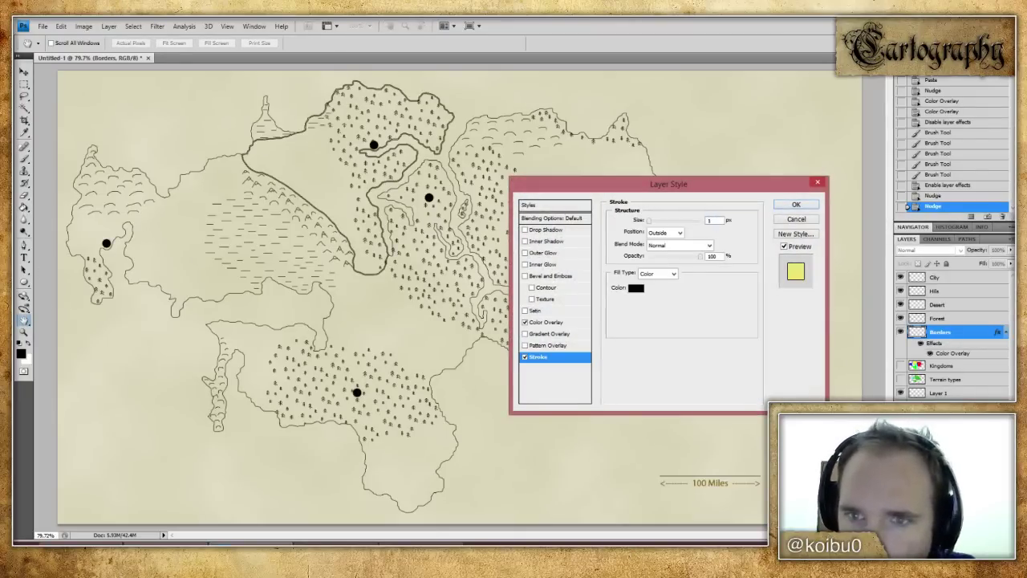
{"action": "left_click", "coordinate": [637, 288]}
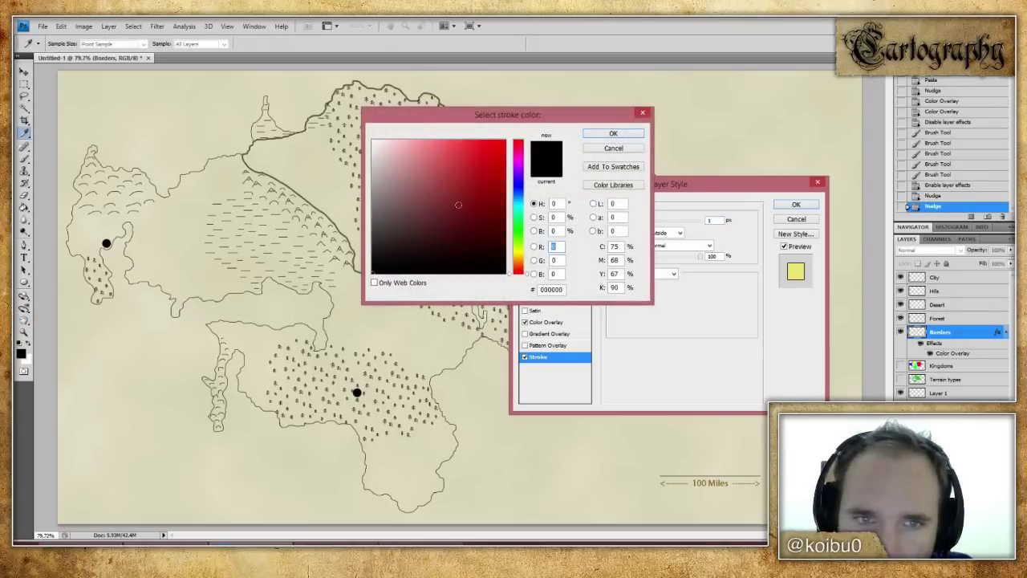
{"action": "left_click", "coordinate": [630, 150]}
{"action": "left_click", "coordinate": [796, 219]}
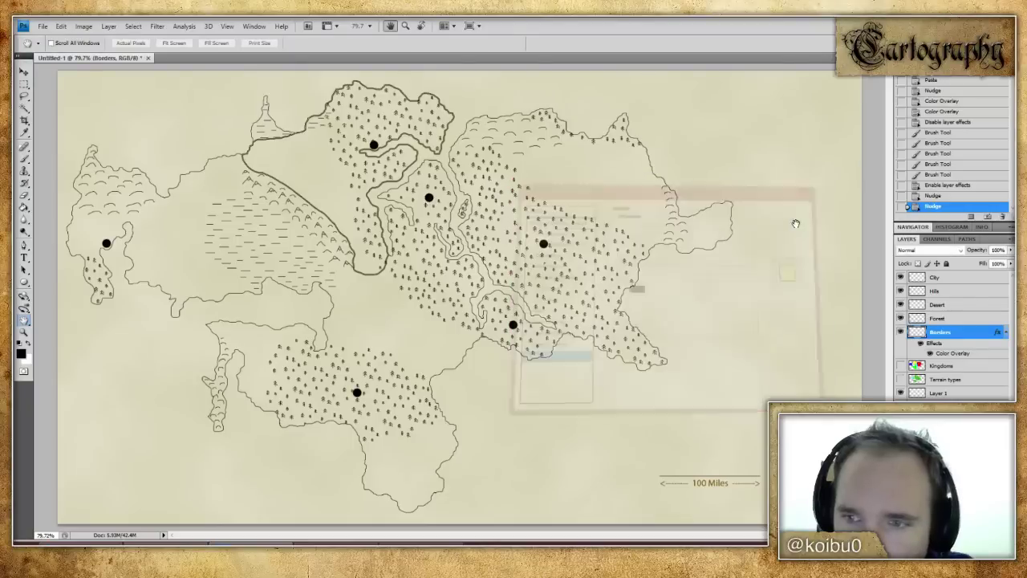
- Copy the hex code of the Borders layer's yellow overlay colour
{"action": "double_click", "coordinate": [953, 353]}
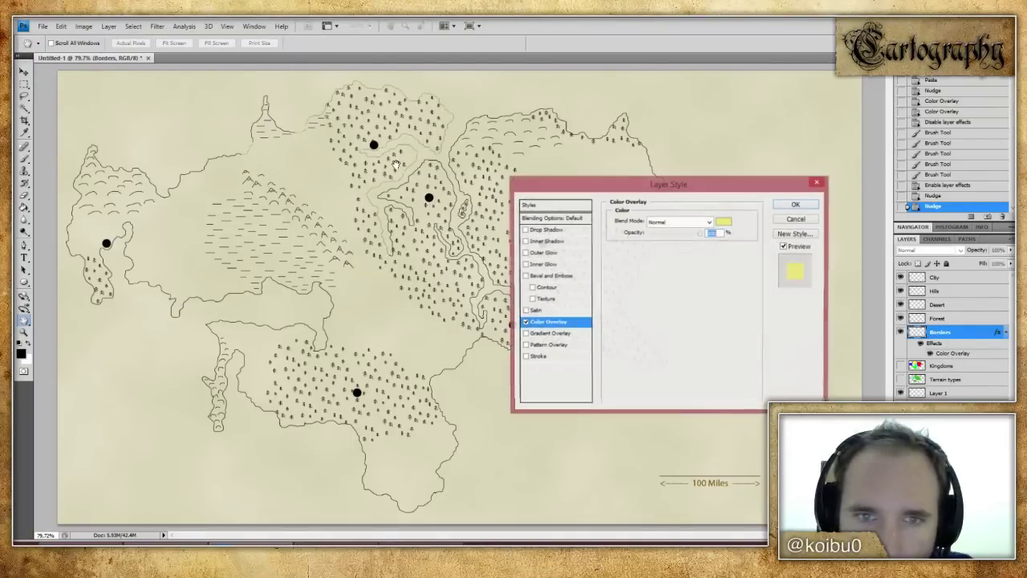
{"action": "left_click", "coordinate": [724, 222]}
{"action": "double_click", "coordinate": [551, 289]}
{"action": "key", "text": "ctrl+c"}
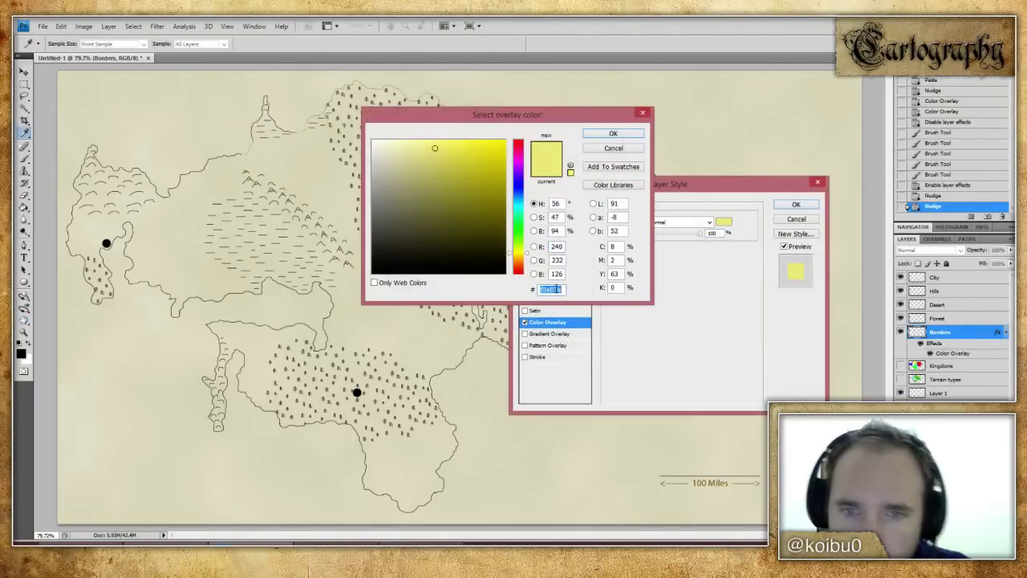
{"action": "left_click", "coordinate": [621, 132]}
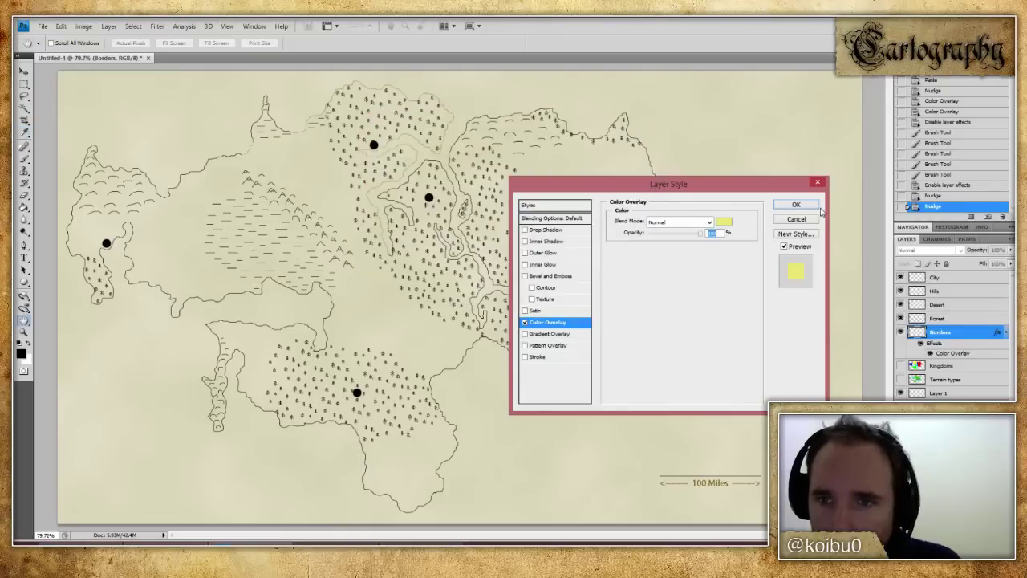
- Add a 1 px outside Stroke effect to the Borders layer, coloured with the copied yellow f0e87e
{"action": "left_click", "coordinate": [526, 358]}
{"action": "left_click", "coordinate": [539, 358]}
{"action": "type", "text": "1"}
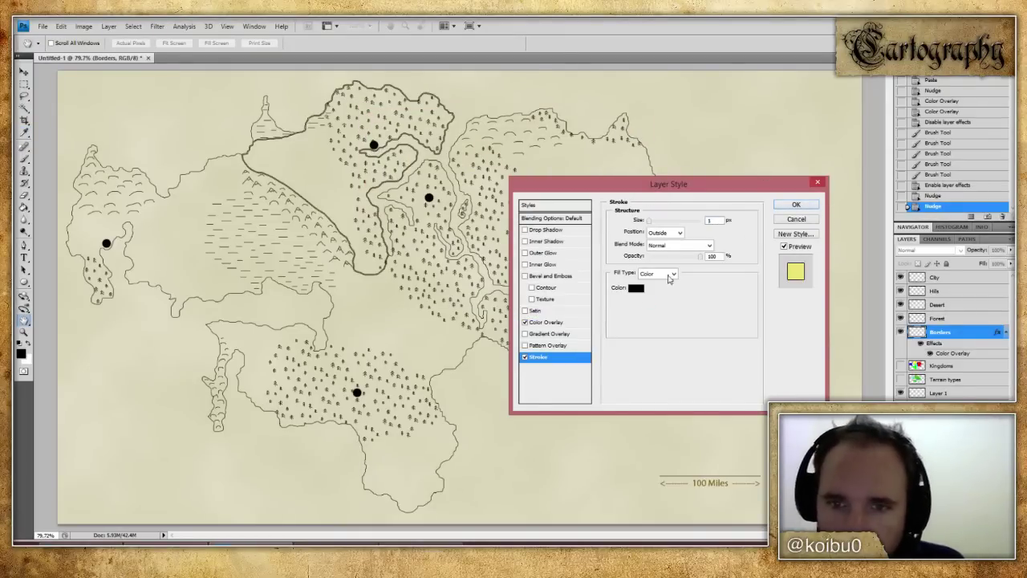
{"action": "left_click", "coordinate": [635, 288]}
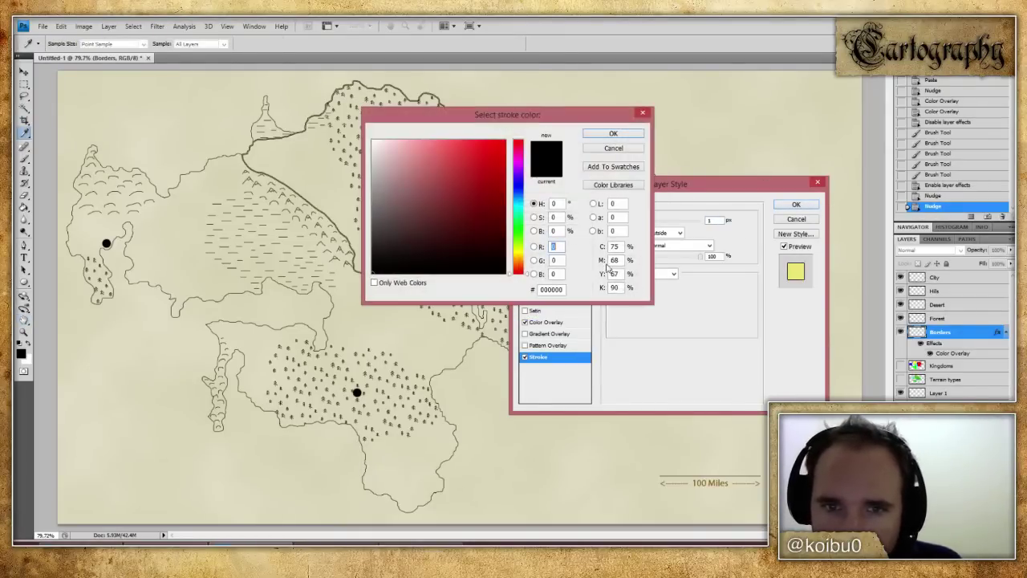
{"action": "double_click", "coordinate": [554, 289]}
{"action": "key", "text": "ctrl+v"}
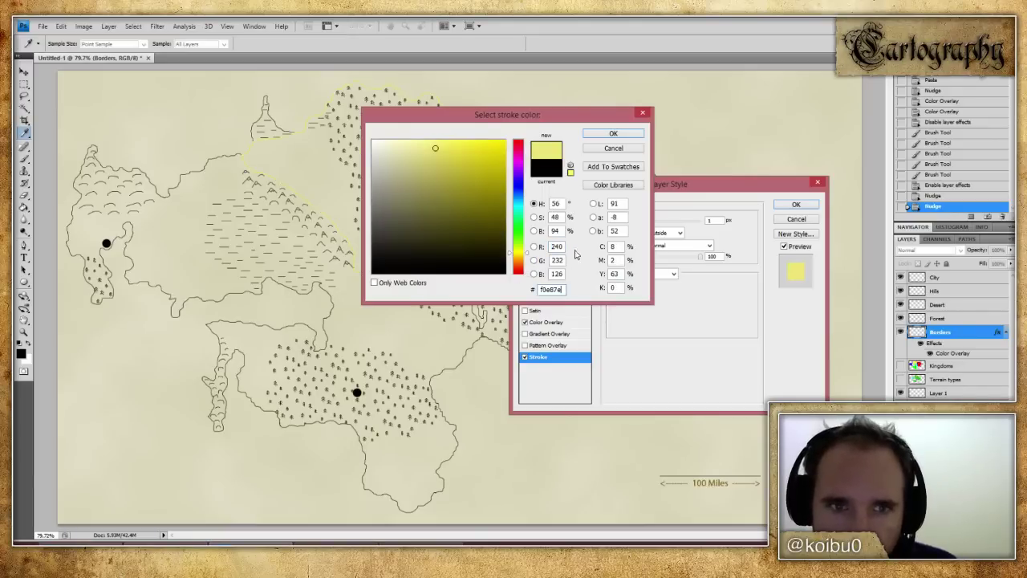
{"action": "left_click", "coordinate": [618, 134]}
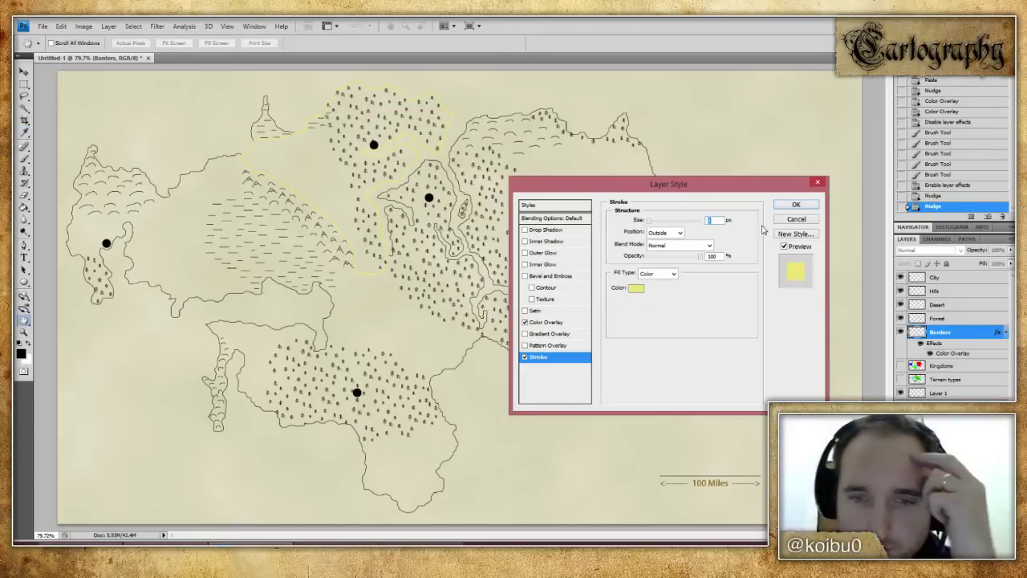
{"action": "left_click", "coordinate": [791, 205]}
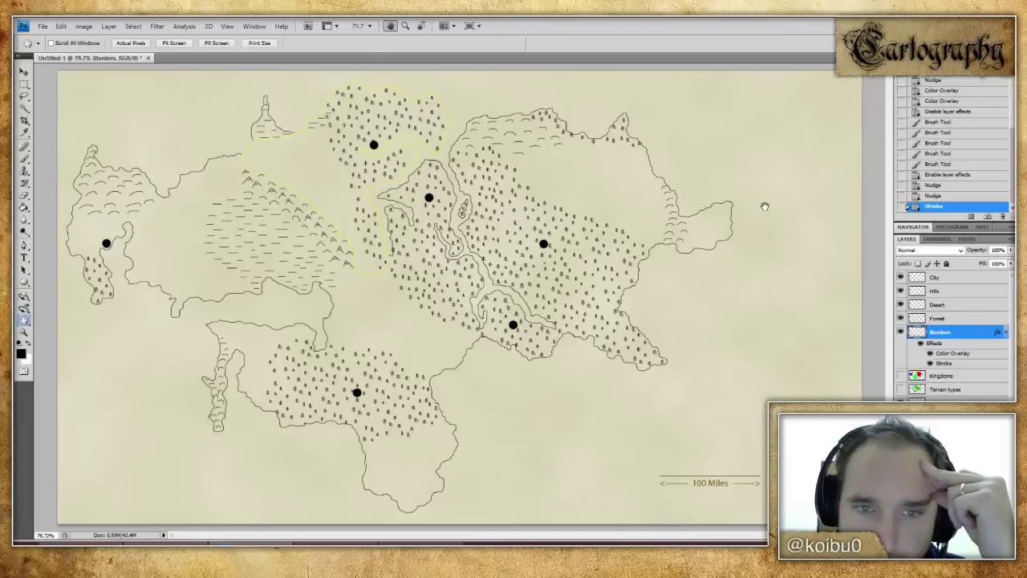
- Compare the stroked yellow border with and without the Kingdoms layer, leaving the Kingdoms layer shown
{"action": "left_click", "coordinate": [900, 376]}
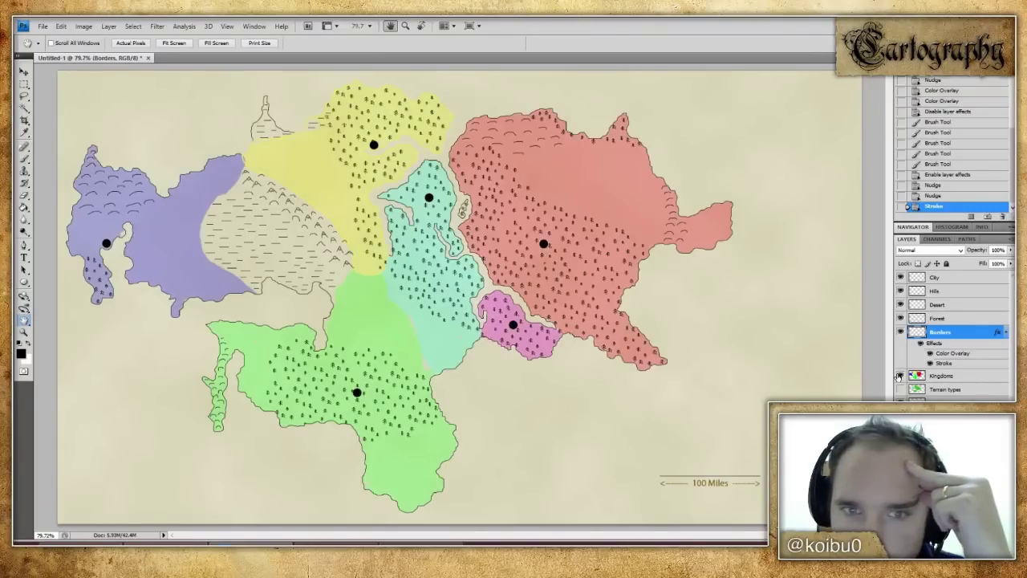
{"action": "left_click", "coordinate": [898, 376]}
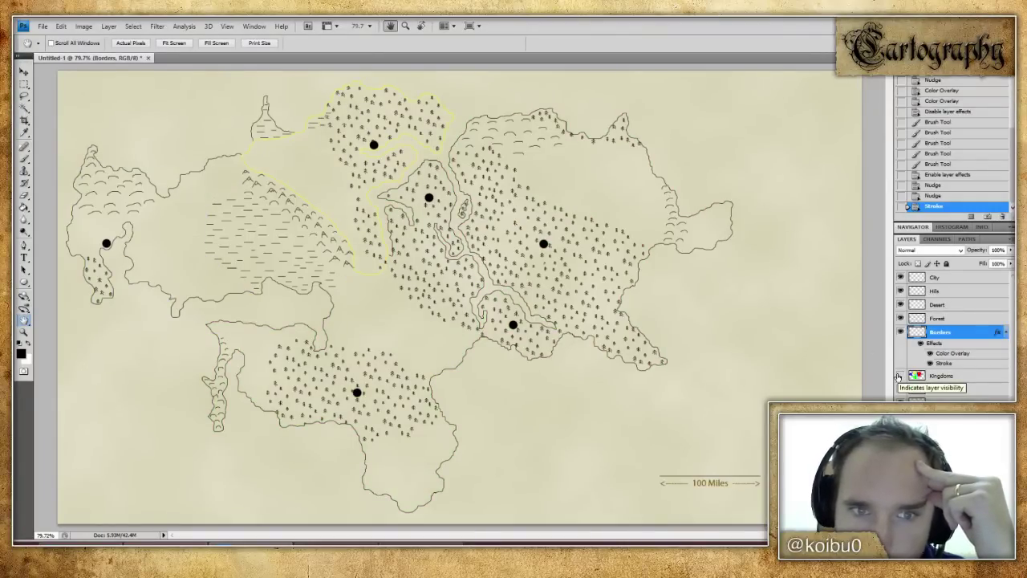
{"action": "left_click", "coordinate": [900, 375]}
{"action": "left_click", "coordinate": [900, 376]}
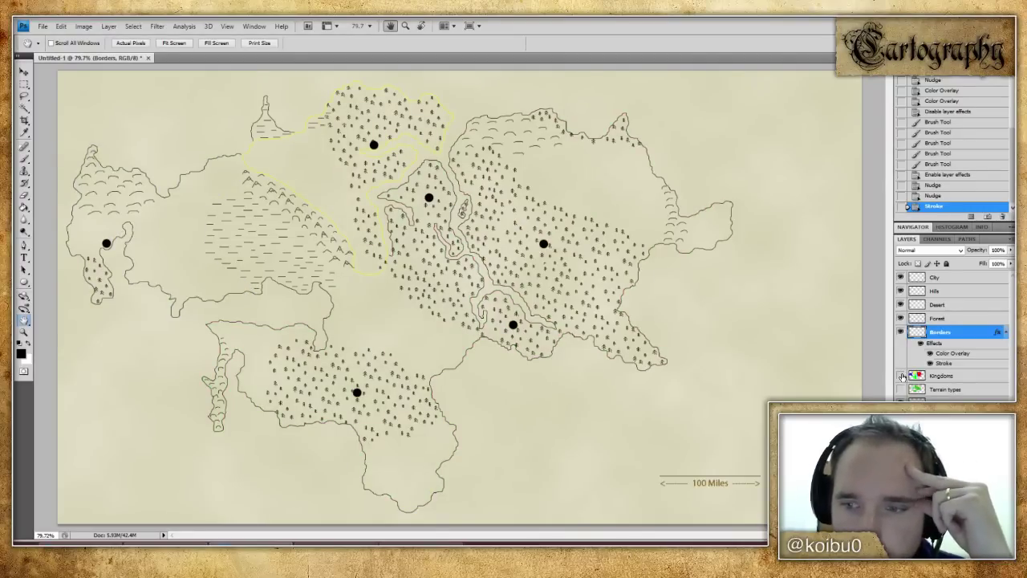
{"action": "left_click", "coordinate": [901, 376]}
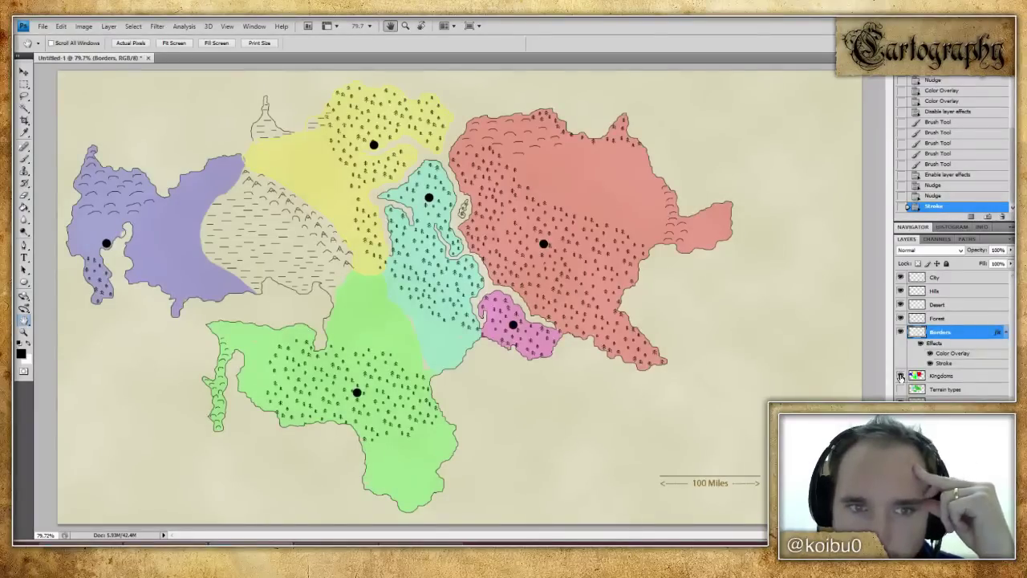
{"action": "left_click", "coordinate": [900, 376]}
{"action": "left_click", "coordinate": [900, 376]}
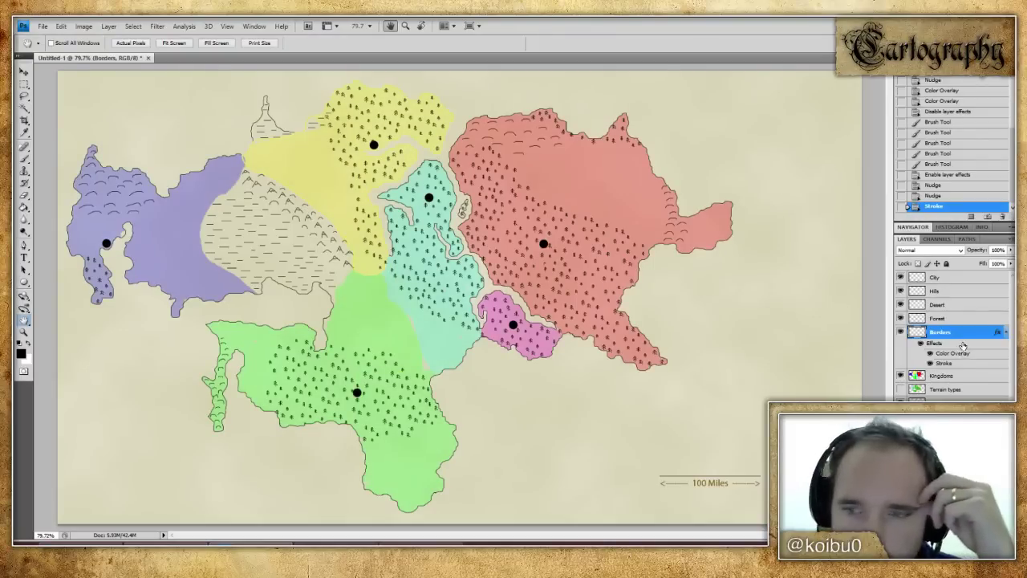
- Add a black Inner Shadow with Normal blend mode and 100% opacity to the Borders layer, checking it with the Kingdoms layer hidden and shown
{"action": "double_click", "coordinate": [951, 356]}
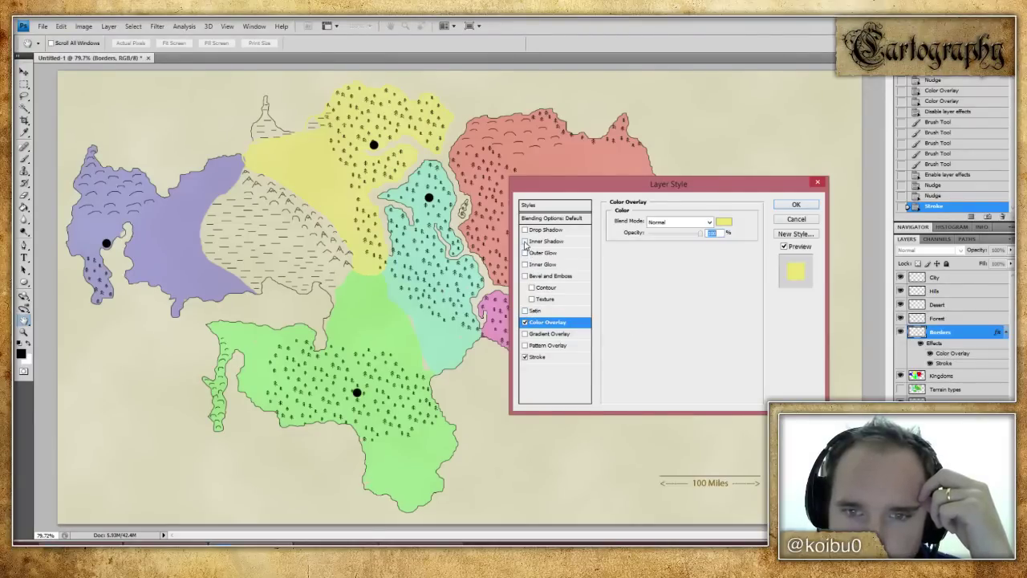
{"action": "left_click", "coordinate": [525, 230]}
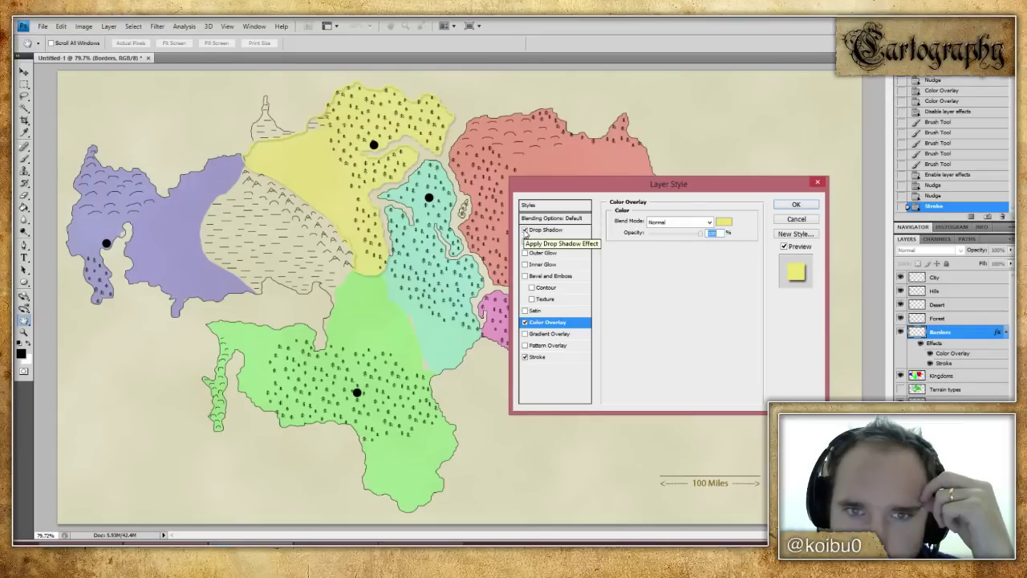
{"action": "left_click", "coordinate": [526, 241]}
{"action": "left_click", "coordinate": [525, 230]}
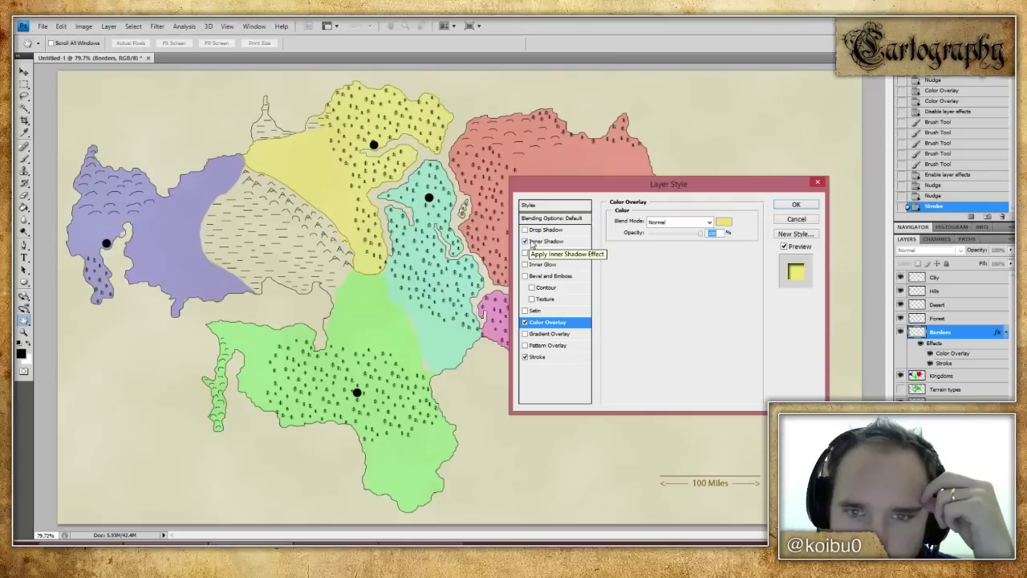
{"action": "left_click", "coordinate": [537, 241]}
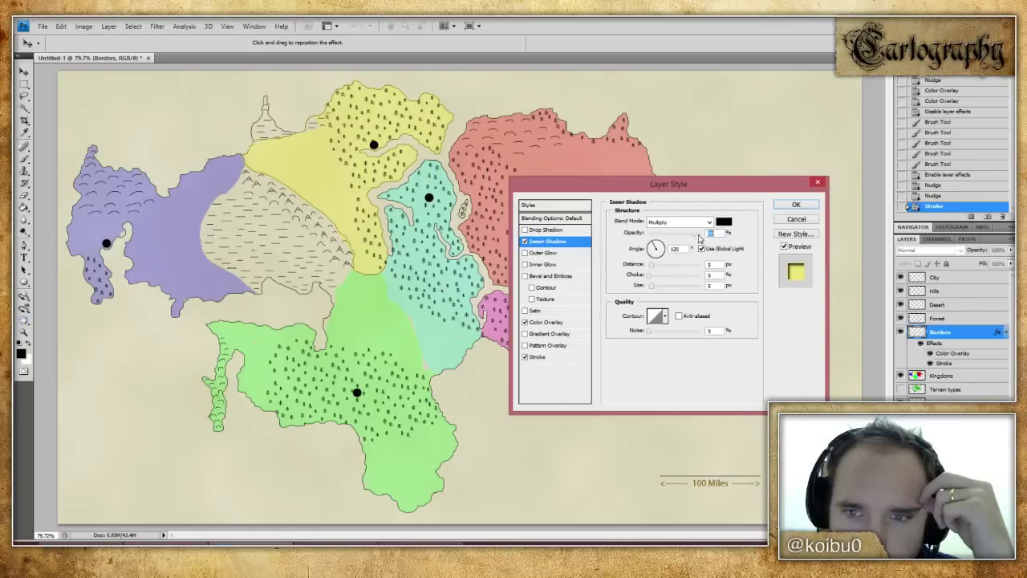
{"action": "left_click", "coordinate": [710, 222]}
{"action": "left_click", "coordinate": [657, 233]}
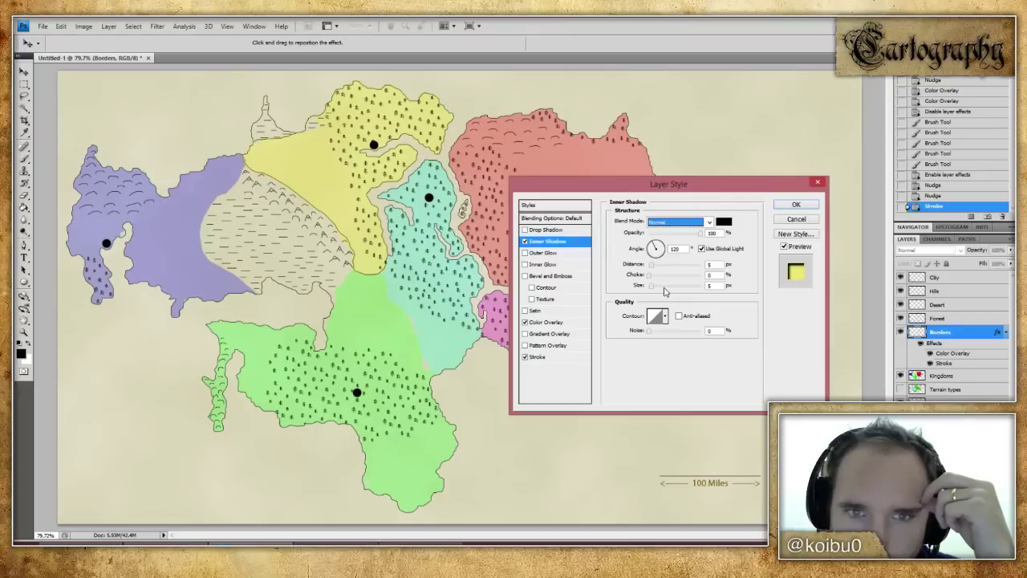
{"action": "left_click", "coordinate": [794, 204]}
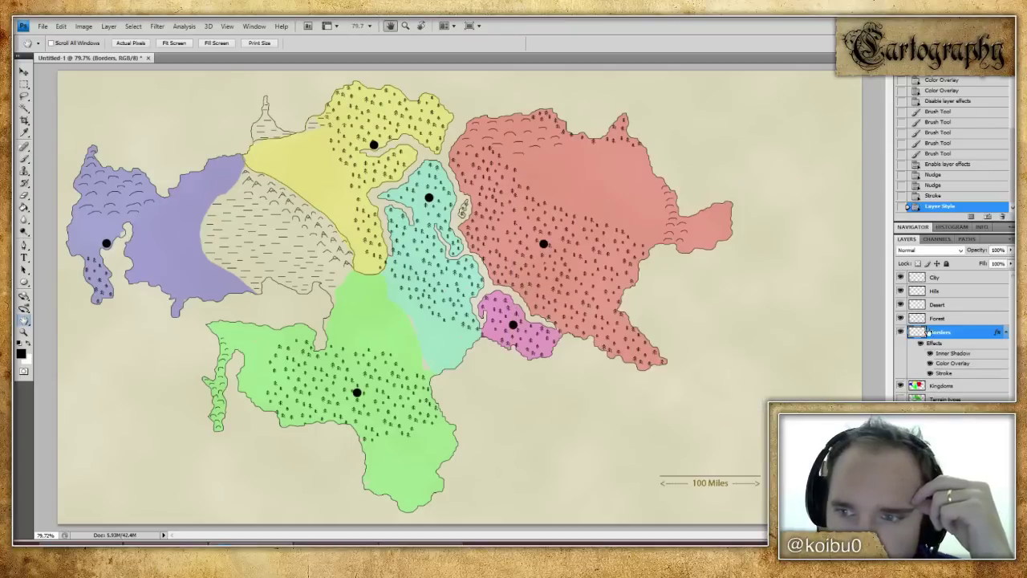
{"action": "left_click", "coordinate": [900, 387]}
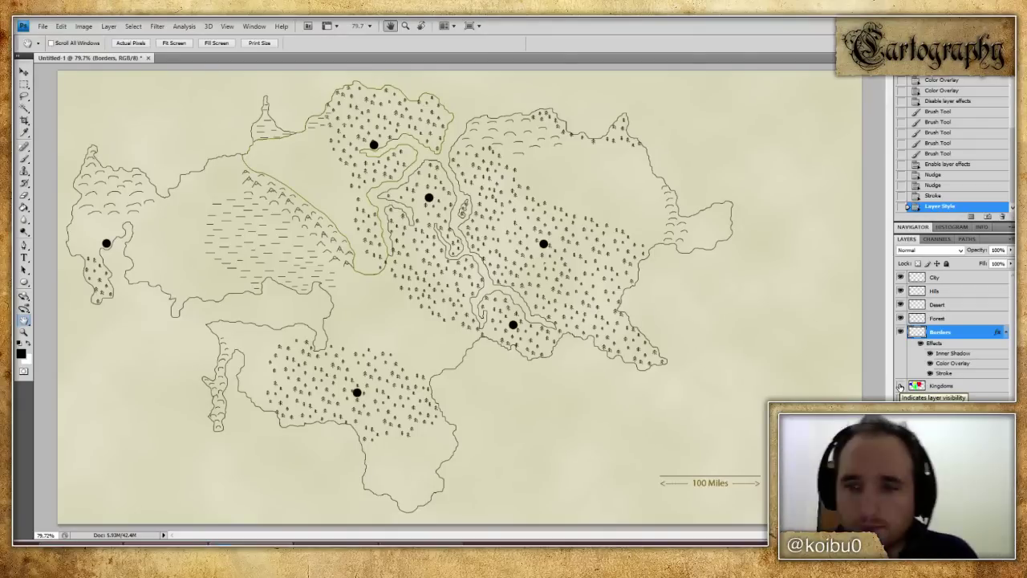
{"action": "left_click", "coordinate": [899, 386]}
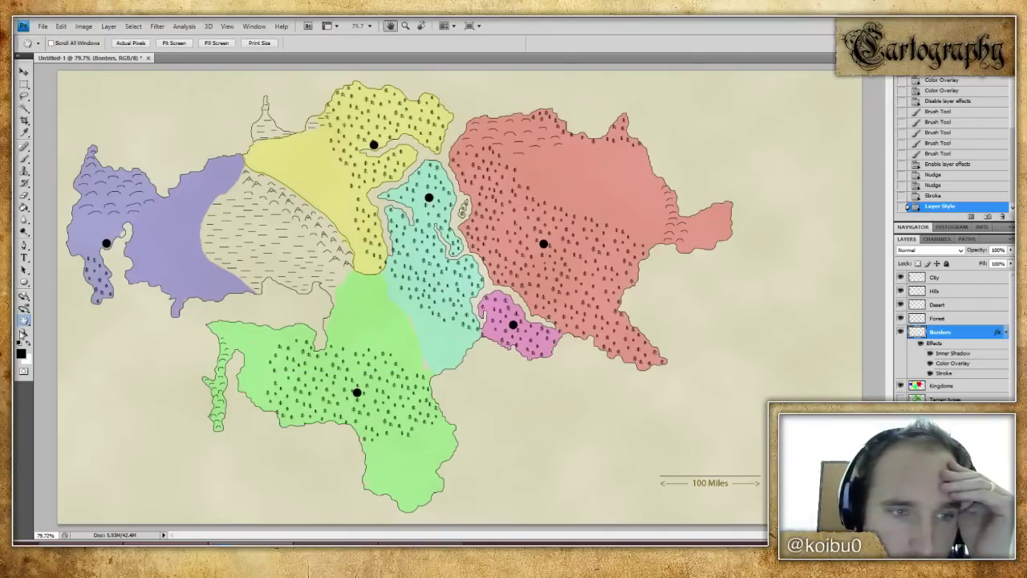
- On the Coastline layer, lasso a selection around the teal kingdom, following its coasts and its border with the green kingdom
{"action": "double_click", "coordinate": [24, 330]}
{"action": "scroll", "coordinate": [233, 310], "scroll_direction": "up", "scroll_amount": 4}
{"action": "scroll", "coordinate": [233, 310], "scroll_direction": "down", "scroll_amount": 1}
{"action": "key", "text": "alt+["}
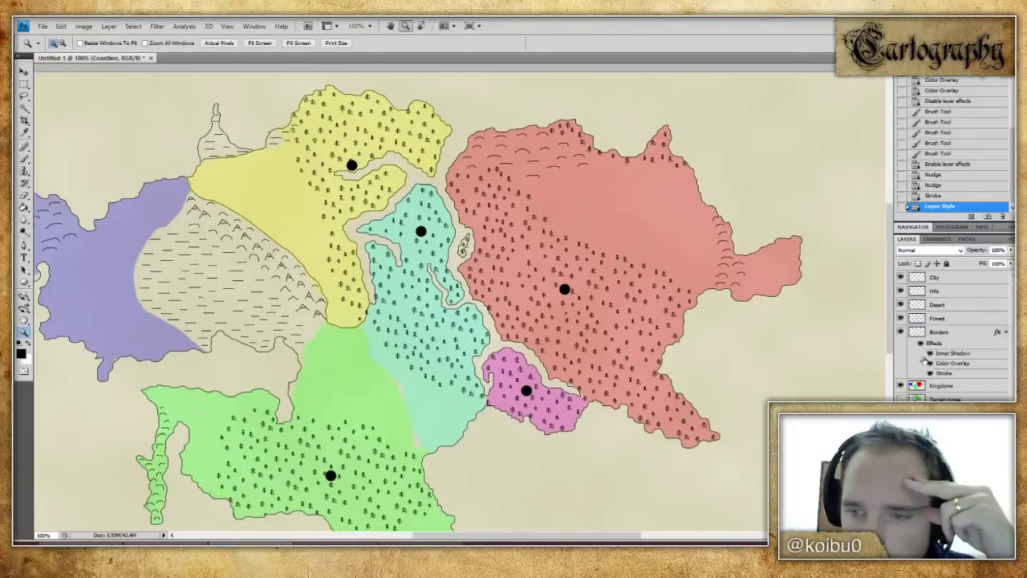
{"action": "left_click", "coordinate": [24, 95]}
{"action": "mouse_move", "coordinate": [358, 220]}
{"action": "left_mouse_down"}
{"action": "mouse_move", "coordinate": [431, 176]}
{"action": "mouse_move", "coordinate": [447, 187]}
{"action": "mouse_move", "coordinate": [463, 255]}
{"action": "left_mouse_up"}
{"action": "mouse_move", "coordinate": [475, 293]}
{"action": "left_mouse_down"}
{"action": "mouse_move", "coordinate": [498, 334]}
{"action": "mouse_move", "coordinate": [477, 432]}
{"action": "mouse_move", "coordinate": [448, 457]}
{"action": "mouse_move", "coordinate": [429, 455]}
{"action": "mouse_move", "coordinate": [365, 344]}
{"action": "mouse_move", "coordinate": [372, 299]}
{"action": "left_mouse_up"}
{"action": "mouse_move", "coordinate": [371, 262]}
{"action": "left_mouse_down"}
{"action": "mouse_move", "coordinate": [372, 298]}
{"action": "mouse_move", "coordinate": [348, 221]}
{"action": "left_mouse_up"}
- Refine the lasso selection along the teal kingdom's western coast, beside the channel facing the yellow kingdom
{"action": "key", "text": "z"}
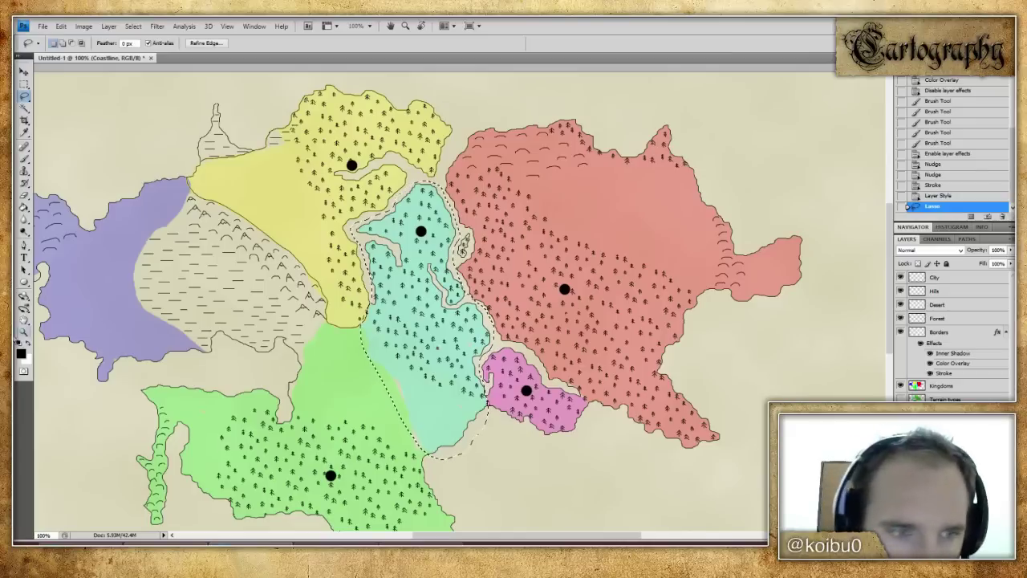
{"action": "left_click", "coordinate": [387, 281]}
{"action": "left_click", "coordinate": [387, 279]}
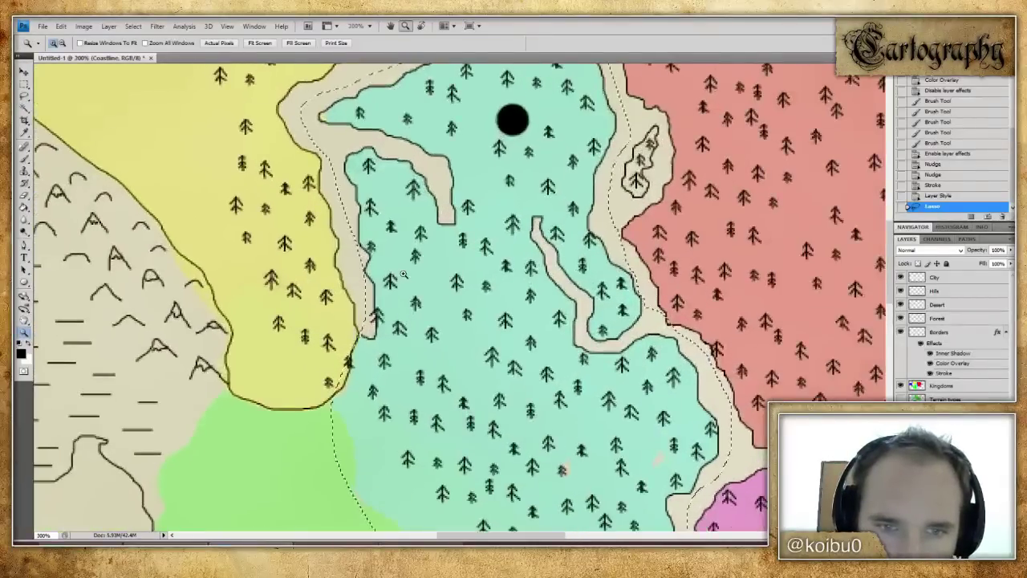
{"action": "left_click", "coordinate": [381, 273]}
{"action": "scroll", "coordinate": [375, 268], "scroll_direction": "up", "scroll_amount": 1}
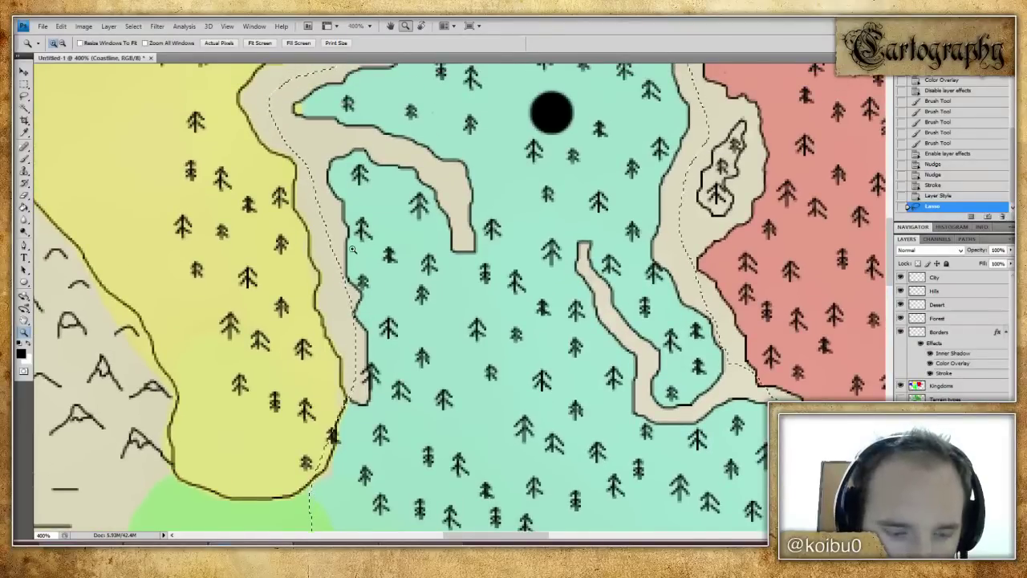
{"action": "key", "text": "l"}
{"action": "key", "text": "alt"}
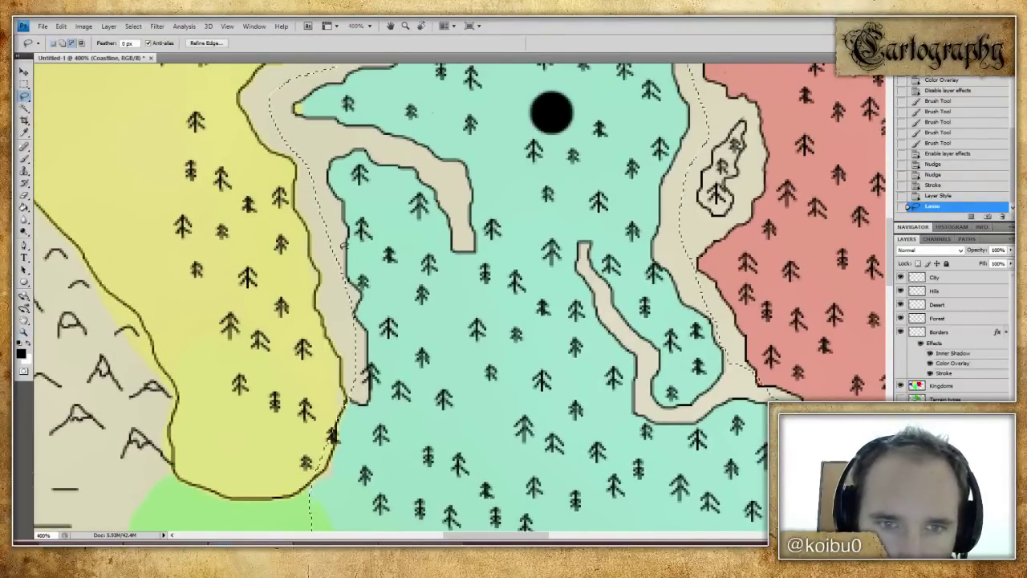
{"action": "mouse_move", "coordinate": [344, 244]}
{"action": "left_mouse_down"}
{"action": "mouse_move", "coordinate": [345, 315]}
{"action": "mouse_move", "coordinate": [370, 339]}
{"action": "mouse_move", "coordinate": [363, 246]}
{"action": "left_mouse_up"}
- Trim the lasso selection in the channel between the teal kingdom's eastern coast and the red kingdom
{"action": "scroll", "coordinate": [452, 257], "scroll_direction": "down", "scroll_amount": 10}
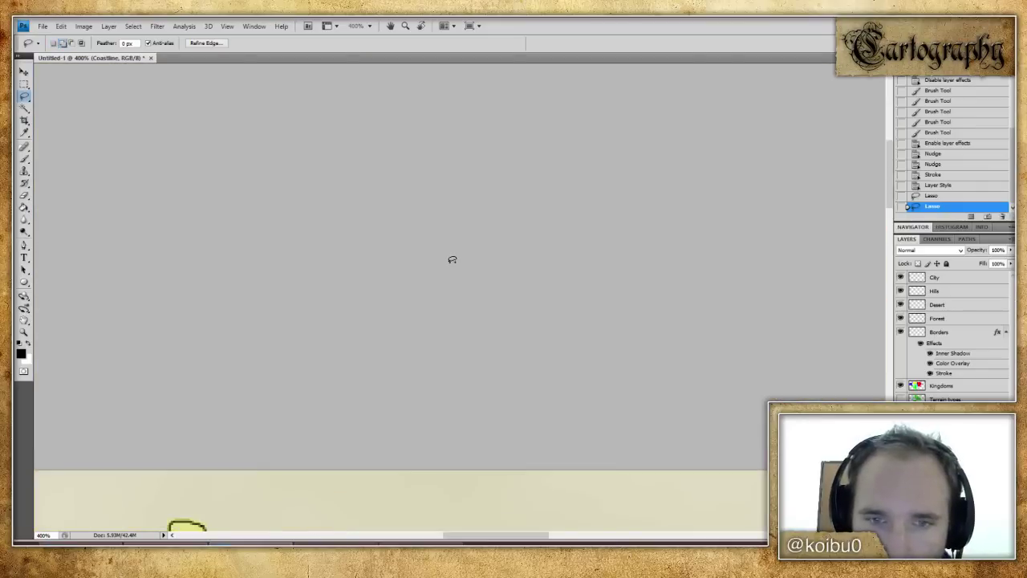
{"action": "scroll", "coordinate": [452, 260], "scroll_direction": "up", "scroll_amount": 10}
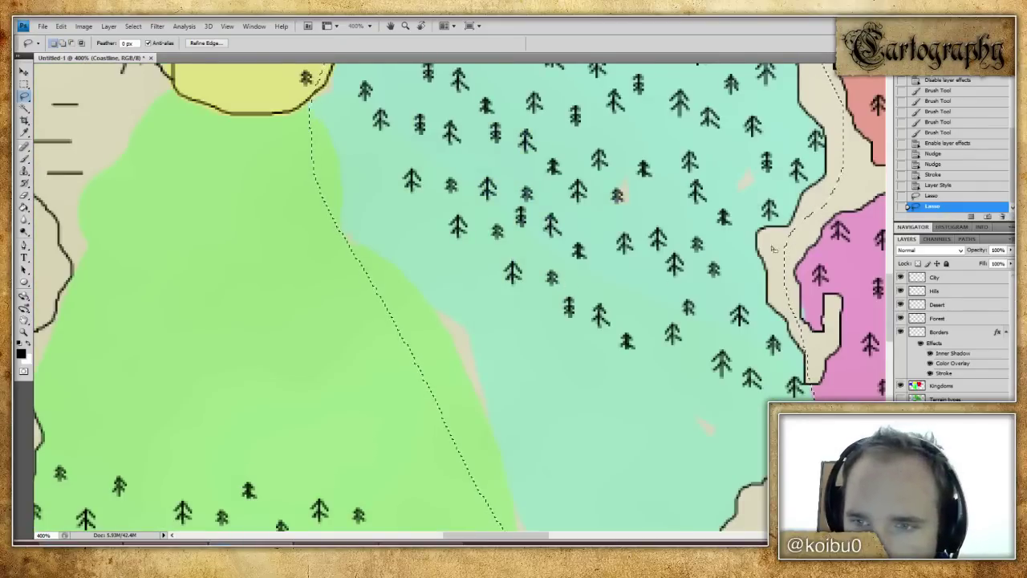
{"action": "scroll", "coordinate": [787, 246], "scroll_direction": "up", "scroll_amount": 5}
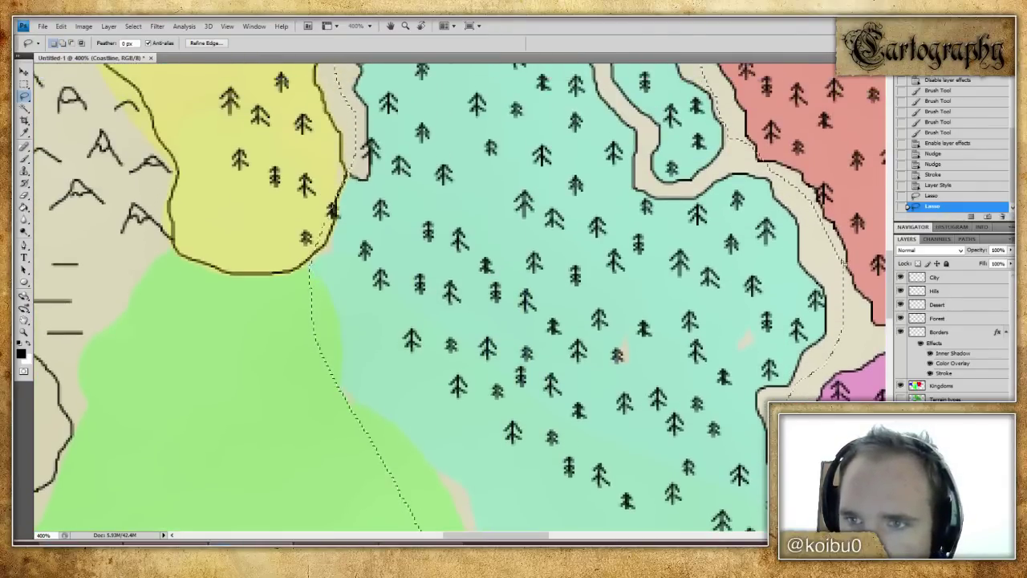
{"action": "key", "text": "alt"}
{"action": "mouse_move", "coordinate": [754, 166]}
{"action": "left_mouse_down"}
{"action": "mouse_move", "coordinate": [744, 190]}
{"action": "mouse_move", "coordinate": [787, 207]}
{"action": "left_mouse_up"}
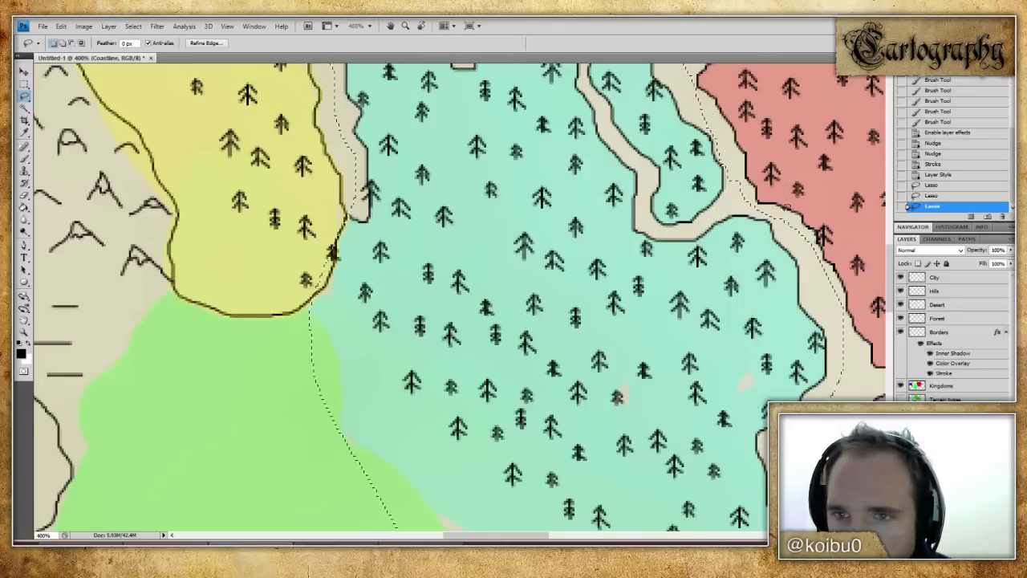